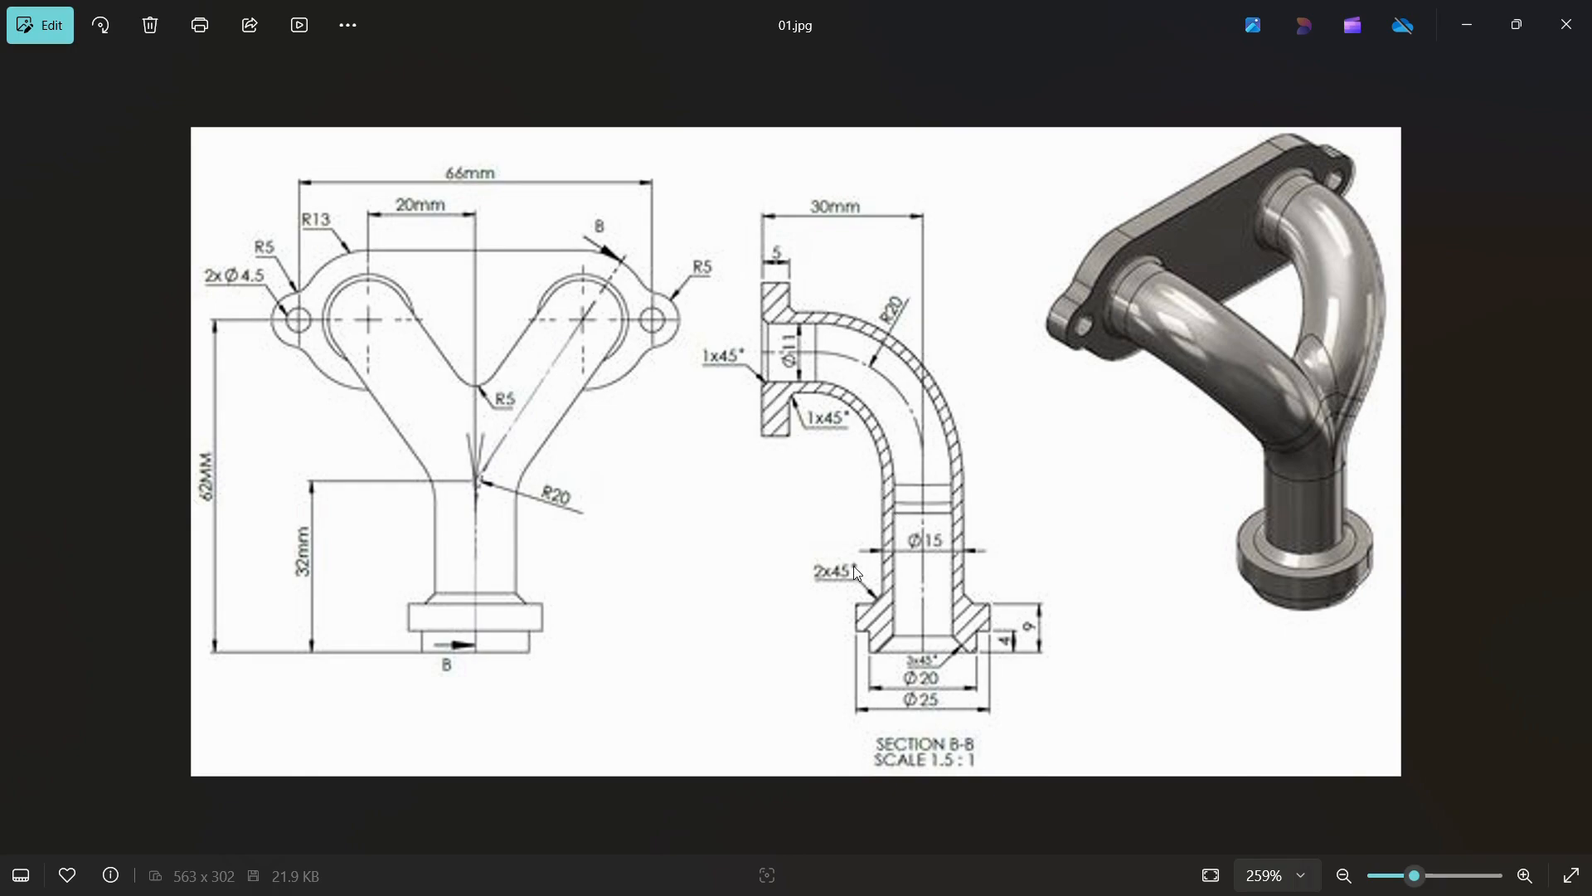
# Switch to AutoCAD and set the drawing units to 0.0 length precision and millimeters for inserted content
pyautogui.hotkey('alt', 'Tab')
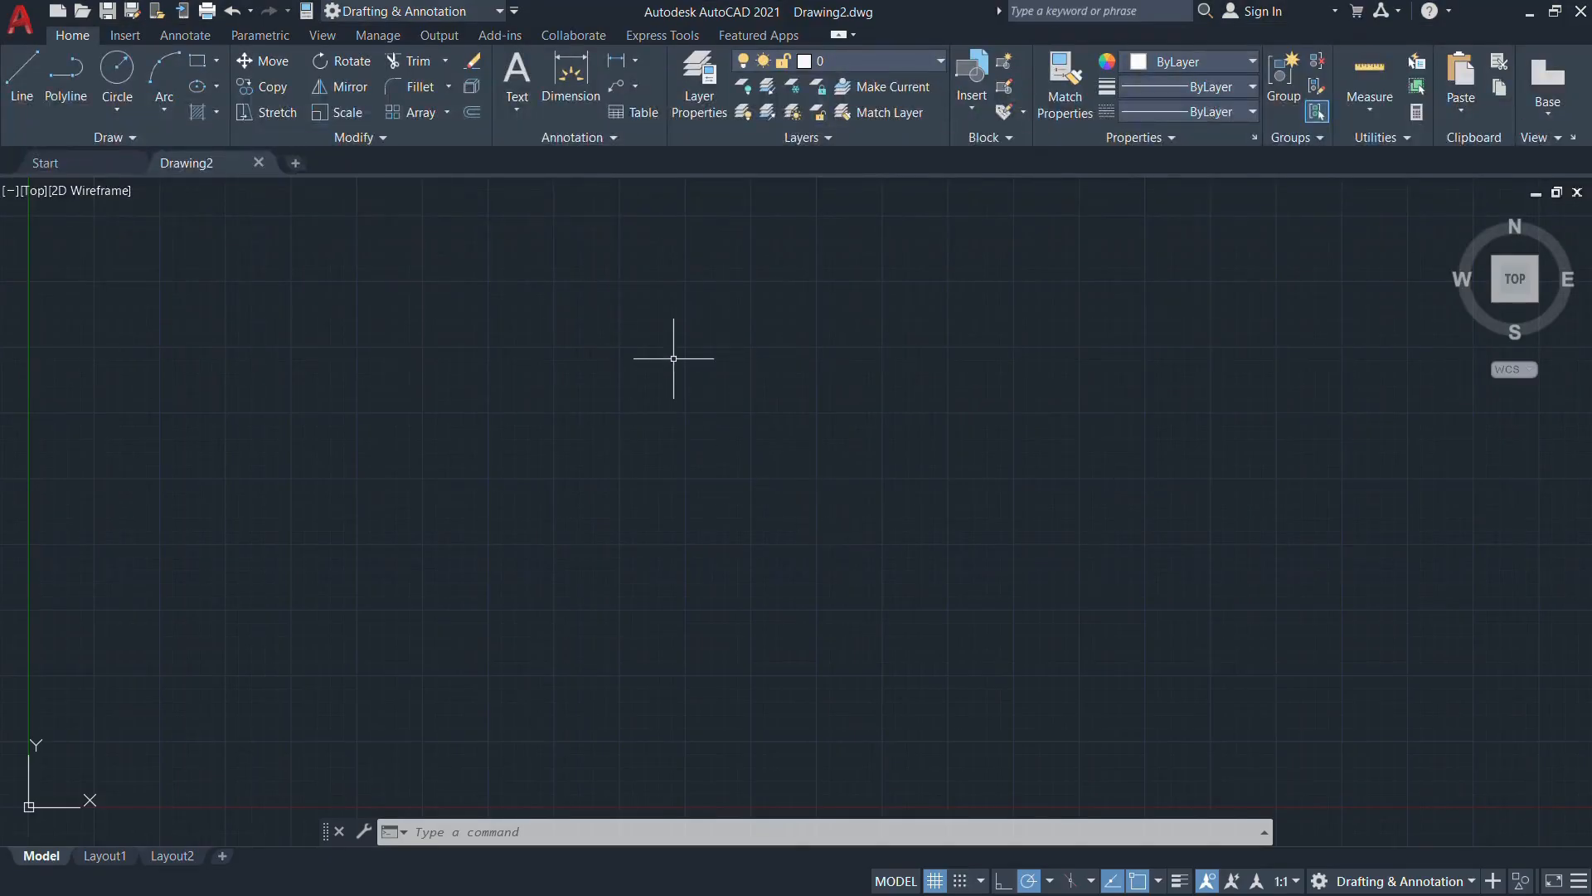
pyautogui.write('un')
pyautogui.press('Return')
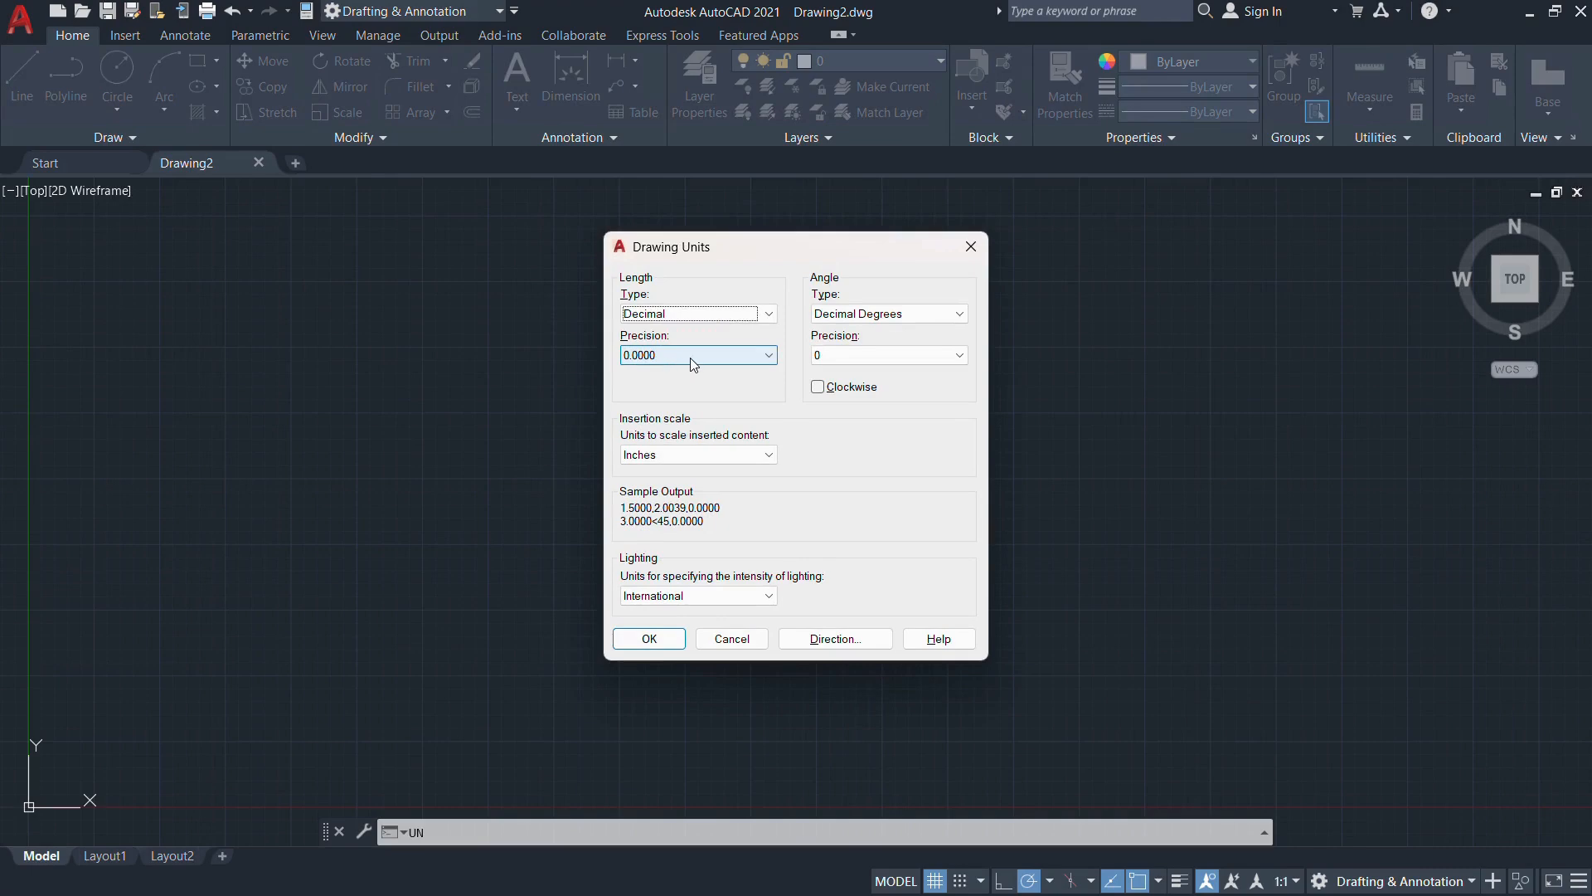
pyautogui.click(689, 357)
pyautogui.click(680, 386)
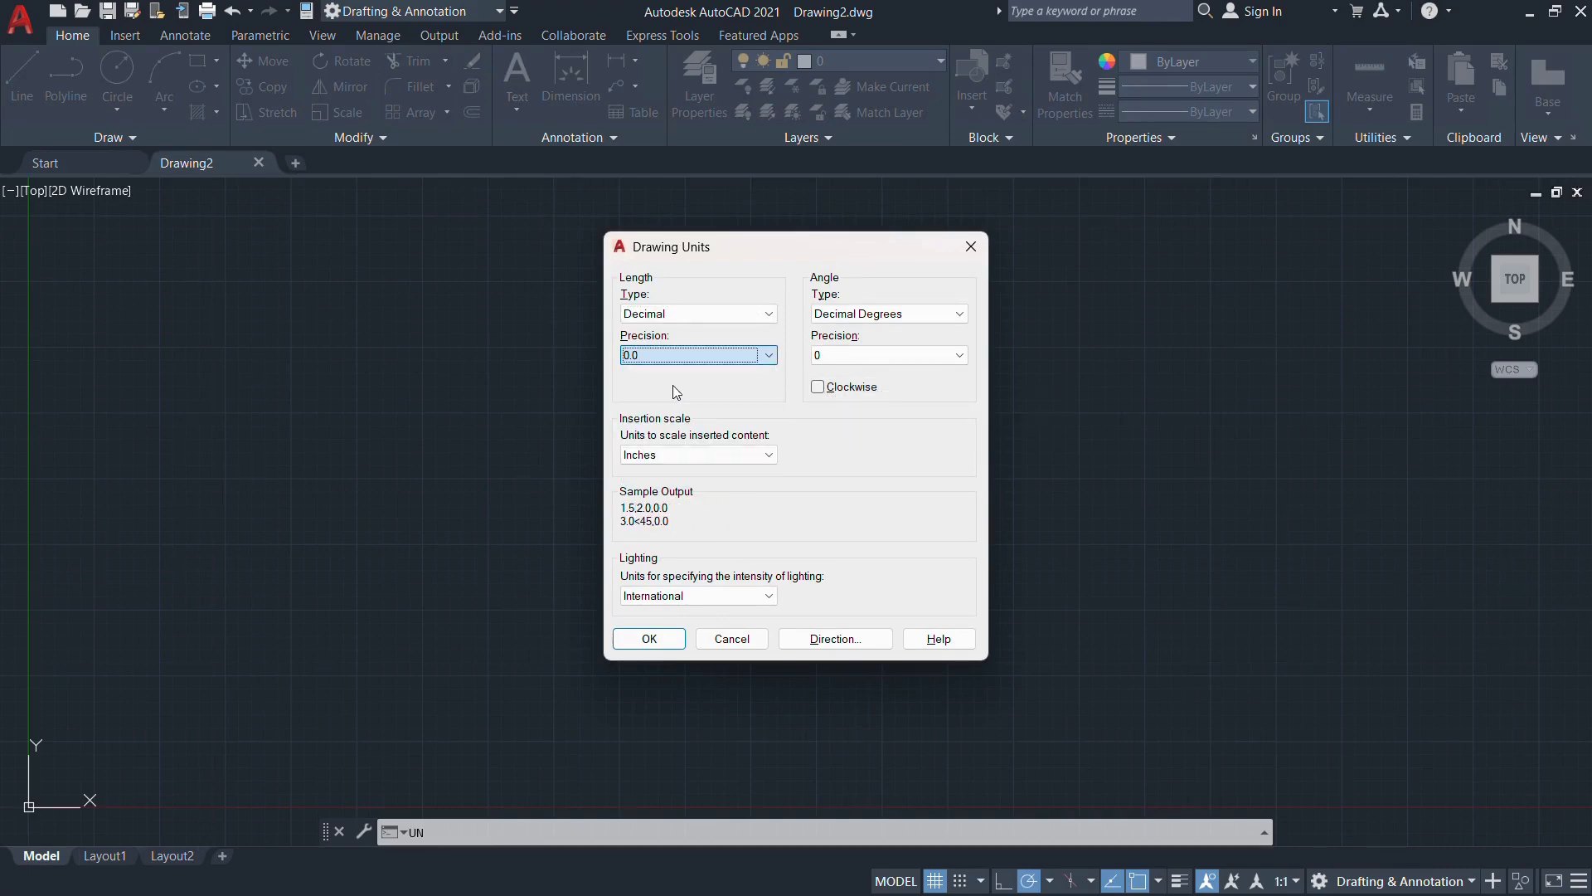
pyautogui.click(668, 455)
pyautogui.click(651, 538)
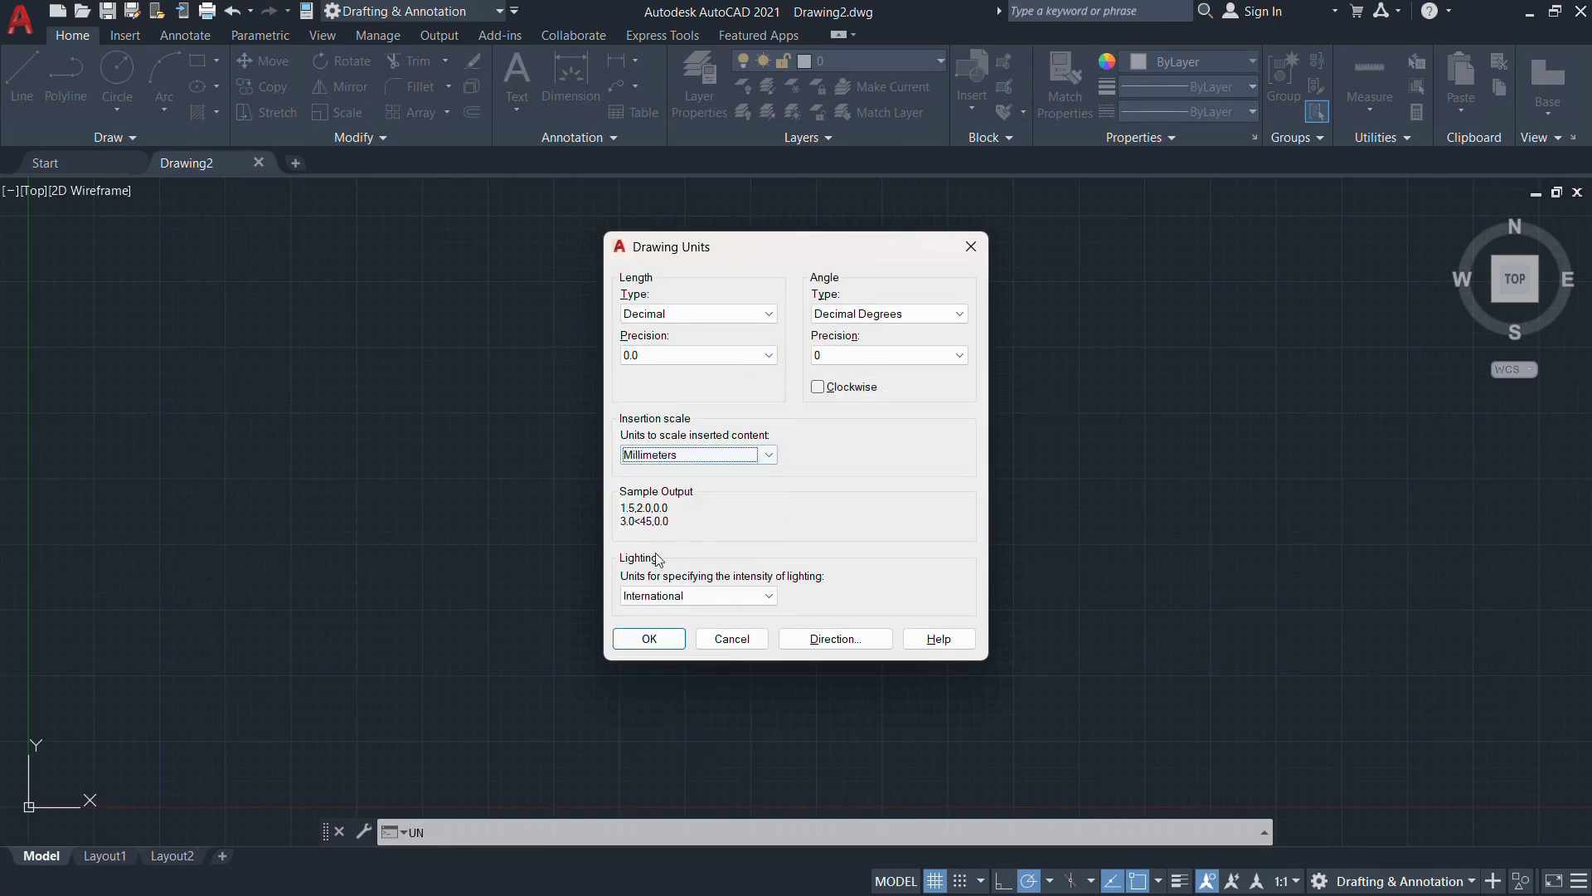
pyautogui.click(651, 640)
# Draw a 30 mm horizontal line to the right from a free start point in the upper drawing area
pyautogui.write('l')
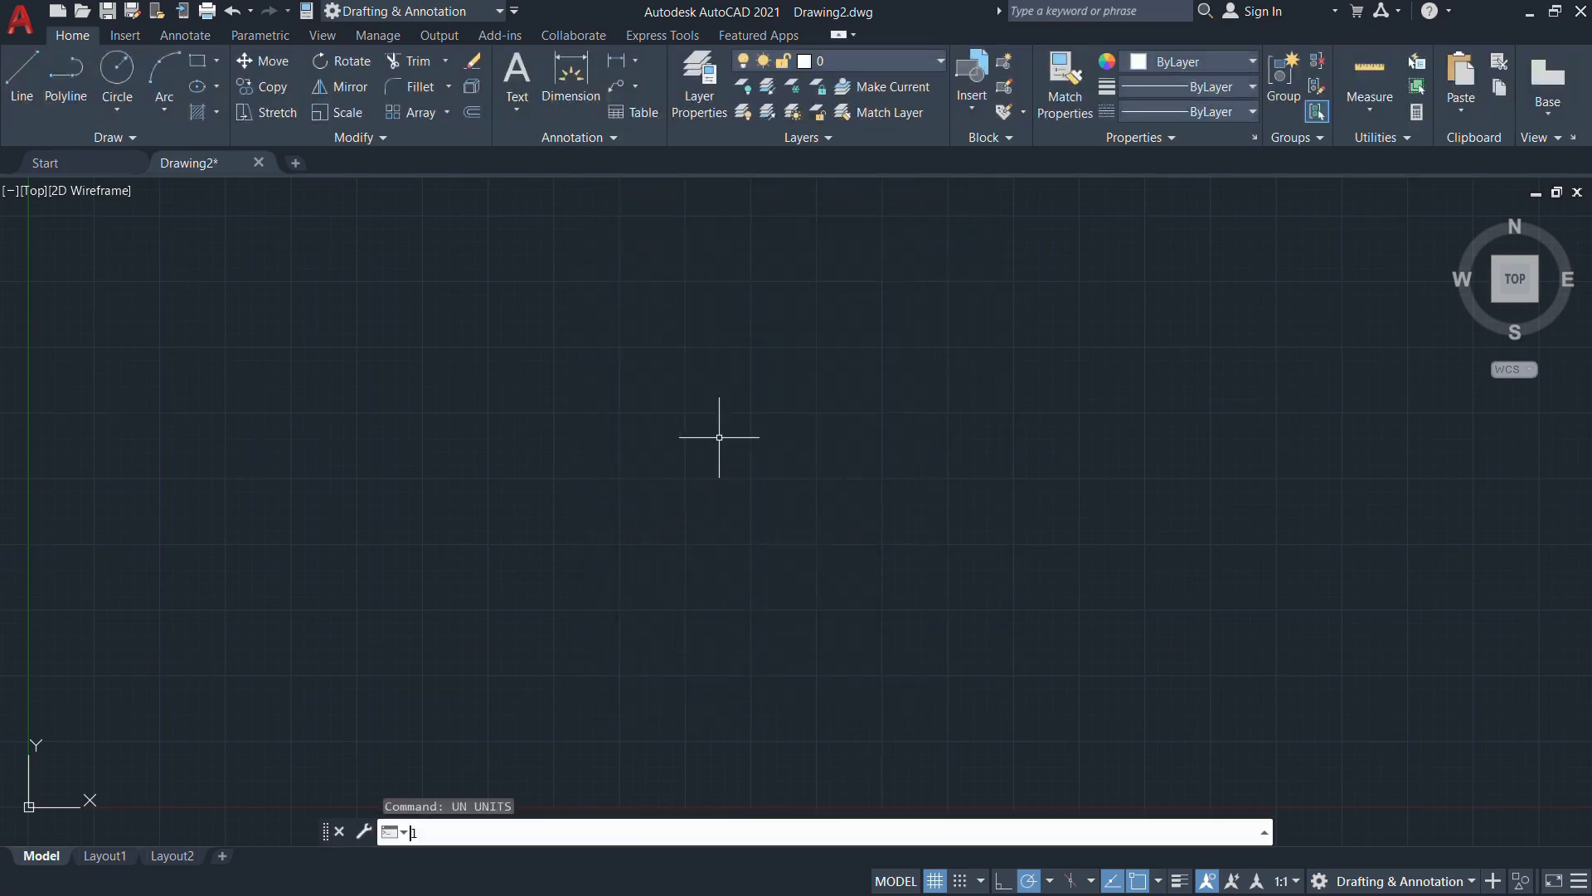
pyautogui.press('Return')
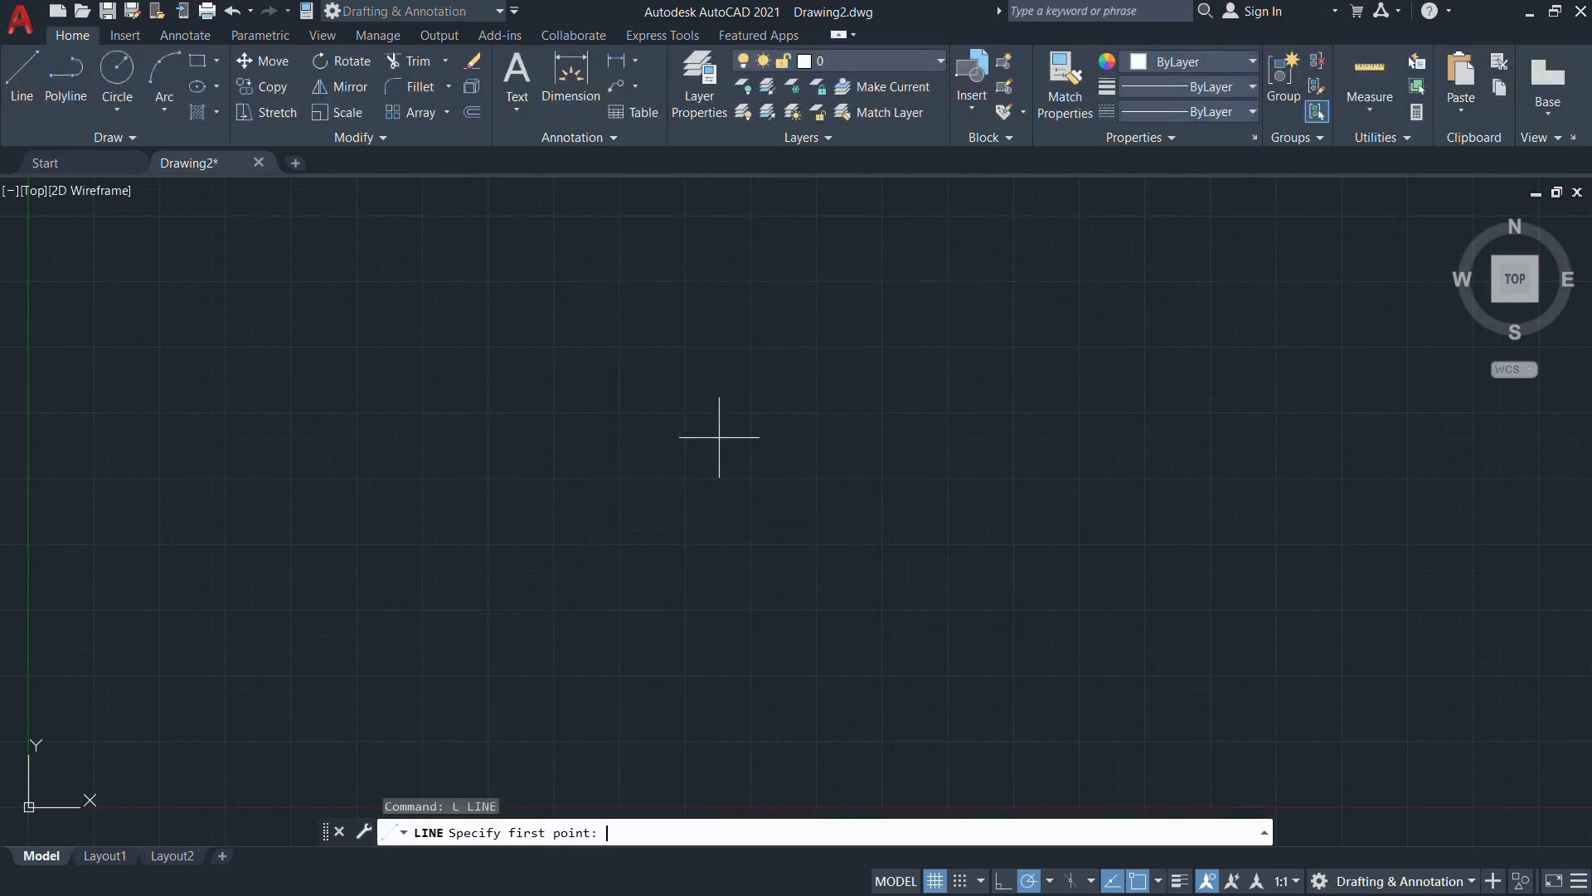
pyautogui.click(822, 285)
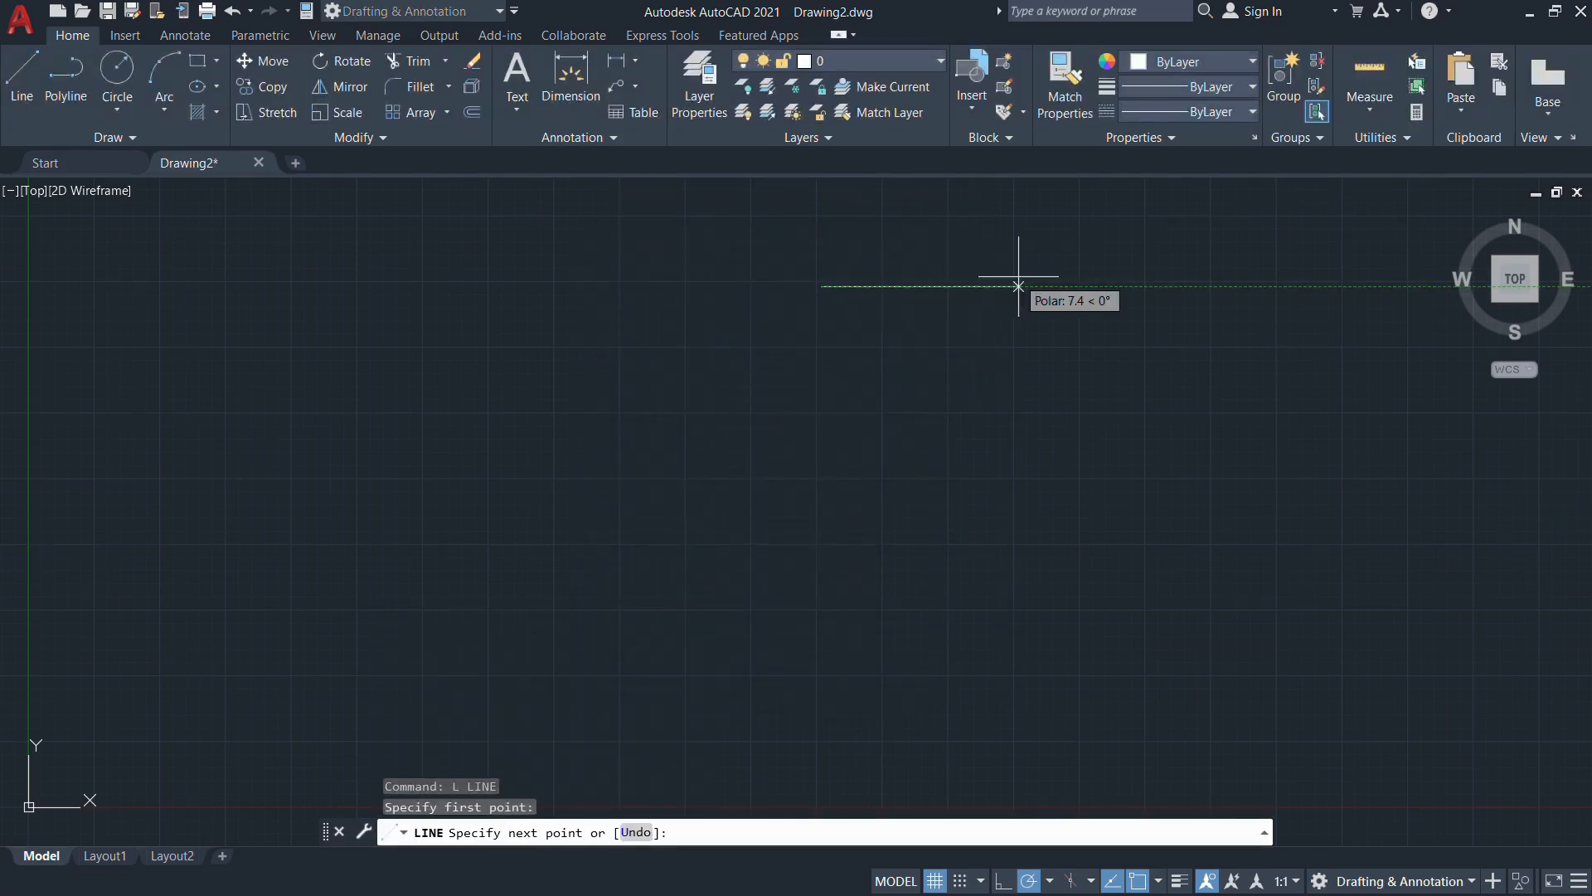
pyautogui.hotkey('alt', 'Tab')
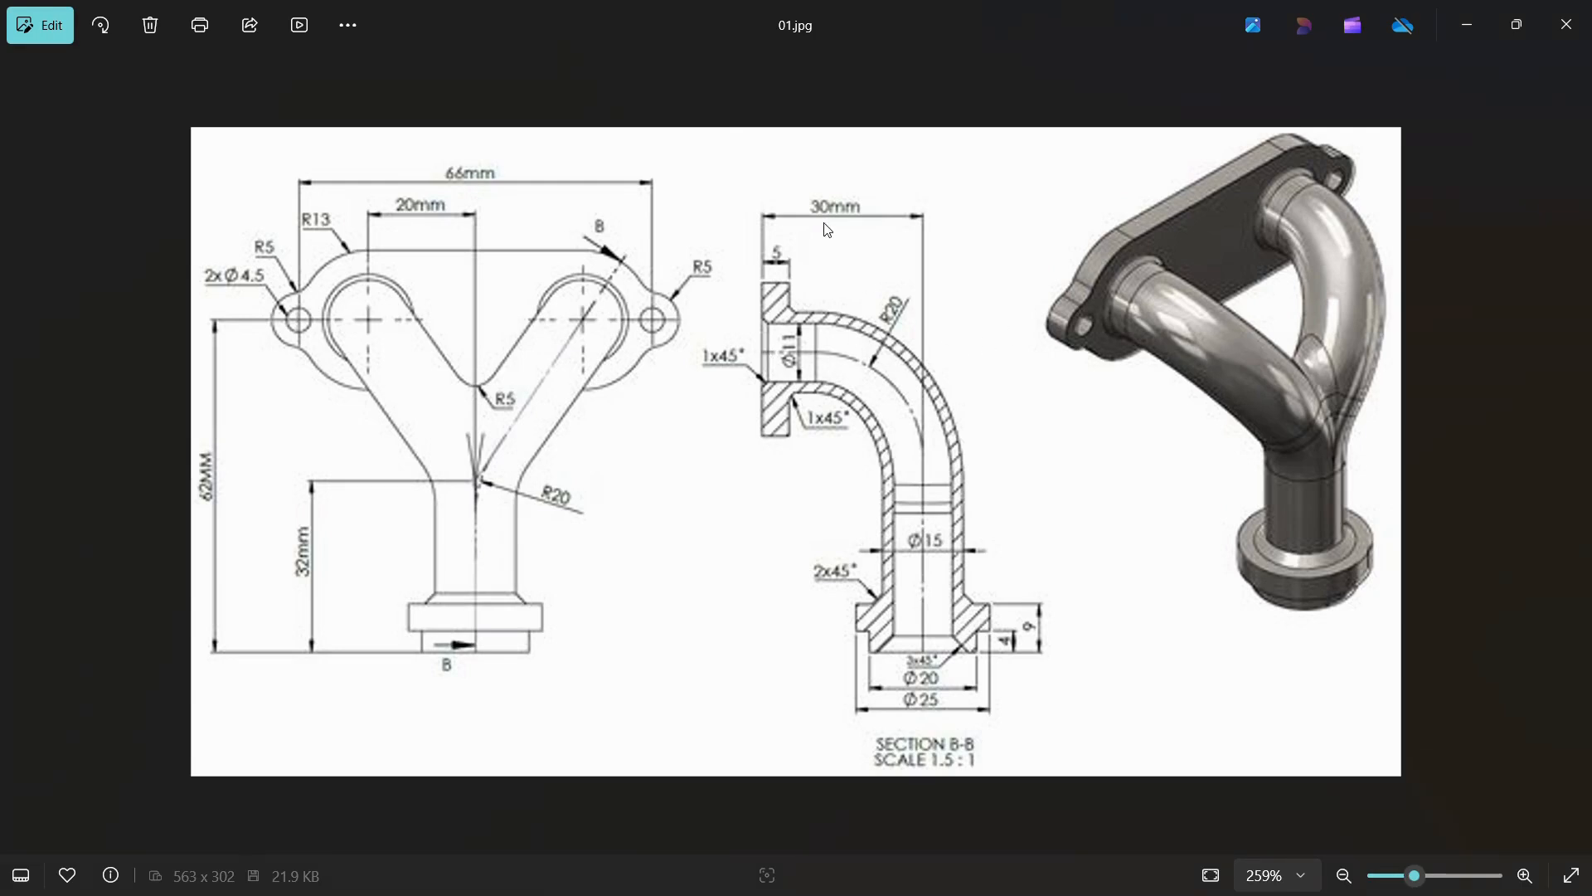
pyautogui.hotkey('alt', 'Tab')
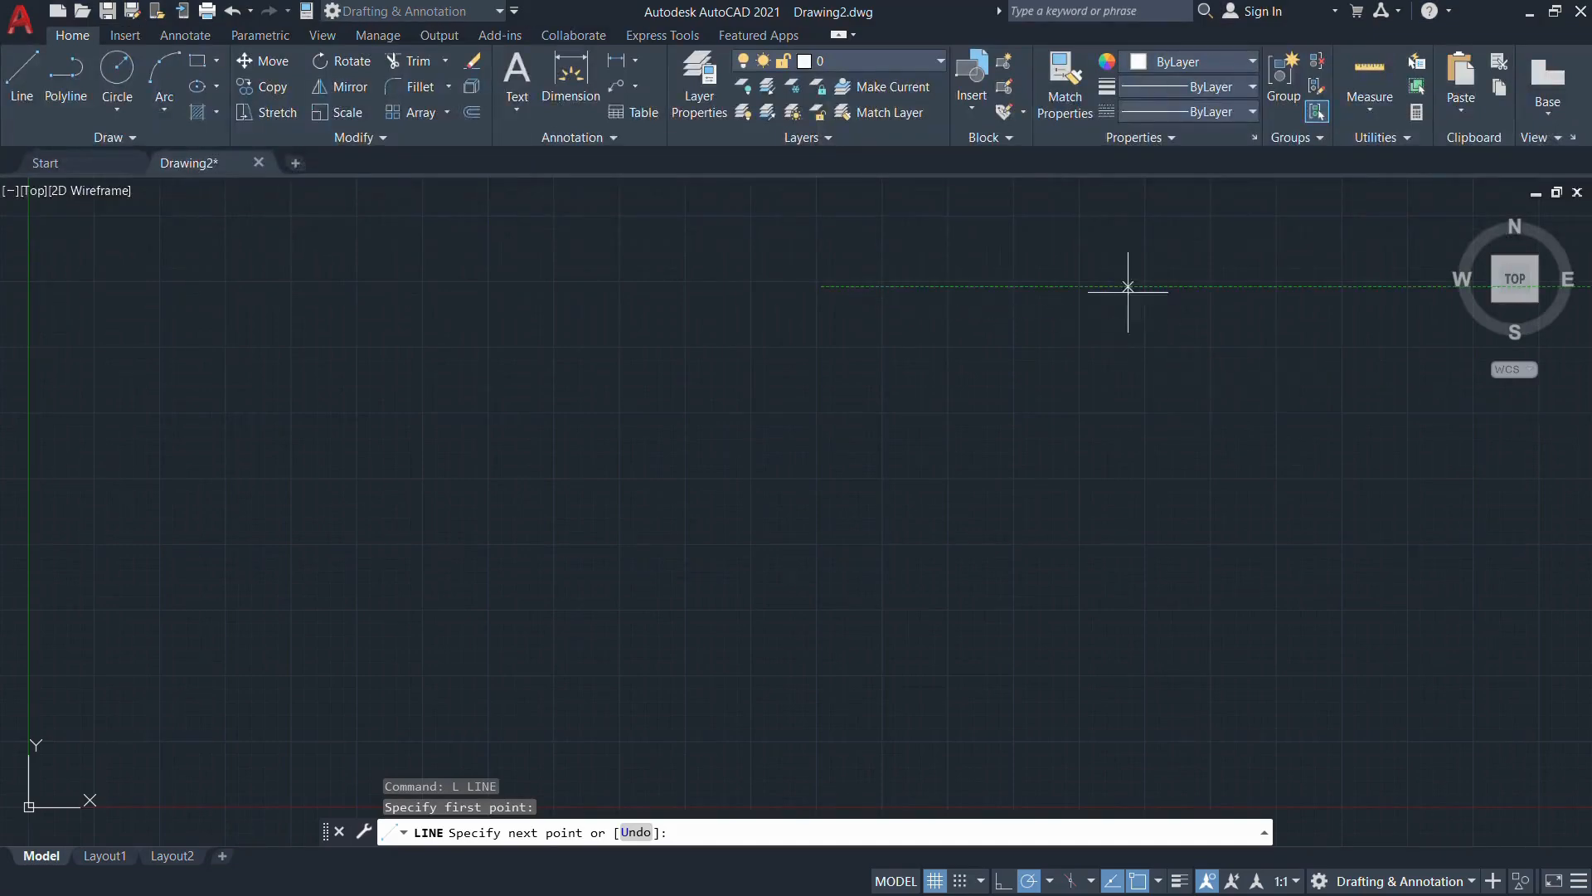
pyautogui.write('30')
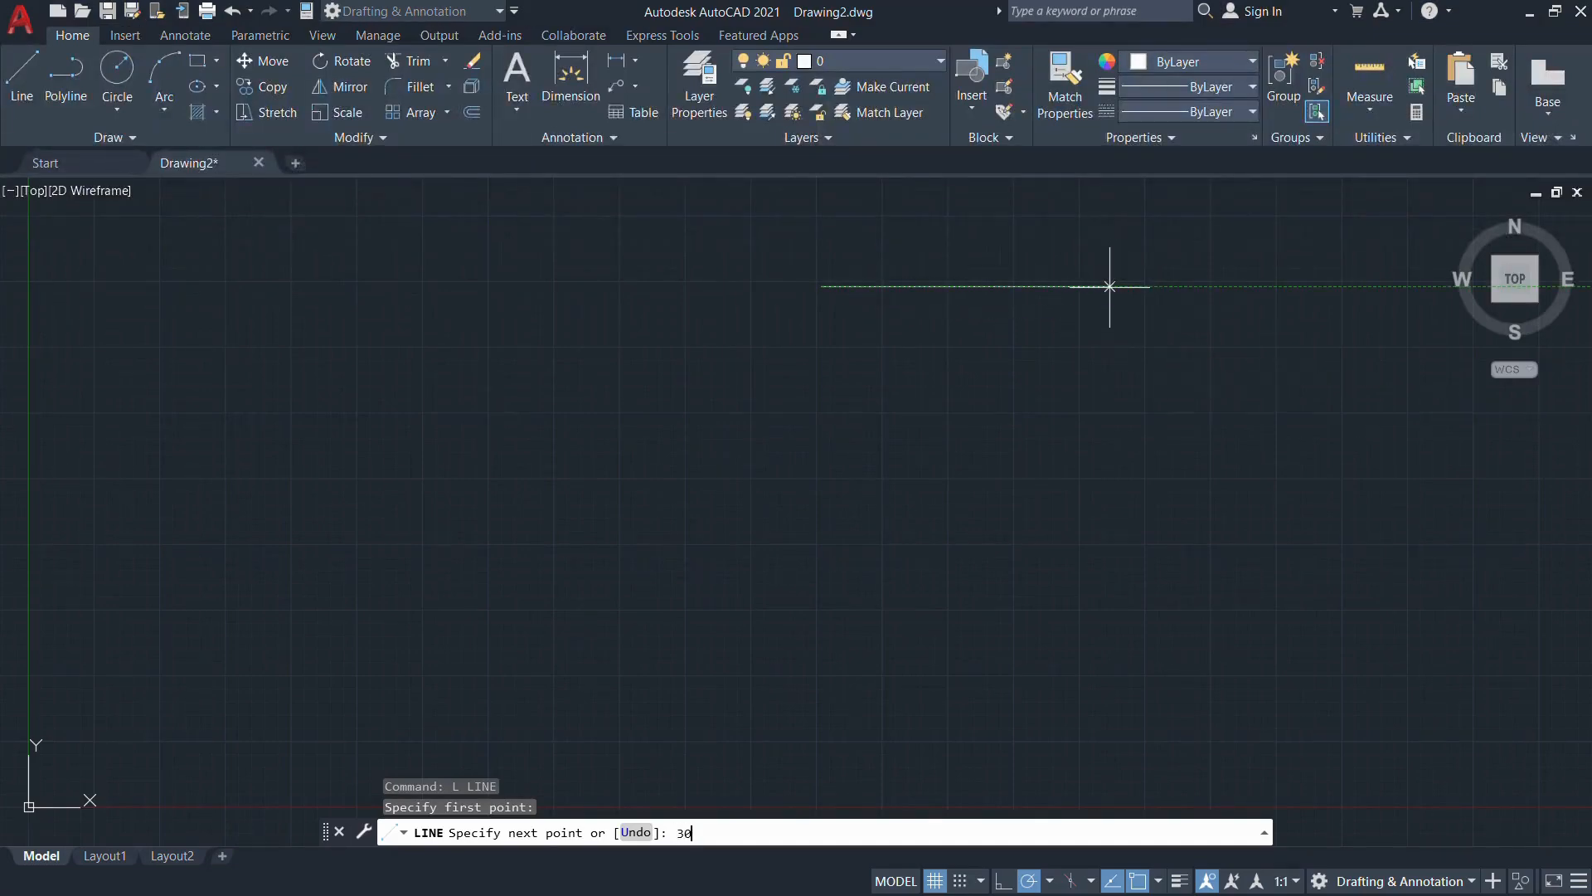
pyautogui.press('Return')
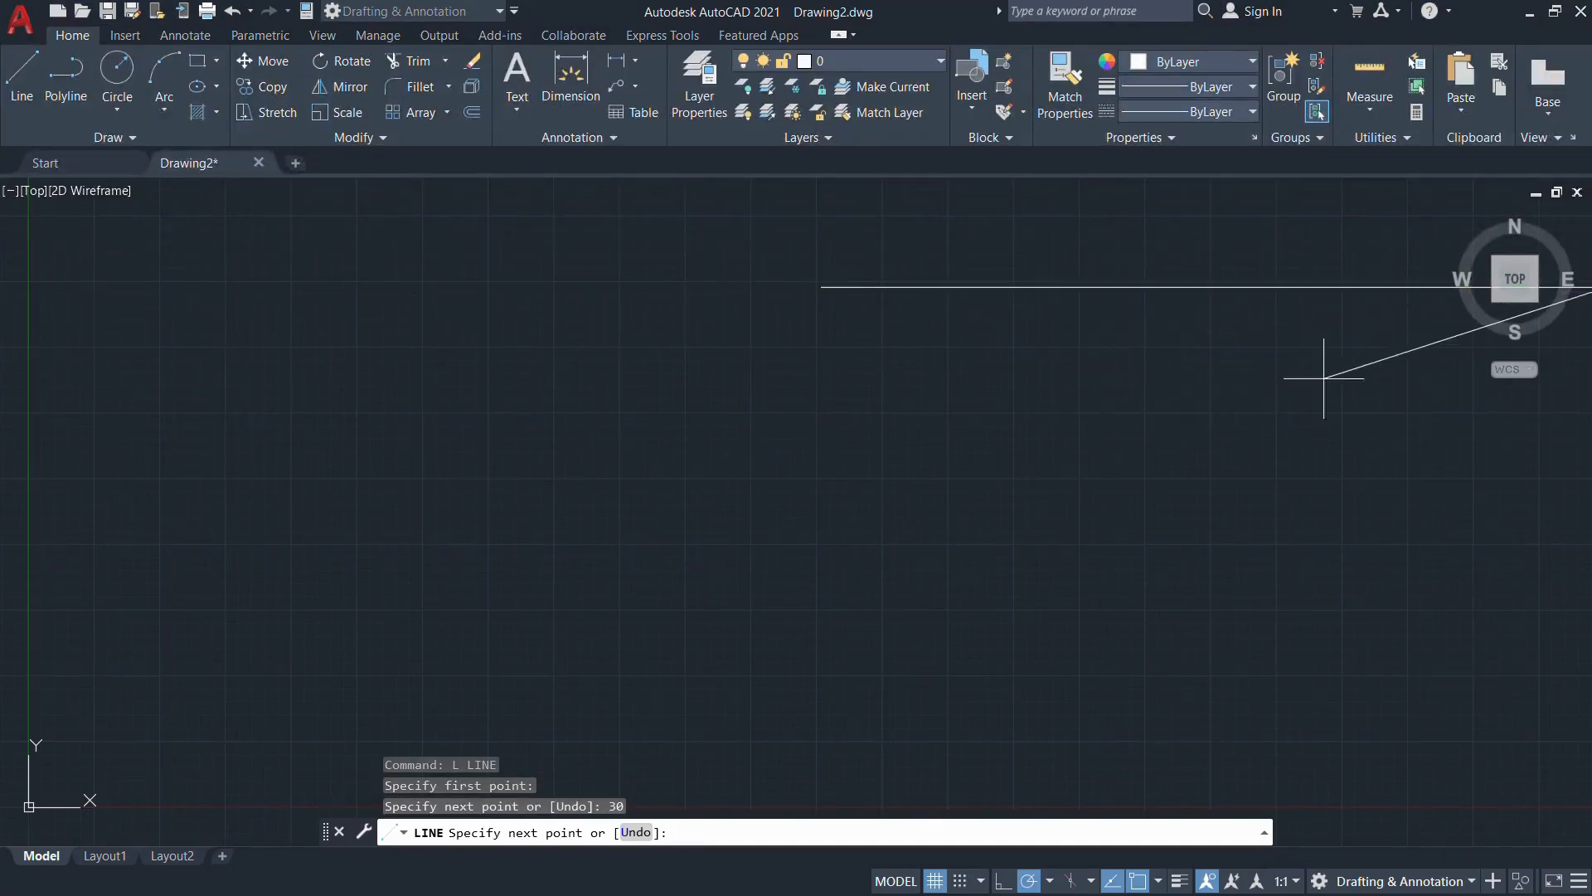
# Continue from the horizontal line's right end with a 62 mm vertical line straight down, and end the Line command
pyautogui.click(1519, 275)
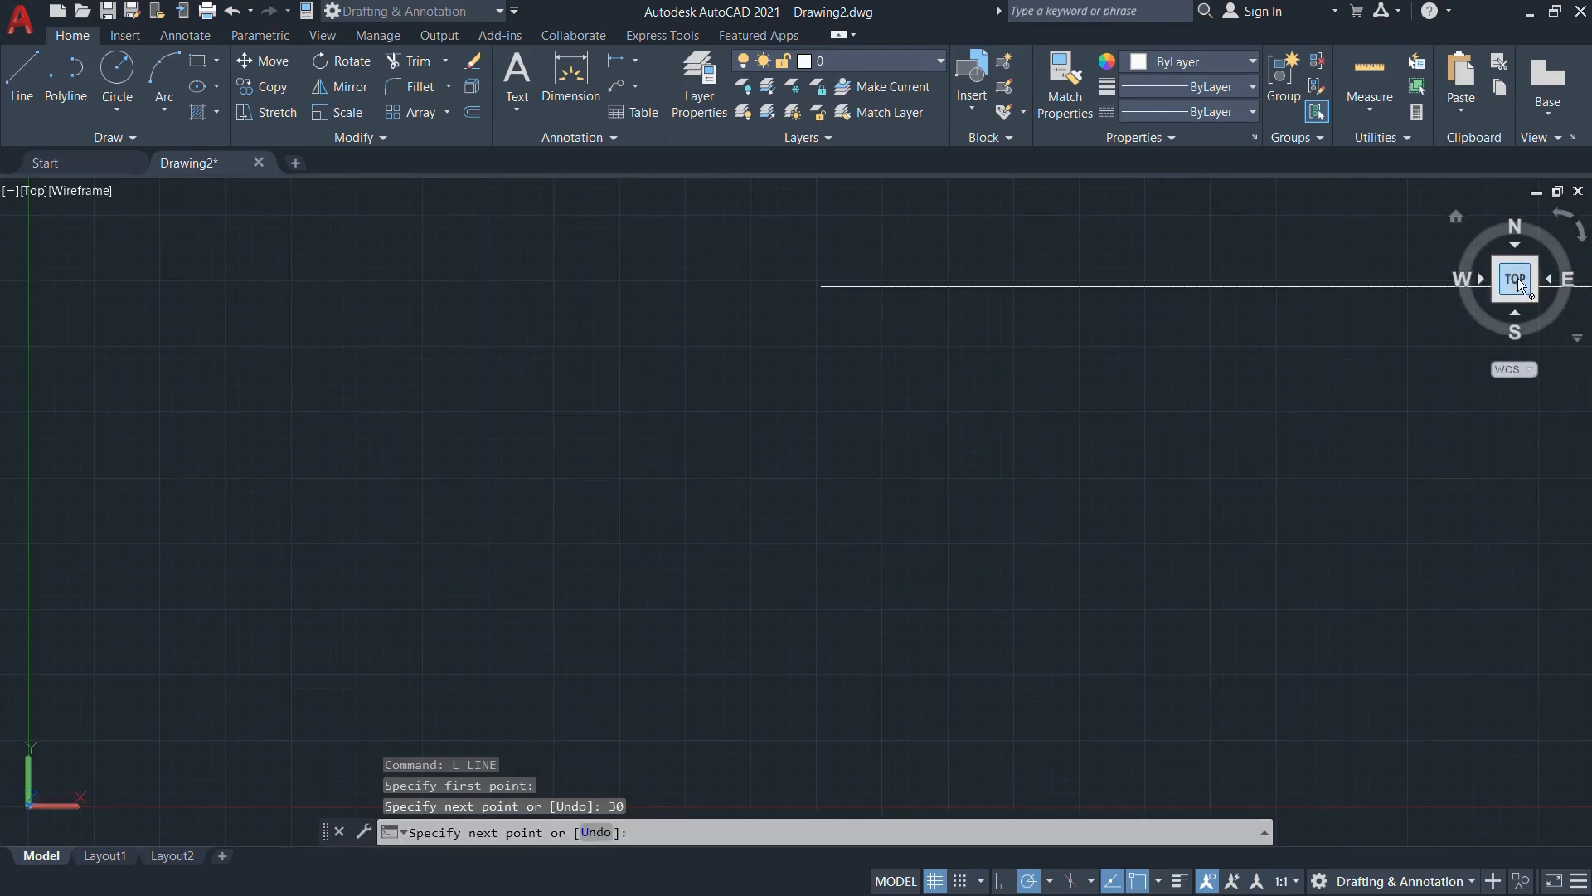
pyautogui.moveTo(1041, 631); pyautogui.dragTo(953, 465, button='middle')
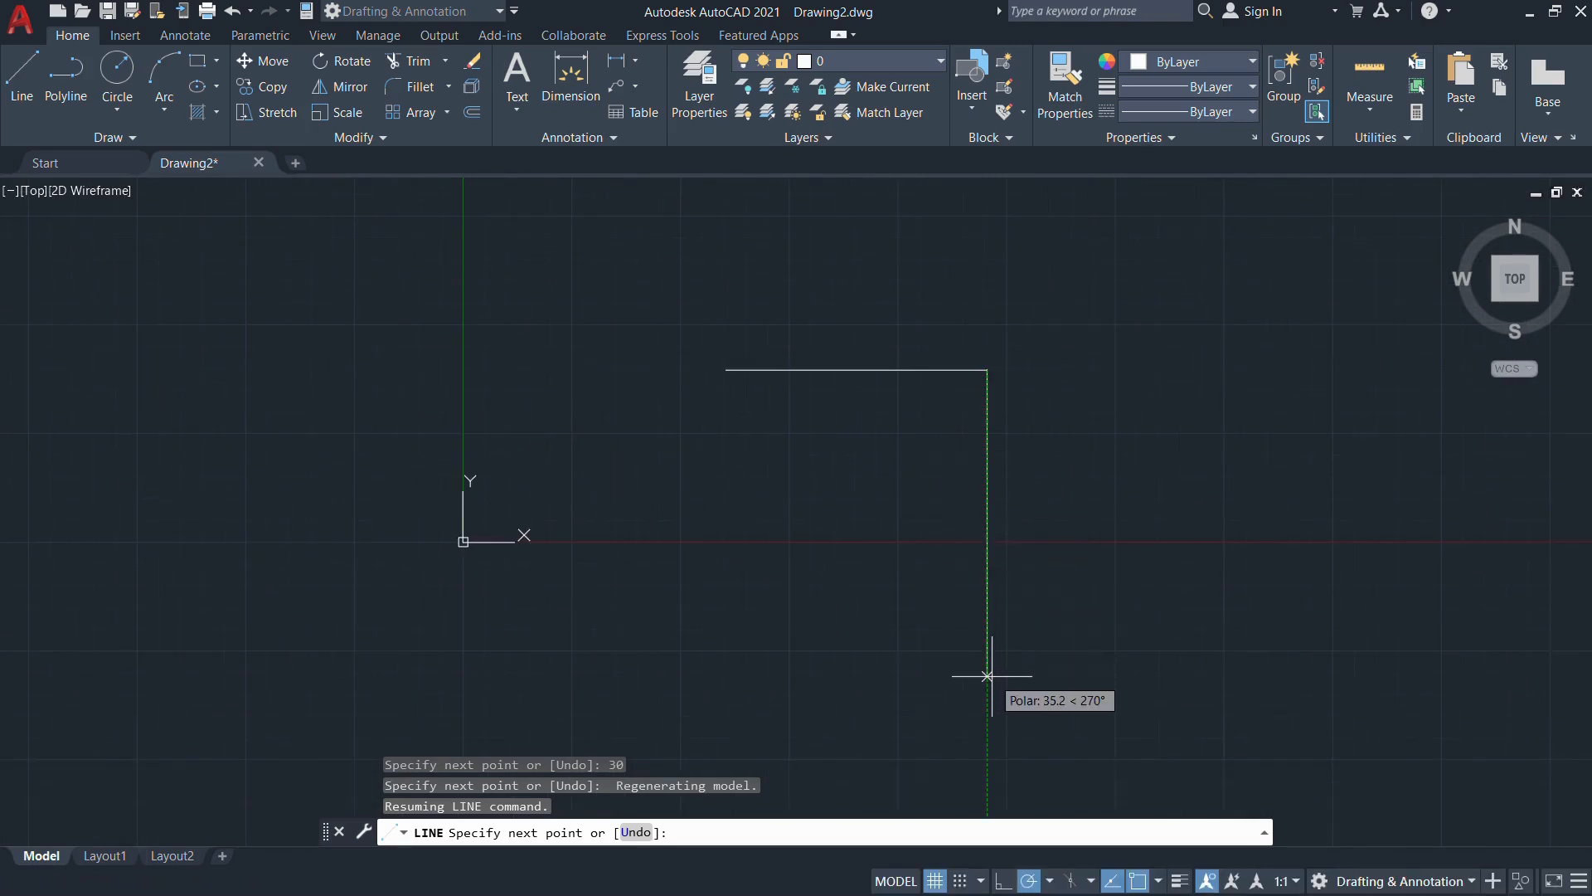
pyautogui.hotkey('alt', 'Tab')
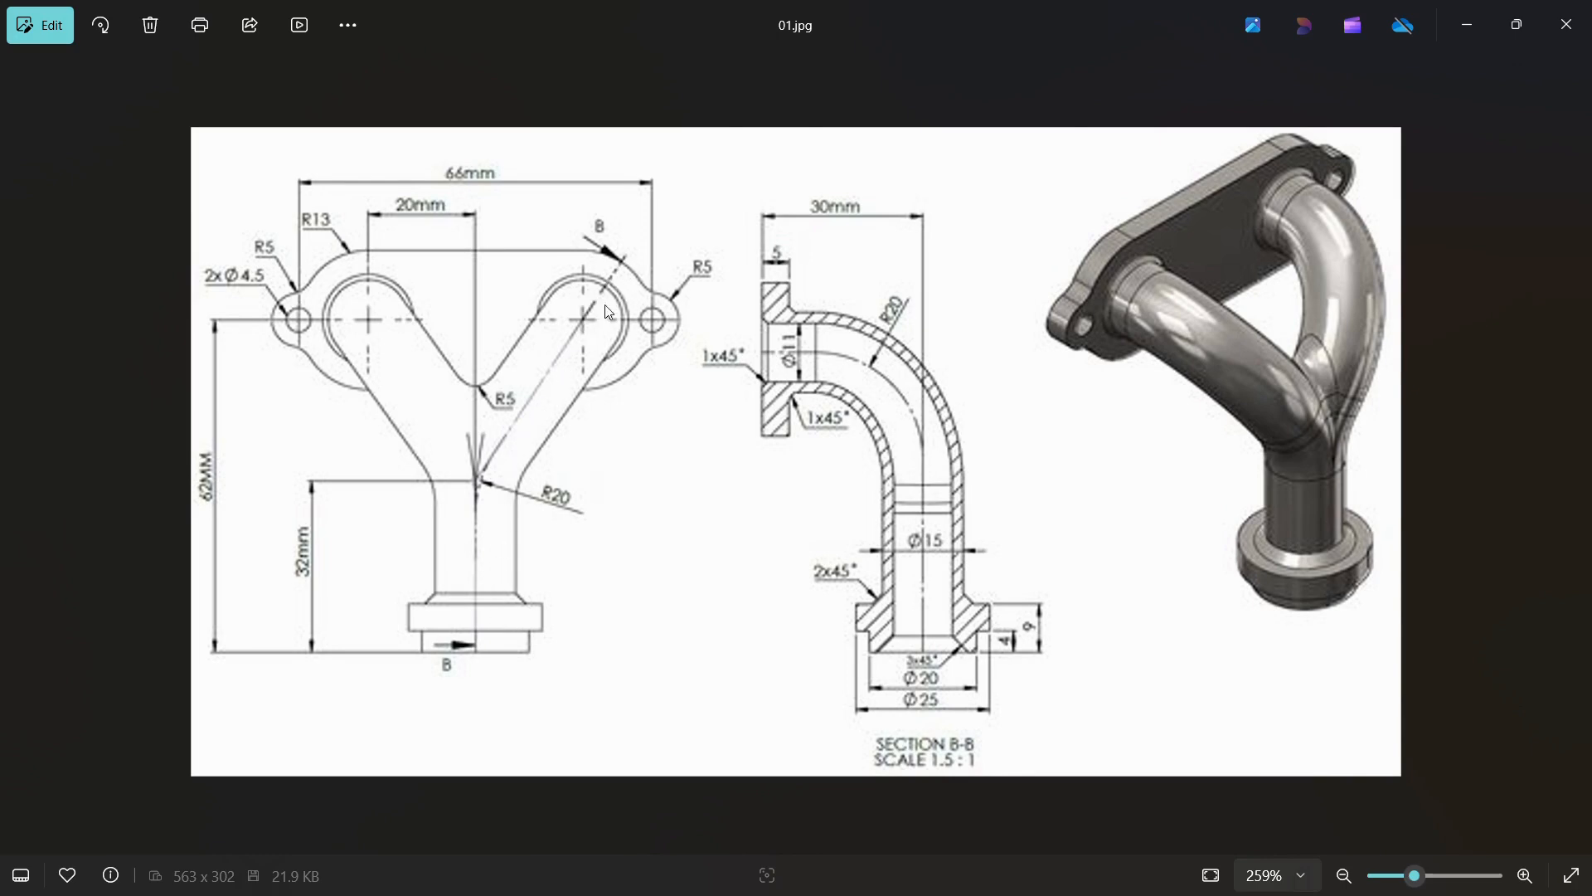
pyautogui.hotkey('alt', 'Tab')
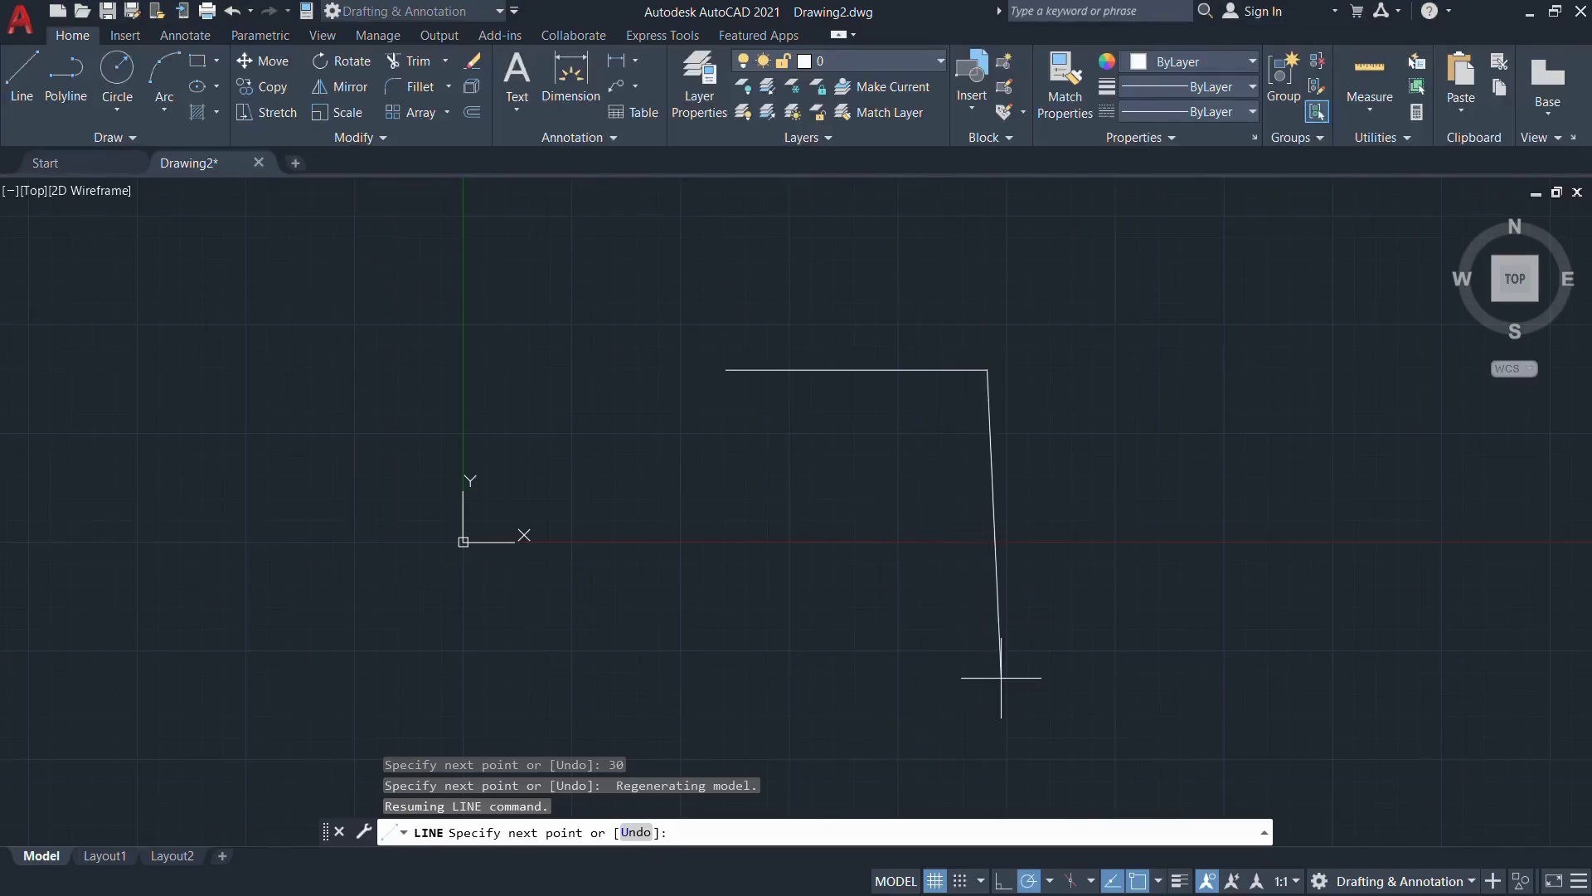
pyautogui.write('62')
pyautogui.press('Return')
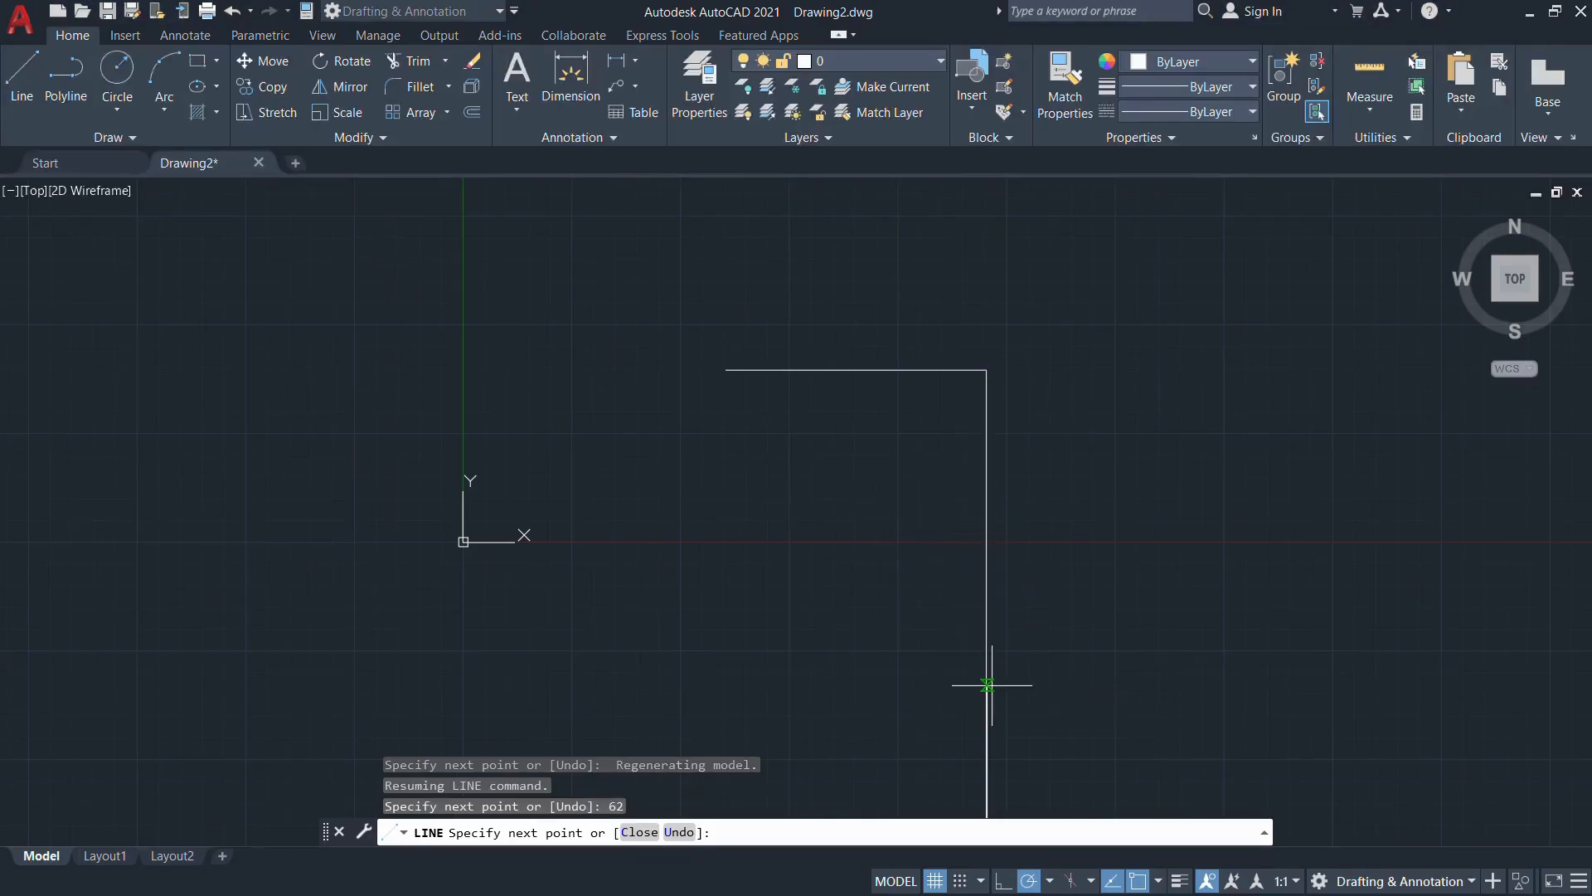
pyautogui.click(1520, 279)
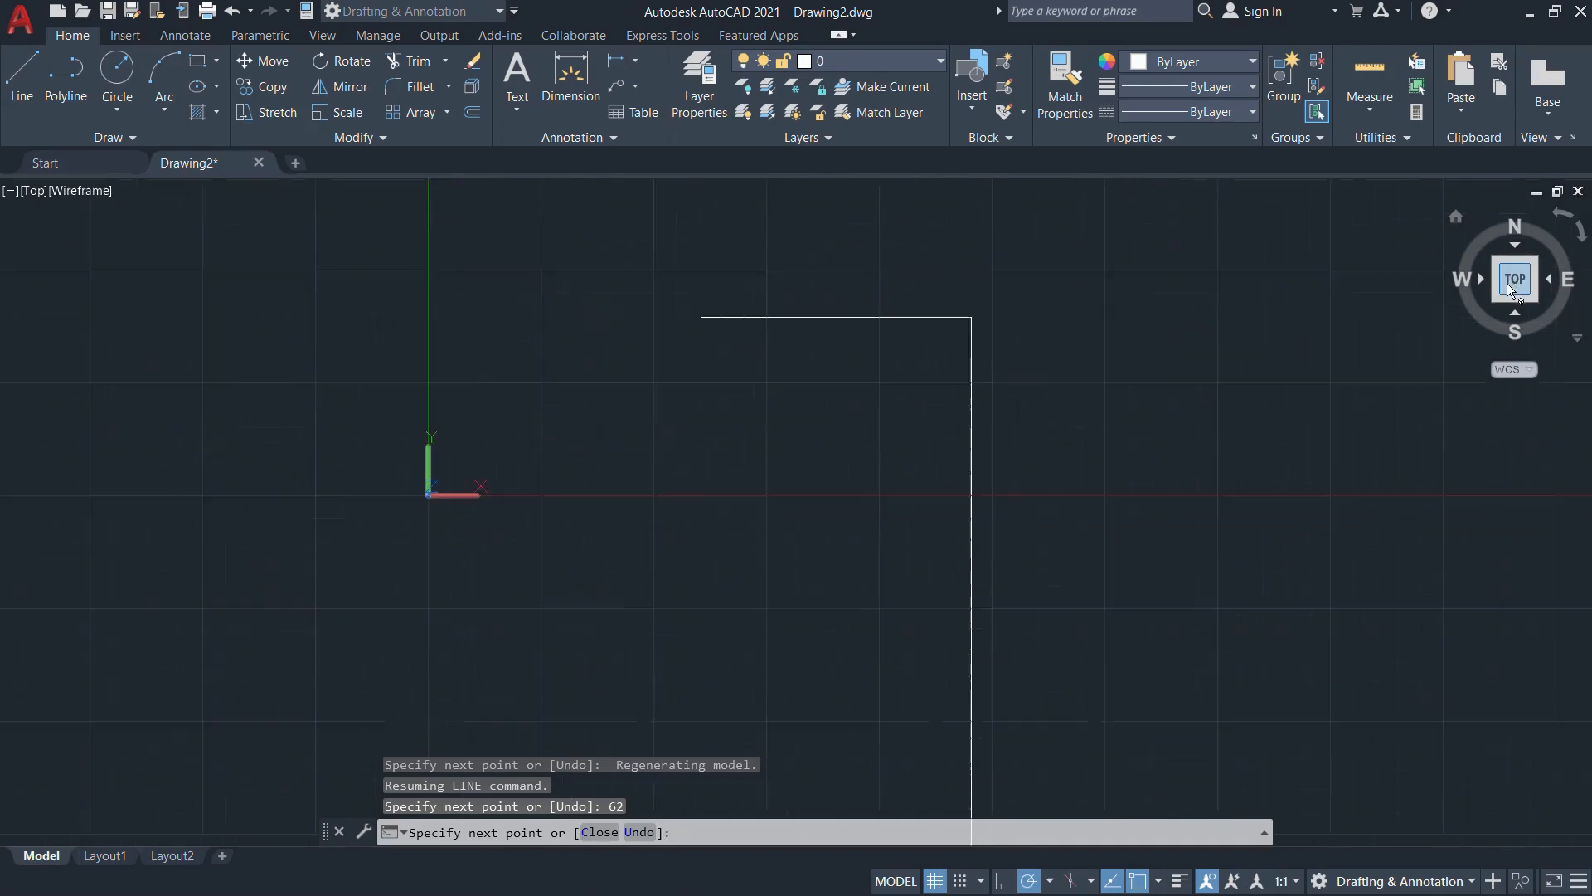
pyautogui.scroll(-2, 1066, 443)
pyautogui.moveTo(1057, 445); pyautogui.dragTo(948, 515, button='middle')
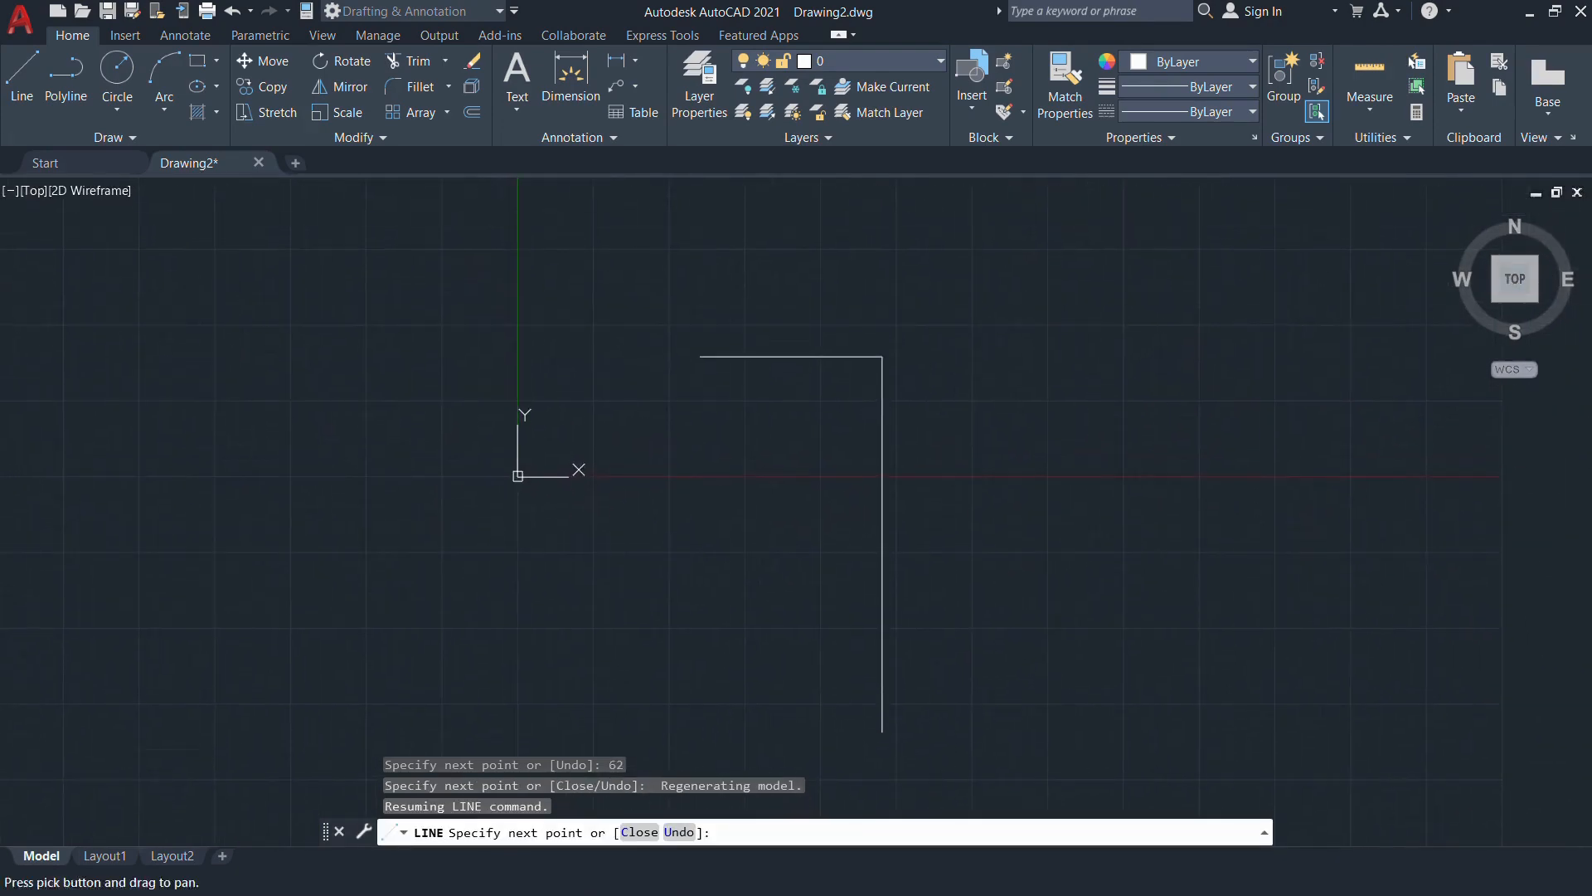
pyautogui.press('Escape')
# Fillet the corner between the horizontal and vertical lines with a 20 mm radius
pyautogui.write('F')
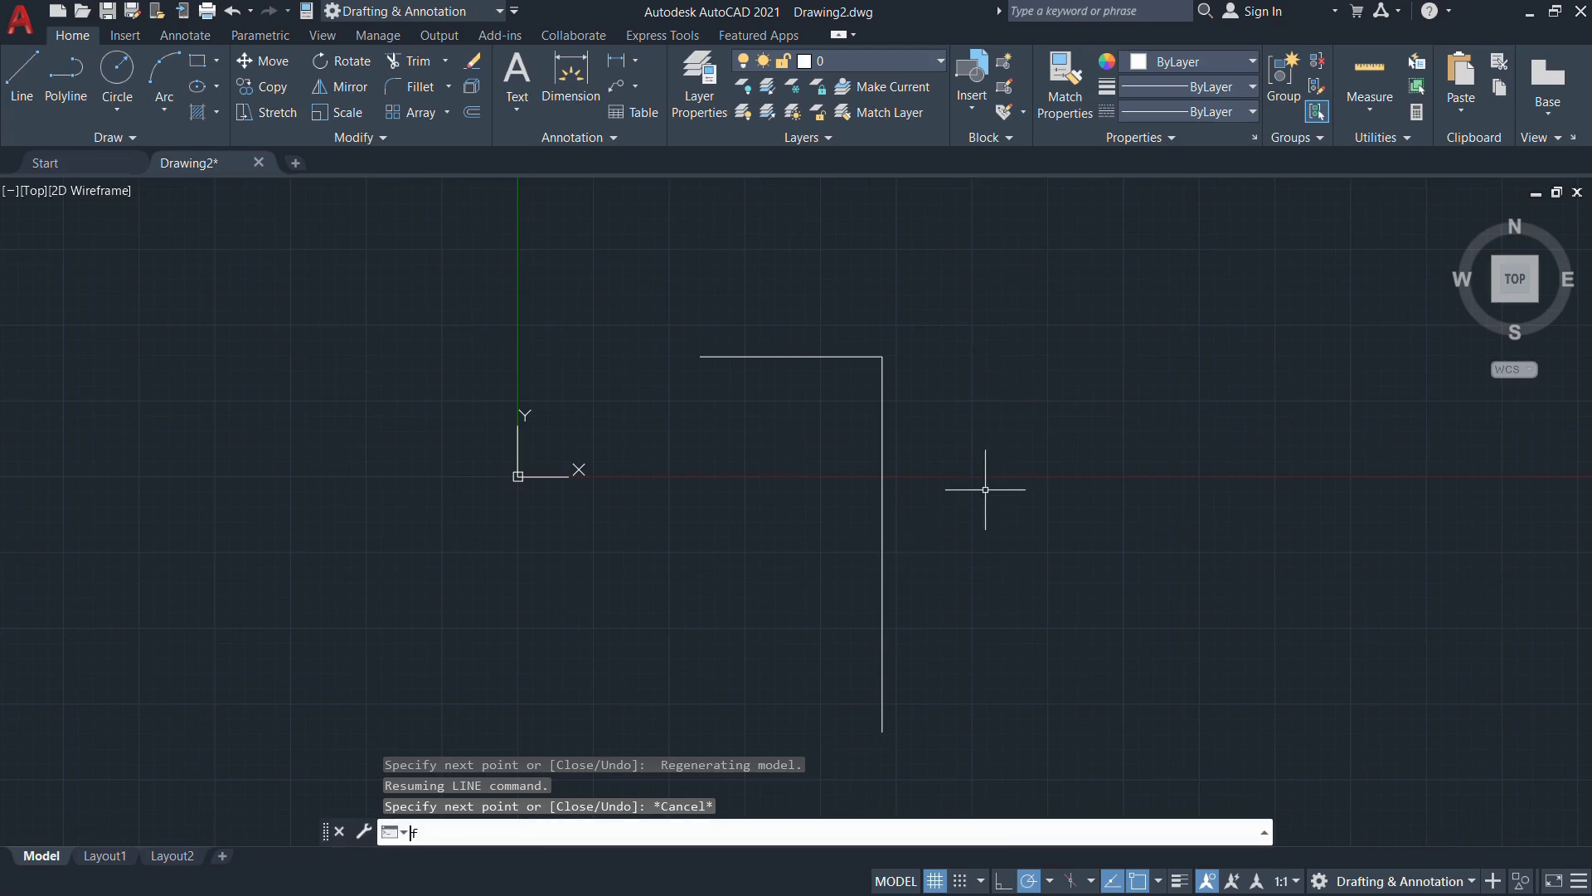
pyautogui.press('Return')
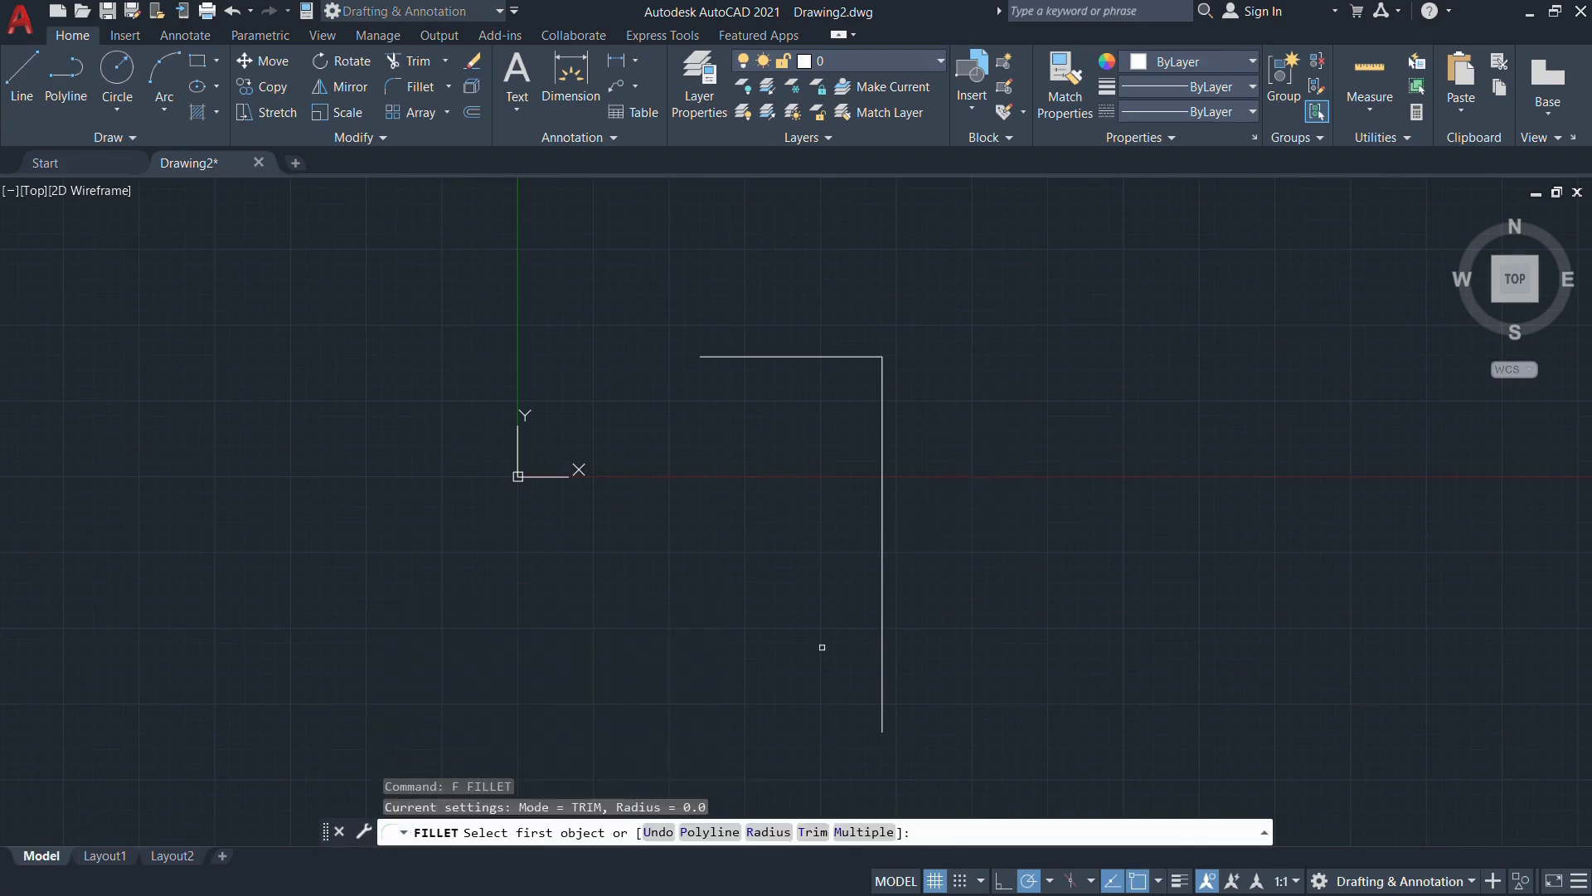
pyautogui.click(768, 836)
pyautogui.hotkey('alt', 'Tab')
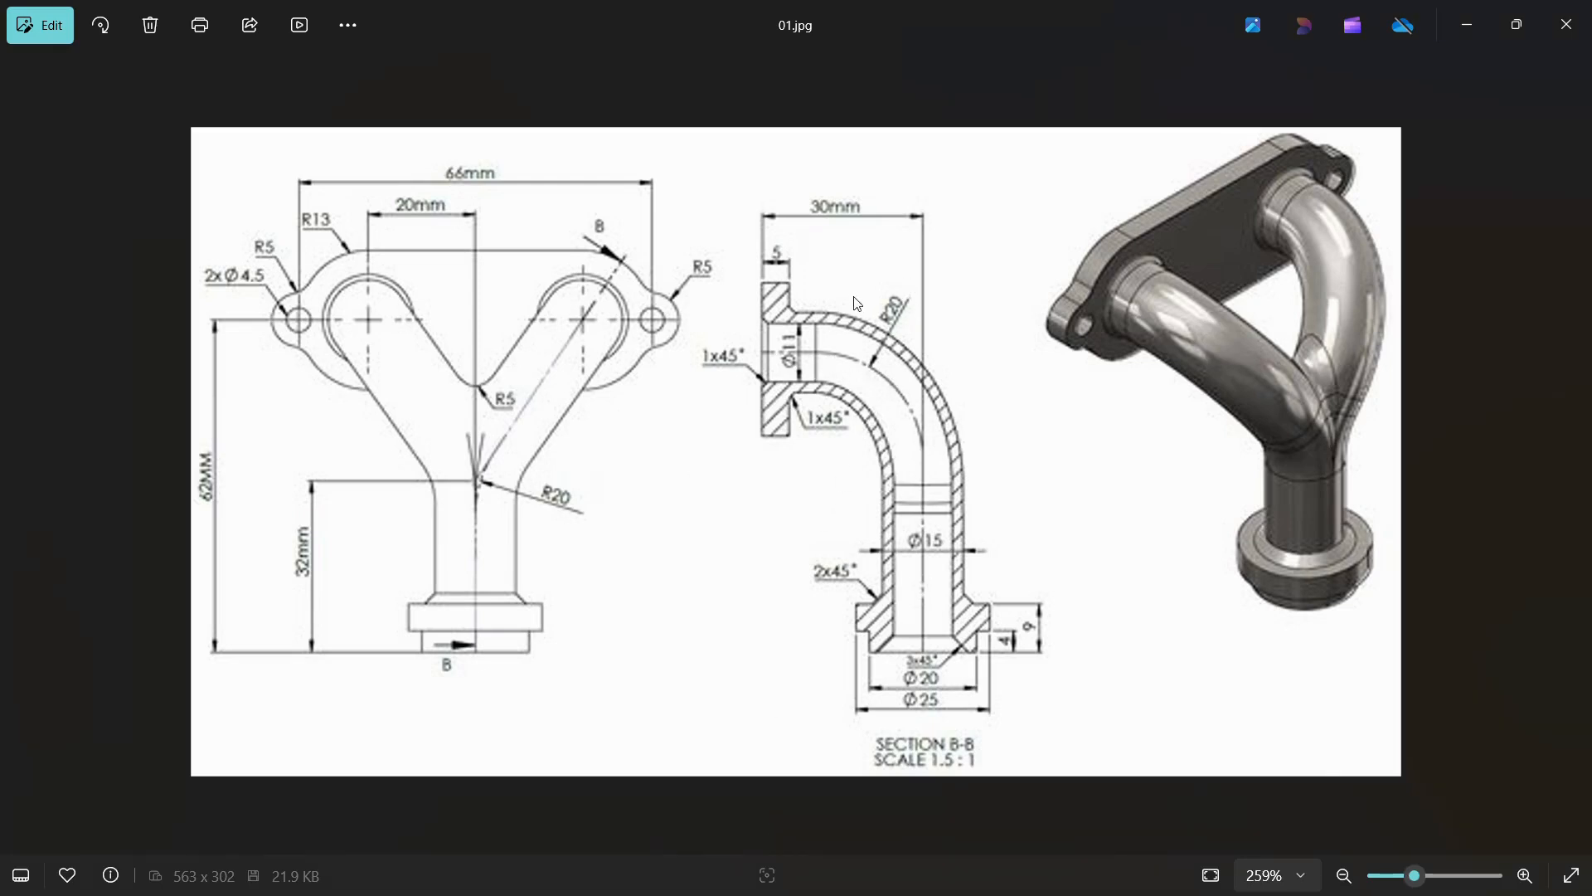
pyautogui.hotkey('alt', 'Tab')
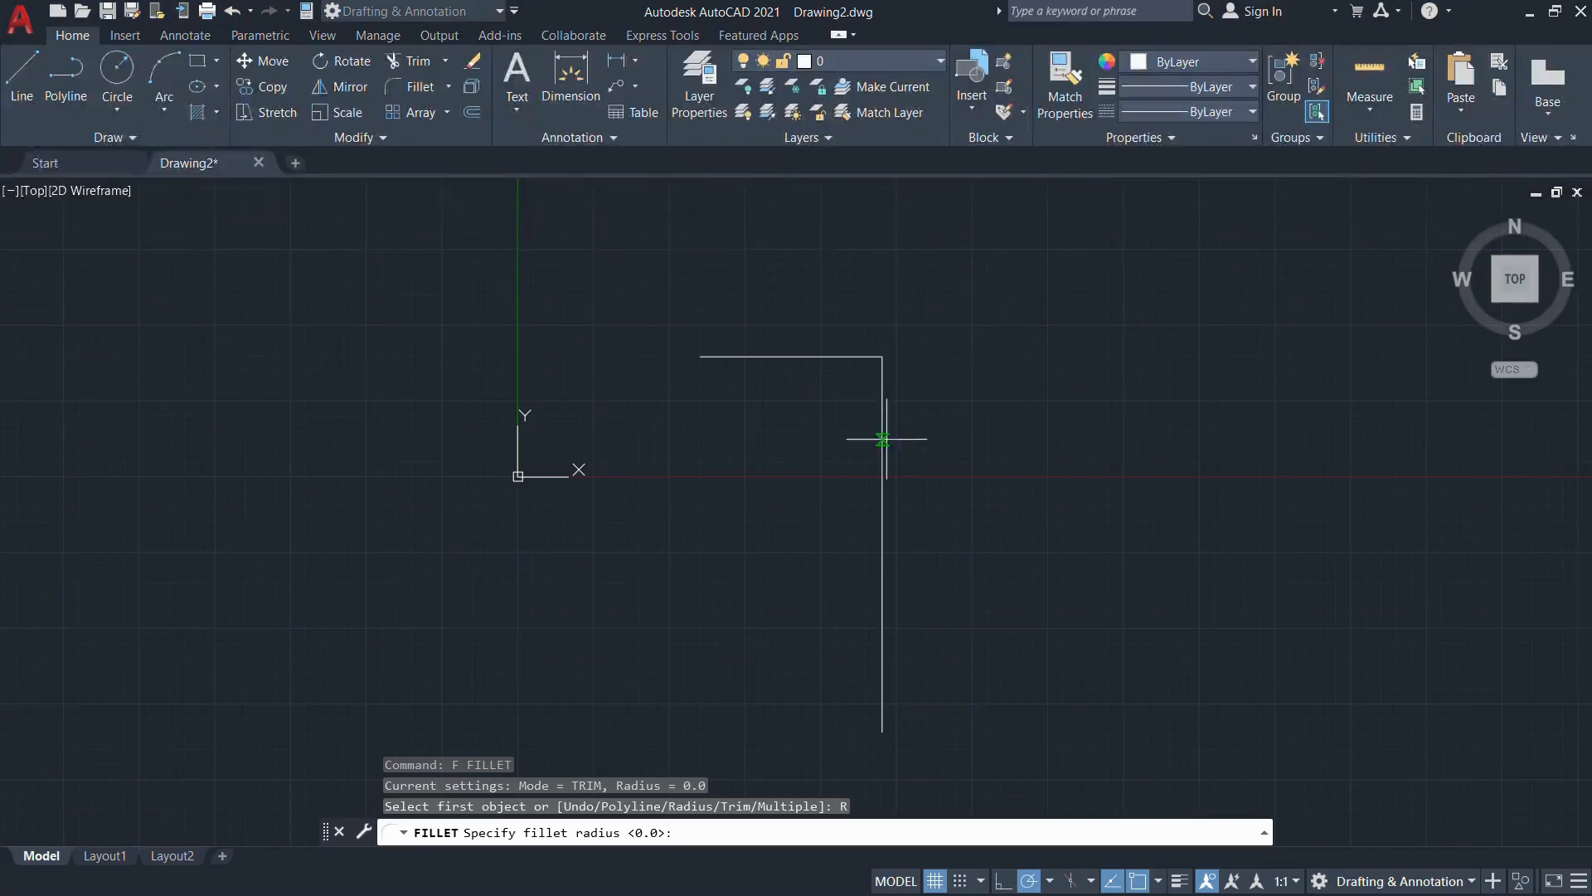
pyautogui.write('0')
pyautogui.press('Return')
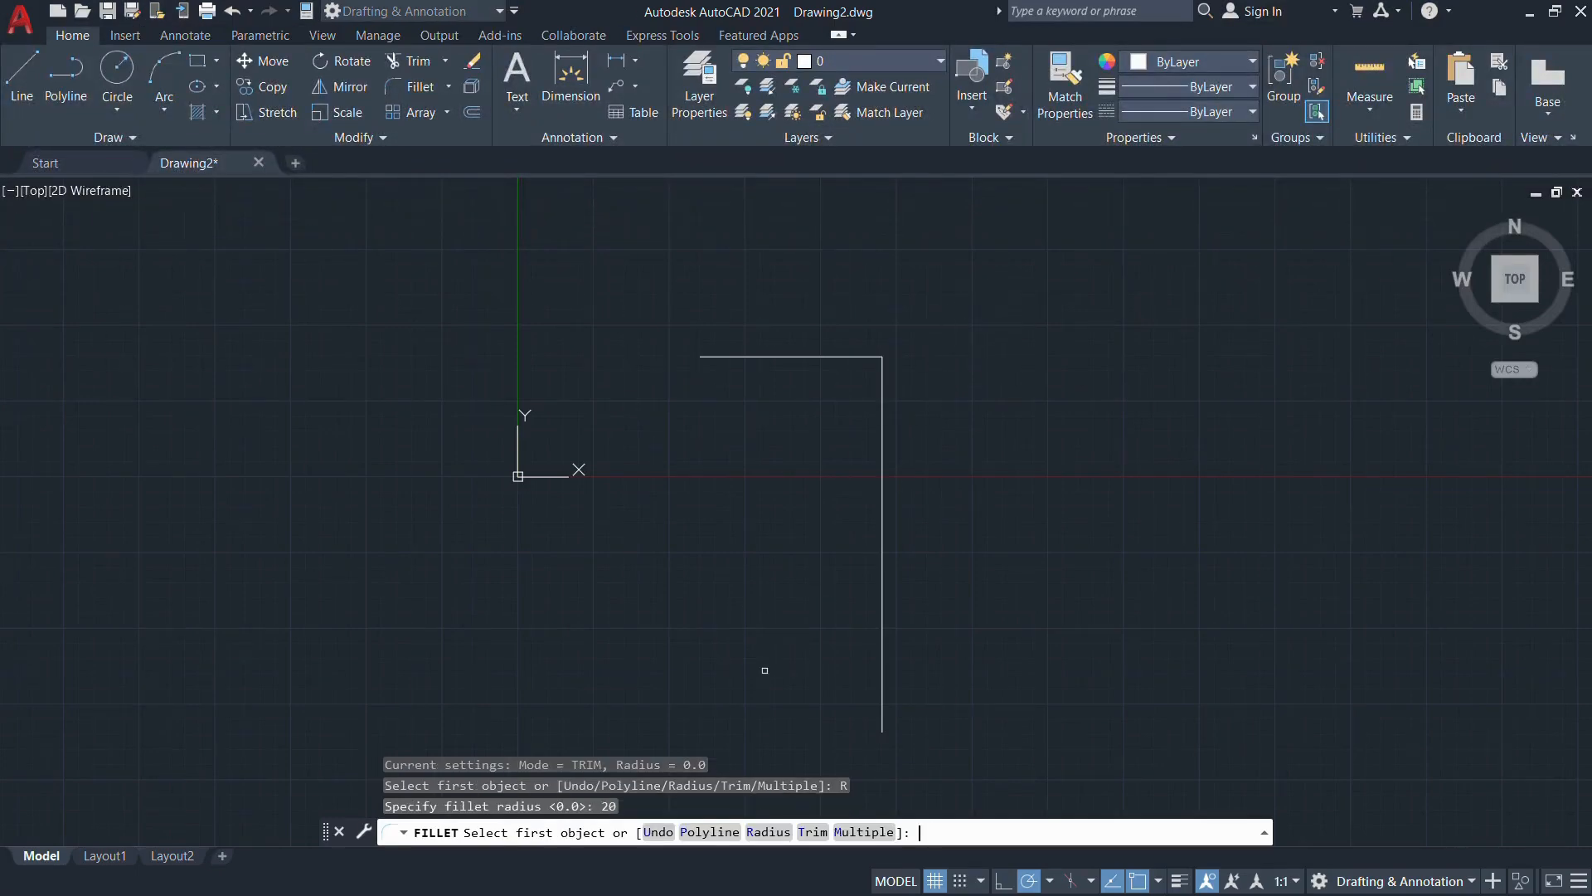
pyautogui.click(840, 358)
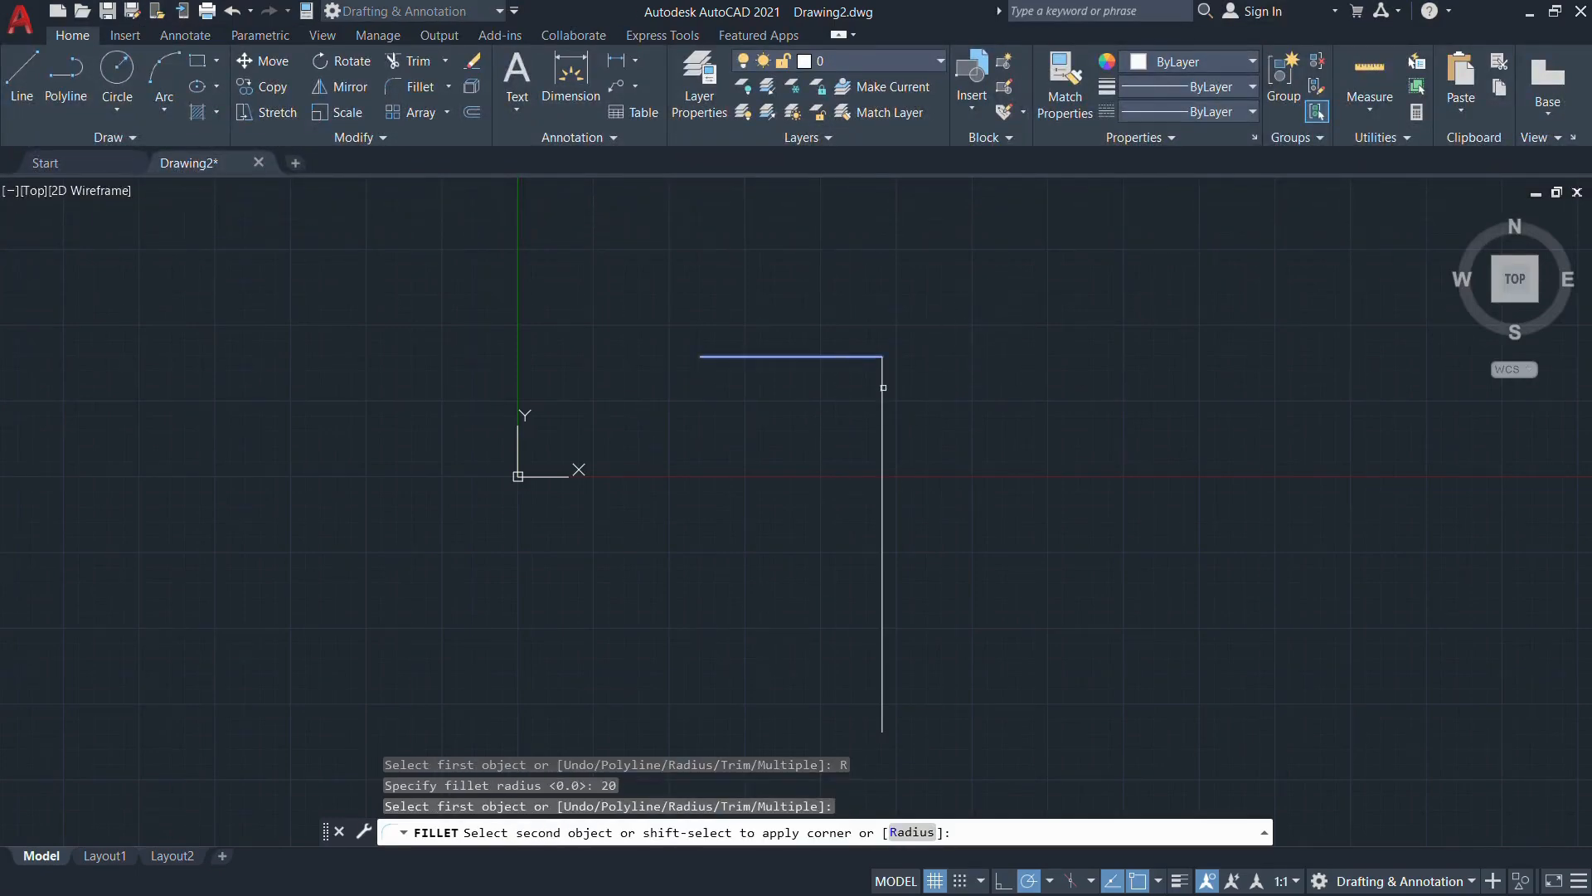
pyautogui.click(884, 400)
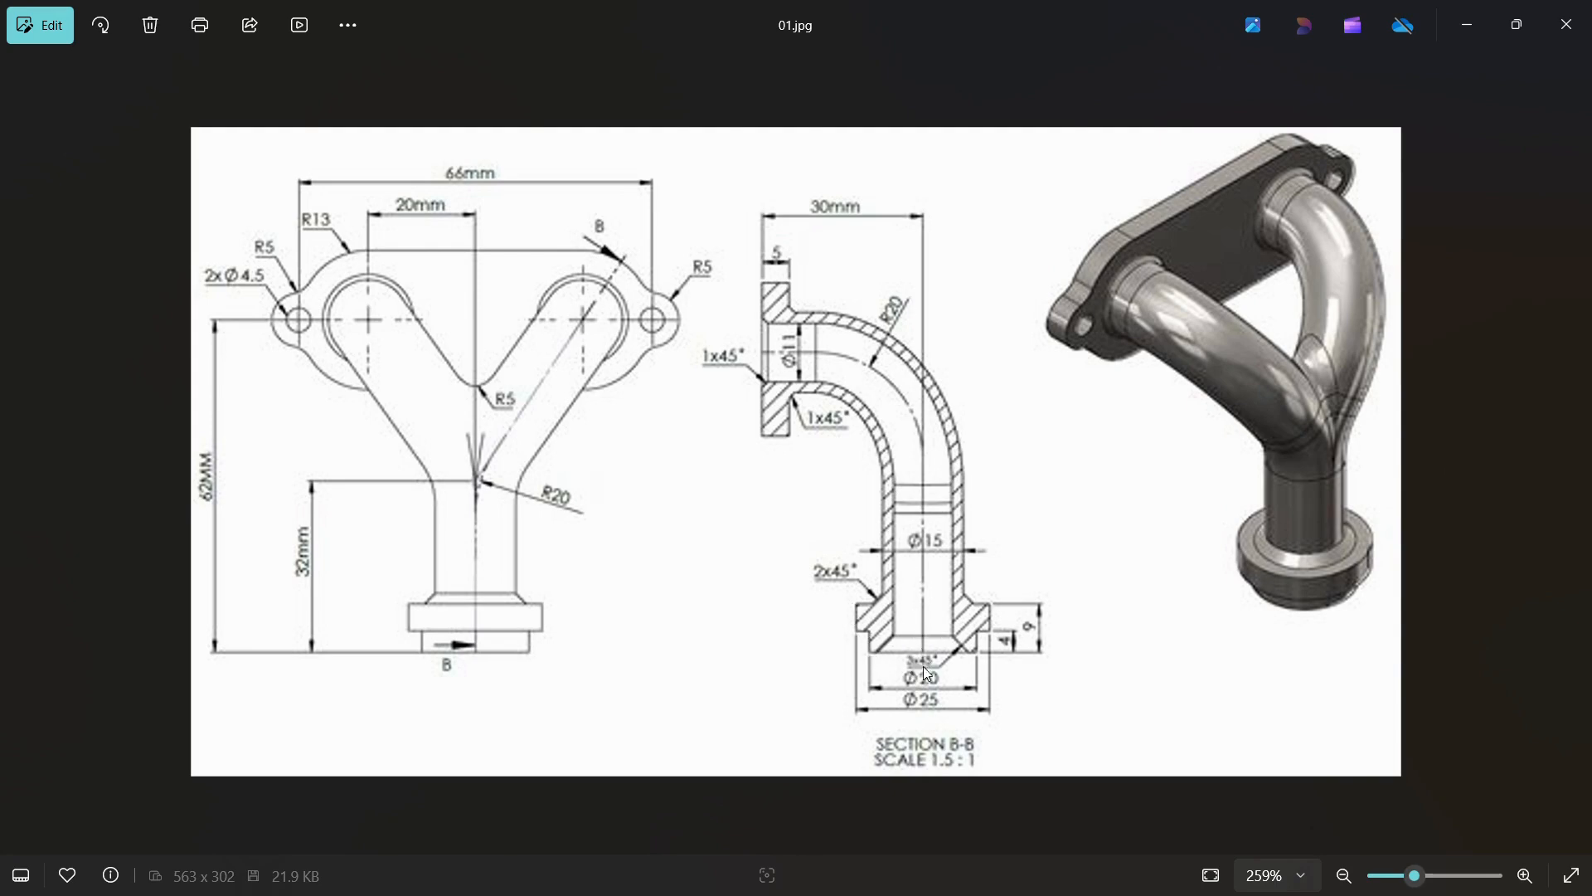
# Draw a 10 mm line leftward from the centreline's lower end, followed by a 4 mm line straight up
pyautogui.hotkey('alt', 'Tab')
pyautogui.write('l')
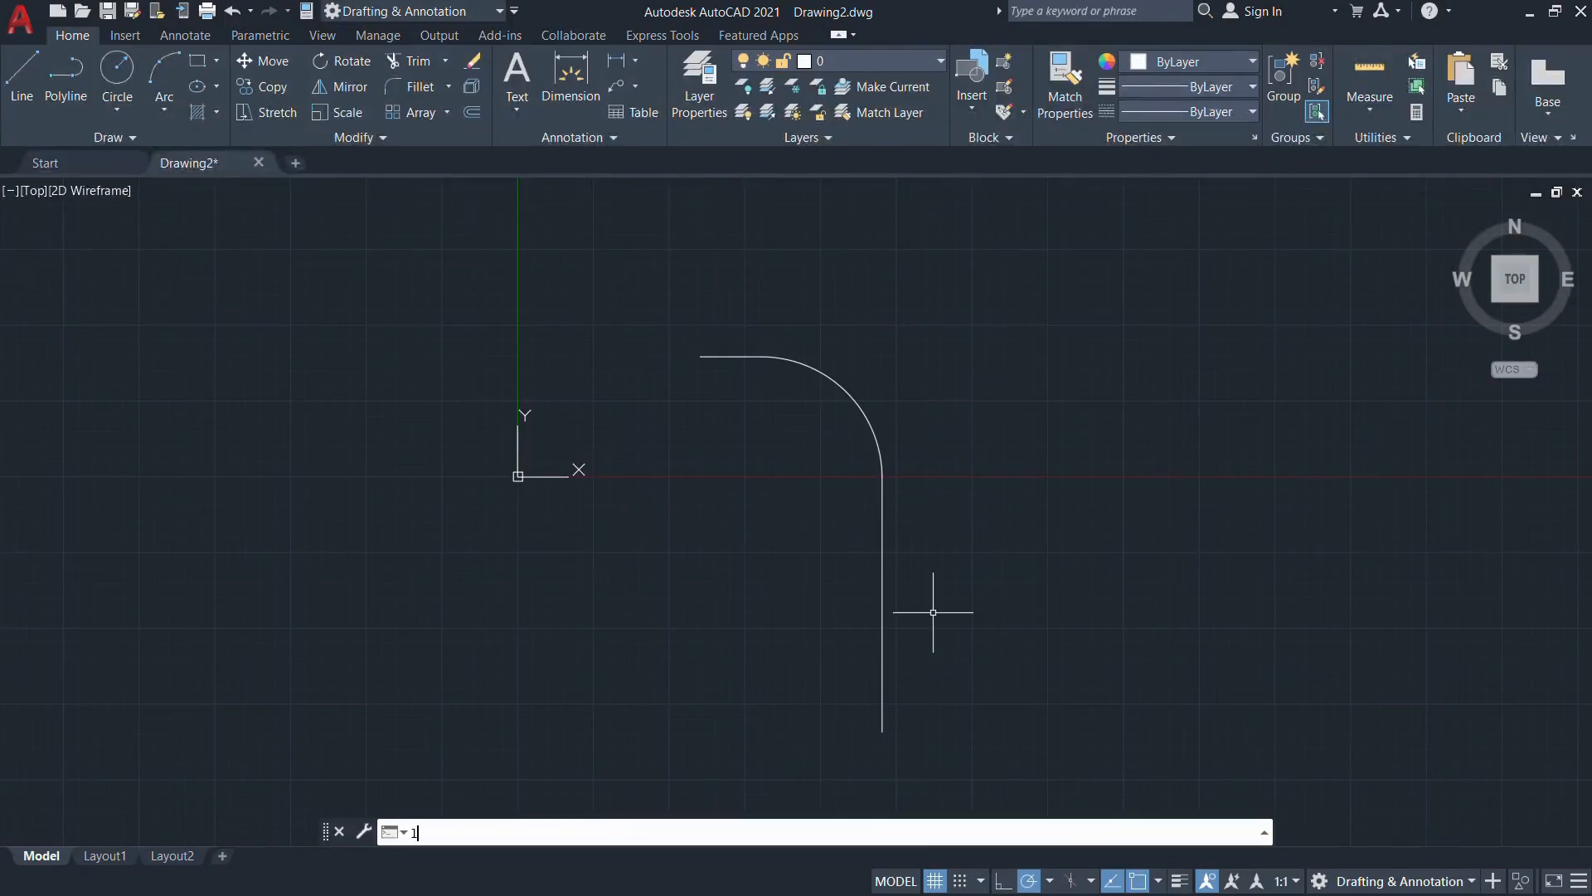
pyautogui.press('Return')
pyautogui.click(881, 731)
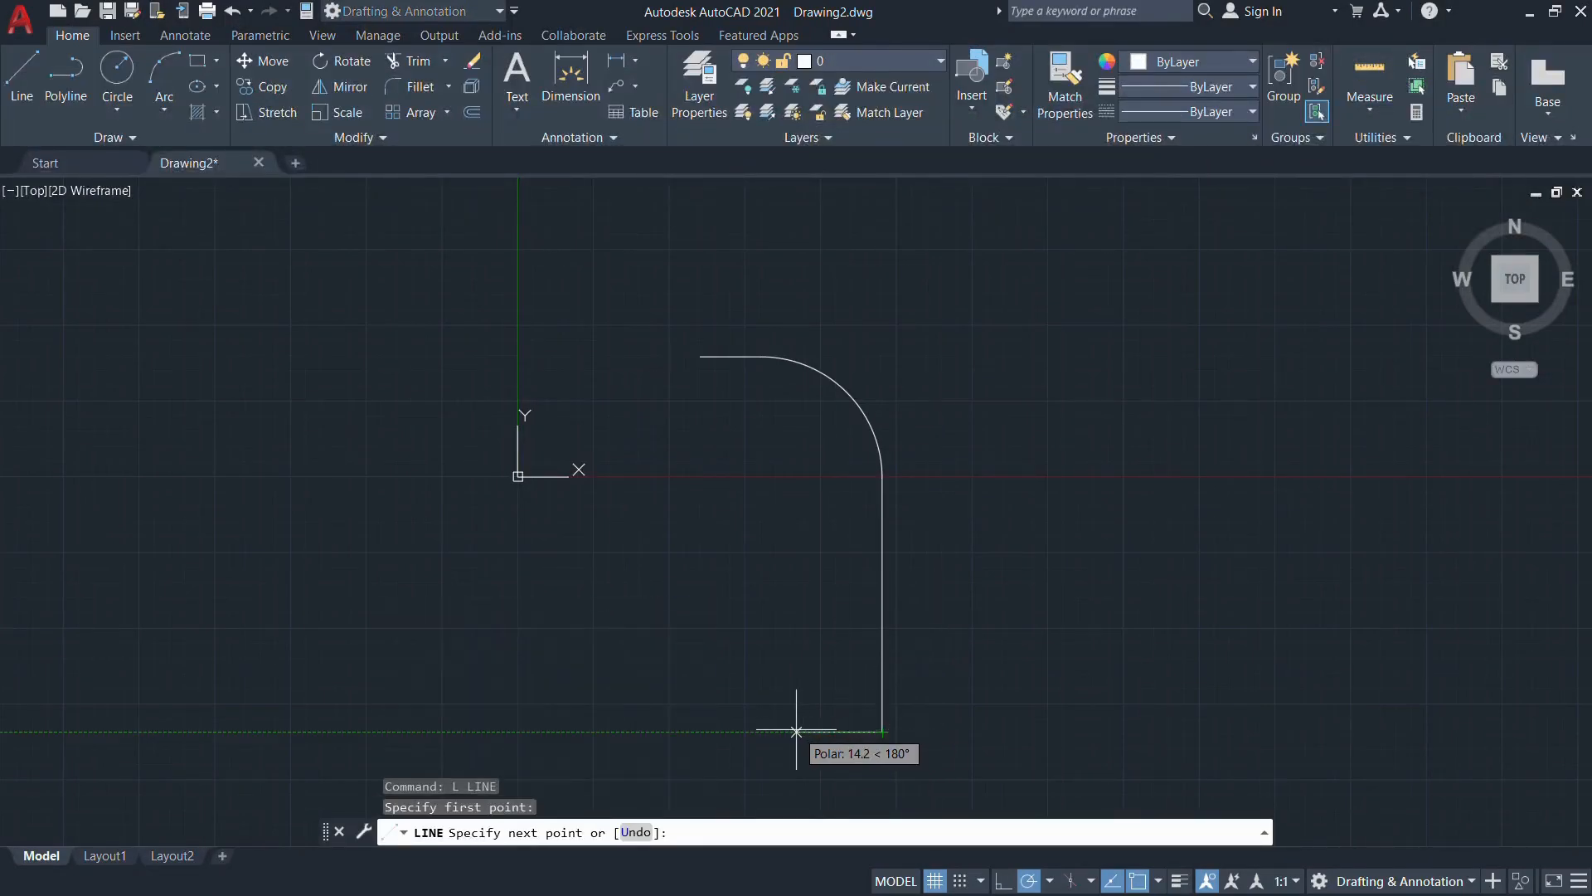
pyautogui.write('10')
pyautogui.press('Return')
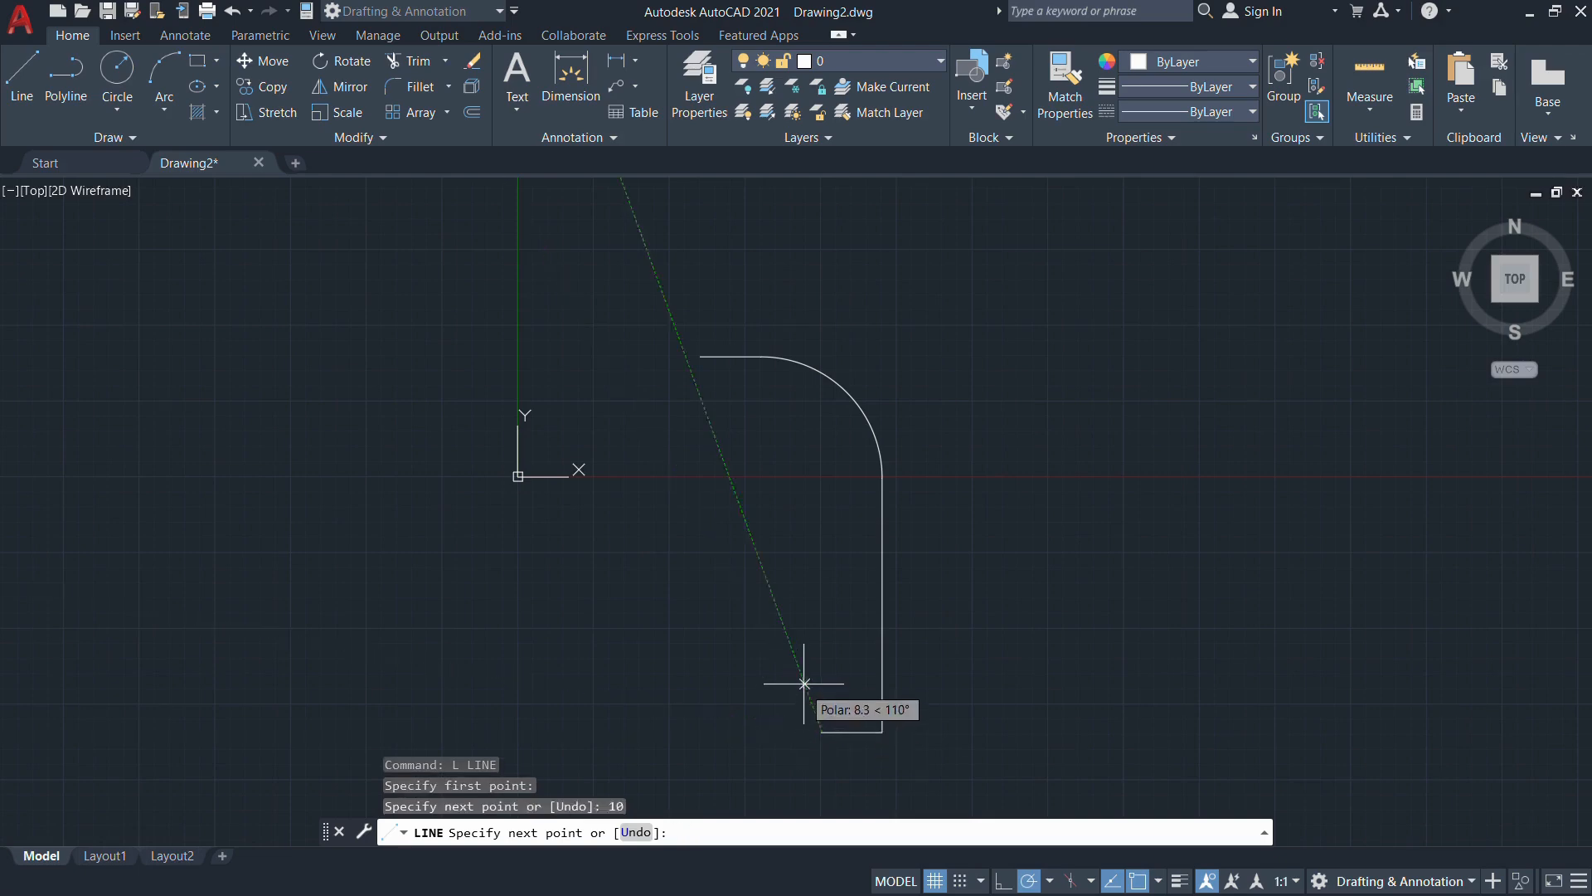
pyautogui.hotkey('alt', 'Tab')
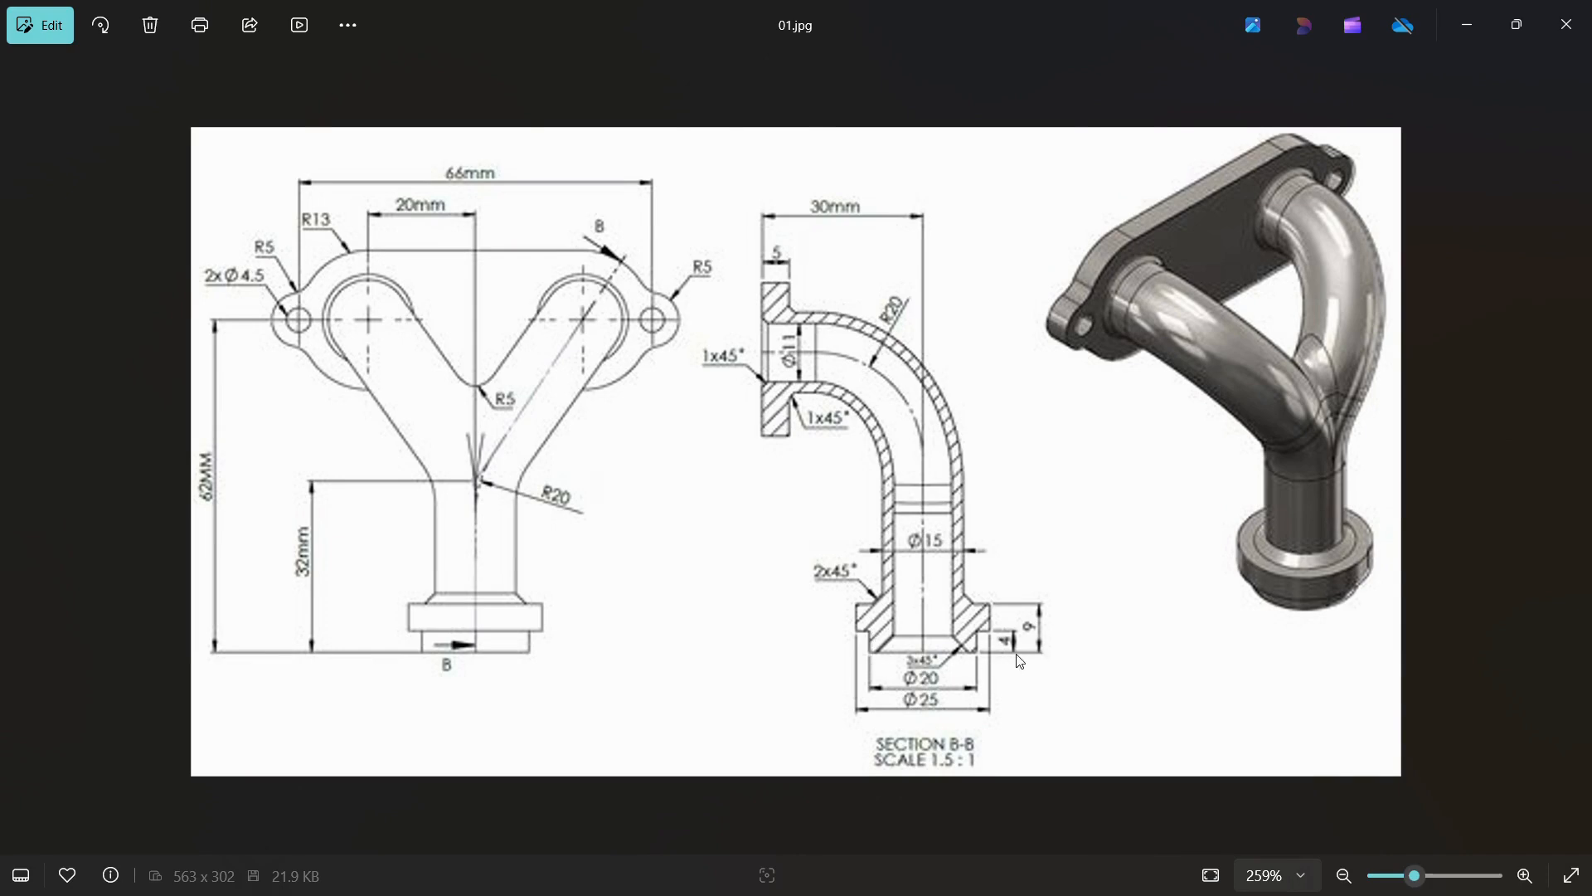
pyautogui.hotkey('alt', 'Tab')
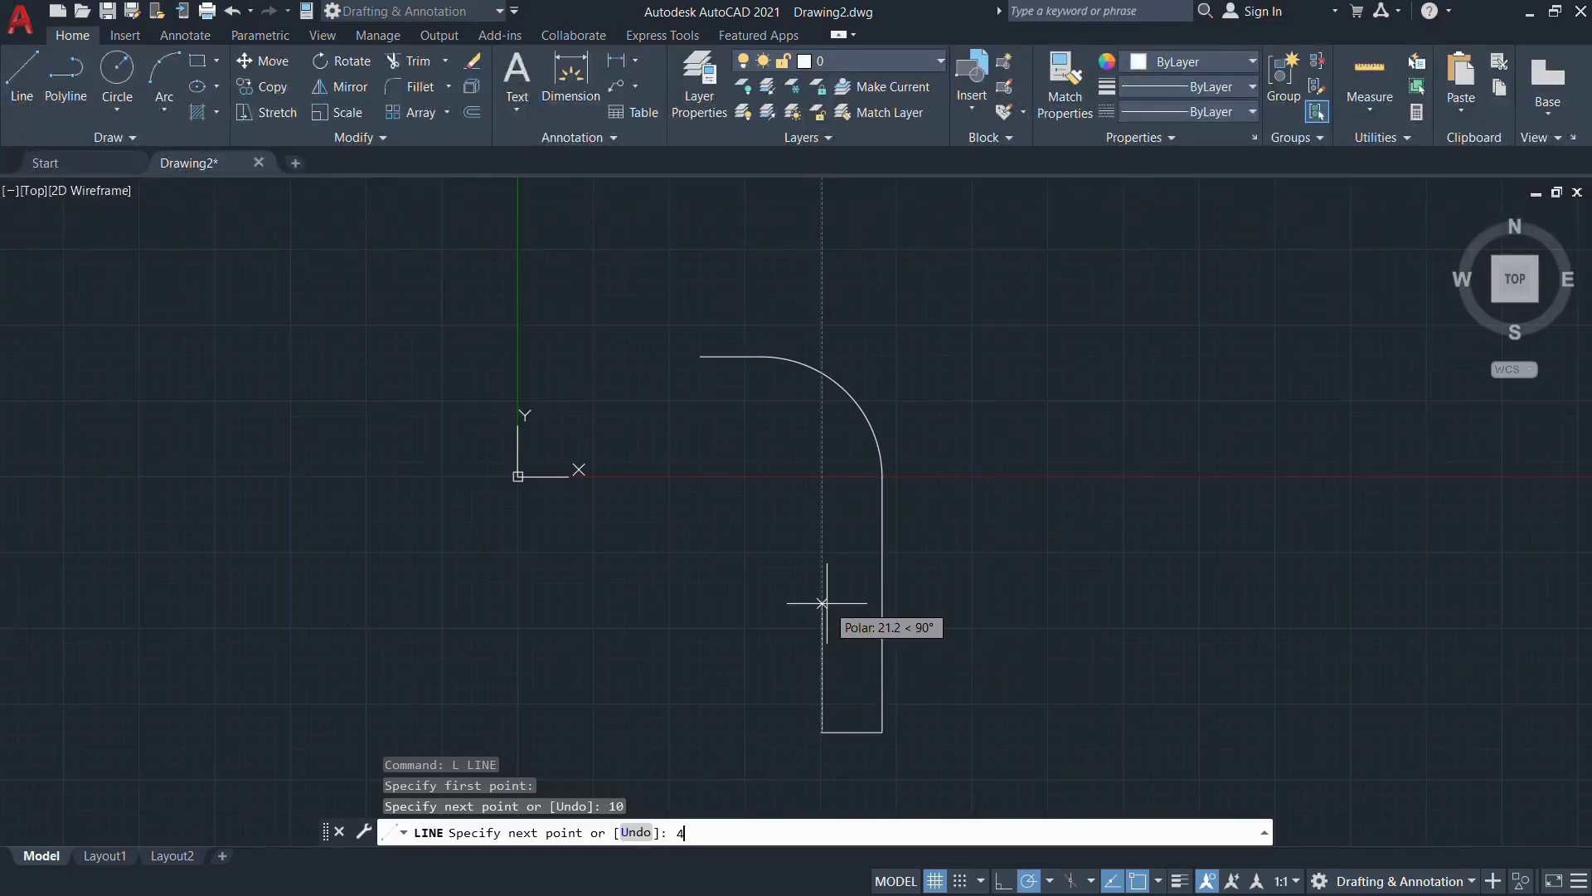
pyautogui.write('4')
pyautogui.press('Return')
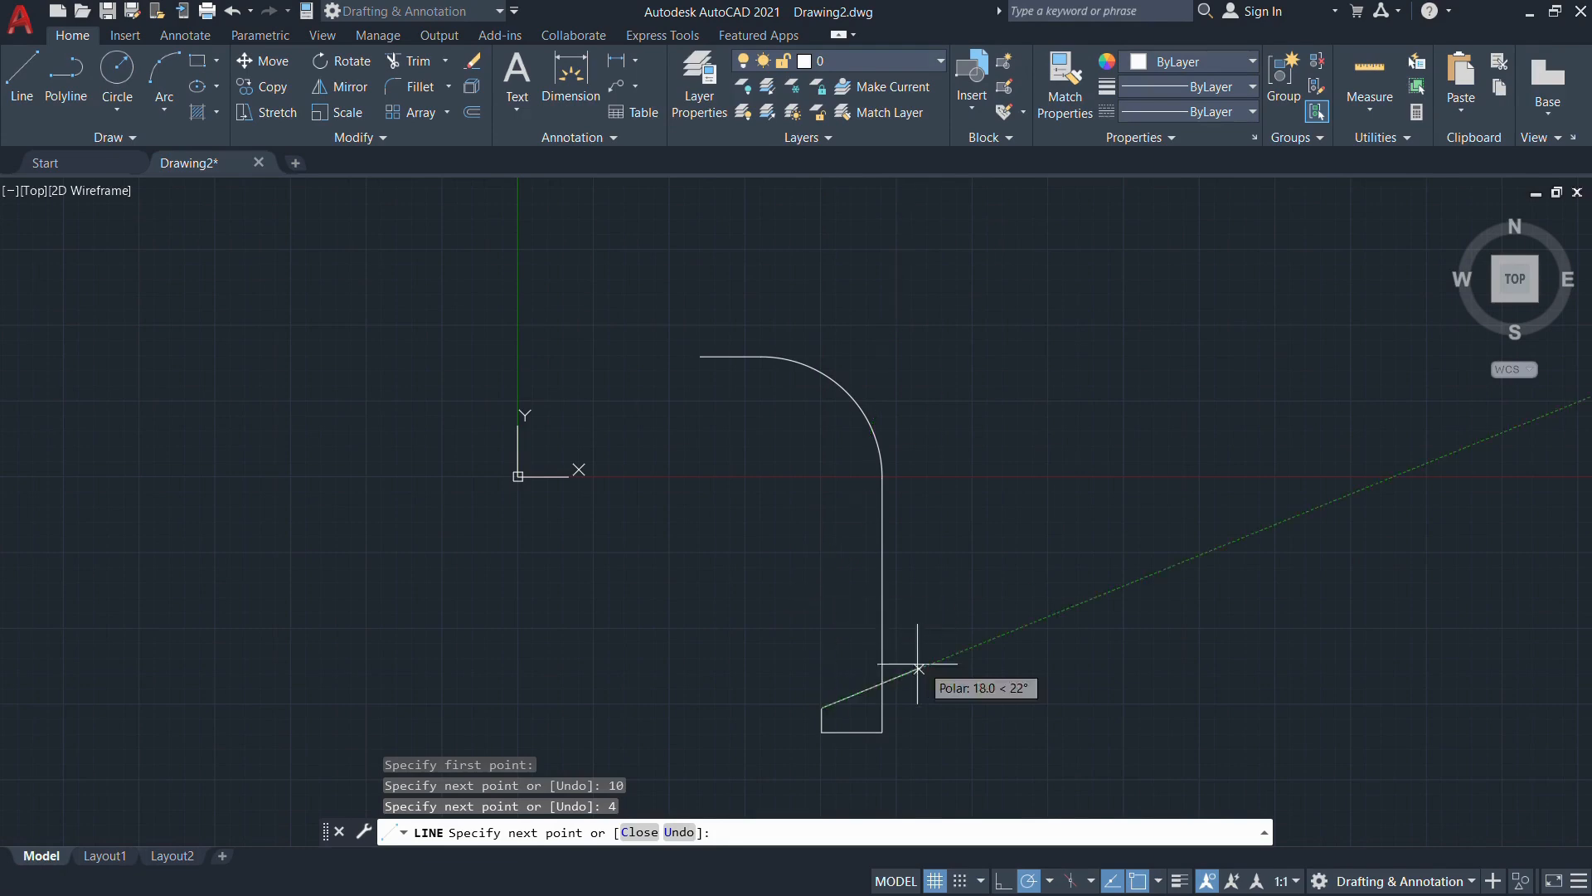
pyautogui.press('Escape')
# Draw a 4 mm line straight up from the centreline's lower end, followed by a 12.5 mm line to the left
pyautogui.write('l')
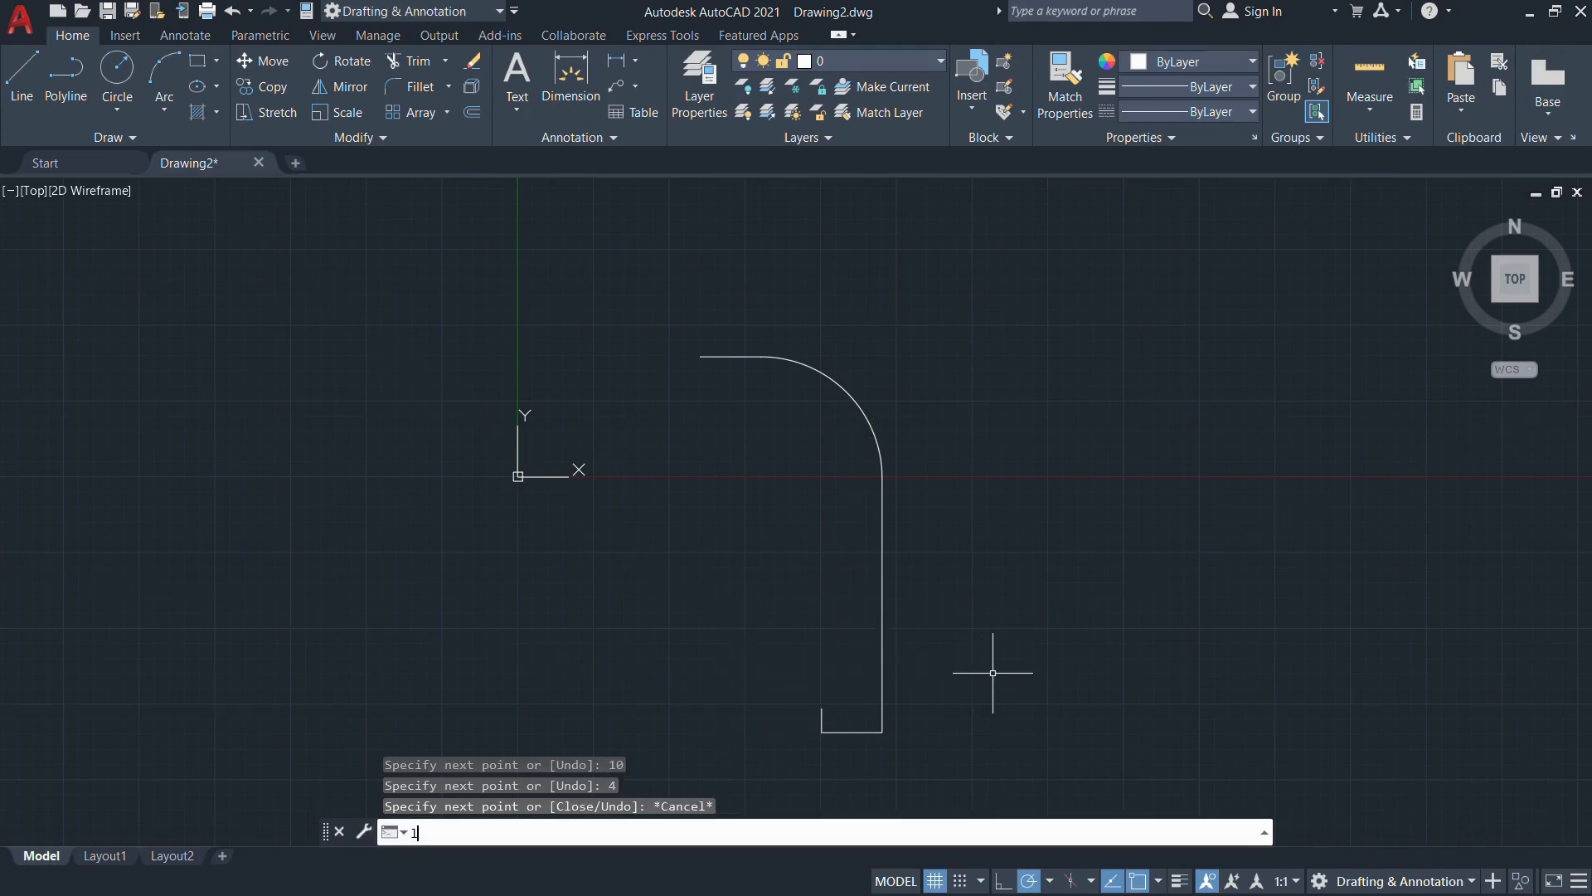
pyautogui.press('Return')
pyautogui.click(882, 731)
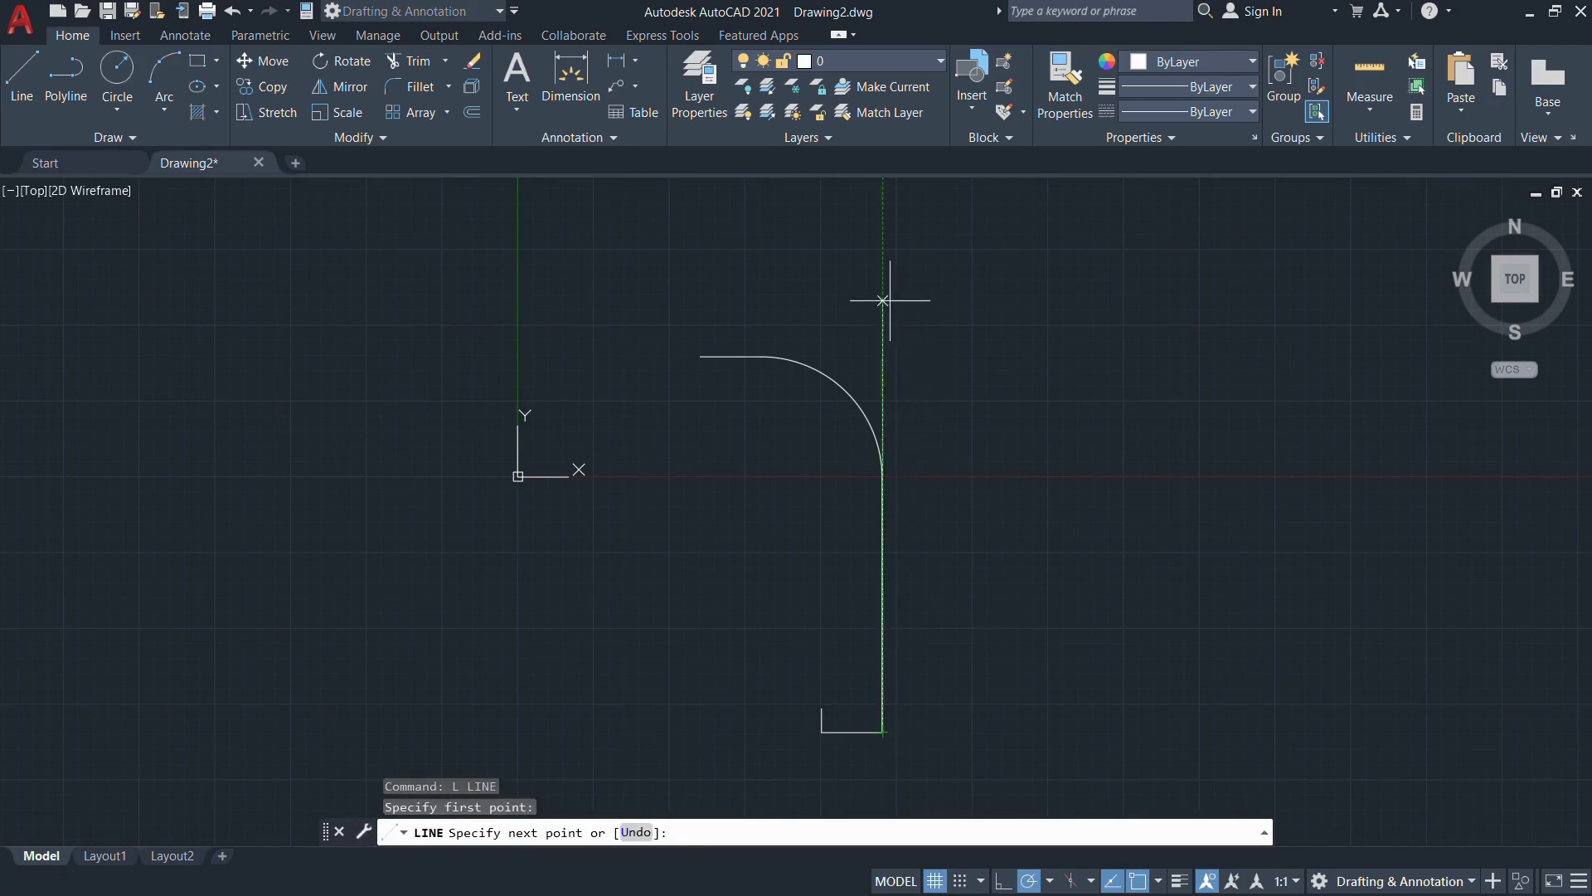
pyautogui.write('4')
pyautogui.press('Return')
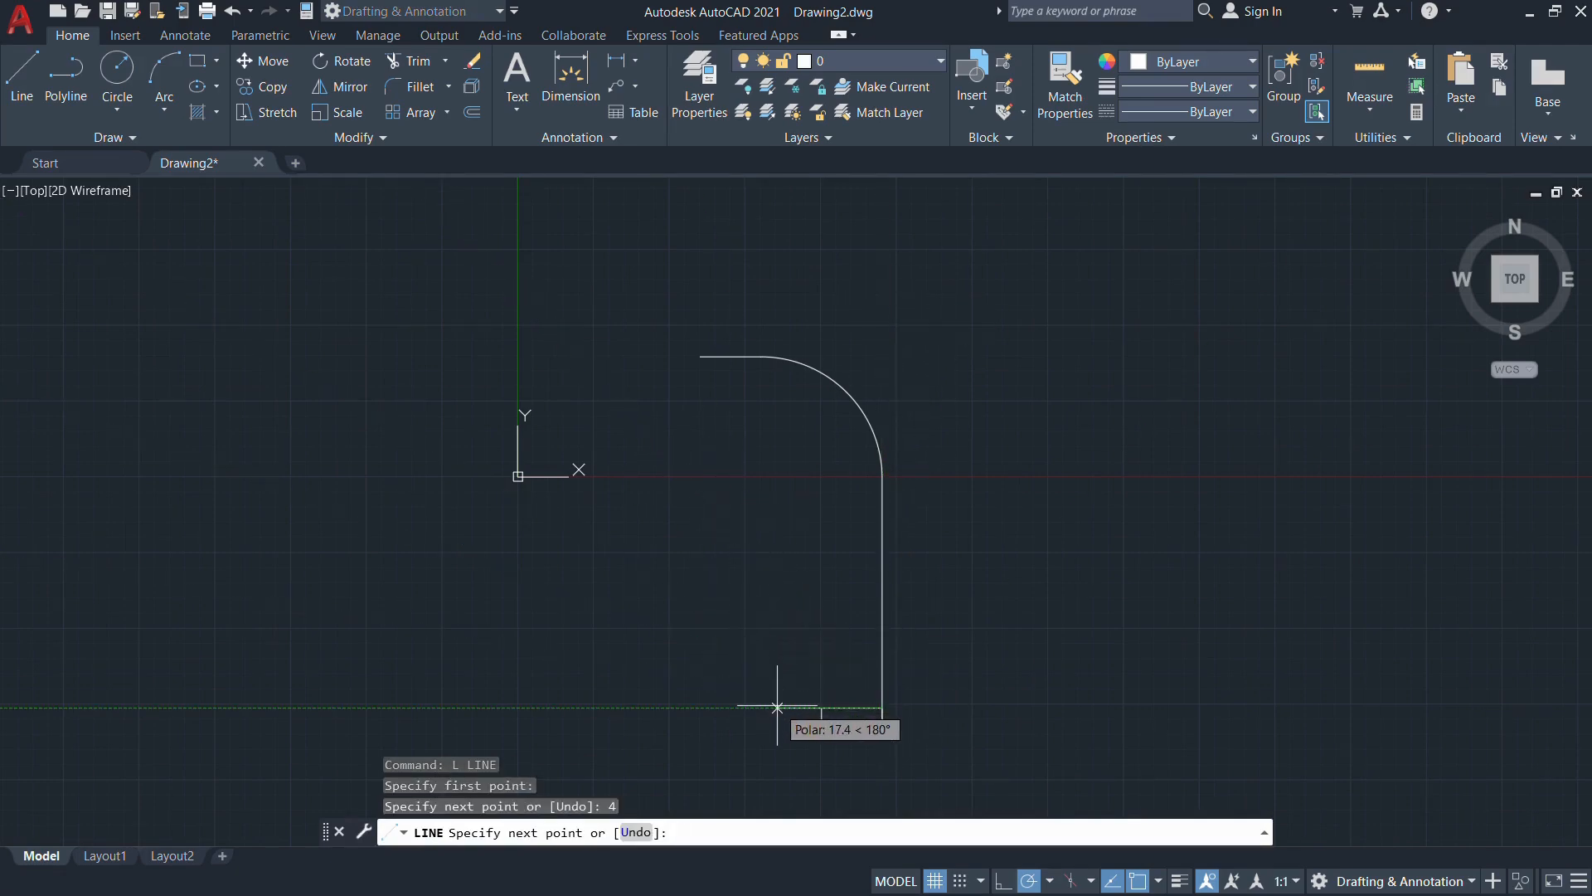
pyautogui.hotkey('alt', 'Tab')
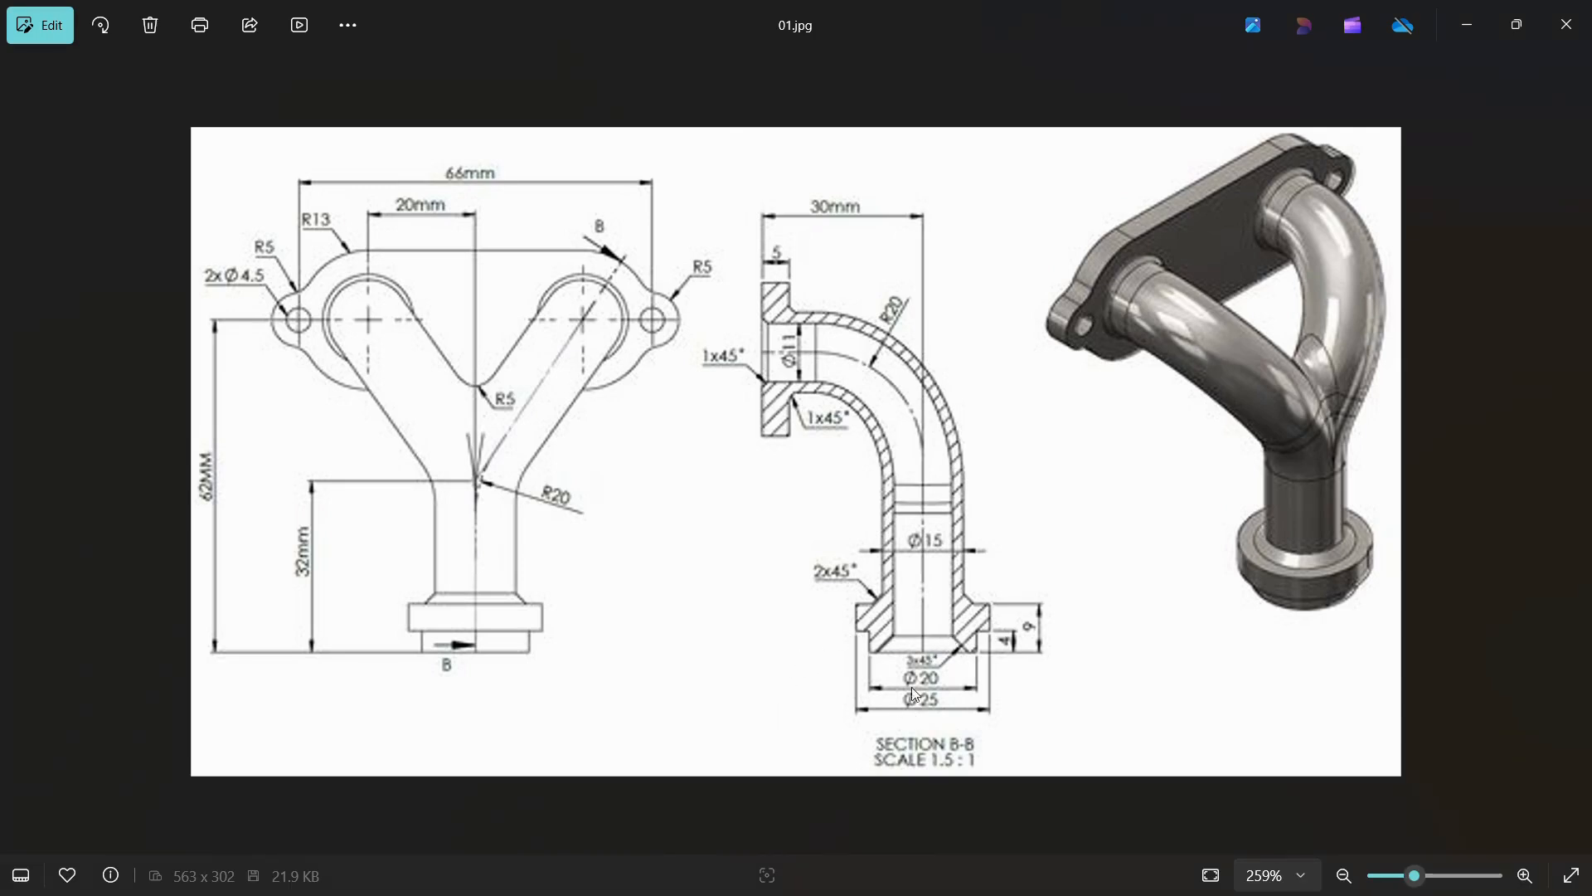
pyautogui.hotkey('alt', 'Tab')
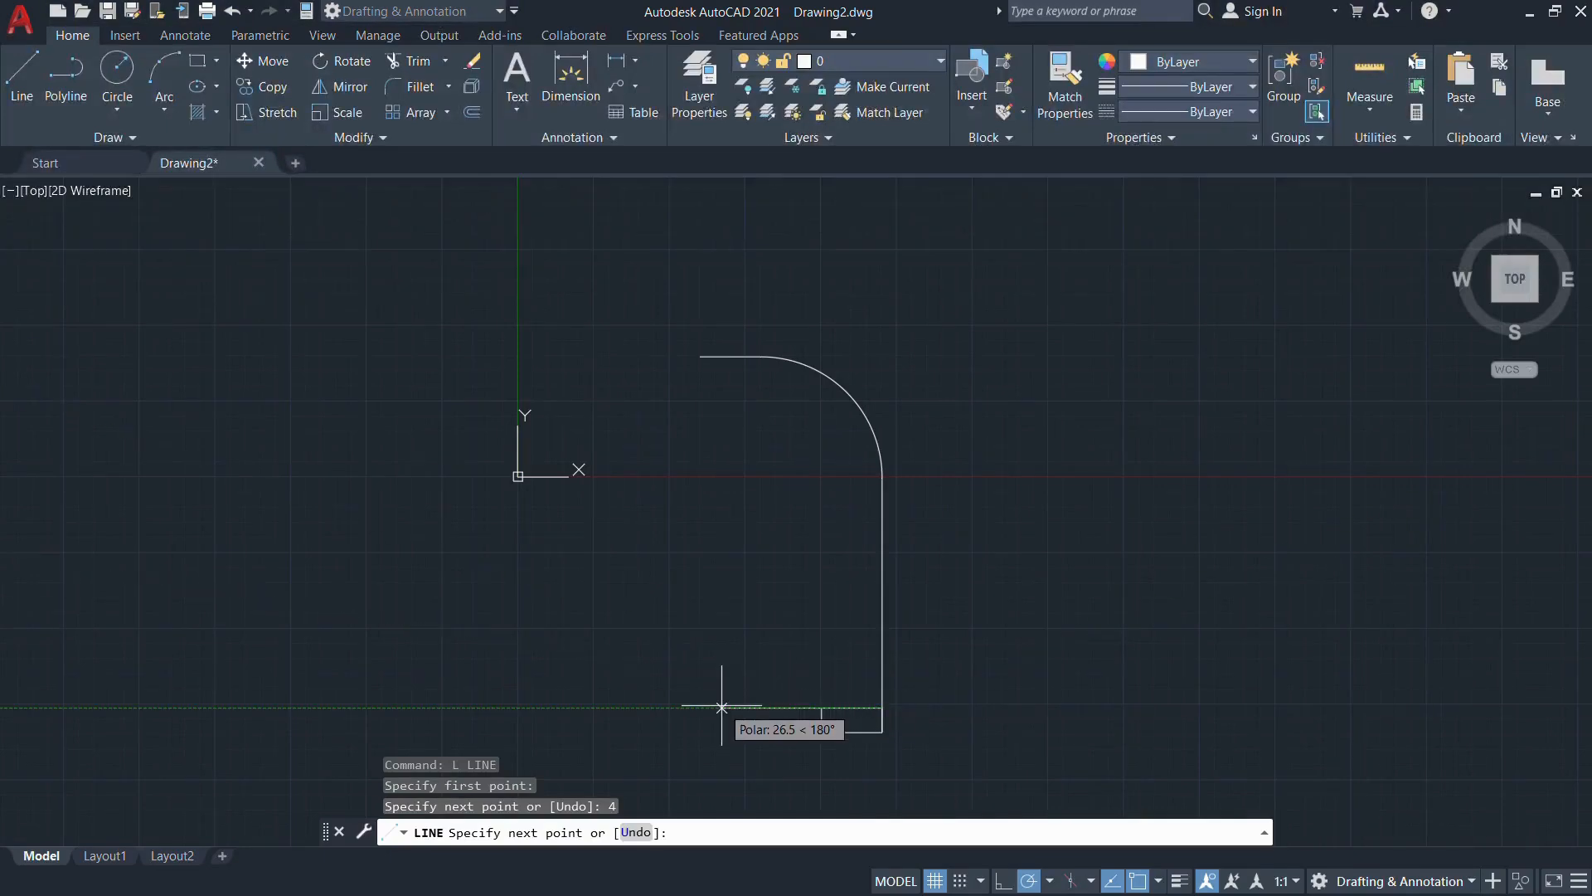
pyautogui.write('2.5')
pyautogui.press('Return')
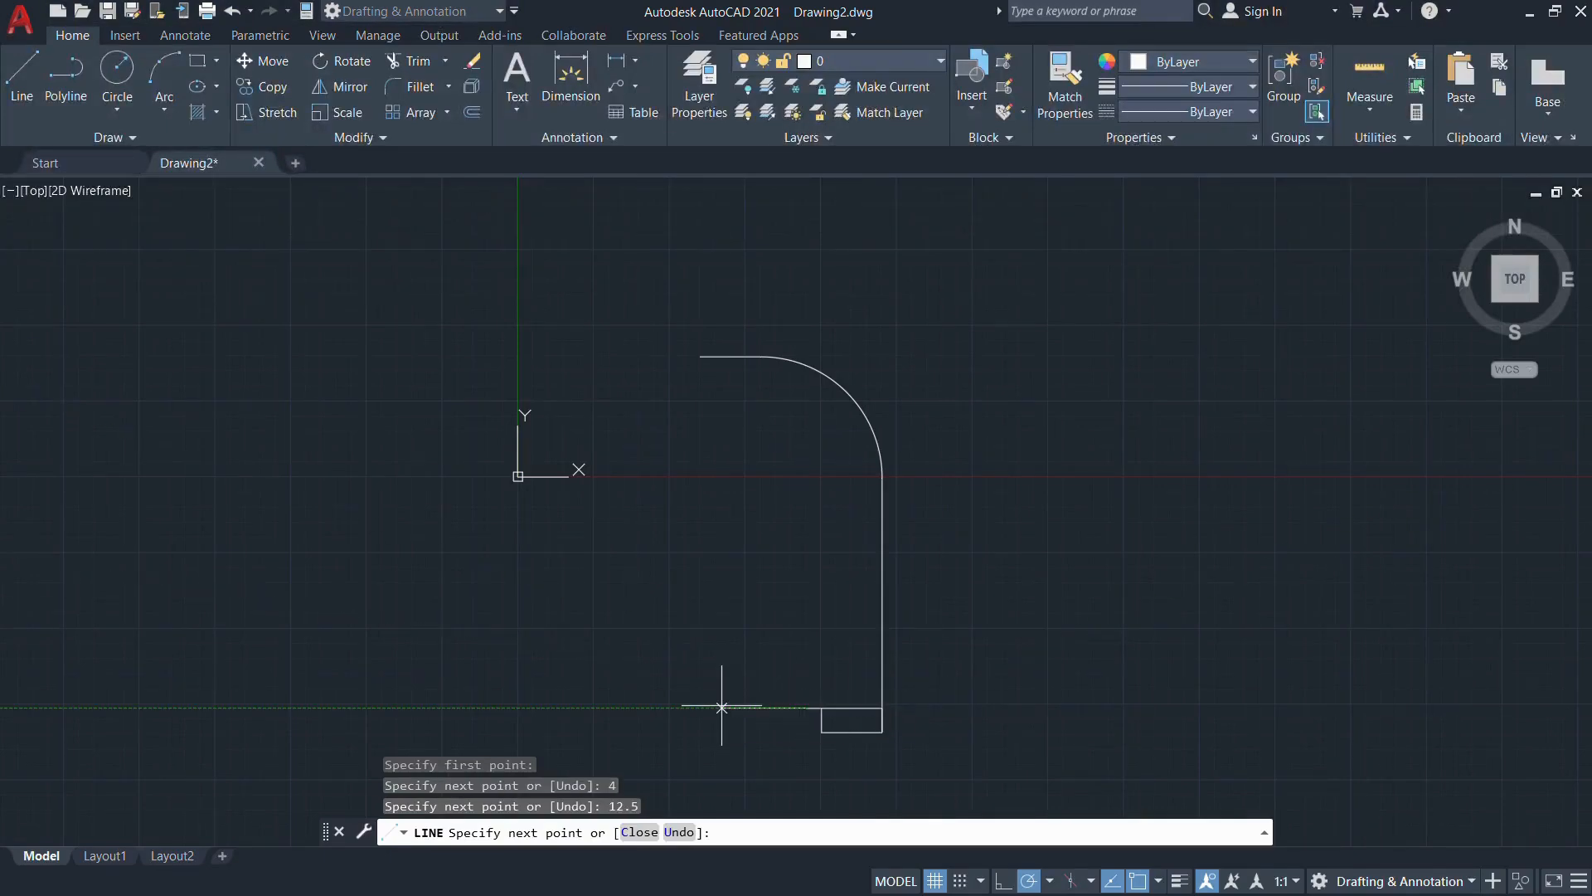
# Continue from the 12.5 mm line's left end with a 5 mm line straight up, and end the Line command
pyautogui.hotkey('alt', 'Tab')
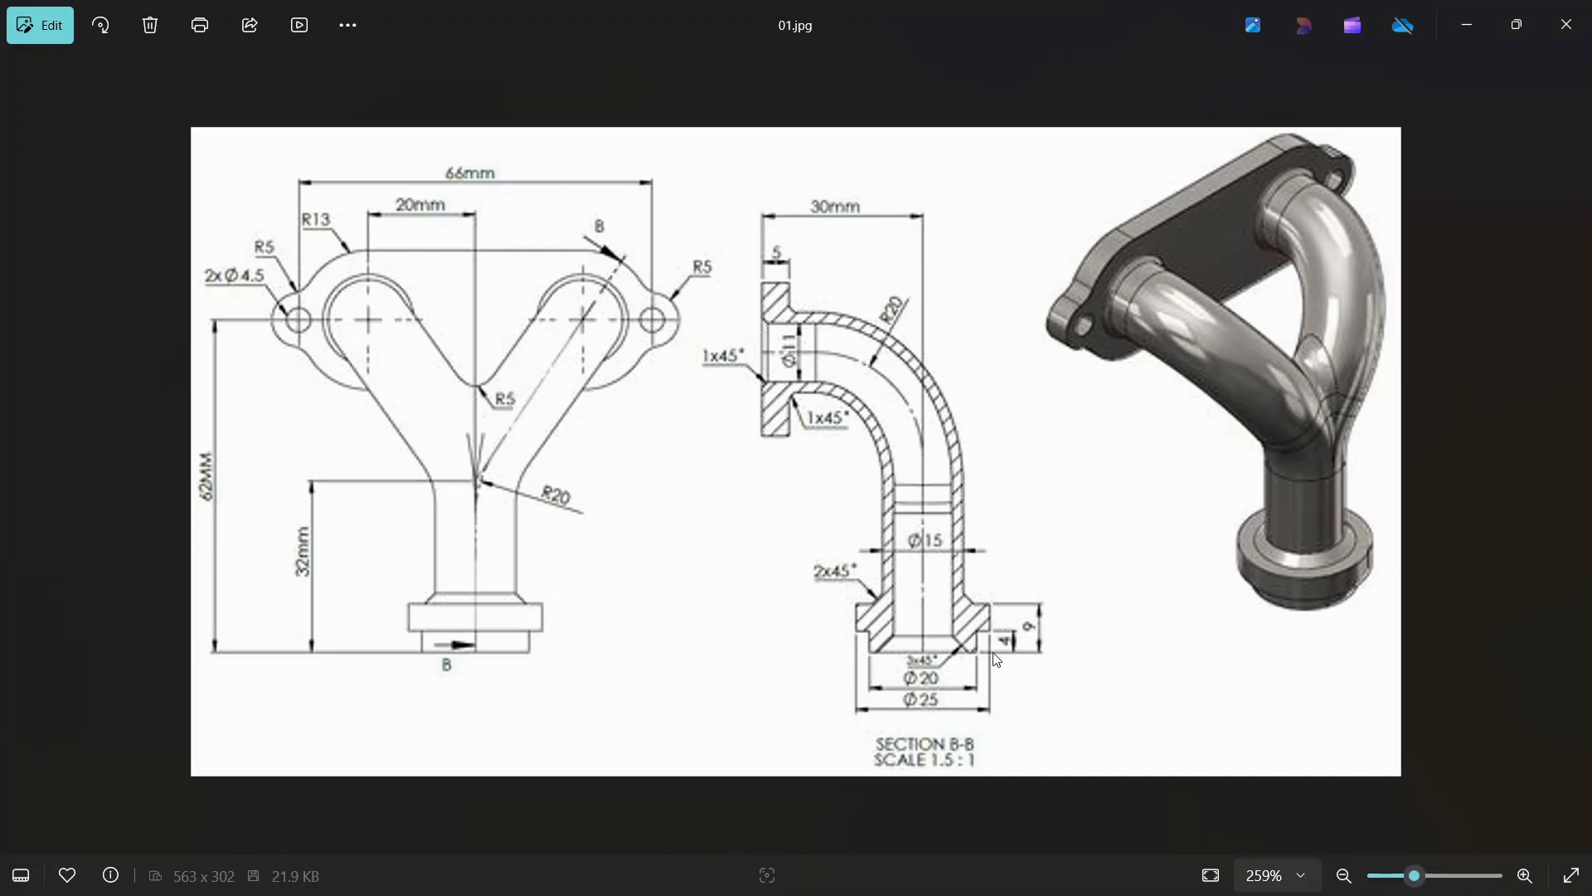
pyautogui.hotkey('alt', 'Tab')
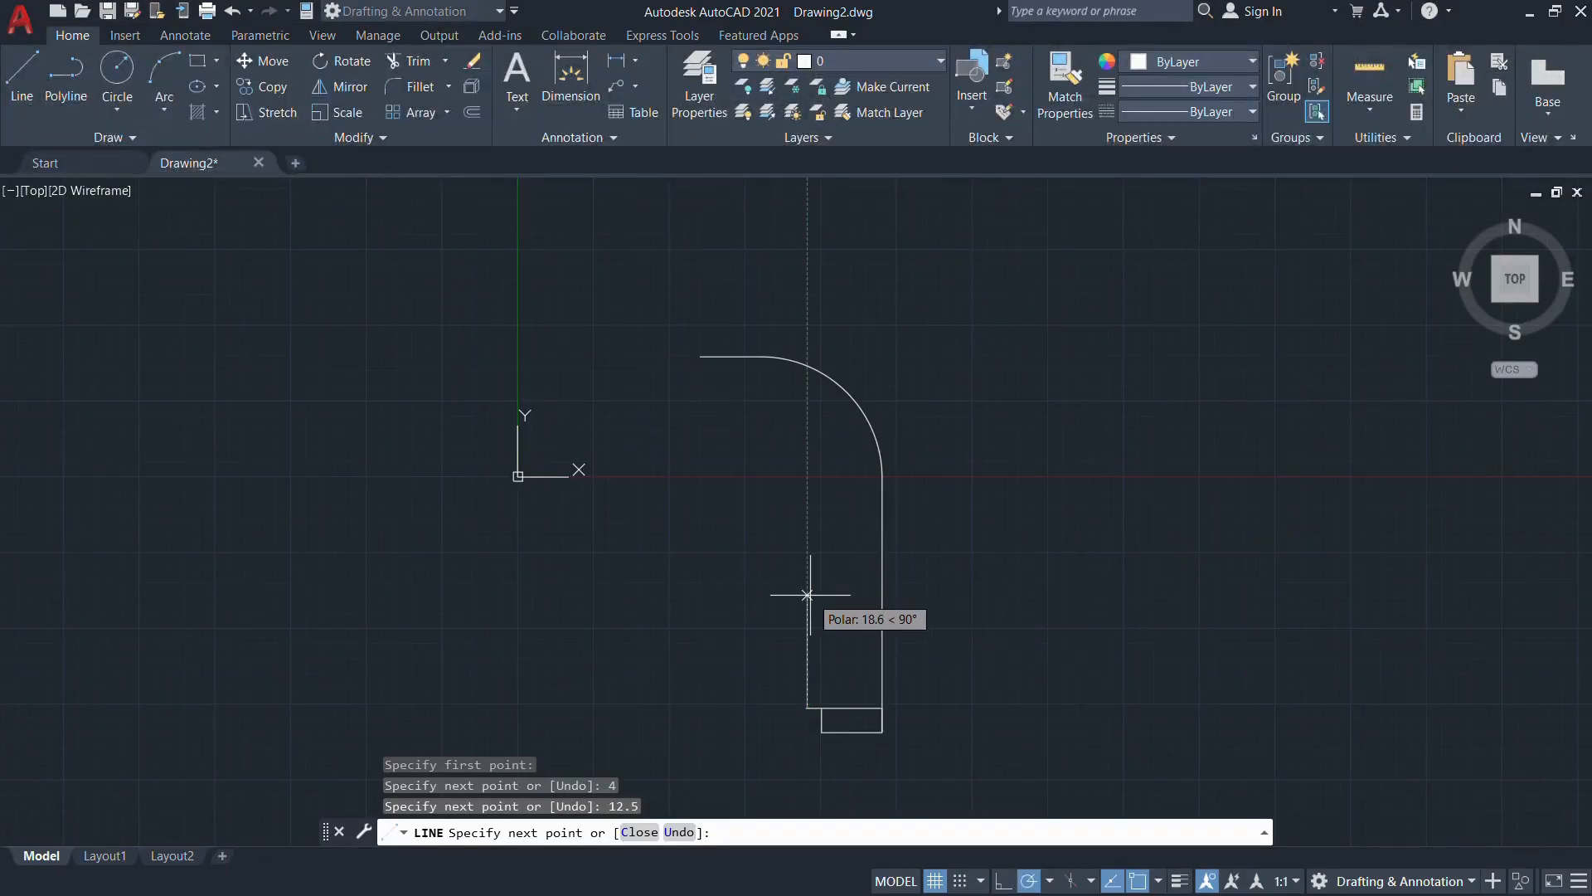
pyautogui.write('5')
pyautogui.press('Return')
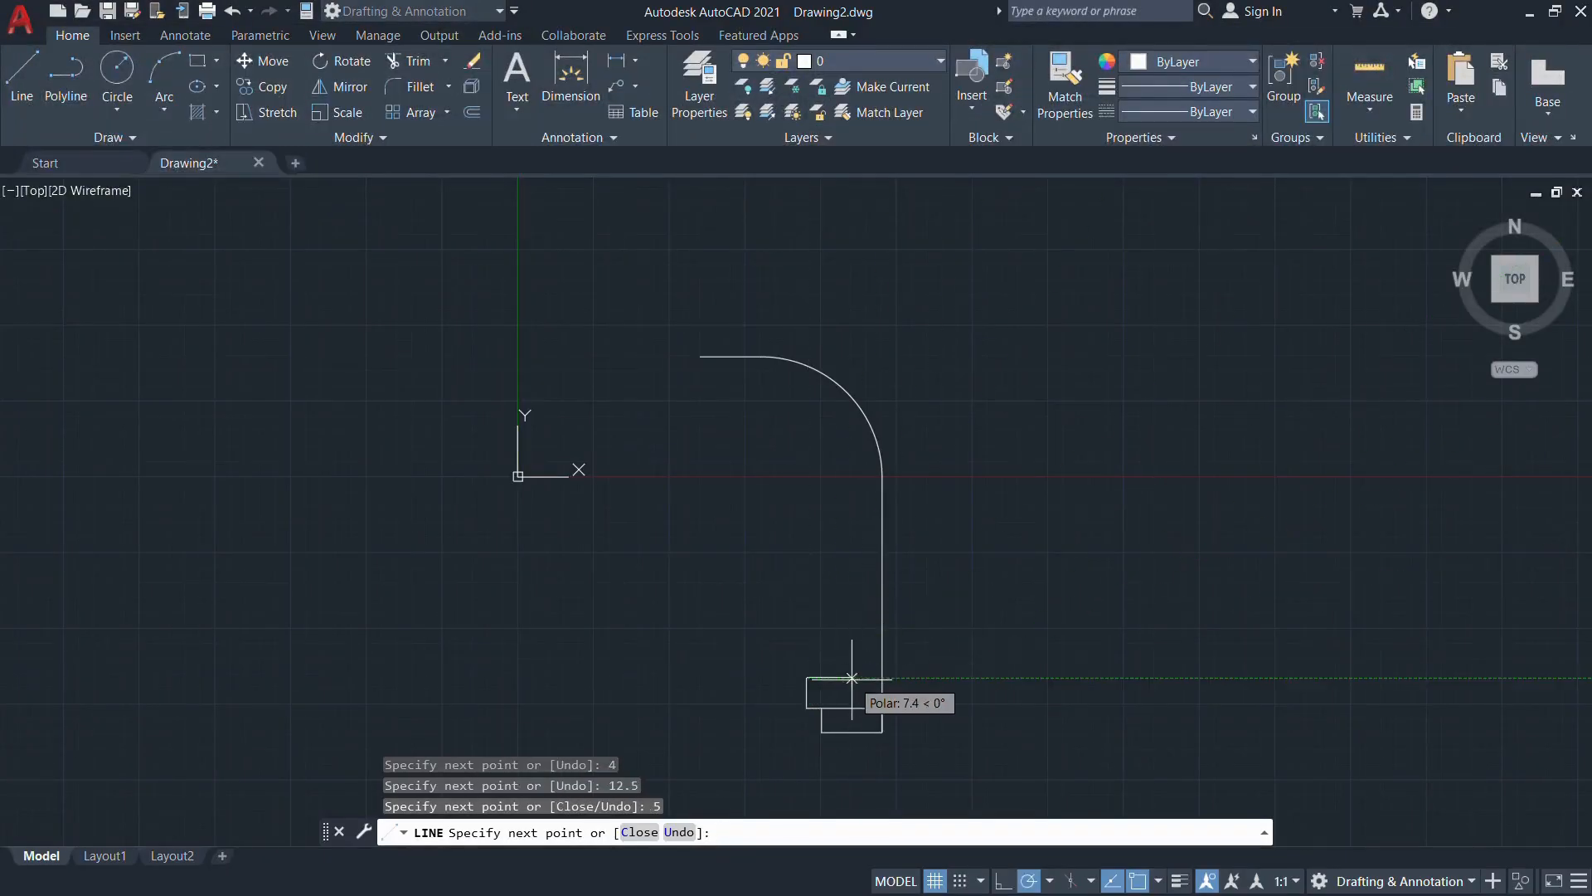
pyautogui.hotkey('alt', 'Tab')
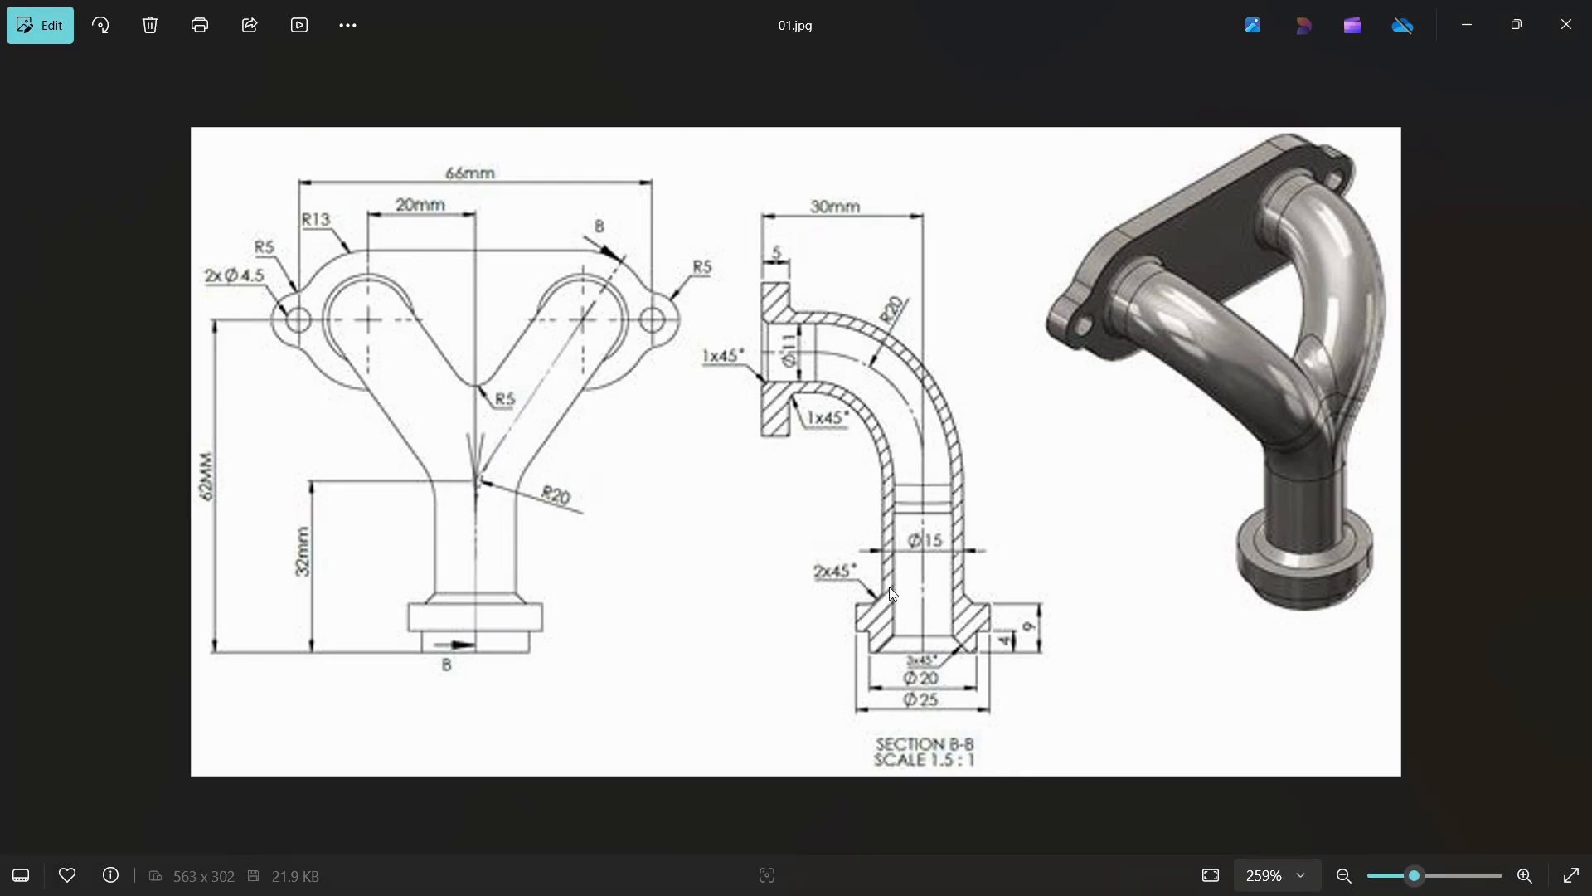
pyautogui.hotkey('alt', 'Tab')
pyautogui.press('Escape')
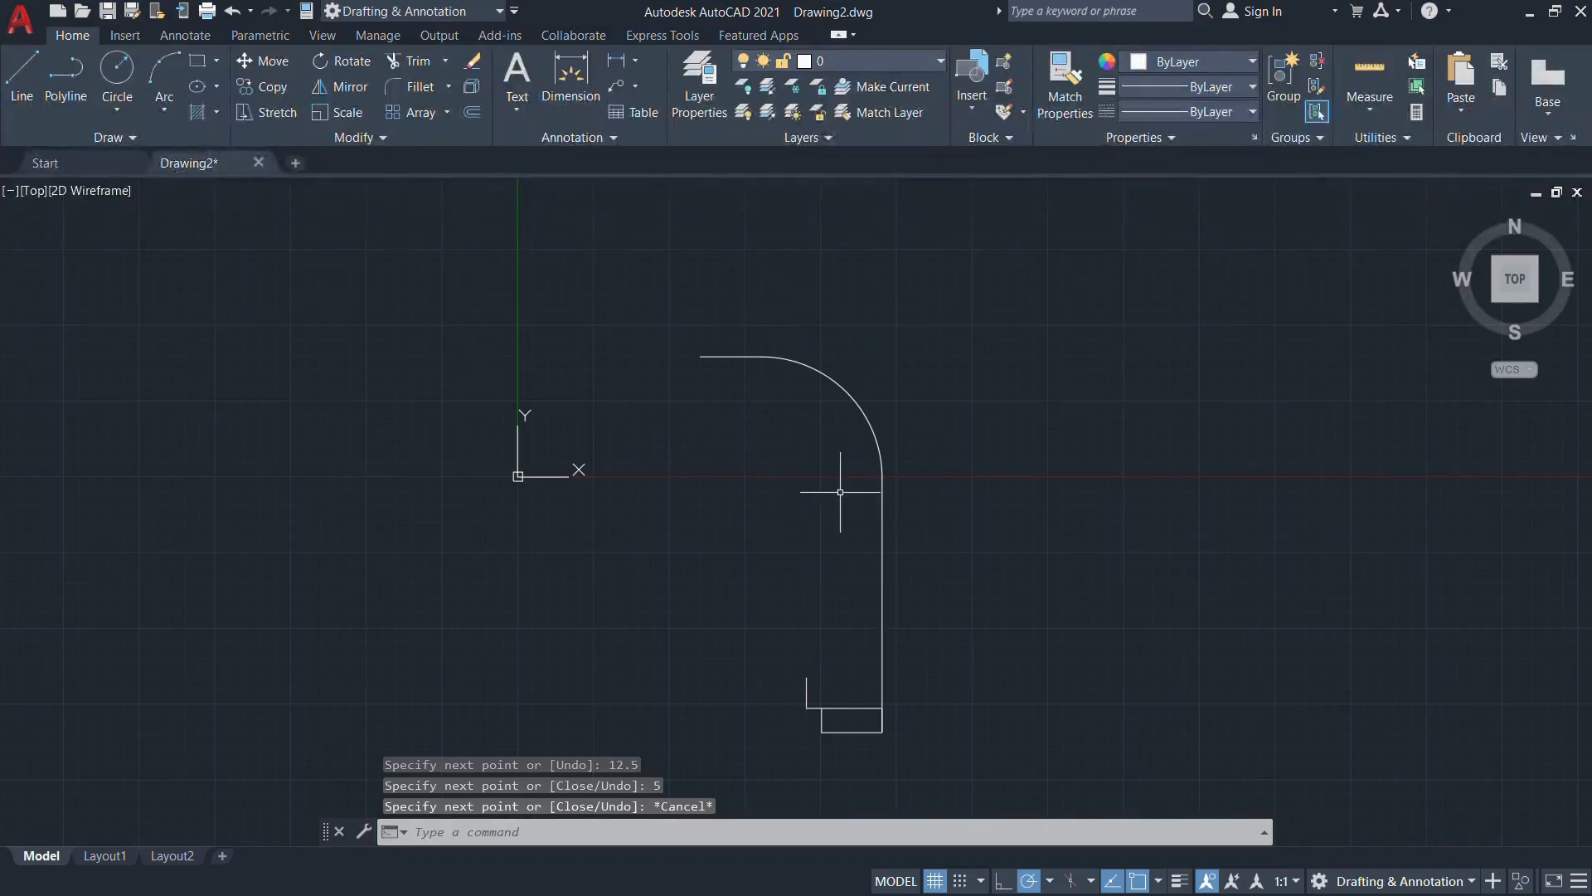
# Offset the centreline's vertical line, bend arc and horizontal line 7.5 mm toward the inside of the bend
pyautogui.write('p')
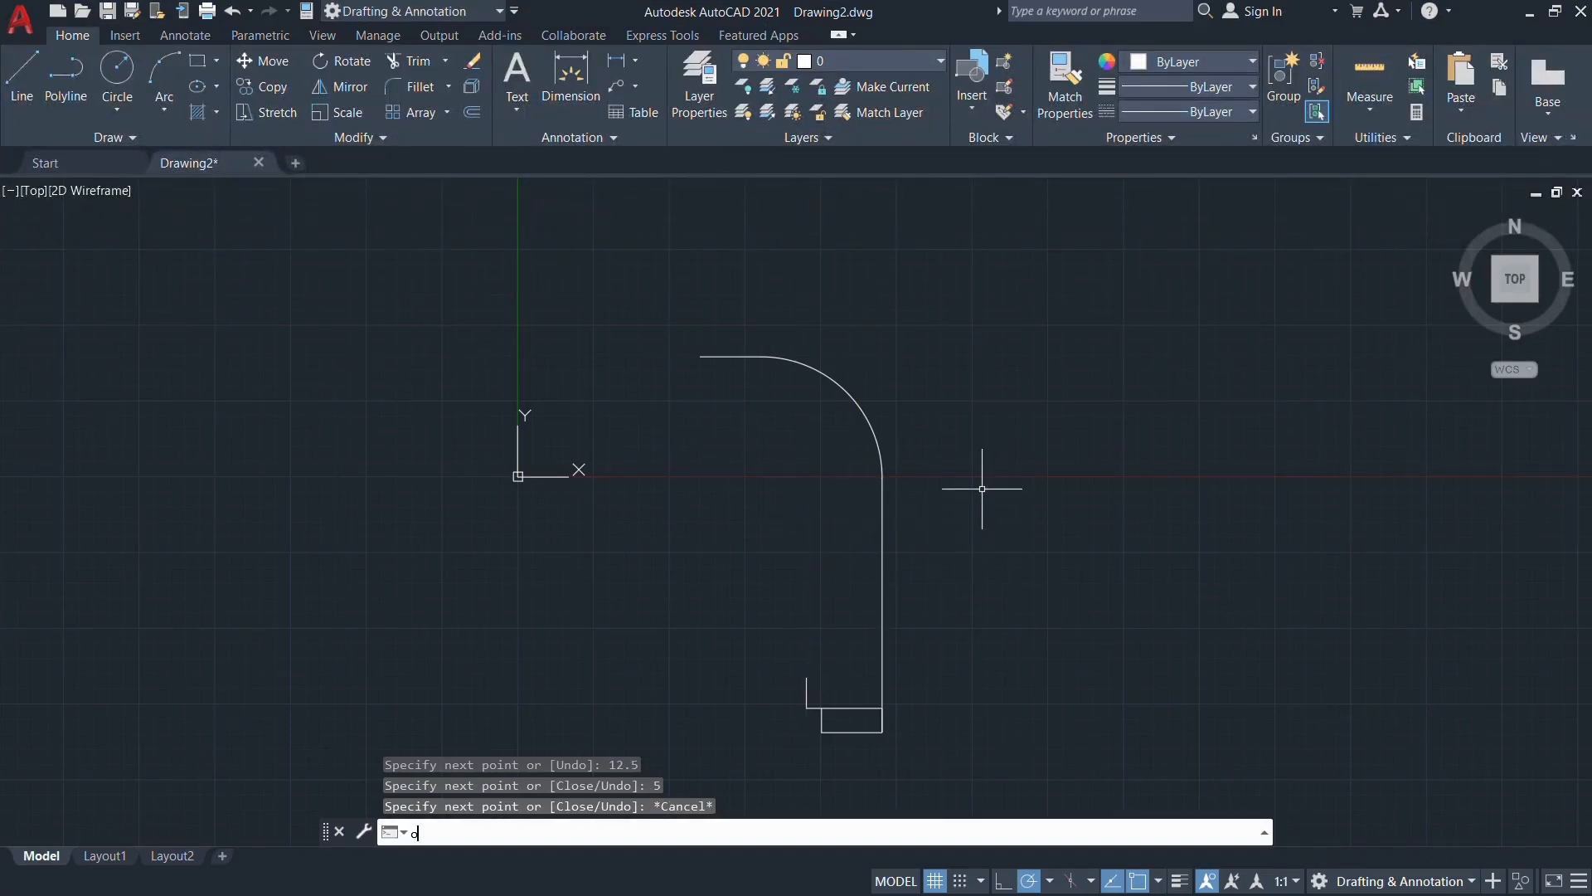
pyautogui.write('ffset')
pyautogui.press('Return')
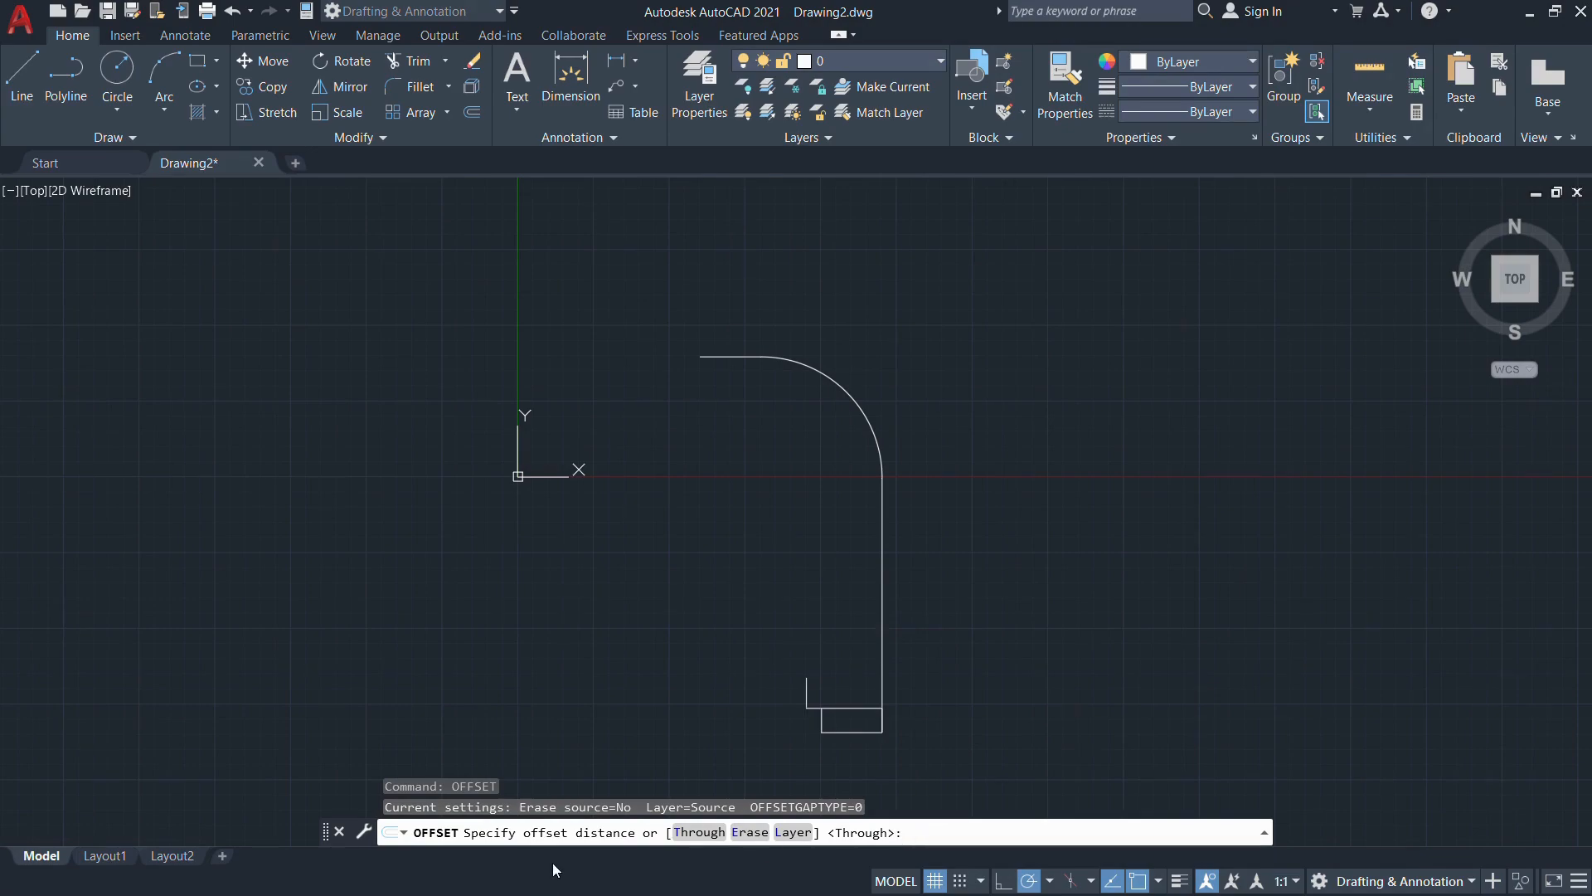
pyautogui.hotkey('alt', 'Tab')
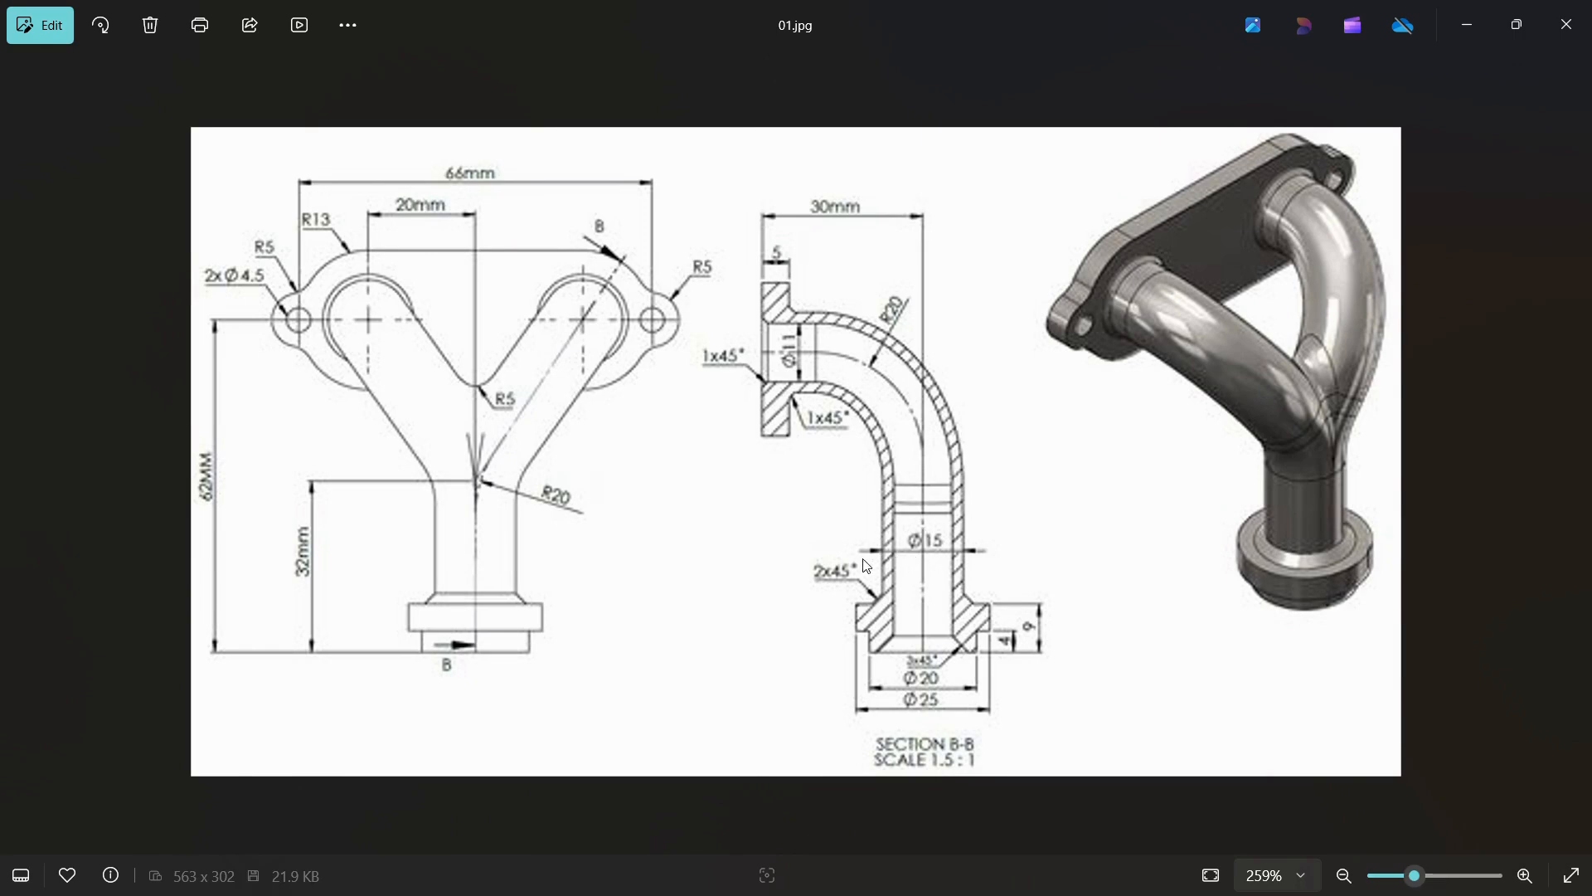
pyautogui.hotkey('alt', 'Tab')
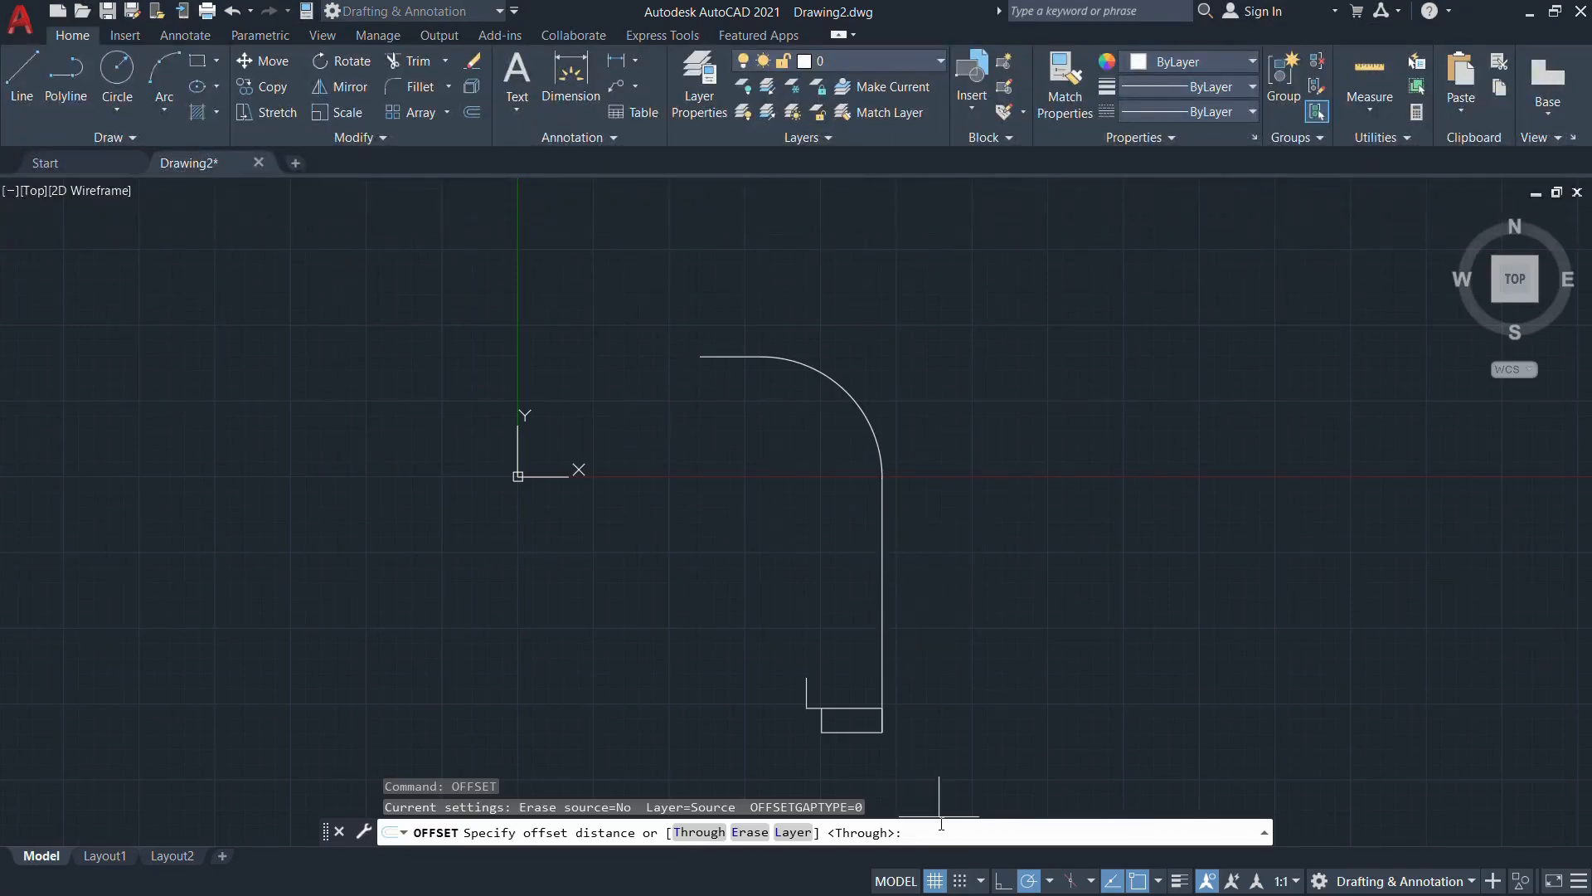
pyautogui.write('7.5')
pyautogui.press('Return')
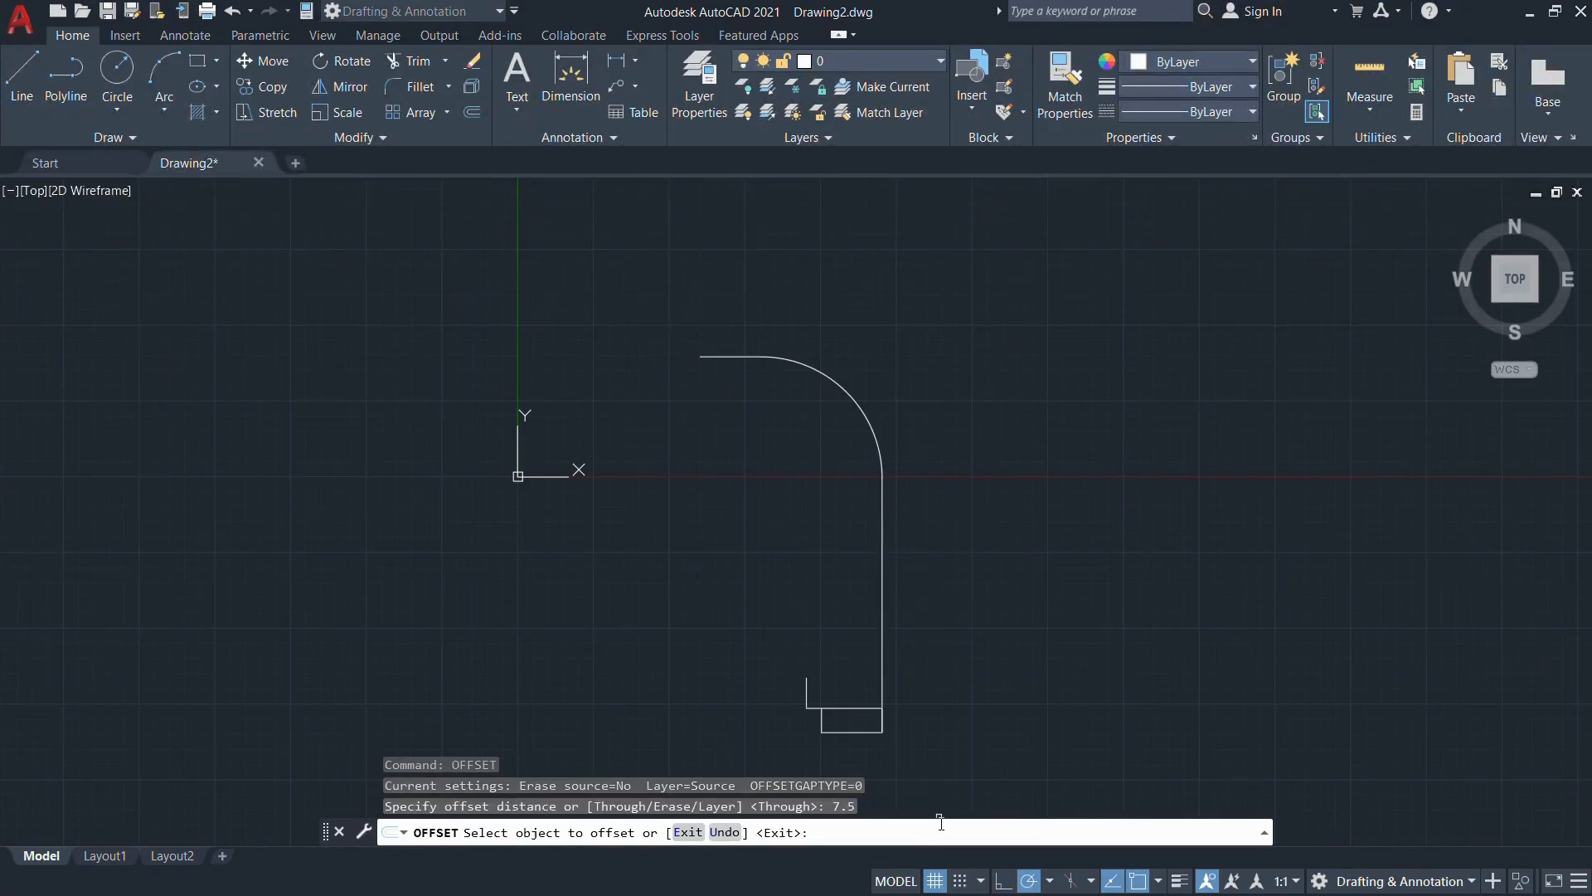
pyautogui.click(881, 643)
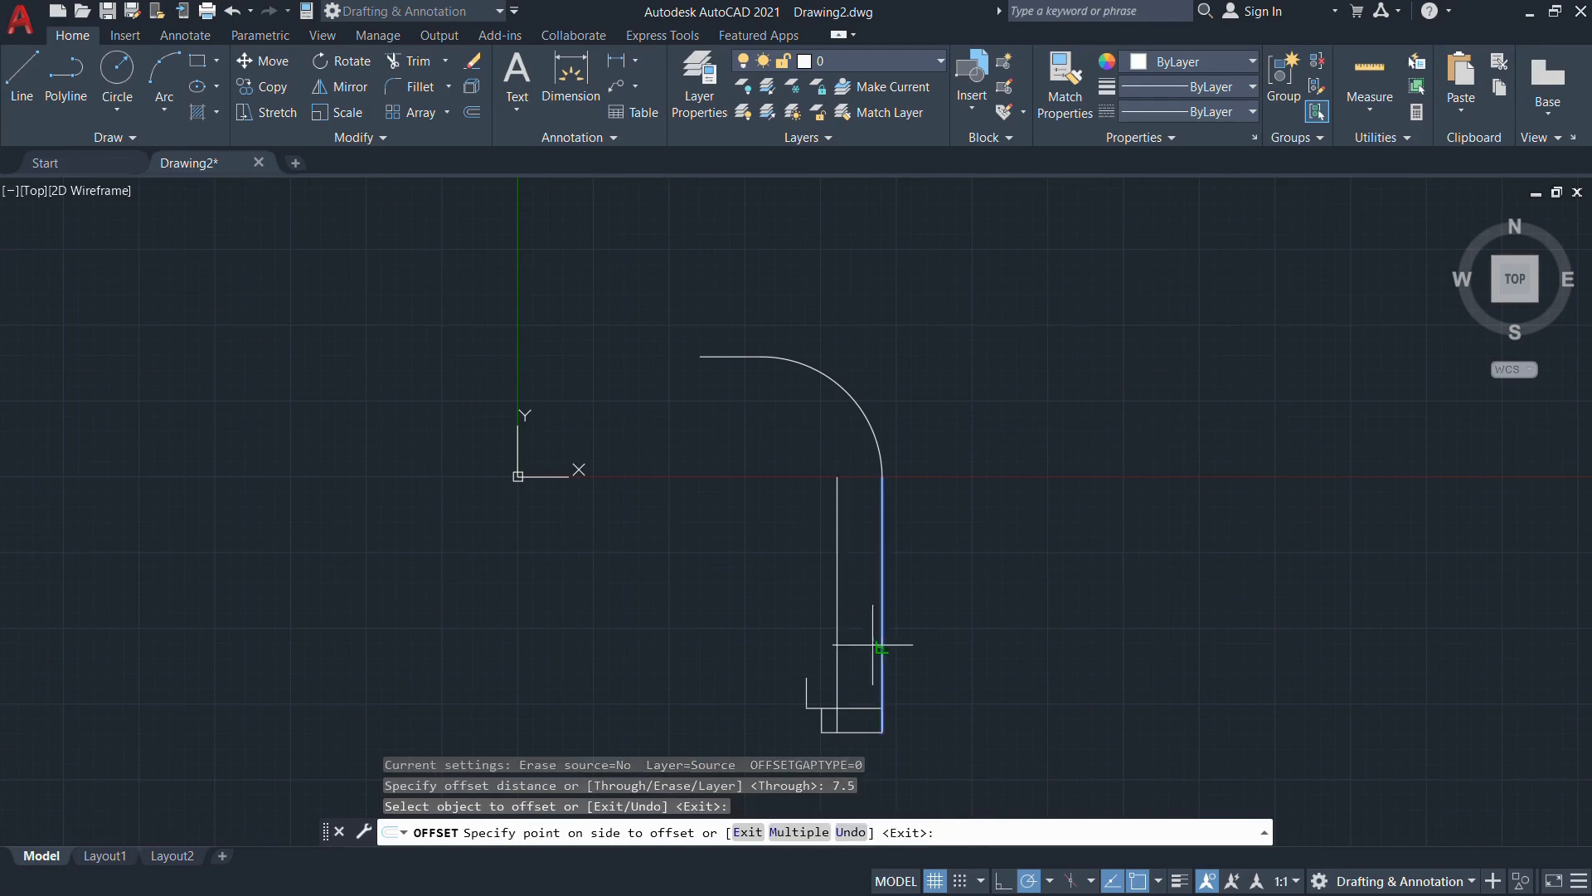
pyautogui.click(852, 631)
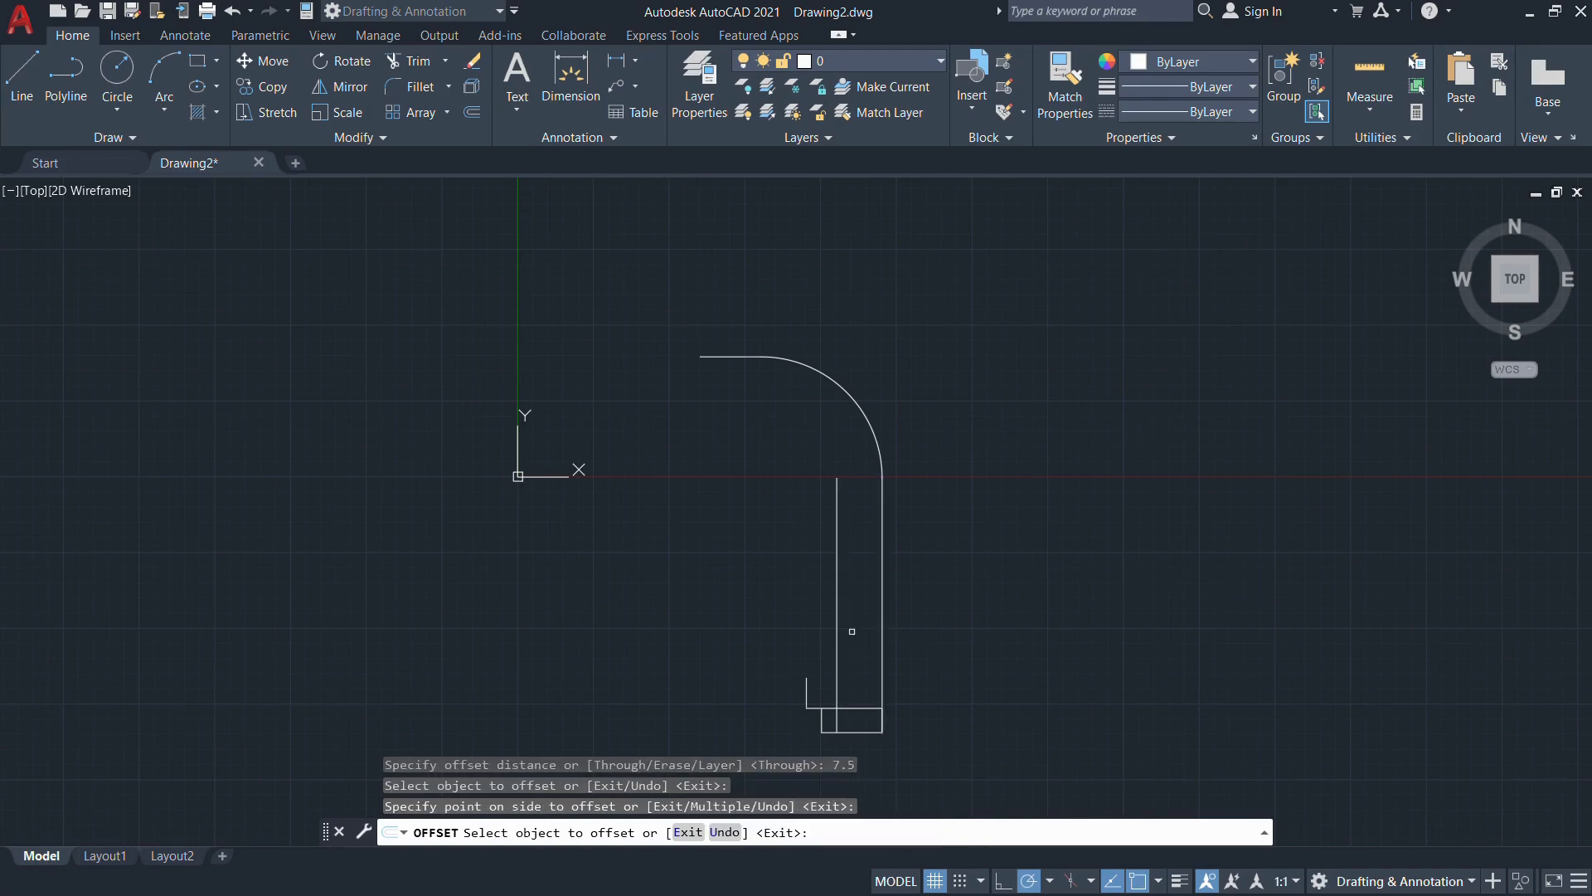
pyautogui.click(874, 464)
pyautogui.click(804, 451)
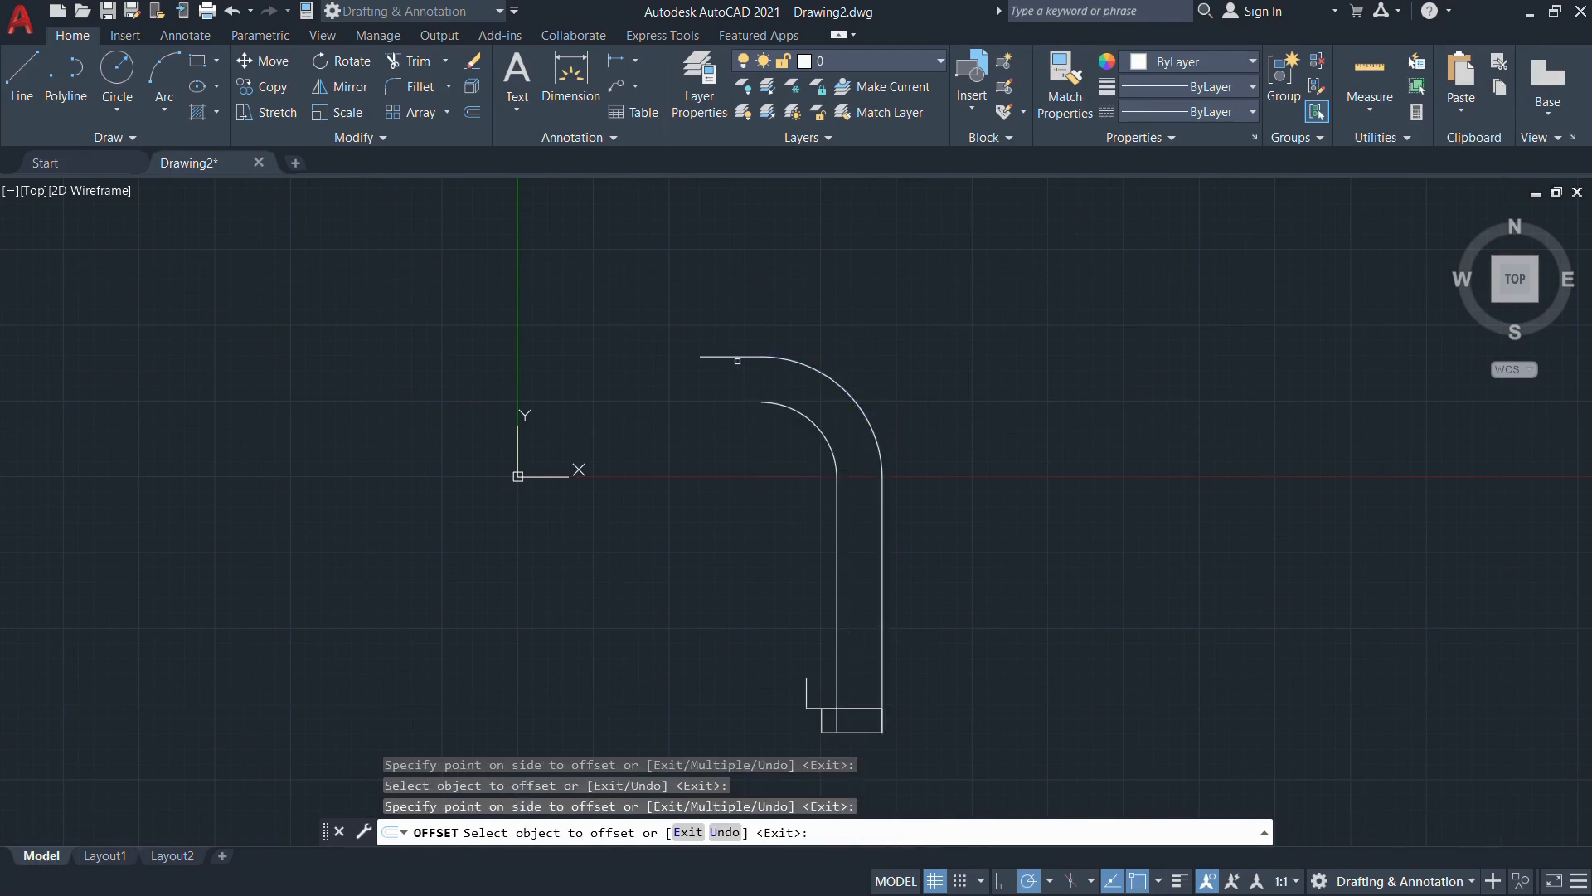
pyautogui.click(733, 358)
pyautogui.click(725, 399)
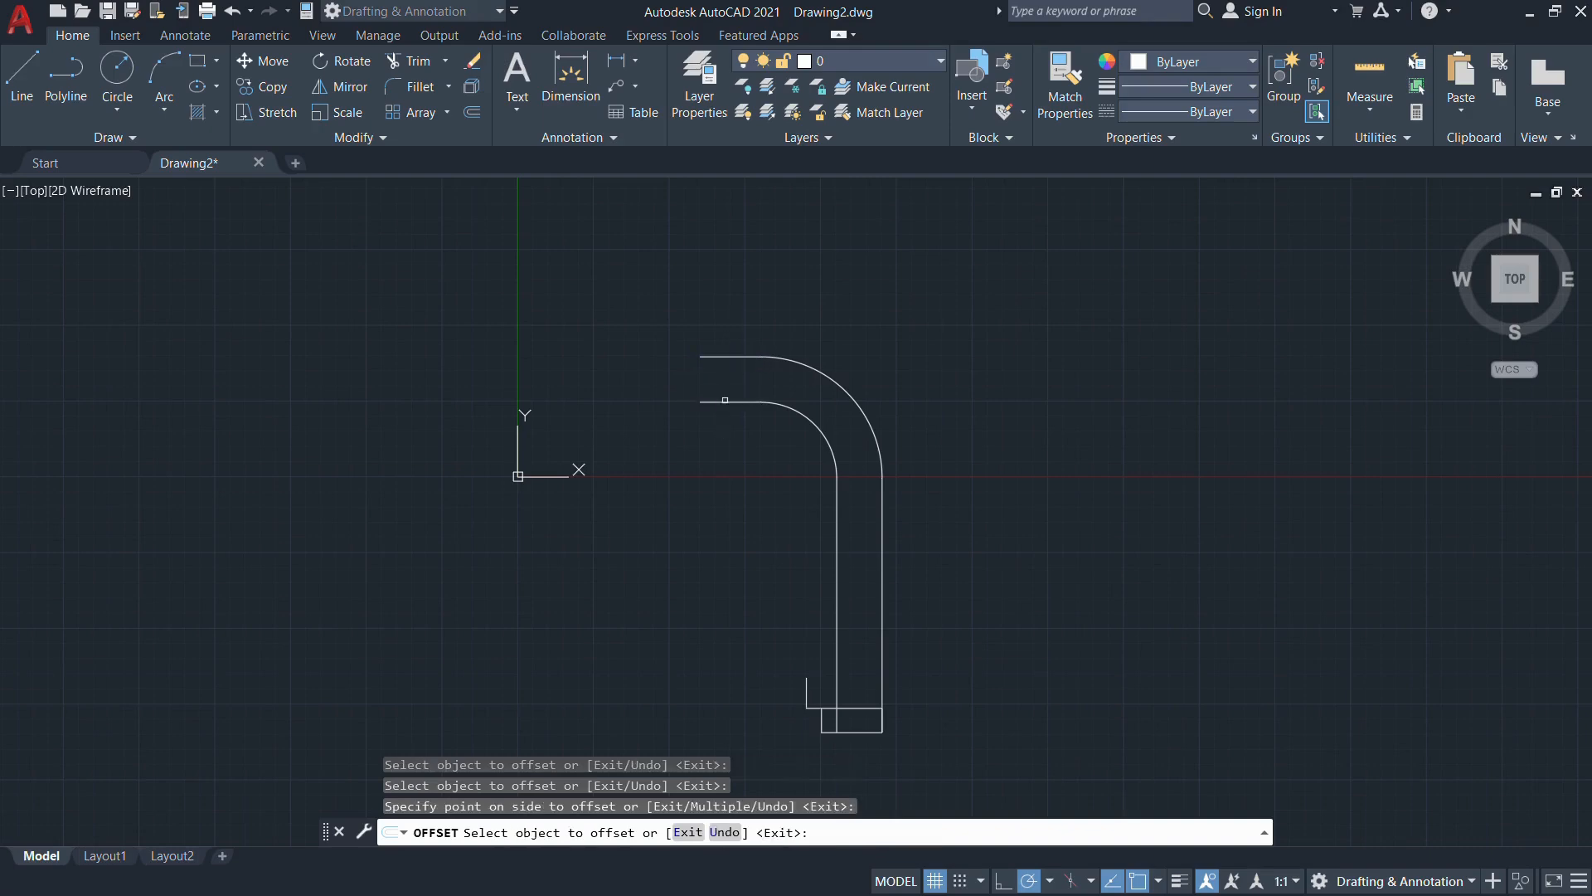
# Offset the same three centreline segments 7.5 mm toward the outside of the bend, and end the Offset command
pyautogui.click(884, 683)
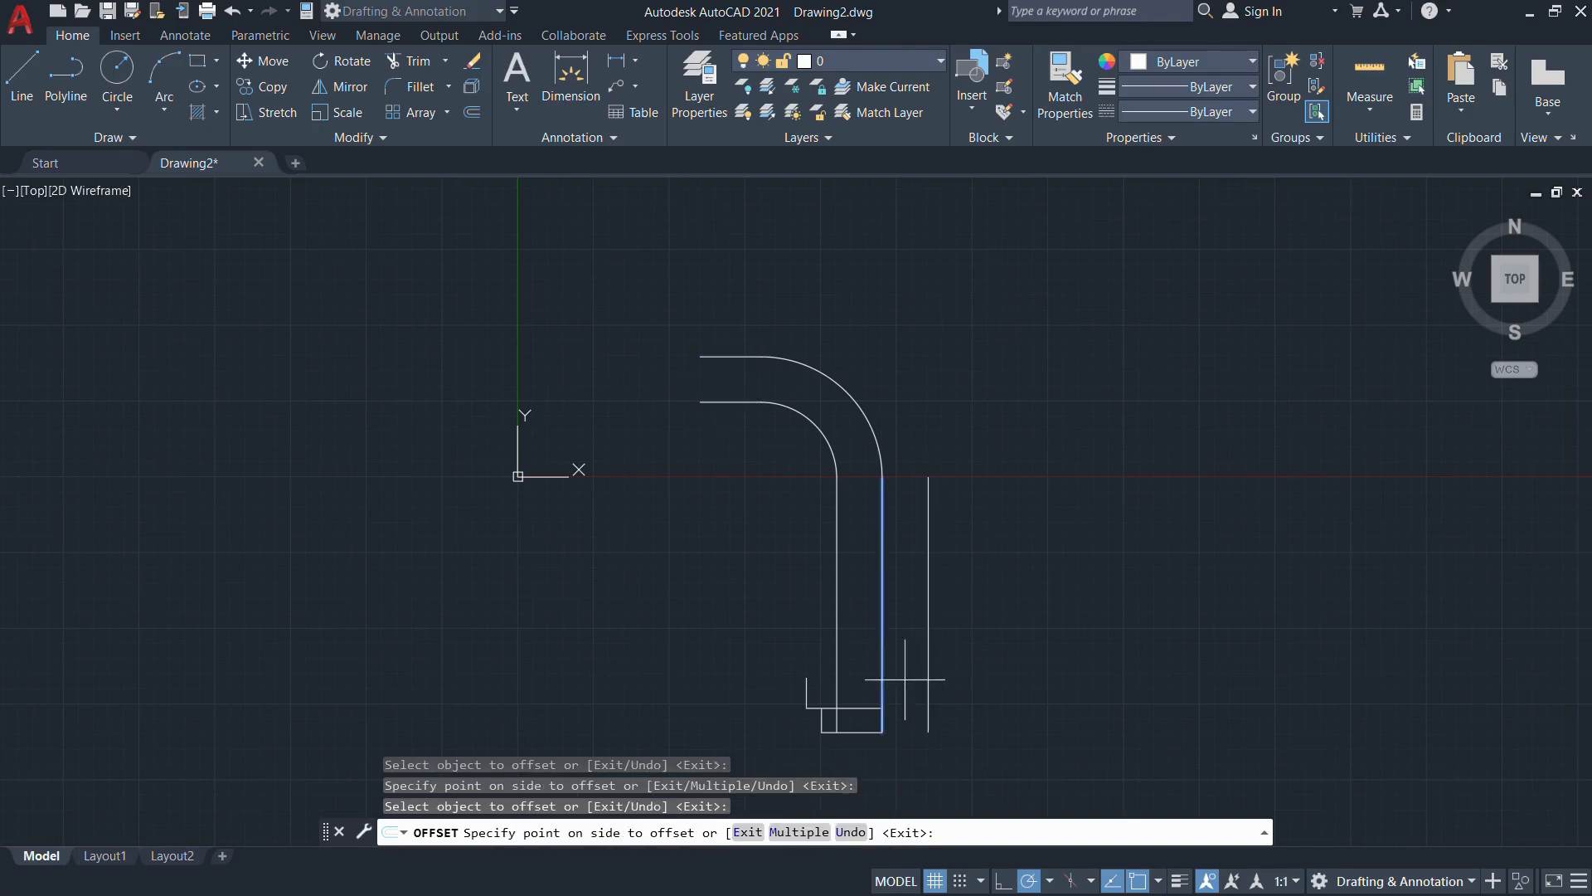
pyautogui.click(953, 664)
pyautogui.click(847, 393)
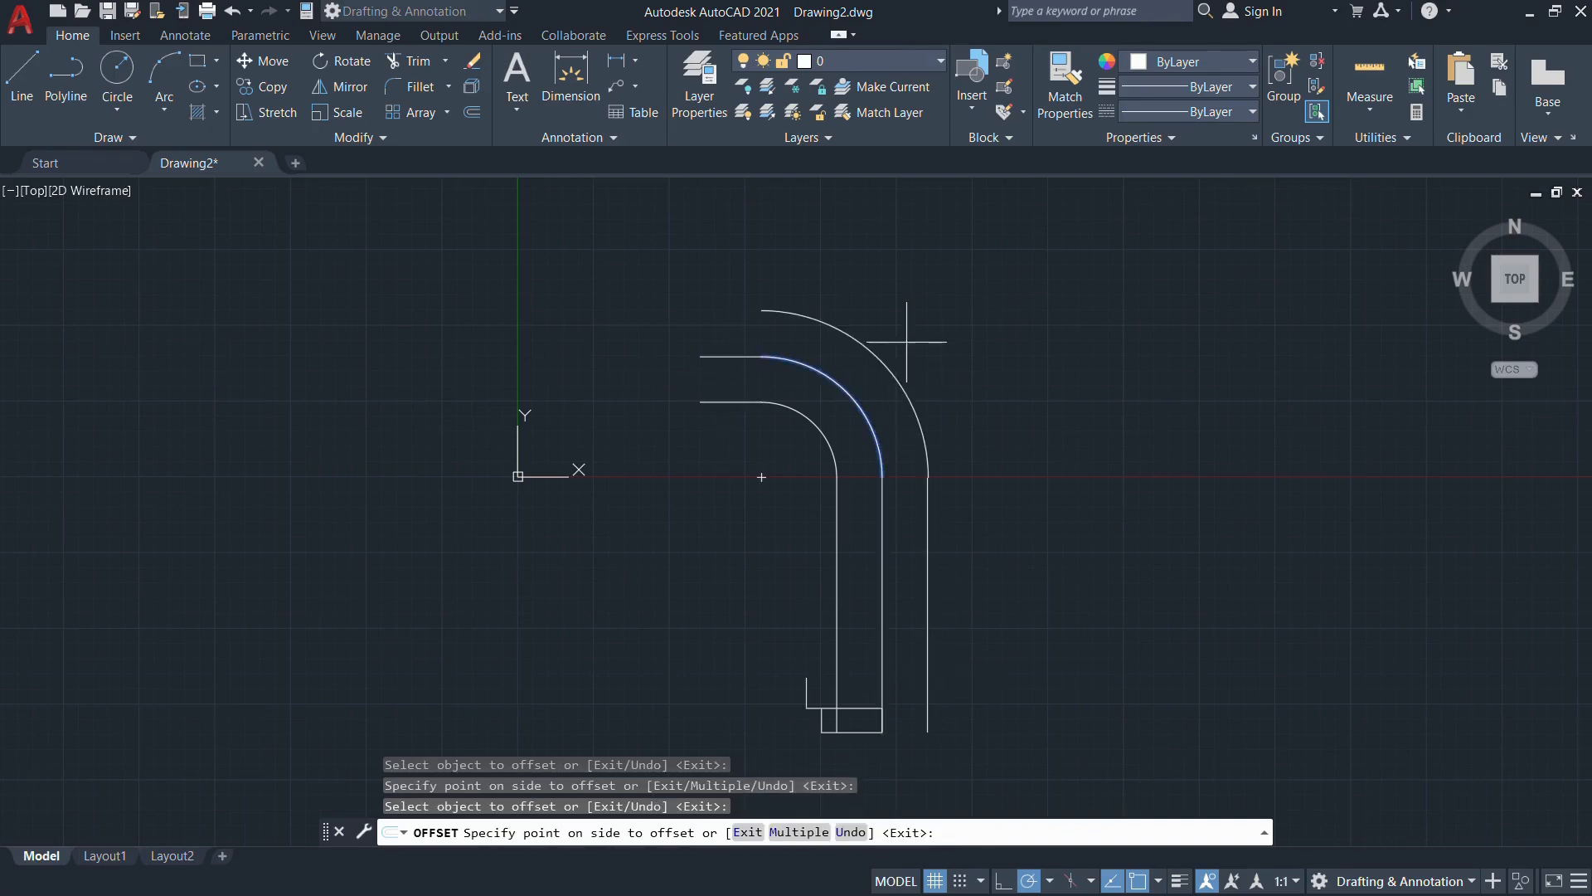
pyautogui.click(917, 338)
pyautogui.click(730, 356)
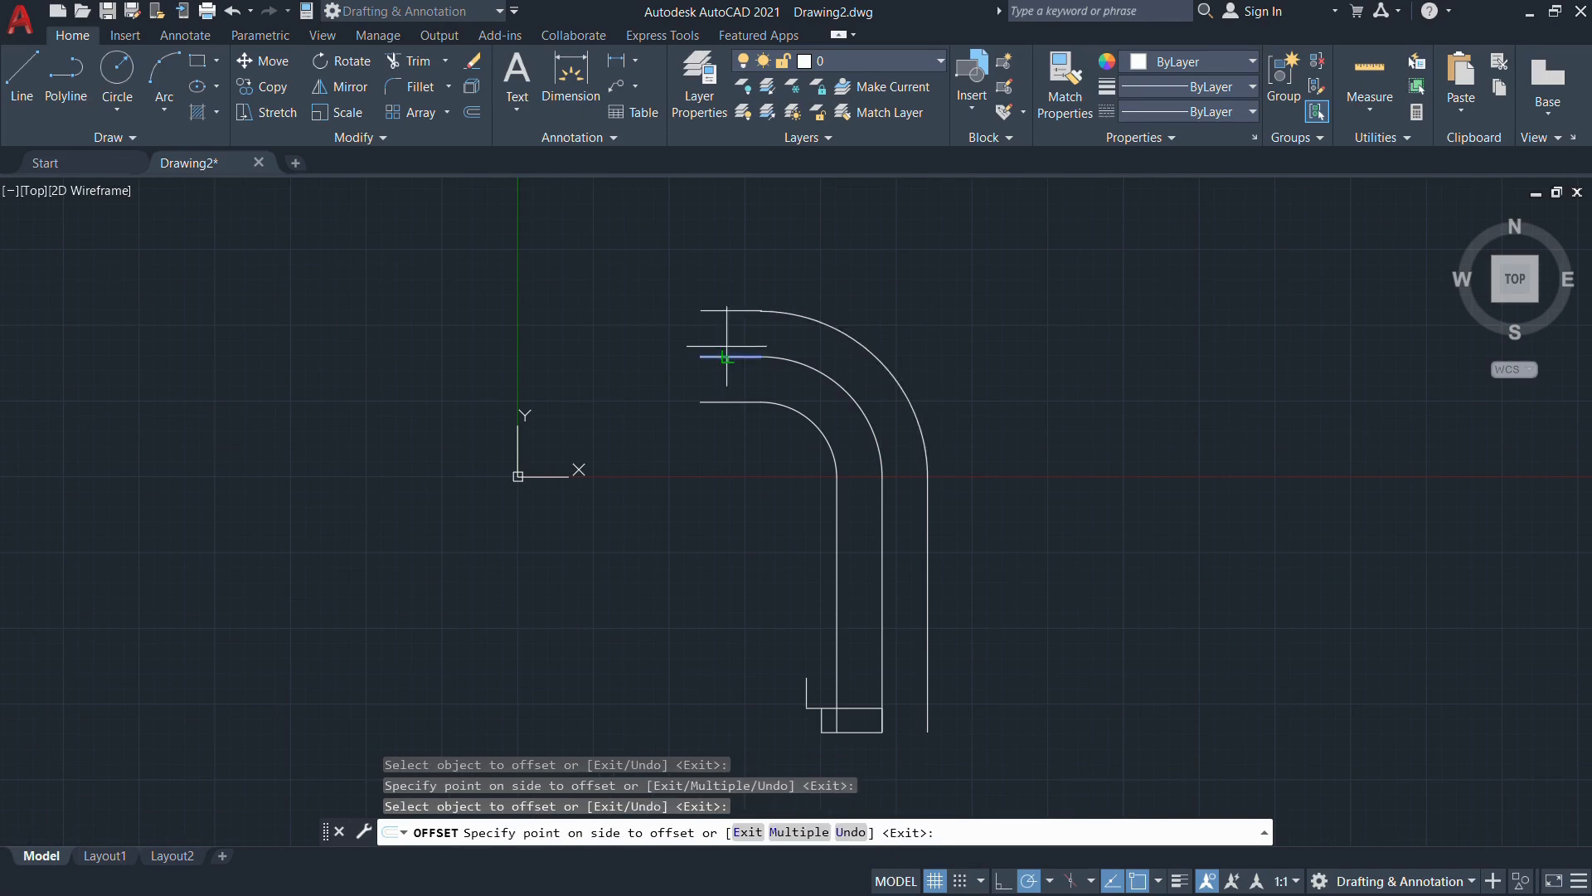
pyautogui.click(614, 312)
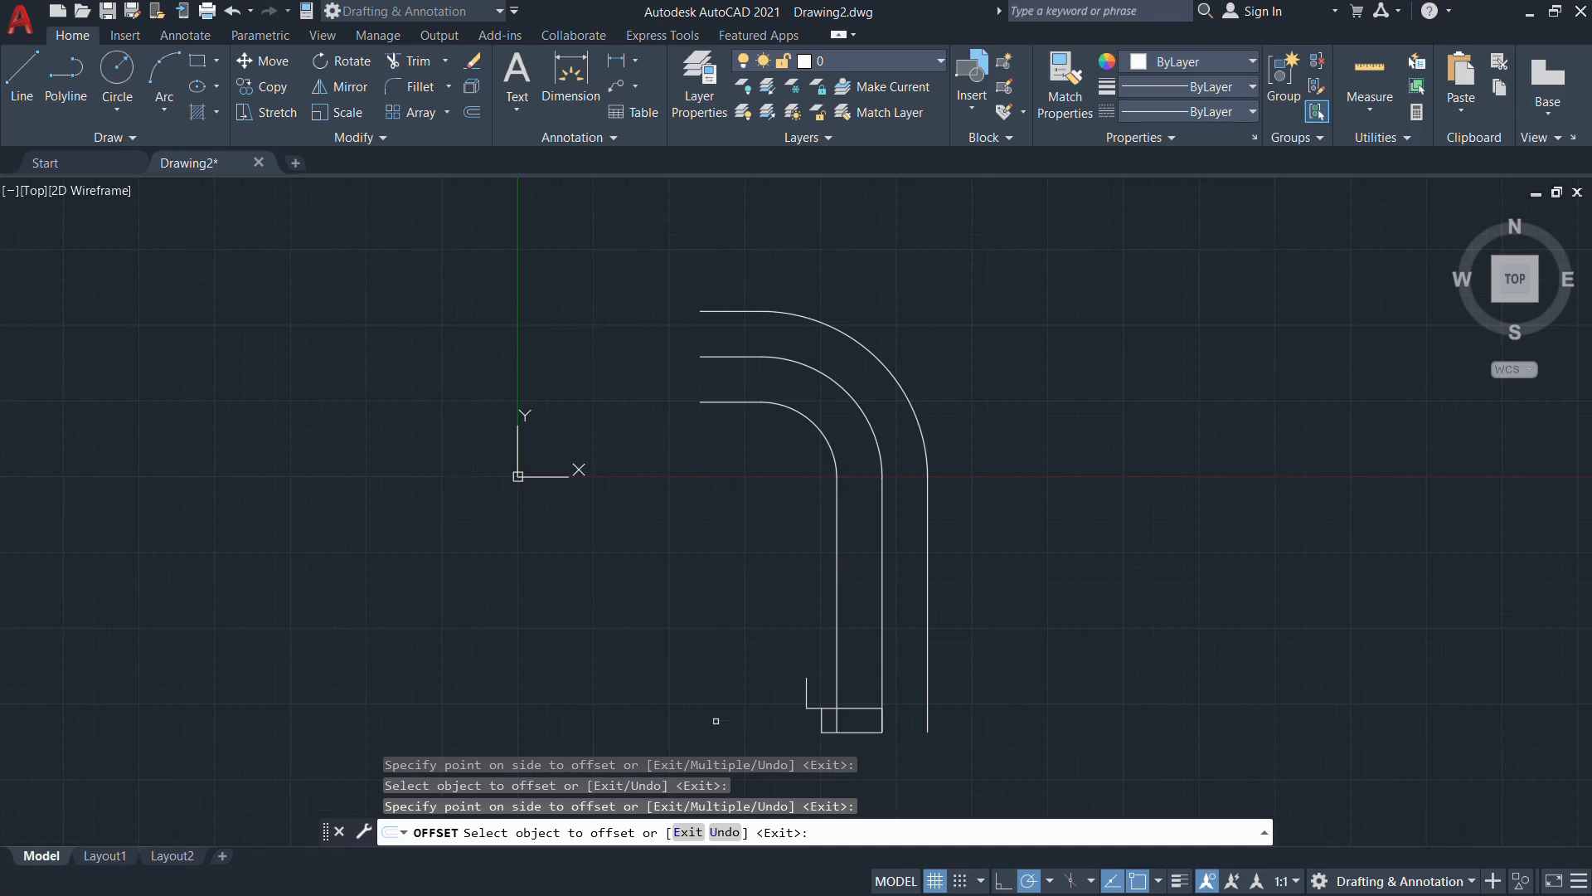
pyautogui.press('Escape')
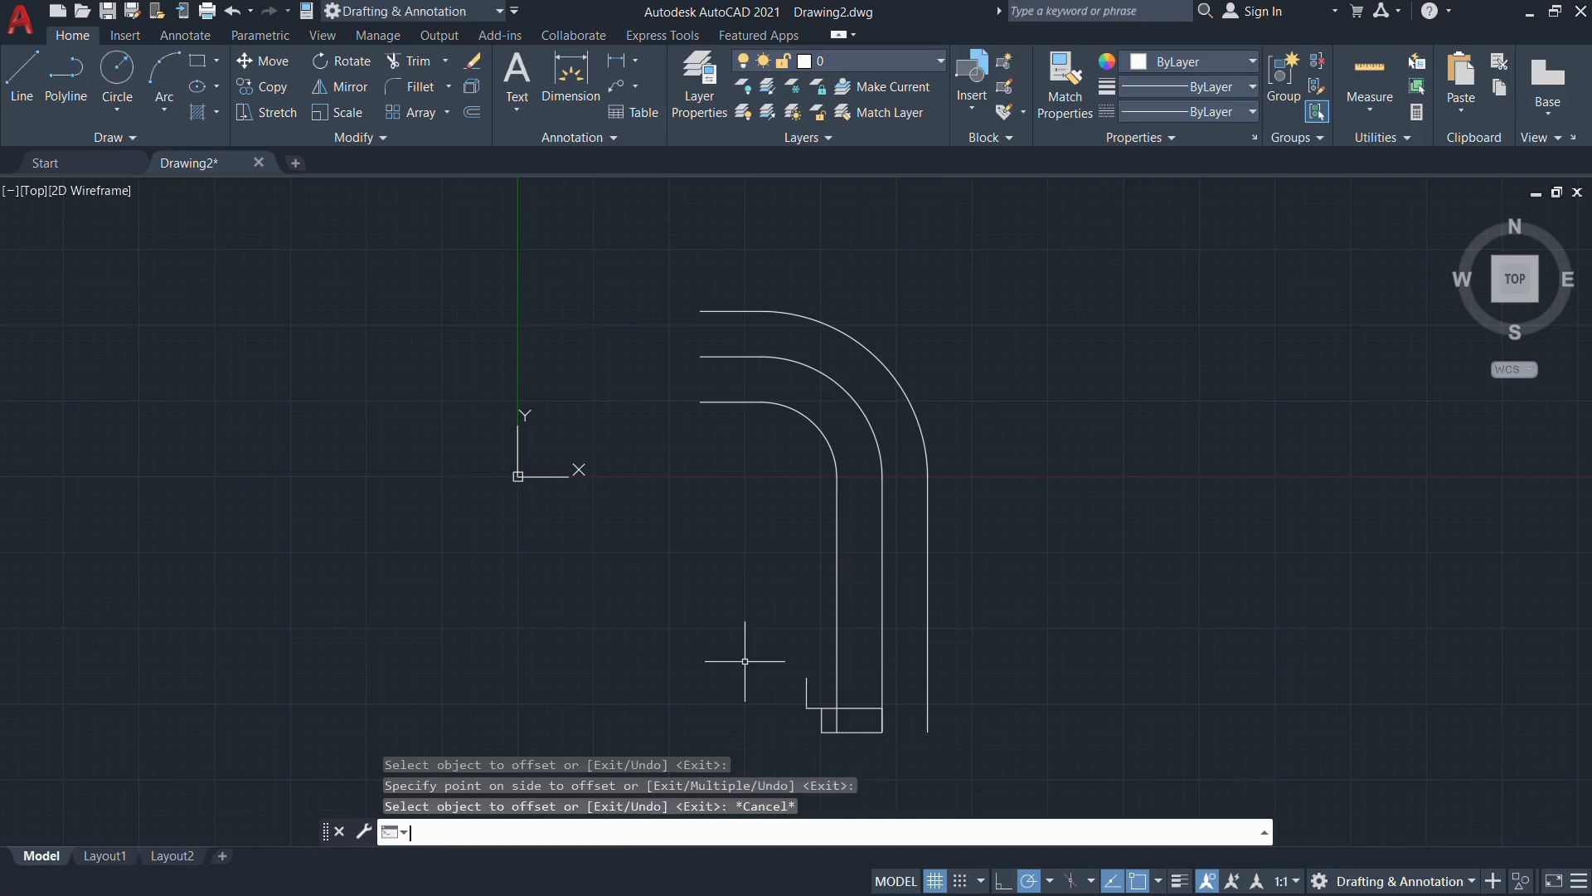
# Draw a horizontal line from the upper end of the collar's 5 mm edge rightward past the inner pipe wall line
pyautogui.write('l')
pyautogui.press('Return')
pyautogui.scroll(2, 788, 698)
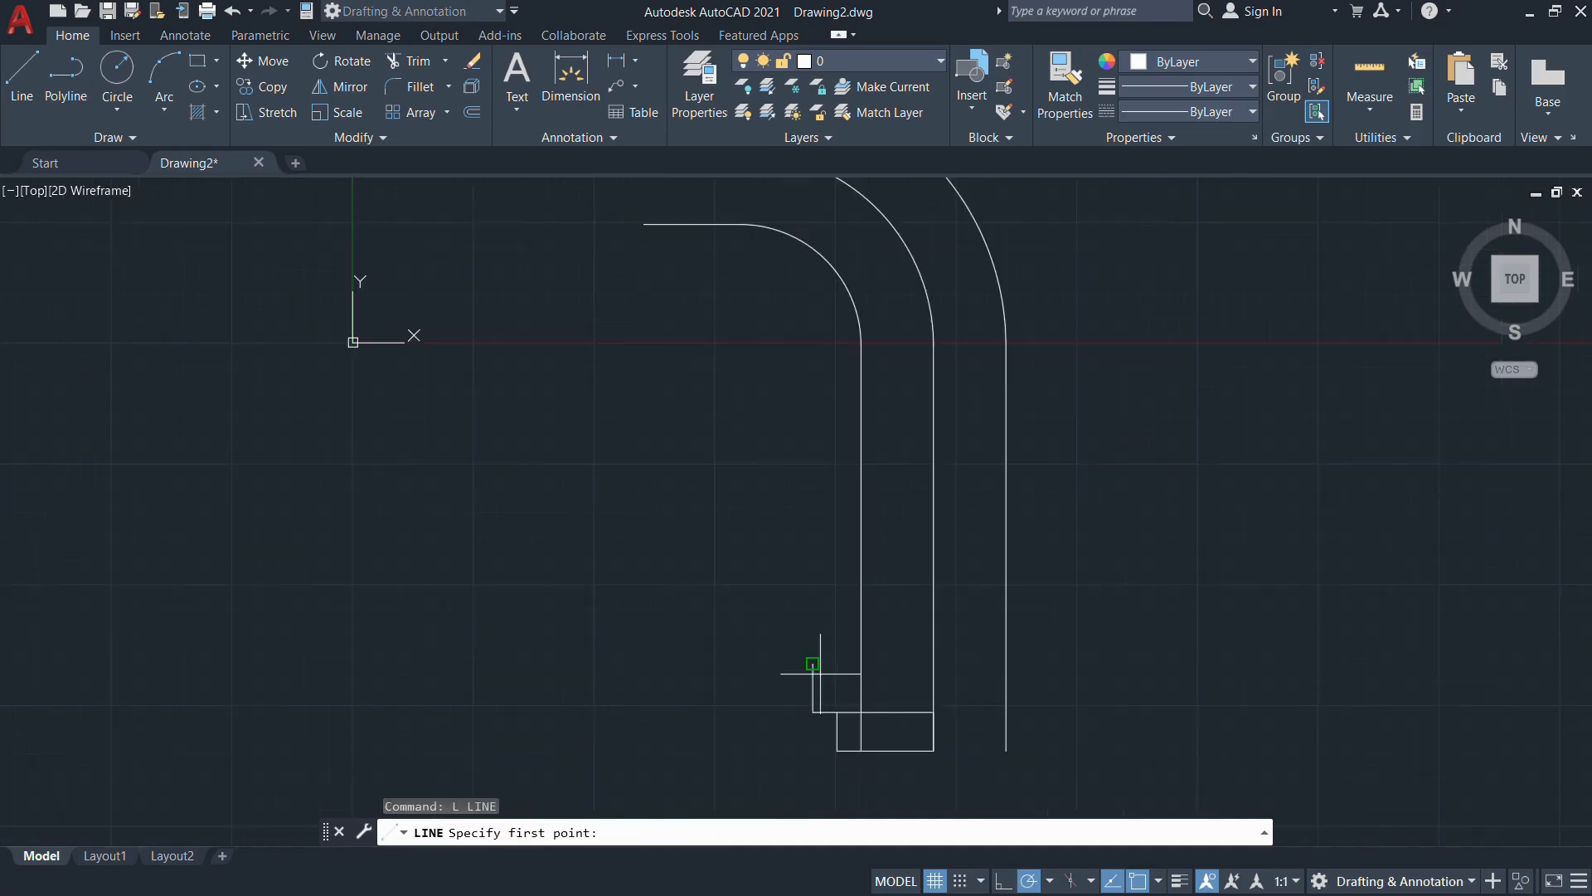
pyautogui.click(812, 663)
pyautogui.click(892, 663)
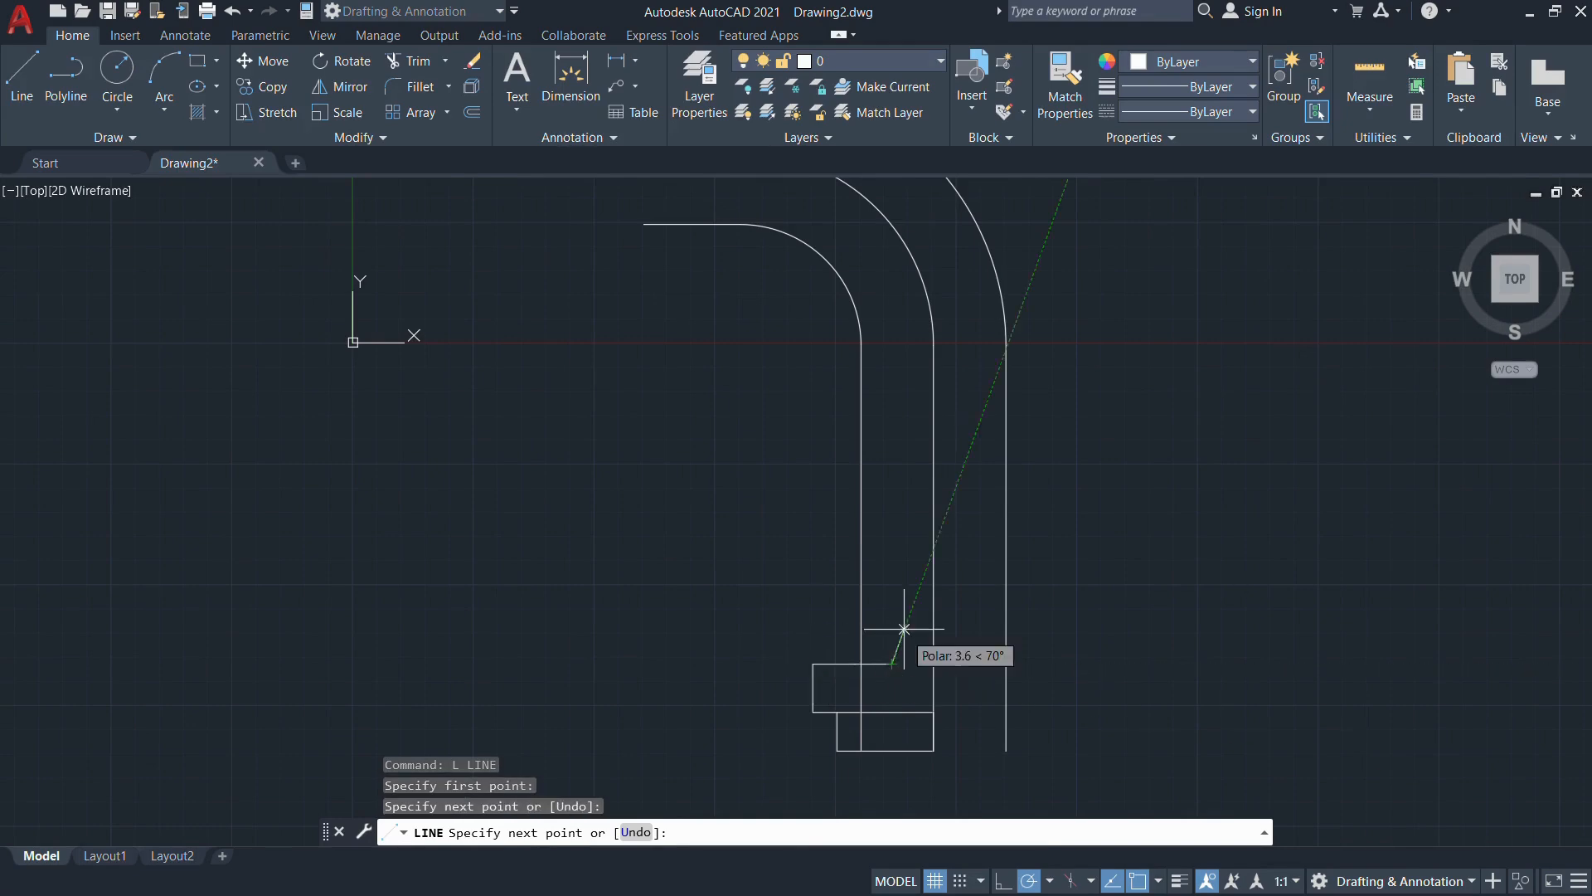
pyautogui.press('Escape')
pyautogui.scroll(2, 883, 702)
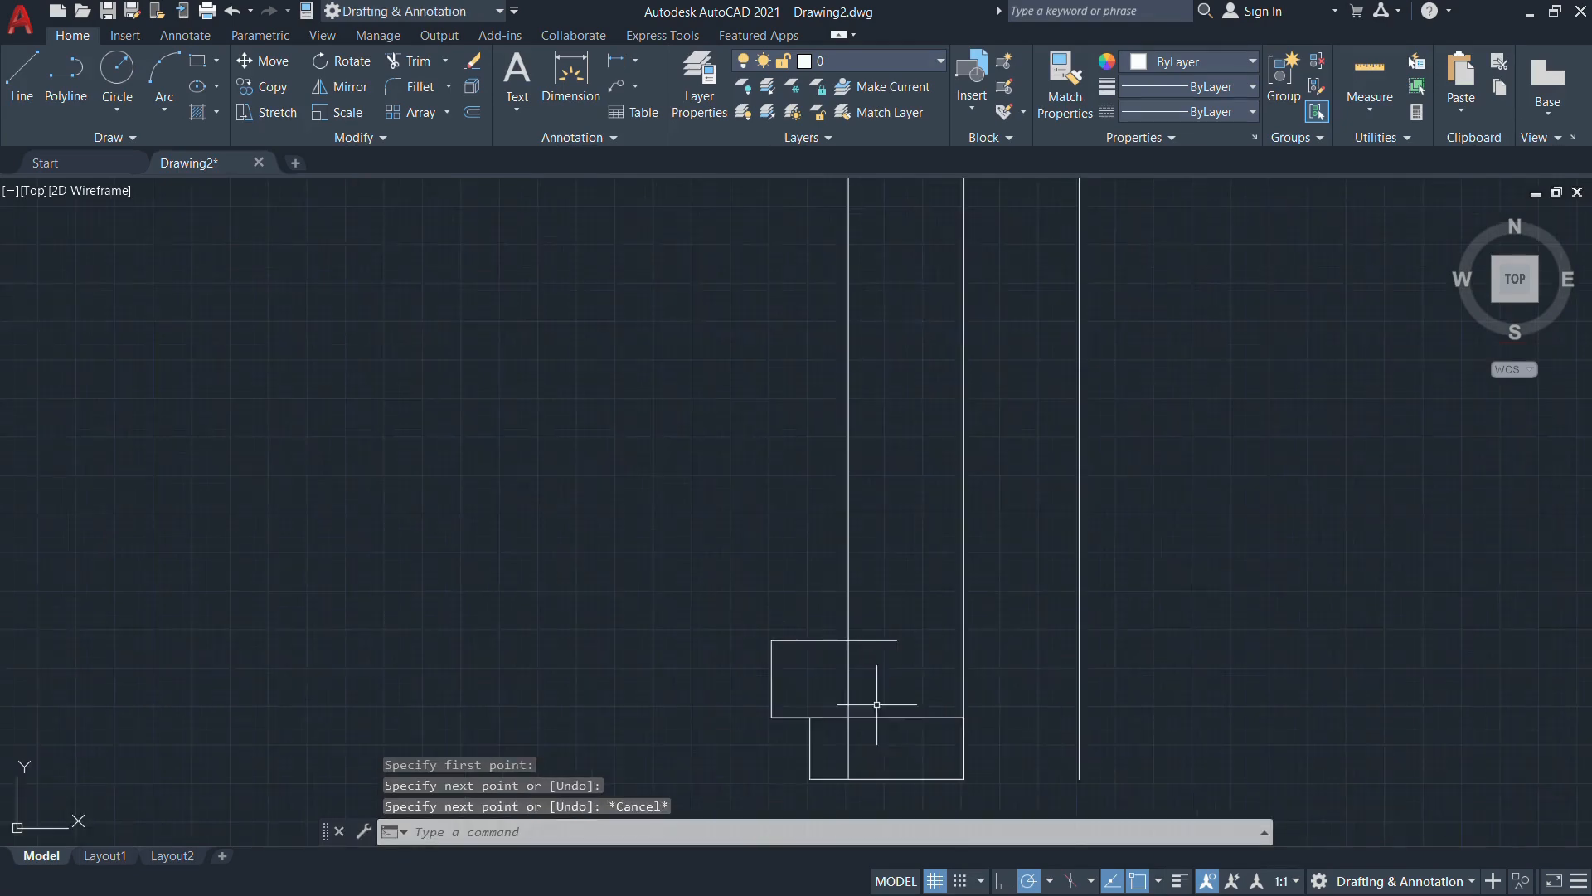
# Check the collar chamfers and the Ø11 bore dimension in the reference image, and return to the AutoCAD drawing
pyautogui.hotkey('alt', 'Tab')
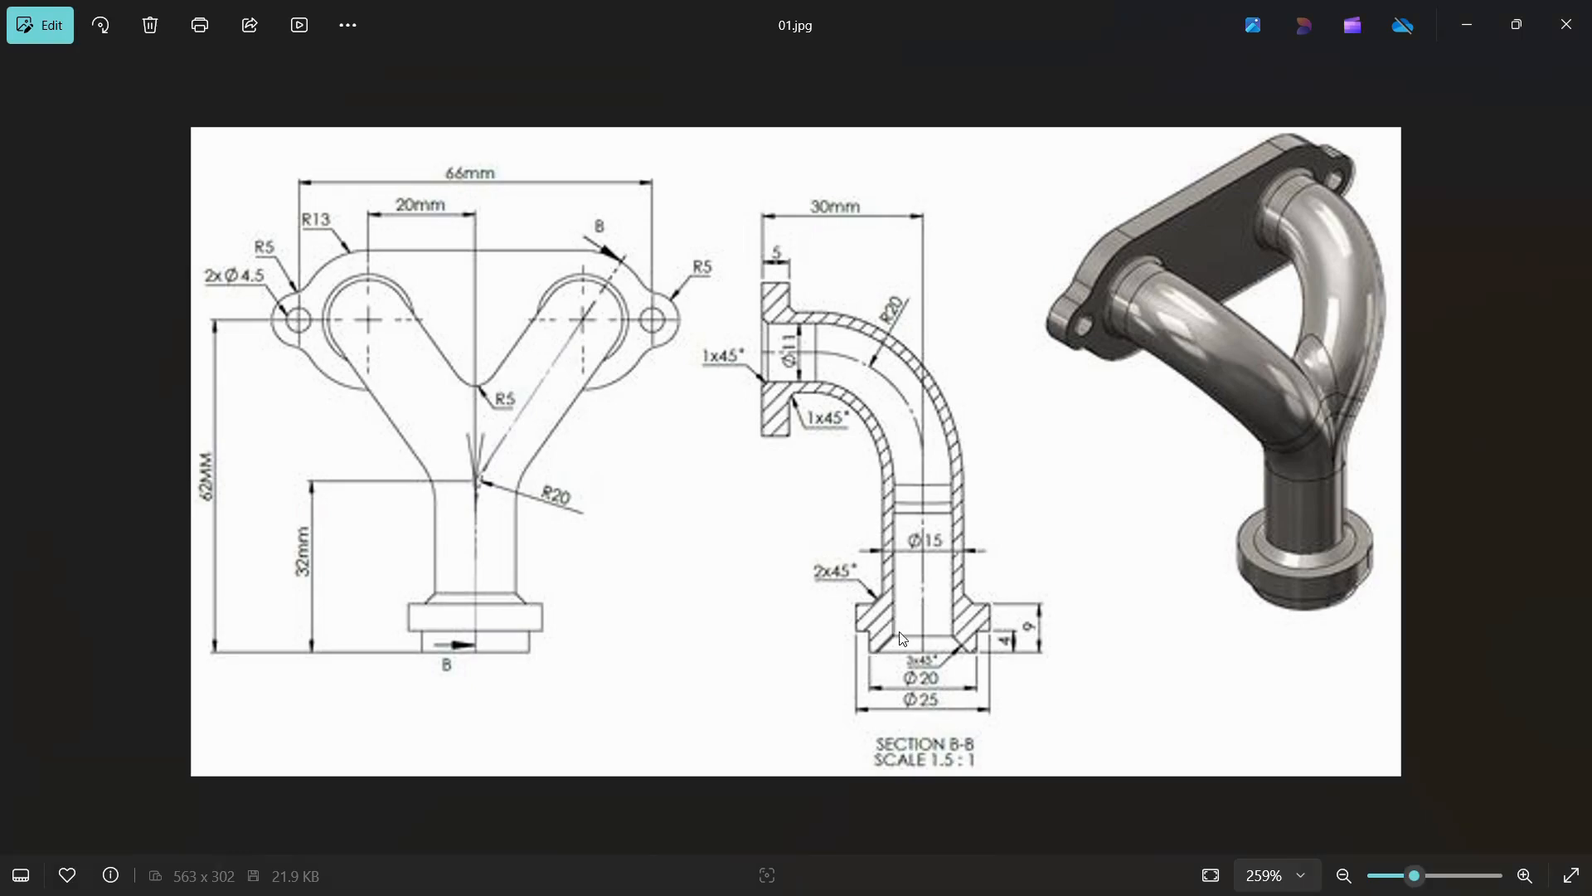
pyautogui.hotkey('alt', 'Tab')
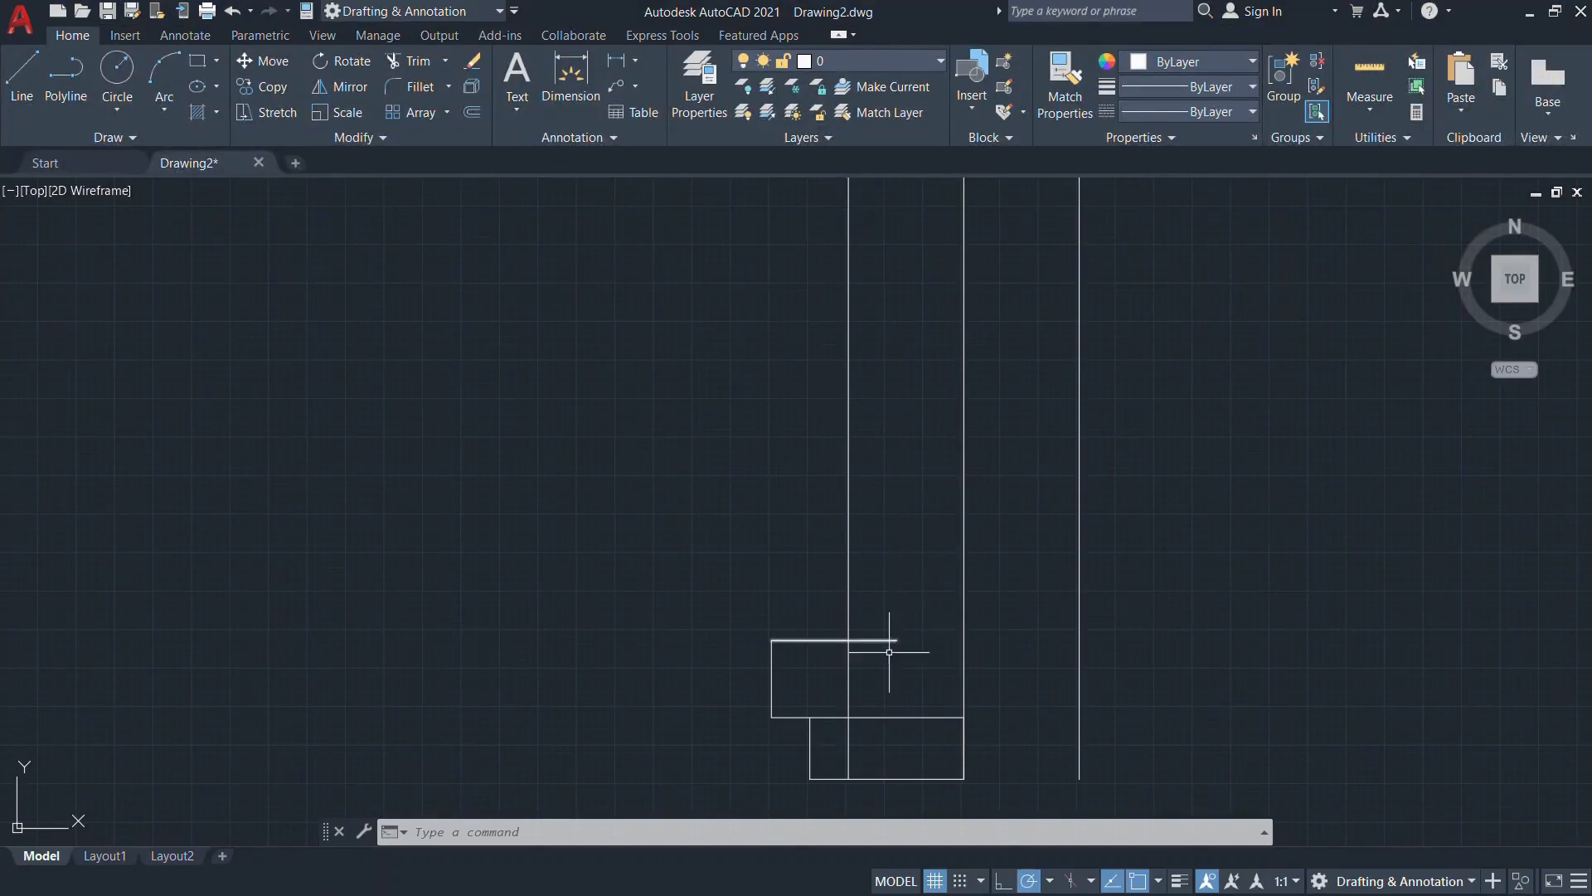
pyautogui.scroll(-4, 911, 729)
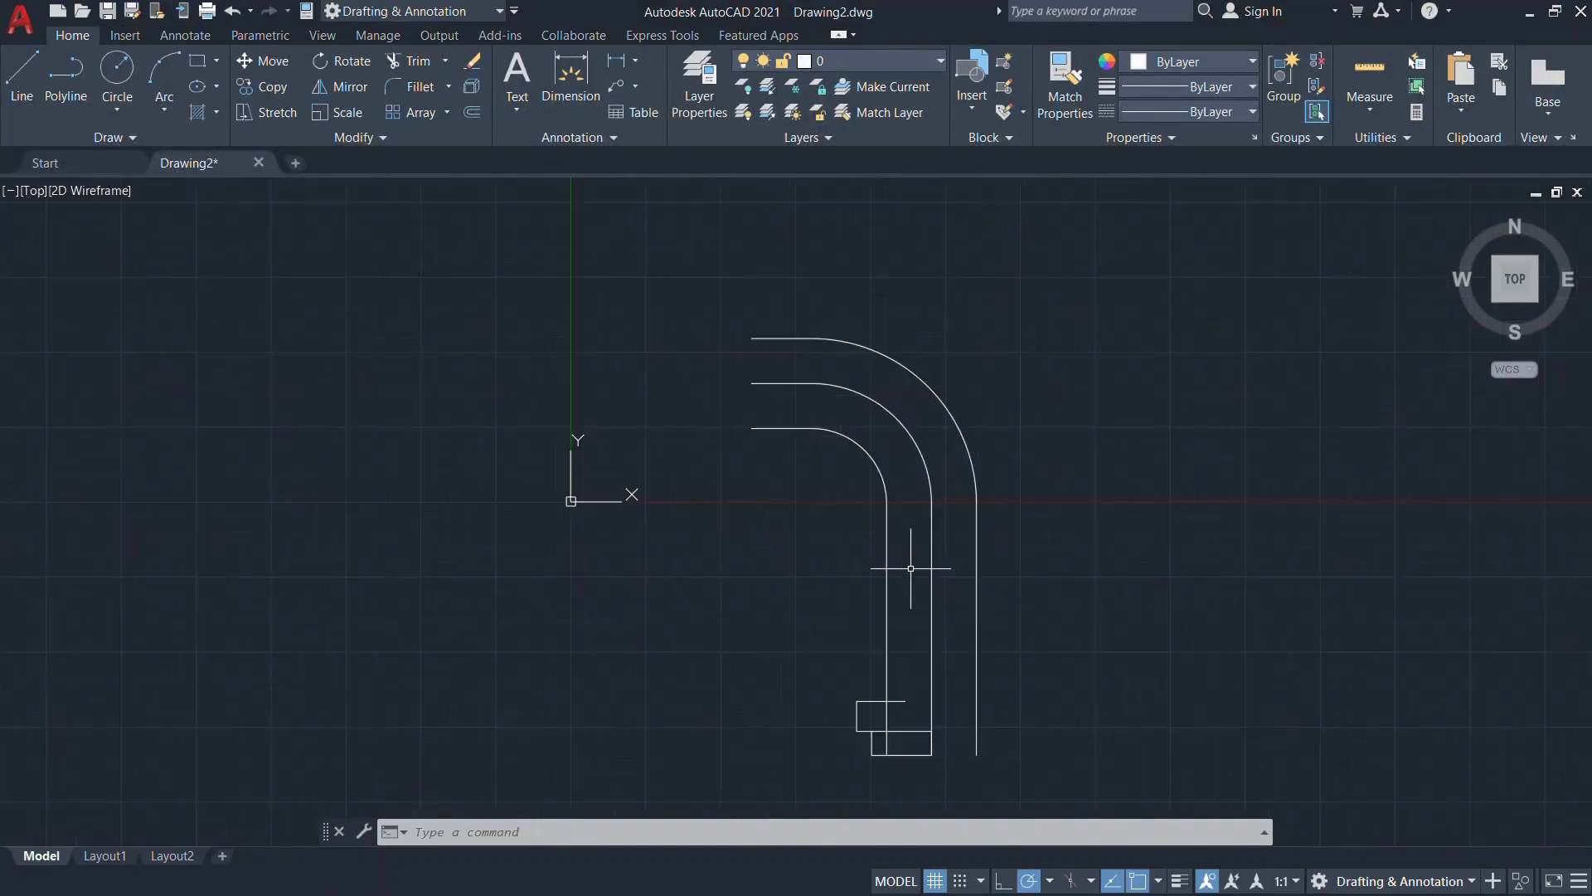
pyautogui.hotkey('alt', 'Tab')
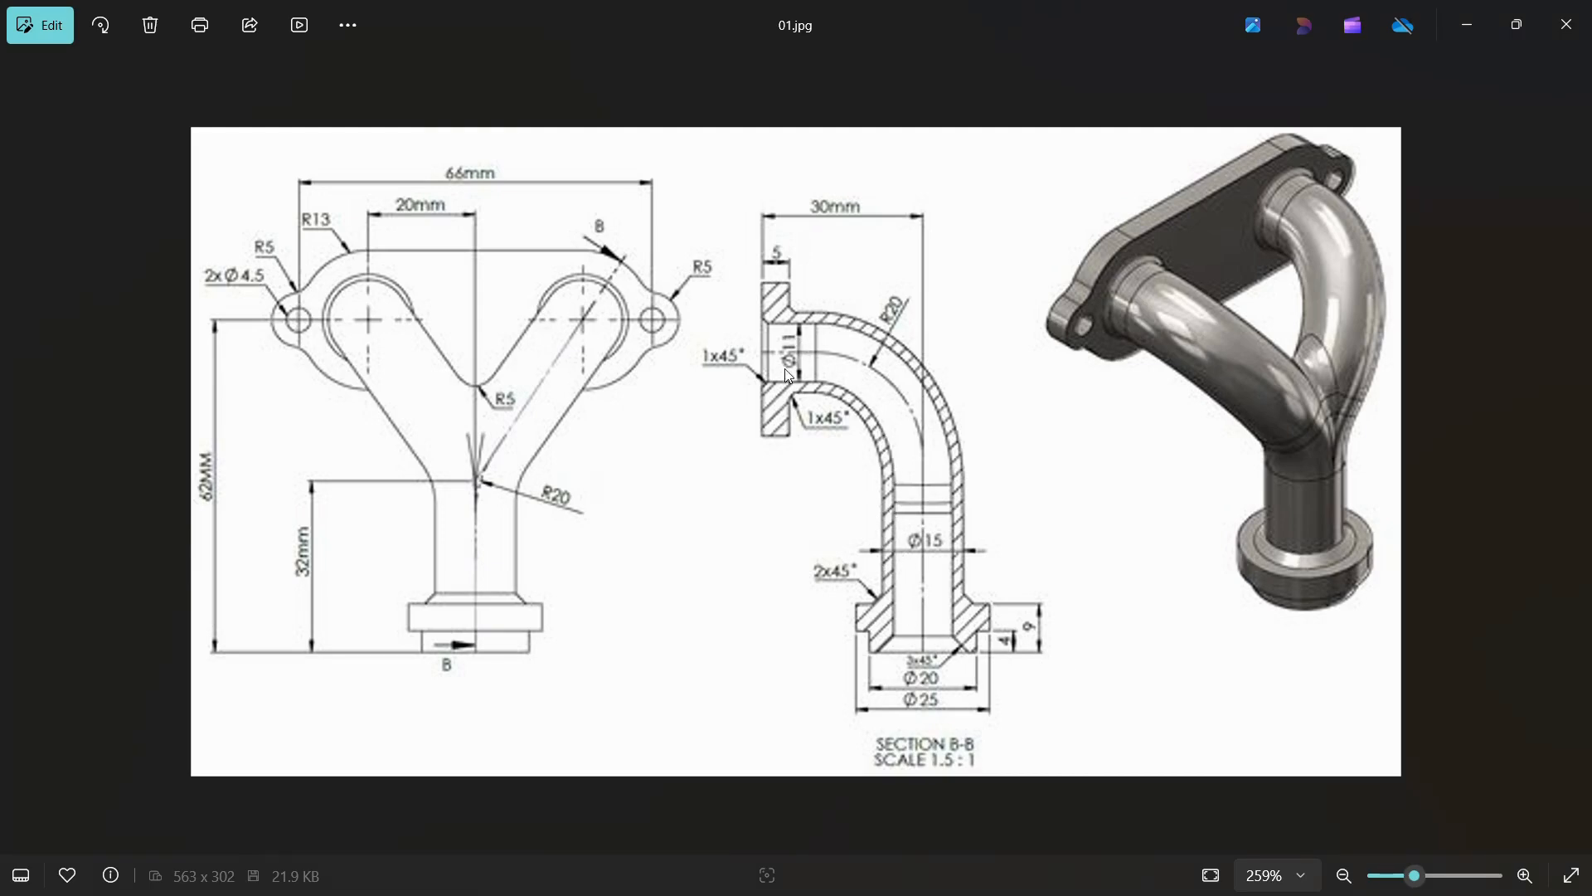
pyautogui.hotkey('alt', 'Tab')
pyautogui.write('o')
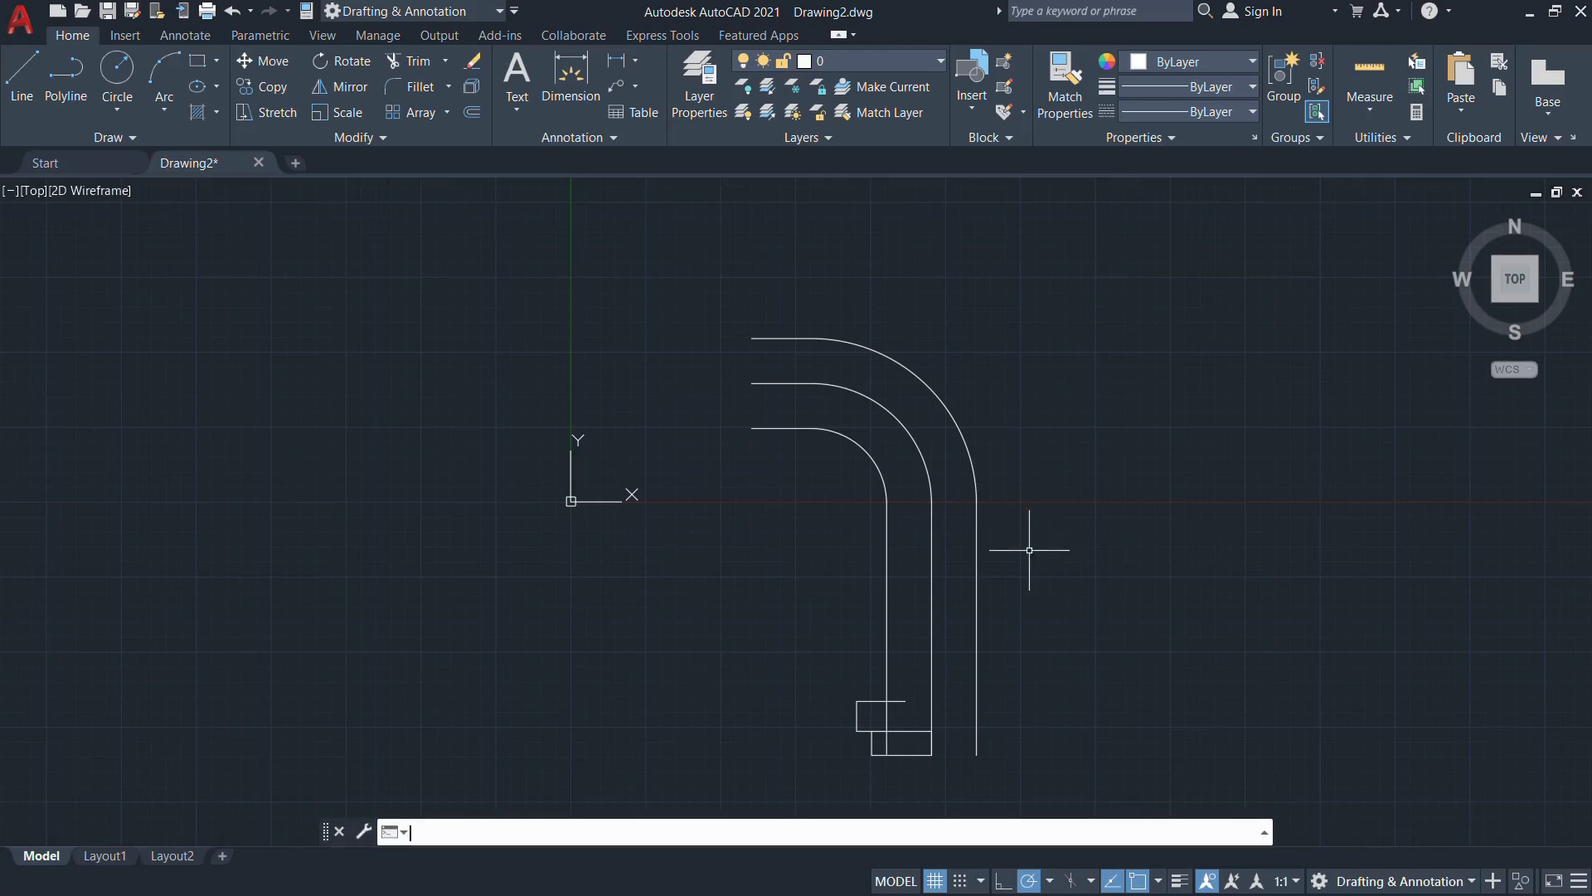
pyautogui.write('f')
pyautogui.press('Escape')
# Offset the centreline's vertical line, bend arc and horizontal line 5.5 mm toward the inside of the bend
pyautogui.rightClick(1057, 377)
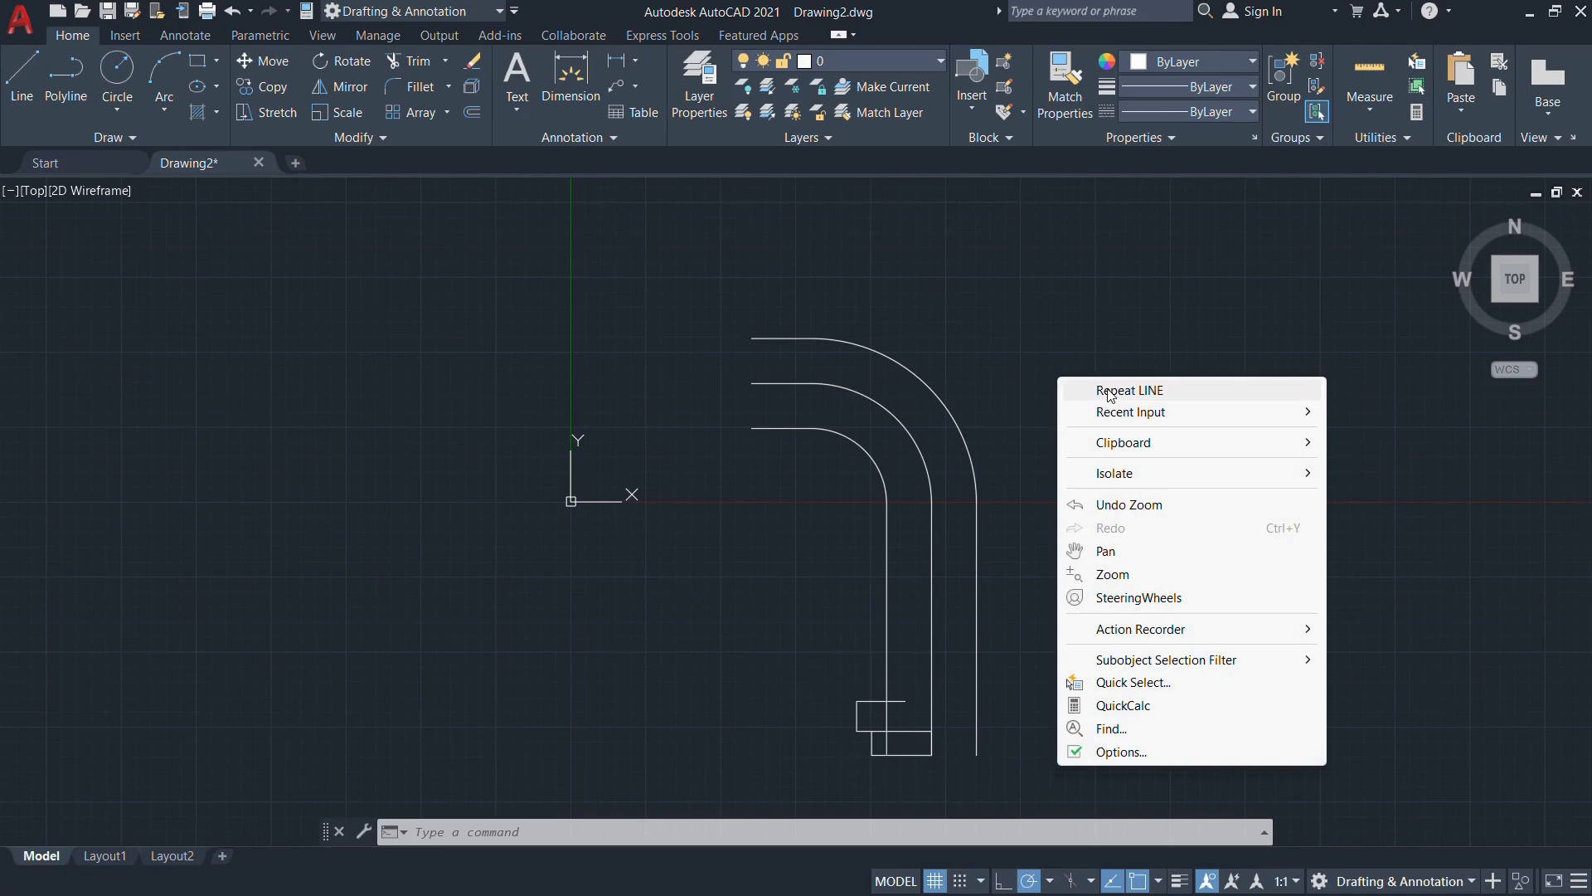
pyautogui.moveTo(1111, 411)
pyautogui.click(1360, 433)
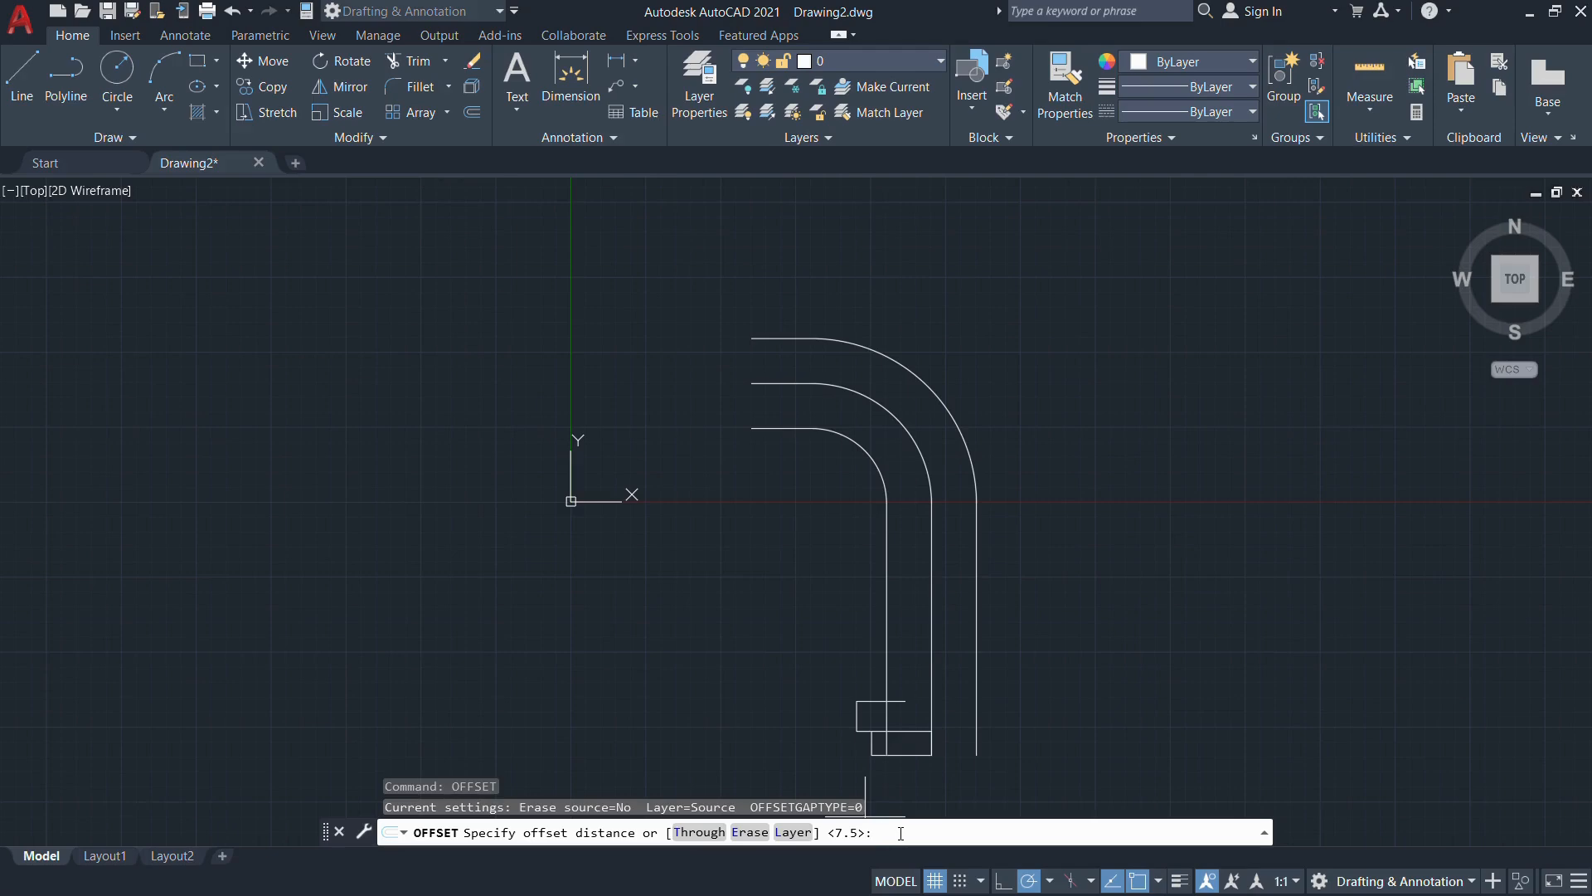
pyautogui.write('5.5')
pyautogui.press('Return')
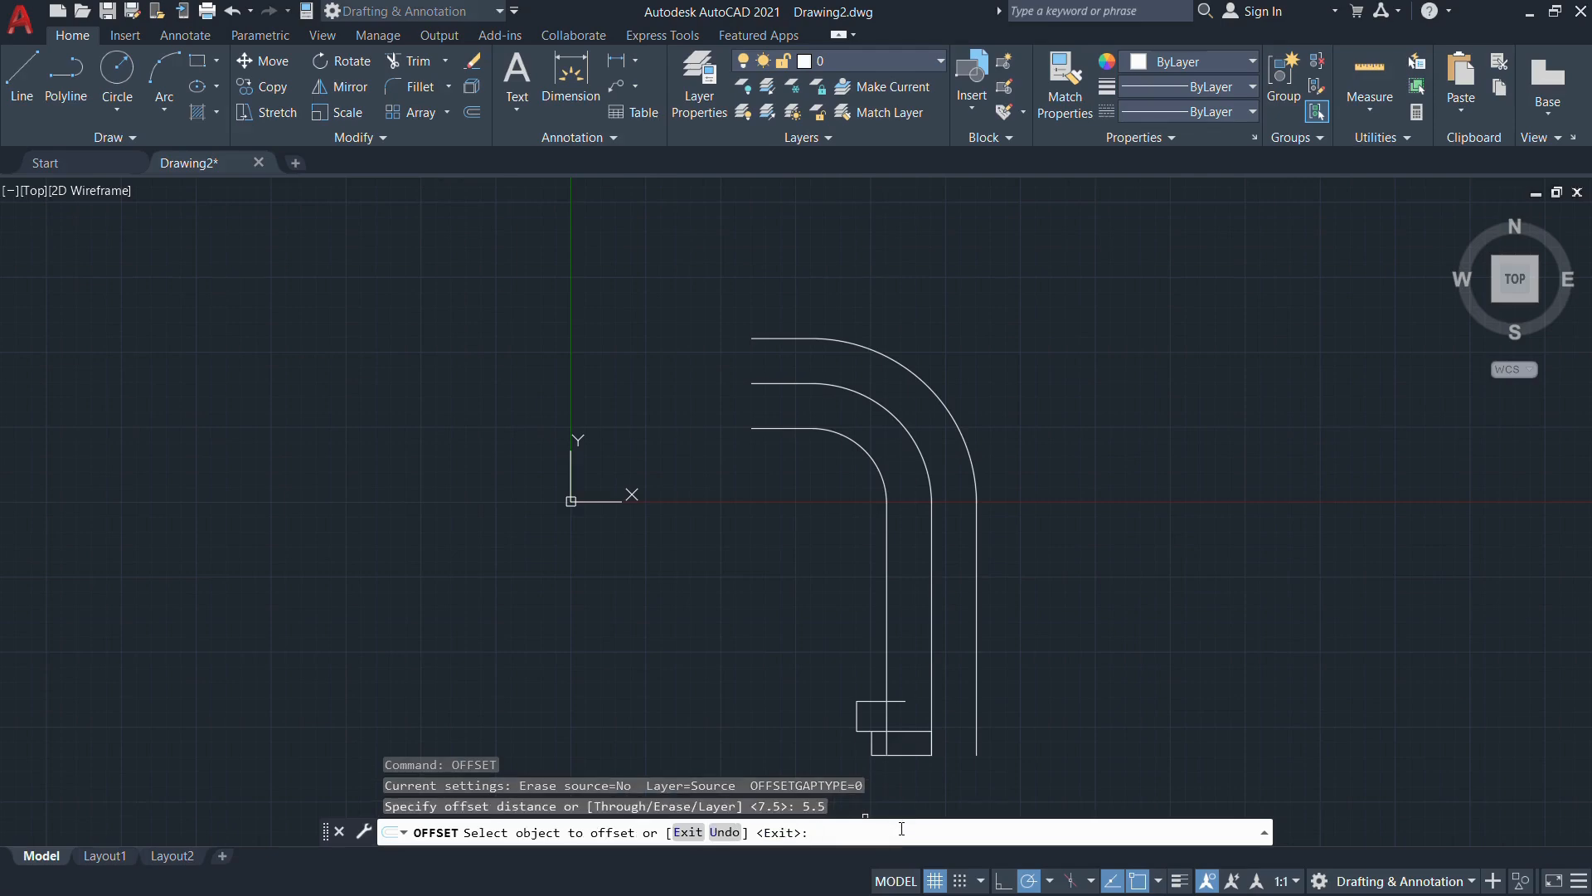
pyautogui.click(931, 632)
pyautogui.click(914, 634)
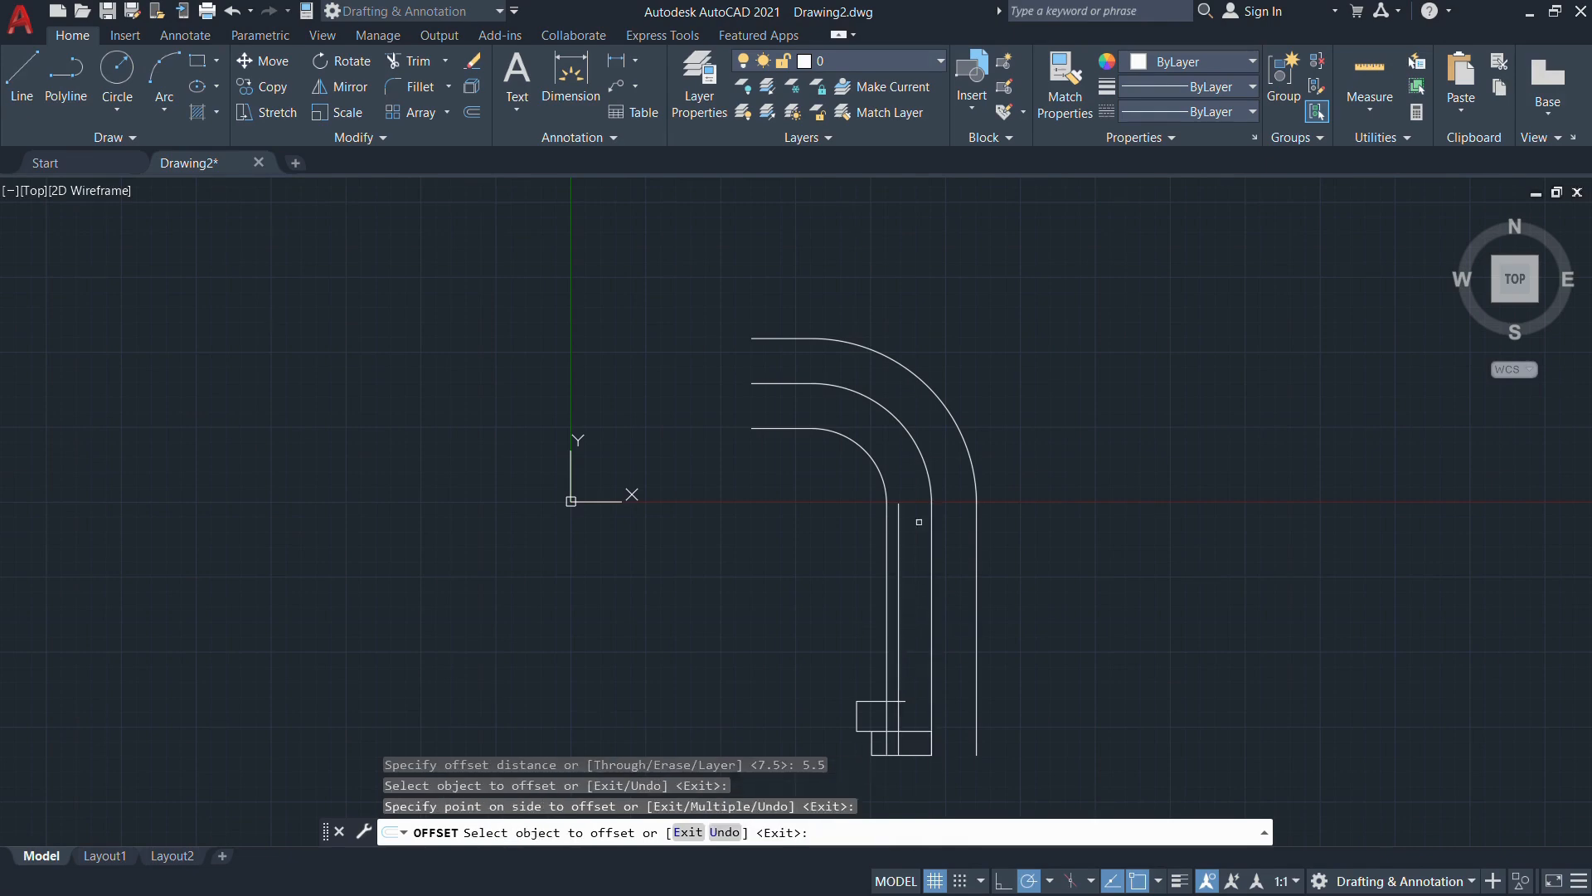
pyautogui.click(923, 469)
pyautogui.click(847, 410)
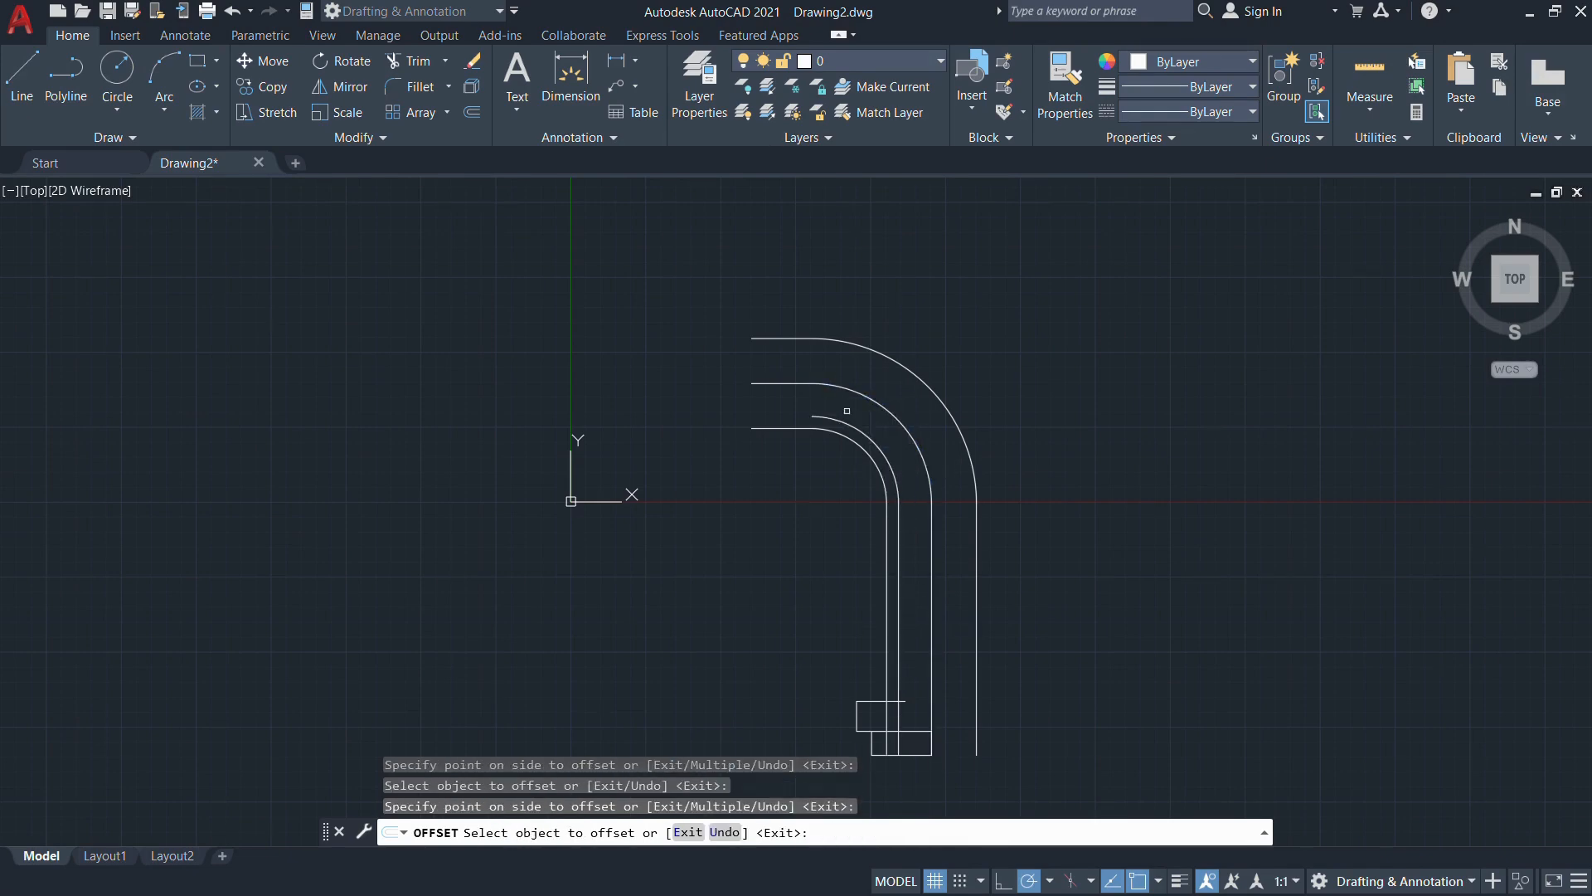
pyautogui.click(780, 384)
pyautogui.click(776, 406)
# Offset the same centreline segments 5.5 mm toward the outside of the bend, and end the Offset command
pyautogui.click(791, 339)
pyautogui.click(799, 357)
pyautogui.click(928, 380)
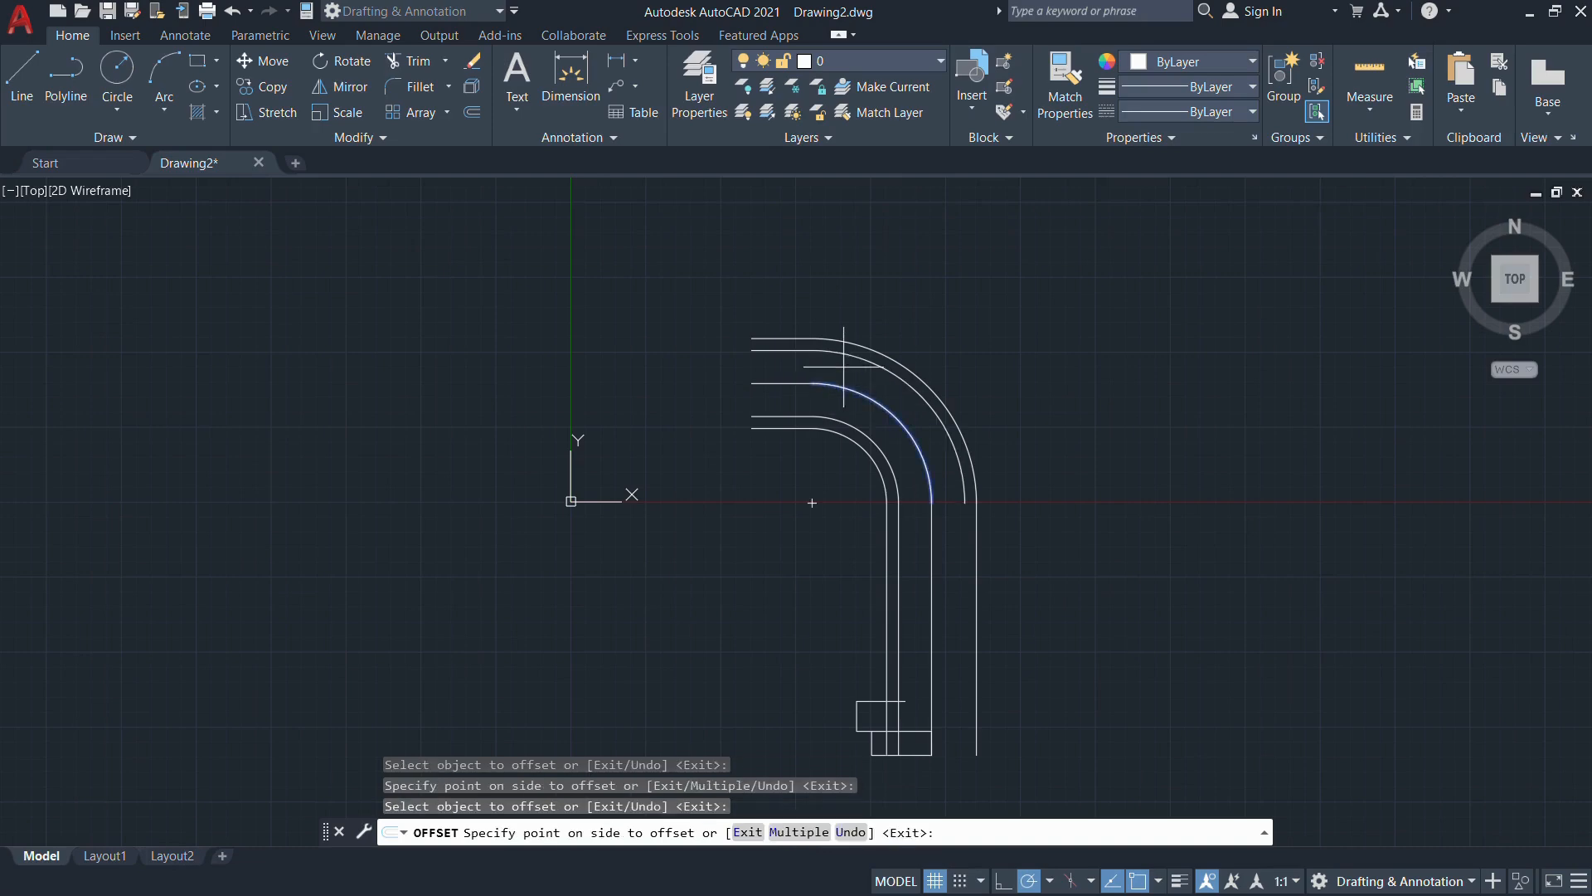
pyautogui.click(814, 500)
pyautogui.click(930, 529)
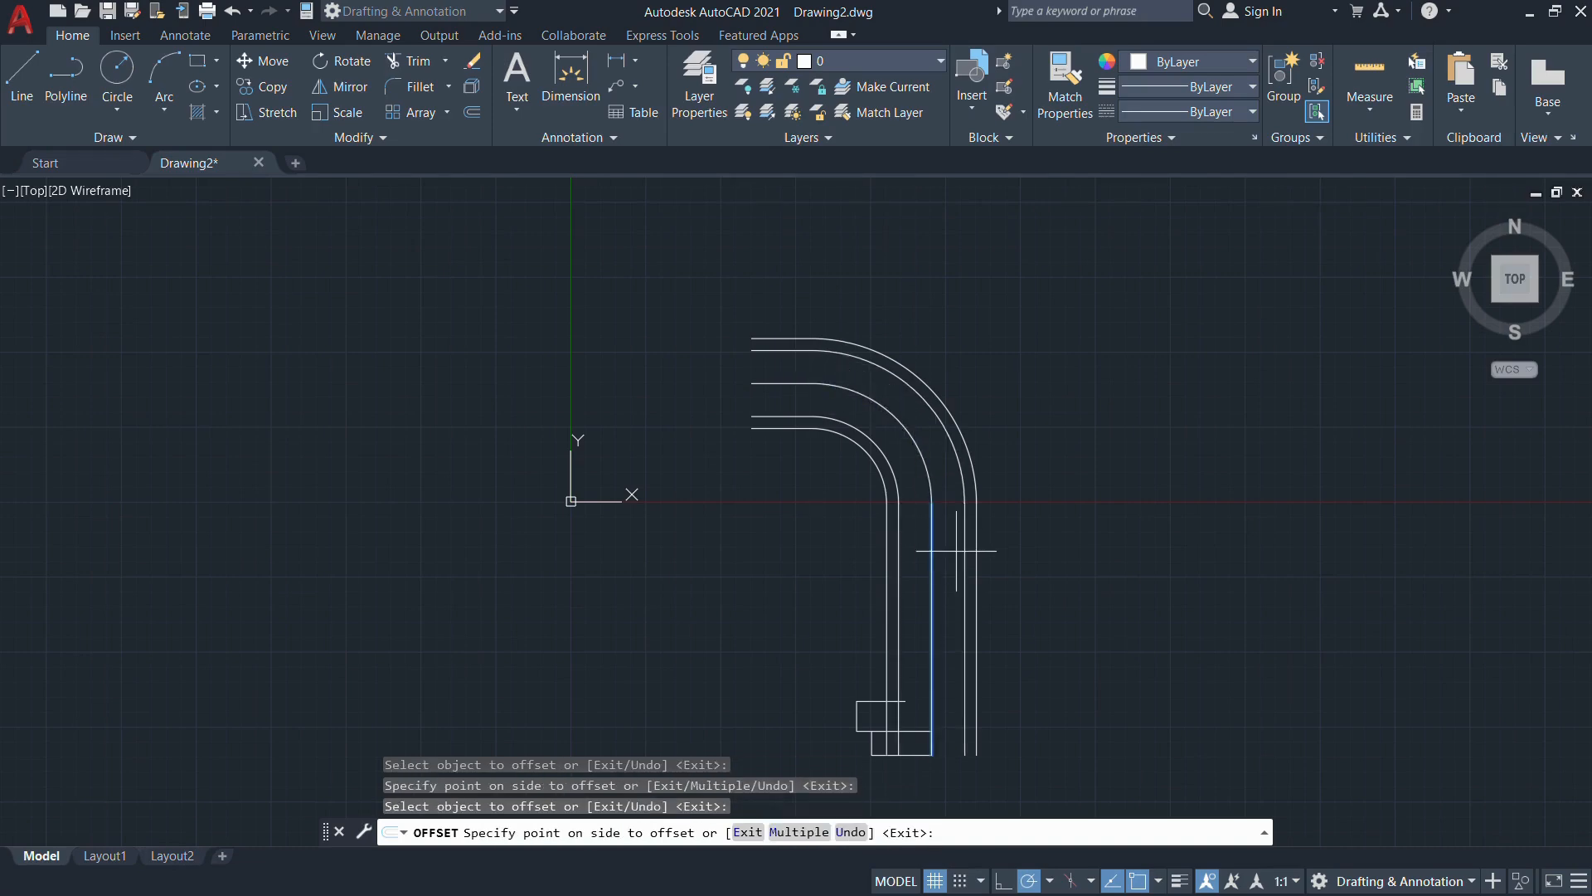
pyautogui.click(1146, 724)
pyautogui.press('Escape')
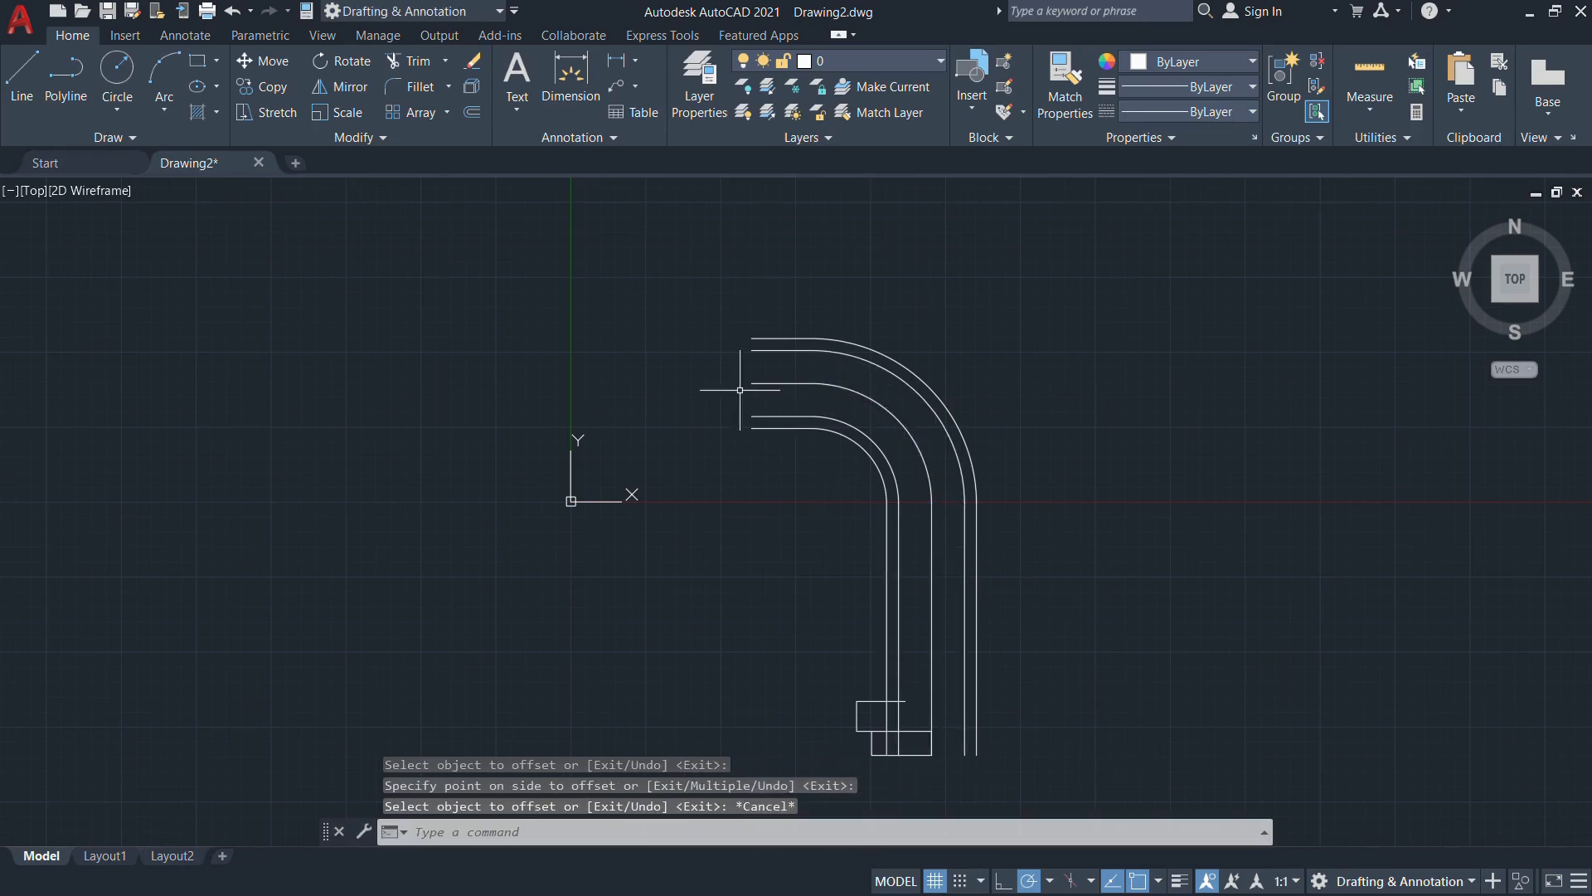
# Trim the outer wall line and the horizontal collar lines where they cross the interior of the collar section
pyautogui.scroll(6, 883, 746)
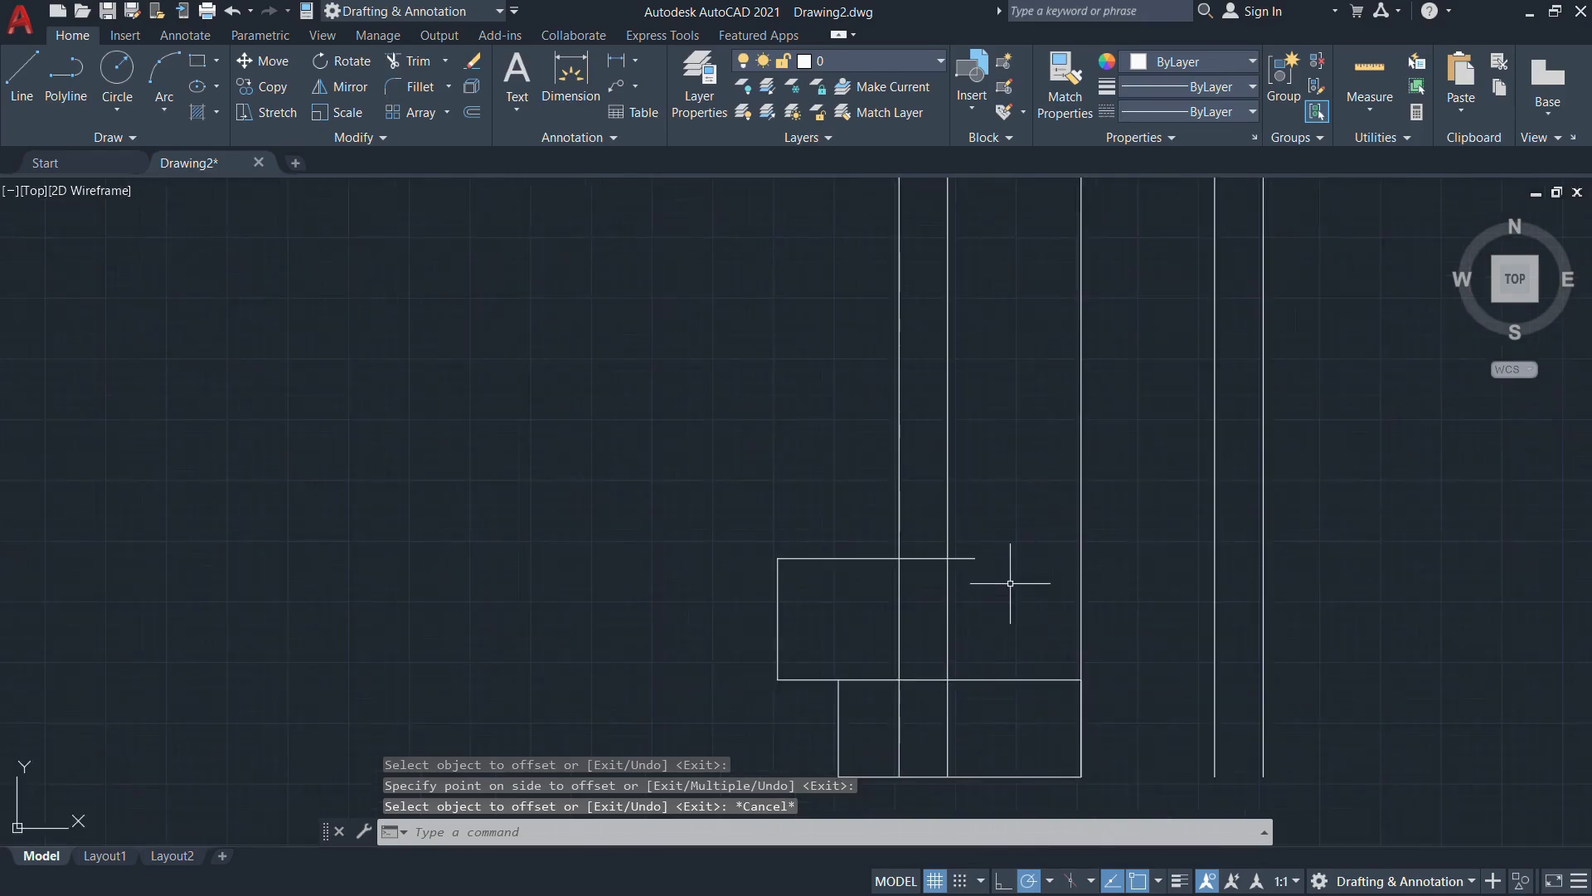
pyautogui.write('tr')
pyautogui.press('Return')
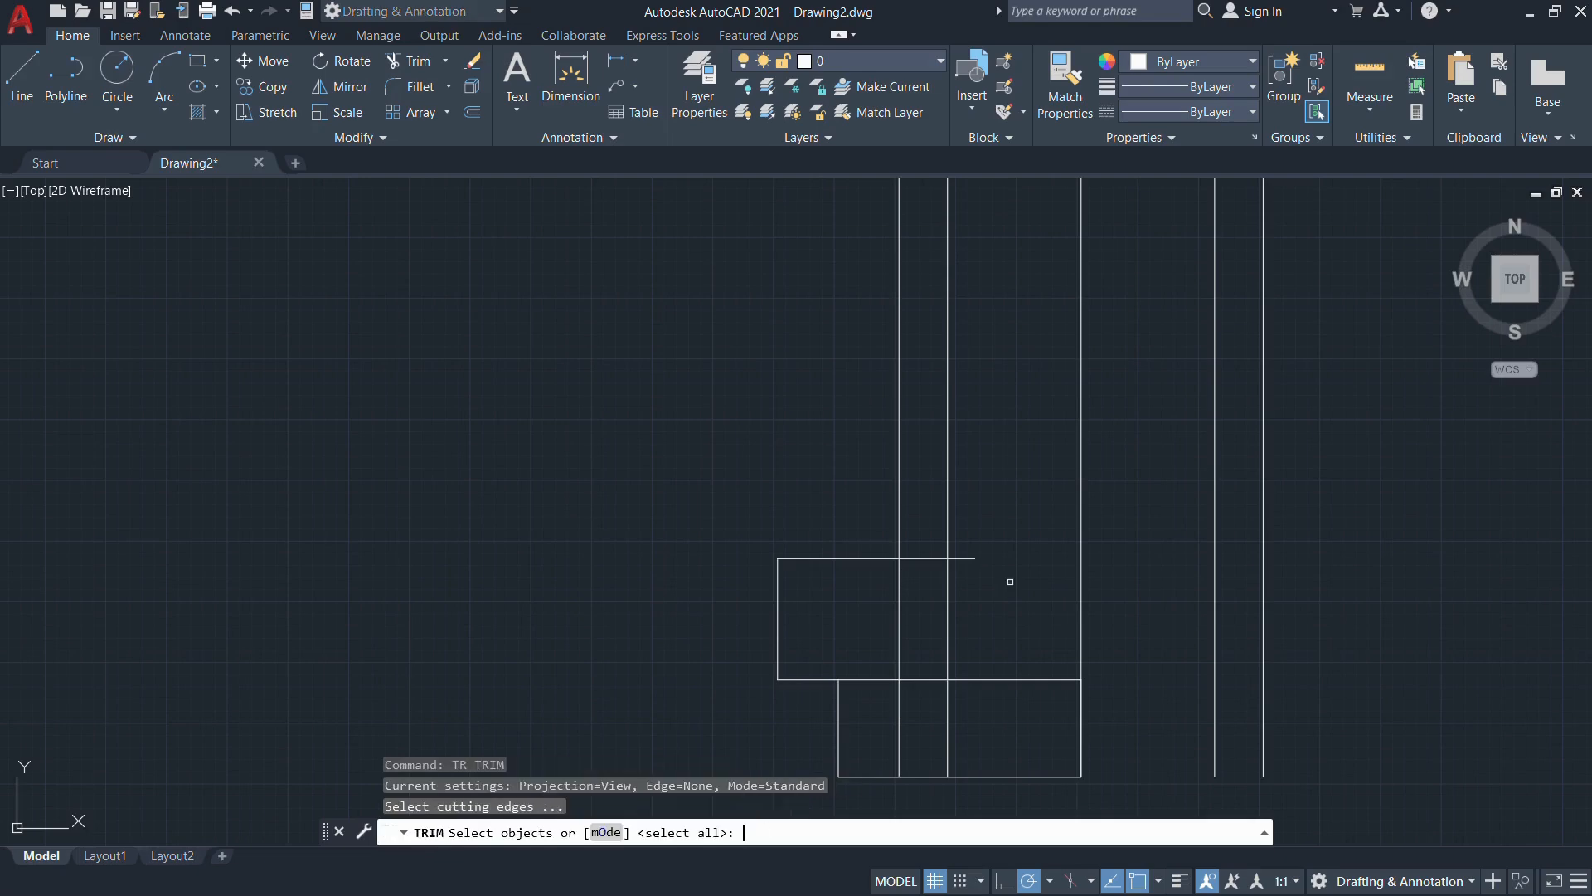
pyautogui.press('Return')
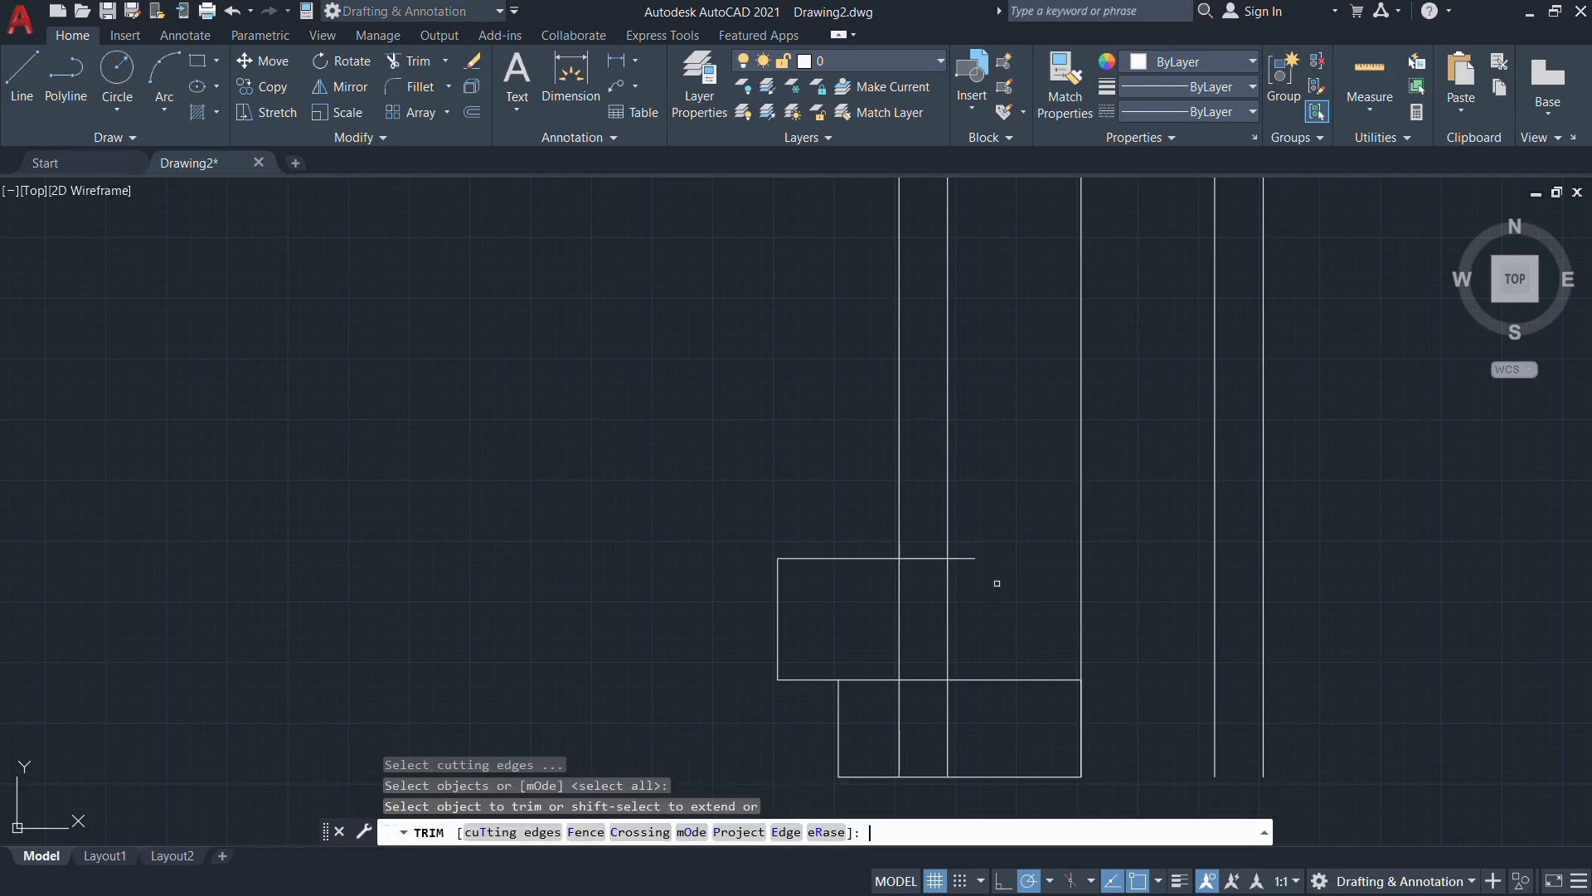
pyautogui.click(899, 614)
pyautogui.click(898, 739)
pyautogui.click(916, 681)
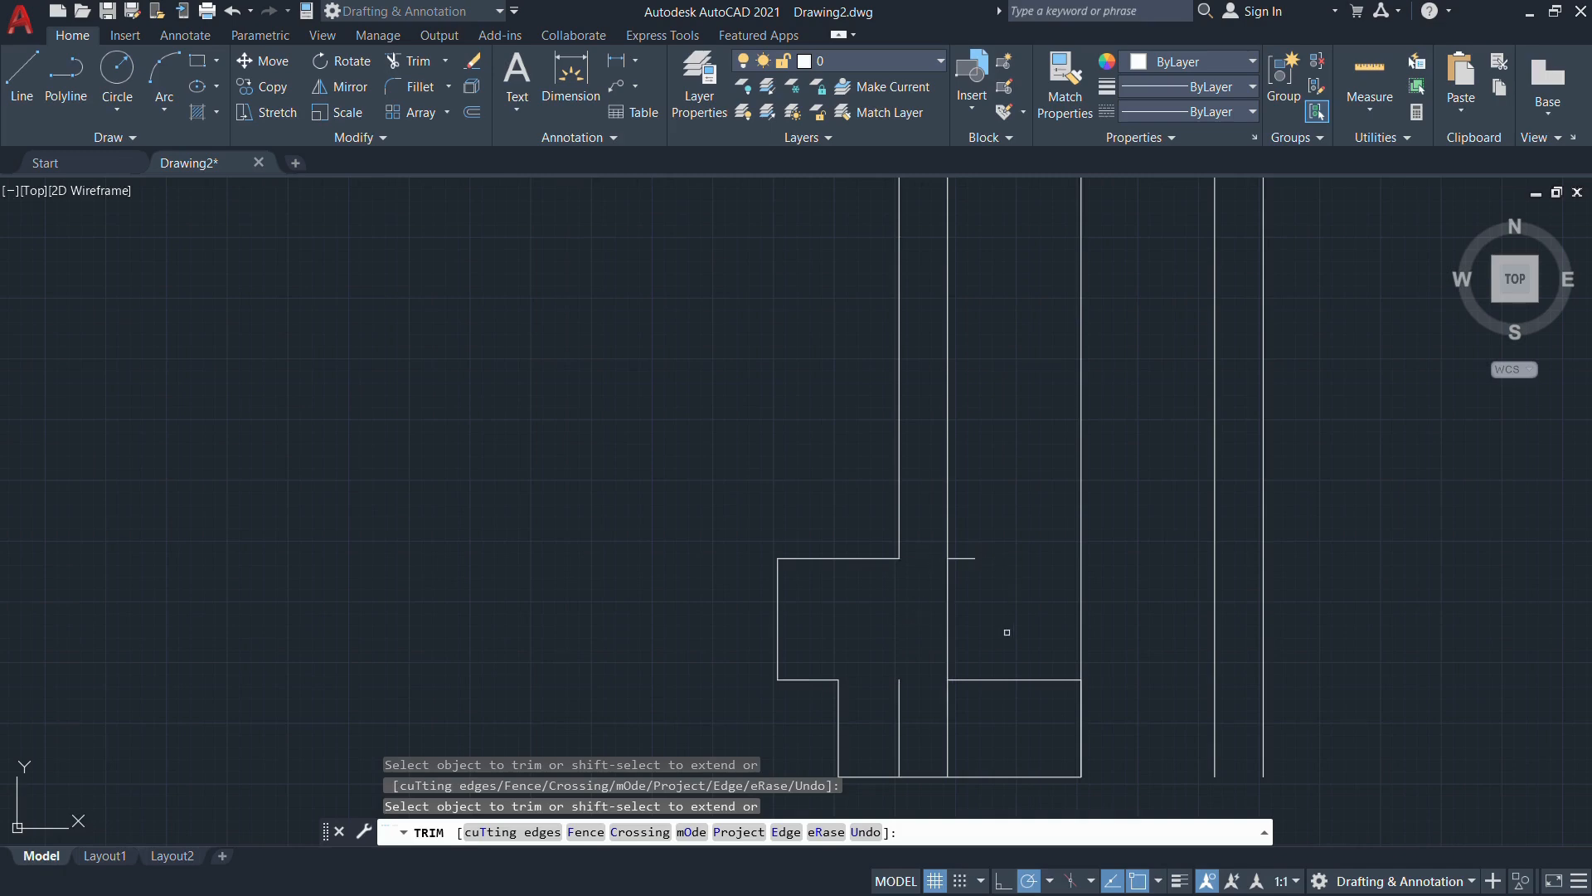
# Trim the collar's bottom line between the bore wall and the centreline, and end the Trim command
pyautogui.click(1006, 682)
pyautogui.scroll(-3, 1006, 685)
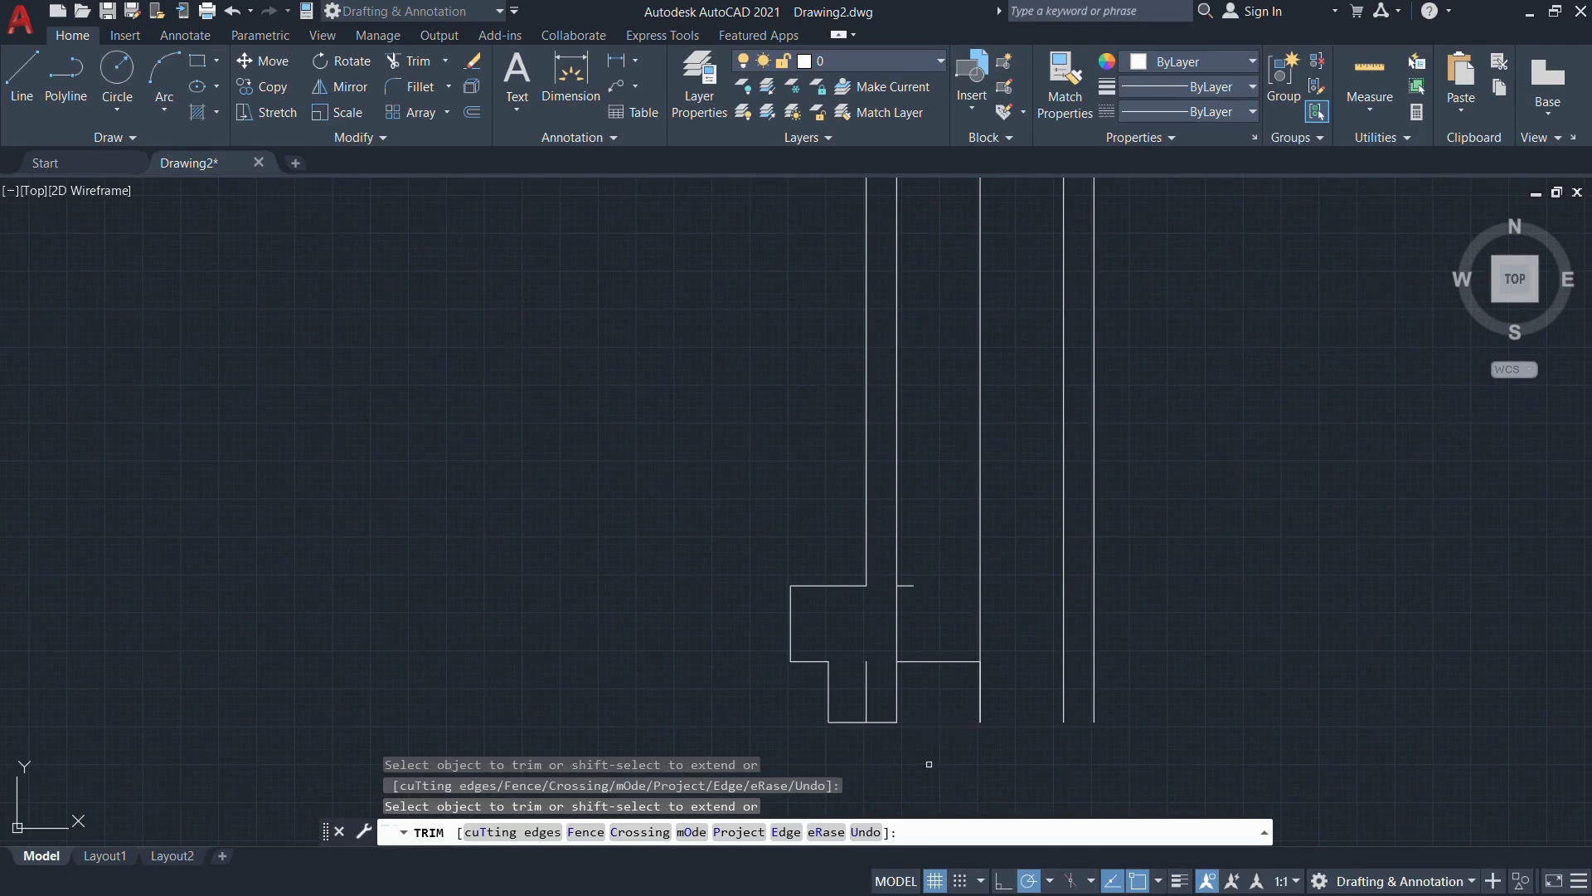
pyautogui.scroll(-2, 936, 739)
pyautogui.moveTo(987, 585)
pyautogui.mouseDown(button='middle')
pyautogui.moveTo(962, 637)
pyautogui.moveTo(903, 626)
pyautogui.moveTo(864, 655)
pyautogui.mouseUp(button='middle')
pyautogui.scroll(-2, 962, 637)
pyautogui.click(850, 726)
pyautogui.press('Escape')
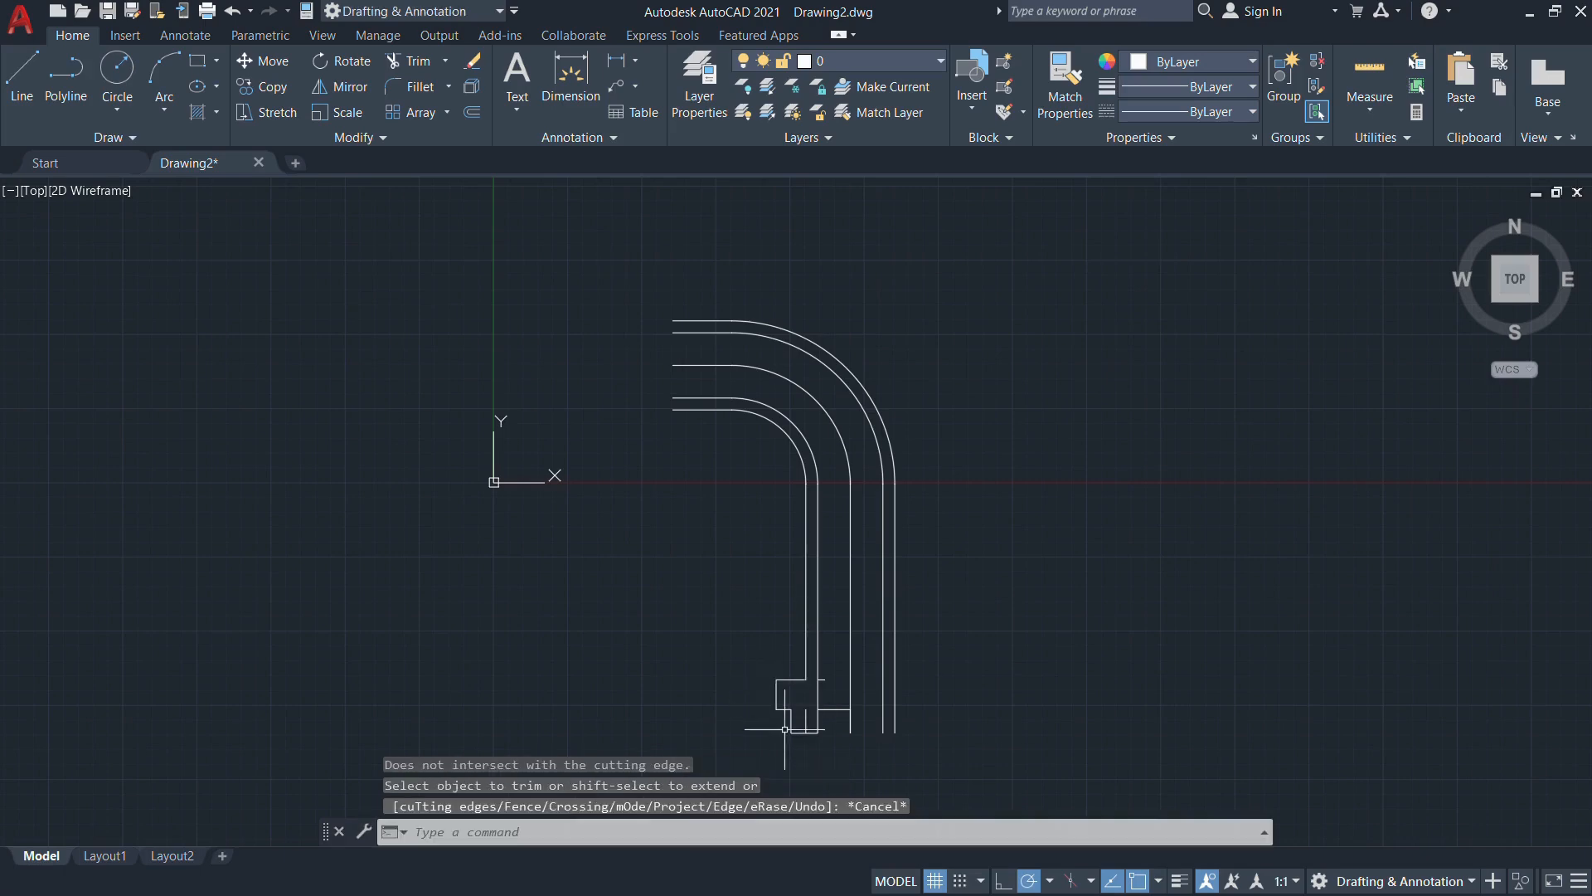
# Delete the leftover vertical segment inside the collar and the two stray horizontal segments between the bore wall and the centreline
pyautogui.scroll(4, 791, 731)
pyautogui.click(828, 701)
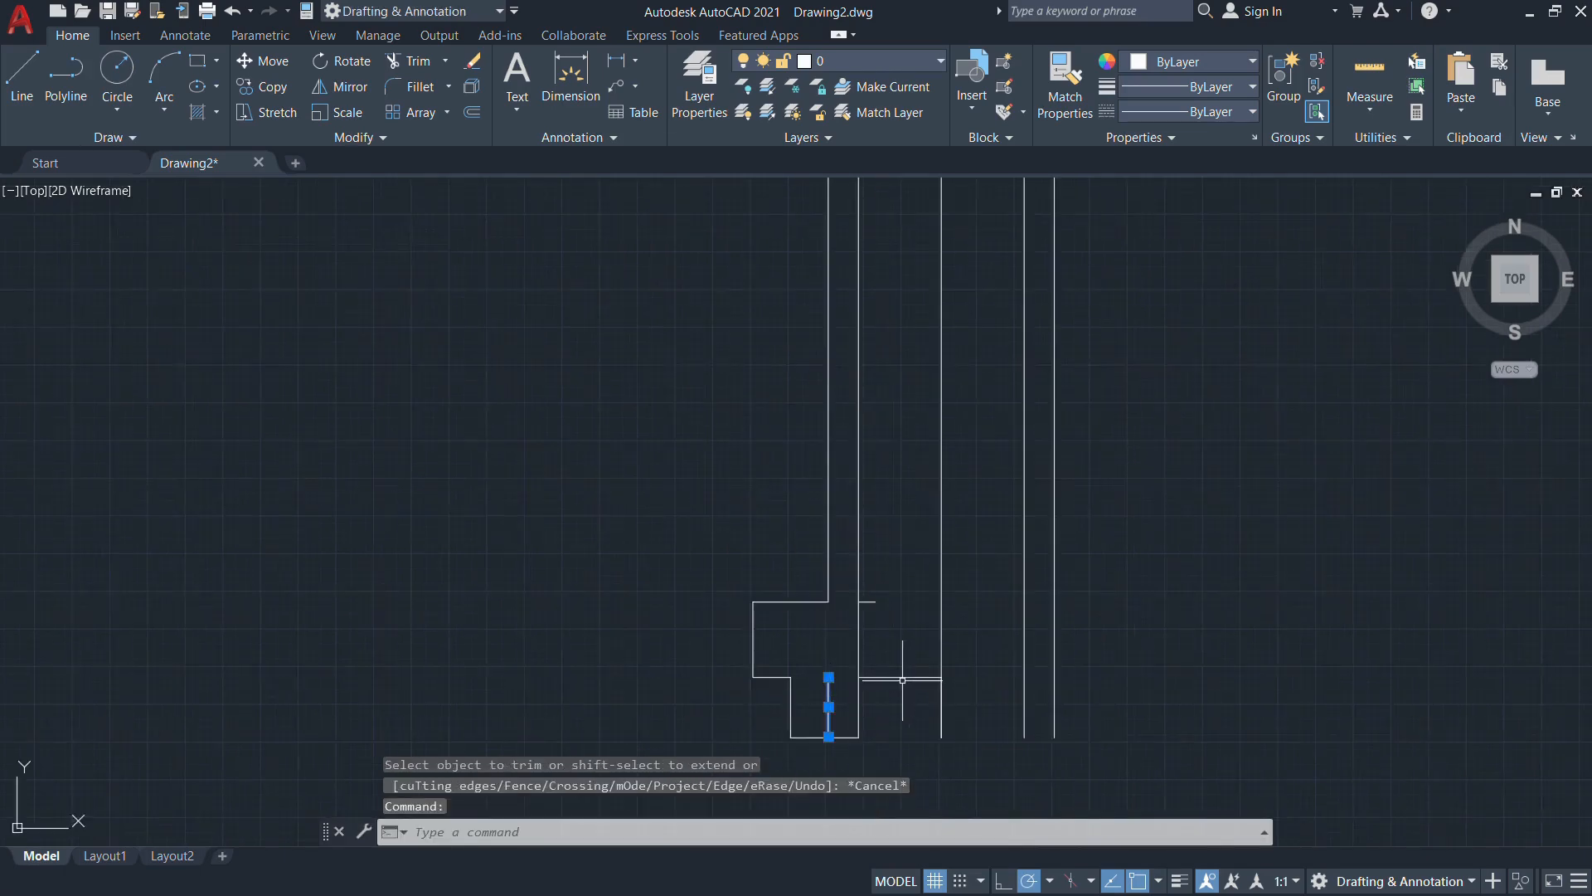
pyautogui.click(927, 677)
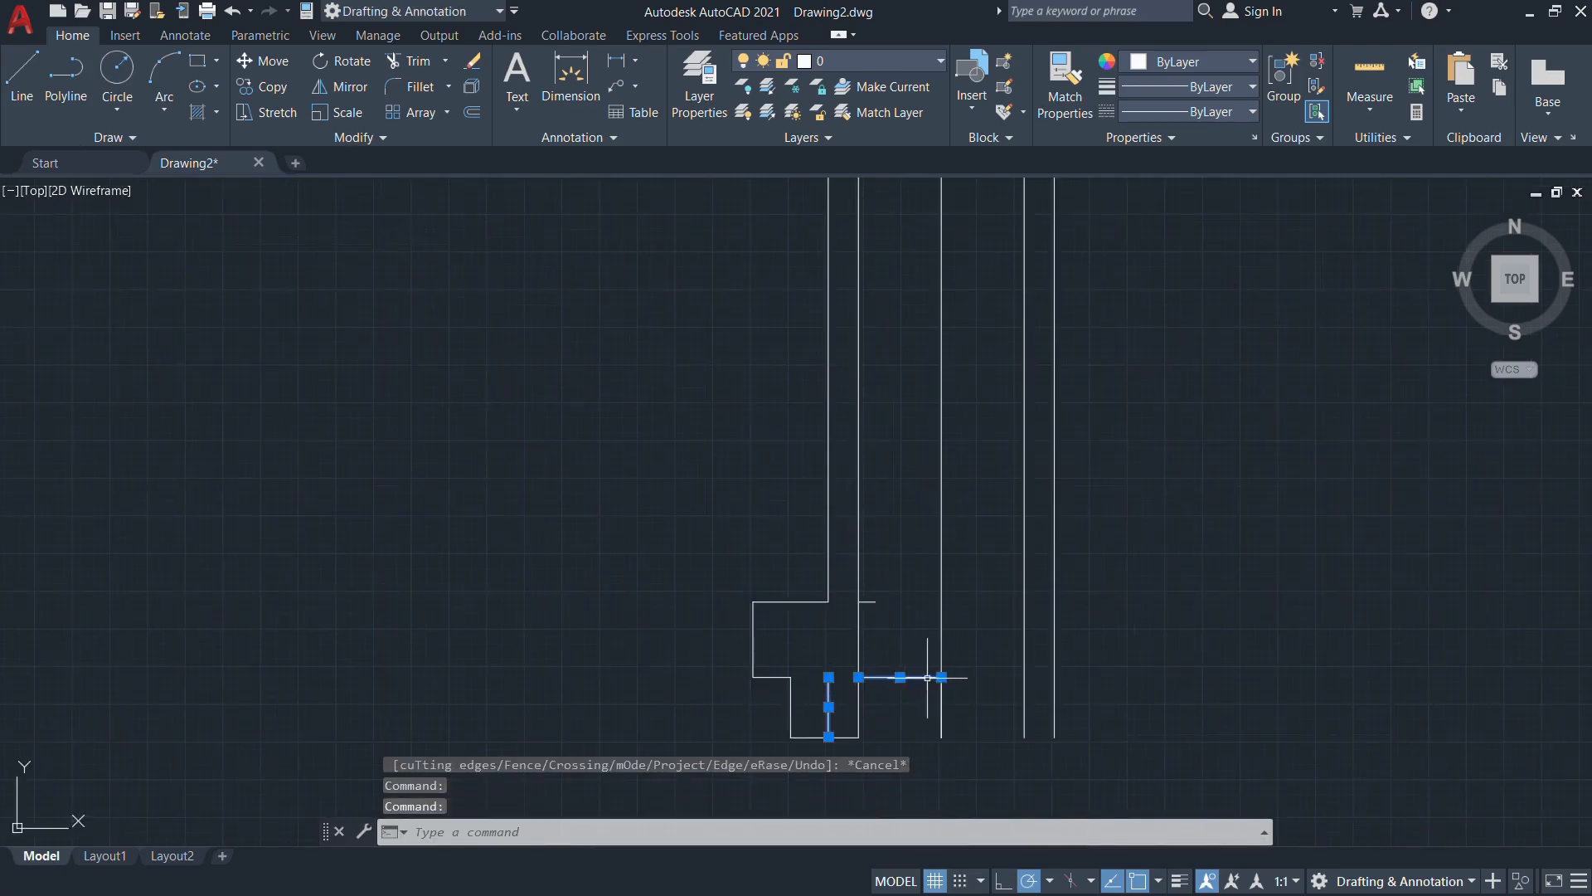
pyautogui.click(869, 601)
pyautogui.press('Delete')
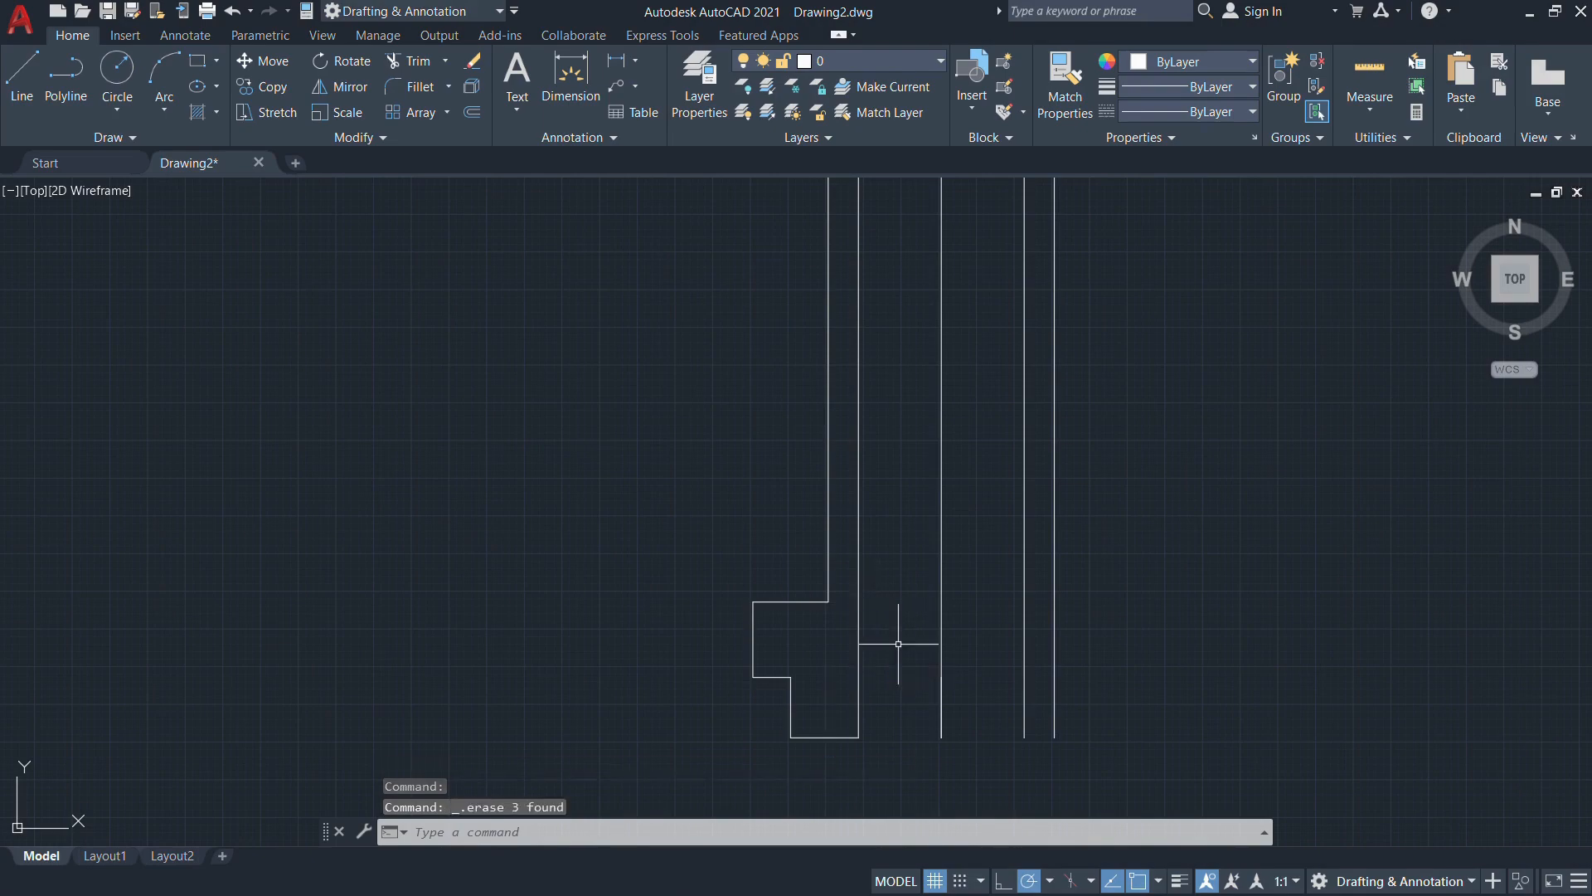
# Mirror the five collar profile lines about the vertical centreline, keeping the source objects
pyautogui.scroll(-2, 898, 643)
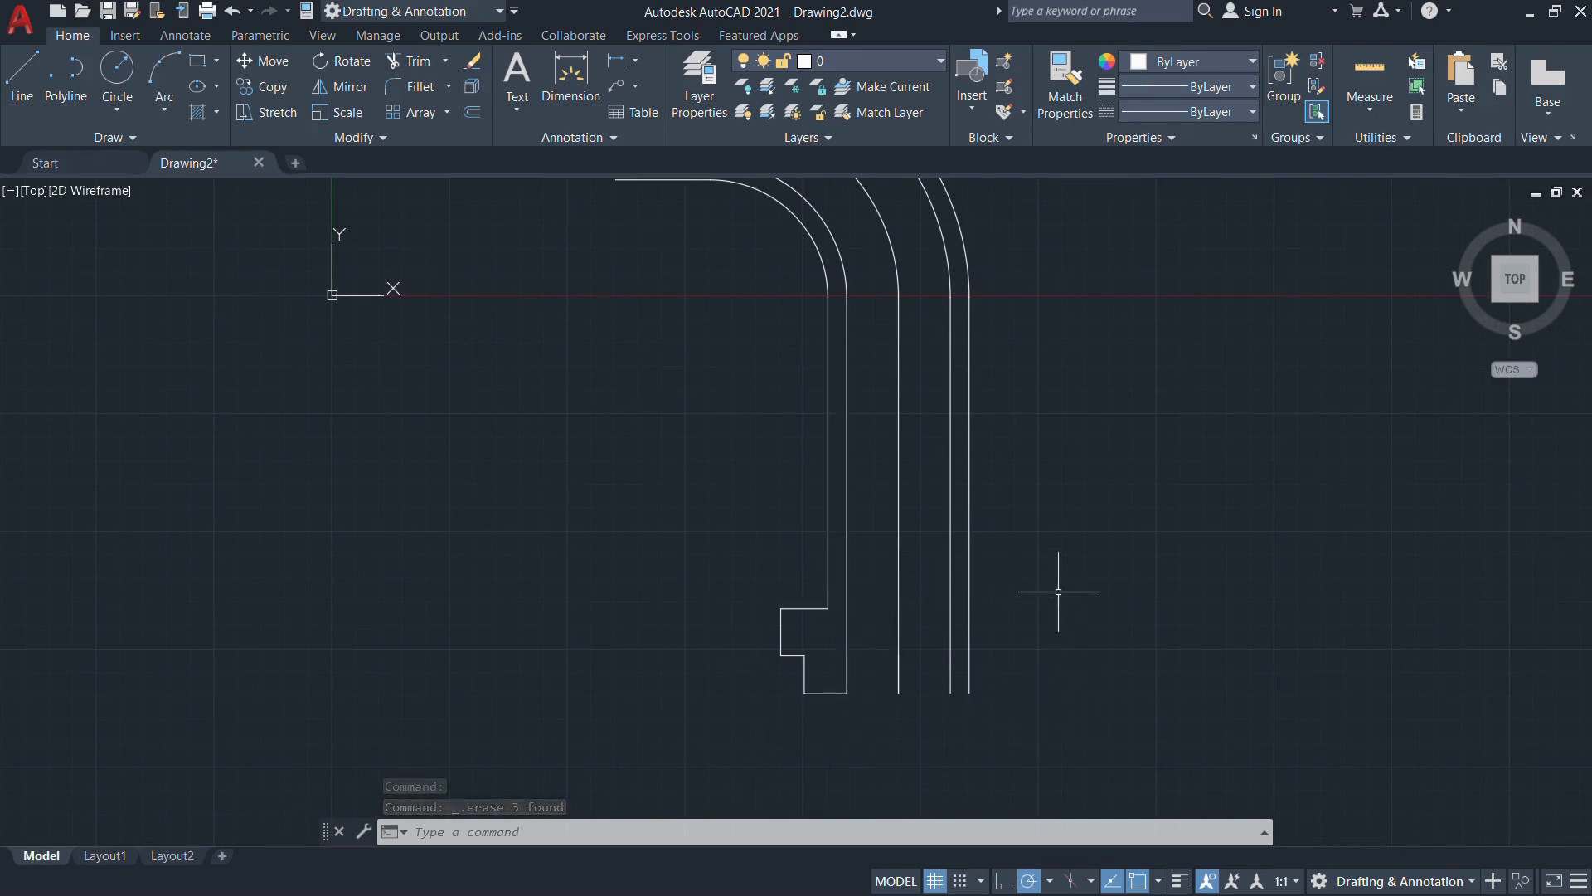
pyautogui.write('mi')
pyautogui.press('Return')
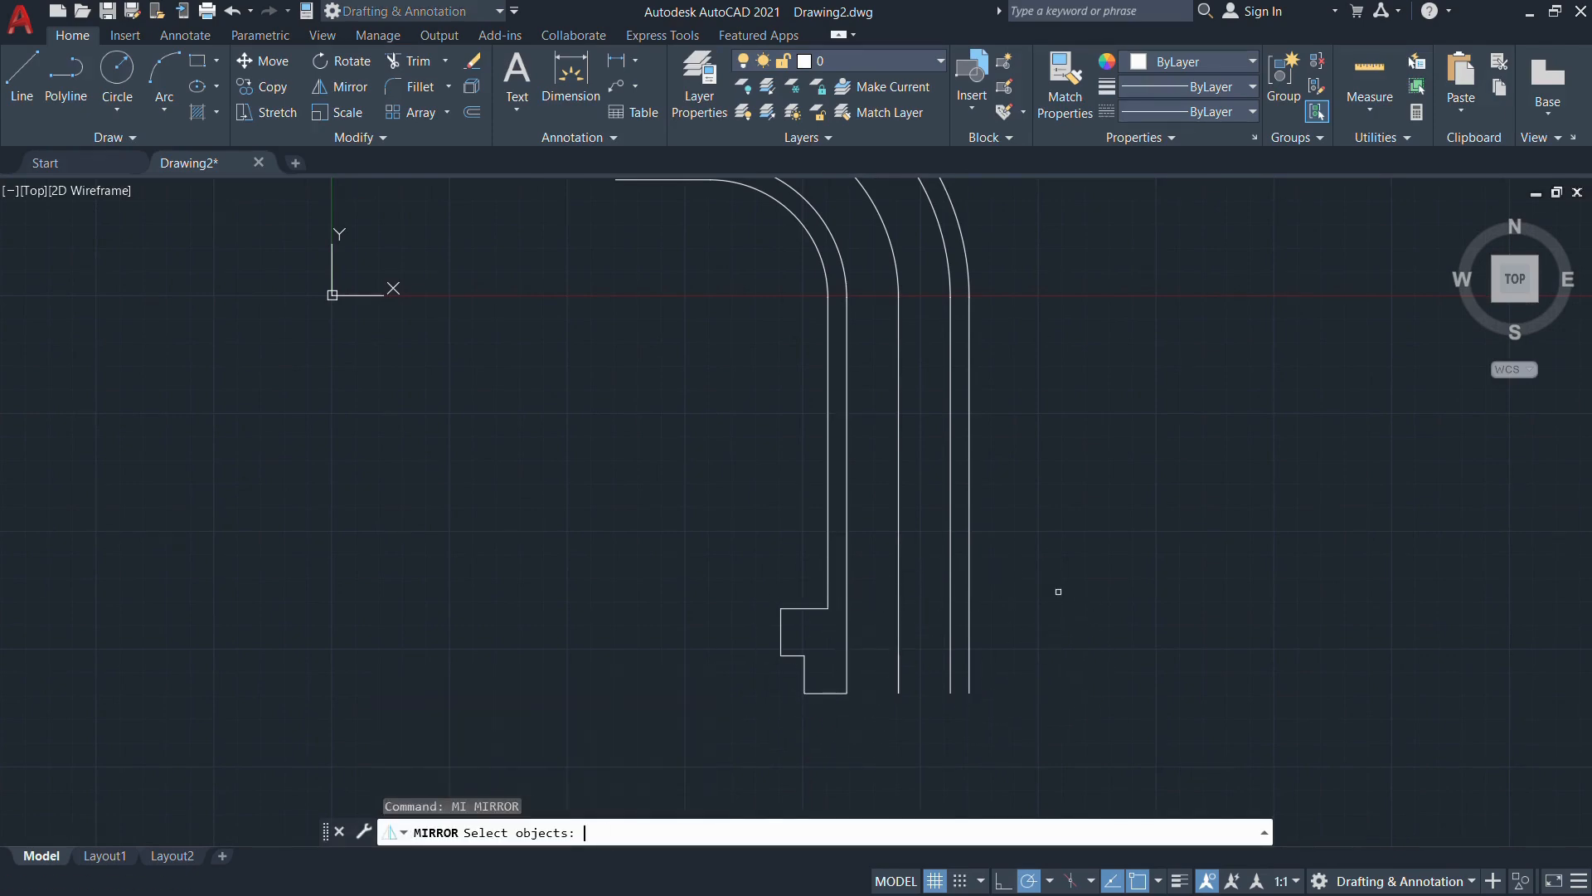
pyautogui.click(828, 692)
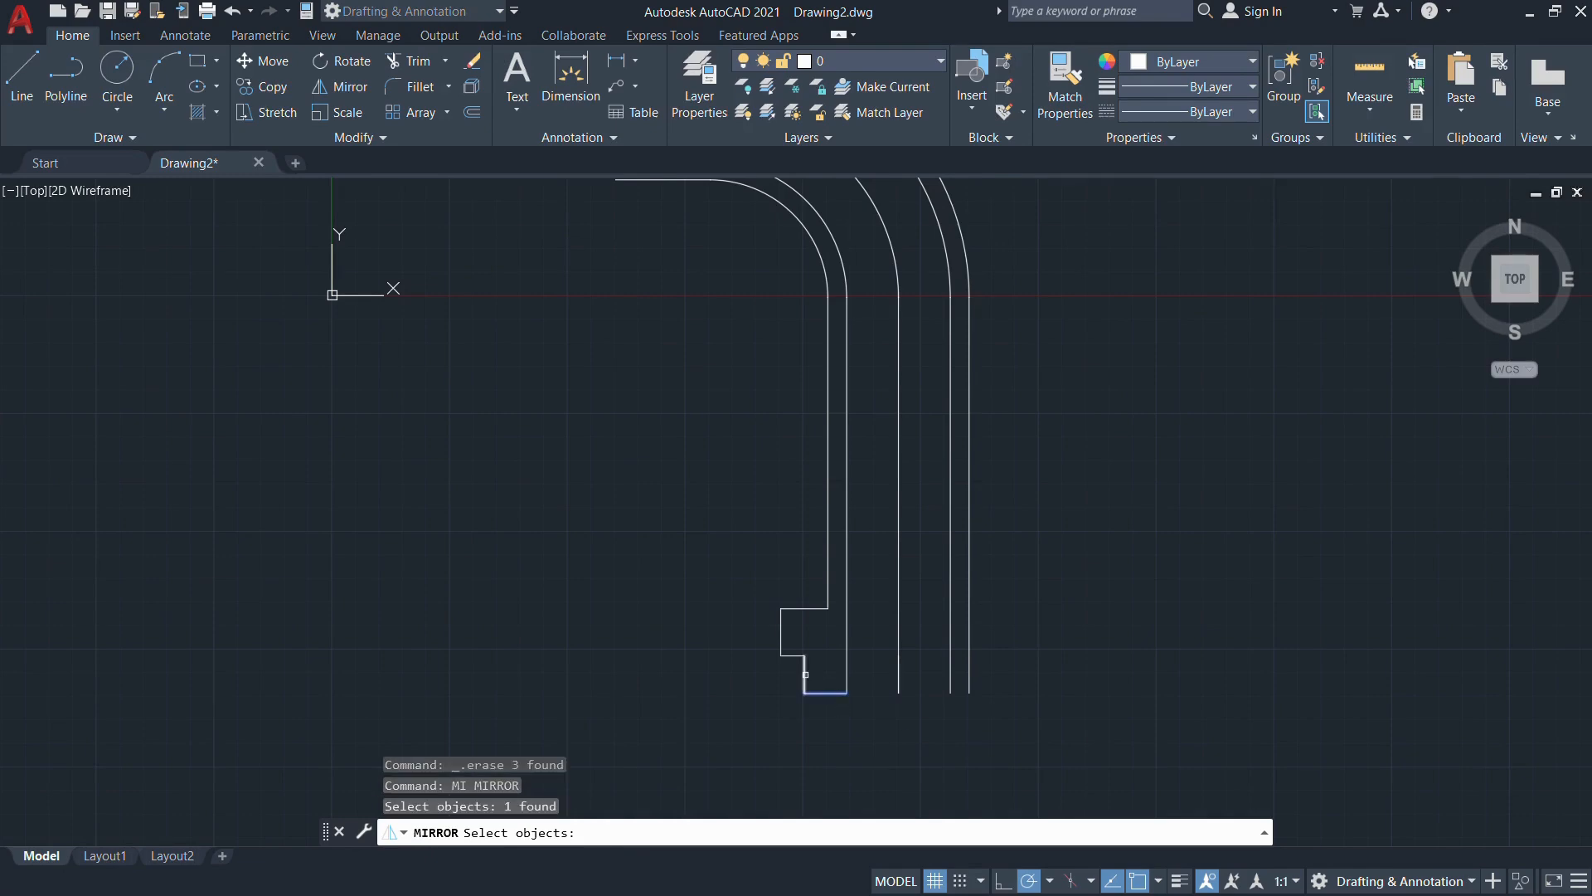
pyautogui.click(805, 672)
pyautogui.click(798, 655)
pyautogui.click(781, 641)
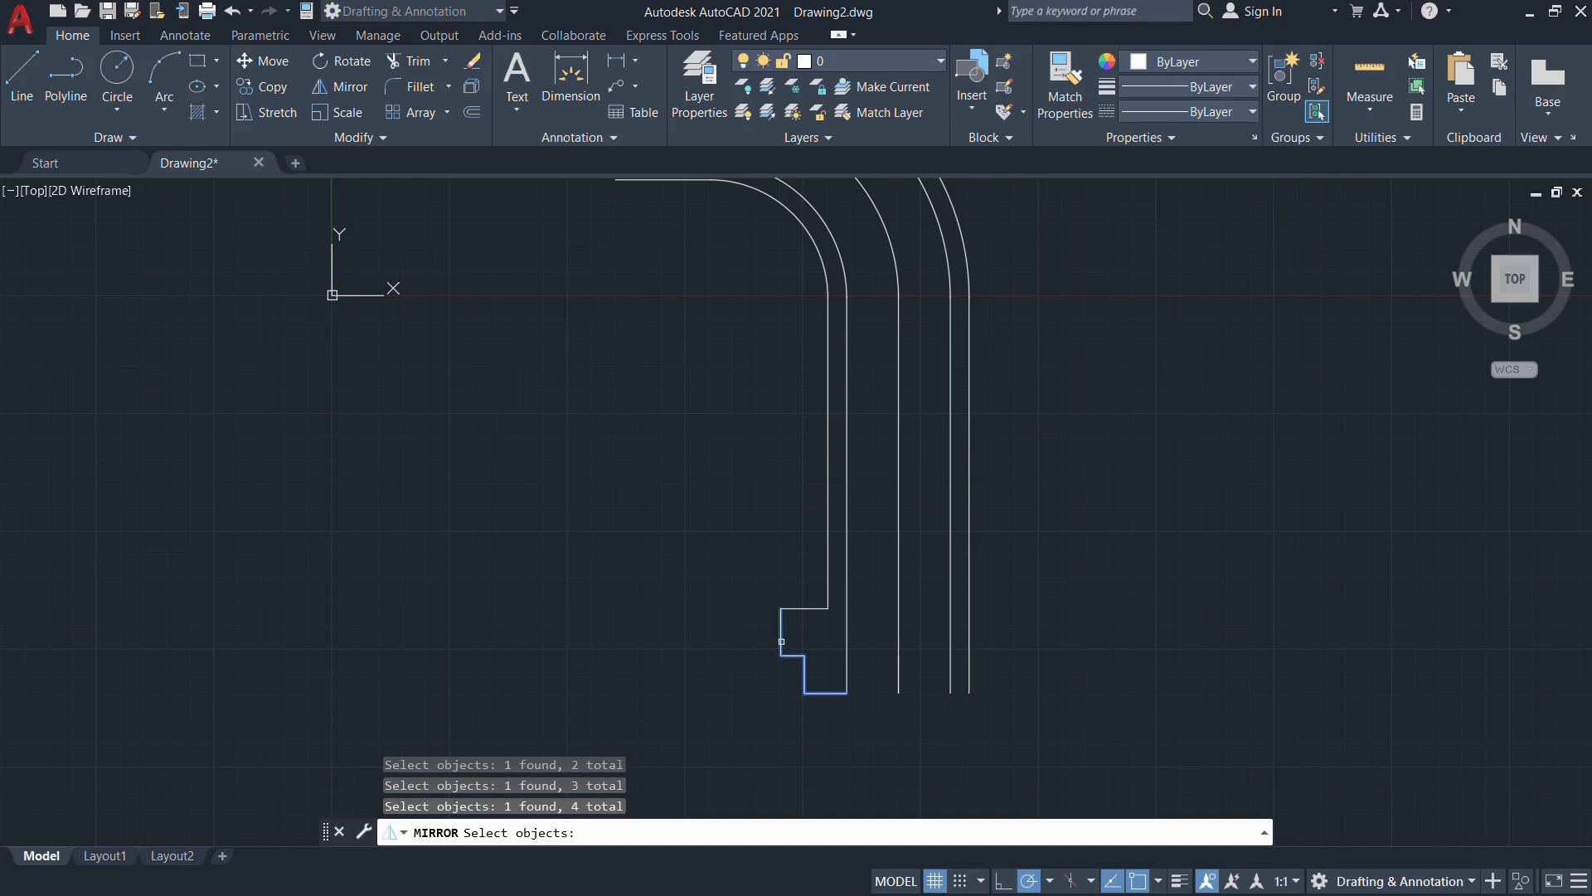
pyautogui.click(798, 610)
pyautogui.press('Return')
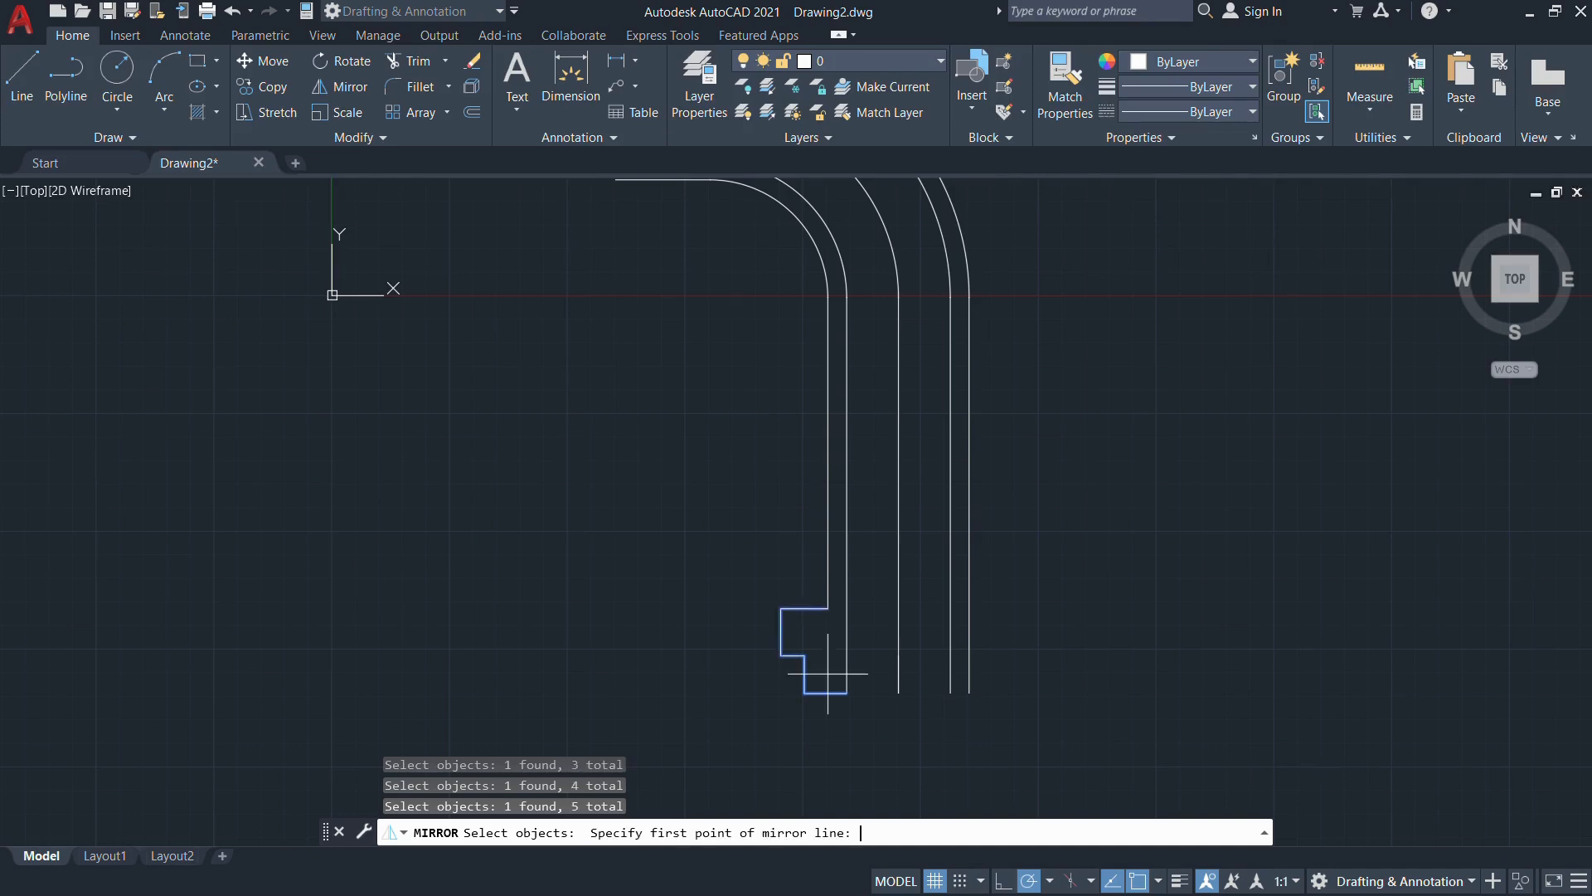
pyautogui.click(899, 692)
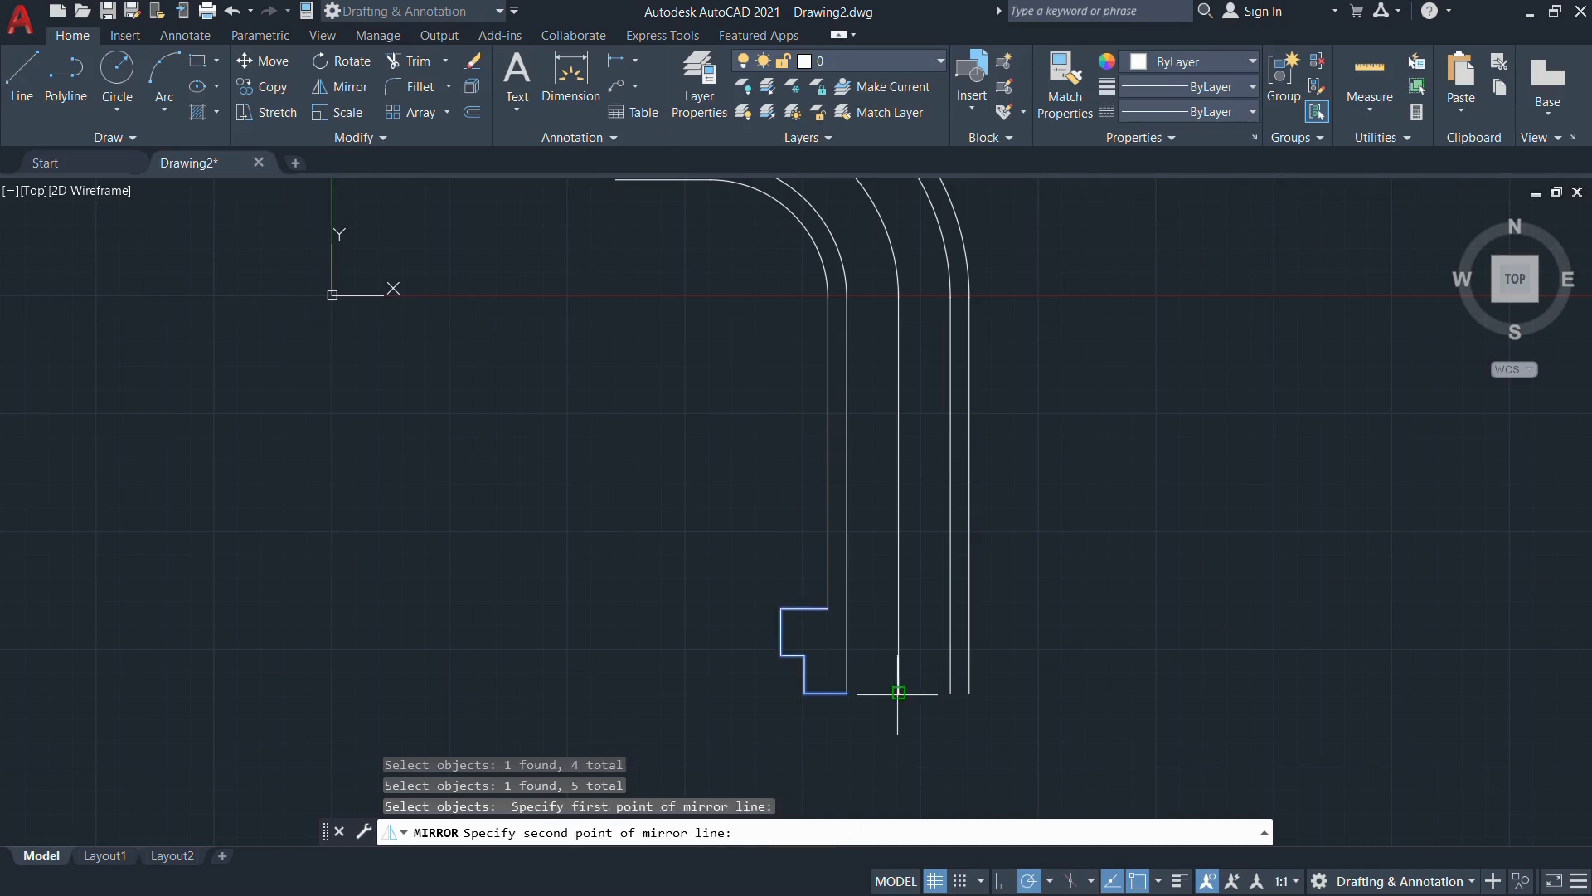
pyautogui.click(896, 538)
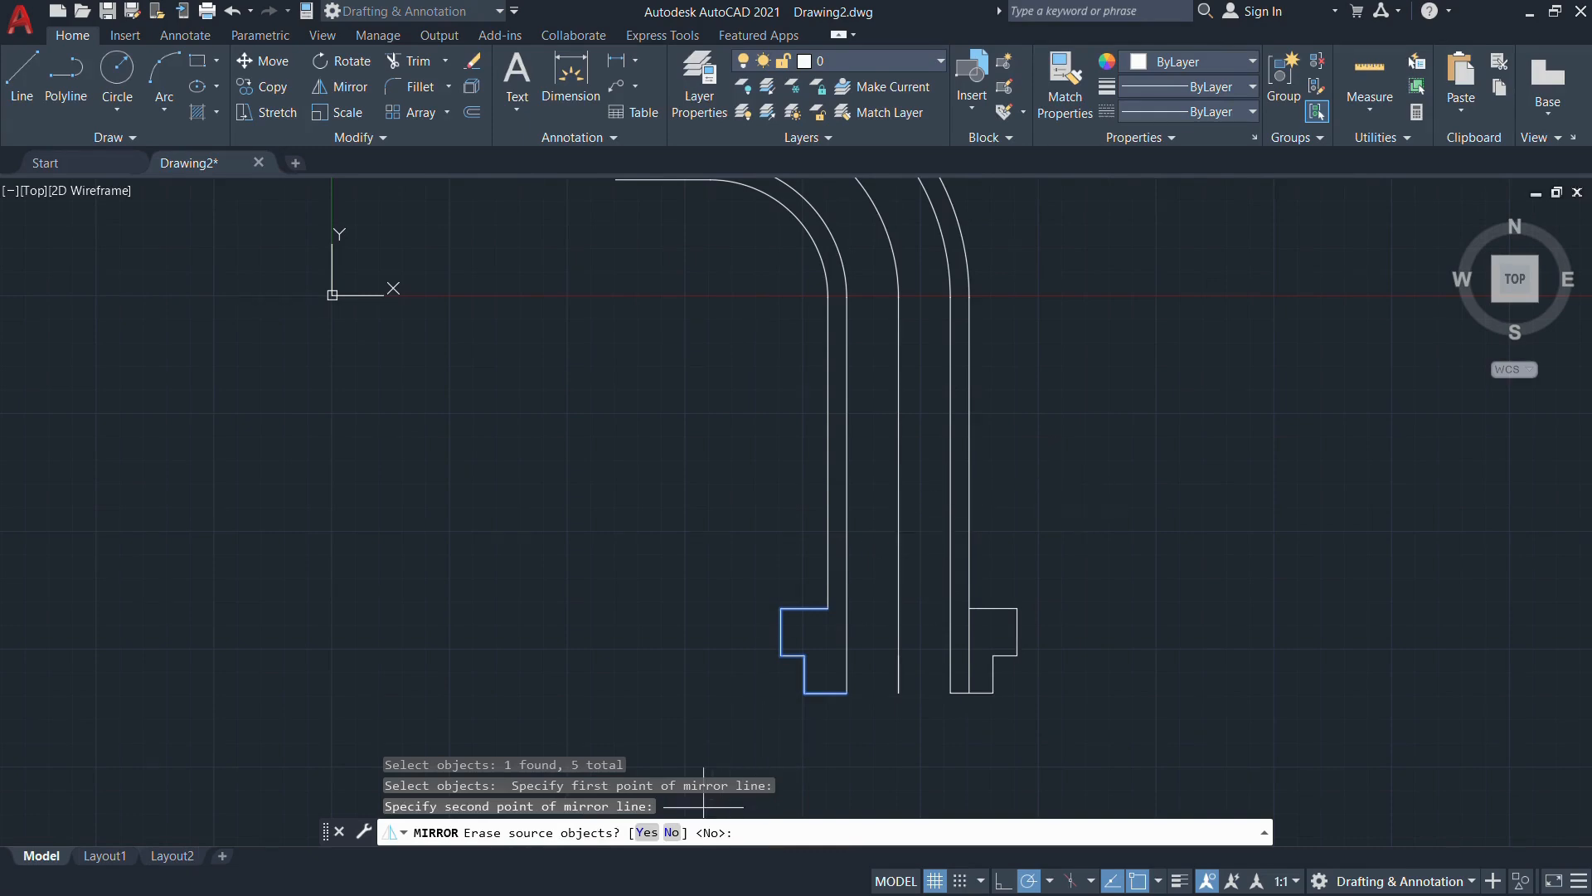
pyautogui.click(672, 832)
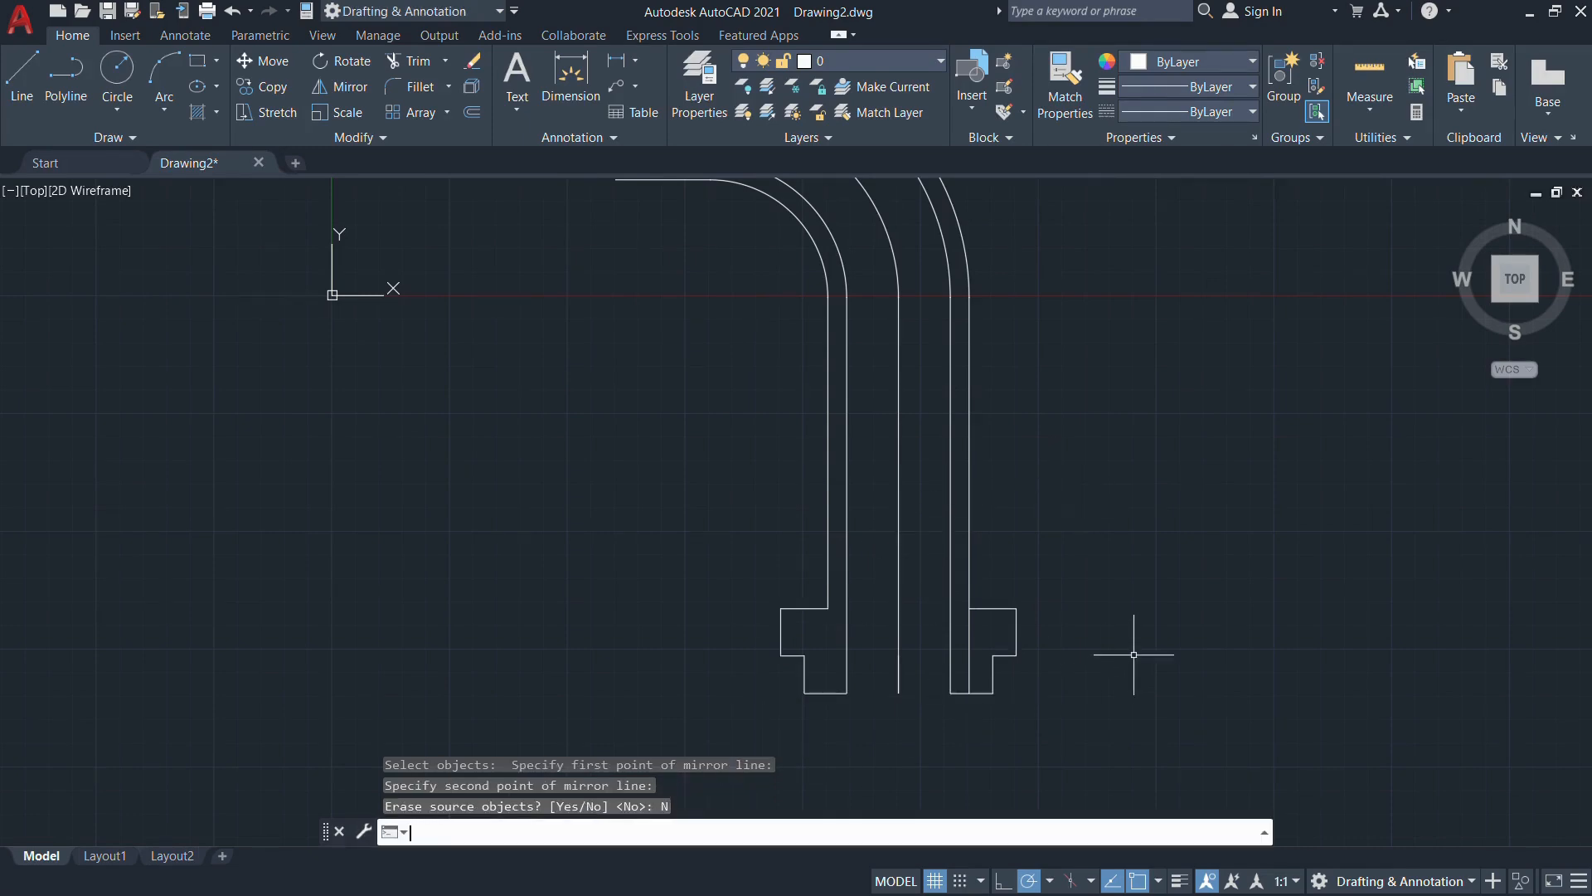
# Trim the outer pipe wall line inside the mirrored collar, and end the Trim command
pyautogui.write('tr')
pyautogui.press('Return')
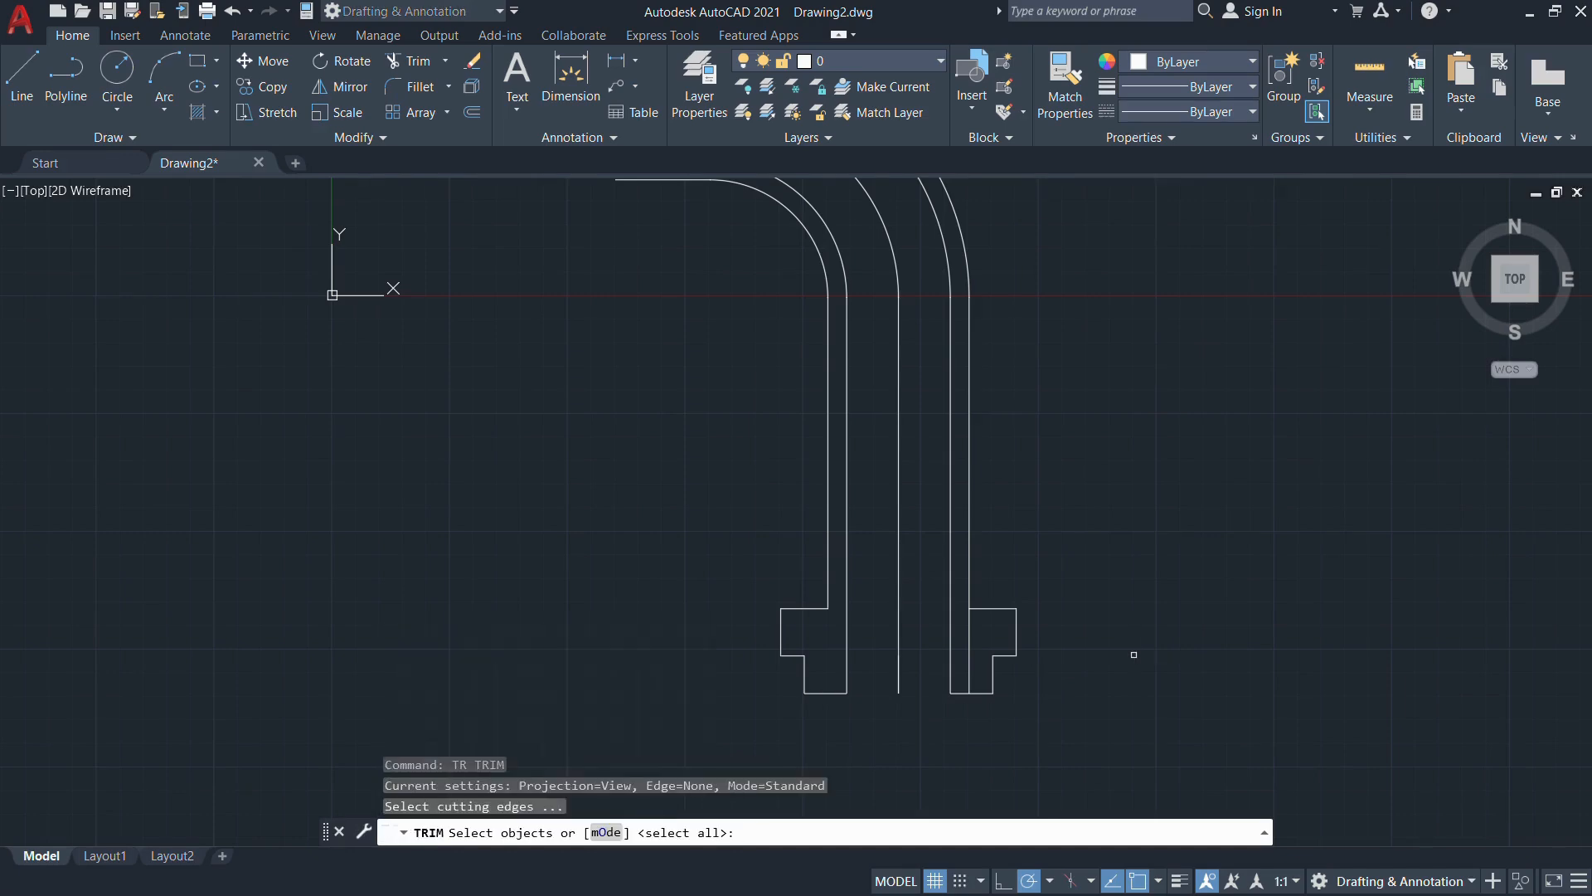
pyautogui.press('Return')
pyautogui.click(969, 655)
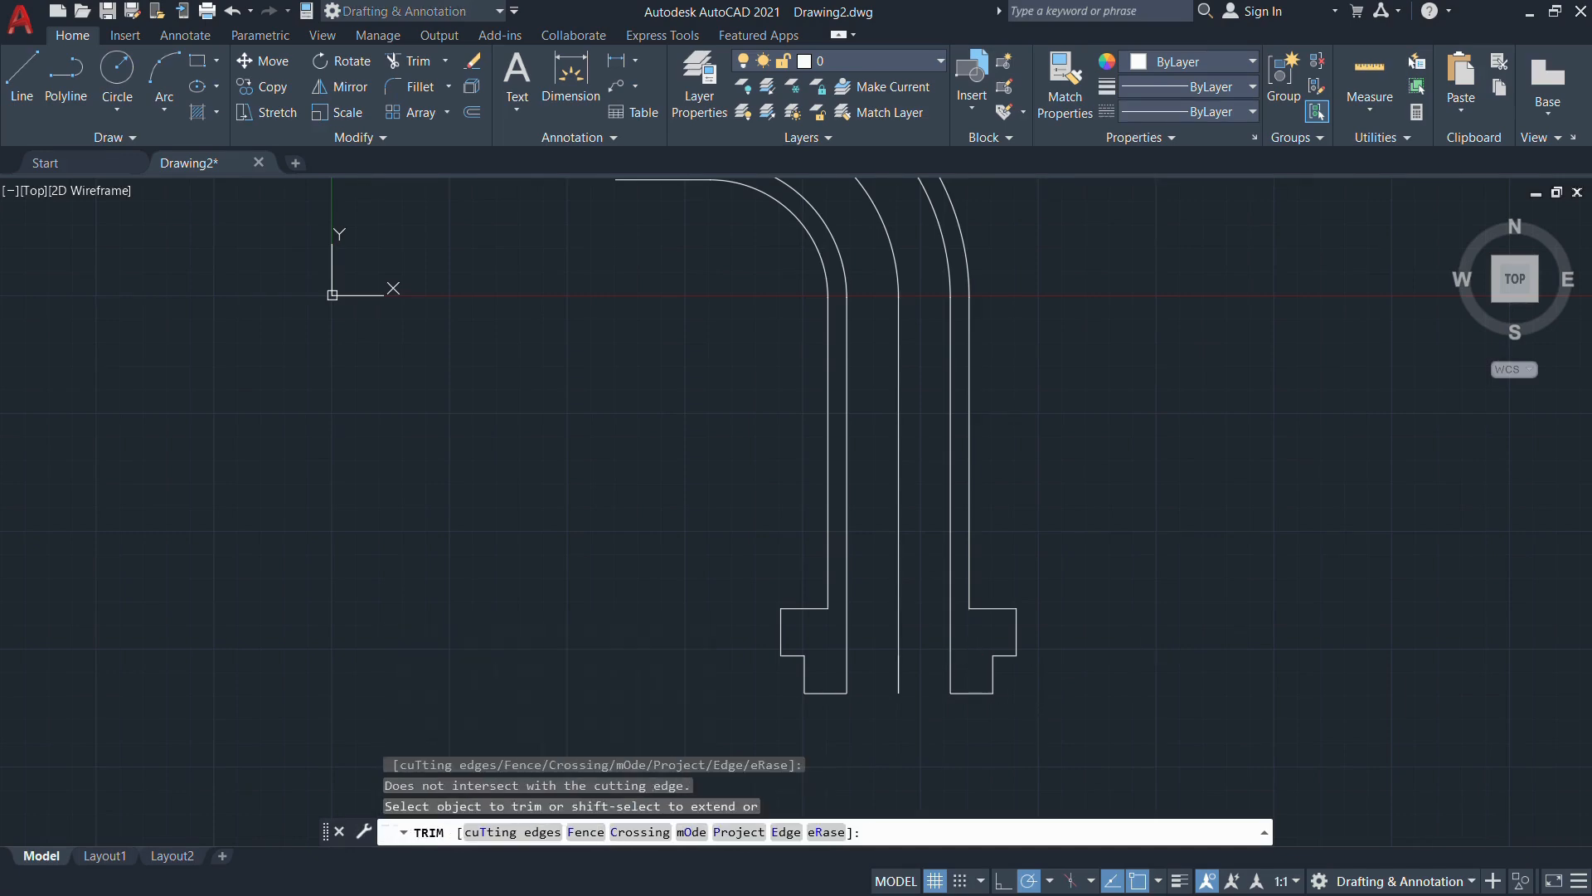
pyautogui.scroll(-2, 999, 607)
pyautogui.click(1000, 607)
pyautogui.moveTo(1020, 461); pyautogui.dragTo(990, 558, button='middle')
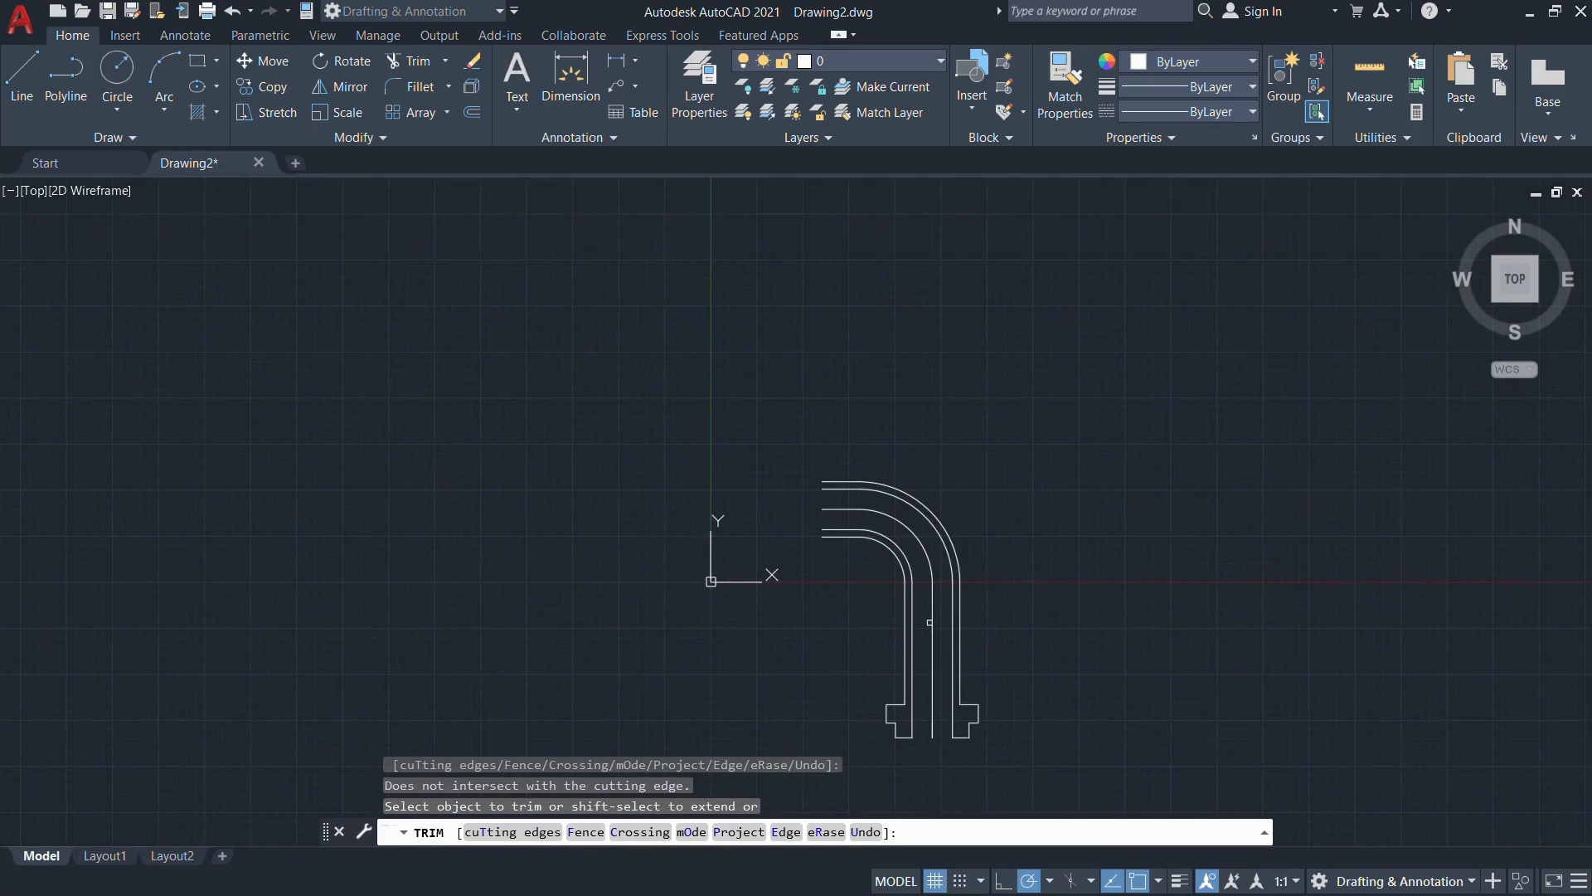
pyautogui.scroll(1, 905, 693)
pyautogui.press('Escape')
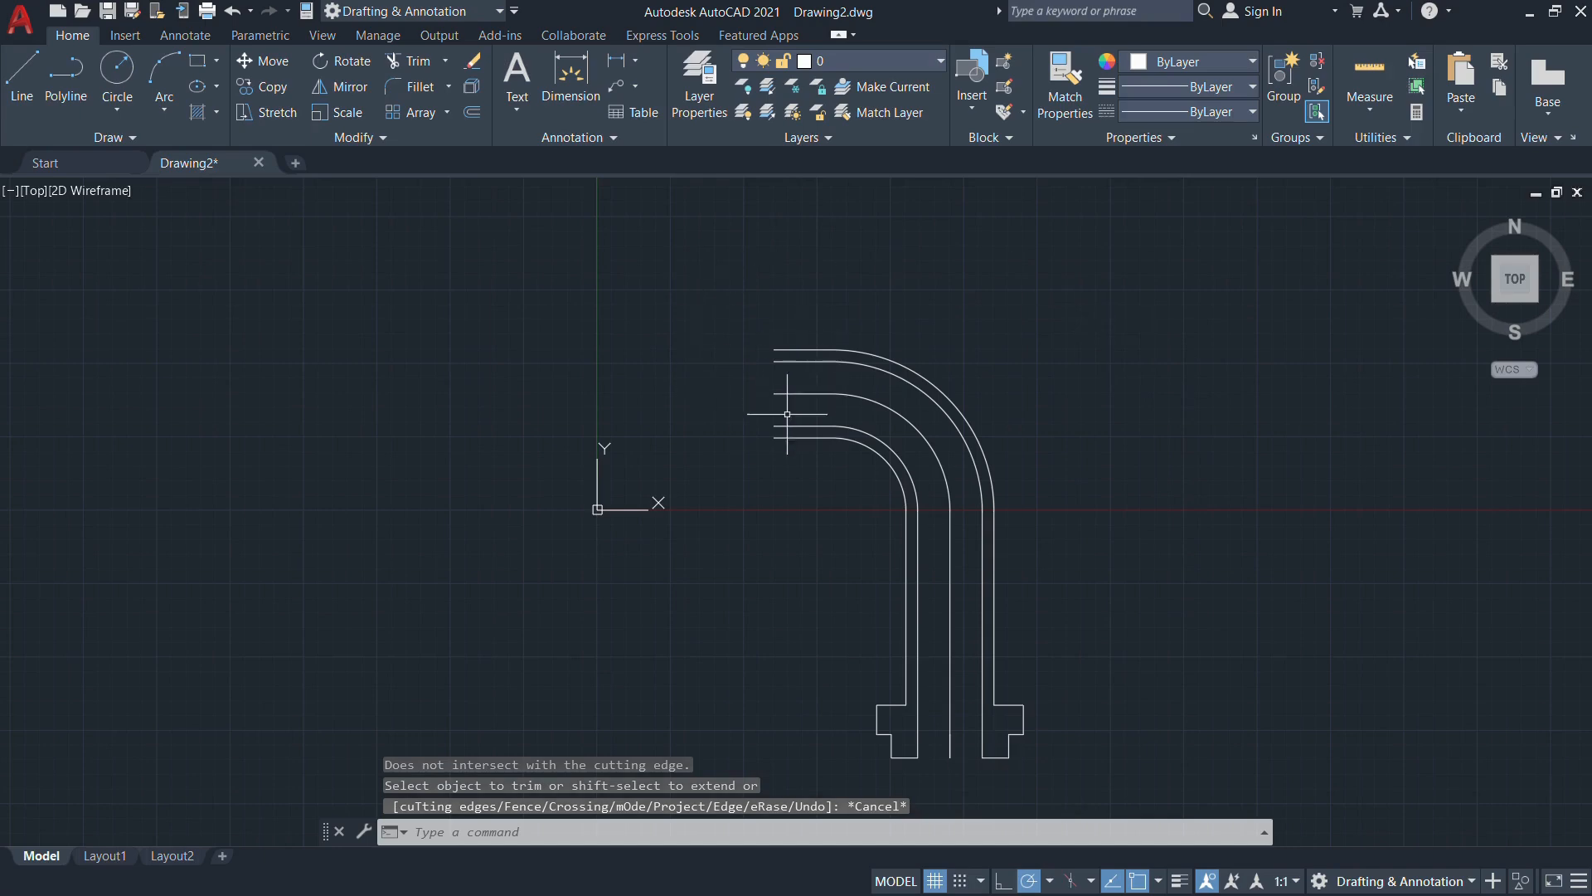
# Draw a 13 mm line straight down from the open end of the pipe's horizontal centreline, checking the flange size in the reference drawing
pyautogui.scroll(2, 784, 411)
pyautogui.write('L')
pyautogui.press('Return')
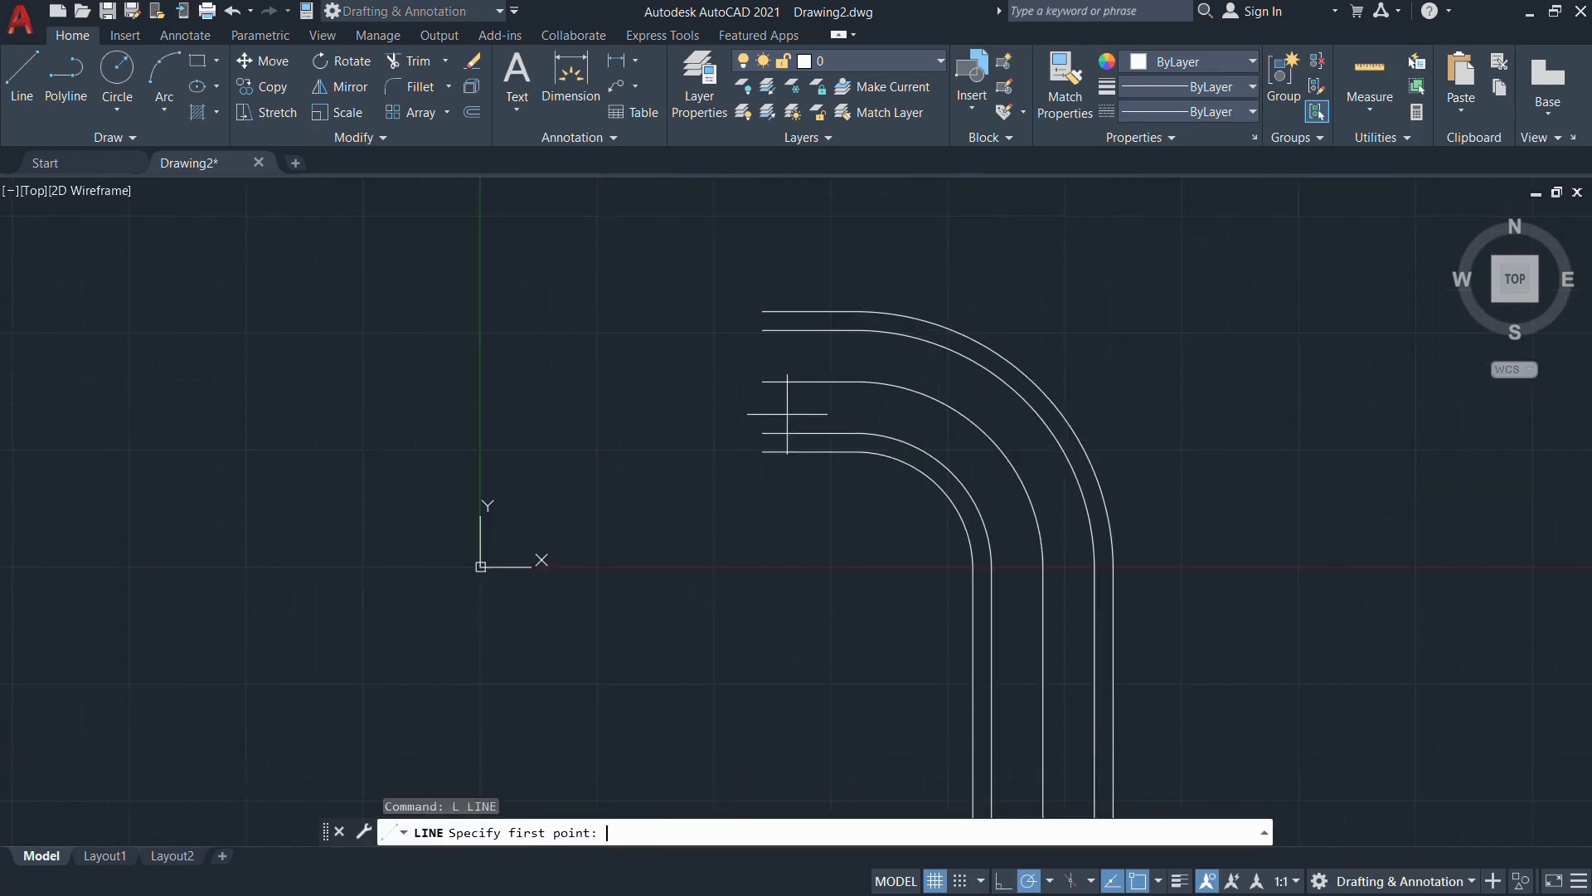
pyautogui.click(763, 382)
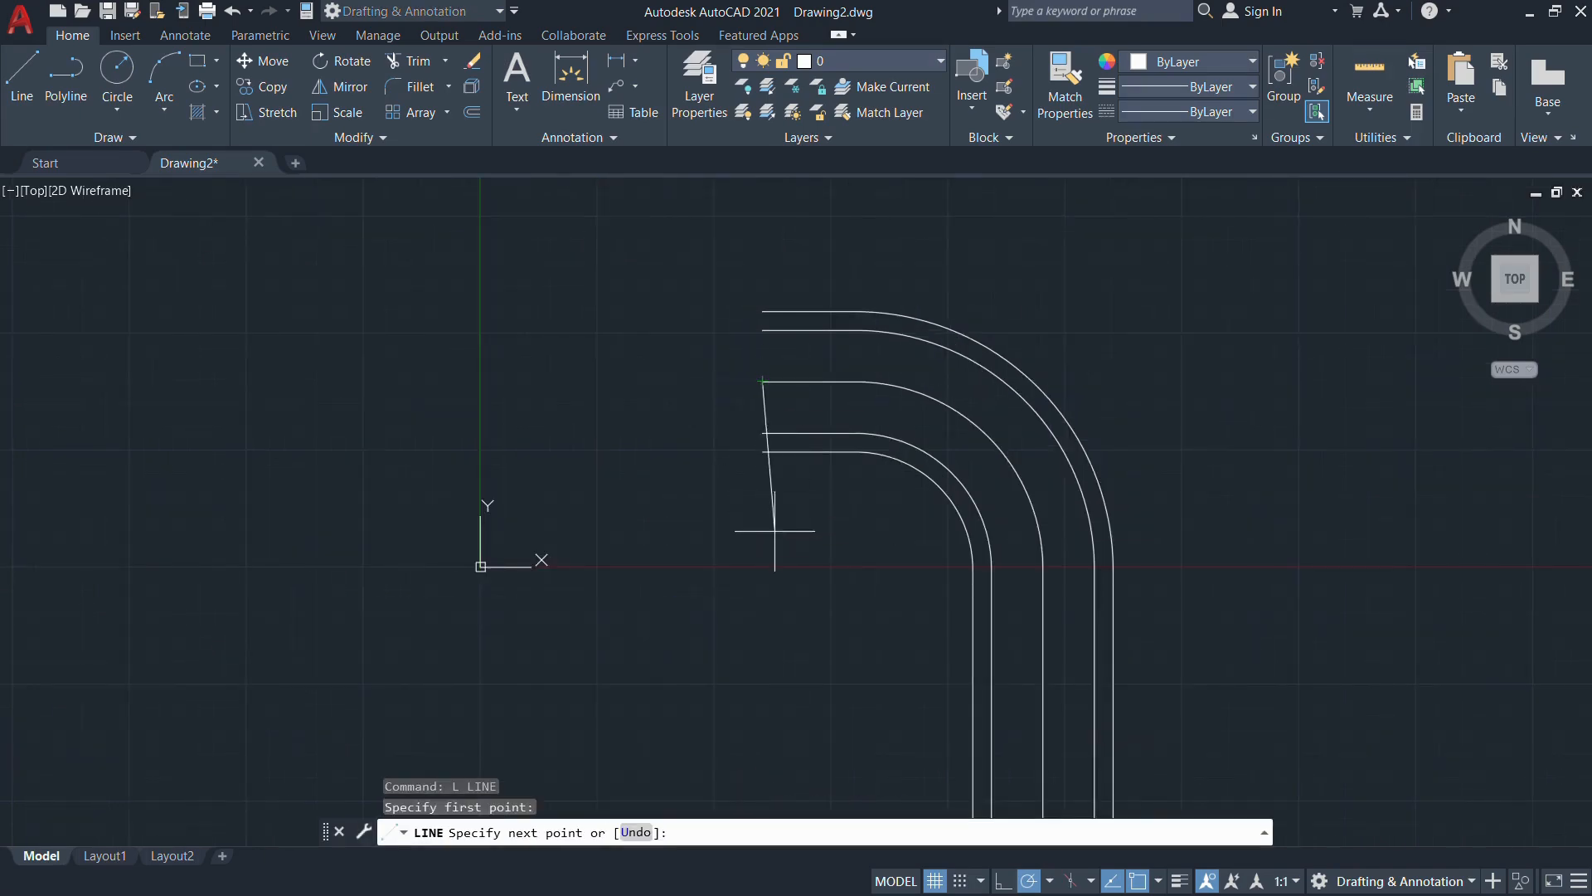
pyautogui.hotkey('alt', 'Tab')
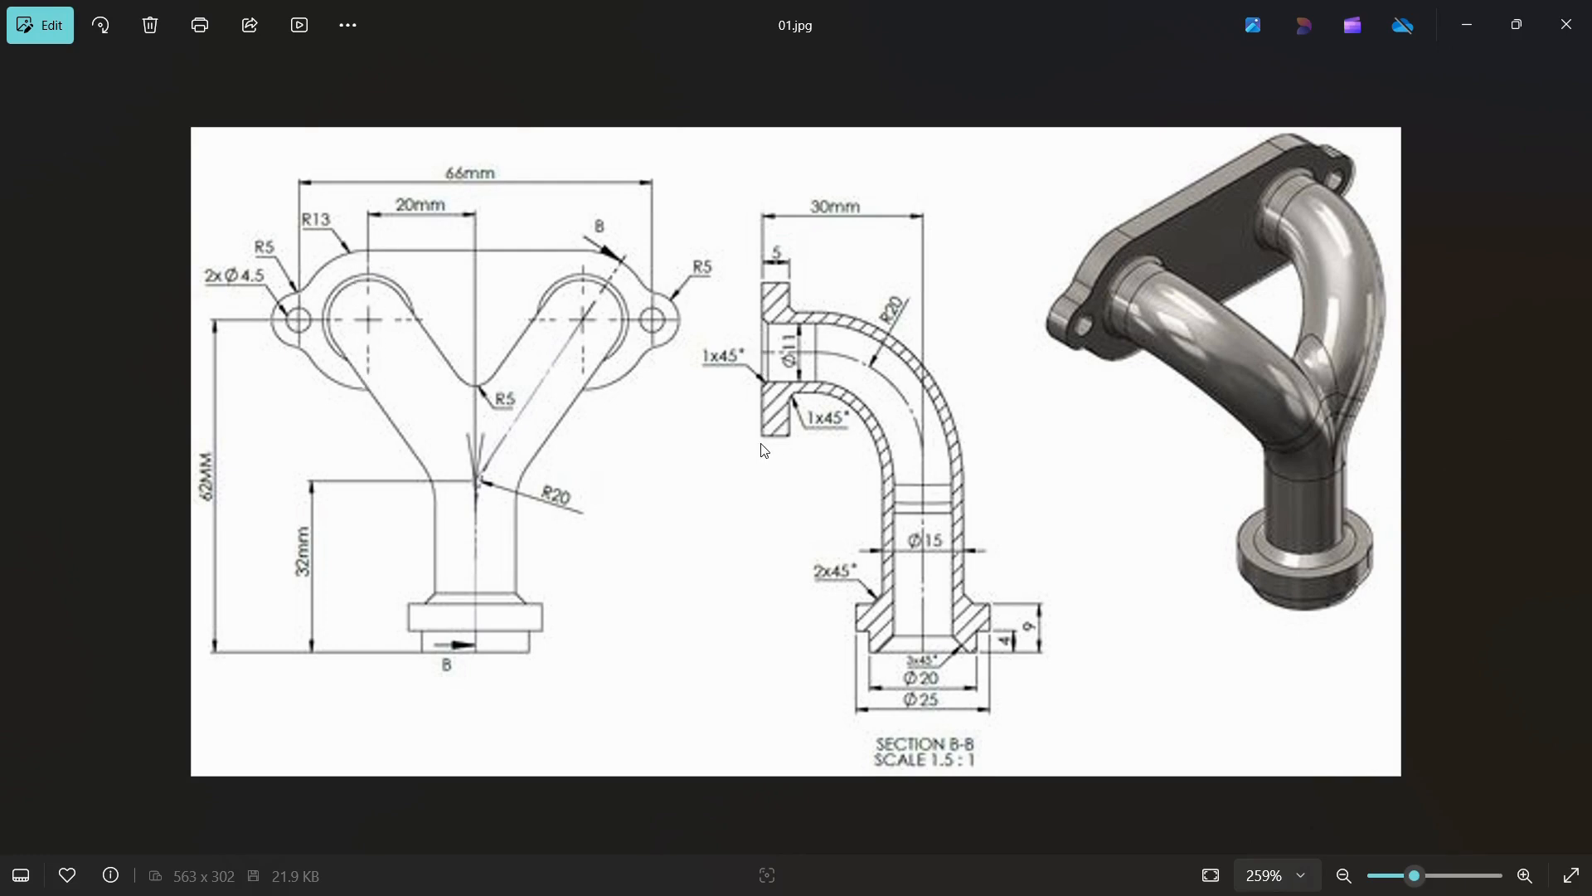
pyautogui.hotkey('alt', 'Tab')
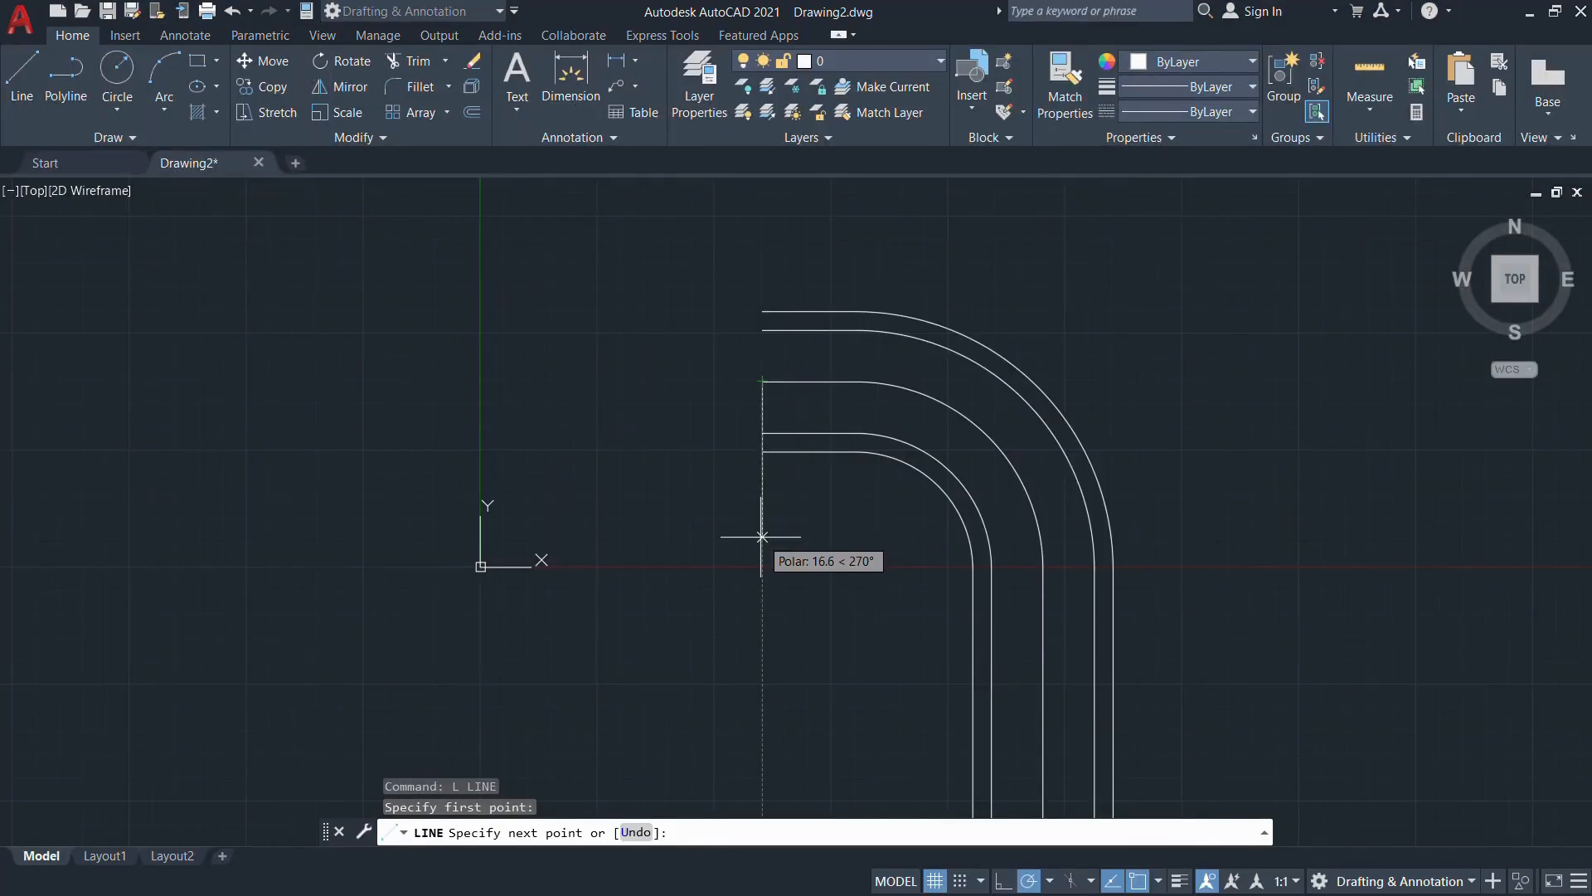
pyautogui.write('13')
pyautogui.press('Return')
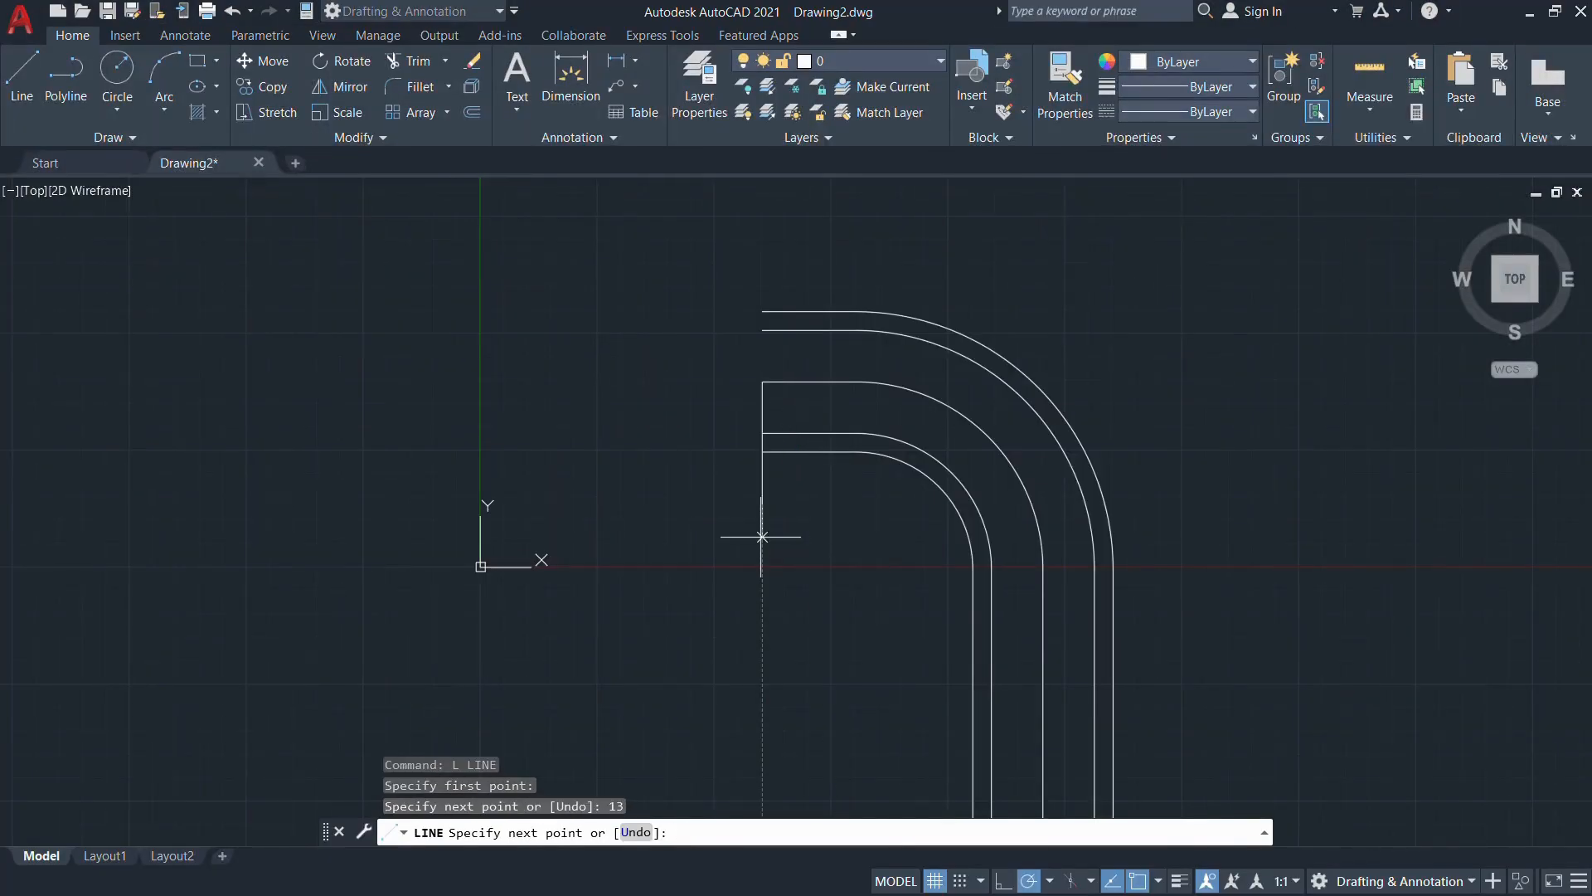
# Continue the flange outline with a 5 mm segment to the right and a vertical segment up past both pipe walls, and end the line
pyautogui.hotkey('alt', 'Tab')
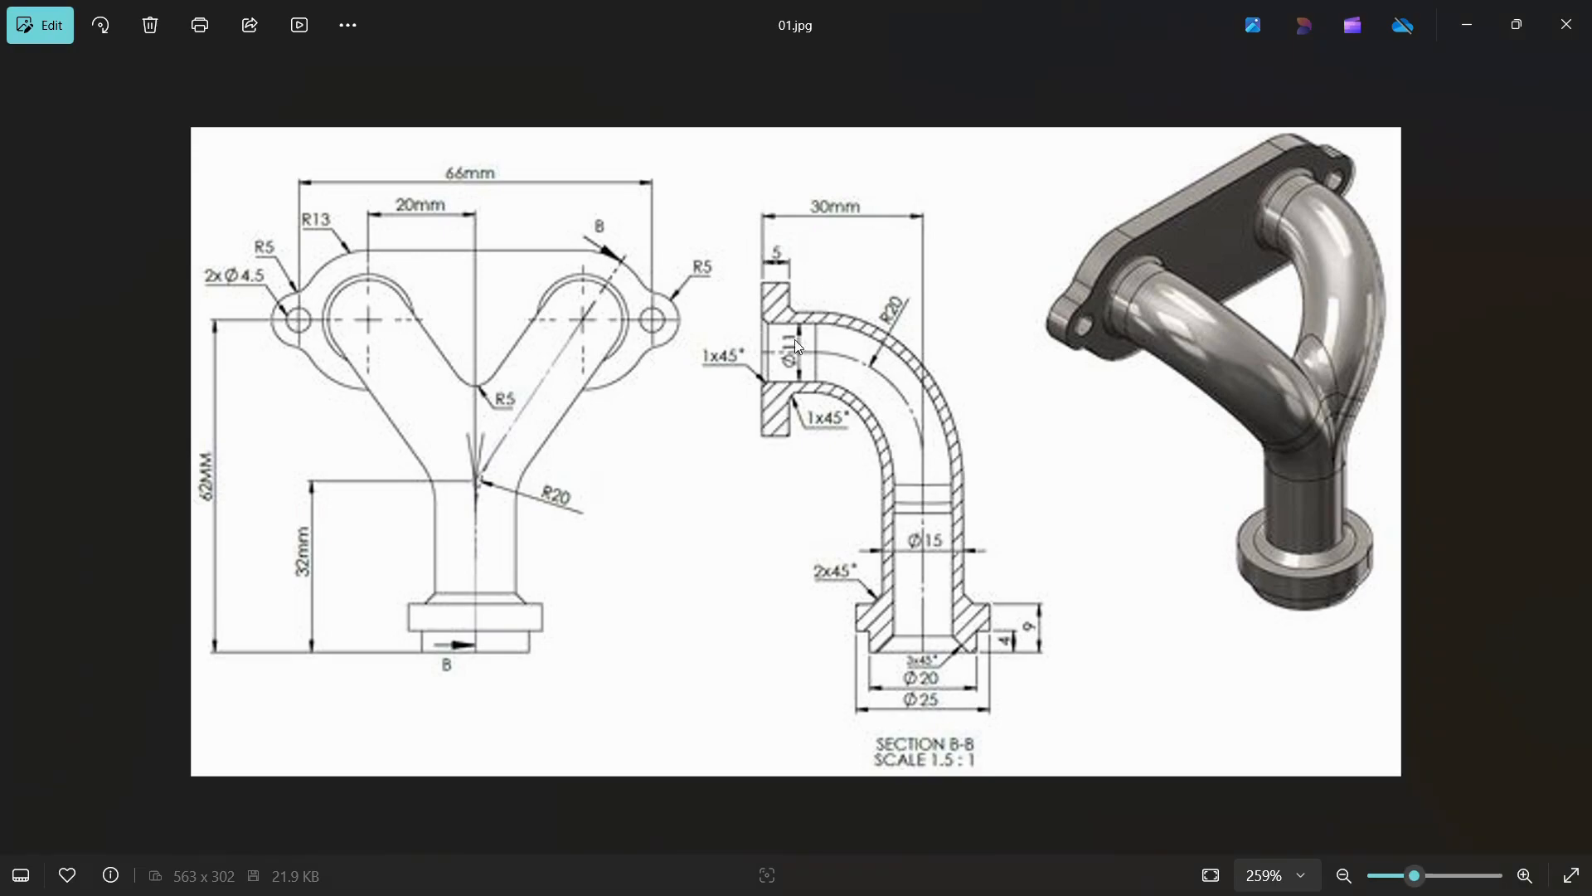
pyautogui.hotkey('alt', 'Tab')
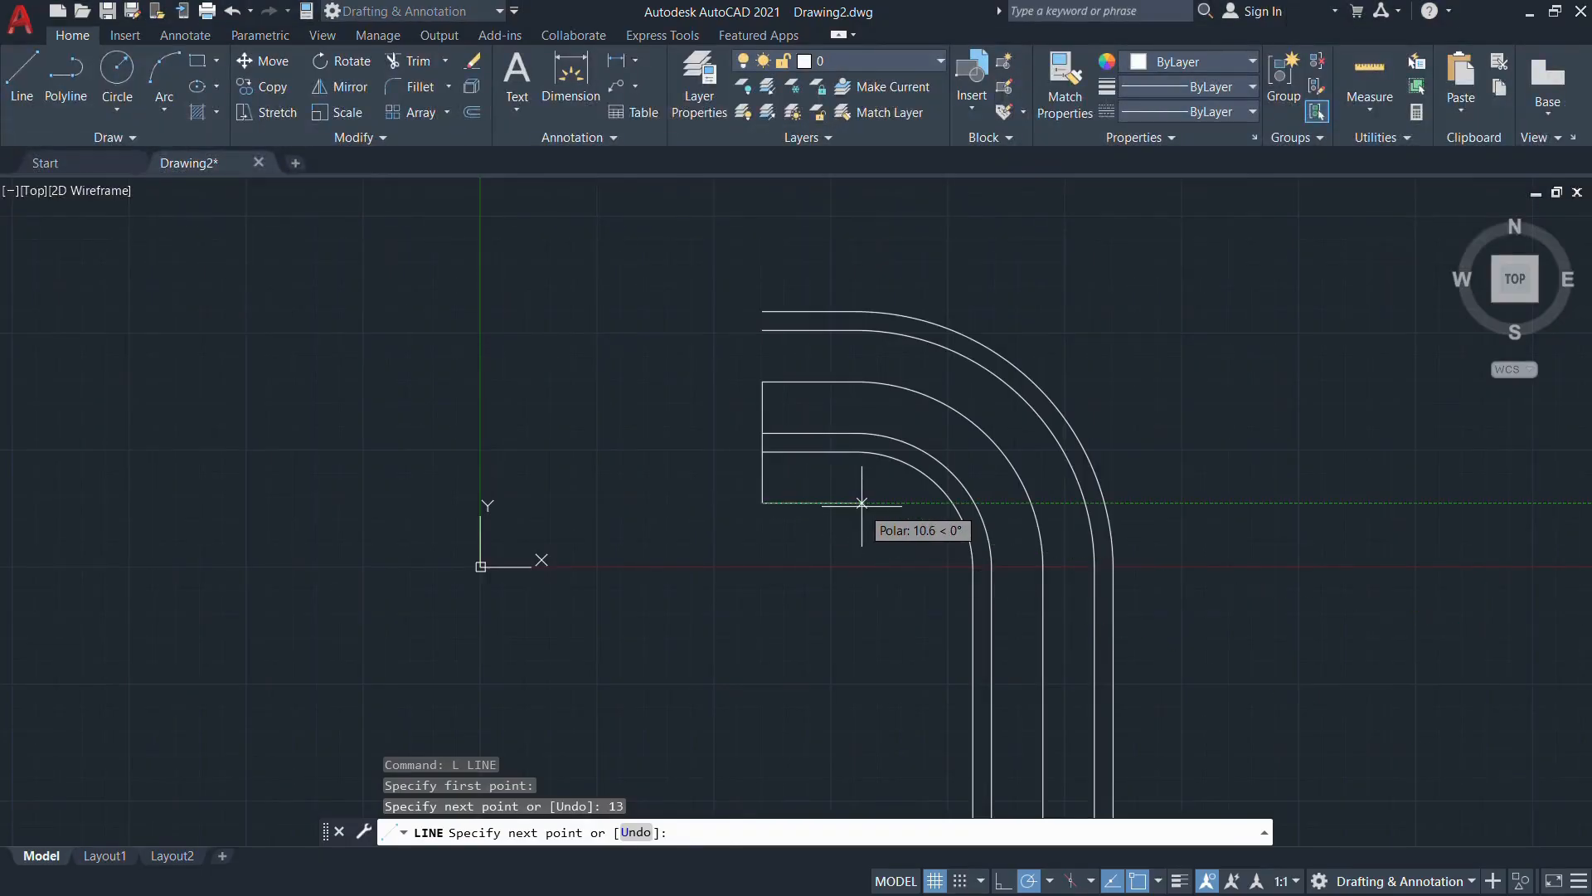
pyautogui.write('5')
pyautogui.press('Return')
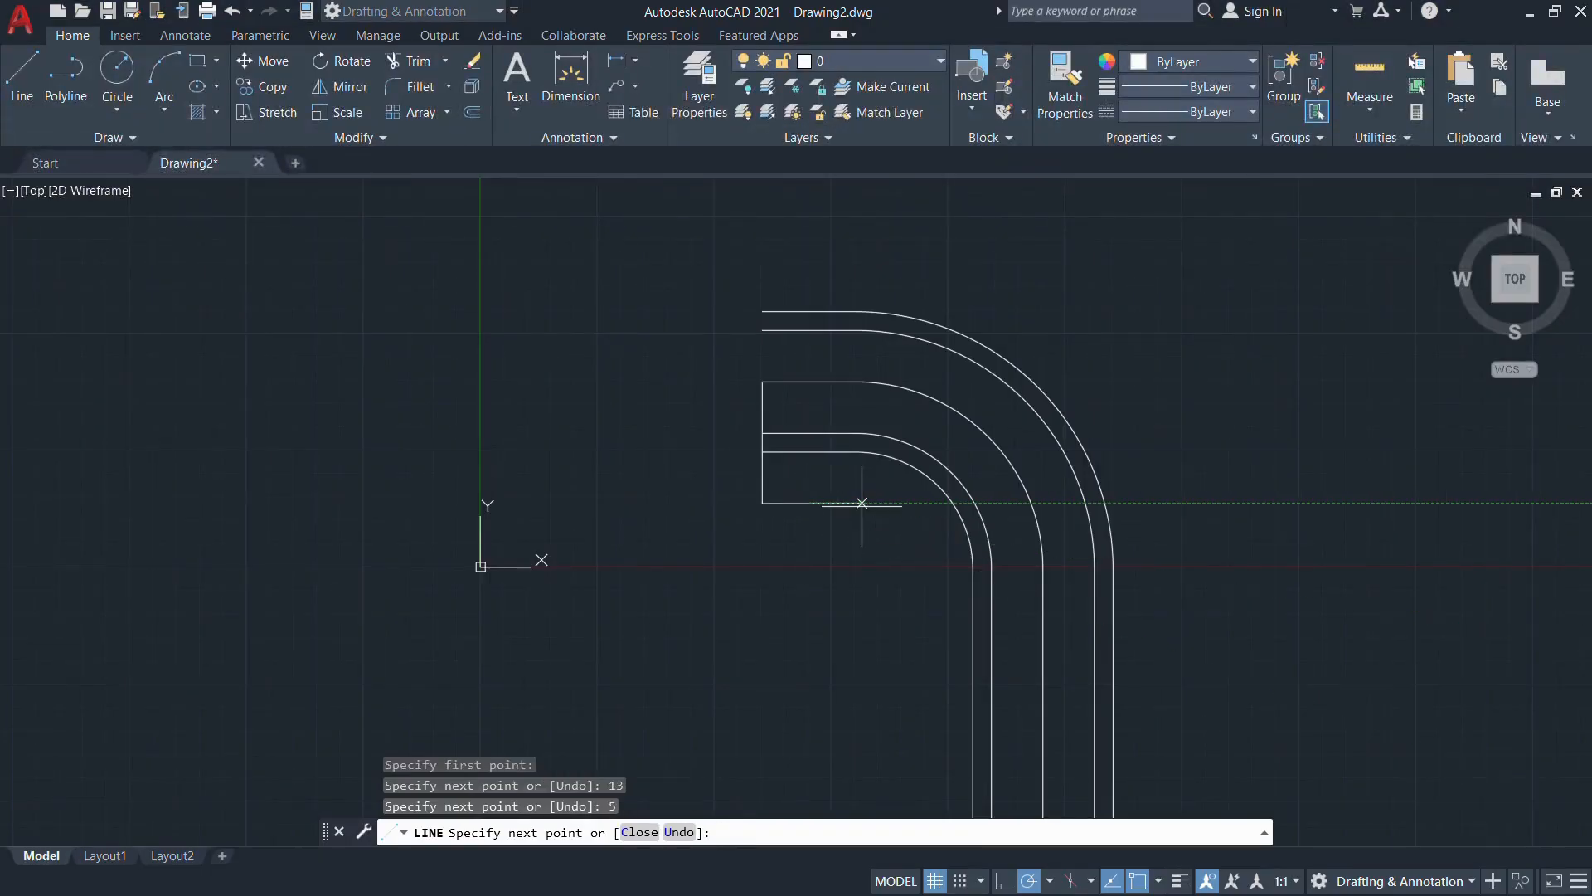
pyautogui.click(809, 411)
pyautogui.press('Escape')
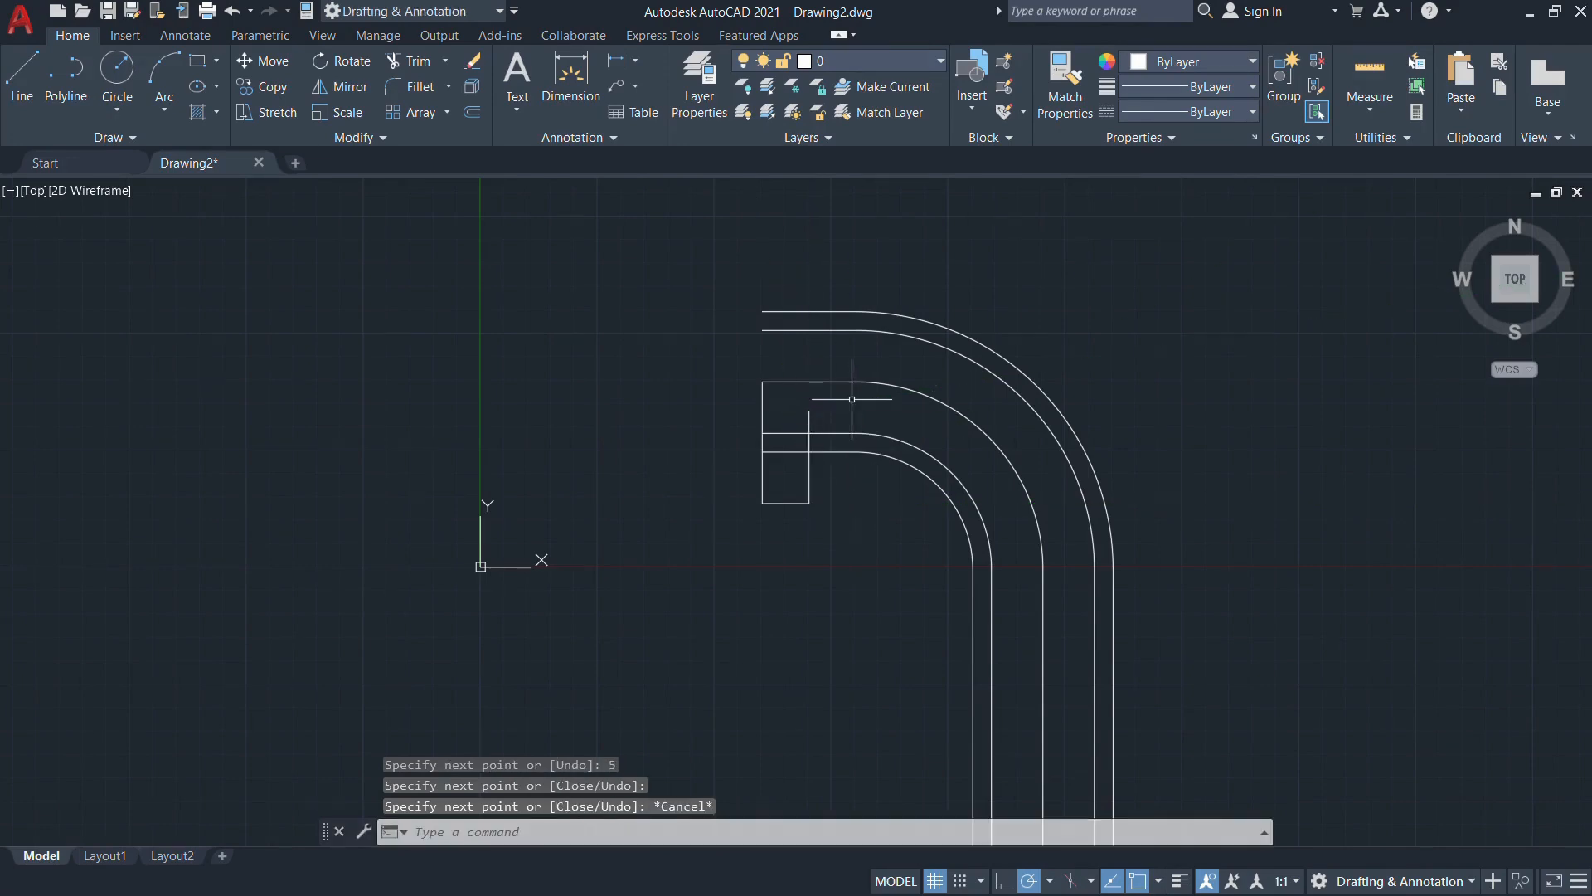
# Trim the outer pipe wall inside the lower flange and the flange's vertical line between the two pipe walls
pyautogui.scroll(2, 830, 405)
pyautogui.hotkey('alt', 'Tab')
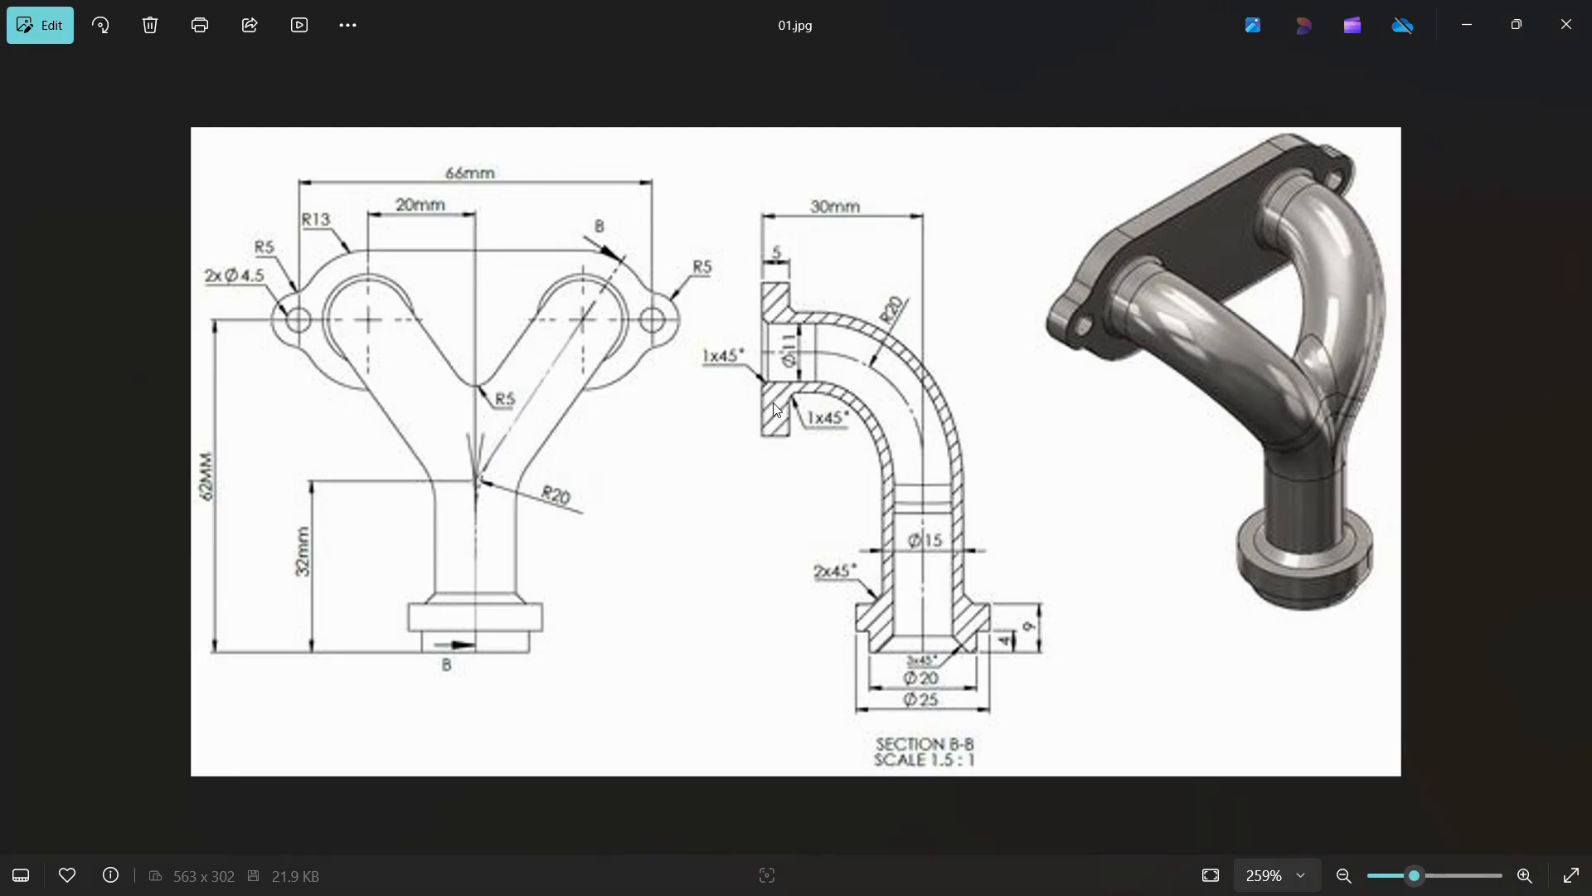
pyautogui.hotkey('alt', 'Tab')
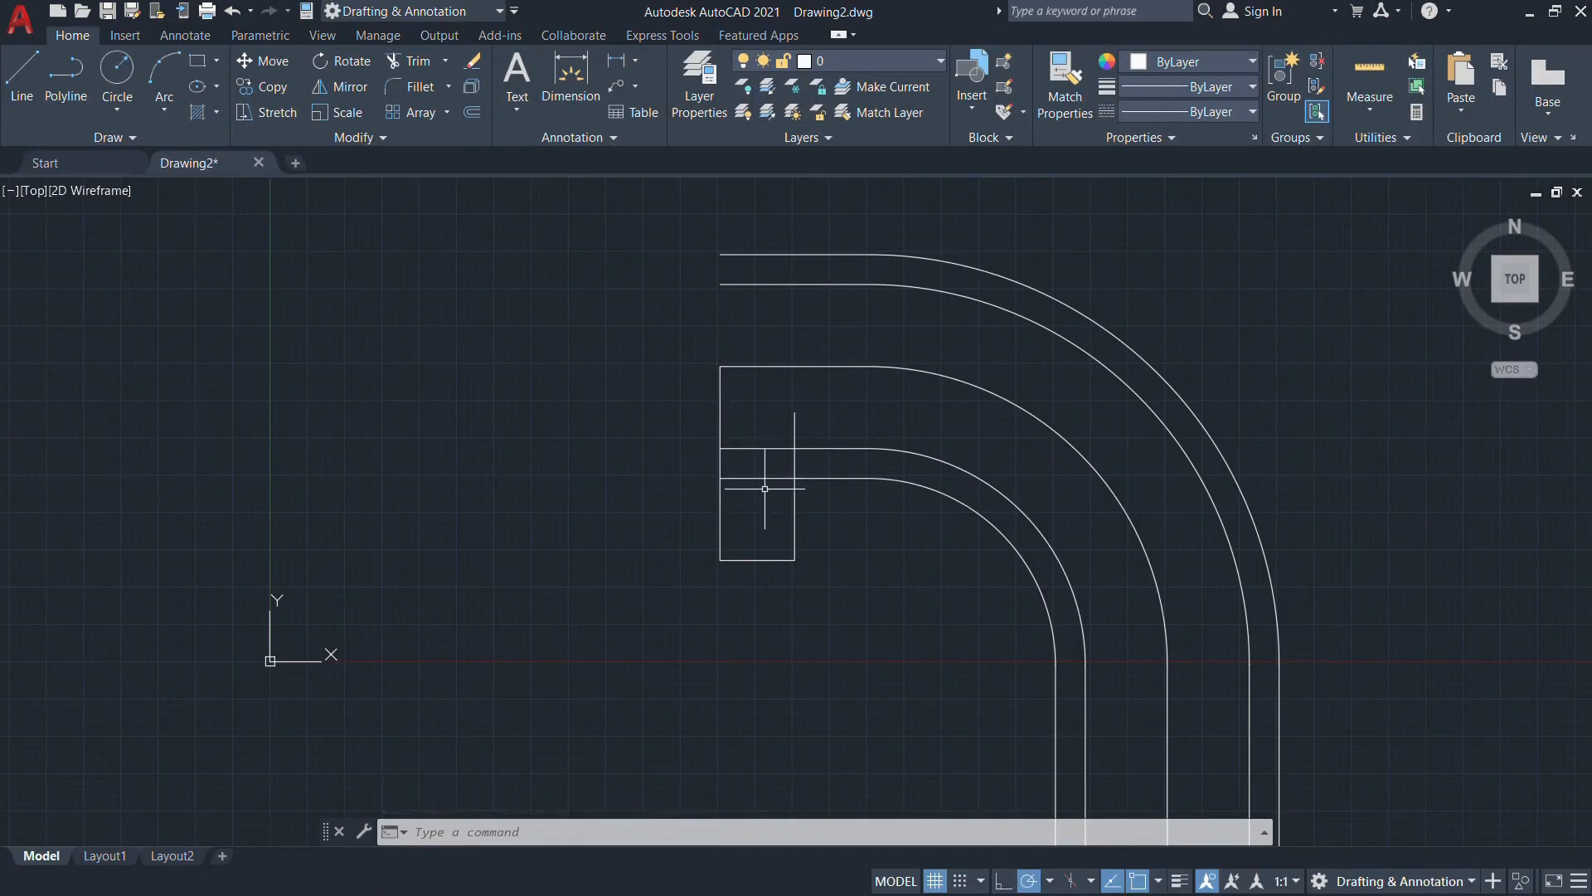
pyautogui.write('tr')
pyautogui.press('Return')
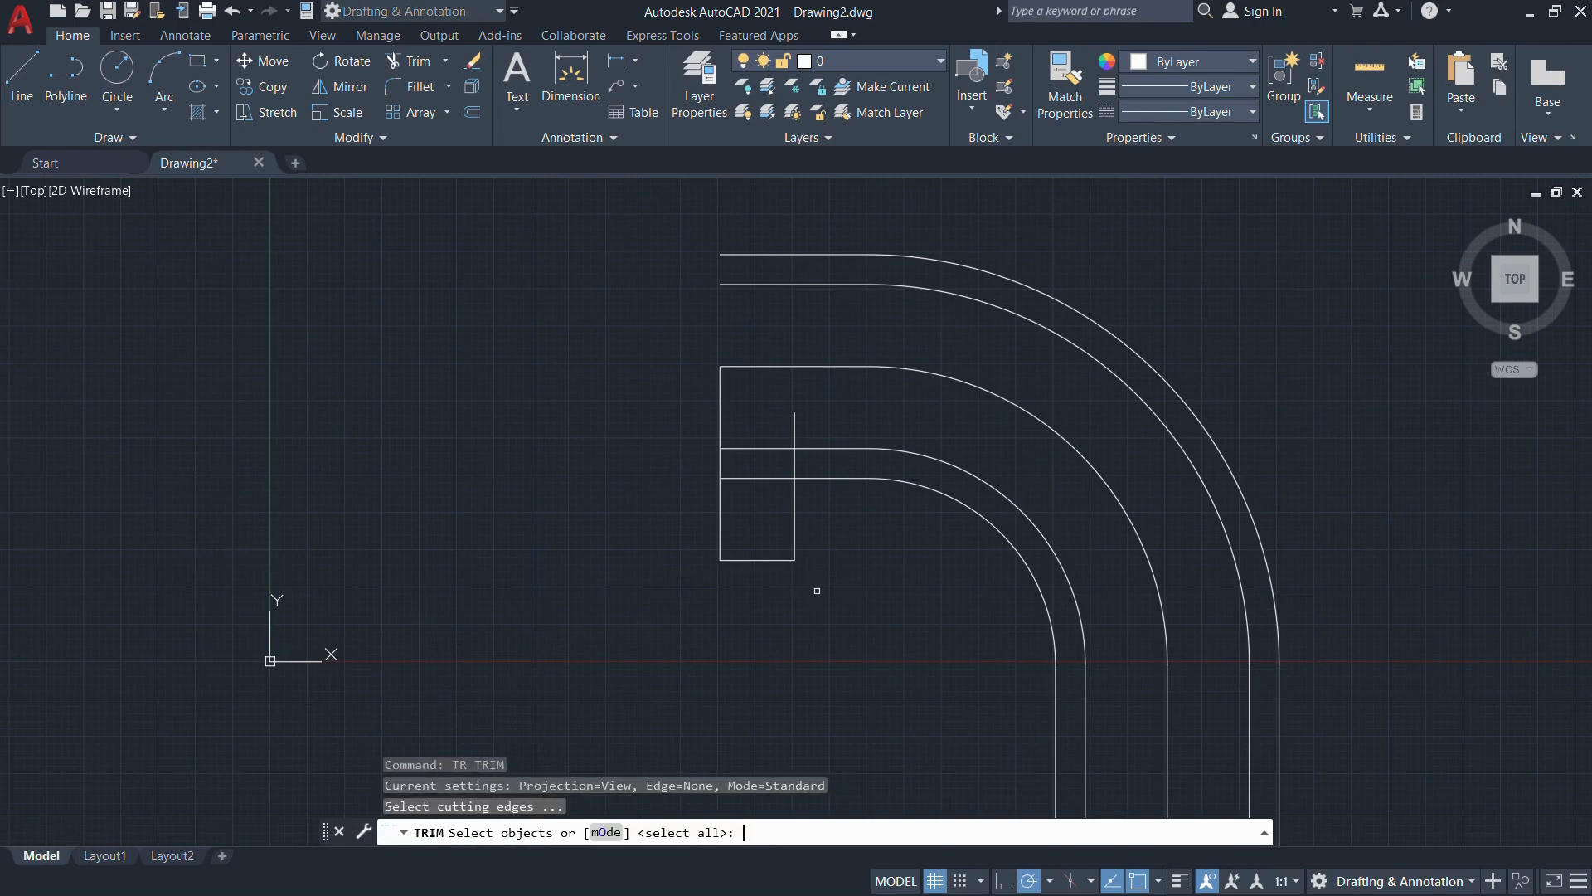
pyautogui.press('Return')
pyautogui.click(750, 478)
pyautogui.click(793, 465)
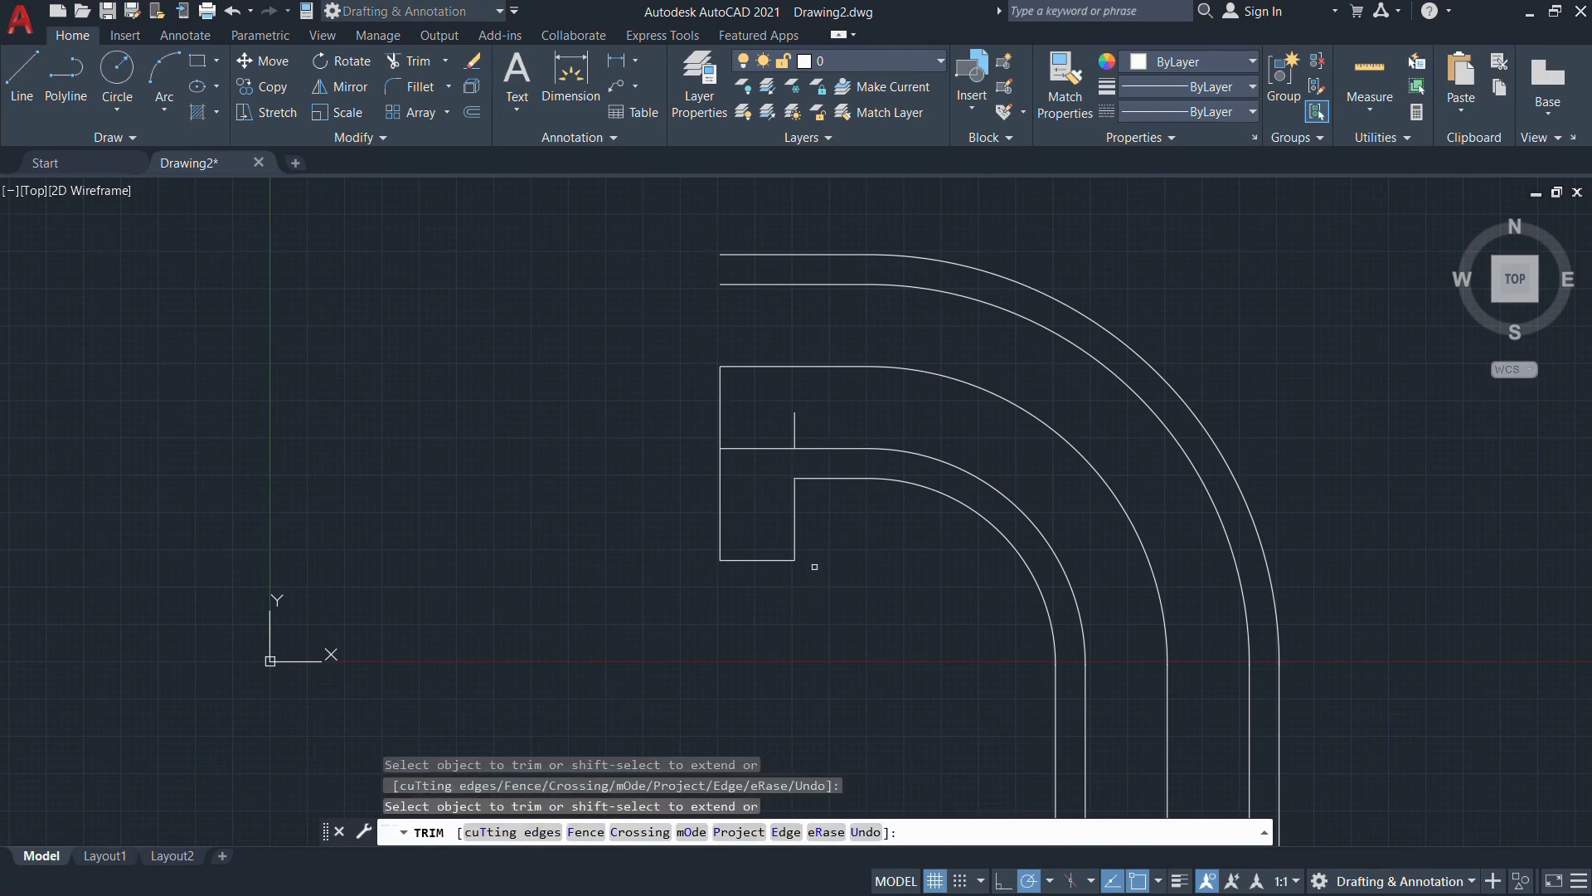
# Erase the leftover vertical stub above the bore wall with Trim's erase option, and end the Trim command
pyautogui.write('r')
pyautogui.press('Return')
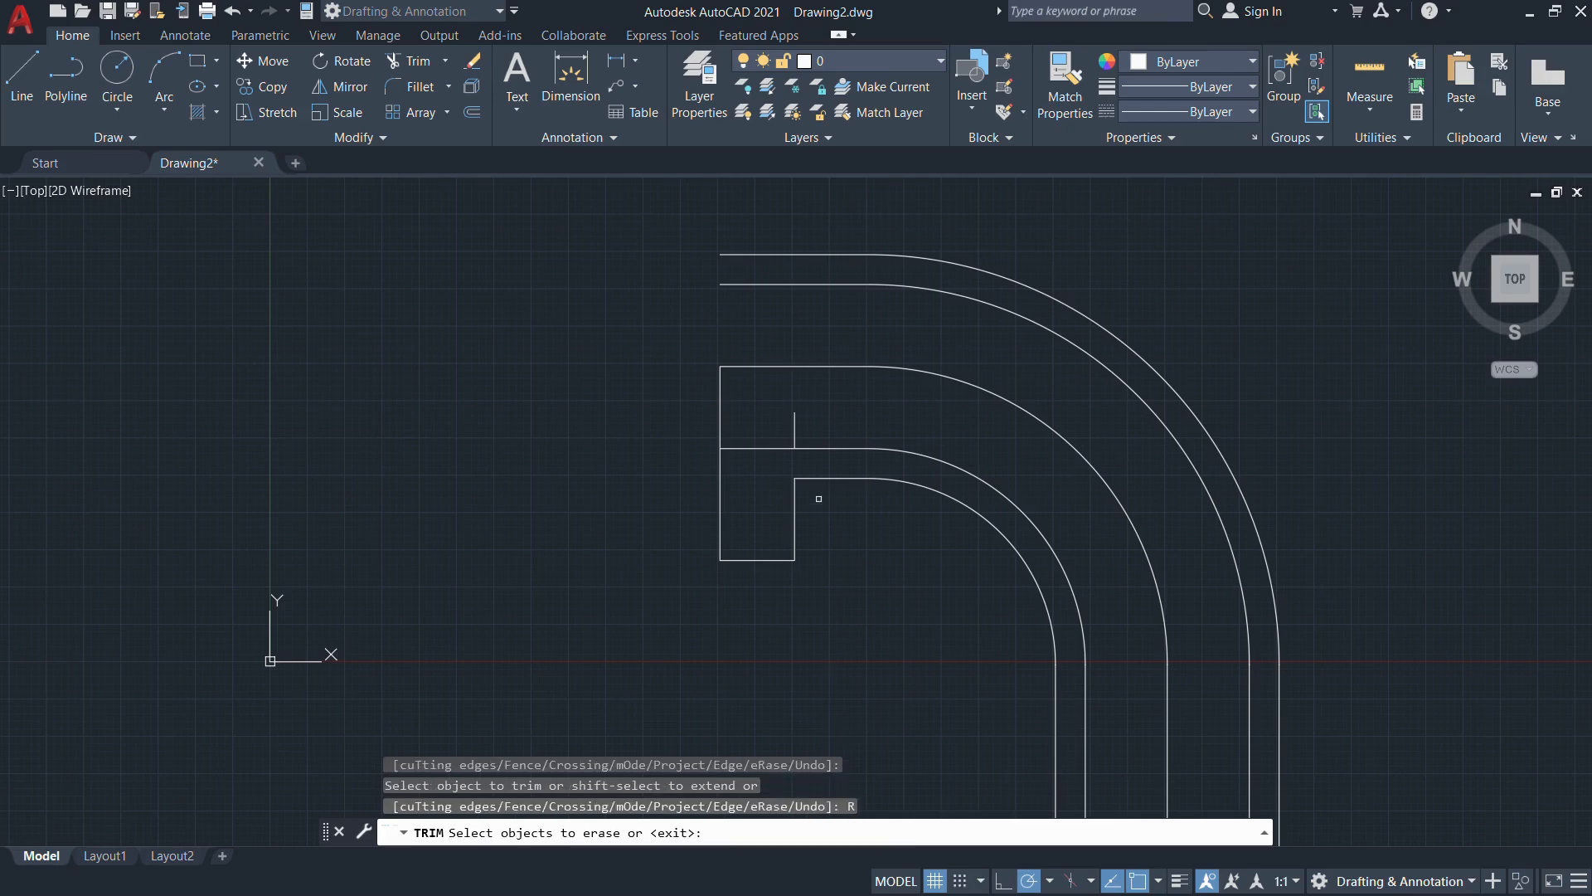
pyautogui.click(796, 421)
pyautogui.press('Return')
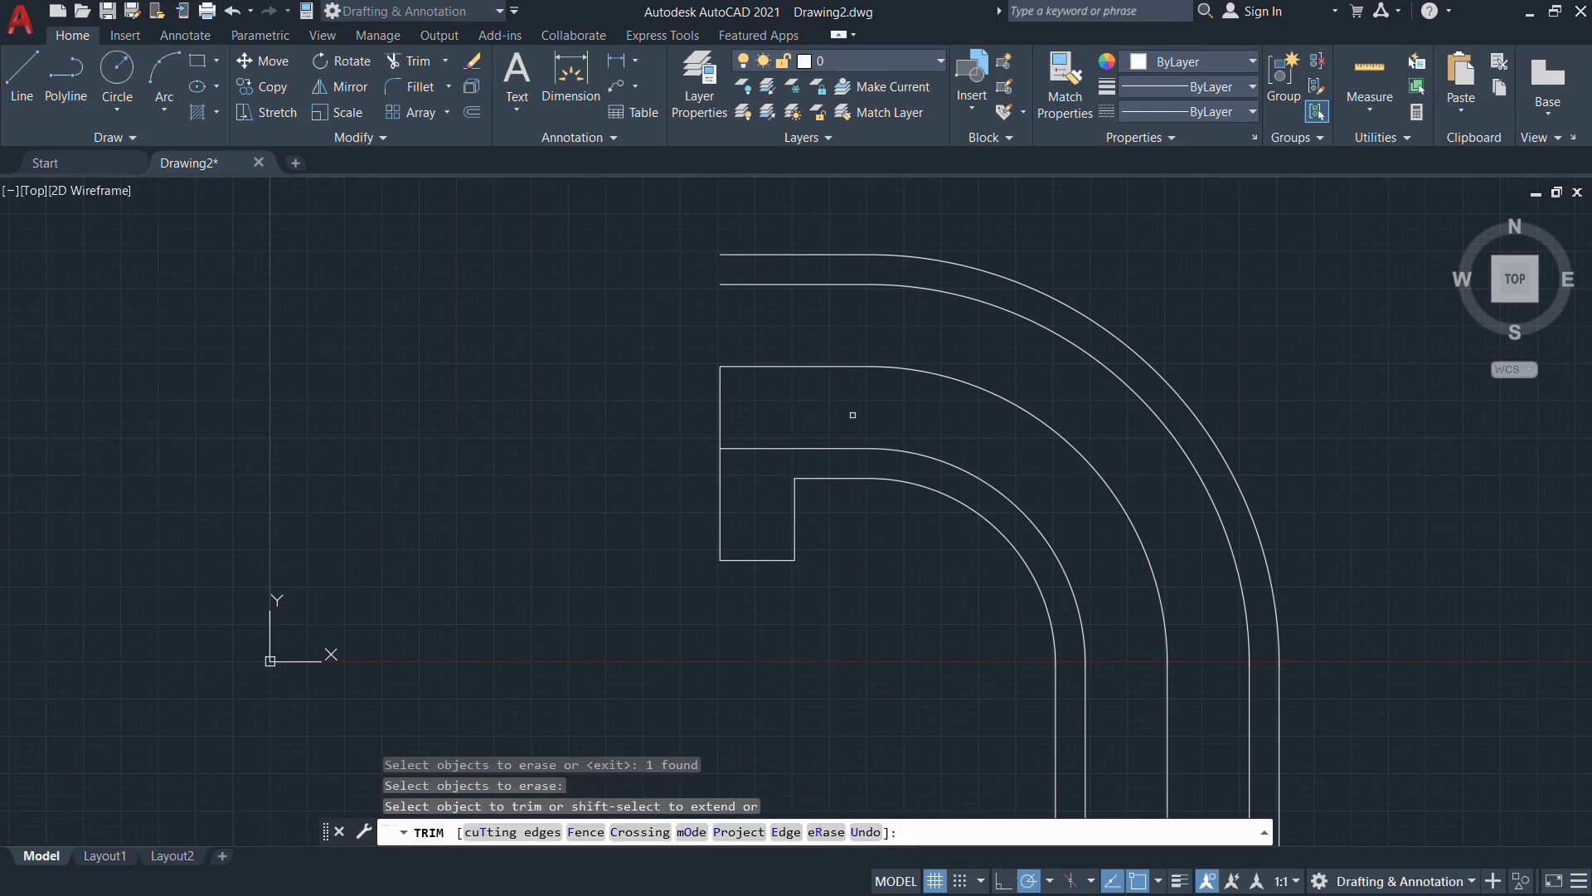
pyautogui.press('Escape')
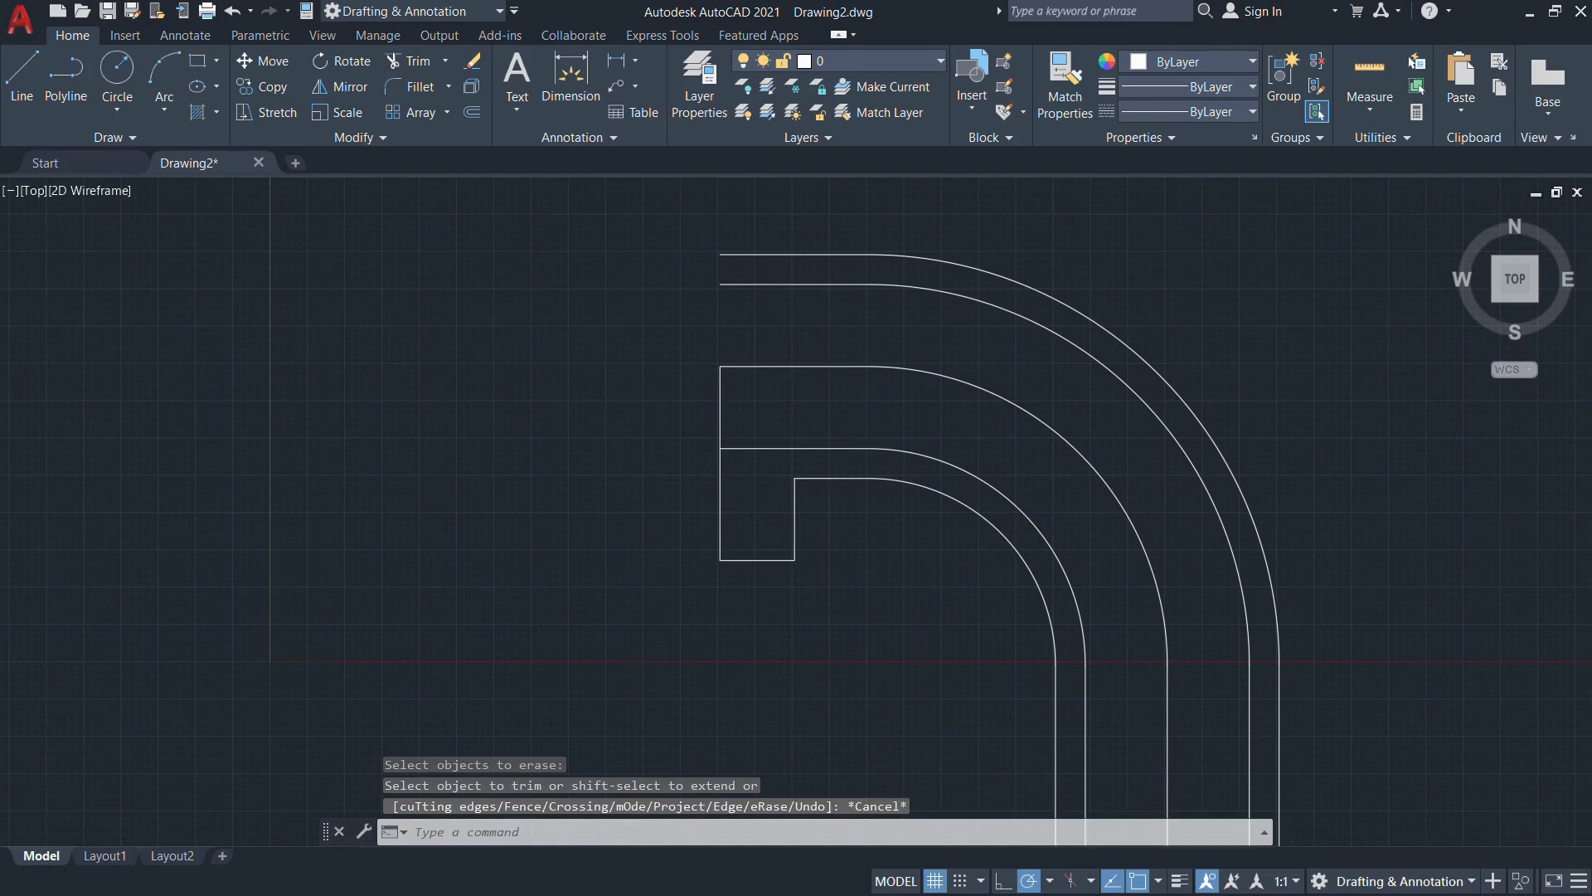
# Trim the flange's face line between the centreline and the lower bore wall, and end the Trim command
pyautogui.scroll(-4, 854, 464)
pyautogui.moveTo(853, 498); pyautogui.dragTo(747, 487, button='middle')
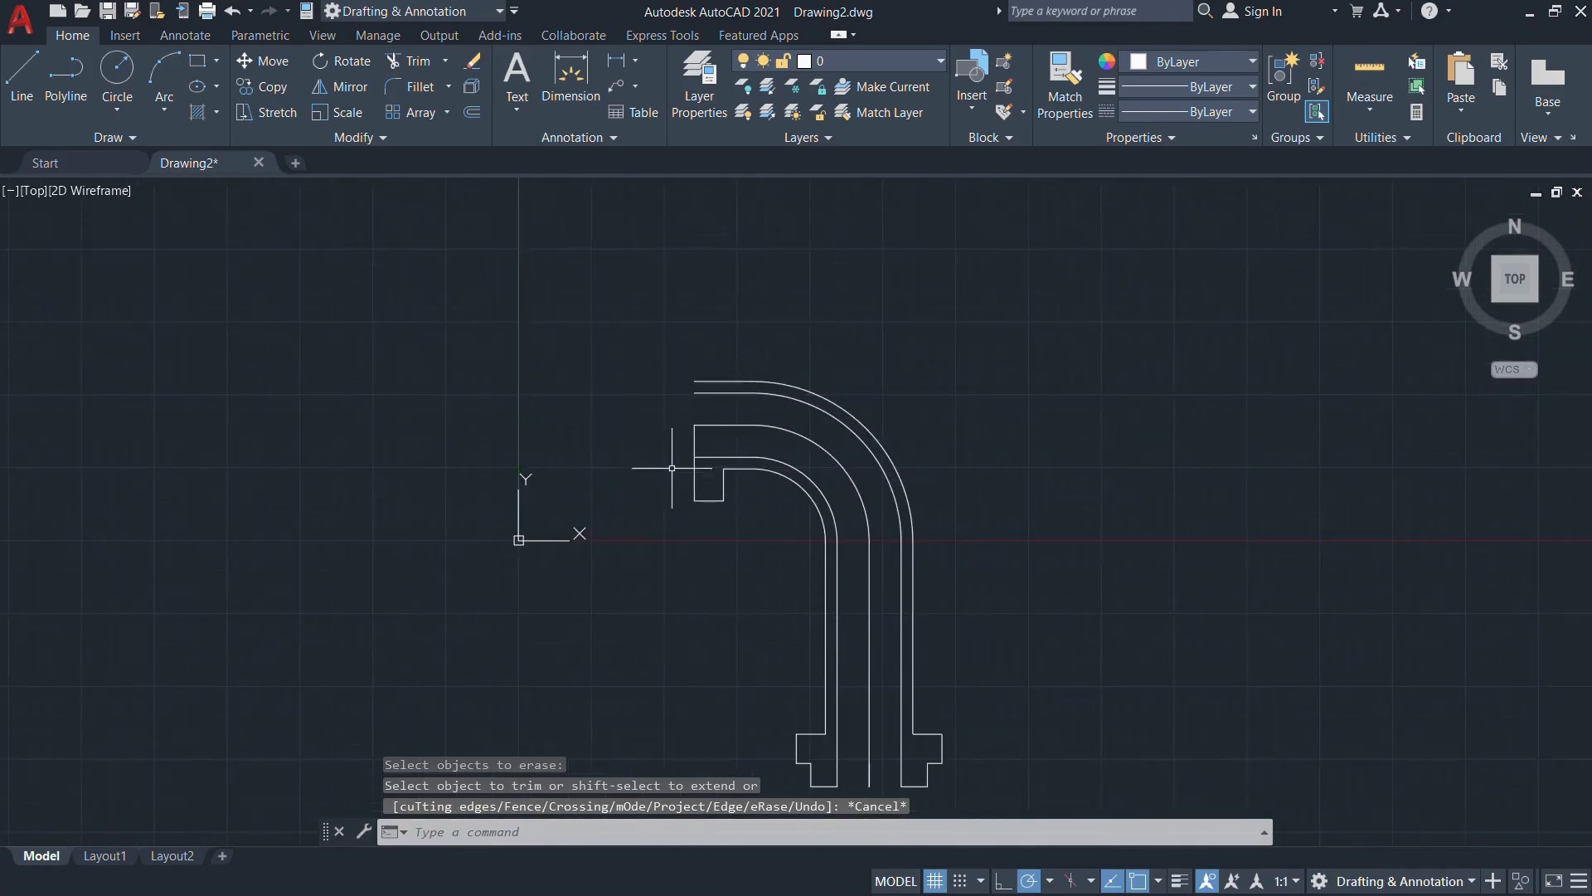
pyautogui.scroll(4, 663, 431)
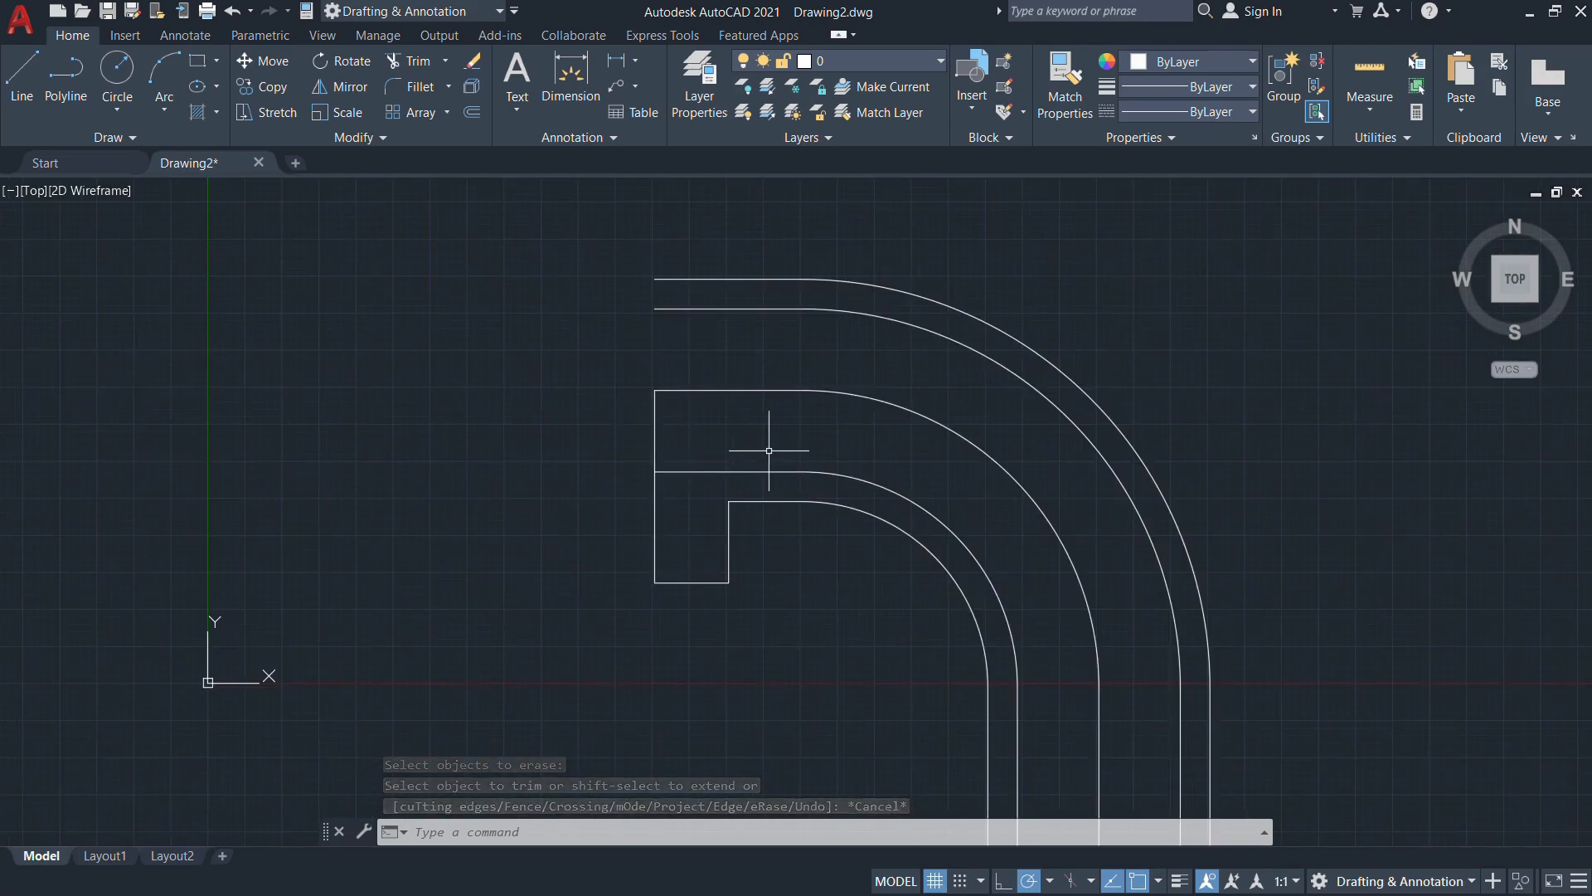
pyautogui.write('tr')
pyautogui.press('Return')
pyautogui.press('Return')
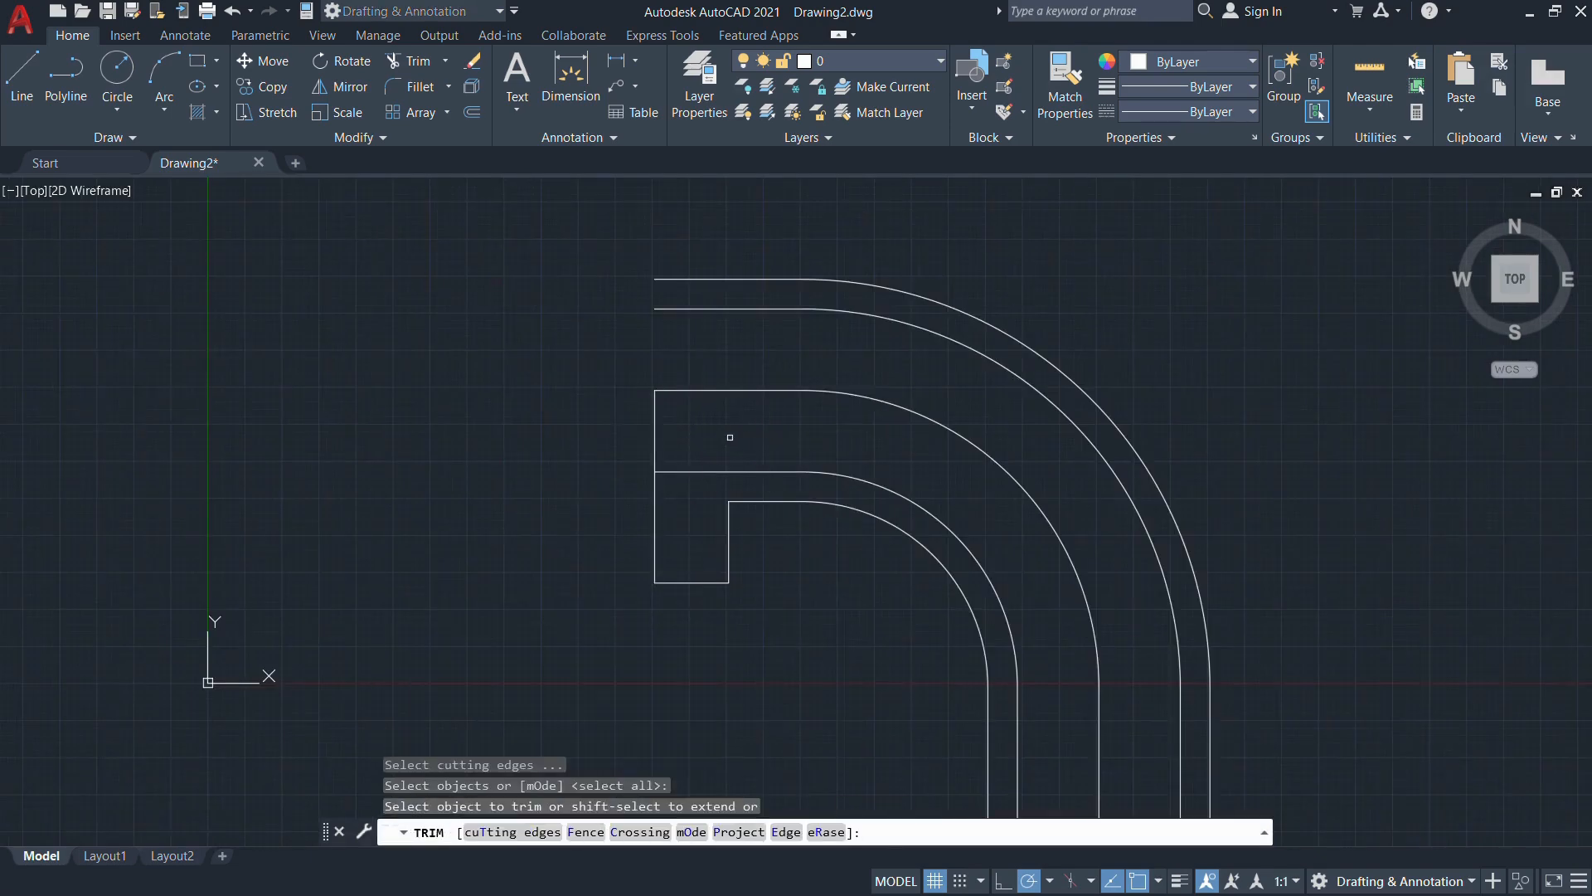
pyautogui.click(653, 415)
pyautogui.press('Escape')
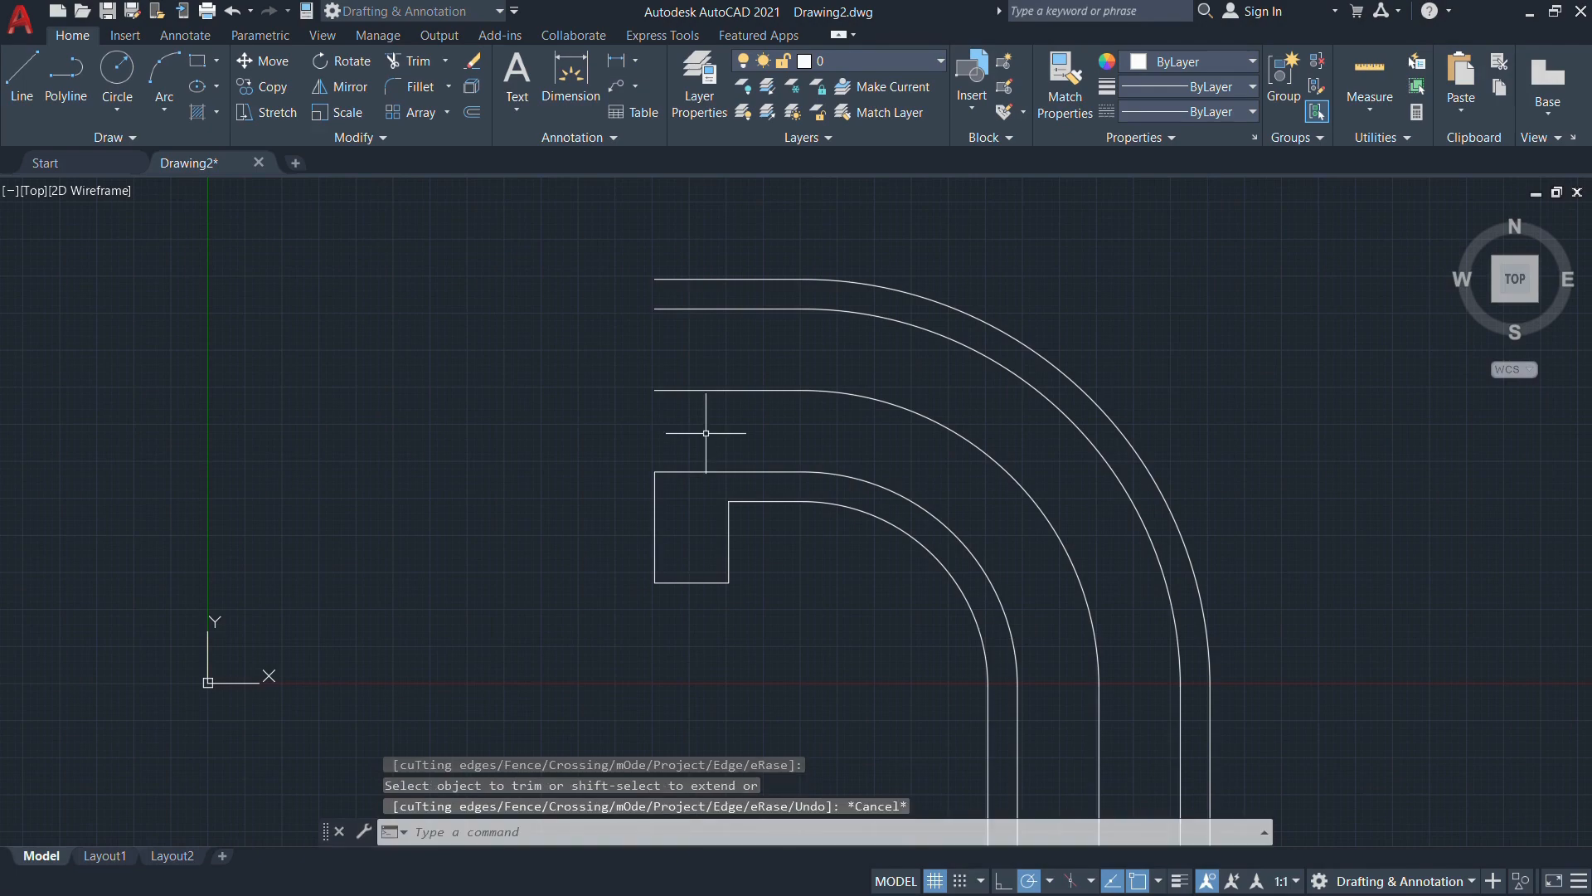
# Mirror the three lower flange lines about the horizontal centreline, keeping the source objects
pyautogui.write('mi')
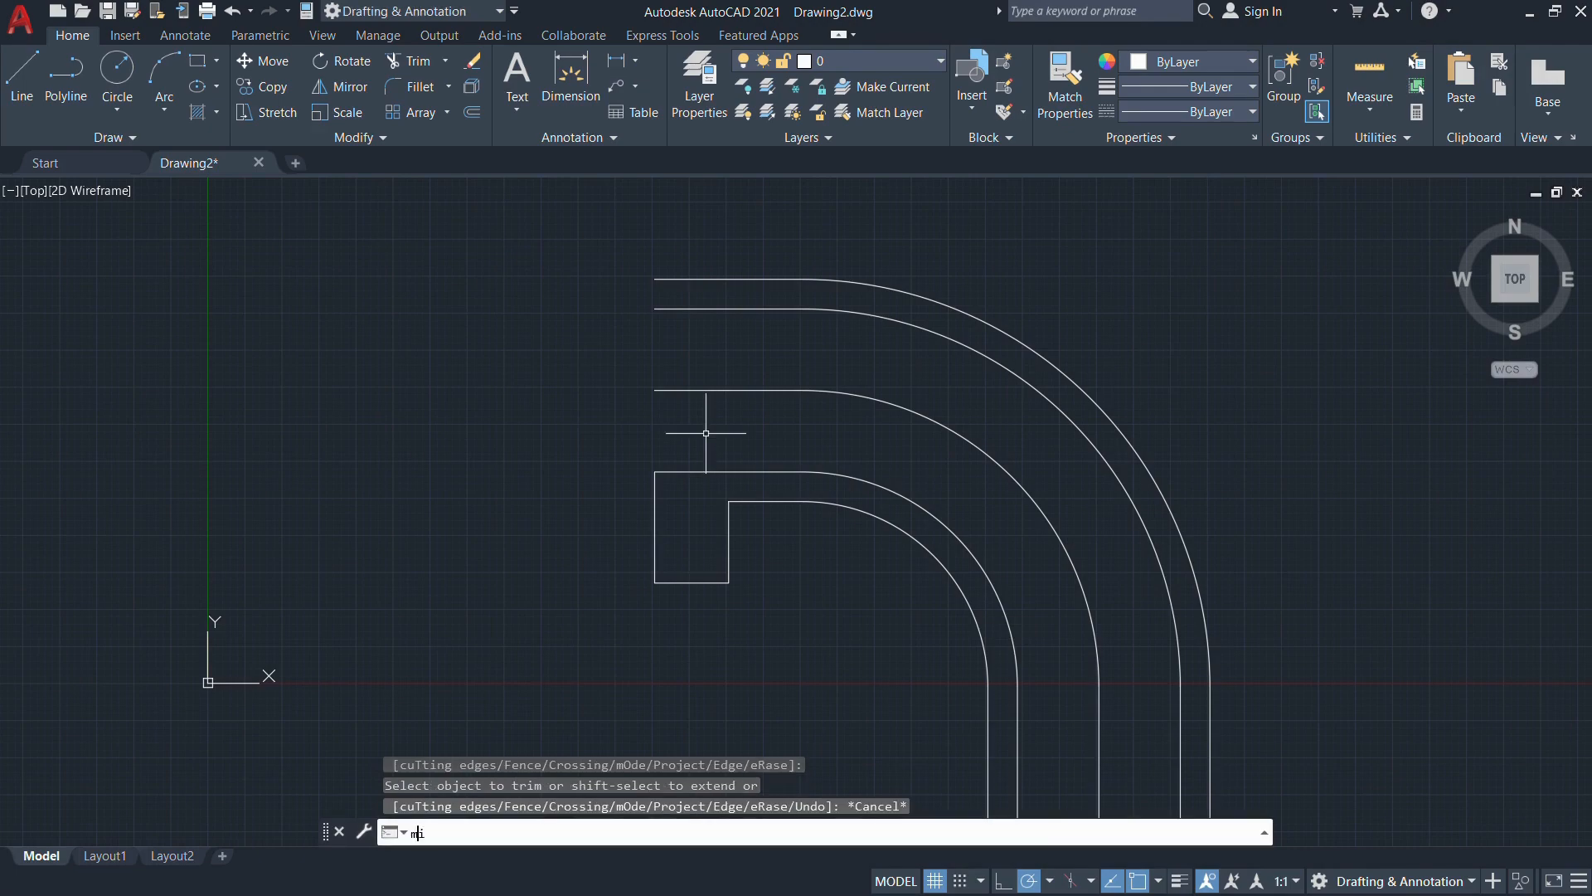
pyautogui.press('Return')
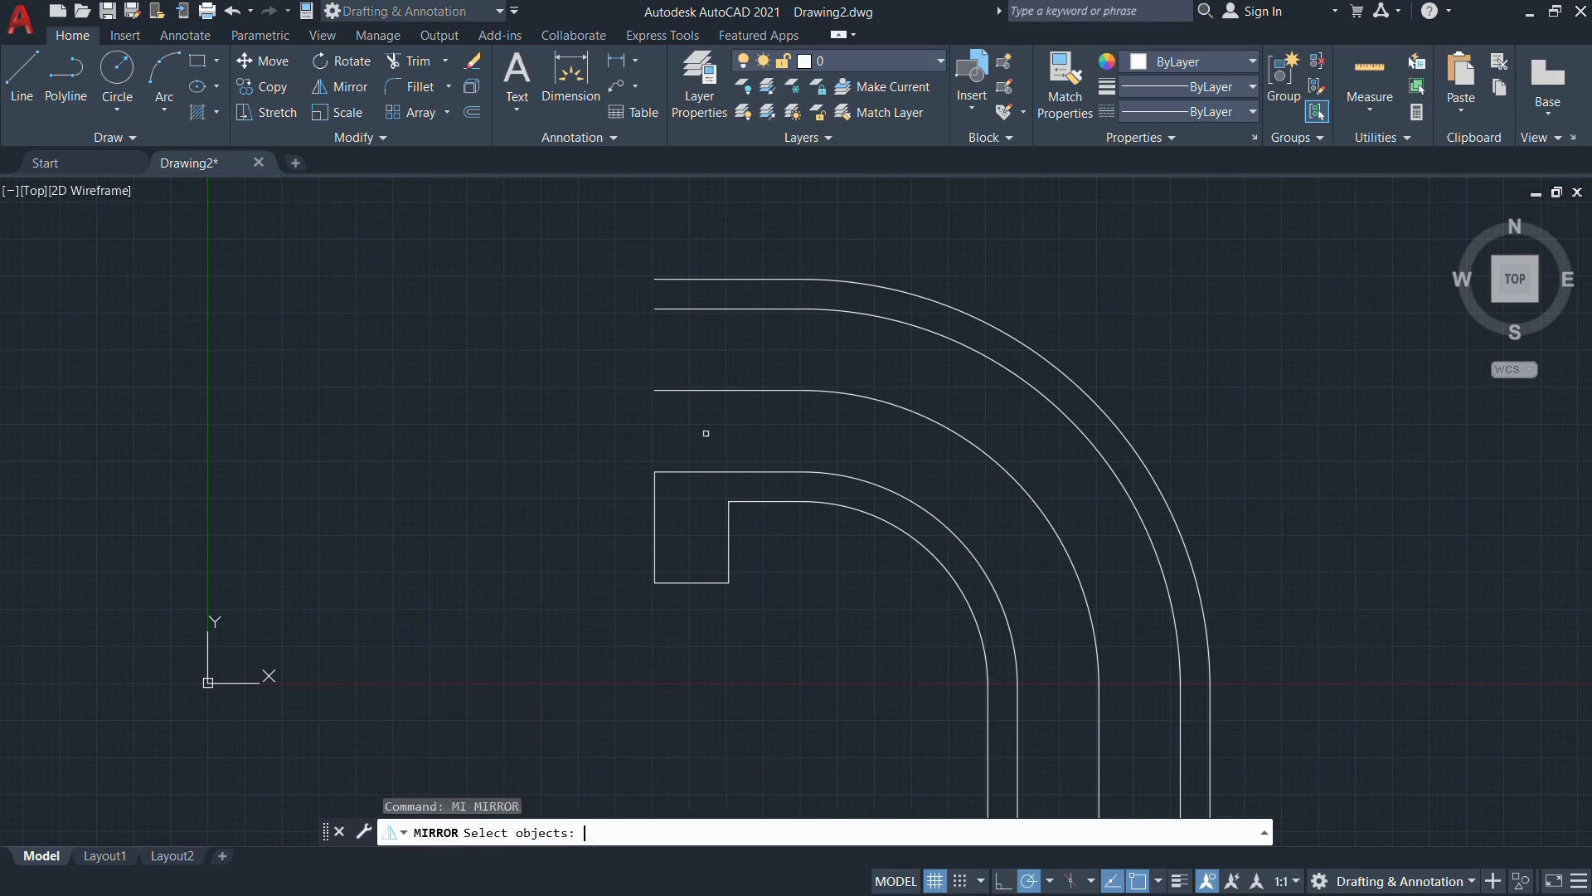
pyautogui.click(729, 534)
pyautogui.click(706, 582)
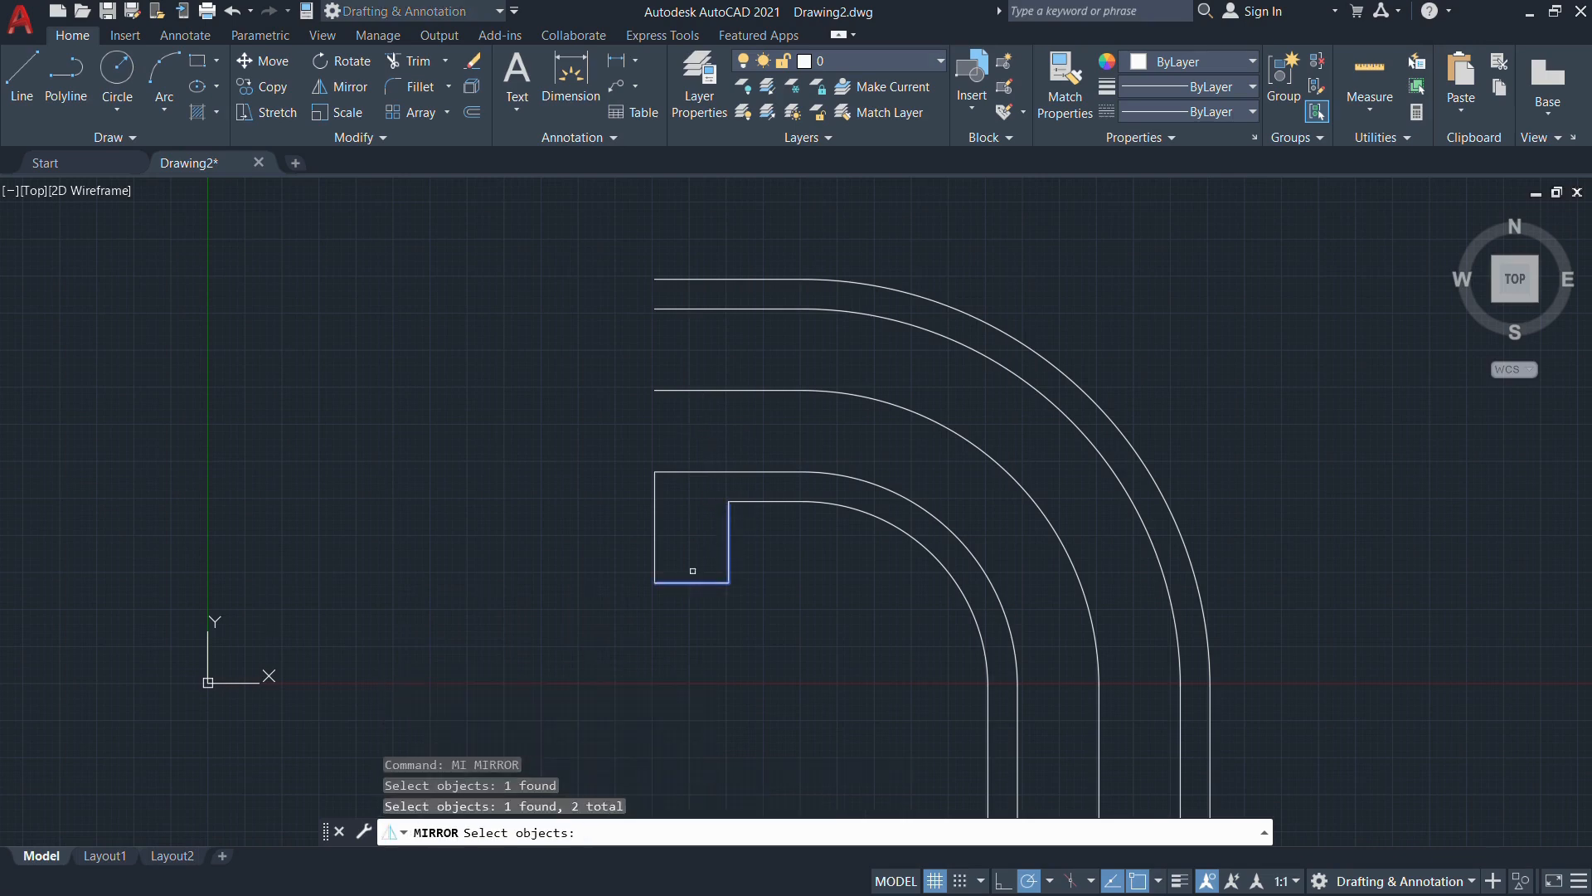
pyautogui.click(654, 526)
pyautogui.press('Return')
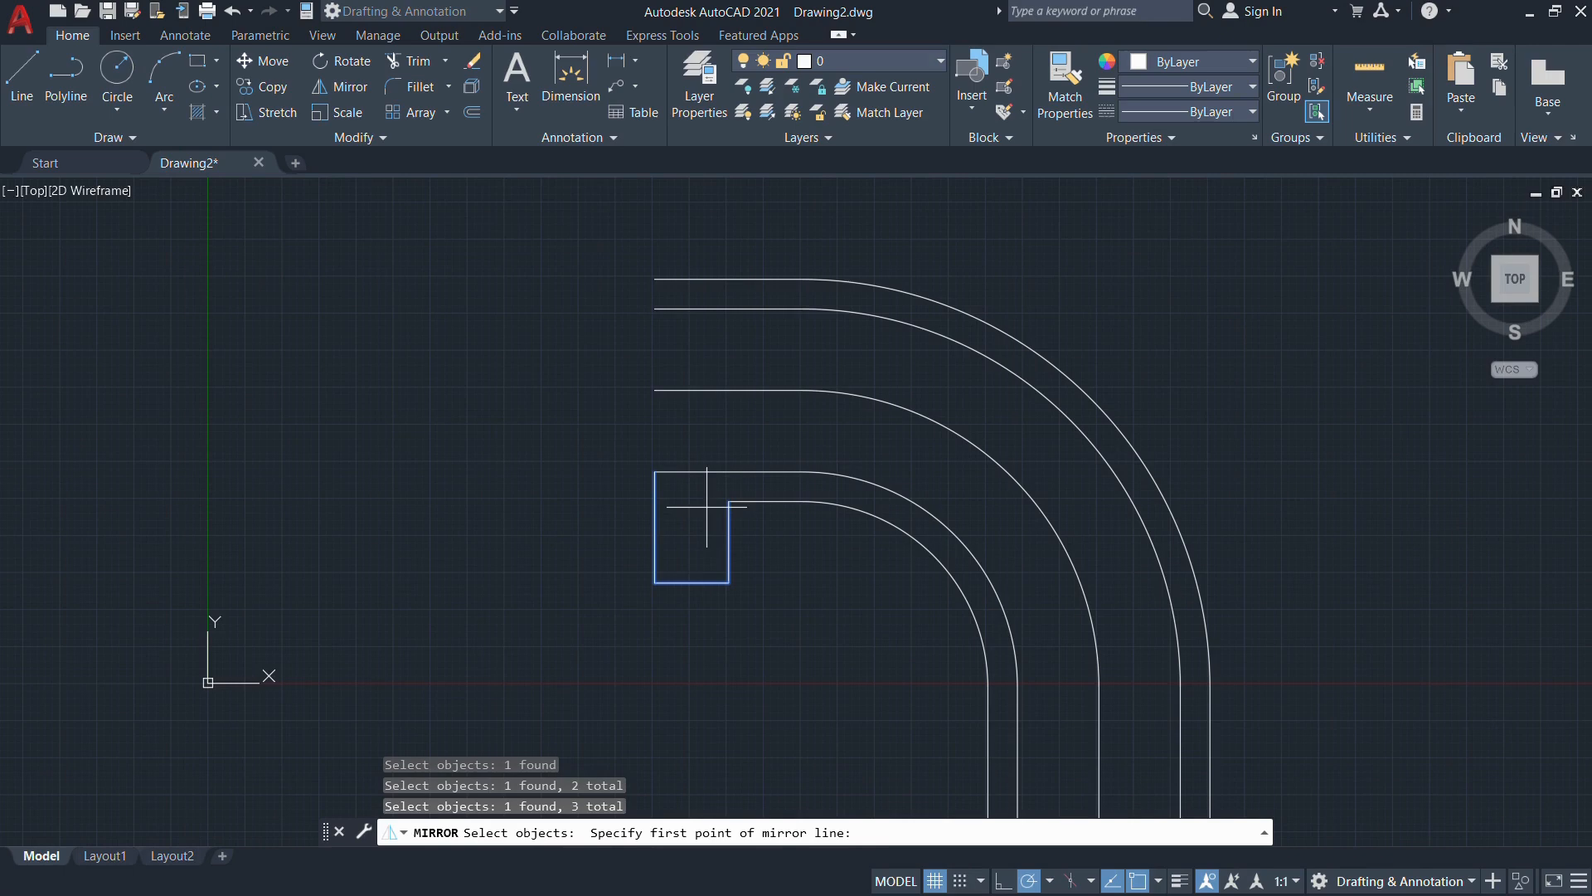
pyautogui.click(654, 390)
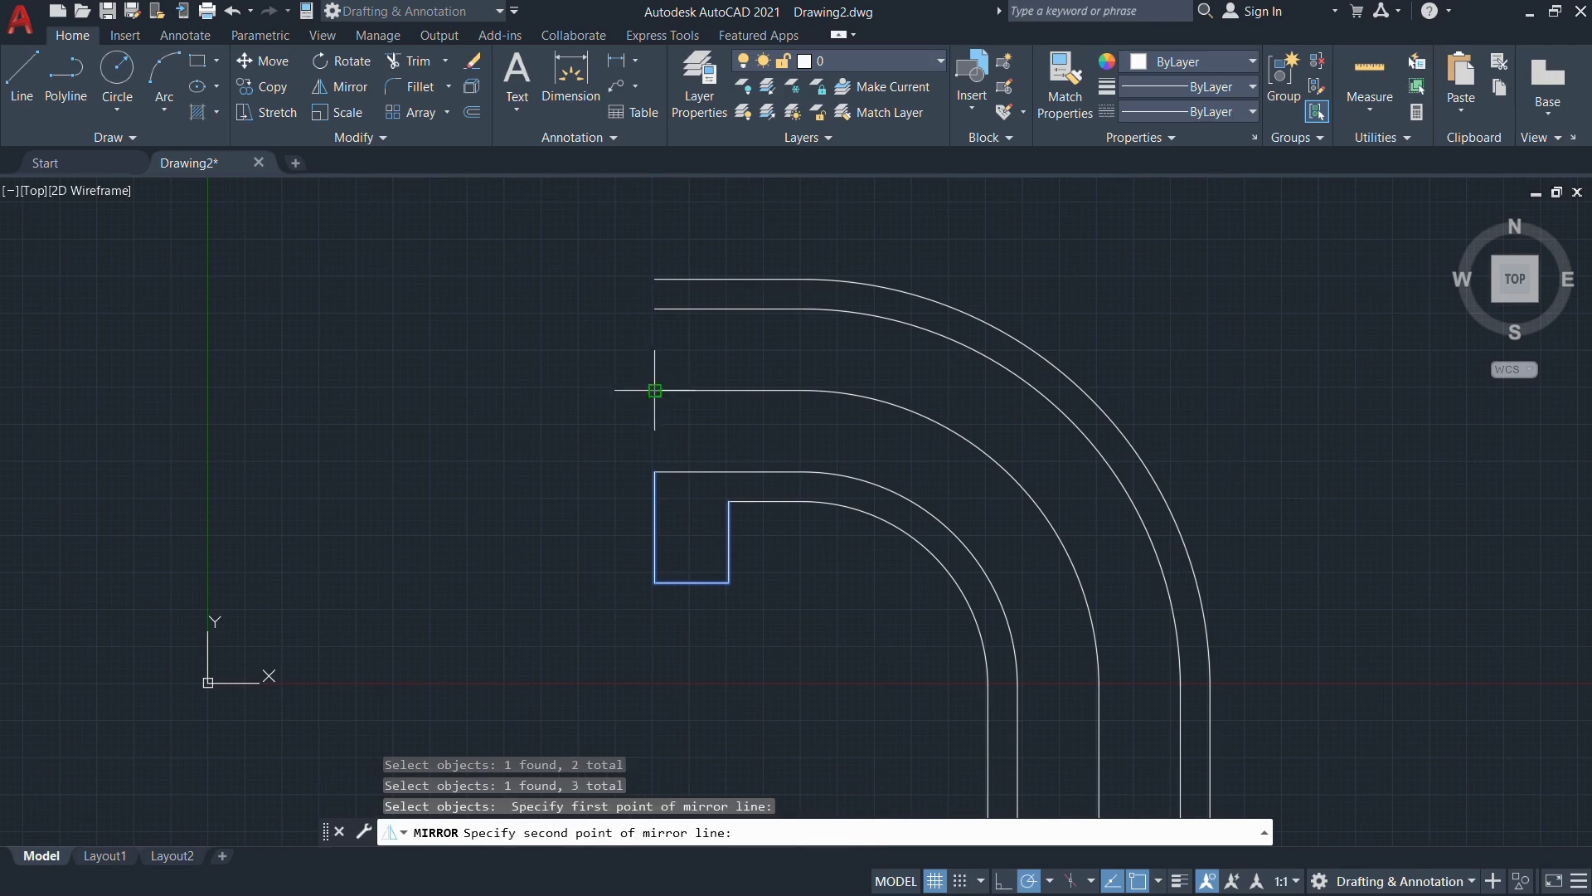
pyautogui.click(1022, 390)
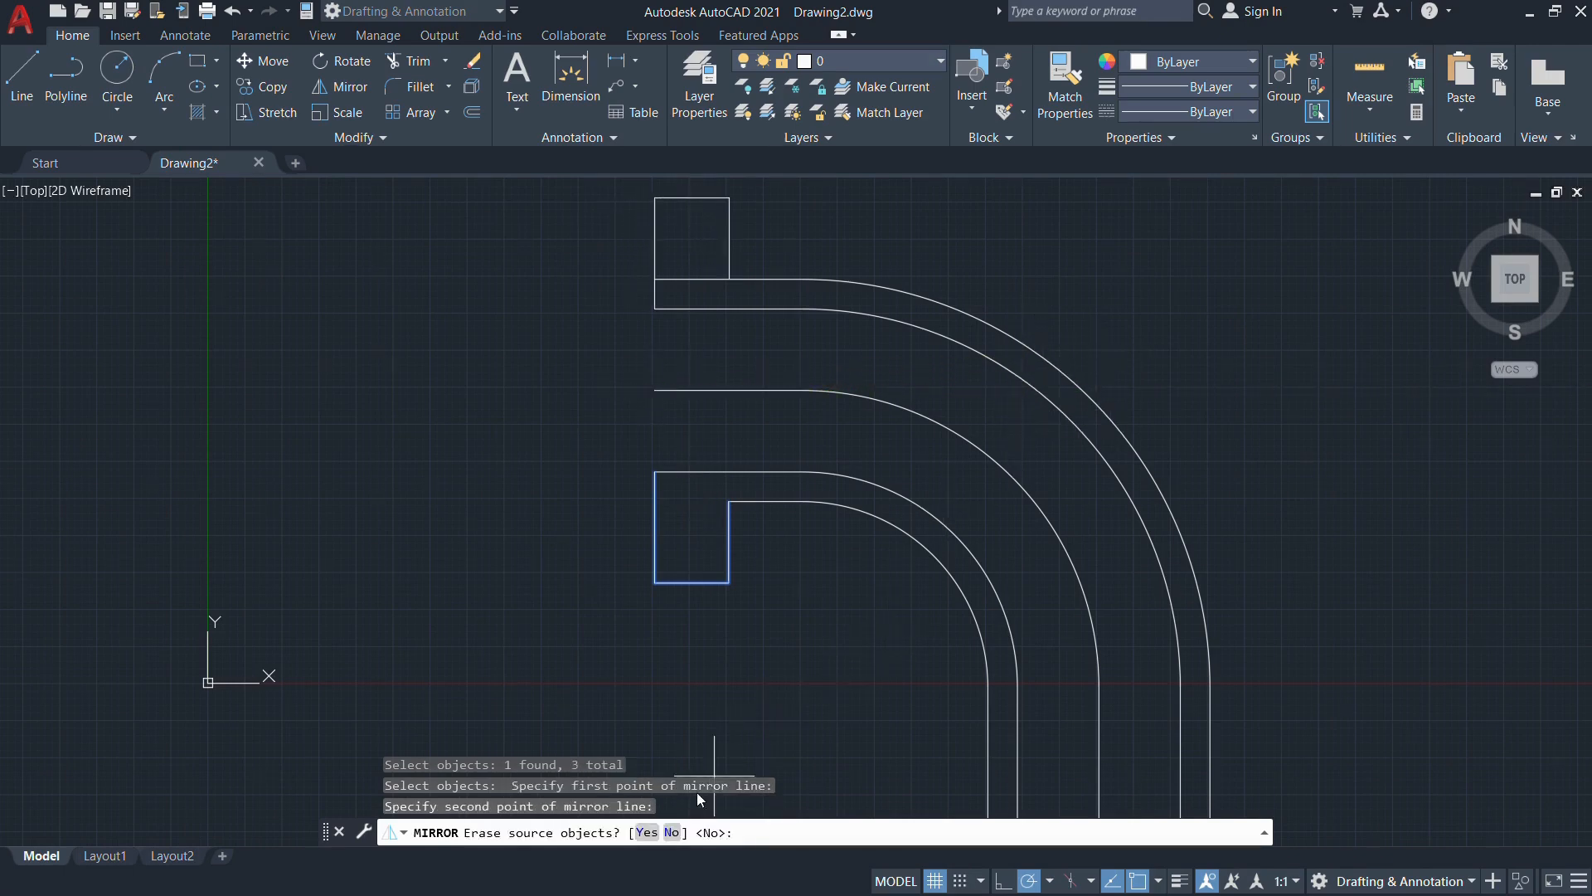
pyautogui.click(670, 832)
# Trim the outer pipe wall line inside the mirrored upper flange
pyautogui.write('t')
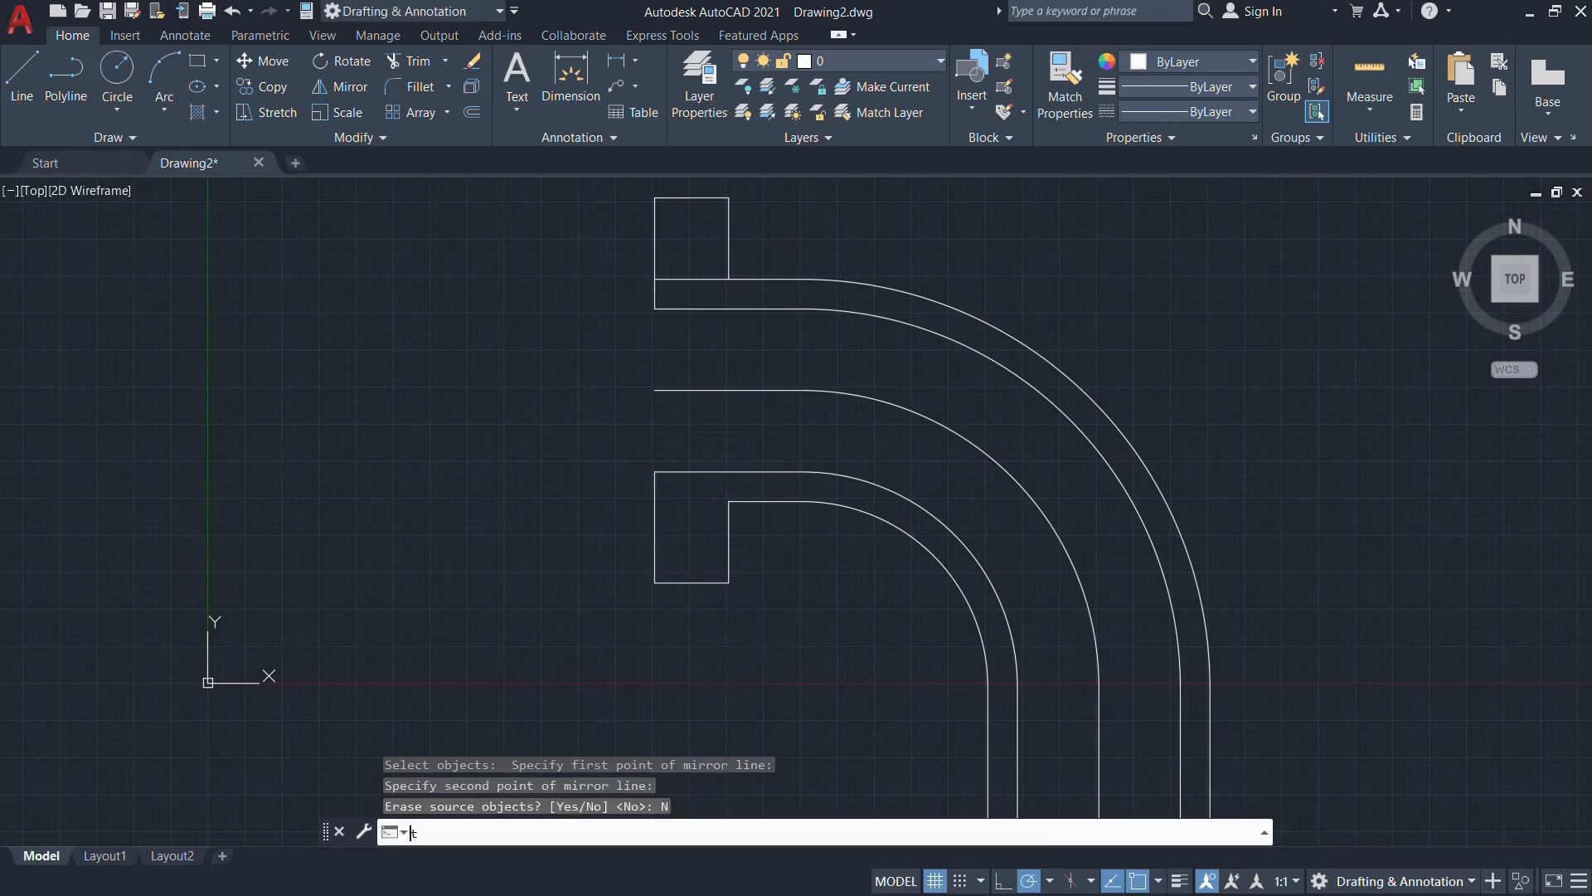
pyautogui.write('r')
pyautogui.press('Return')
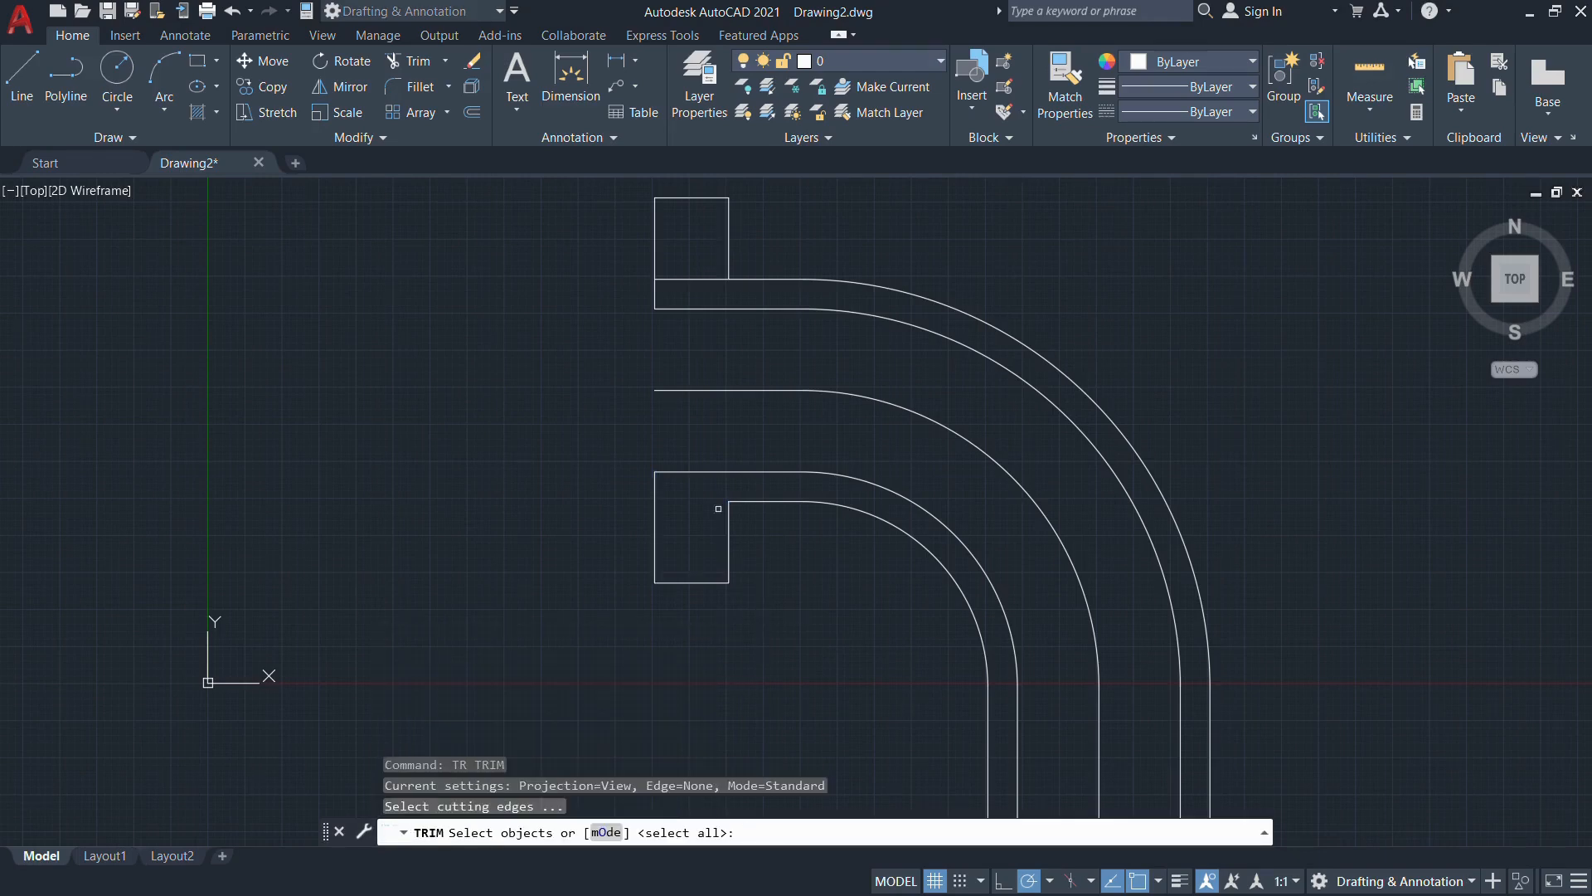
pyautogui.press('Return')
pyautogui.click(715, 472)
pyautogui.click(688, 278)
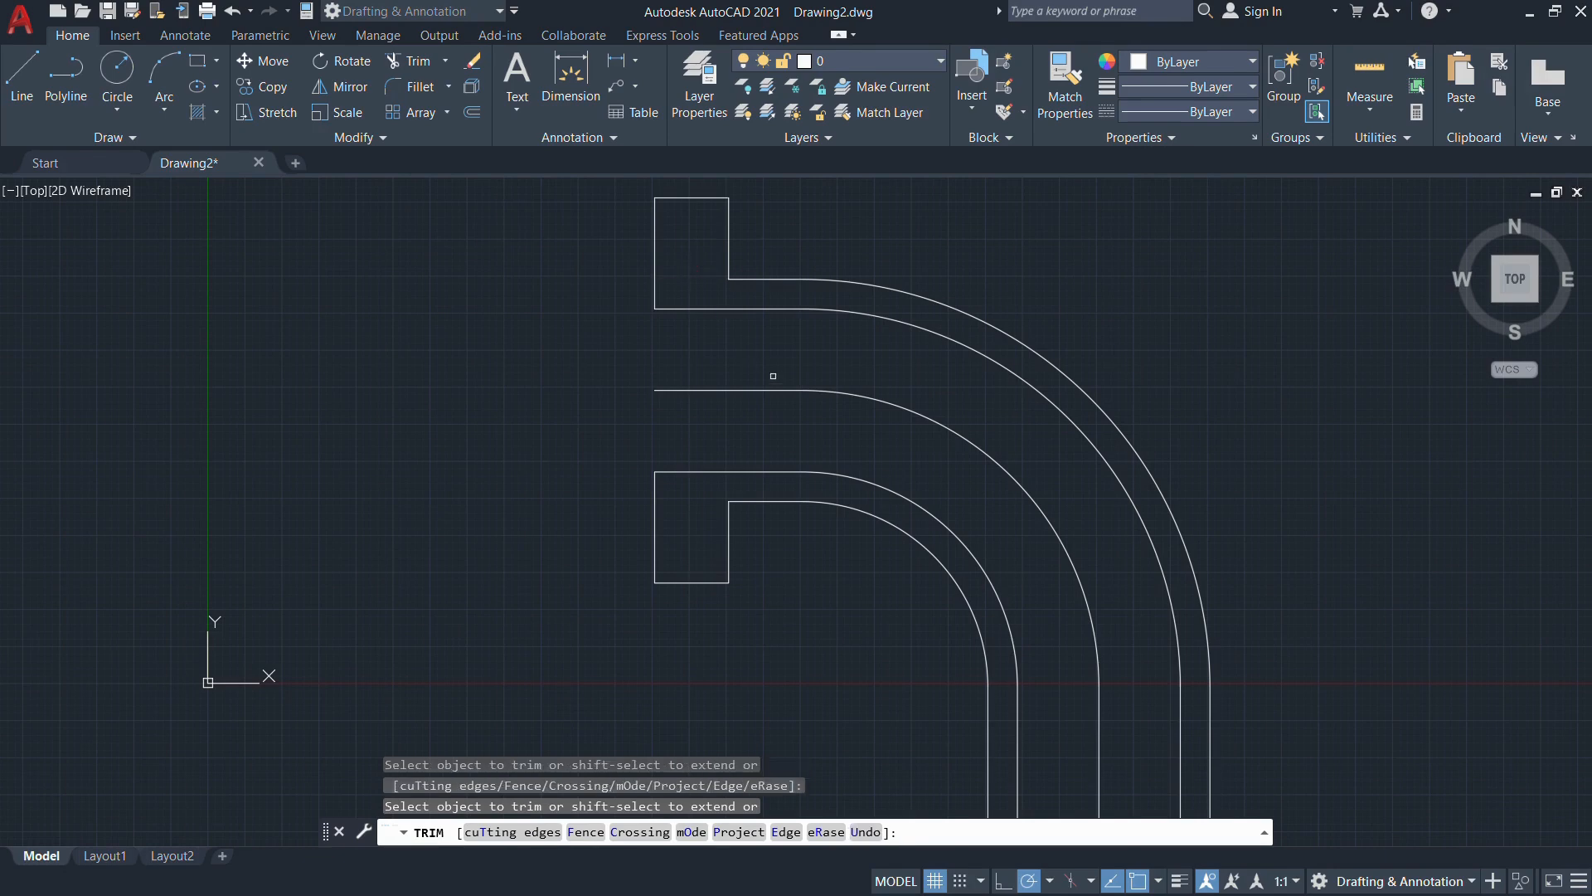
pyautogui.scroll(-1, 780, 383)
pyautogui.click(783, 387)
pyautogui.scroll(-2, 854, 528)
pyautogui.moveTo(842, 604)
pyautogui.mouseDown(button='middle')
pyautogui.moveTo(765, 585)
pyautogui.moveTo(775, 569)
pyautogui.mouseUp(button='middle')
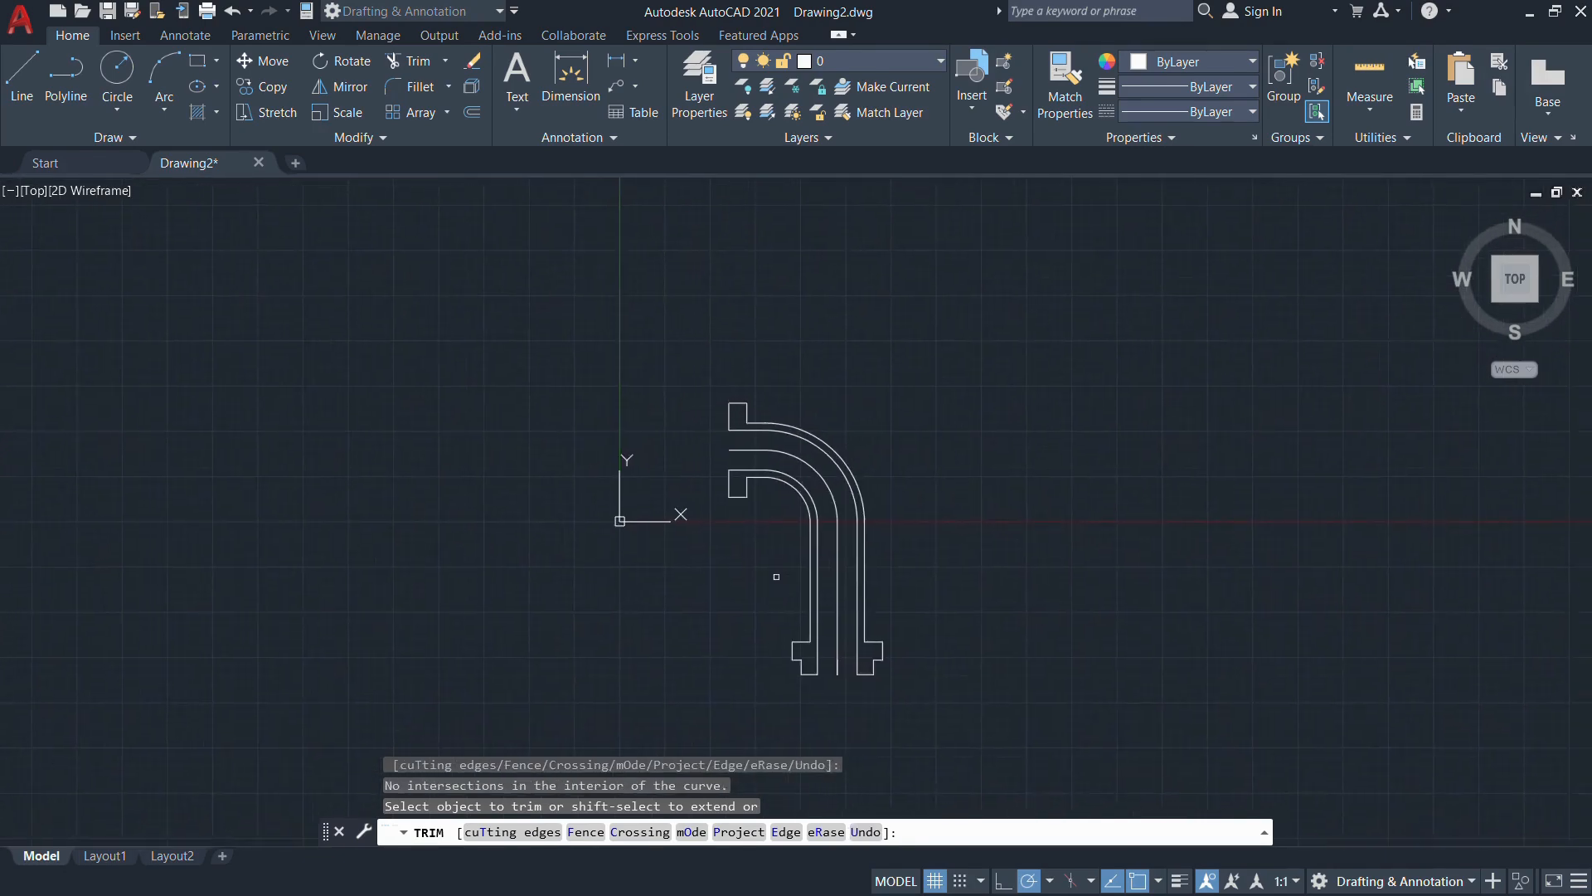
pyautogui.scroll(2, 777, 576)
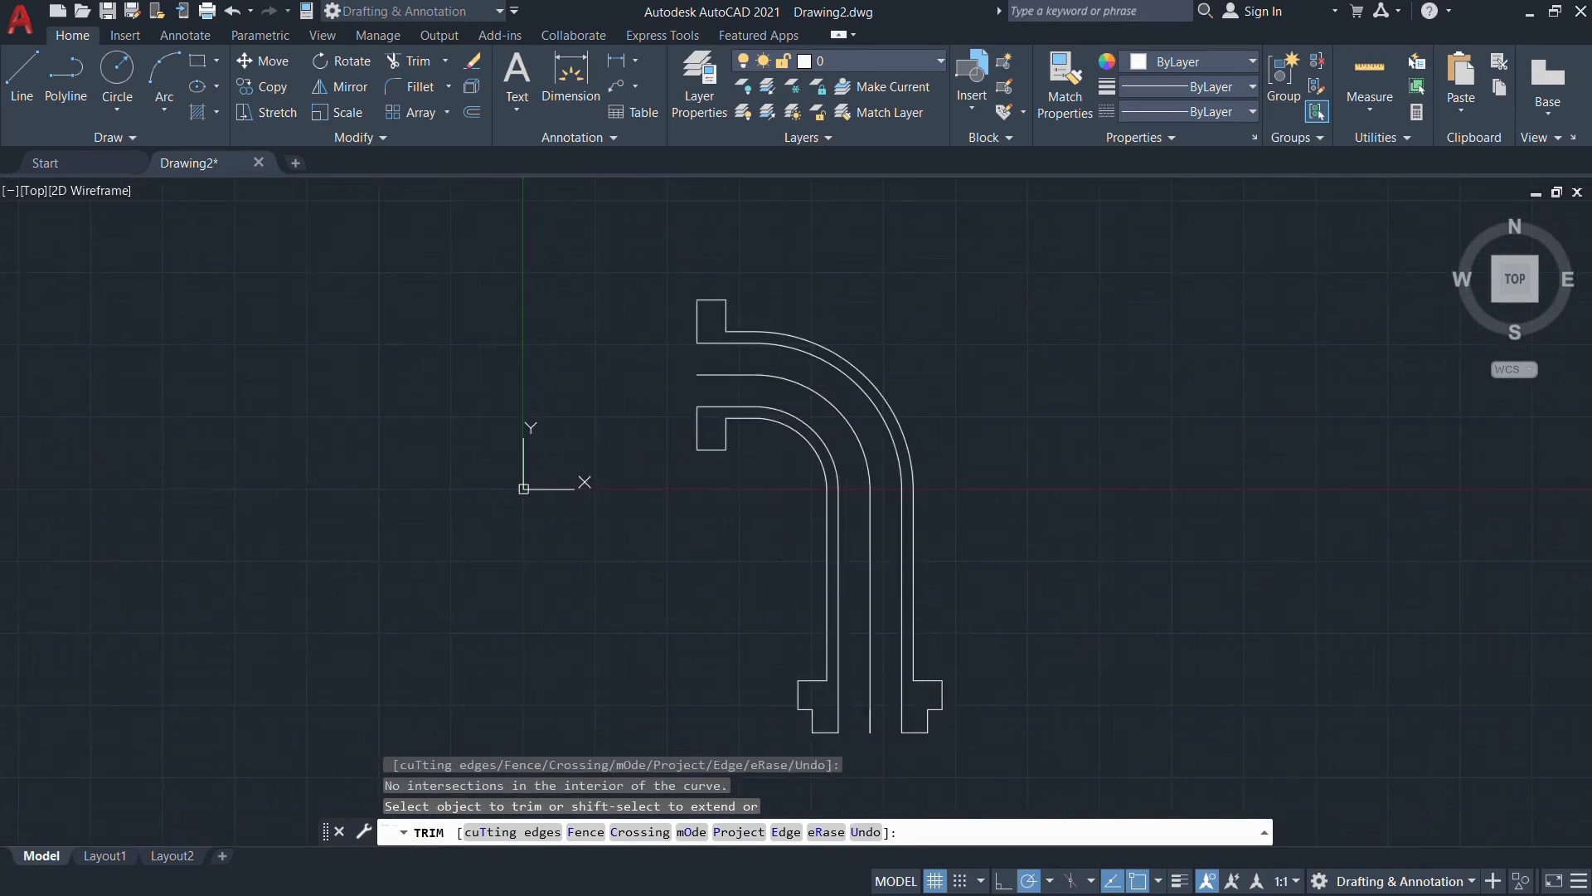
# Check the reference drawing, then chamfer the two bore corners at the upper pipe end's flange face 1 × 45°, using Chamfer's Angle and Multiple options
pyautogui.hotkey('alt', 'Tab')
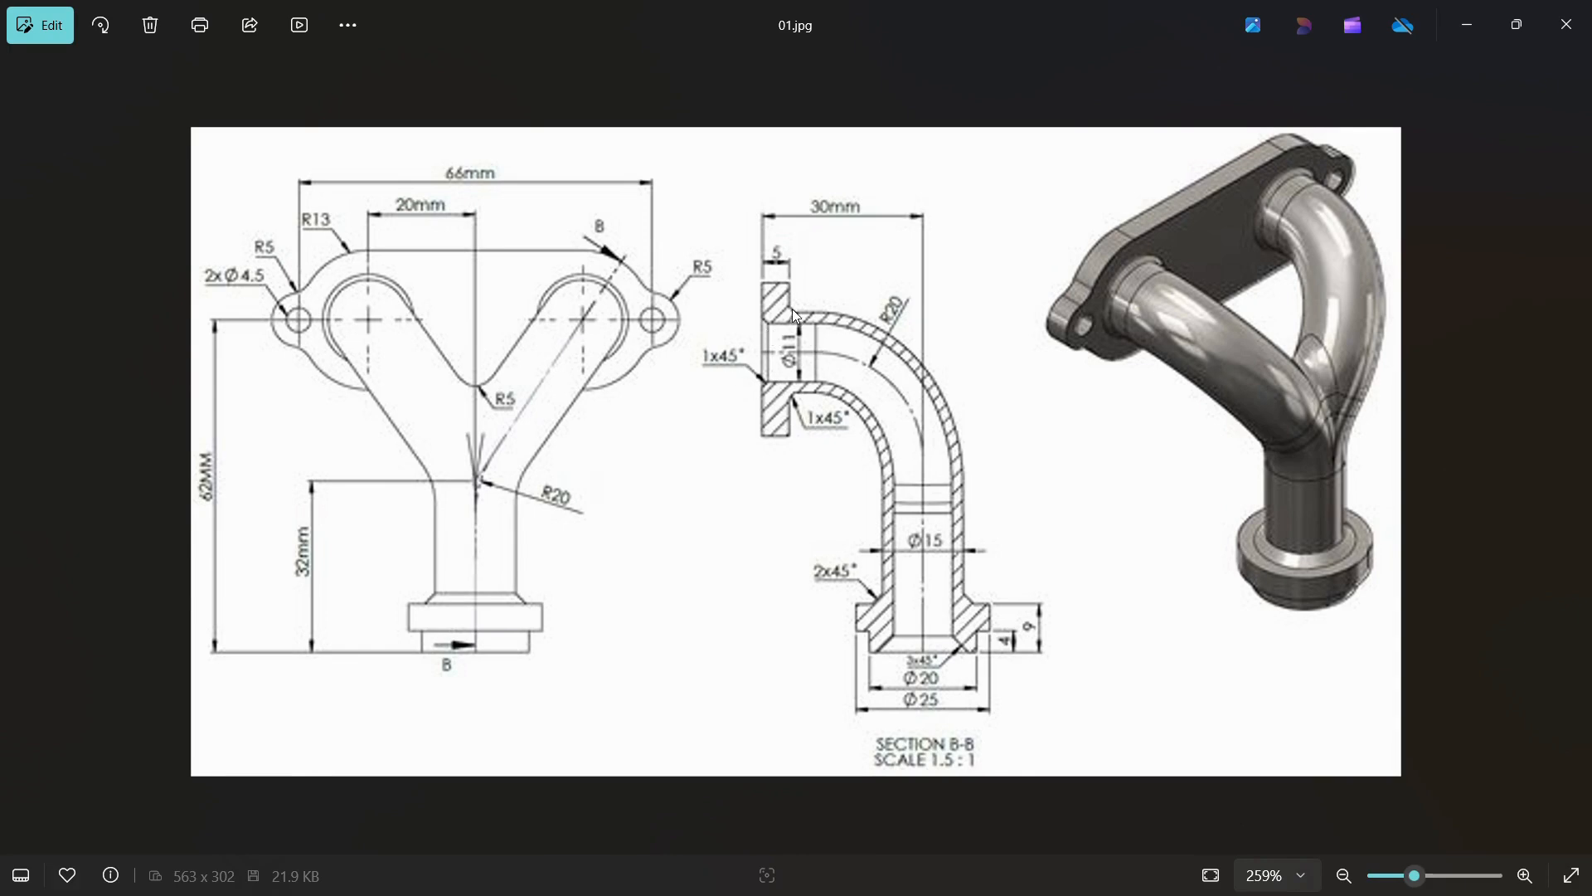
pyautogui.hotkey('alt', 'Tab')
pyautogui.press('Escape')
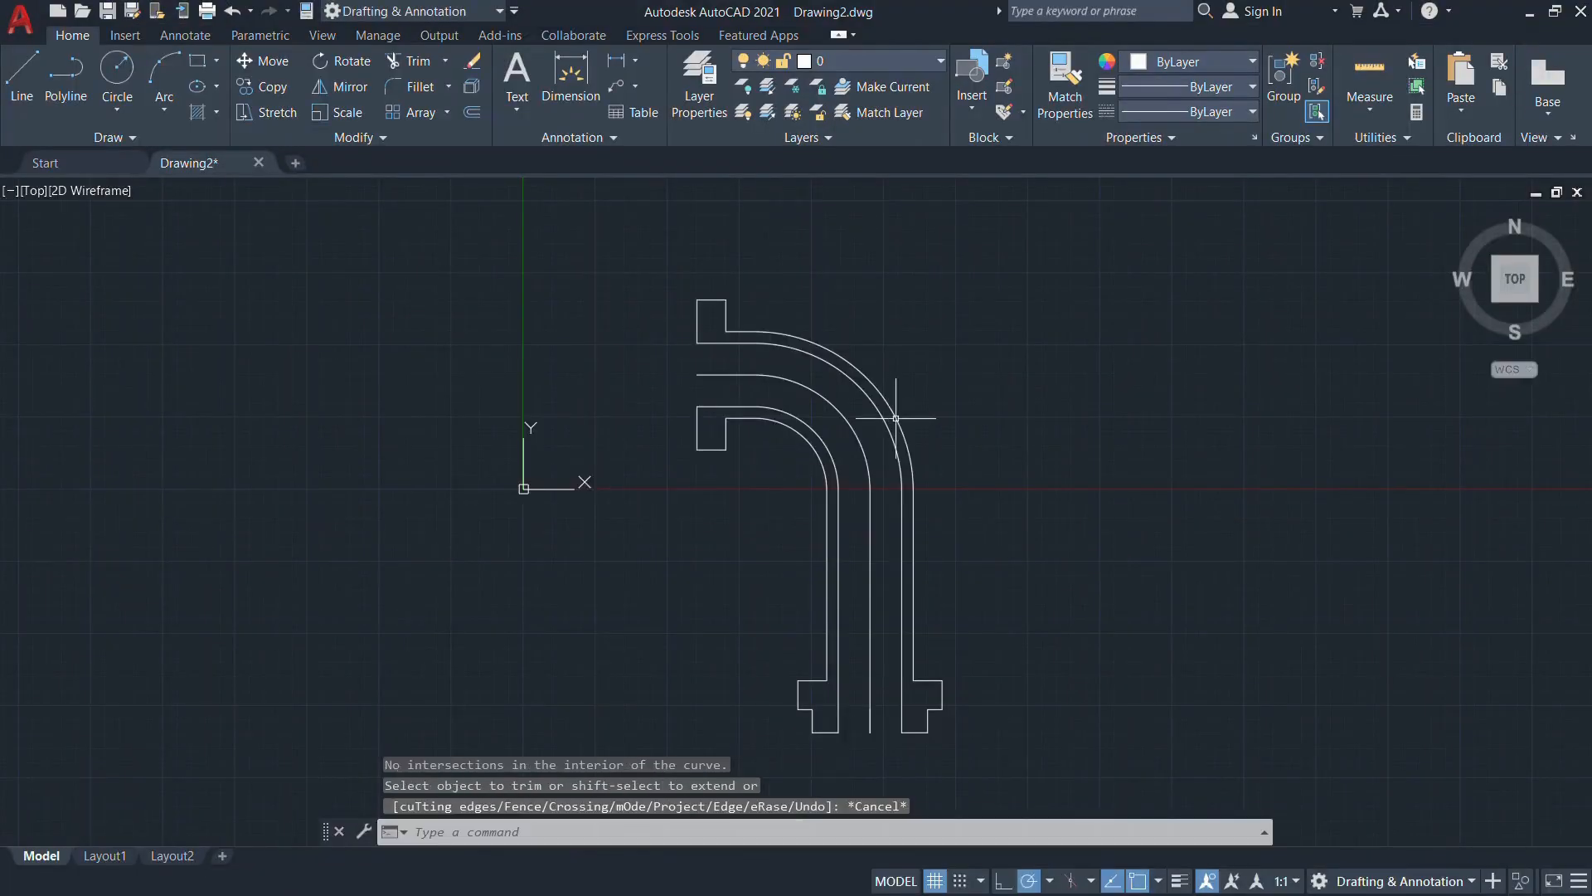
pyautogui.write('cha')
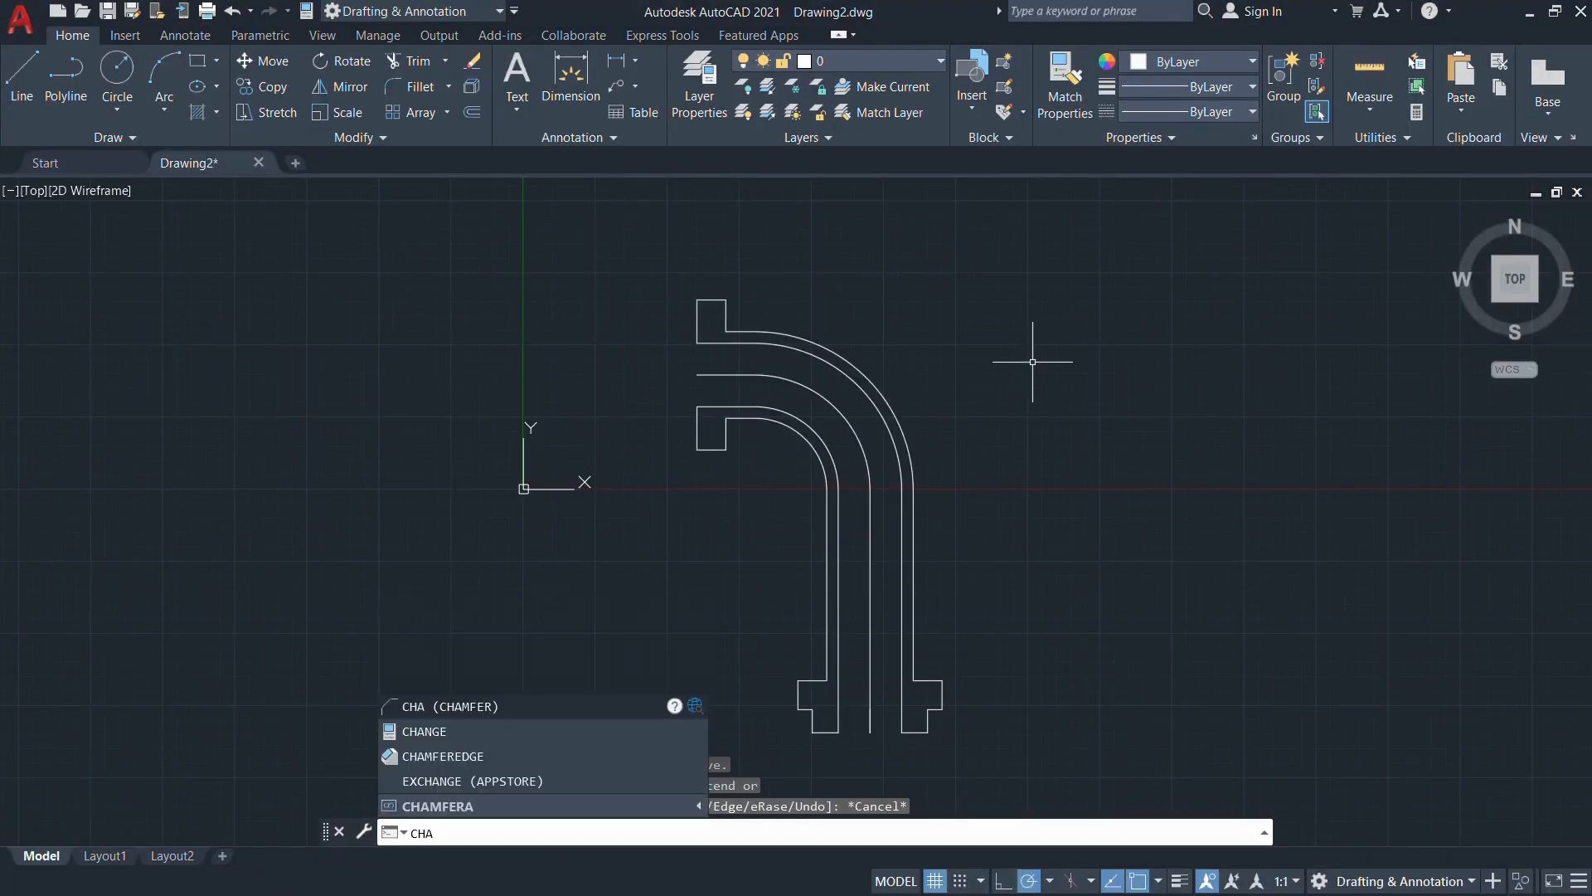
pyautogui.press('Return')
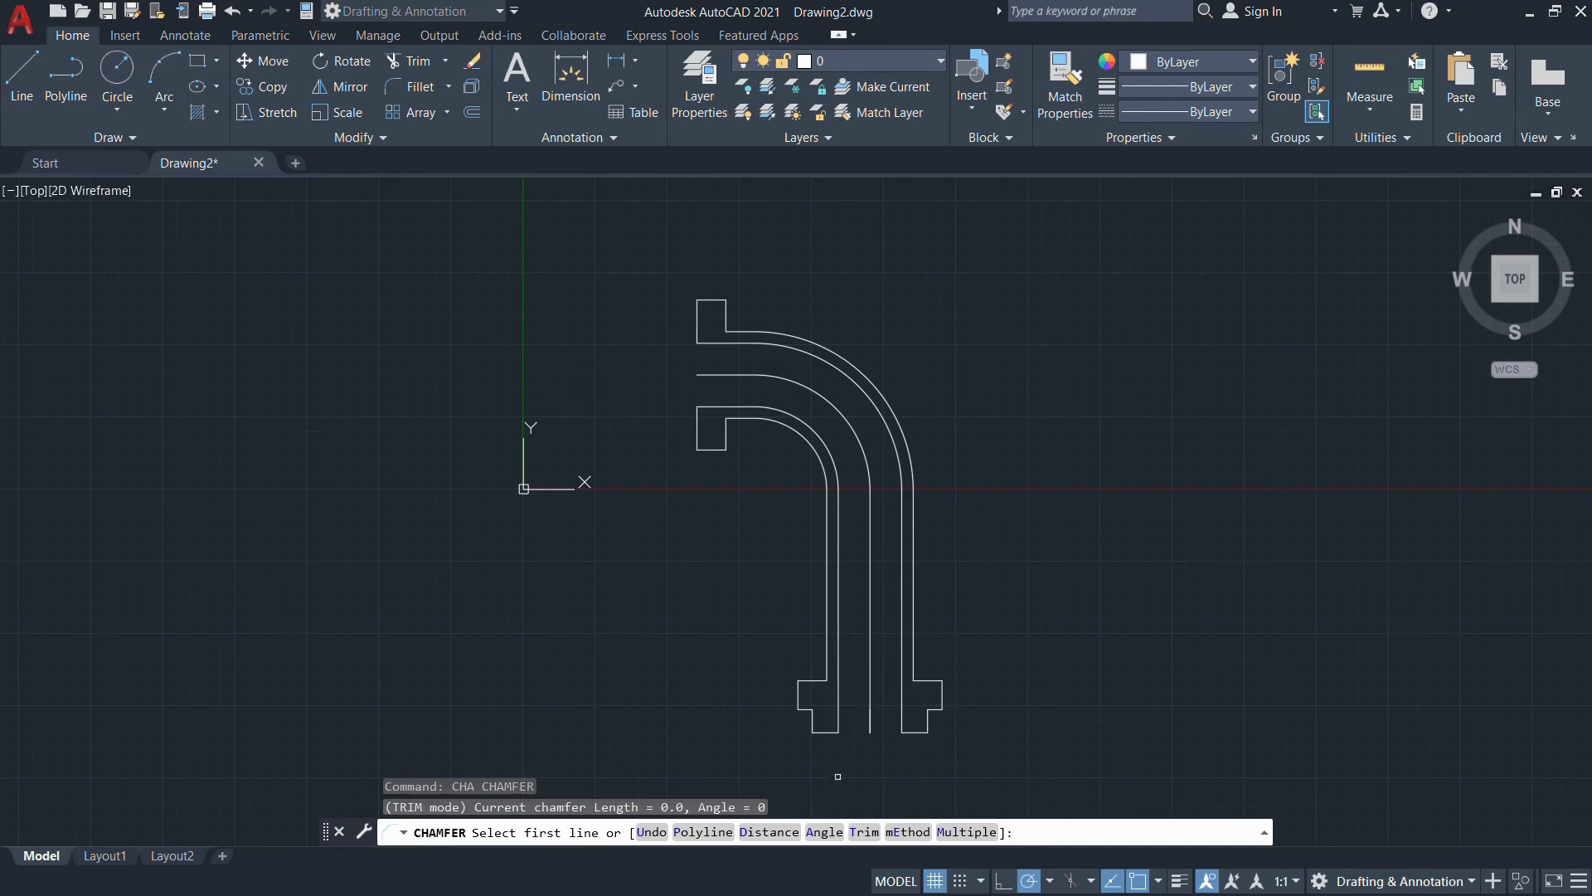
pyautogui.write('a')
pyautogui.press('Return')
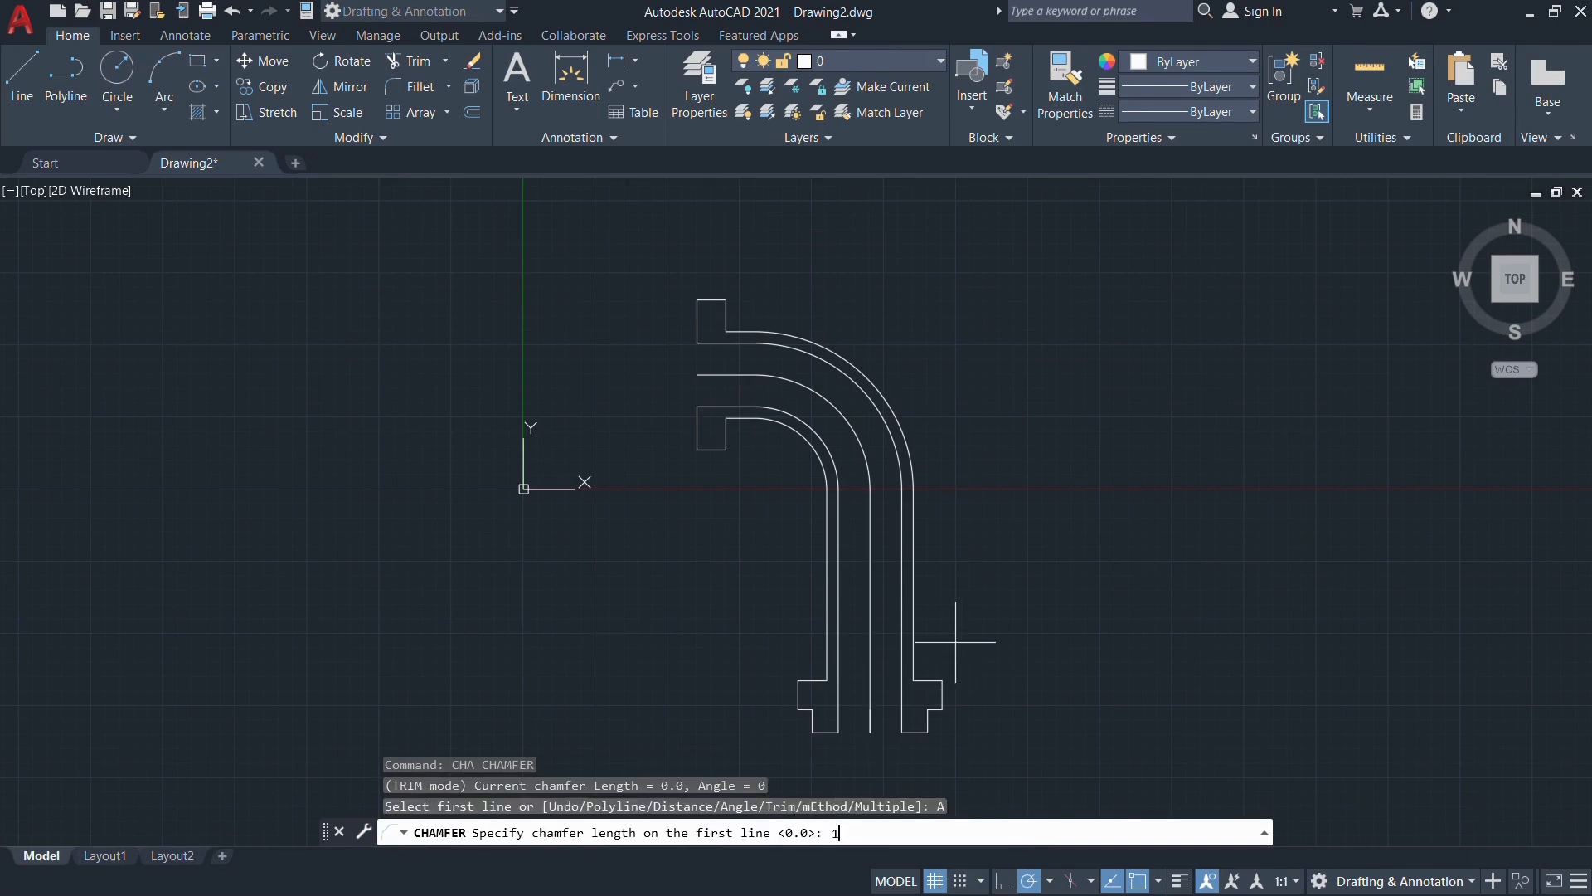
pyautogui.press('Return')
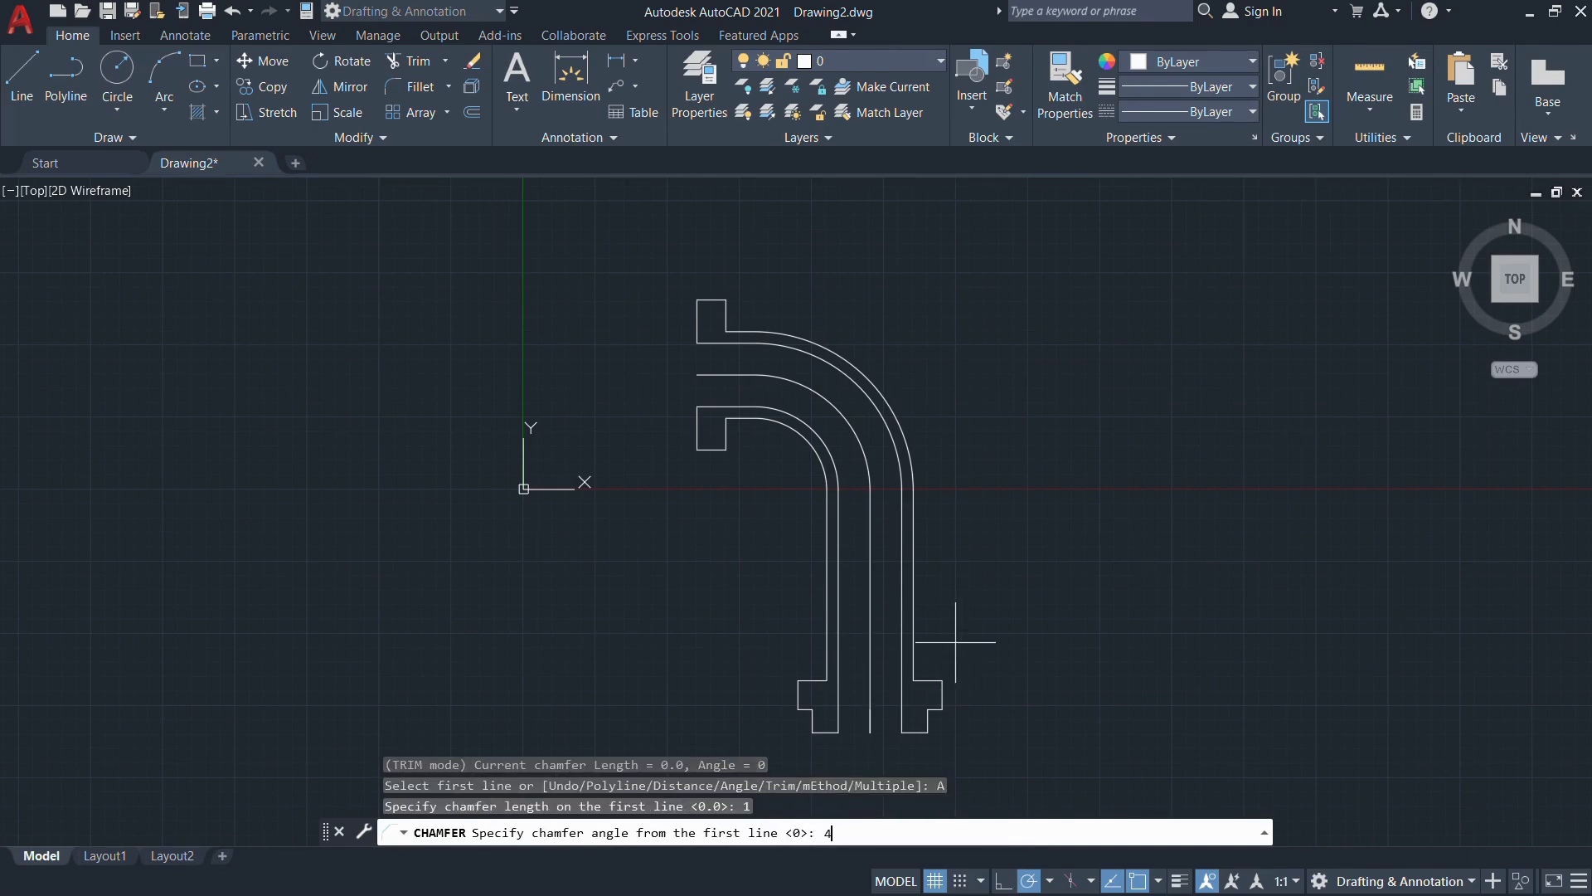
pyautogui.press('Return')
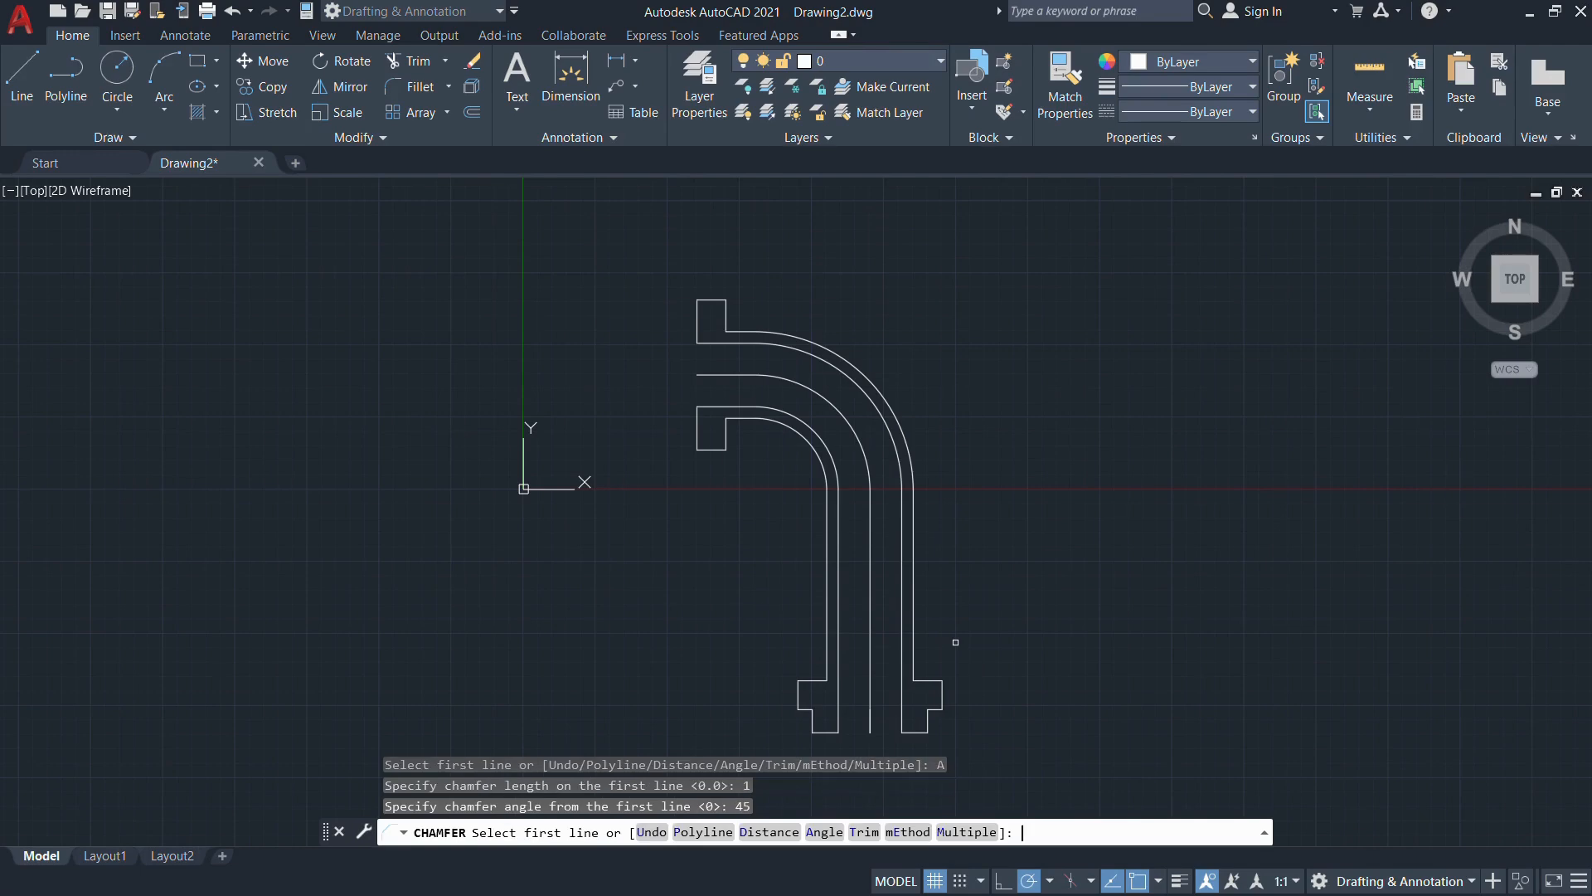
pyautogui.click(964, 831)
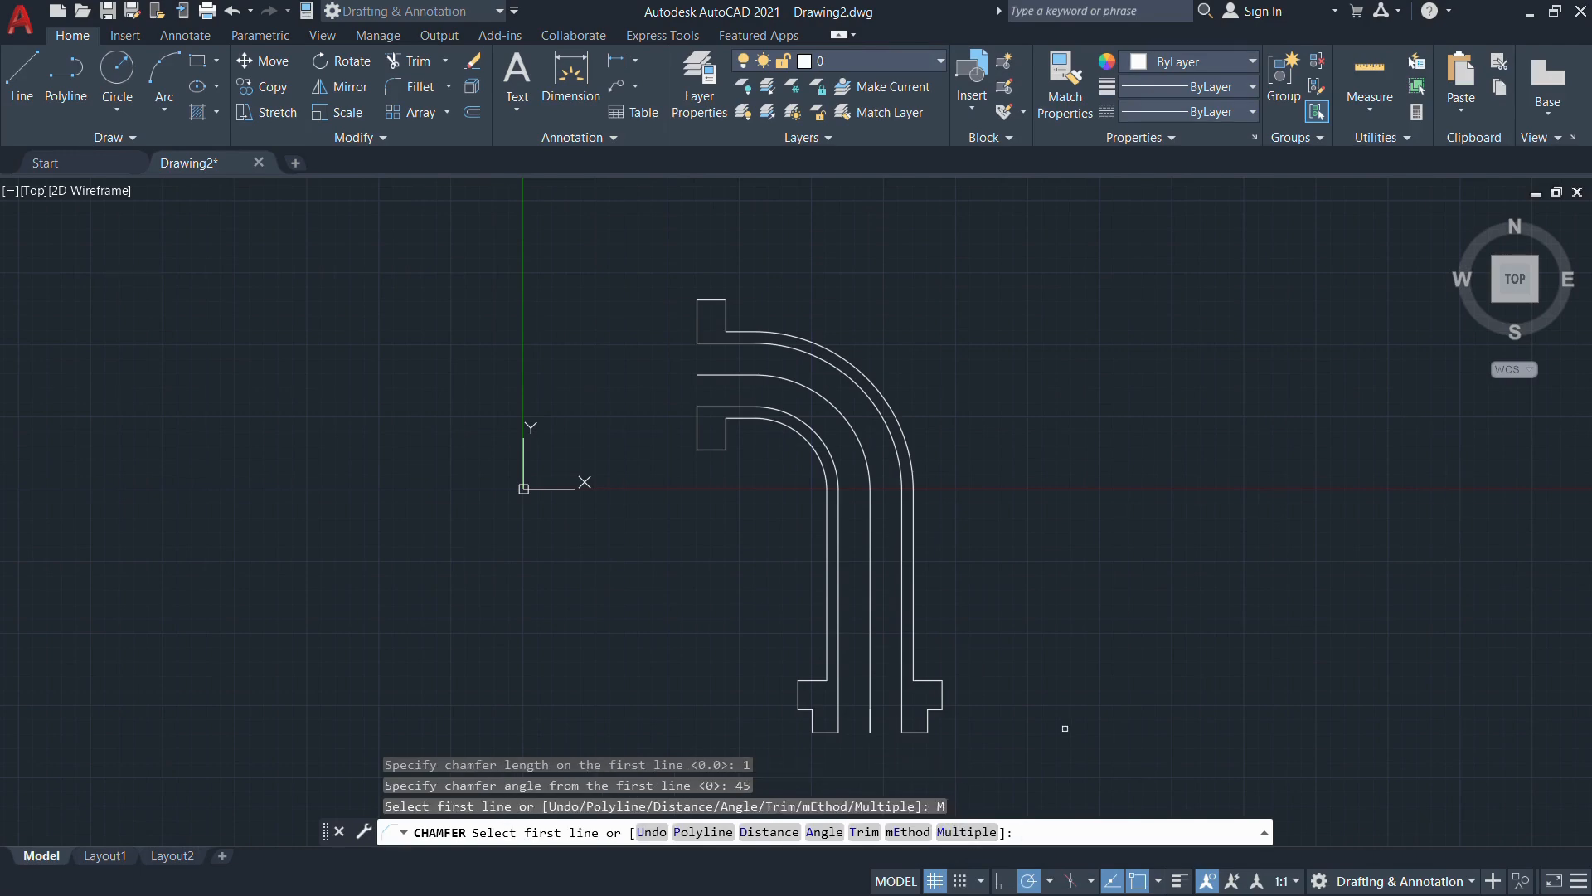
pyautogui.scroll(2, 721, 390)
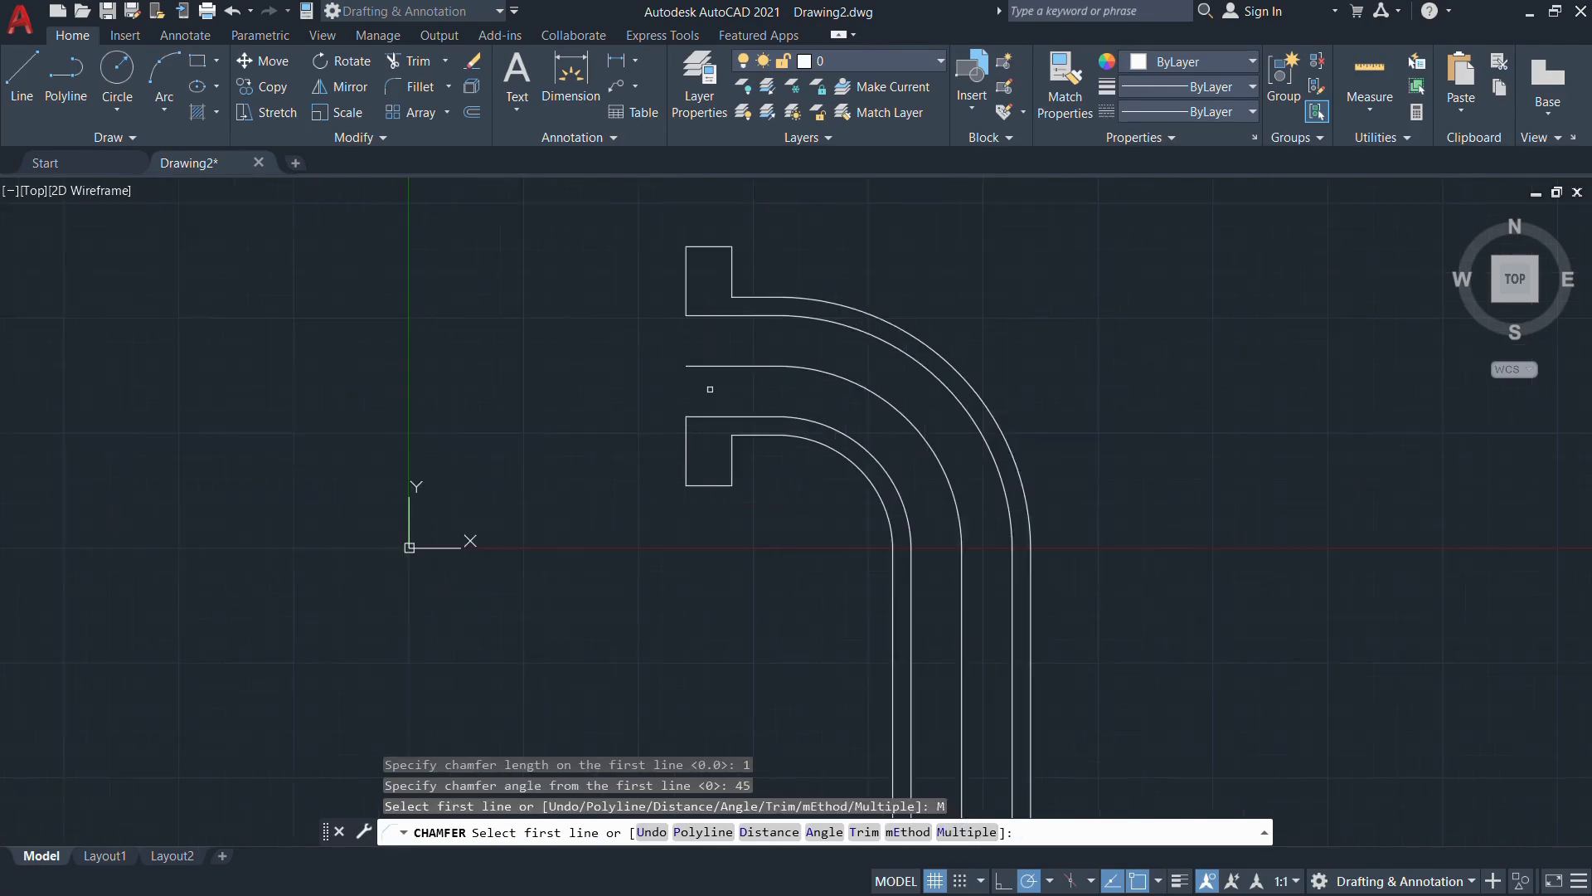
pyautogui.click(689, 431)
pyautogui.click(696, 418)
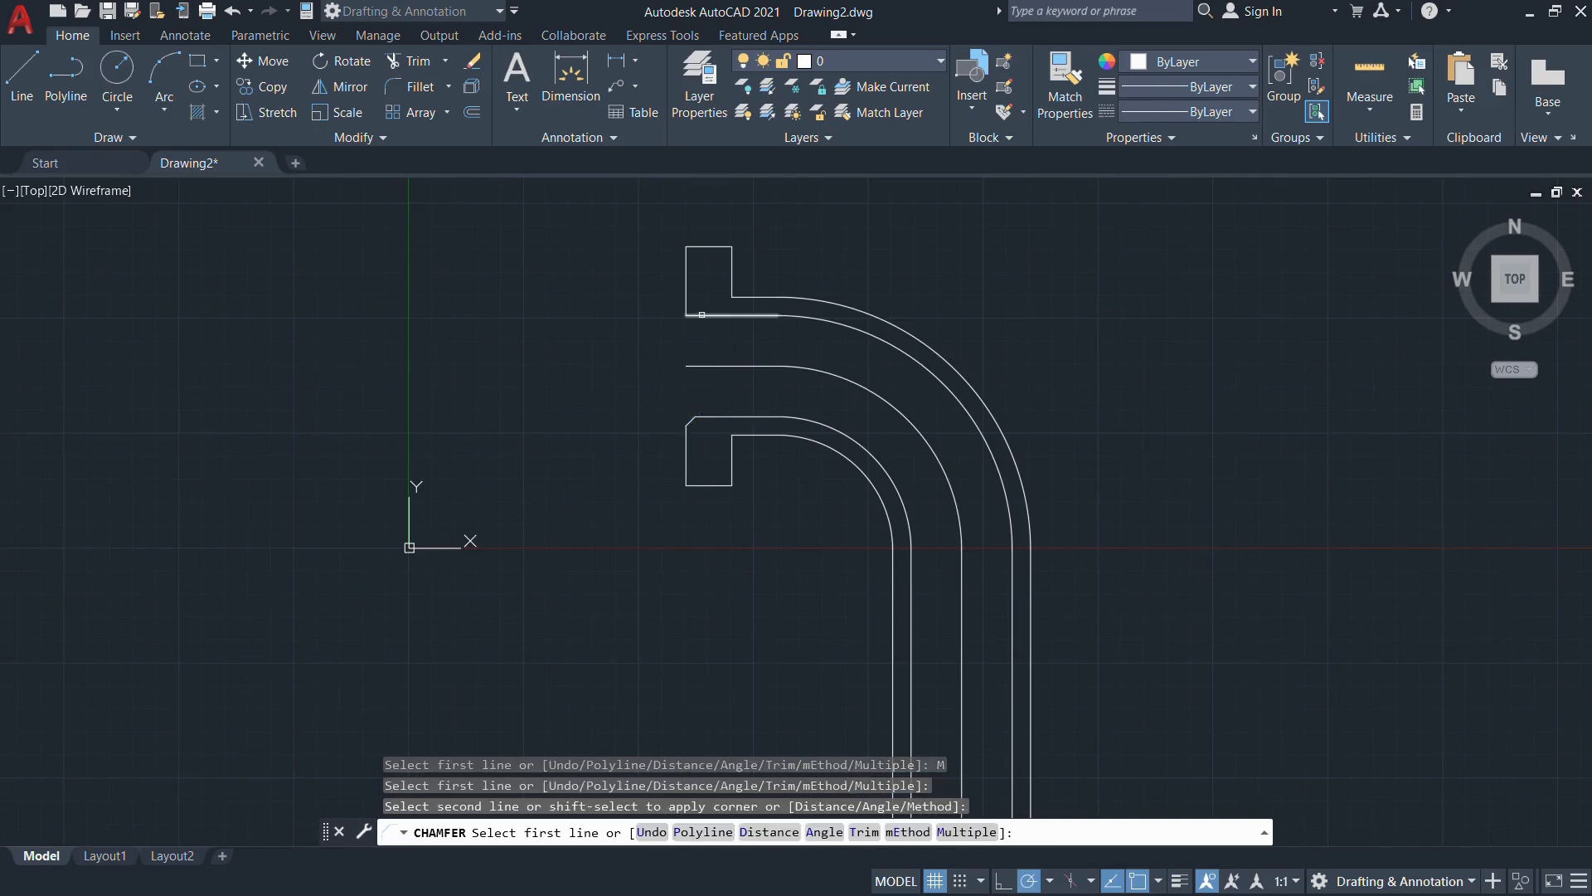
pyautogui.click(702, 314)
pyautogui.click(689, 303)
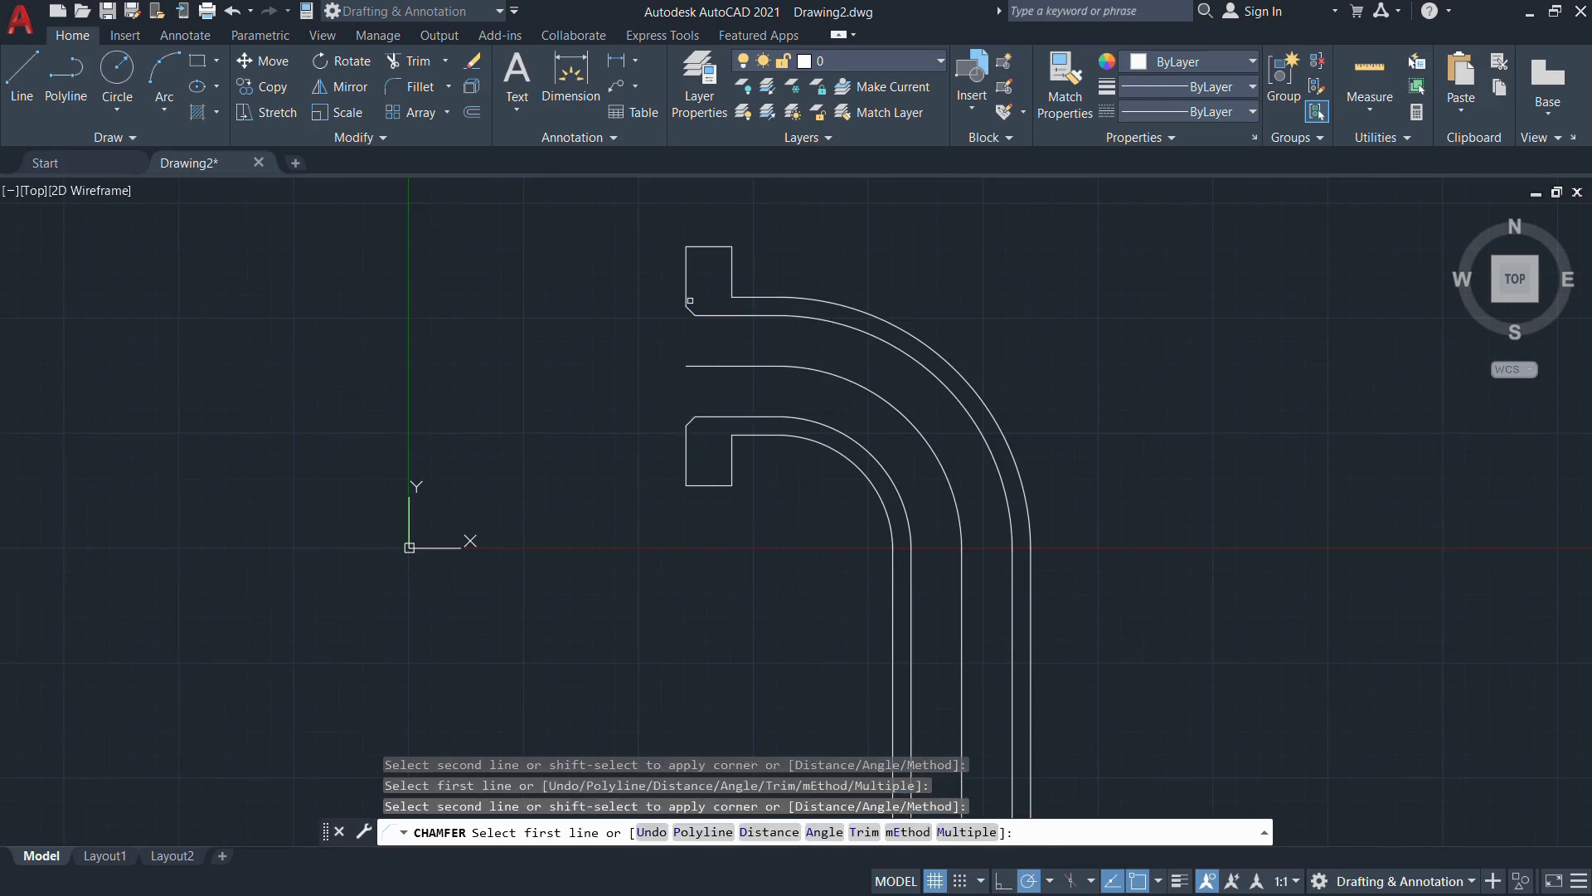
# Chamfer the two corners where the outer pipe walls meet the back of the flange 1 × 45°
pyautogui.click(746, 296)
pyautogui.click(731, 269)
pyautogui.click(732, 456)
pyautogui.click(741, 435)
# Chamfer the lower collar's left pipe-wall corner and both bore-mouth corners 1 × 45°, and end the Chamfer command
pyautogui.scroll(-4, 779, 600)
pyautogui.moveTo(810, 652); pyautogui.dragTo(762, 536, button='middle')
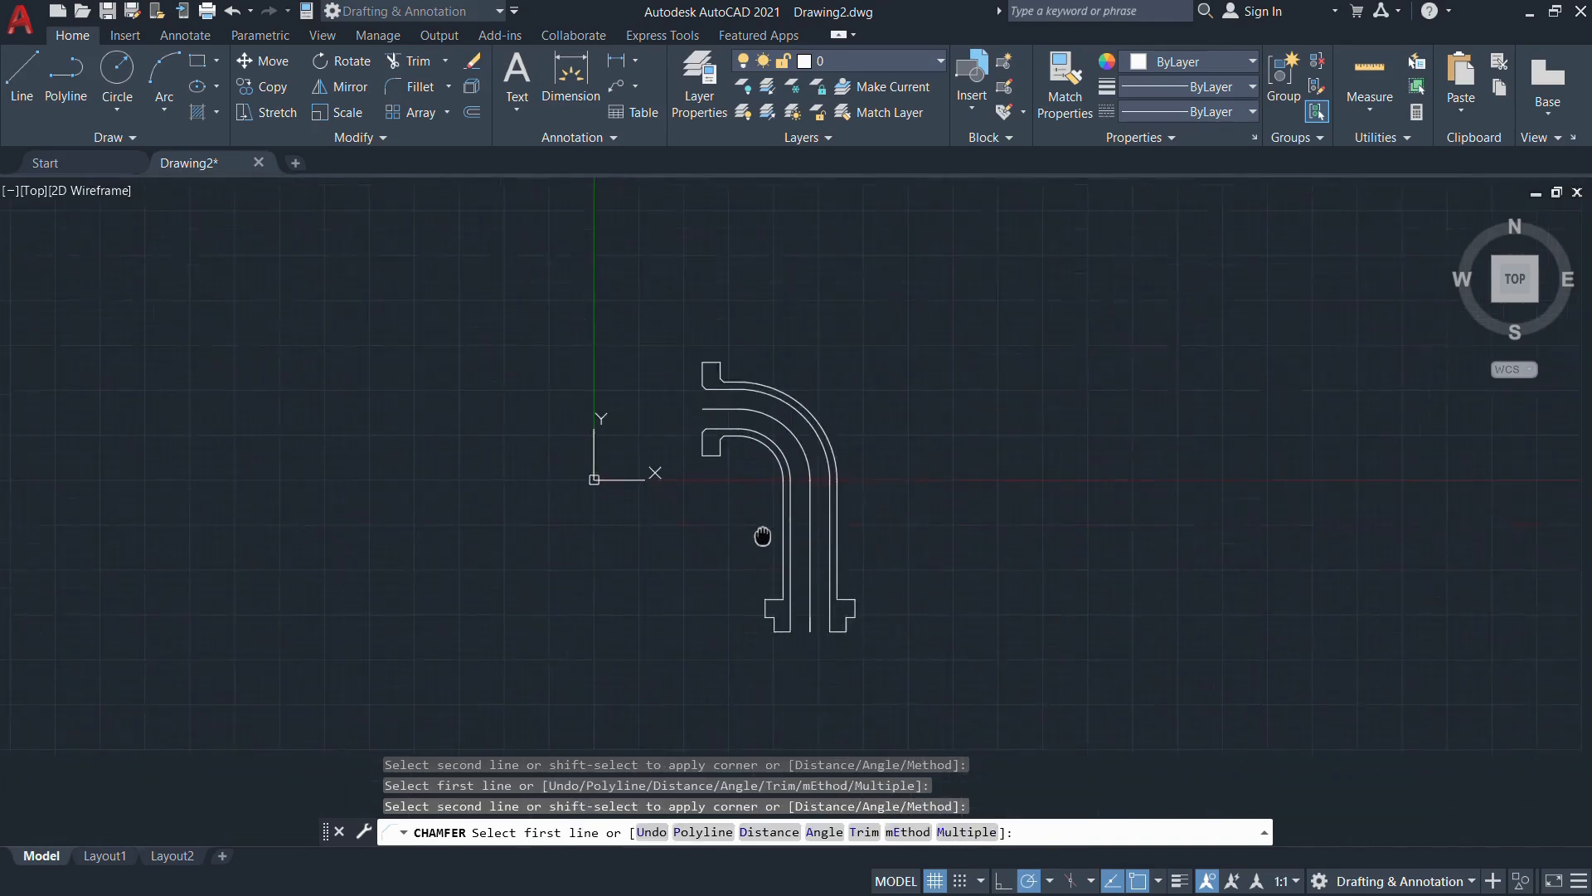
pyautogui.scroll(4, 800, 630)
pyautogui.click(722, 544)
pyautogui.click(752, 525)
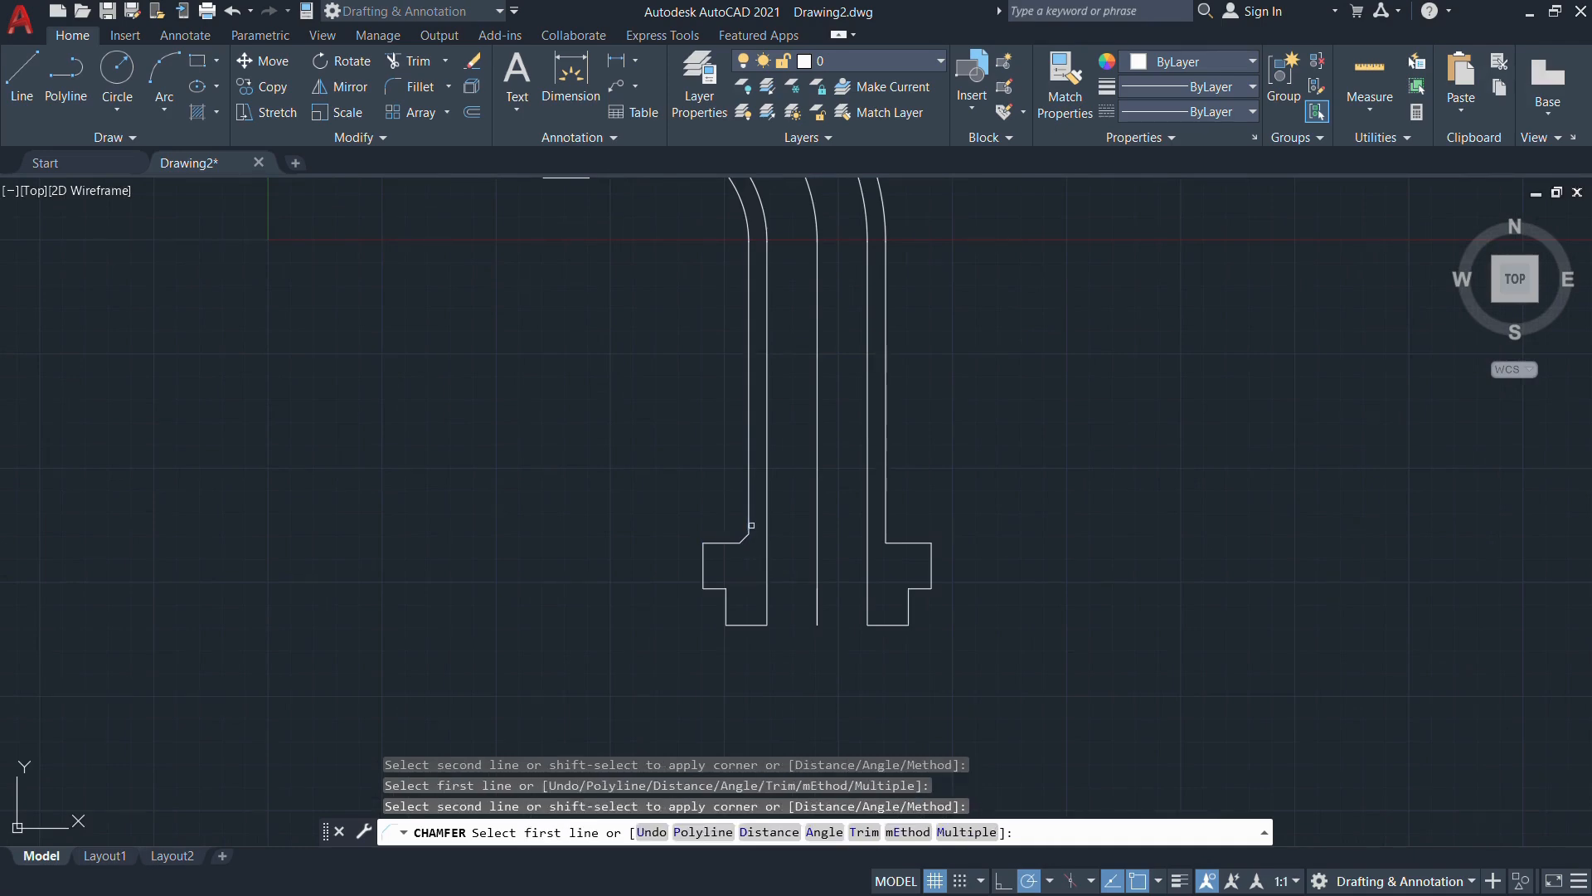
pyautogui.click(746, 624)
pyautogui.click(767, 601)
pyautogui.click(871, 624)
pyautogui.click(868, 603)
pyautogui.scroll(-4, 766, 496)
pyautogui.scroll(2, 714, 349)
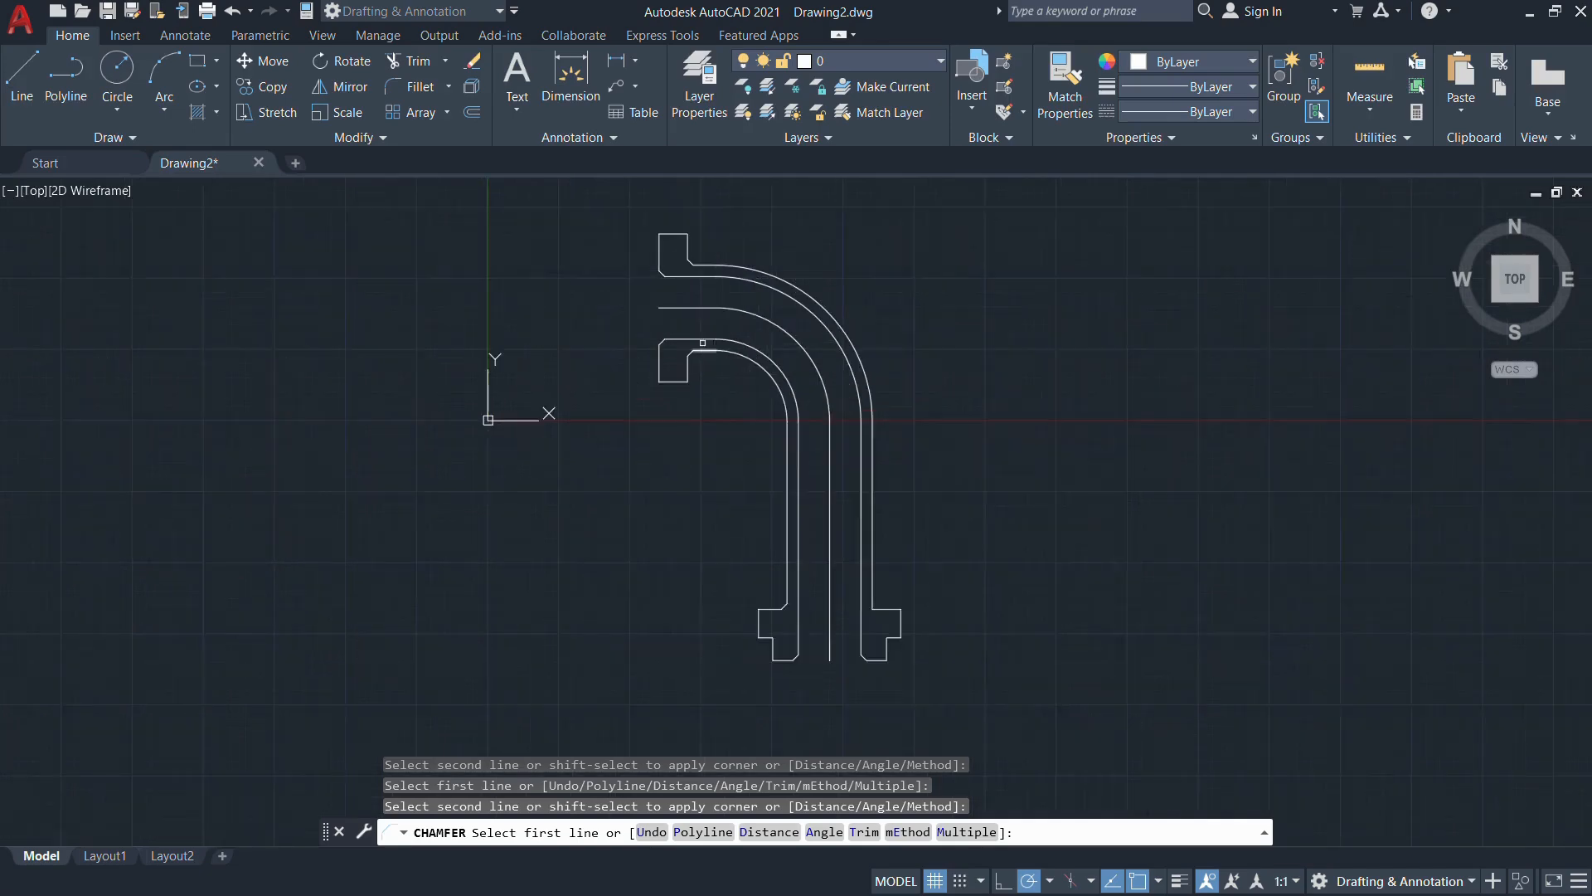
pyautogui.press('Escape')
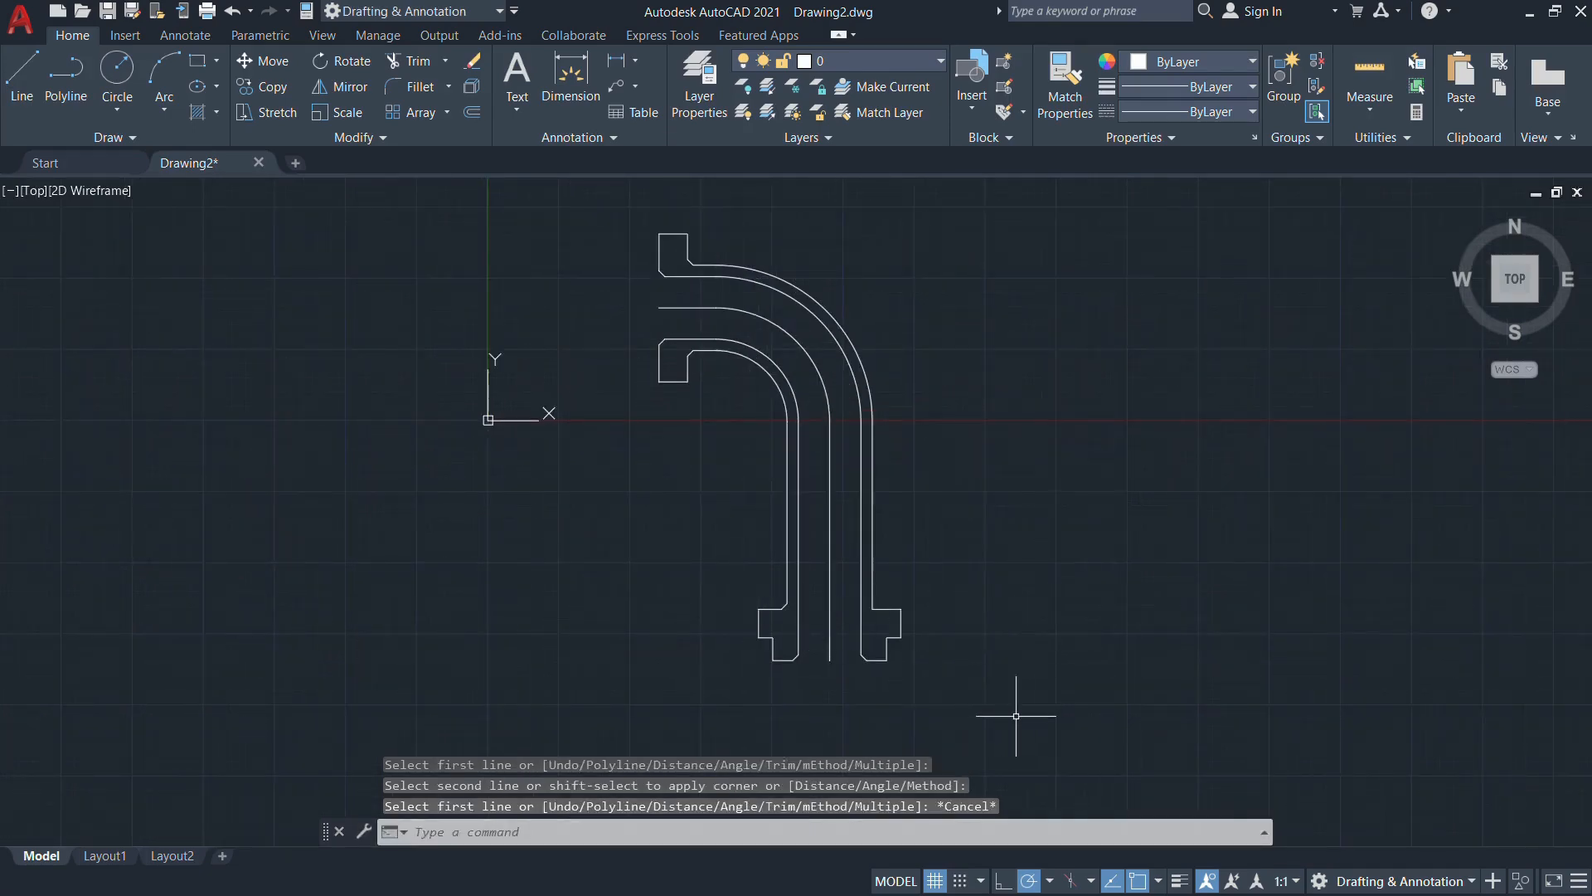
# Check the reference drawing and chamfer both corners between the lower collar's upper edges and the outer pipe walls 2 × 45°, with the Multiple option
pyautogui.scroll(4, 824, 686)
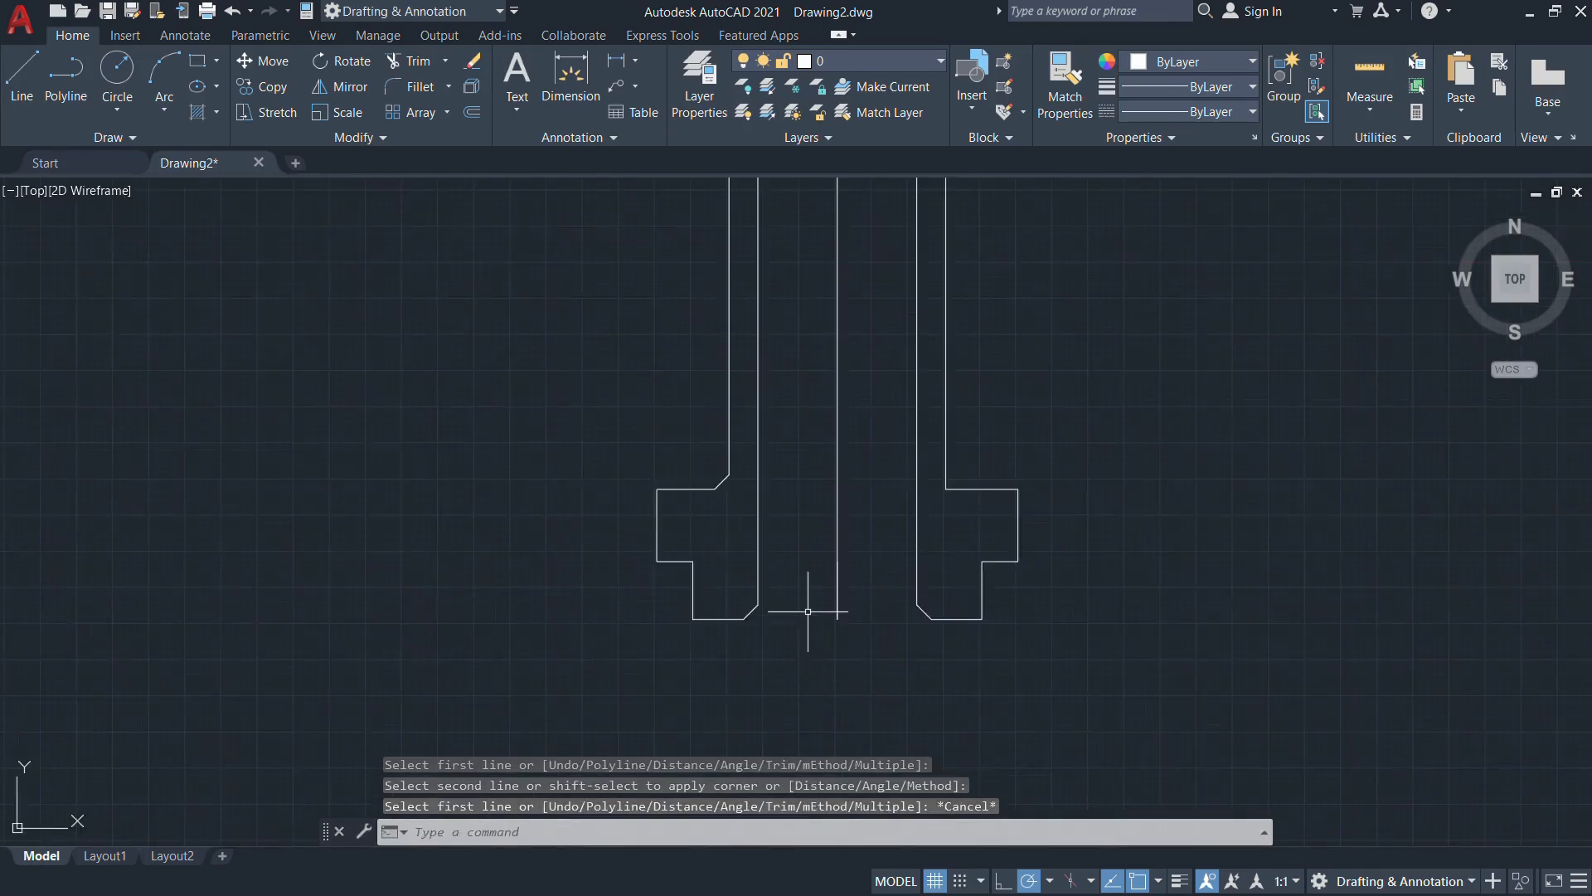
pyautogui.hotkey('alt', 'Tab')
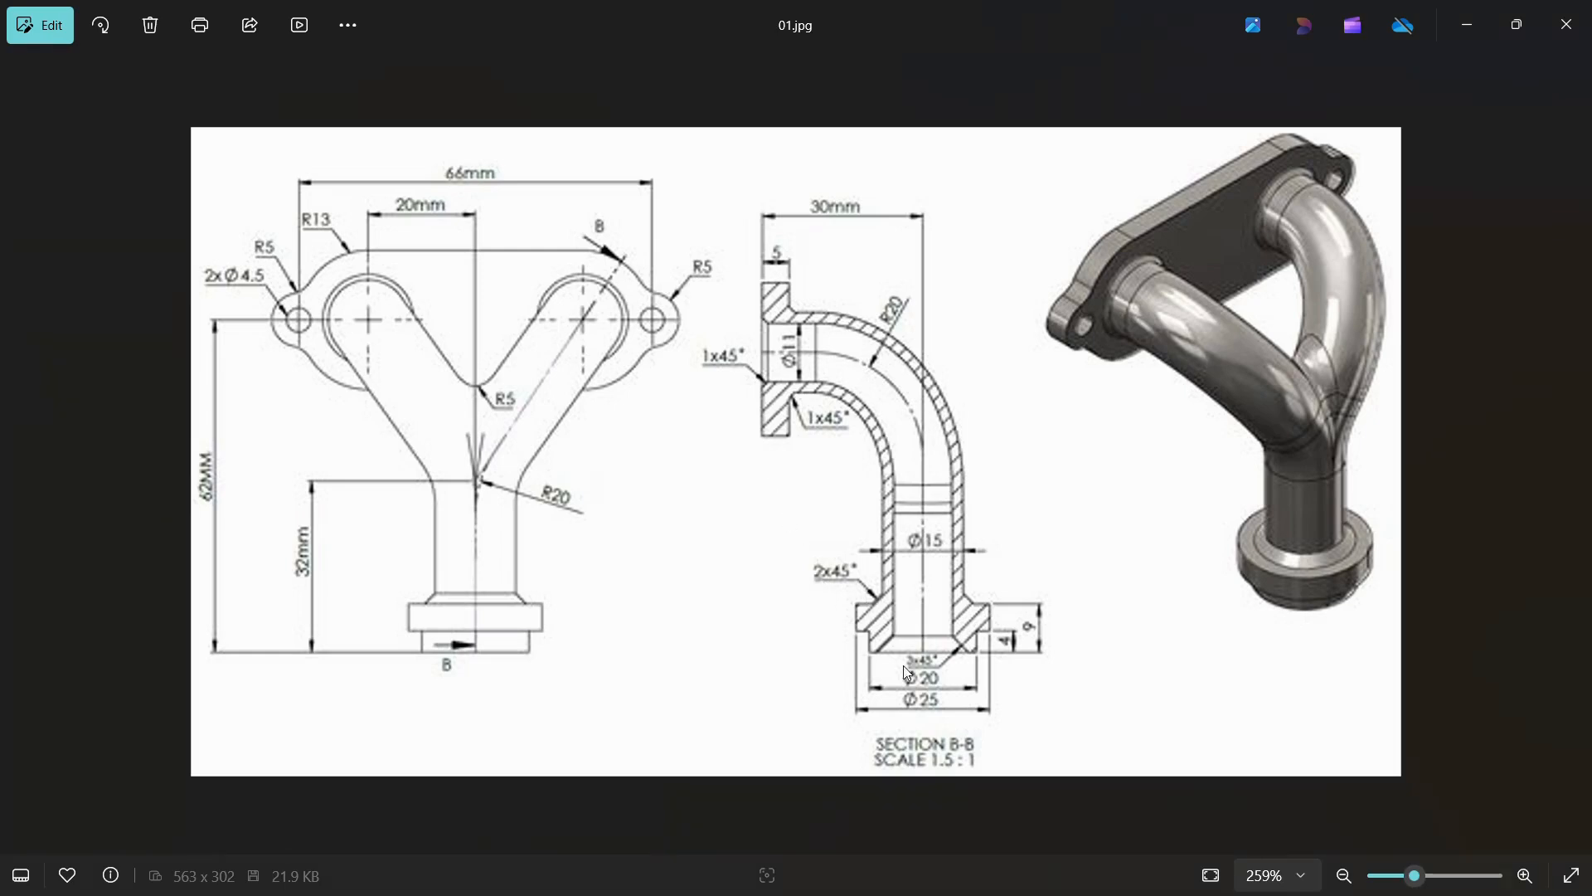
pyautogui.hotkey('alt', 'Tab')
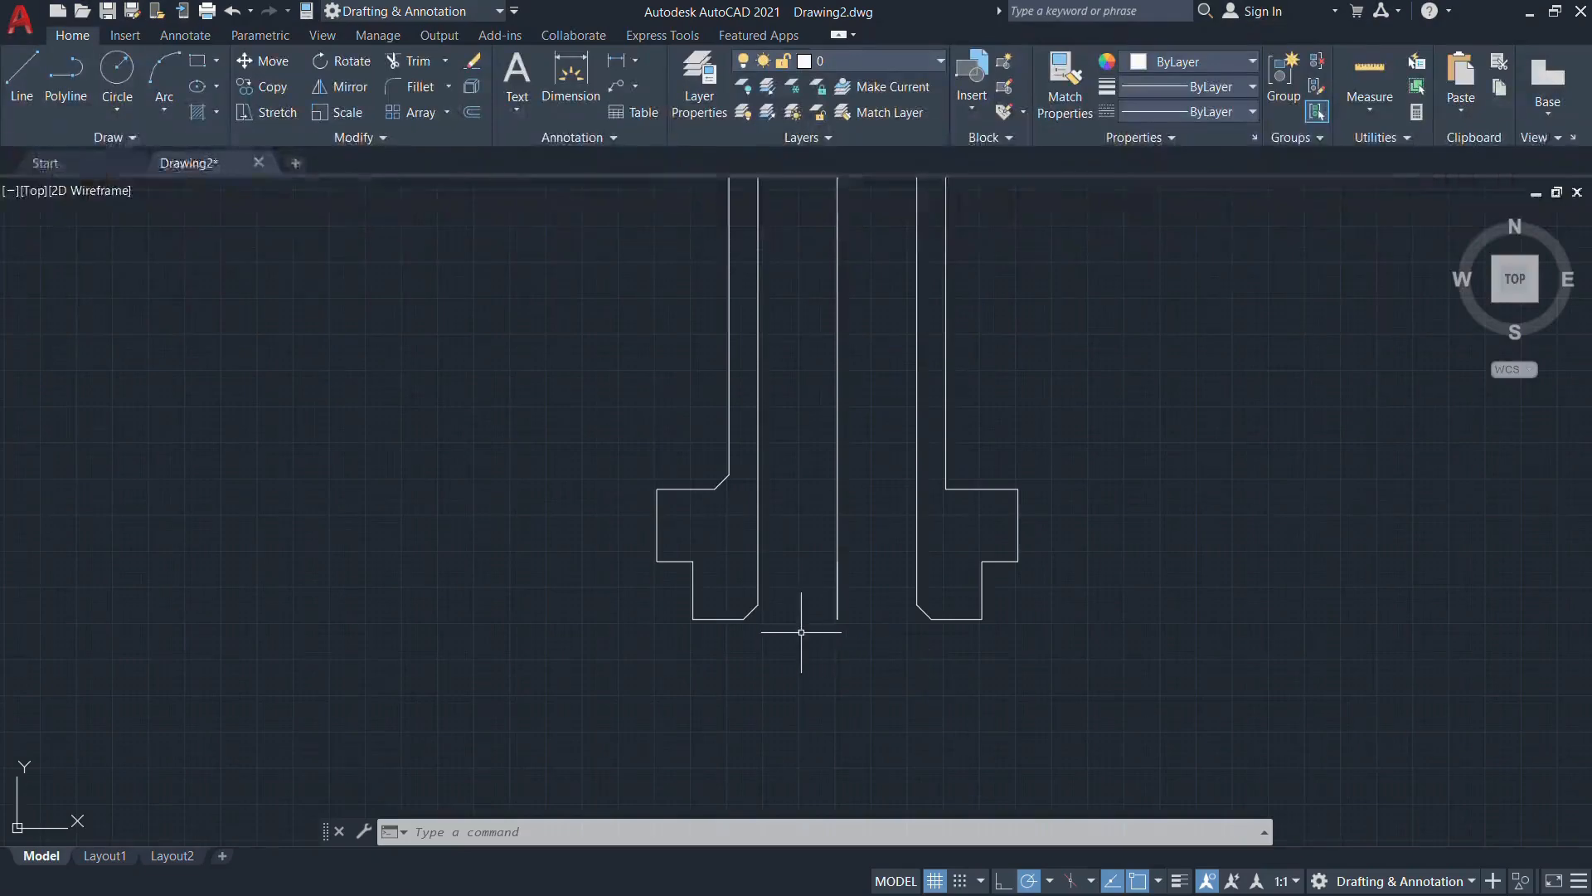
pyautogui.rightClick(807, 457)
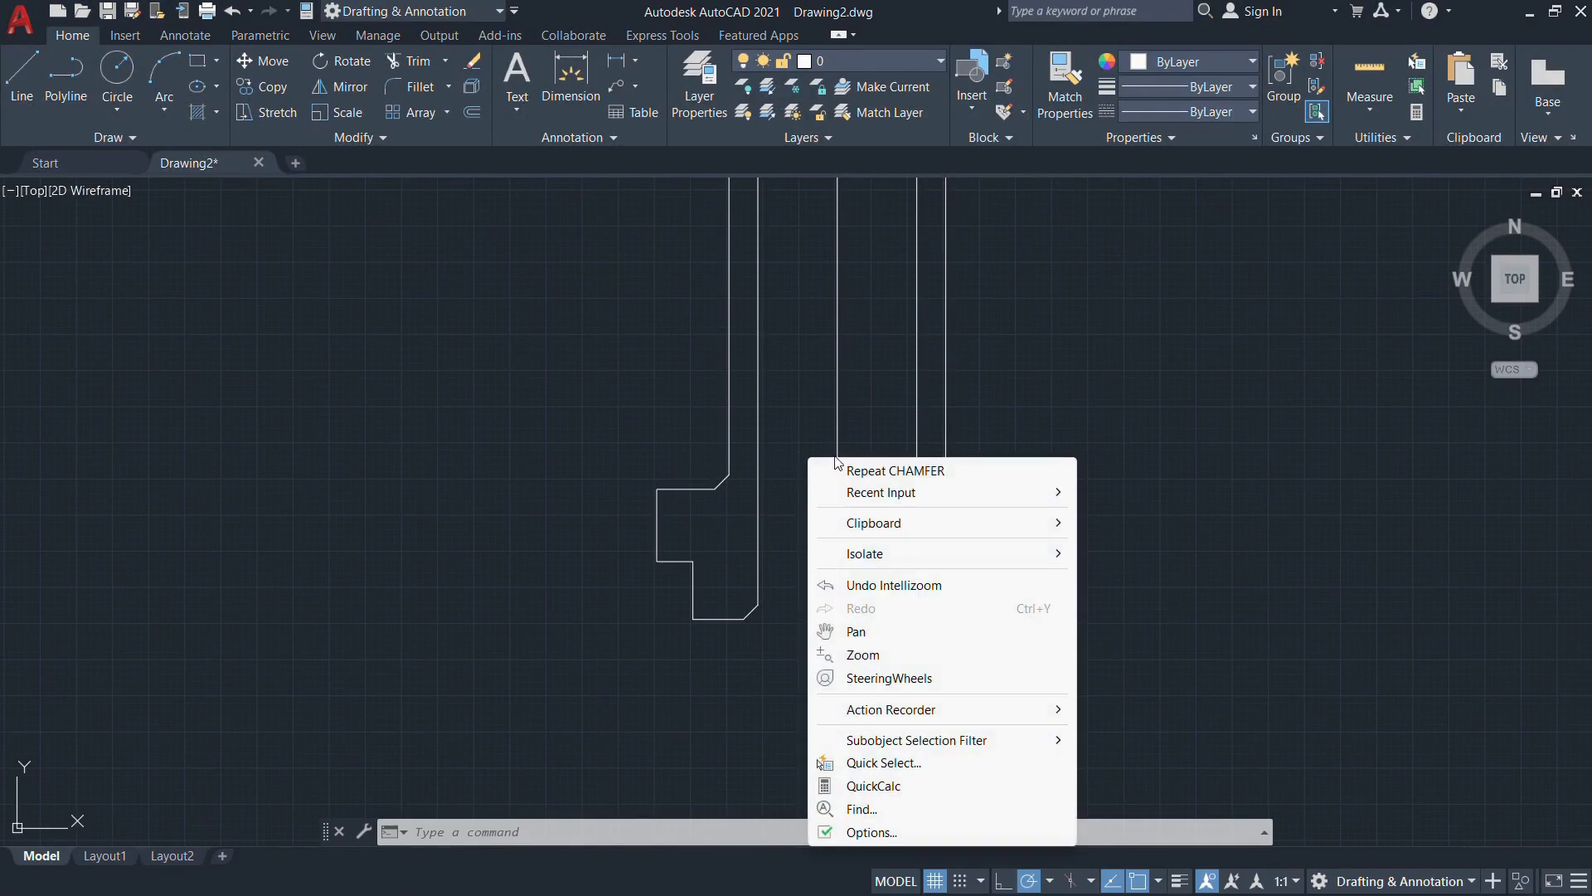
pyautogui.click(875, 469)
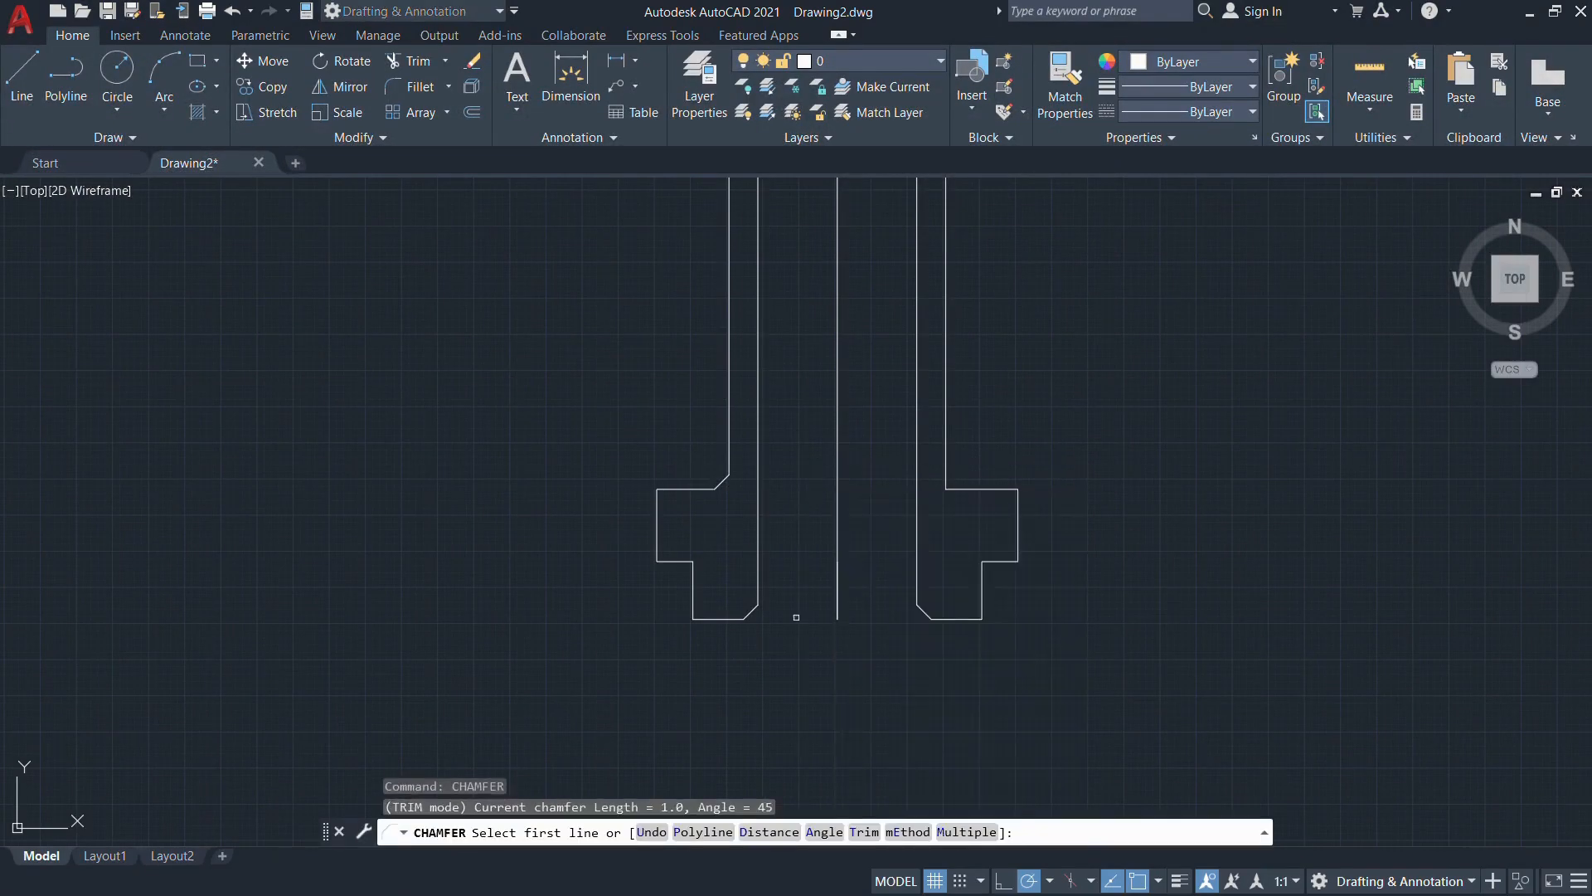
pyautogui.click(824, 833)
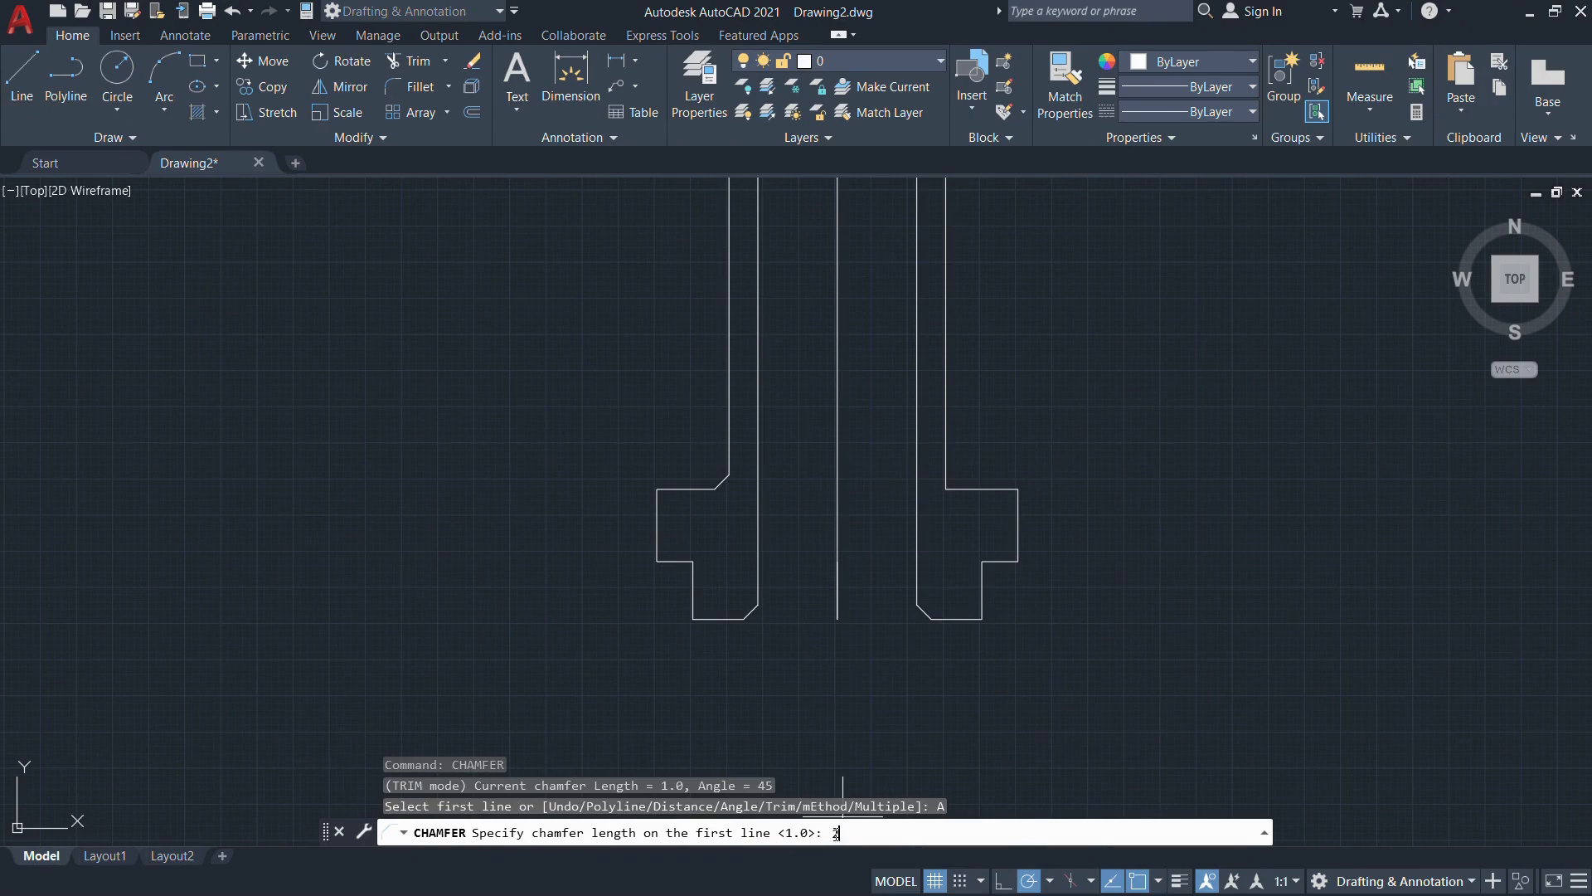
pyautogui.press('Return')
pyautogui.press('Return')
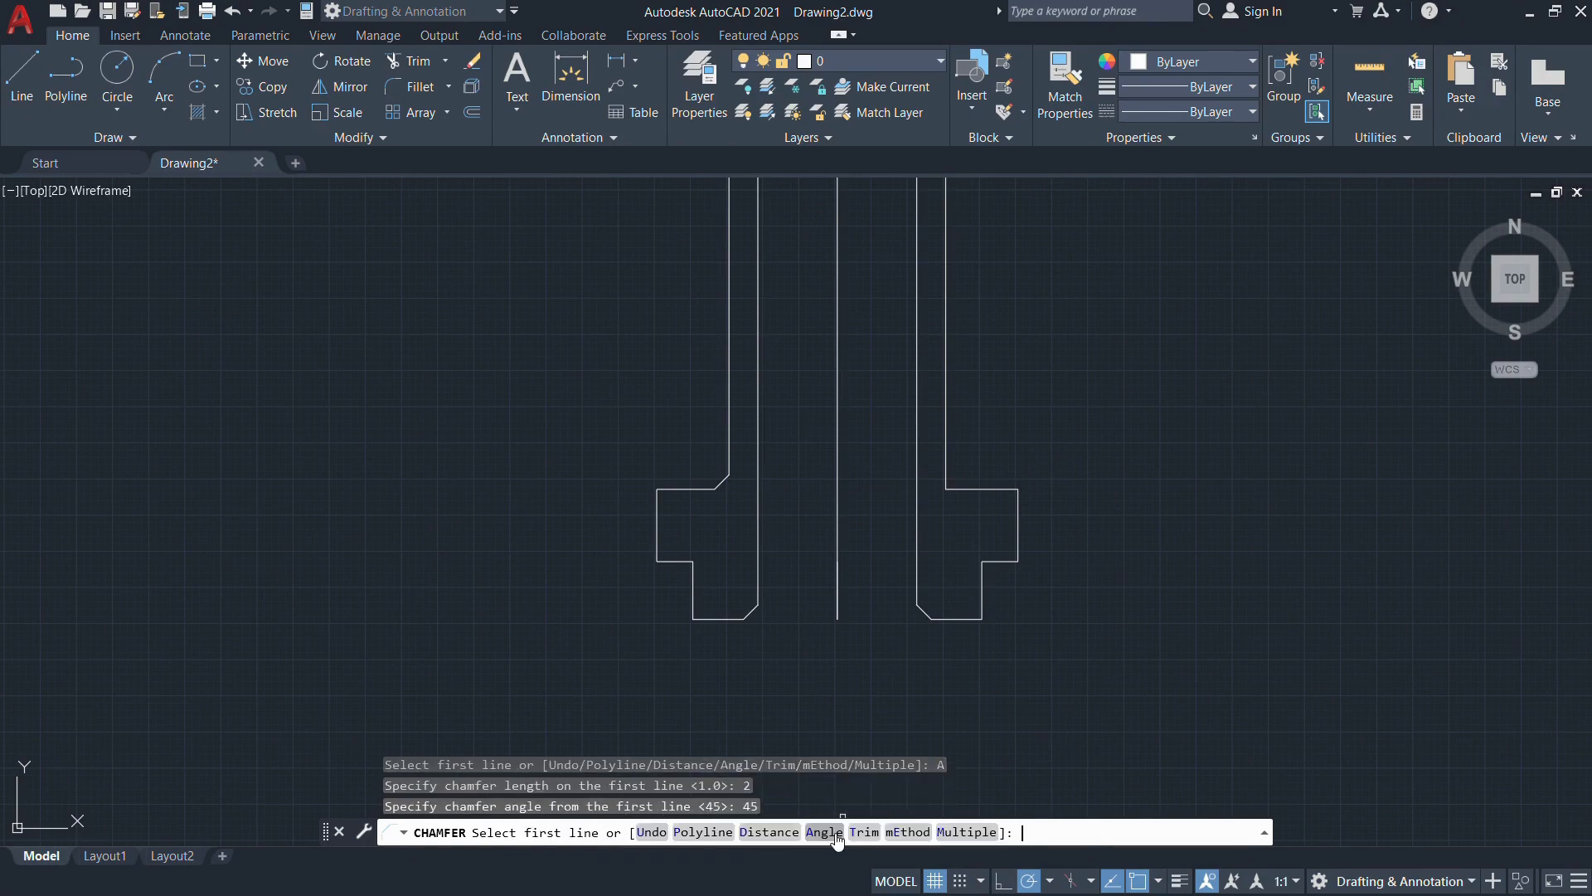
pyautogui.click(967, 832)
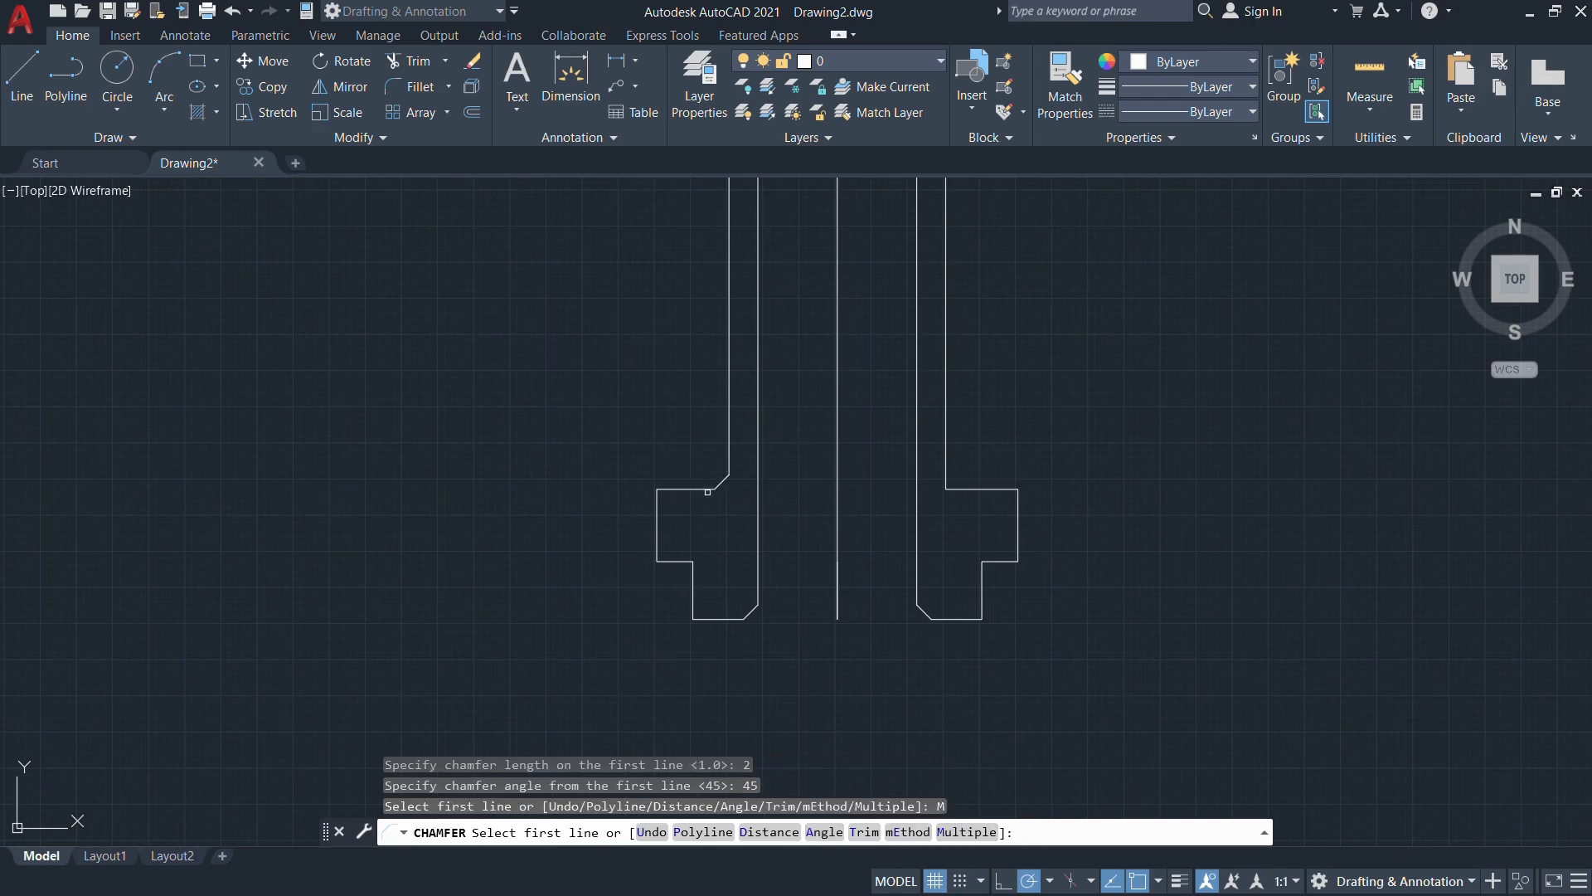
pyautogui.click(705, 488)
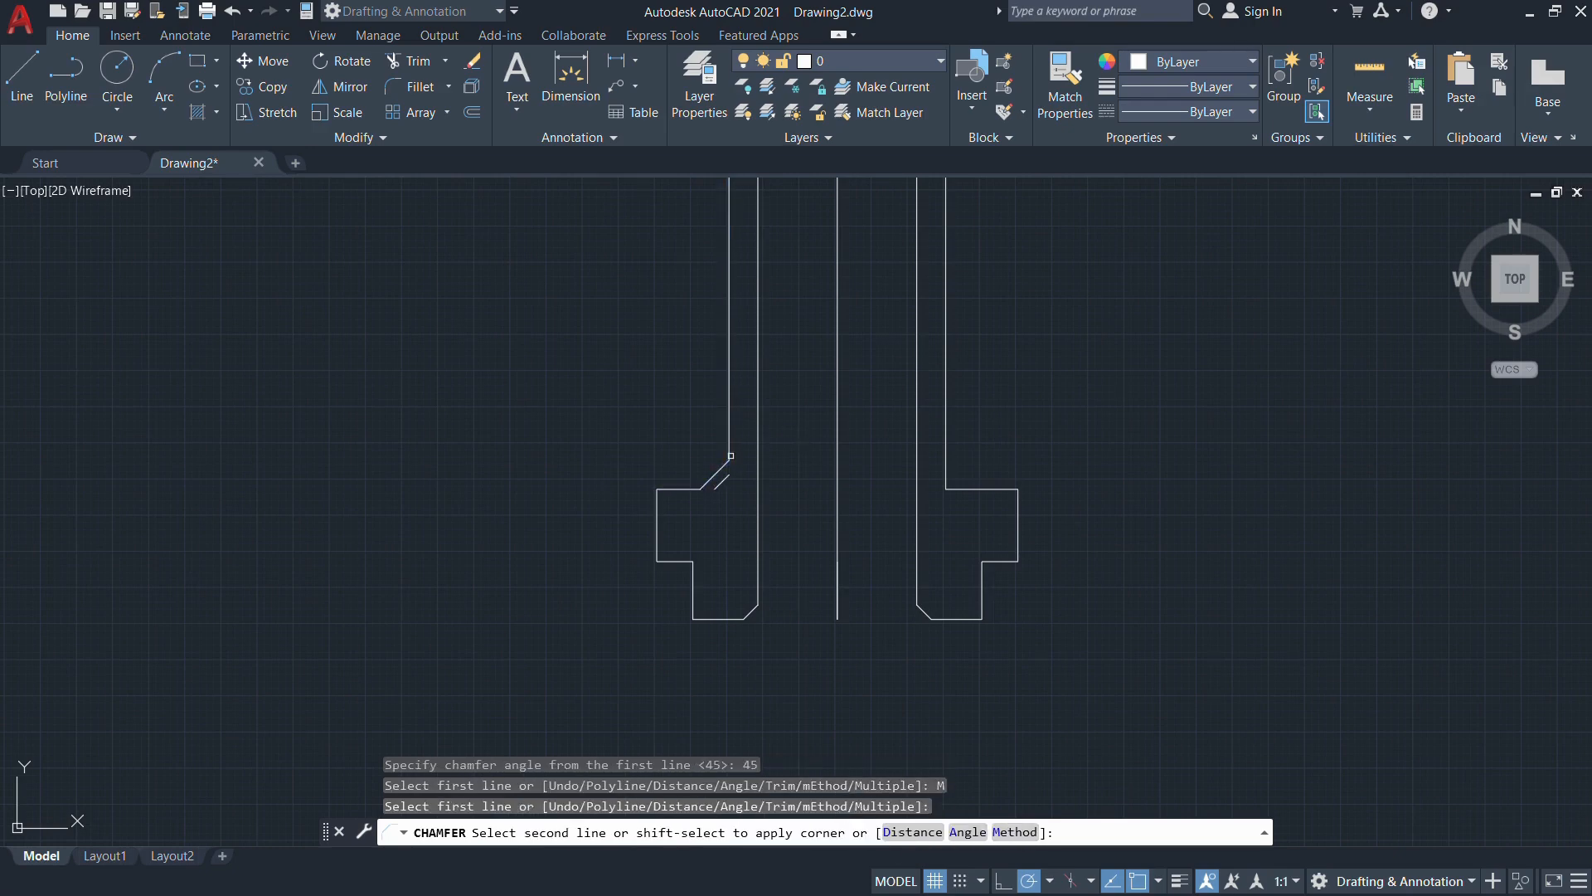
pyautogui.click(729, 456)
pyautogui.click(959, 490)
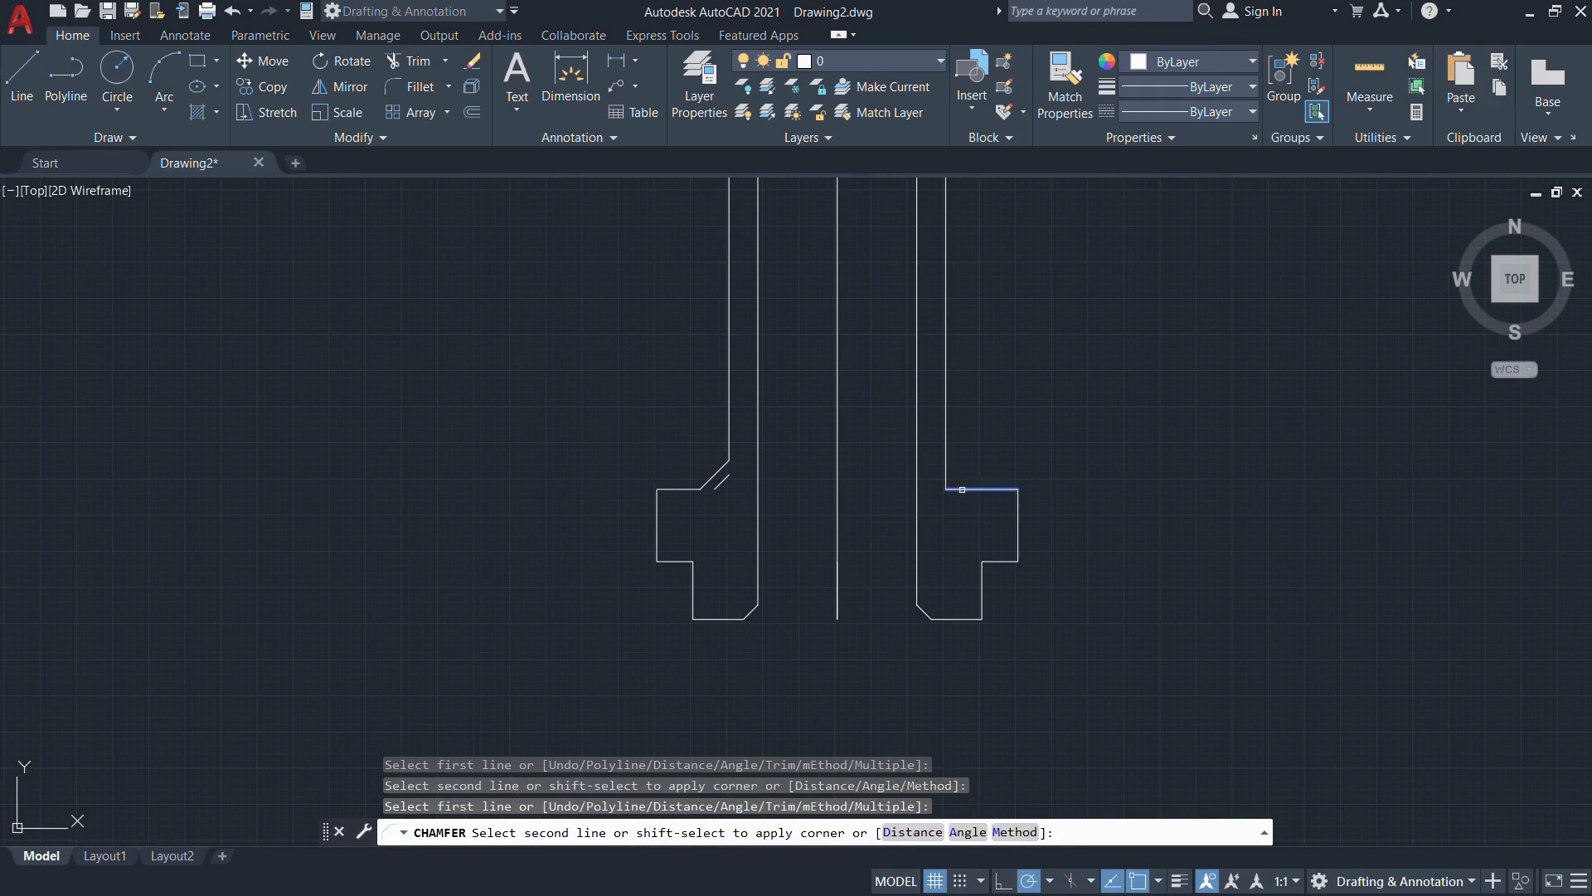
pyautogui.click(945, 460)
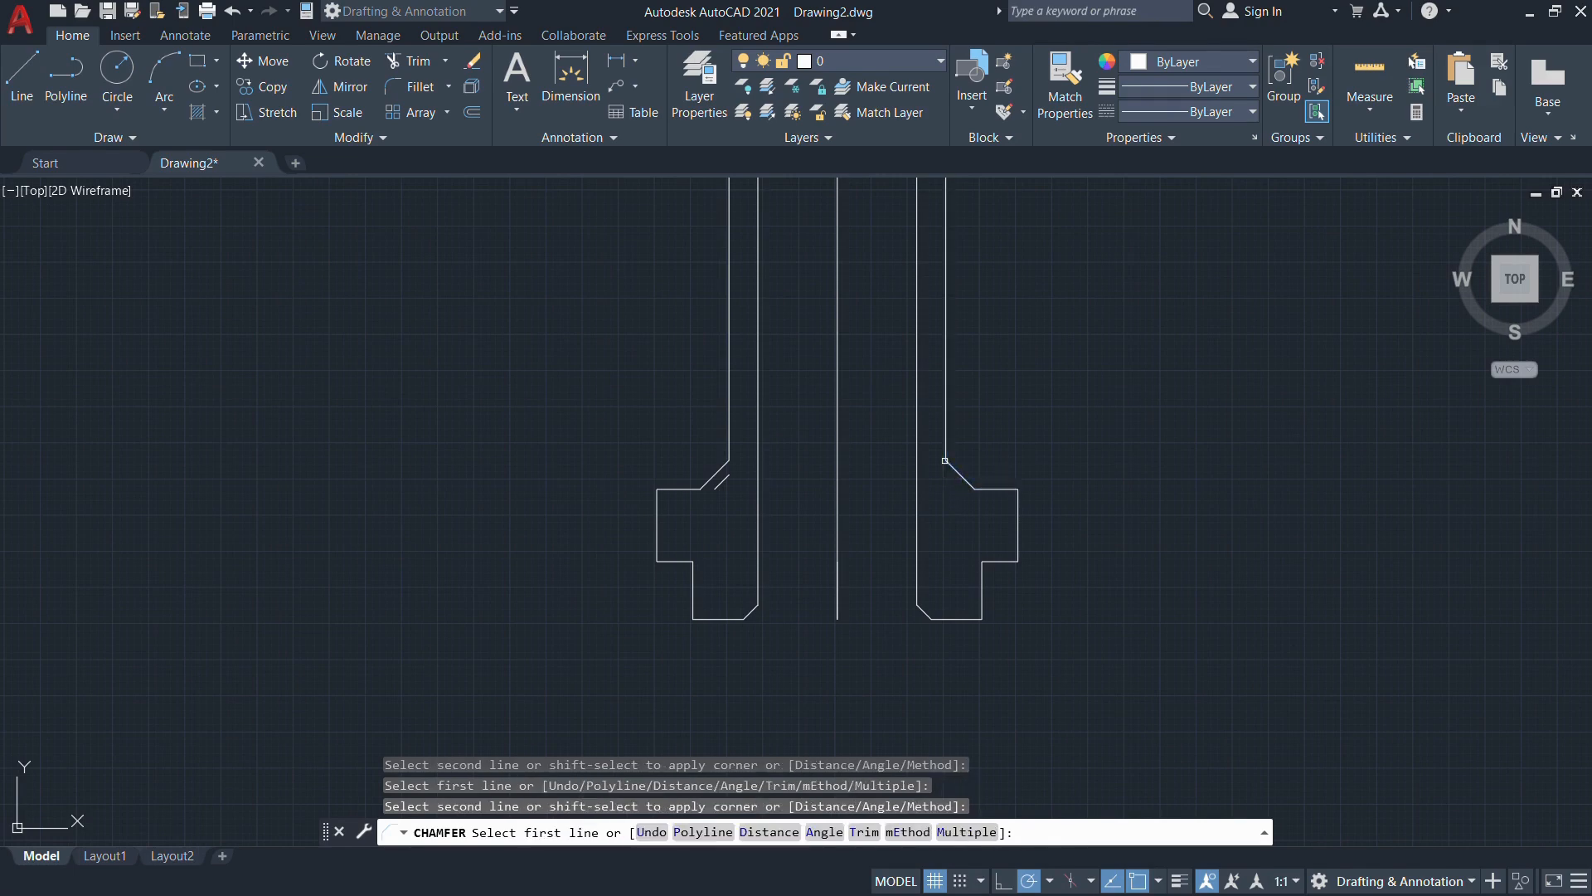
# Chamfer both bore-mouth corners at the bottom of the lower collar 3 × 45°, and end the Chamfer command
pyautogui.click(824, 832)
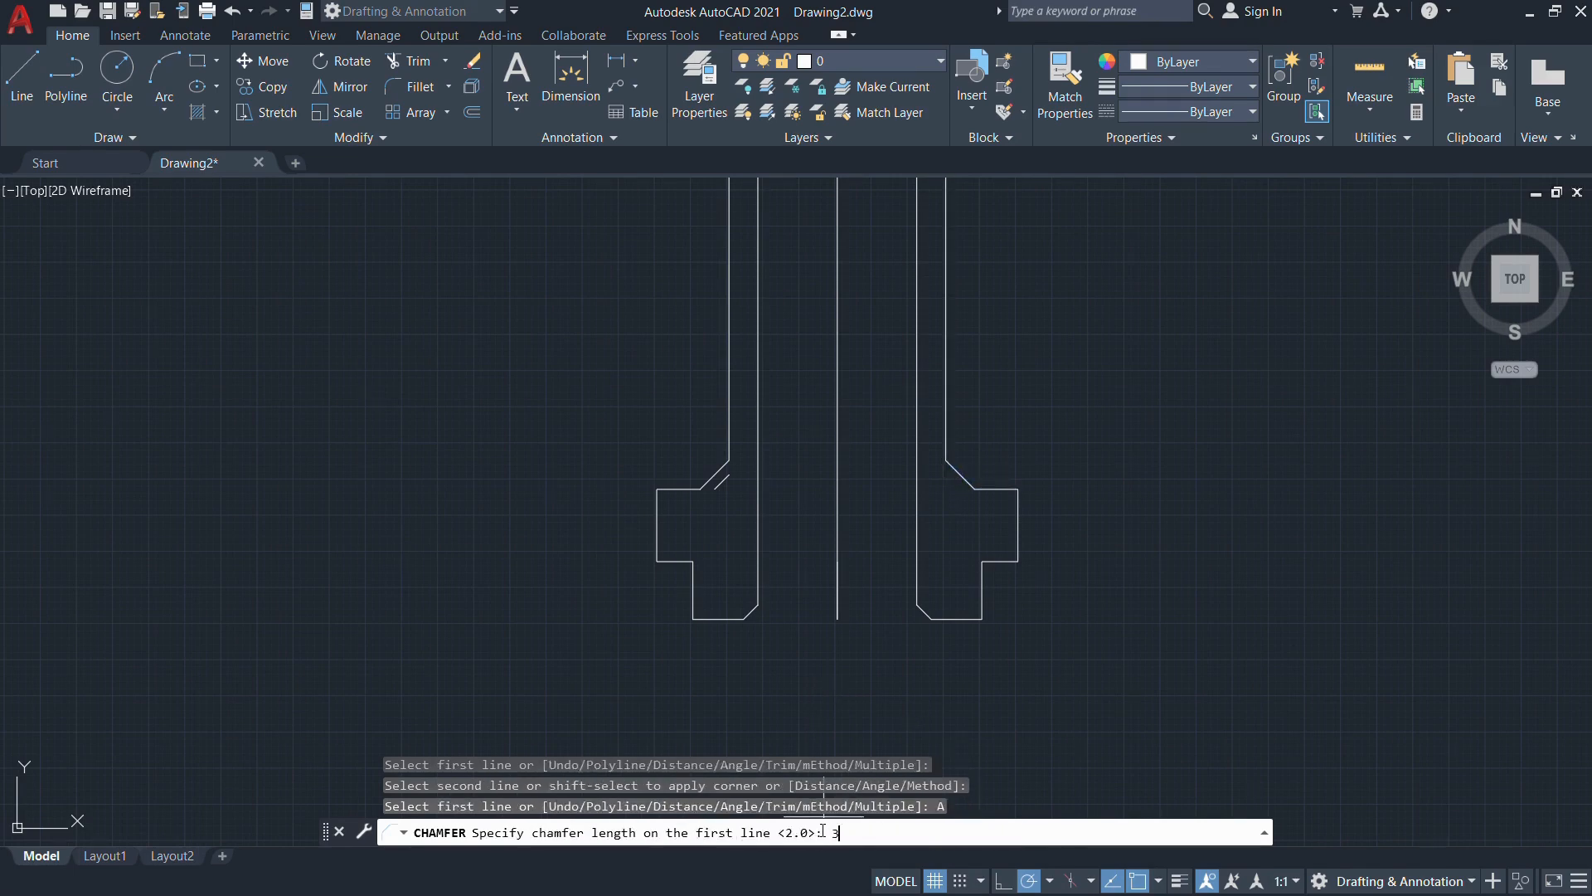
pyautogui.write('3')
pyautogui.press('Return')
pyautogui.press('Return')
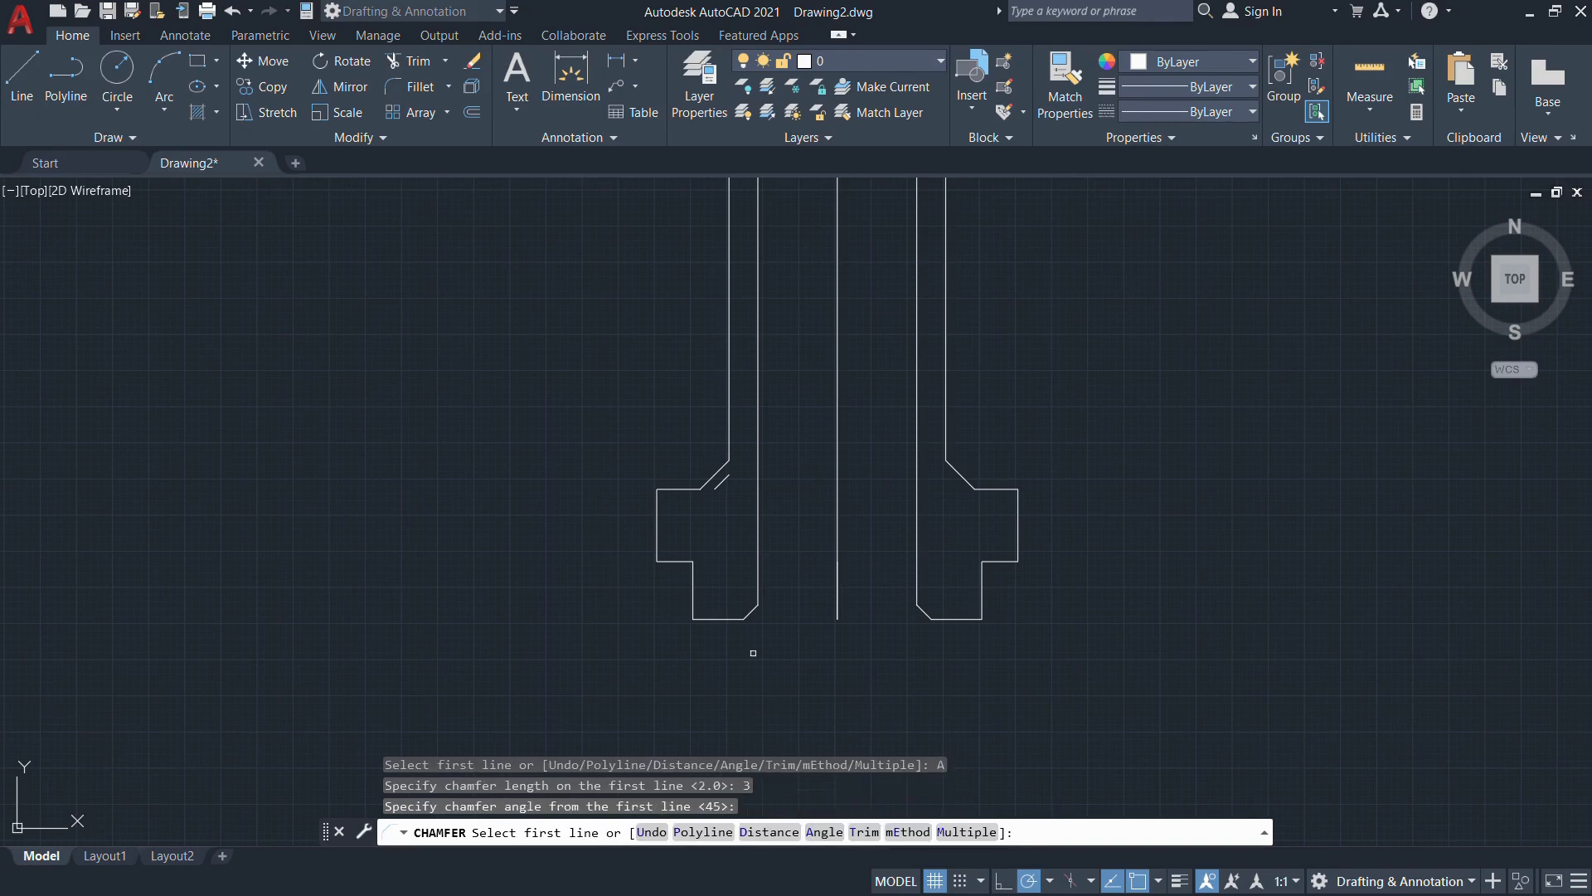
pyautogui.click(734, 618)
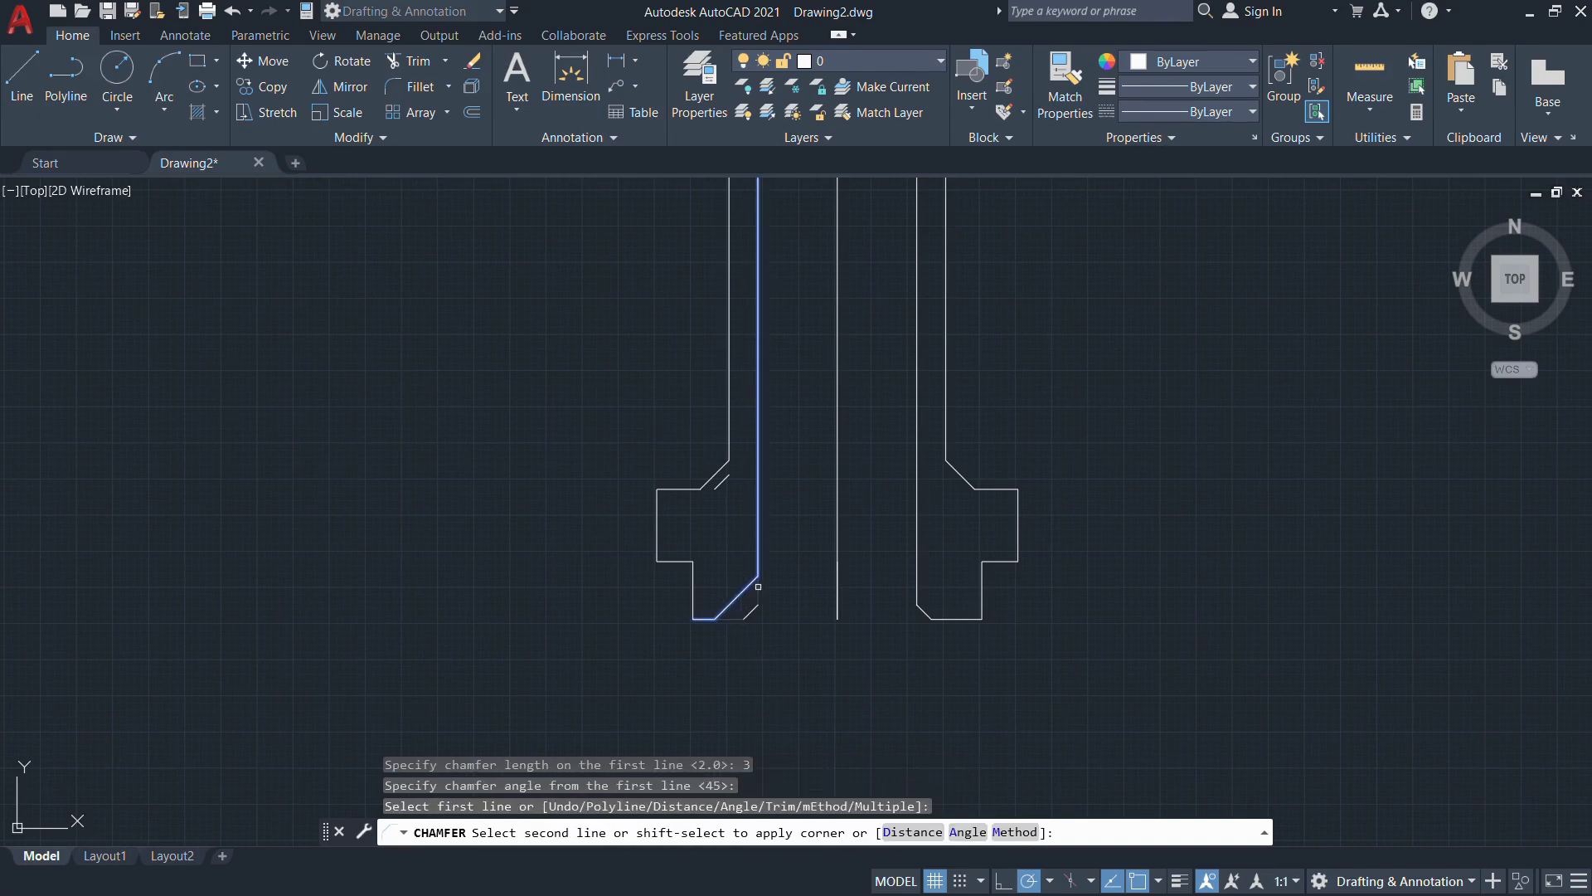
pyautogui.click(757, 587)
pyautogui.click(956, 617)
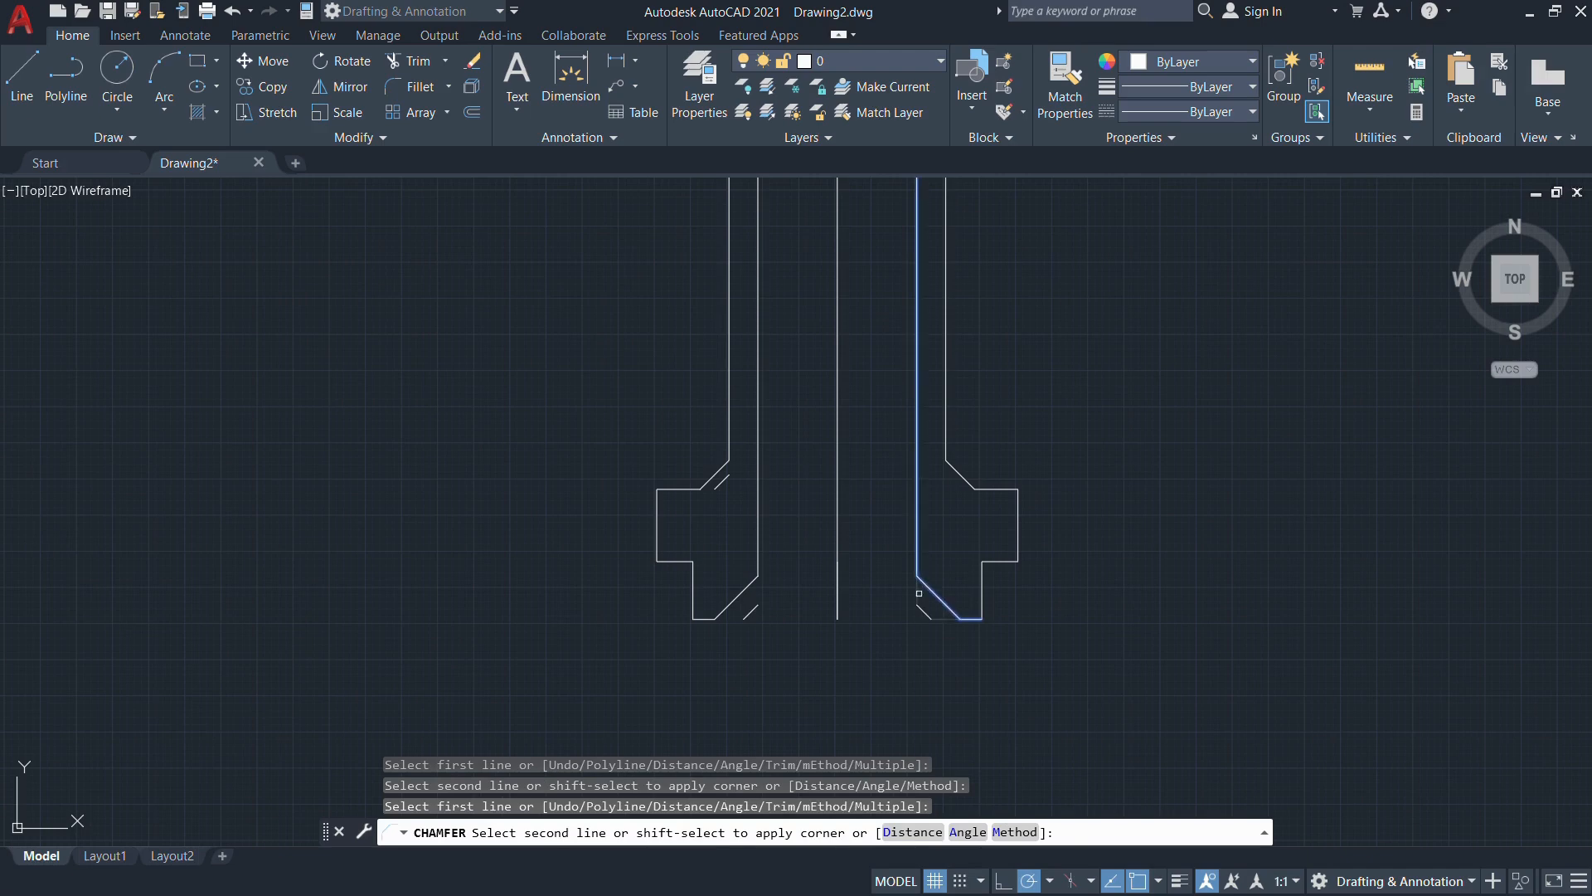
pyautogui.click(917, 587)
pyautogui.press('Escape')
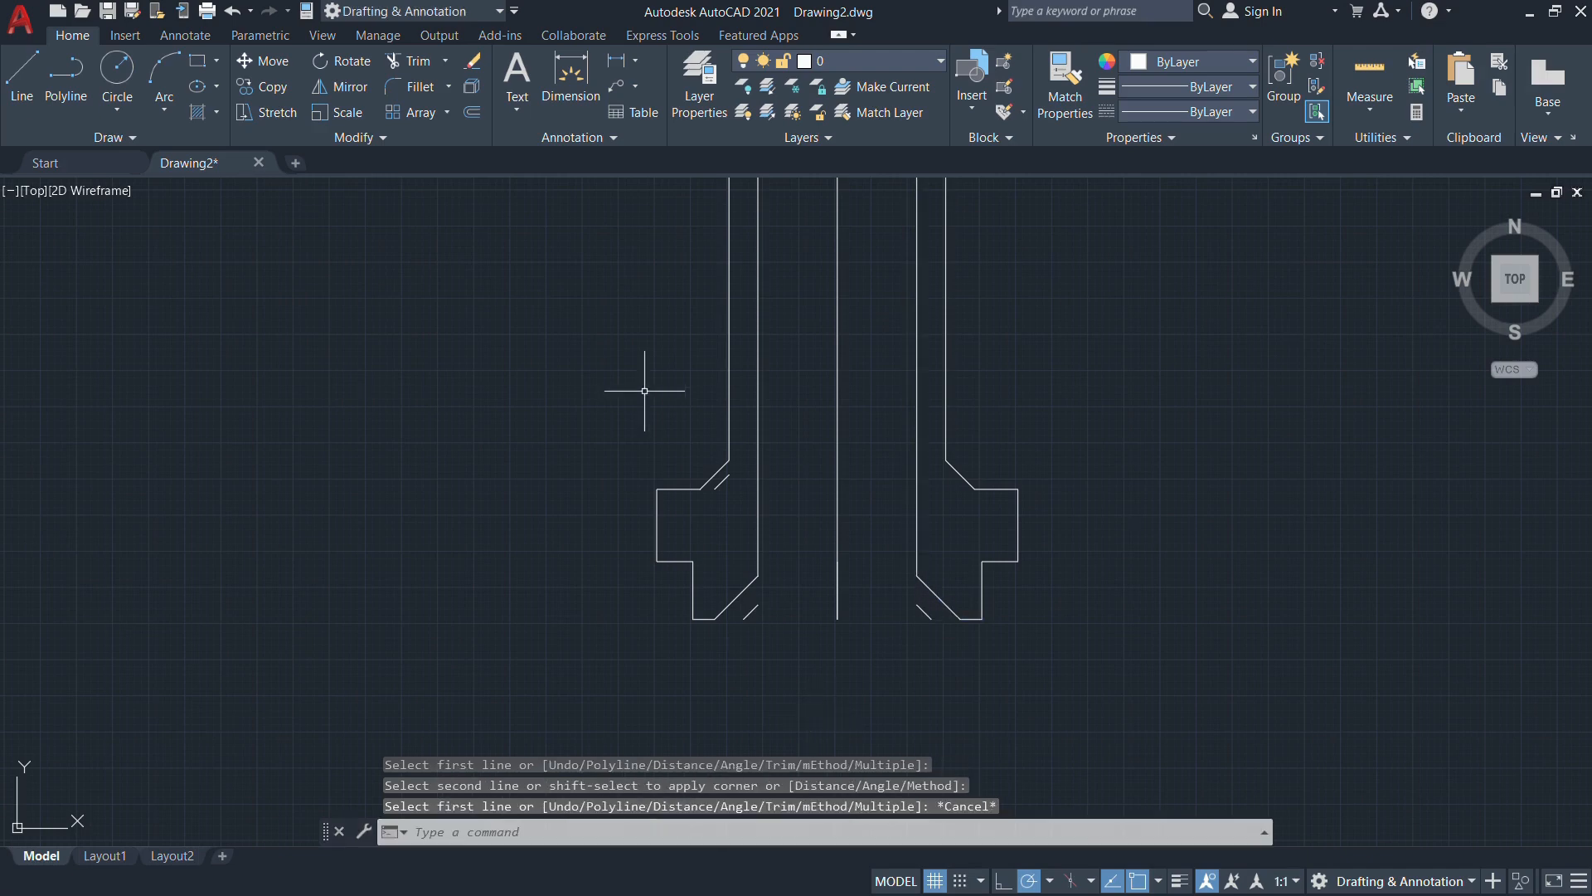
# Erase the three leftover short chamfer lines around the lower collar
pyautogui.click(721, 481)
pyautogui.click(750, 612)
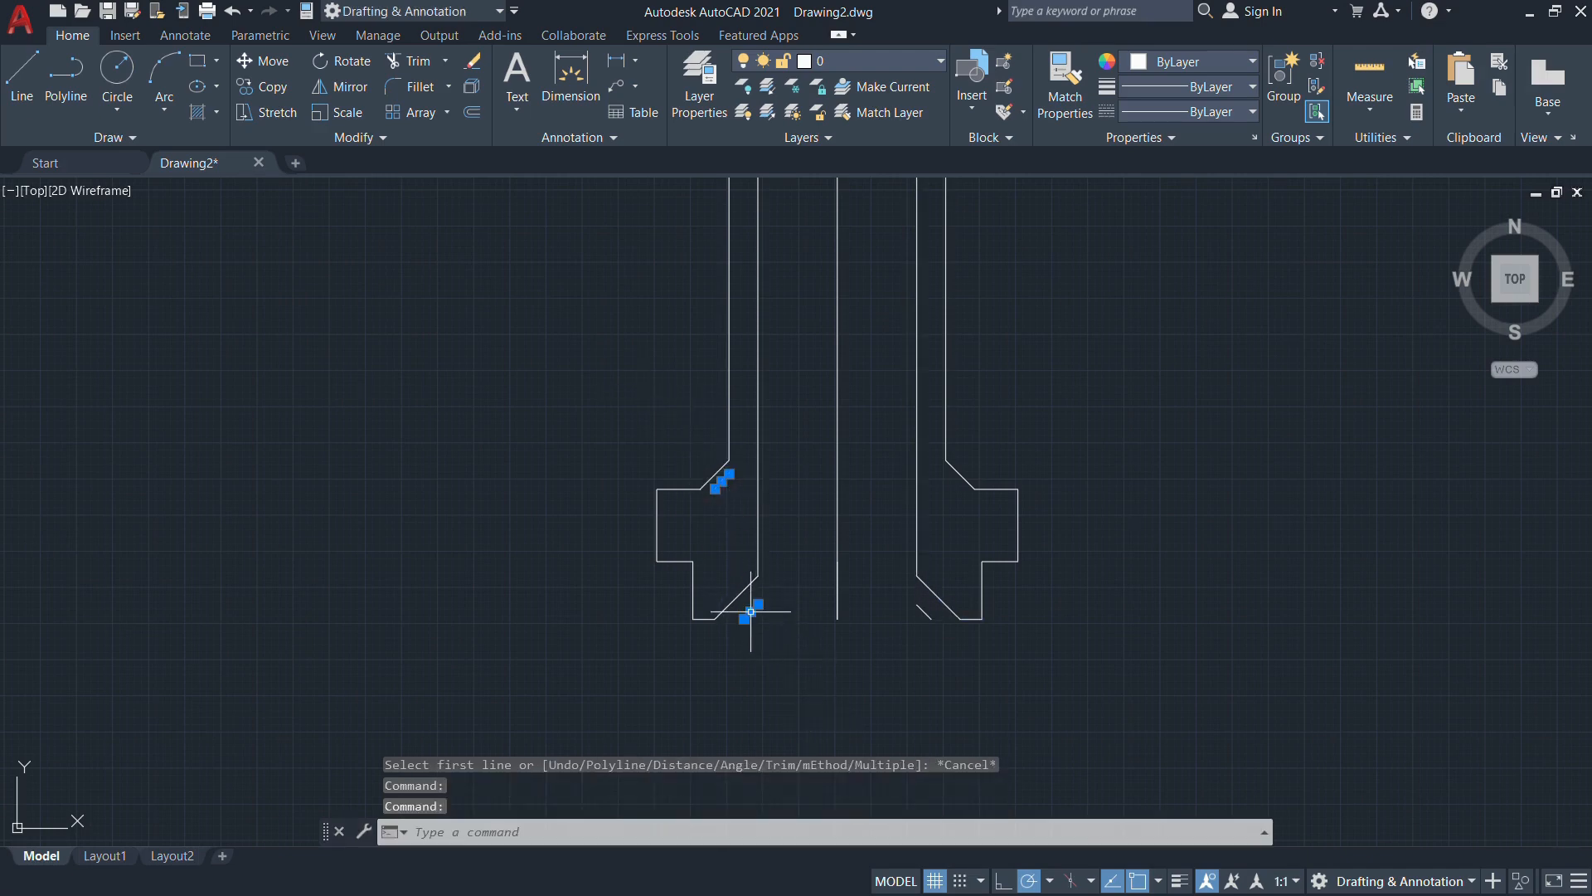
pyautogui.click(924, 611)
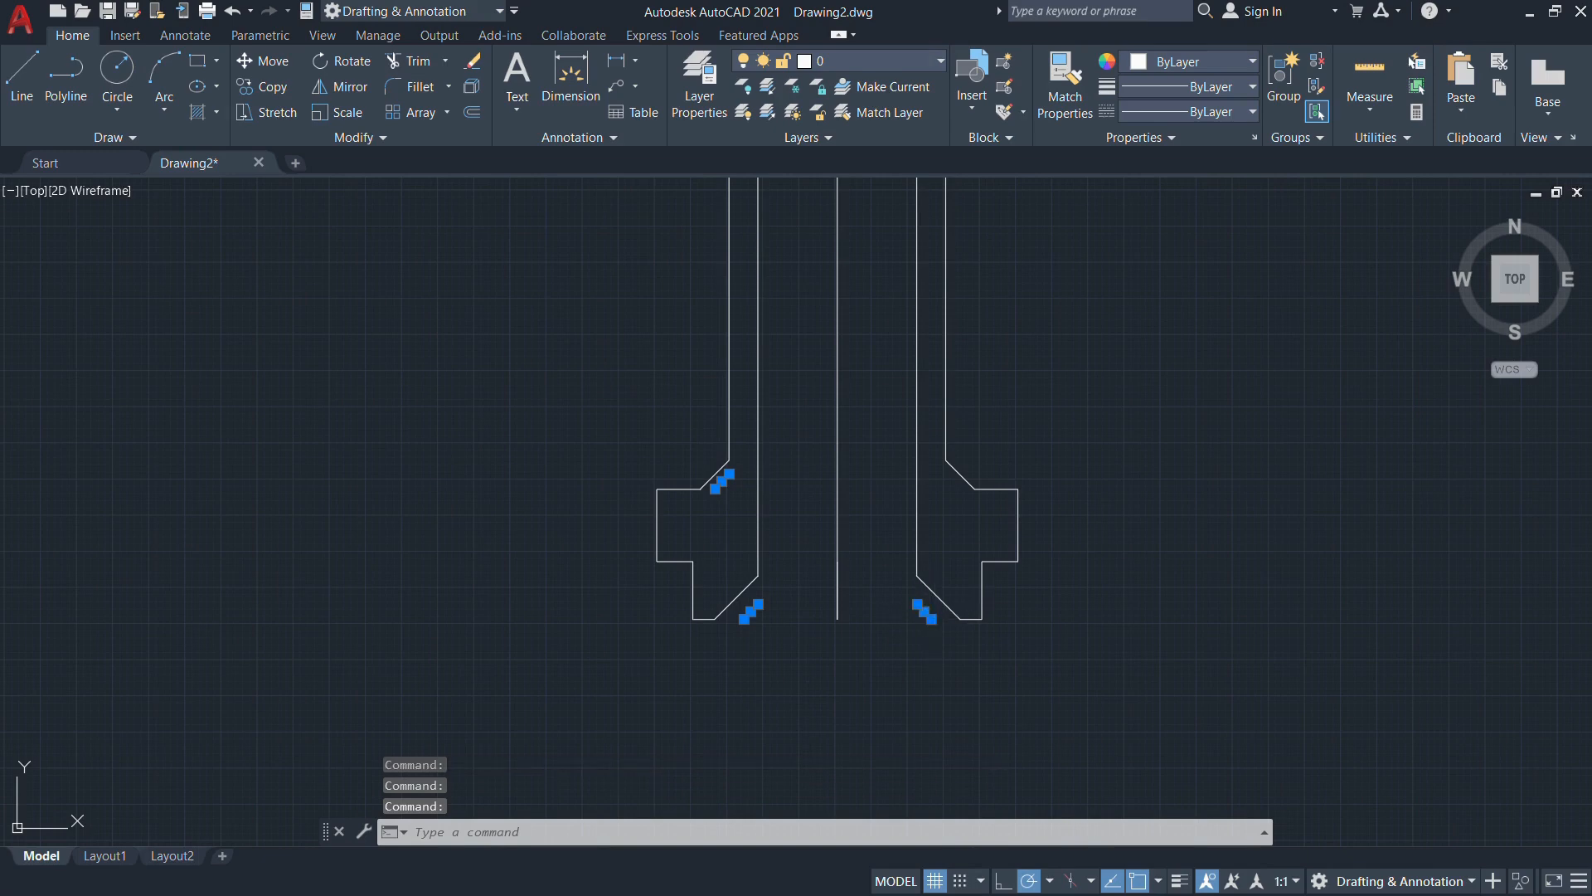
pyautogui.press('Delete')
pyautogui.scroll(-4, 835, 455)
pyautogui.scroll(6, 796, 300)
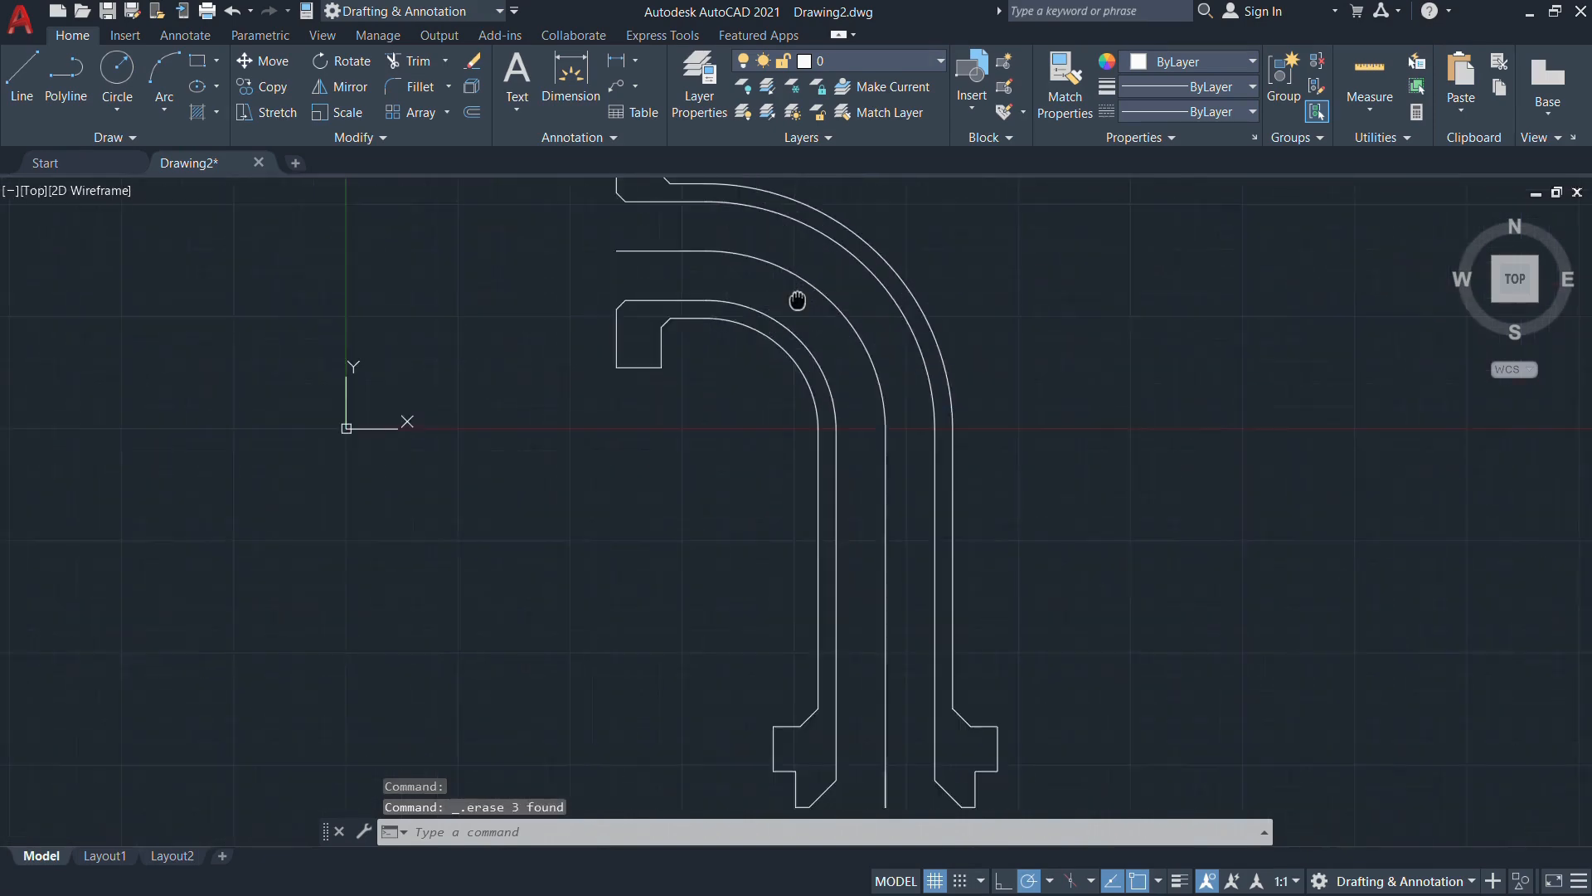
pyautogui.moveTo(797, 301); pyautogui.dragTo(844, 305, button='middle')
pyautogui.scroll(-2, 874, 369)
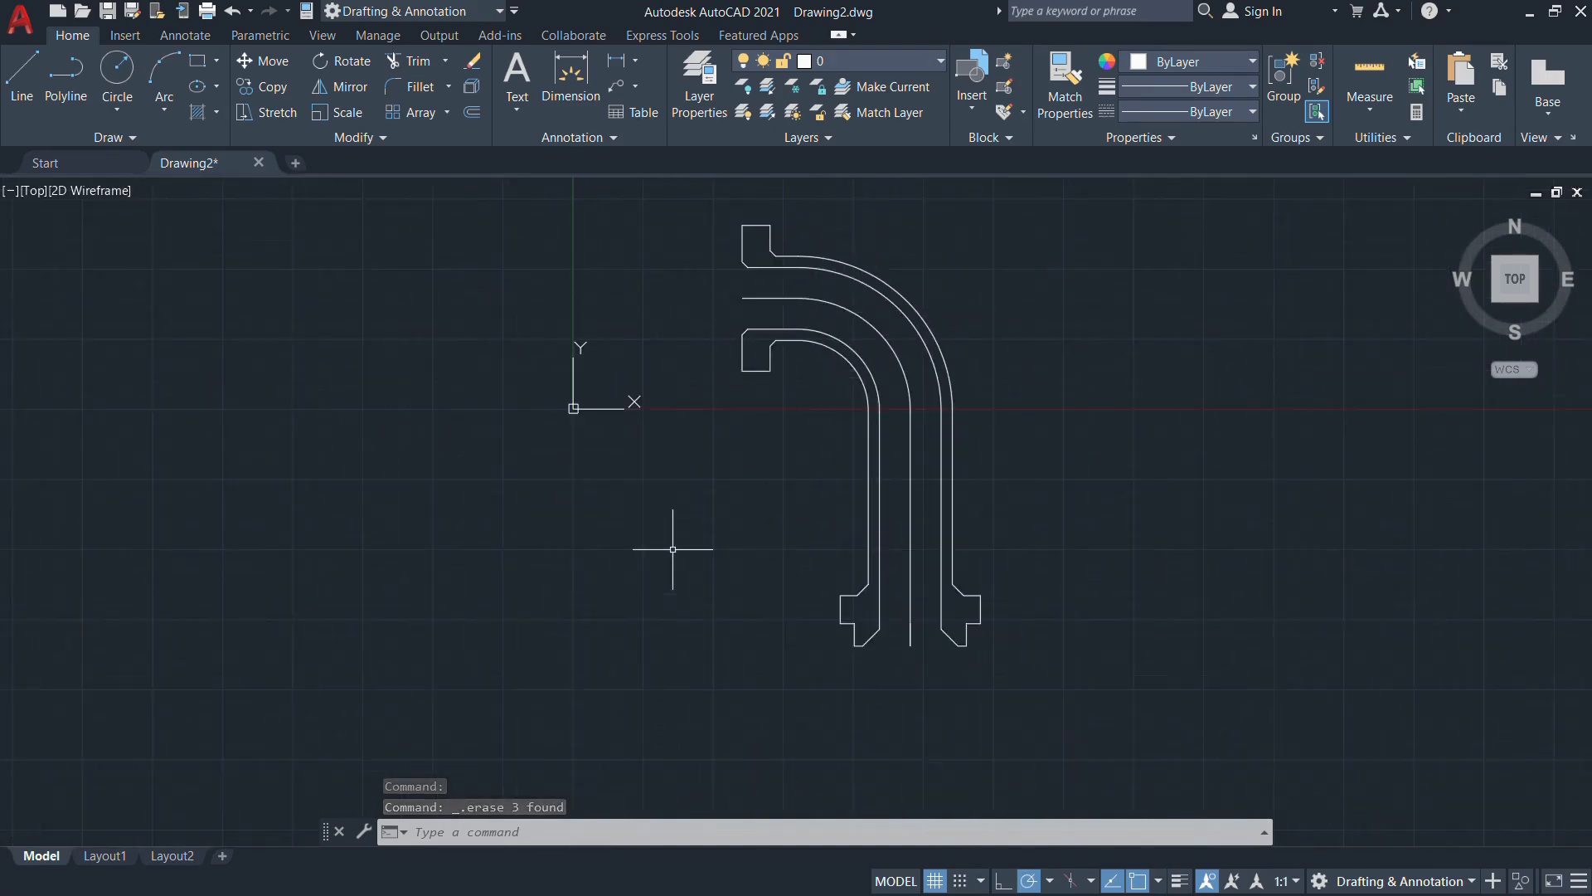
# Check the reference drawing and draw a vertical line across the flange's bore mouth, joining the outer ends of its two chamfers
pyautogui.hotkey('alt', 'Tab')
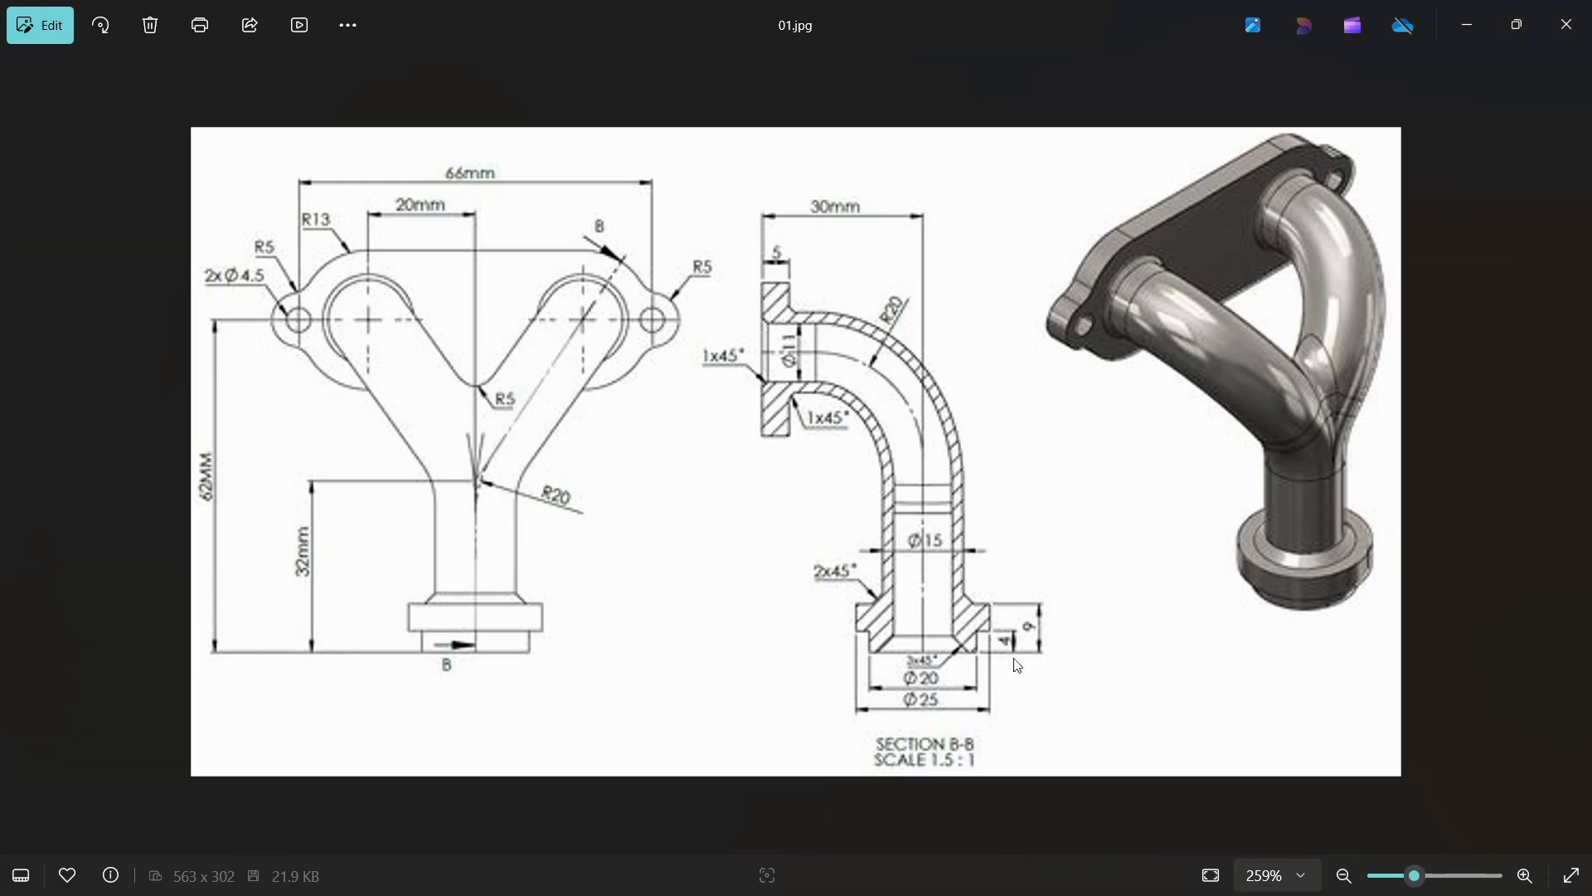
pyautogui.hotkey('alt', 'Tab')
pyautogui.write('l')
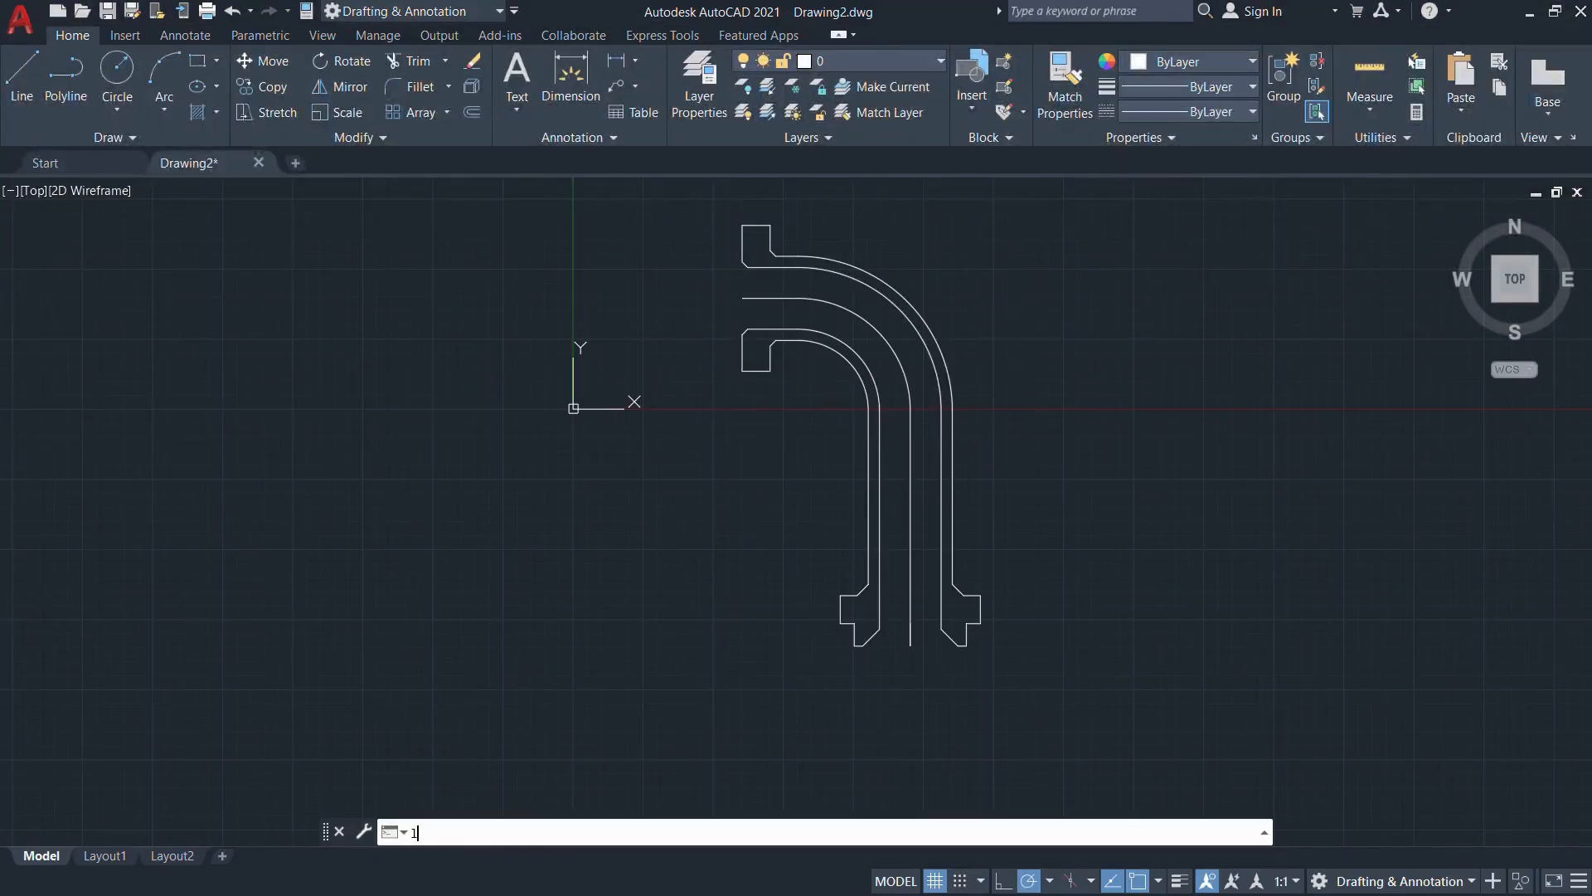
pyautogui.press('Return')
pyautogui.scroll(6, 701, 283)
pyautogui.moveTo(867, 352); pyautogui.dragTo(788, 455, button='middle')
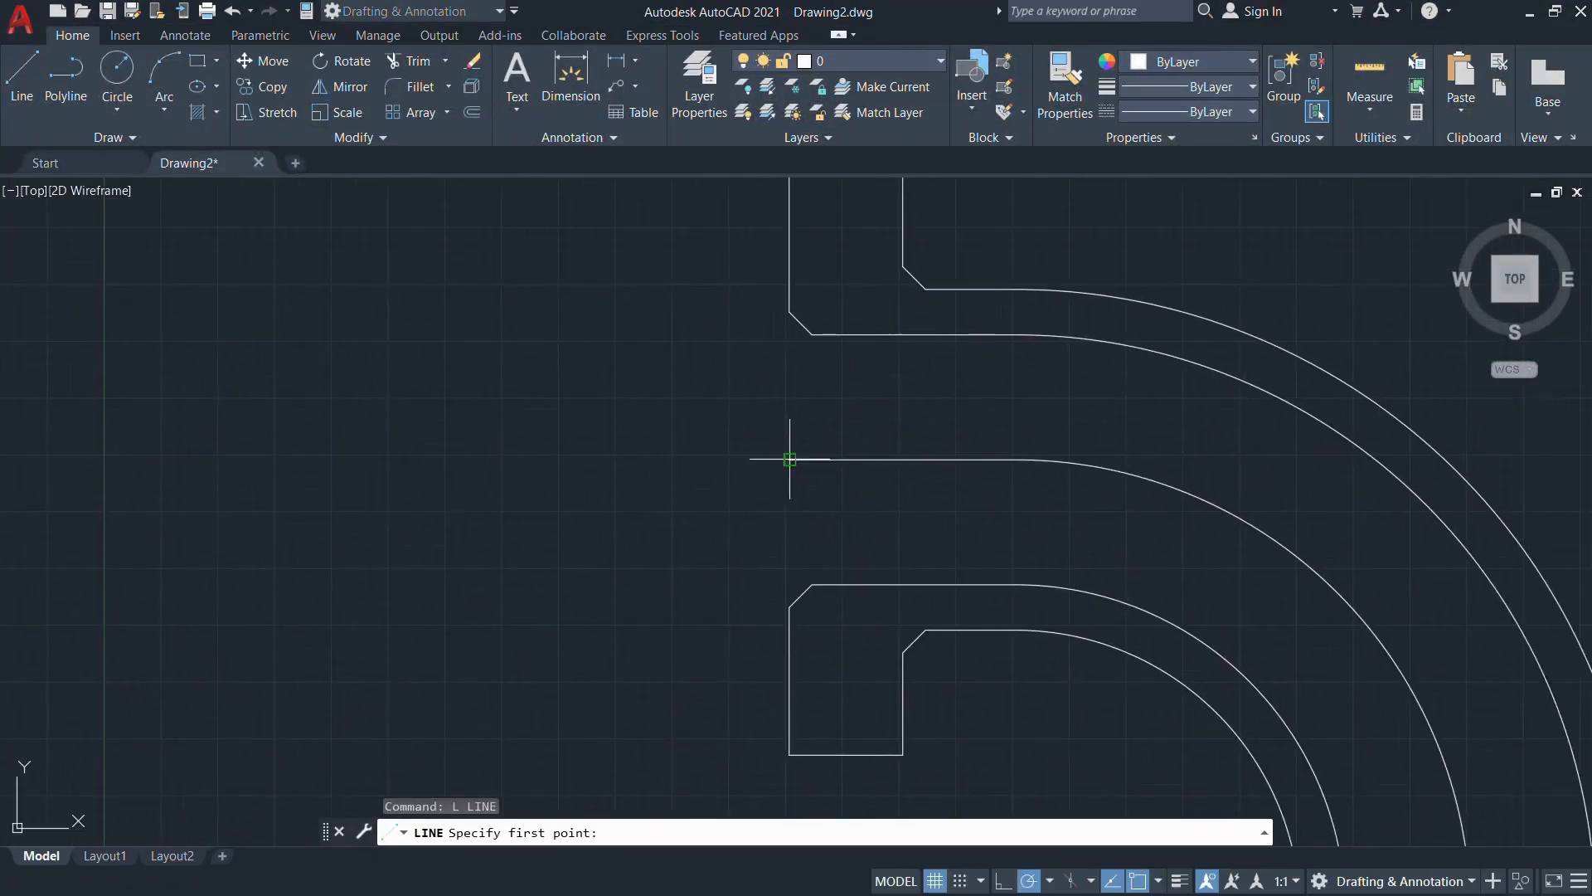
pyautogui.click(787, 312)
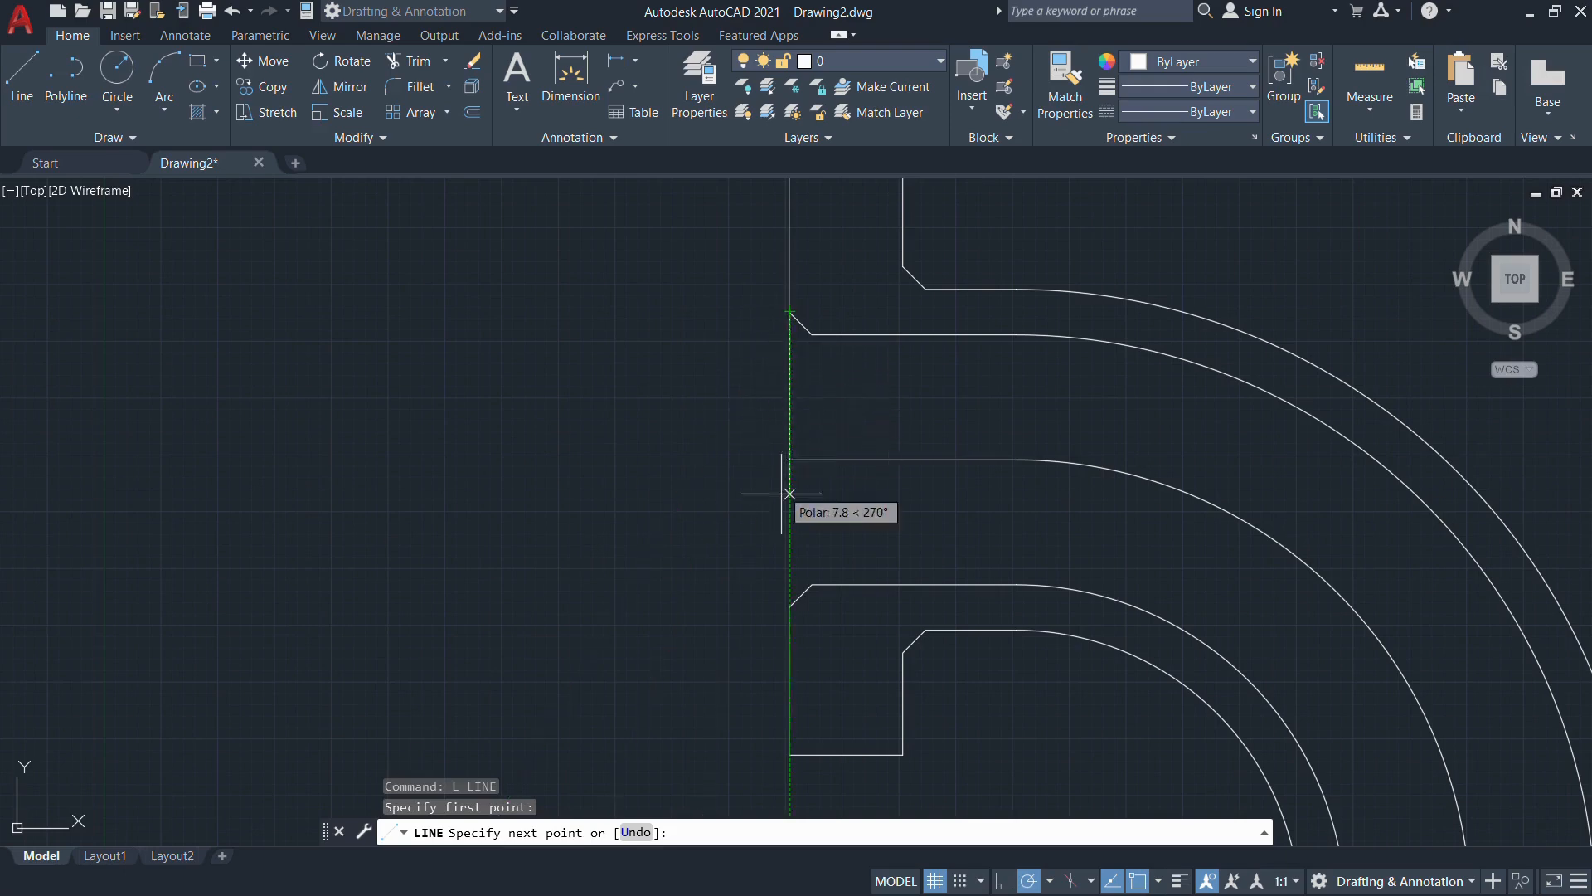
pyautogui.click(790, 606)
pyautogui.press('Escape')
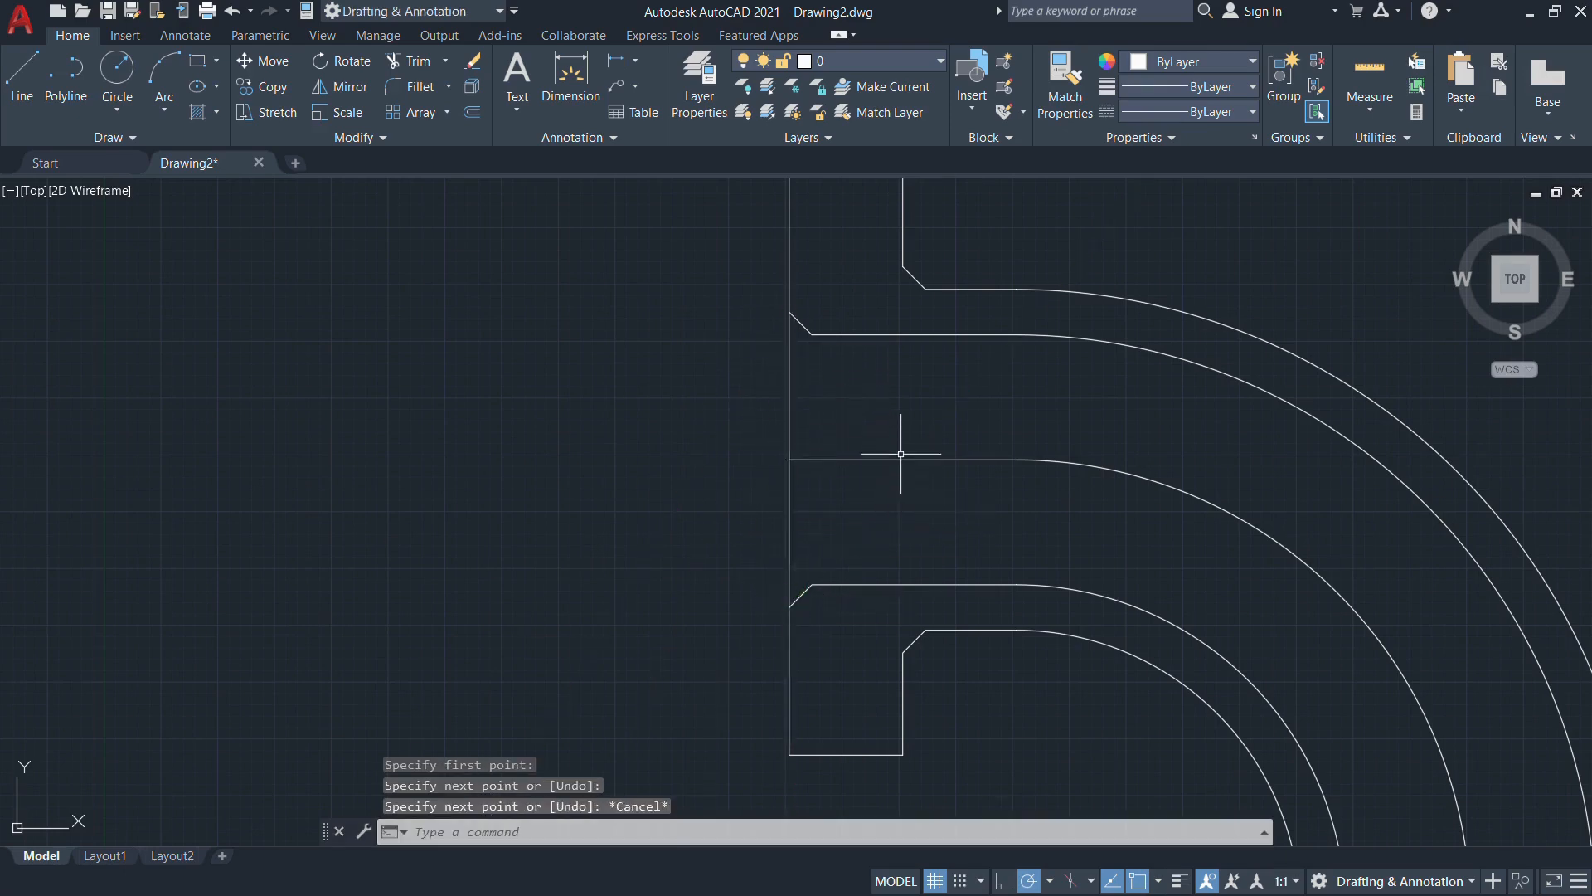
# Draw a second vertical line inside the flange bore, joining the inner ends of the two bore-mouth chamfers
pyautogui.write('l')
pyautogui.press('Return')
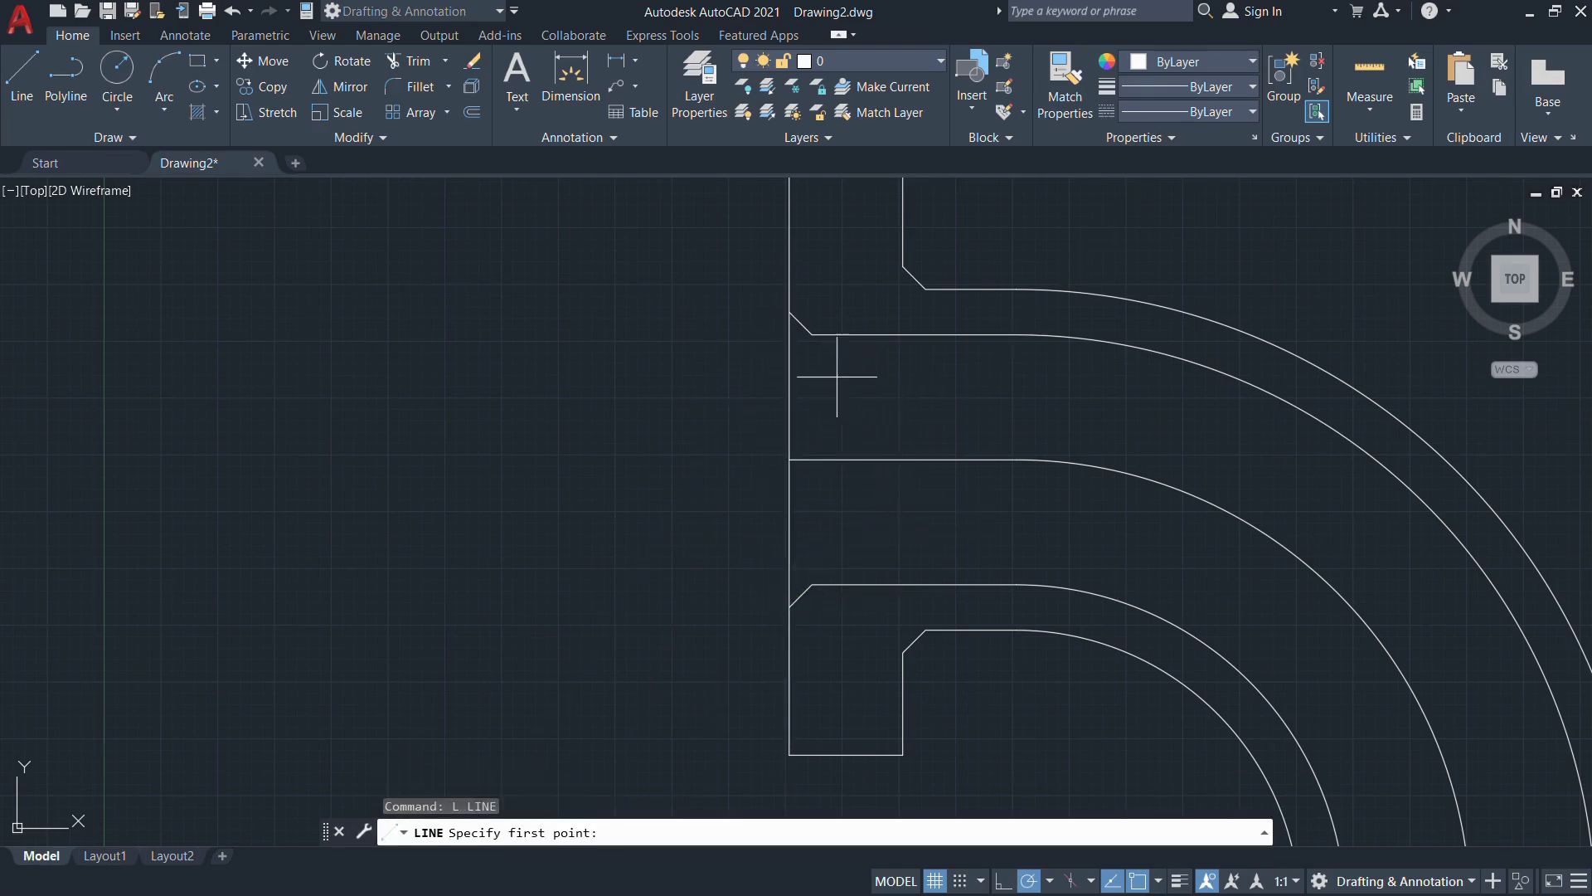
pyautogui.click(812, 335)
pyautogui.click(813, 582)
pyautogui.press('Escape')
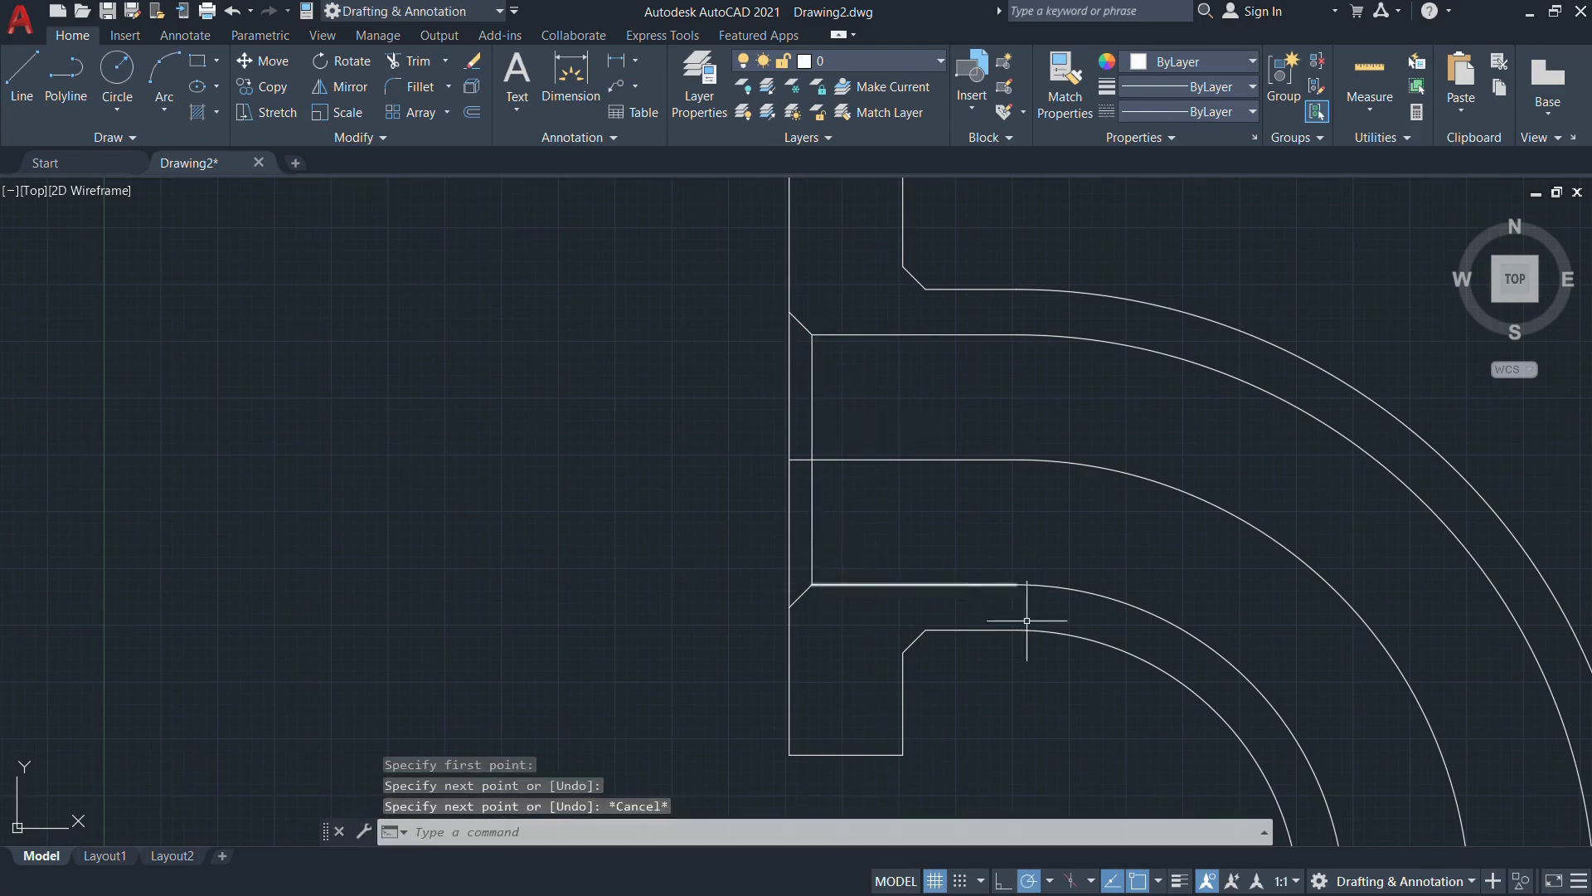
# Draw a horizontal line across the lower collar's bore, joining the upper ends of its two bore-mouth chamfers
pyautogui.scroll(-3, 1025, 622)
pyautogui.moveTo(1050, 675); pyautogui.dragTo(837, 324, button='middle')
pyautogui.scroll(1, 897, 567)
pyautogui.write('l')
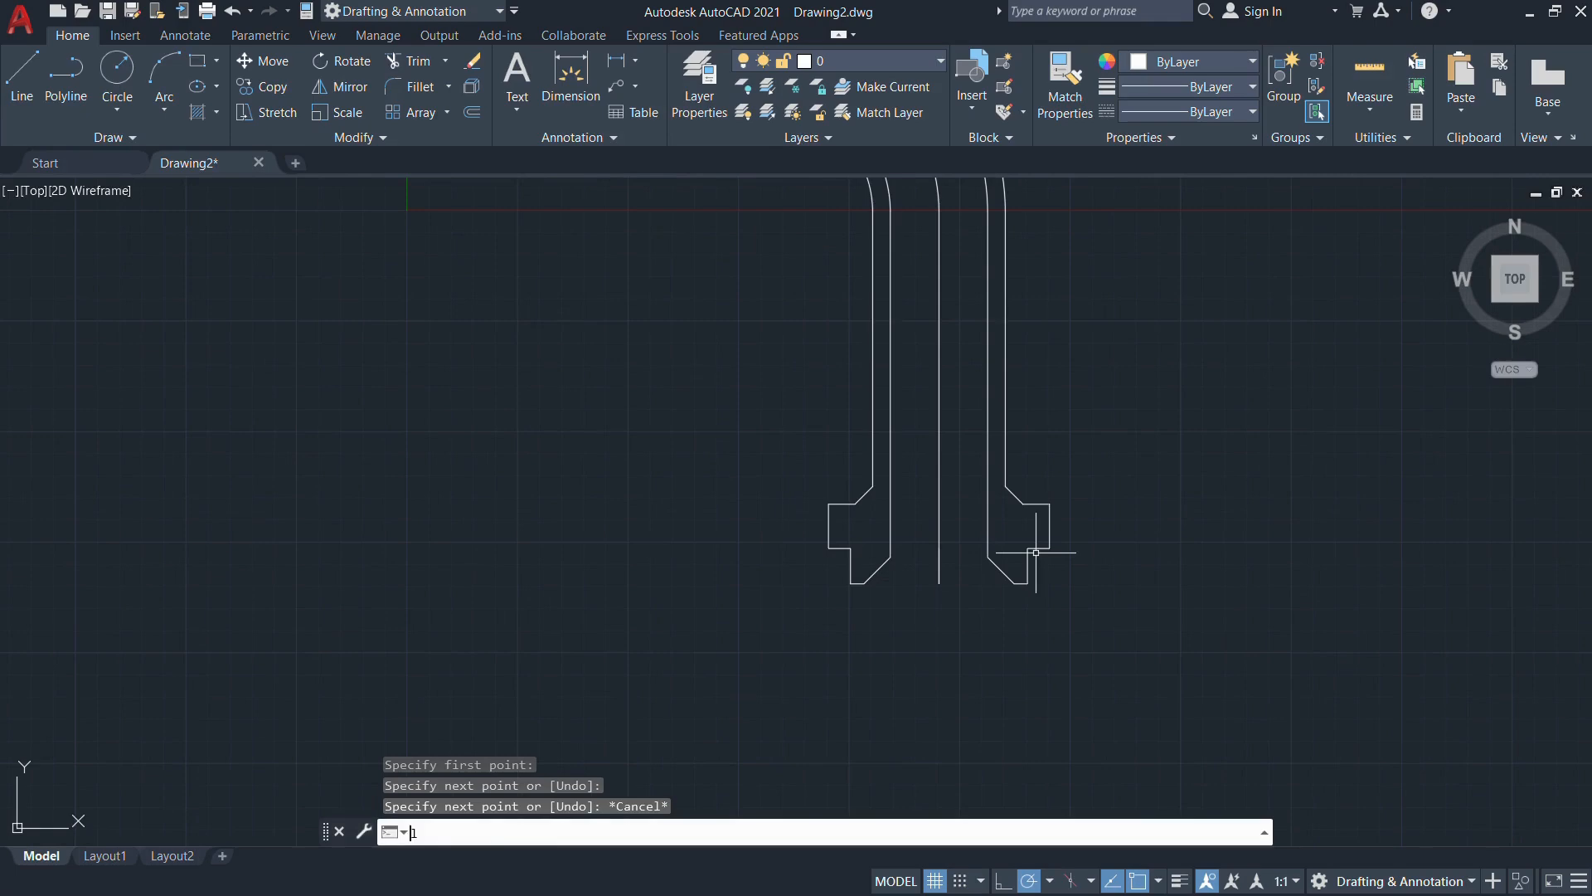
pyautogui.press('Return')
pyautogui.click(890, 557)
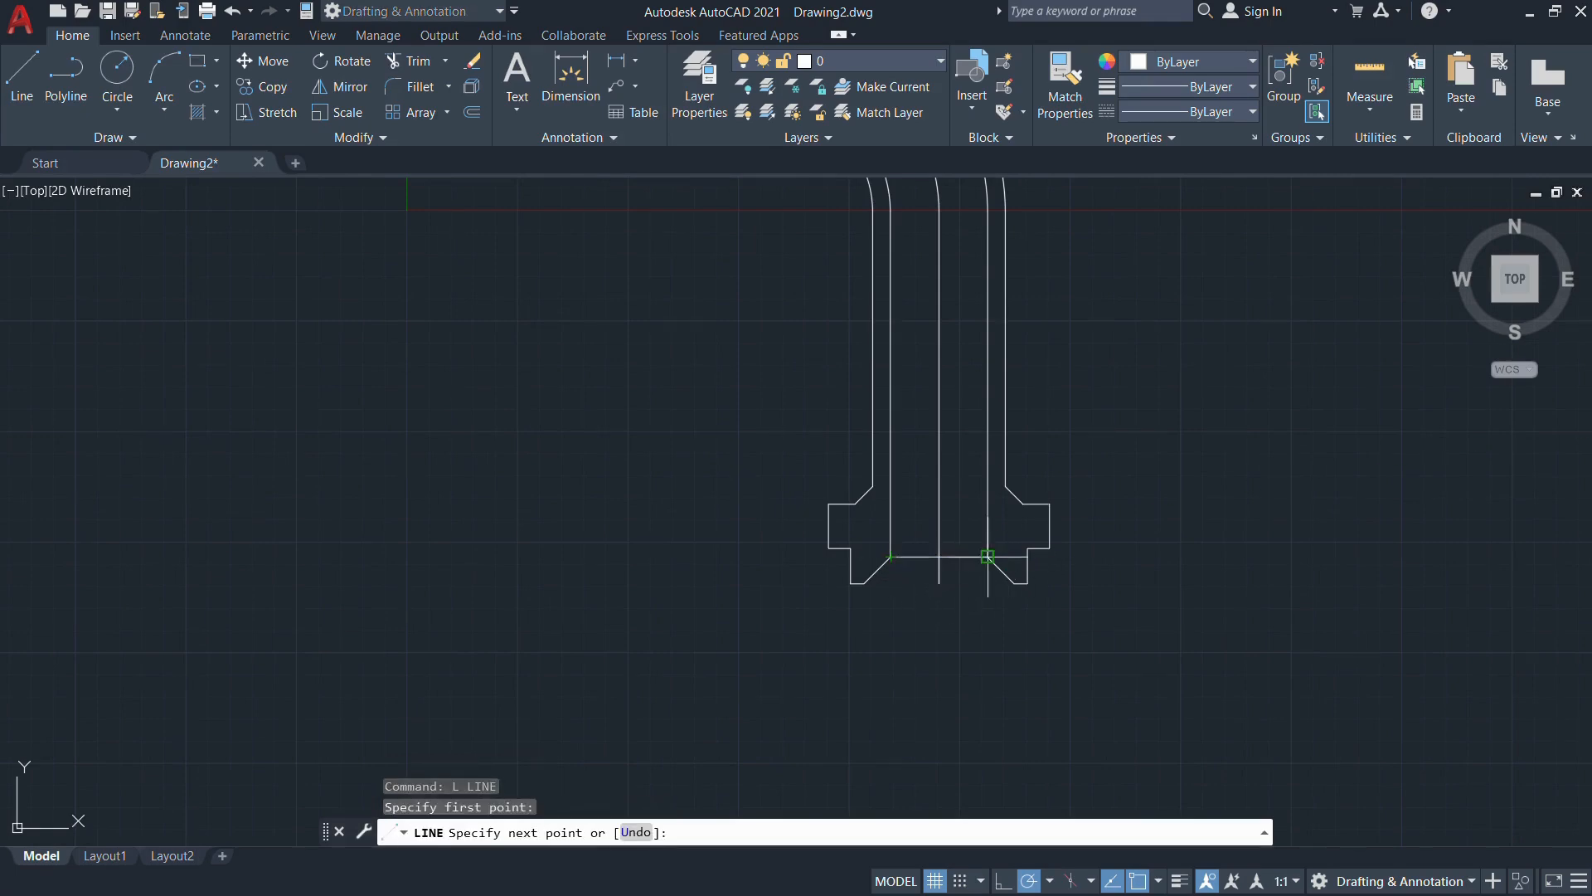
pyautogui.click(986, 556)
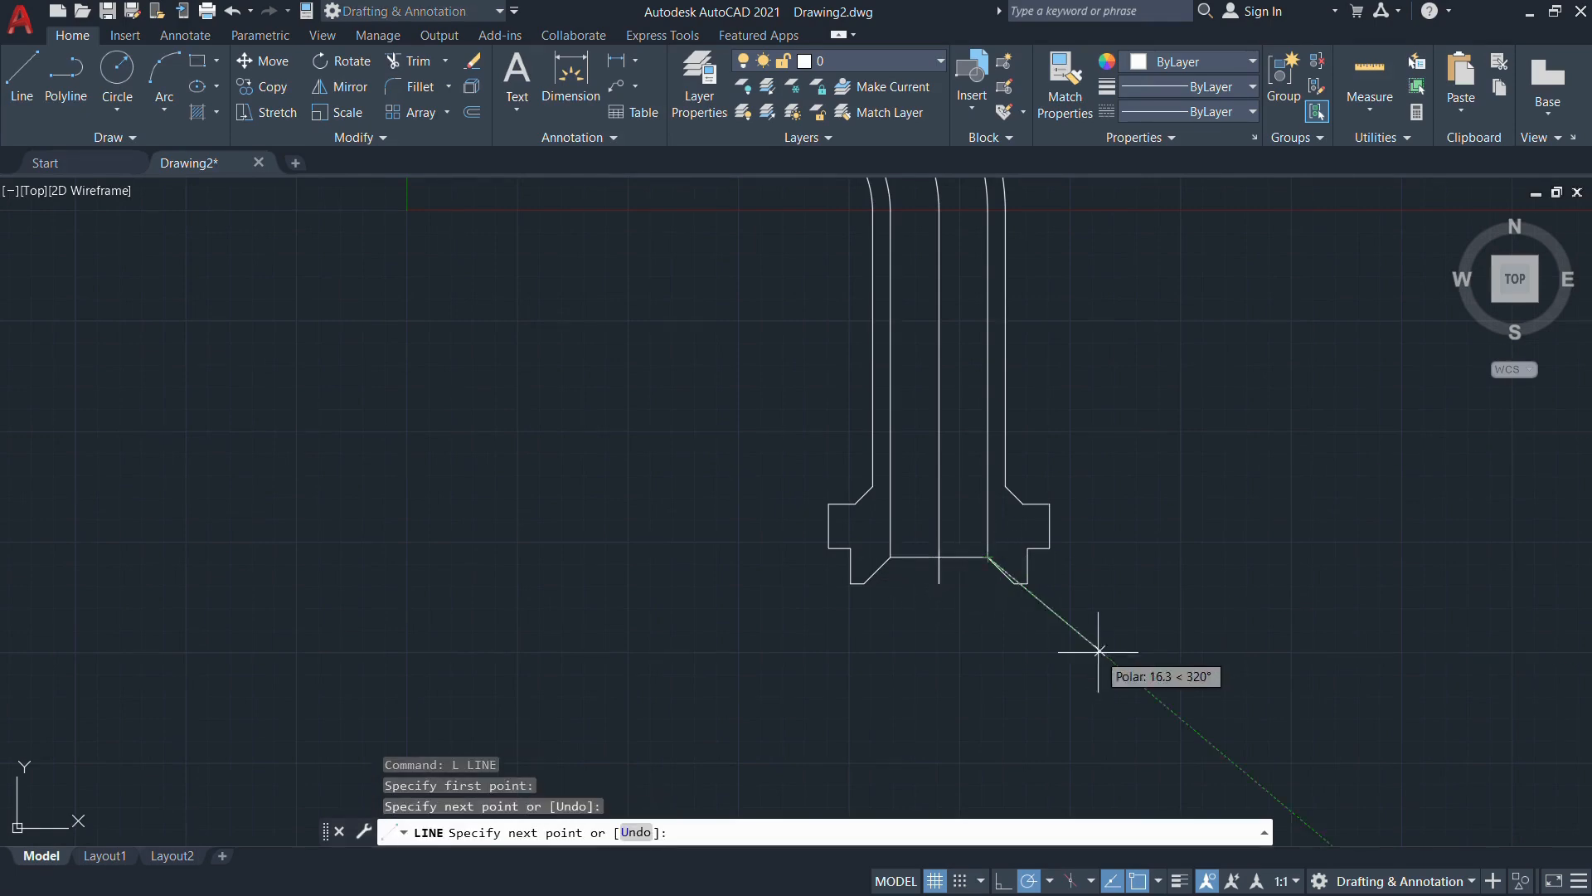
pyautogui.press('Escape')
# Draw a horizontal line across the lower collar's bottom opening, joining the lower ends of its two bore-mouth chamfers
pyautogui.write('l')
pyautogui.press('Return')
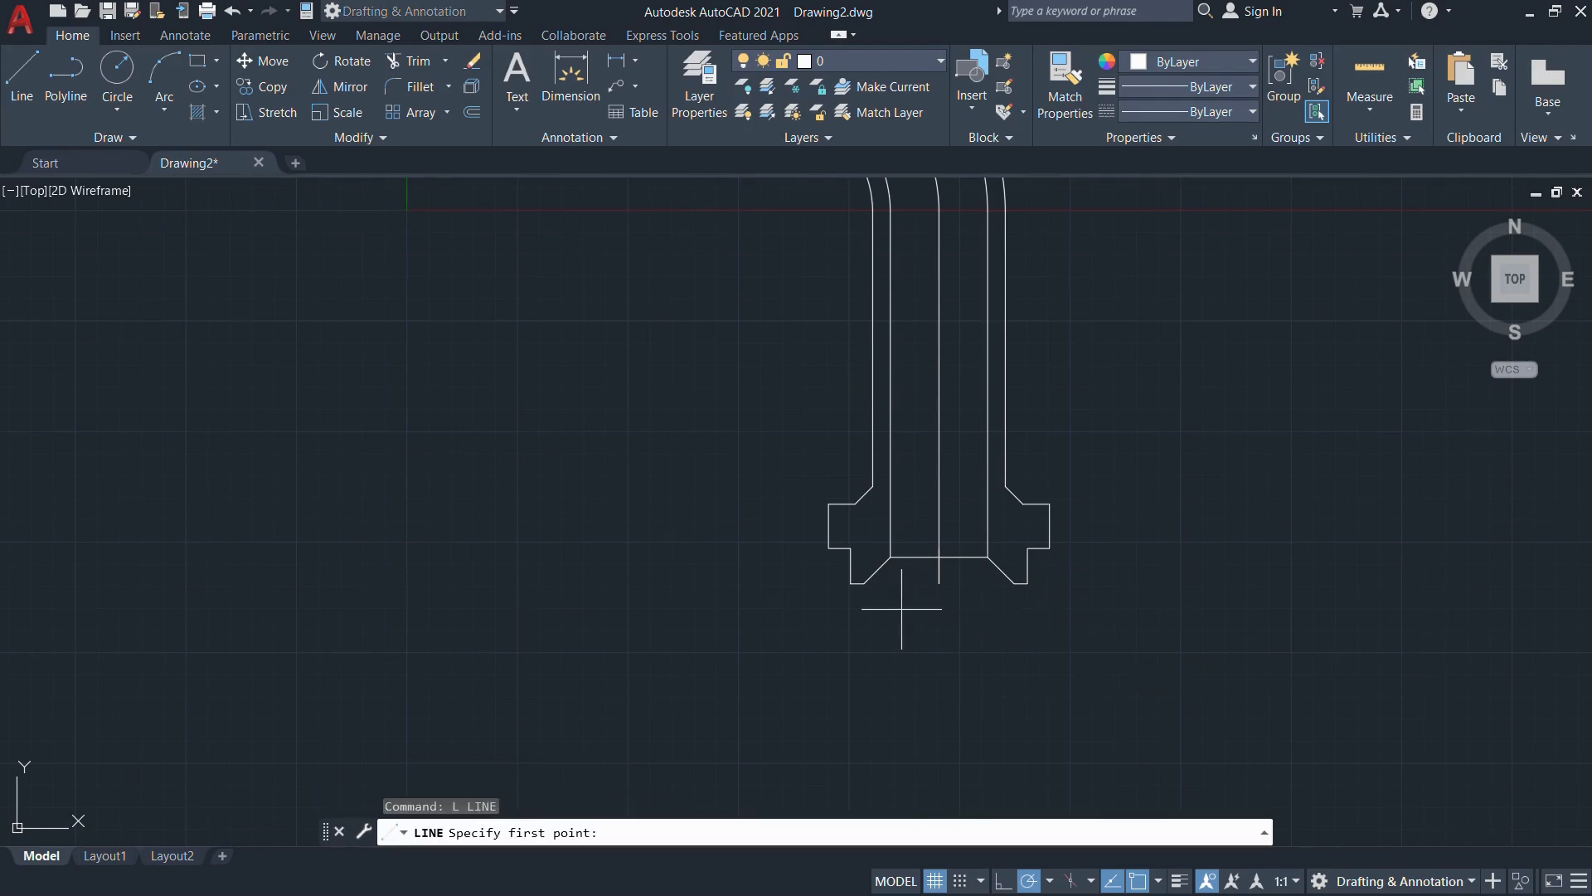
pyautogui.click(863, 583)
pyautogui.click(1014, 583)
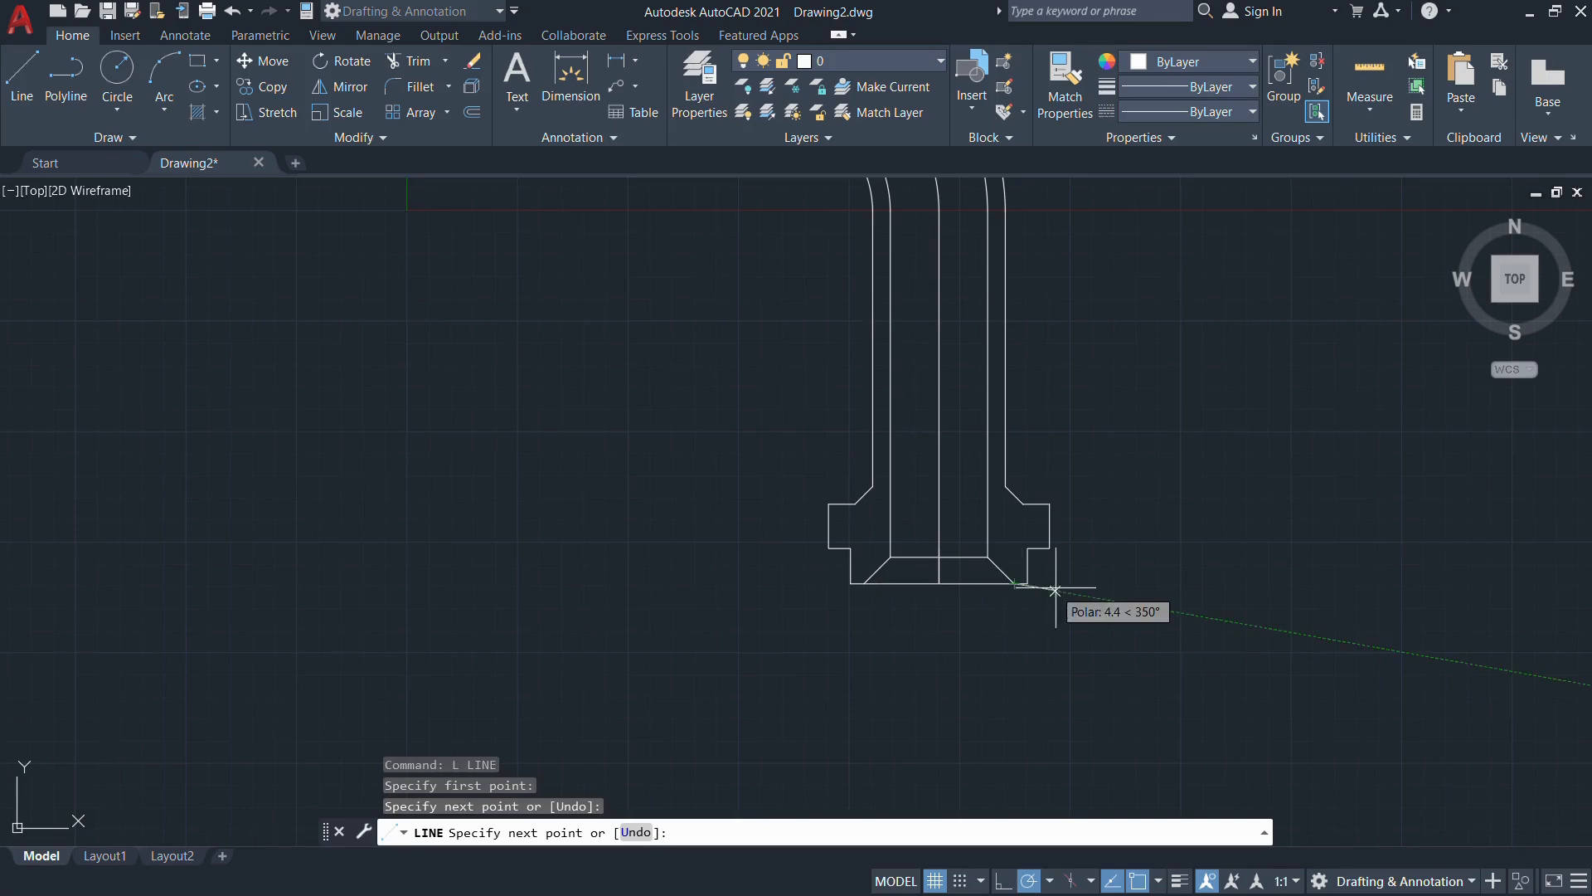
pyautogui.press('Escape')
# Erase the pipe centerline's long vertical line, its bend arc and its horizontal line at the flange
pyautogui.scroll(-3, 1075, 597)
pyautogui.scroll(2, 733, 483)
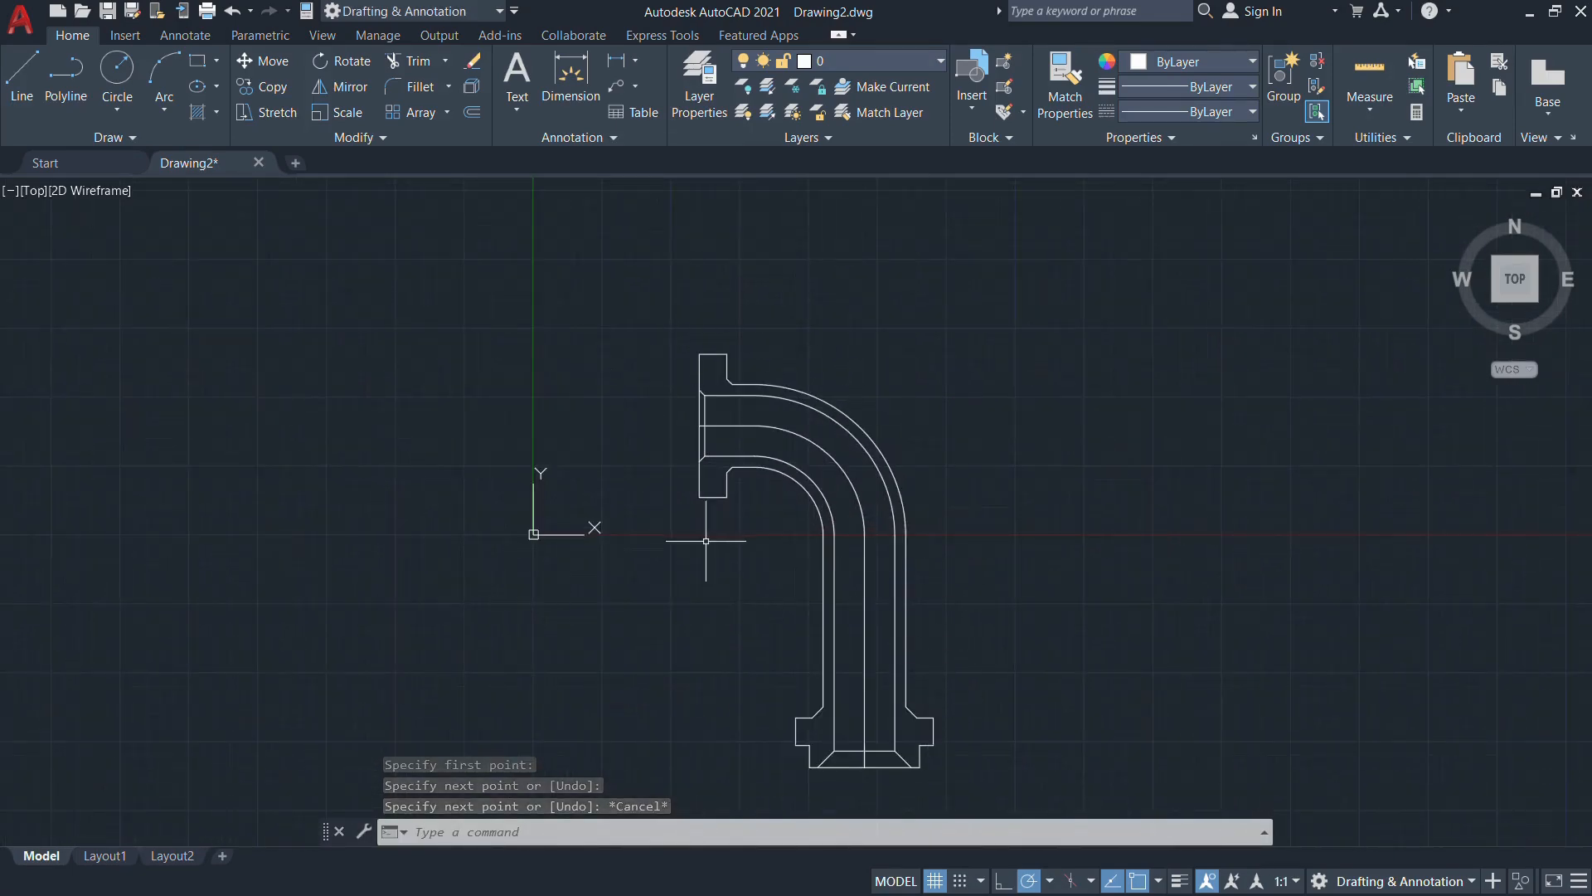
pyautogui.scroll(2, 855, 731)
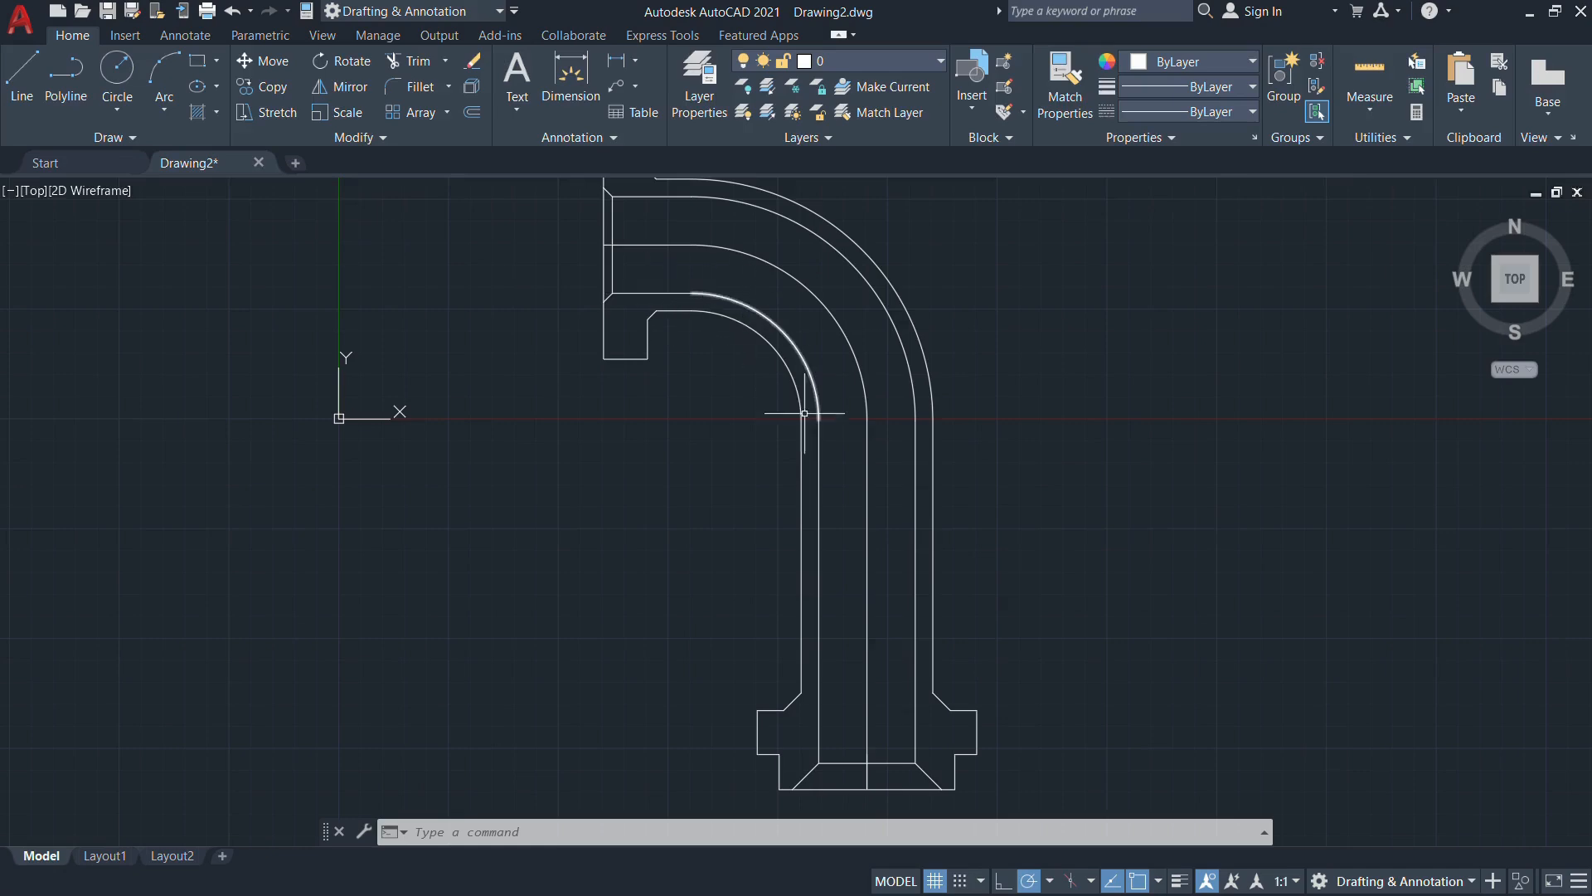
pyautogui.click(866, 439)
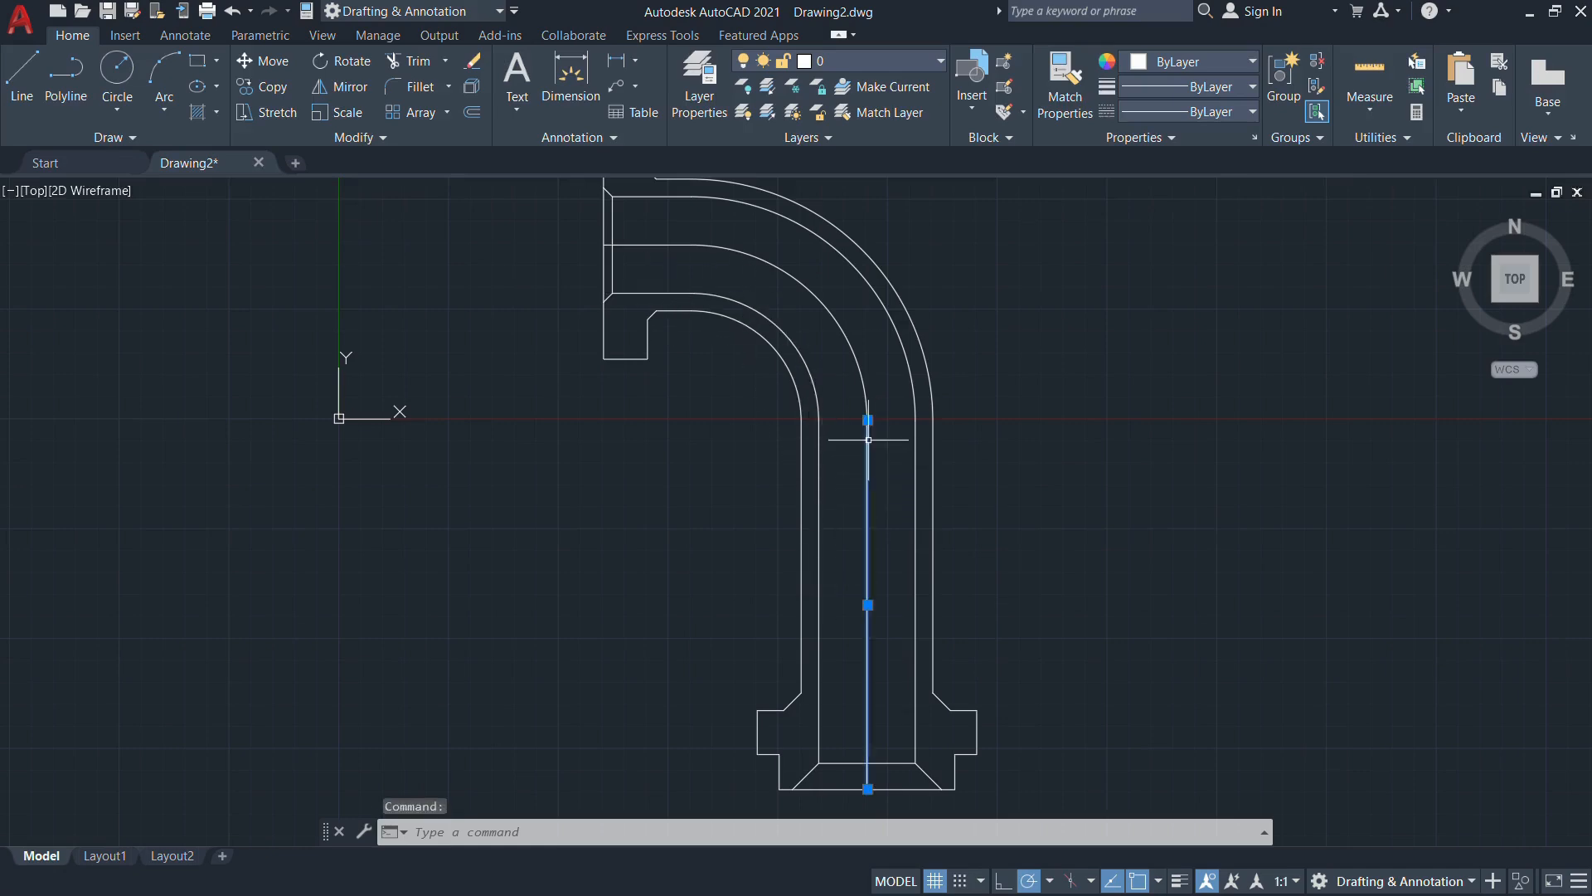
pyautogui.press('Delete')
pyautogui.click(863, 394)
pyautogui.press('Delete')
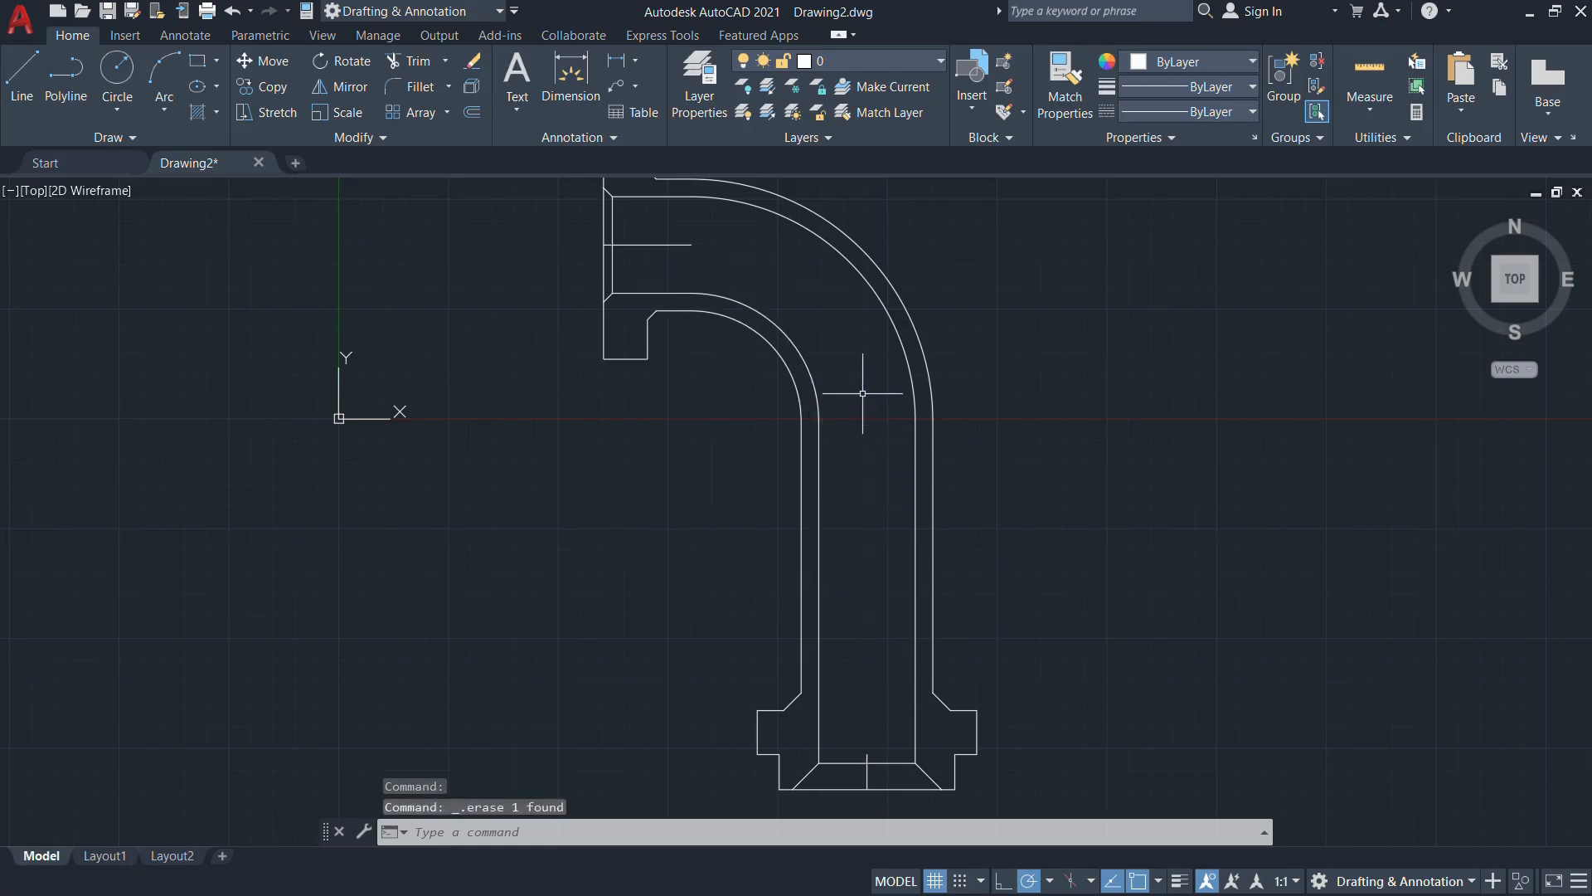
pyautogui.click(659, 247)
pyautogui.press('Delete')
# Join the horizontal line, bend arc and vertical line of the inner-side bore wall into one polyline
pyautogui.write('j')
pyautogui.press('Return')
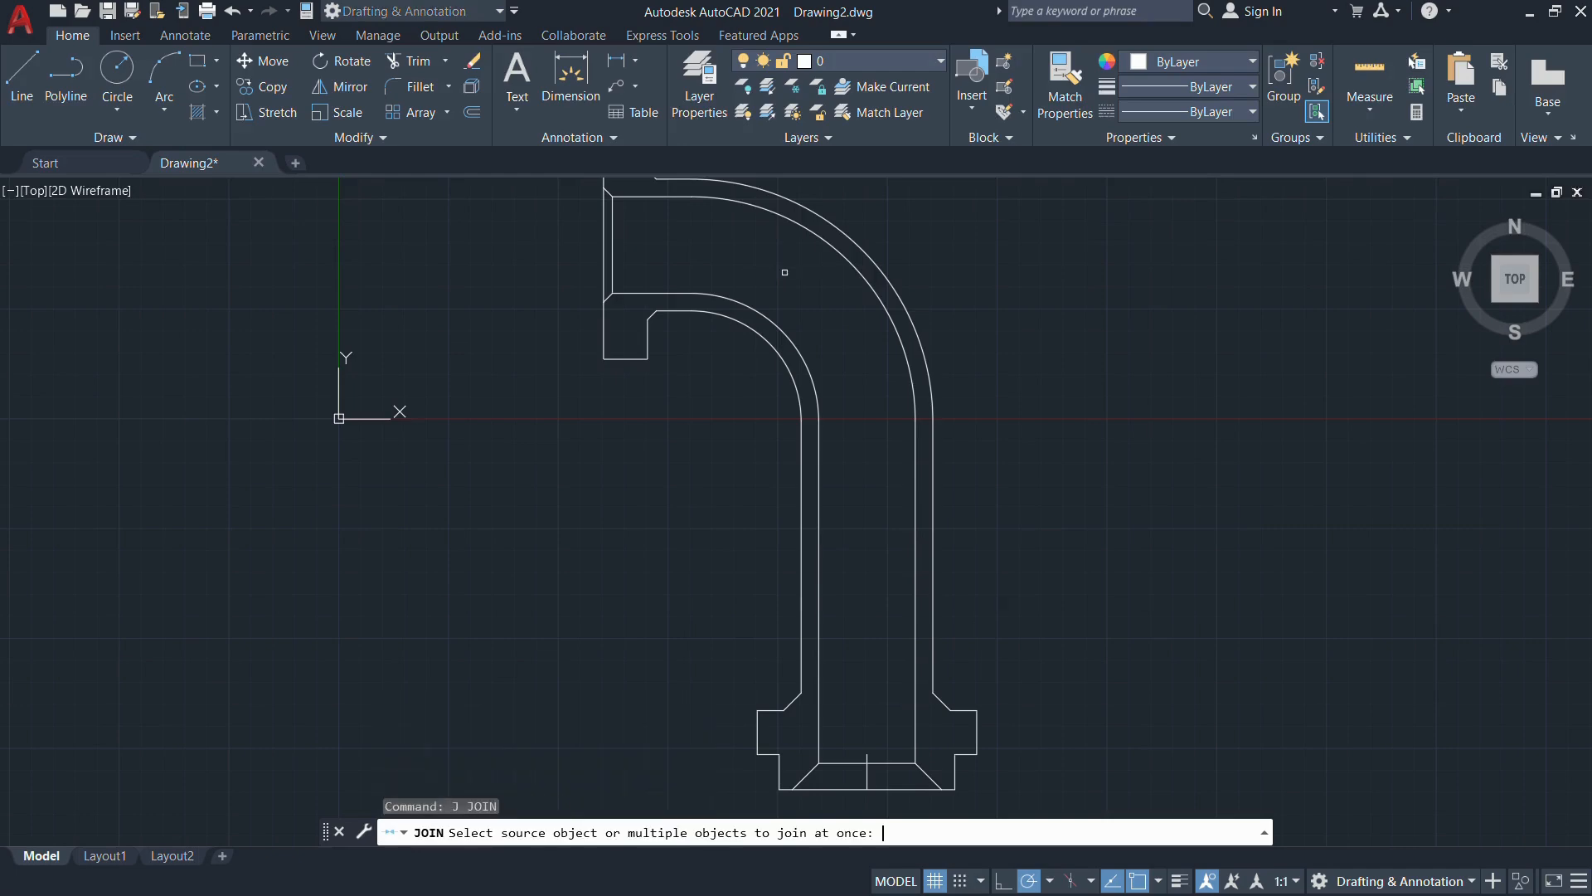
pyautogui.click(658, 292)
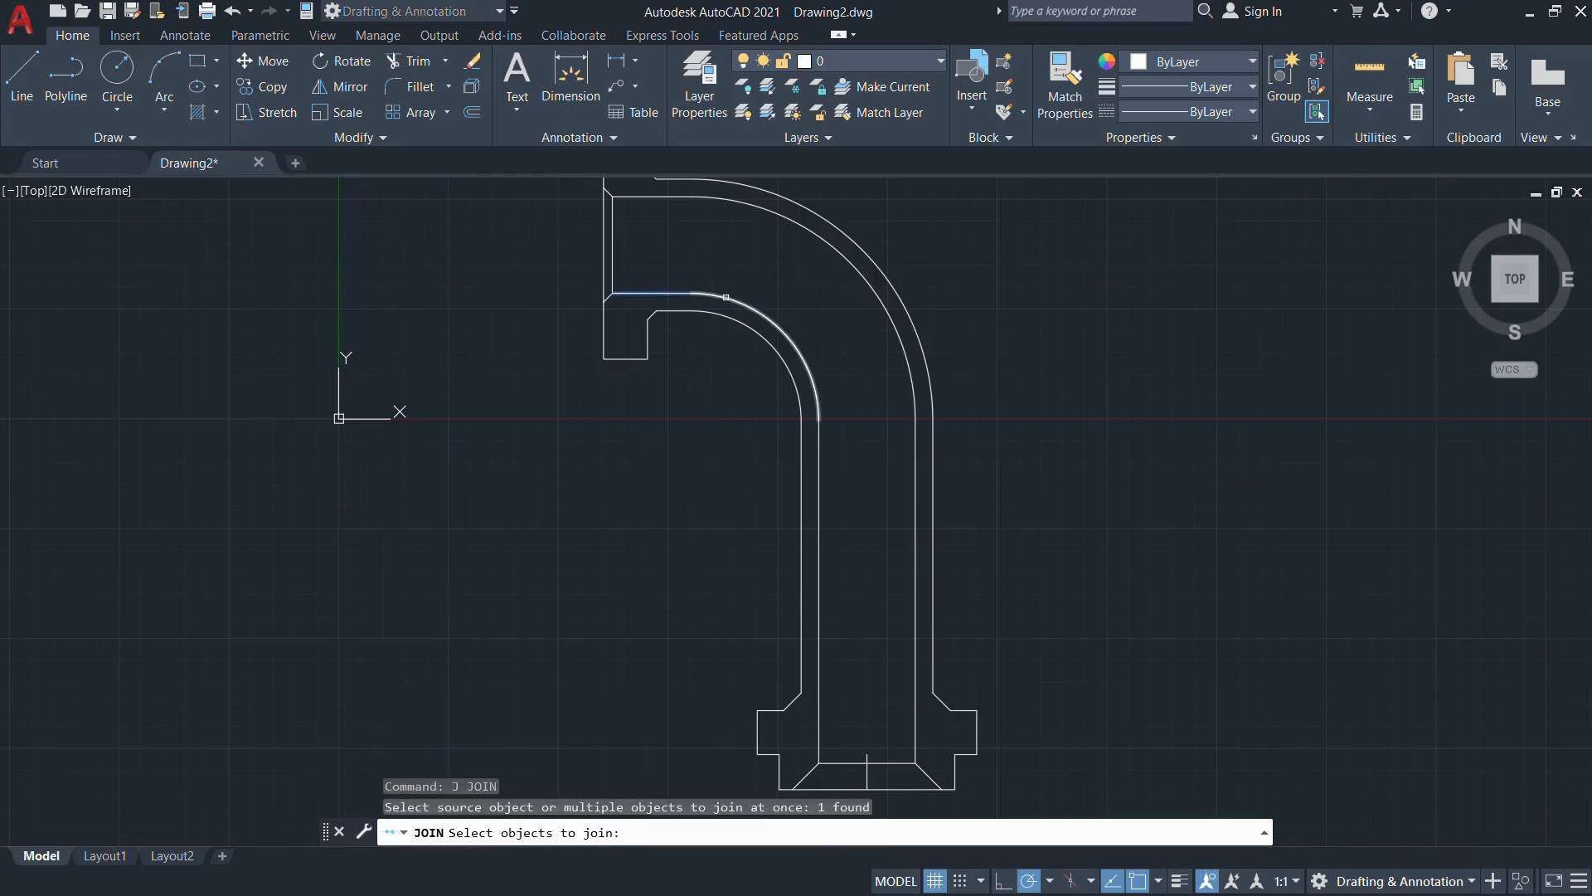
pyautogui.click(816, 390)
pyautogui.click(819, 637)
pyautogui.scroll(-1, 858, 644)
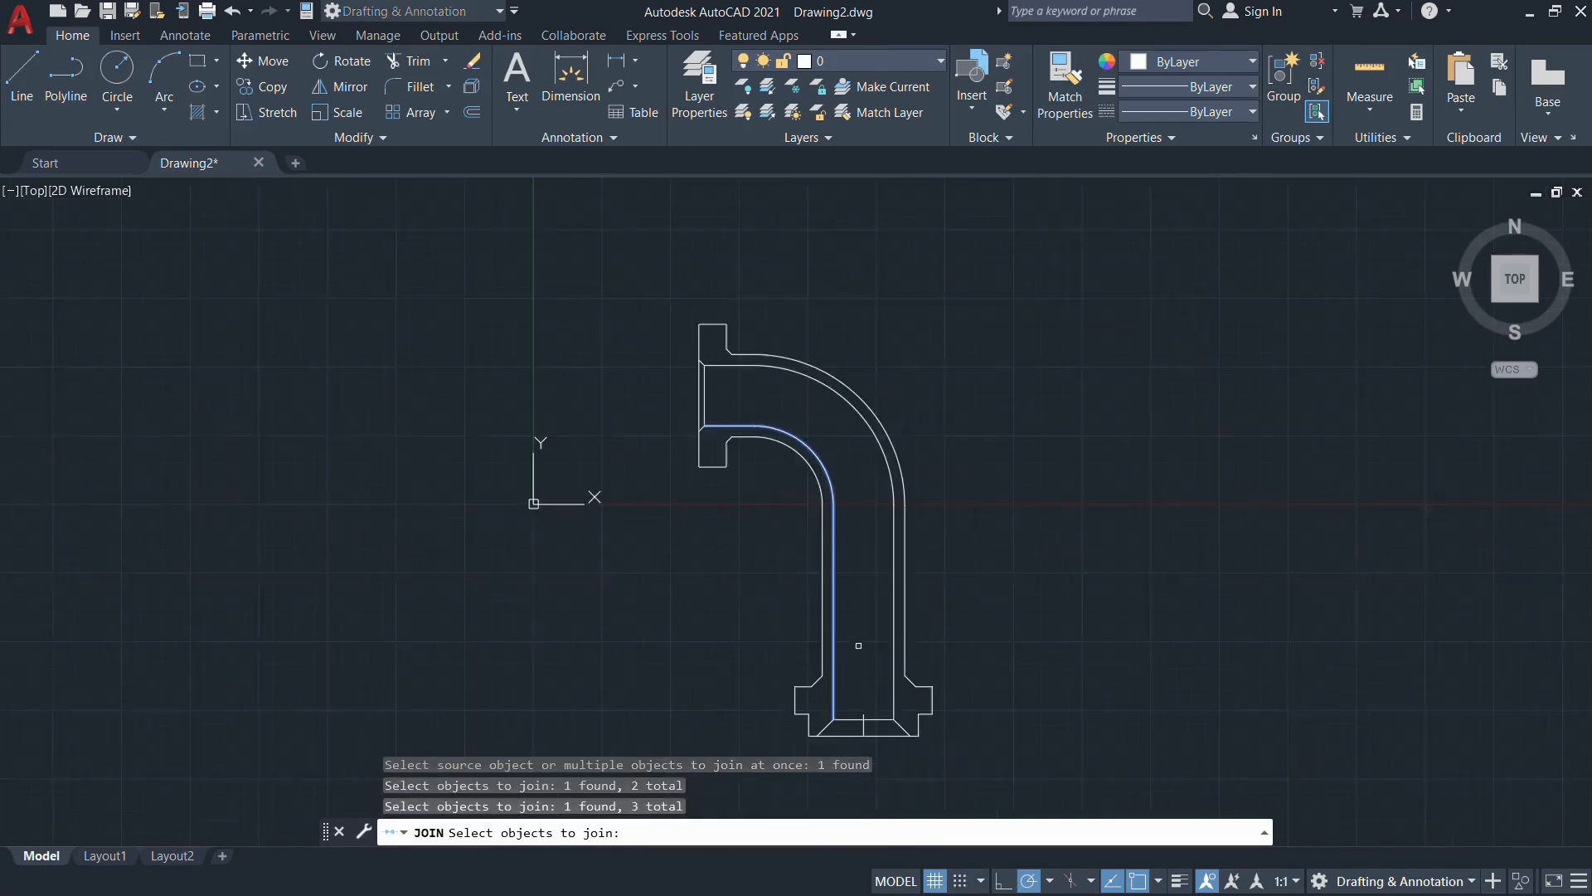
pyautogui.moveTo(867, 589); pyautogui.dragTo(863, 487, button='middle')
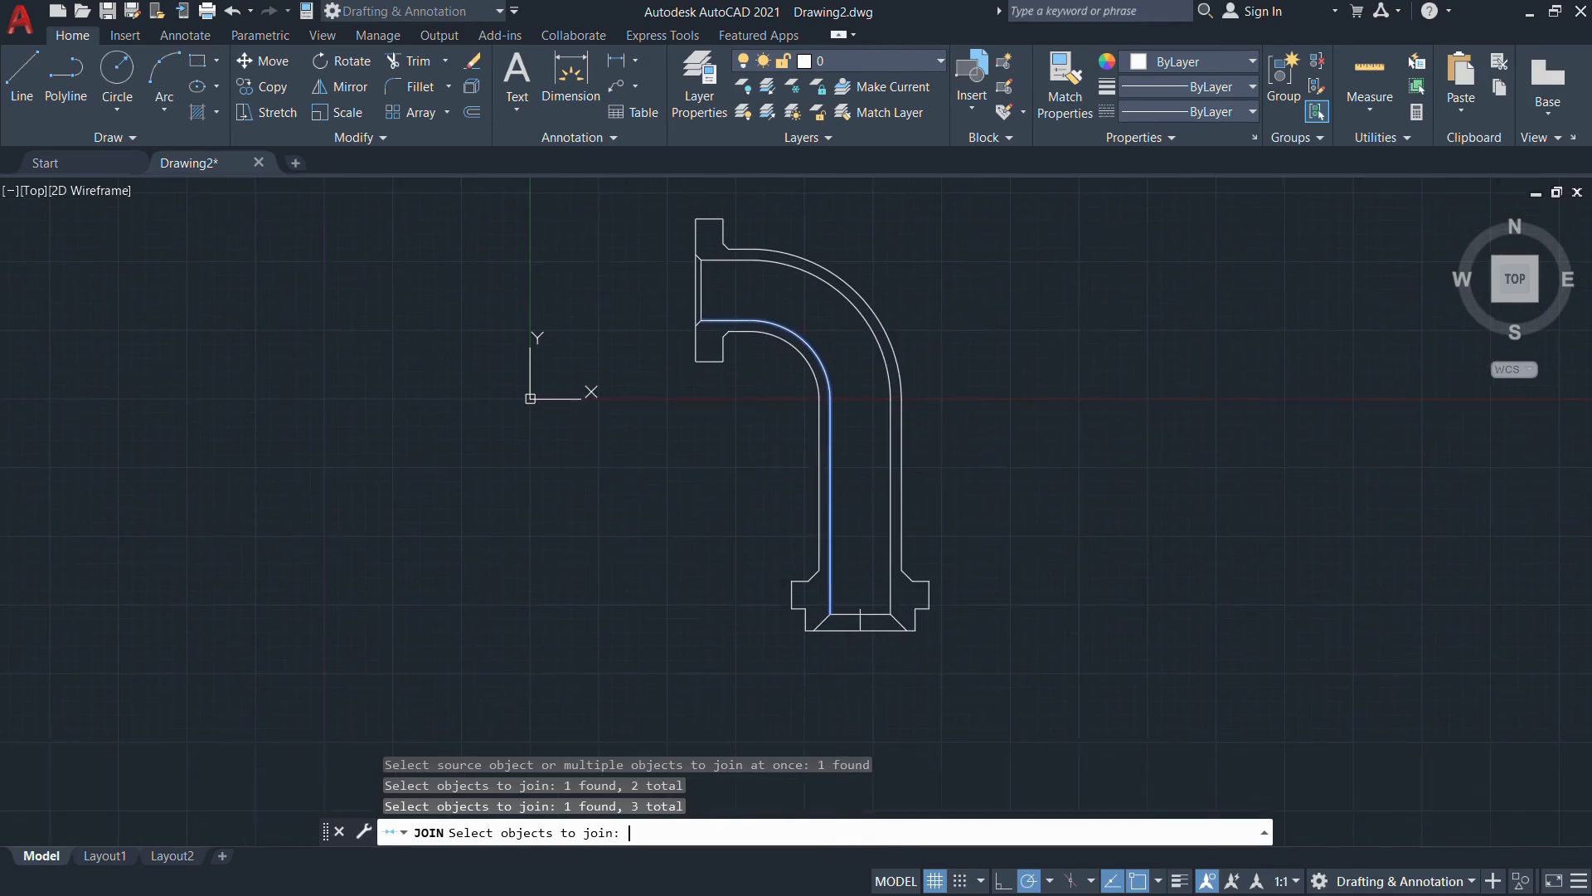
pyautogui.press('Return')
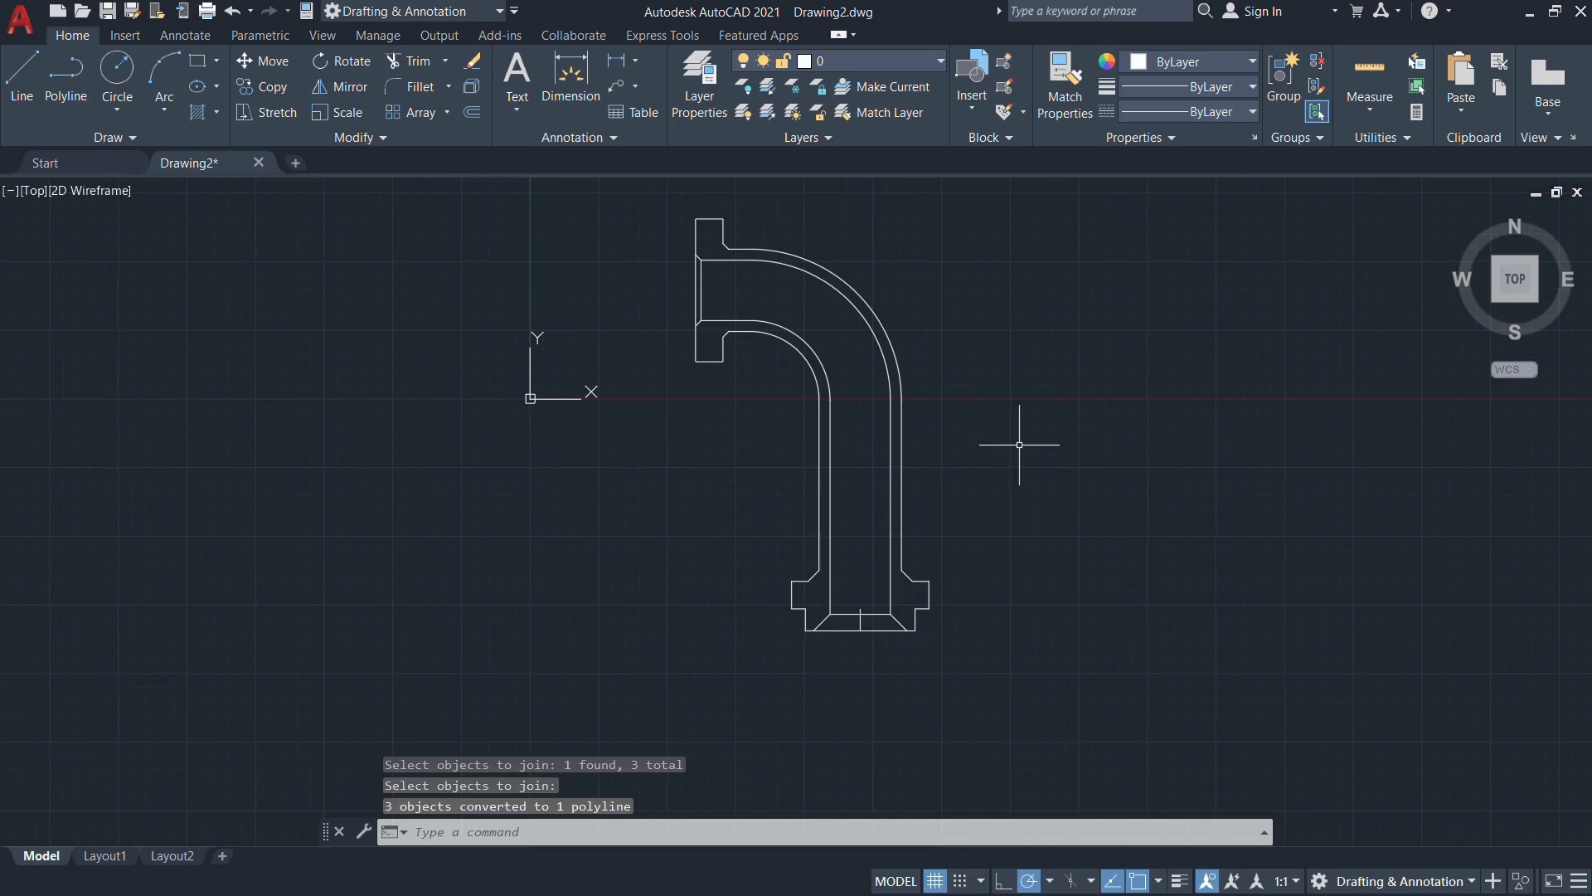
# Join the horizontal line, bend arc and vertical line of the outer-side bore wall into one polyline
pyautogui.write('j')
pyautogui.press('Return')
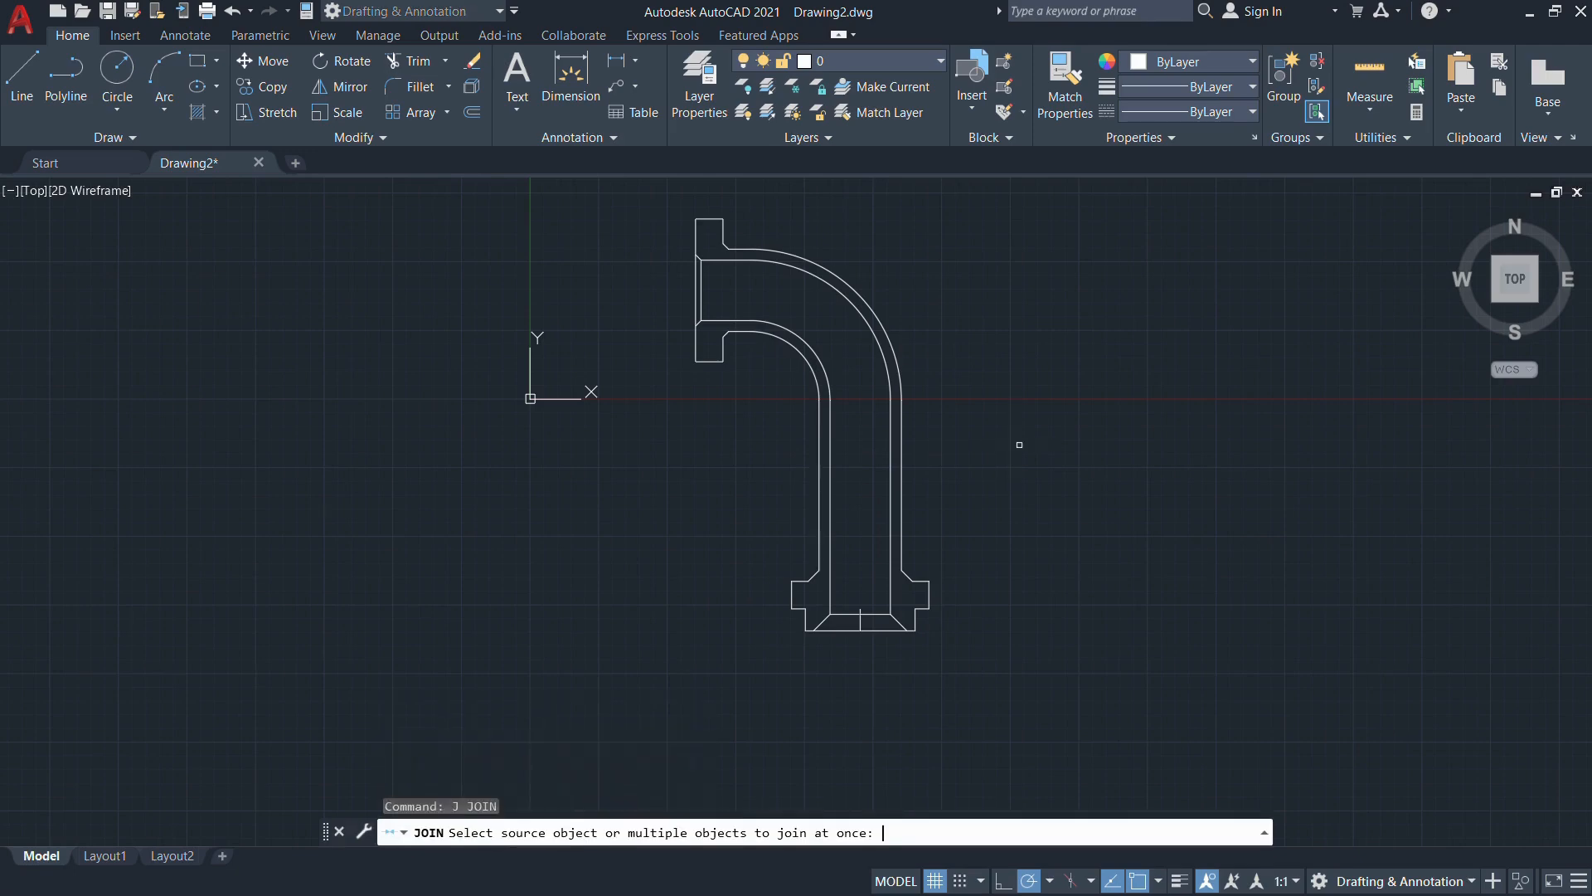
pyautogui.click(730, 259)
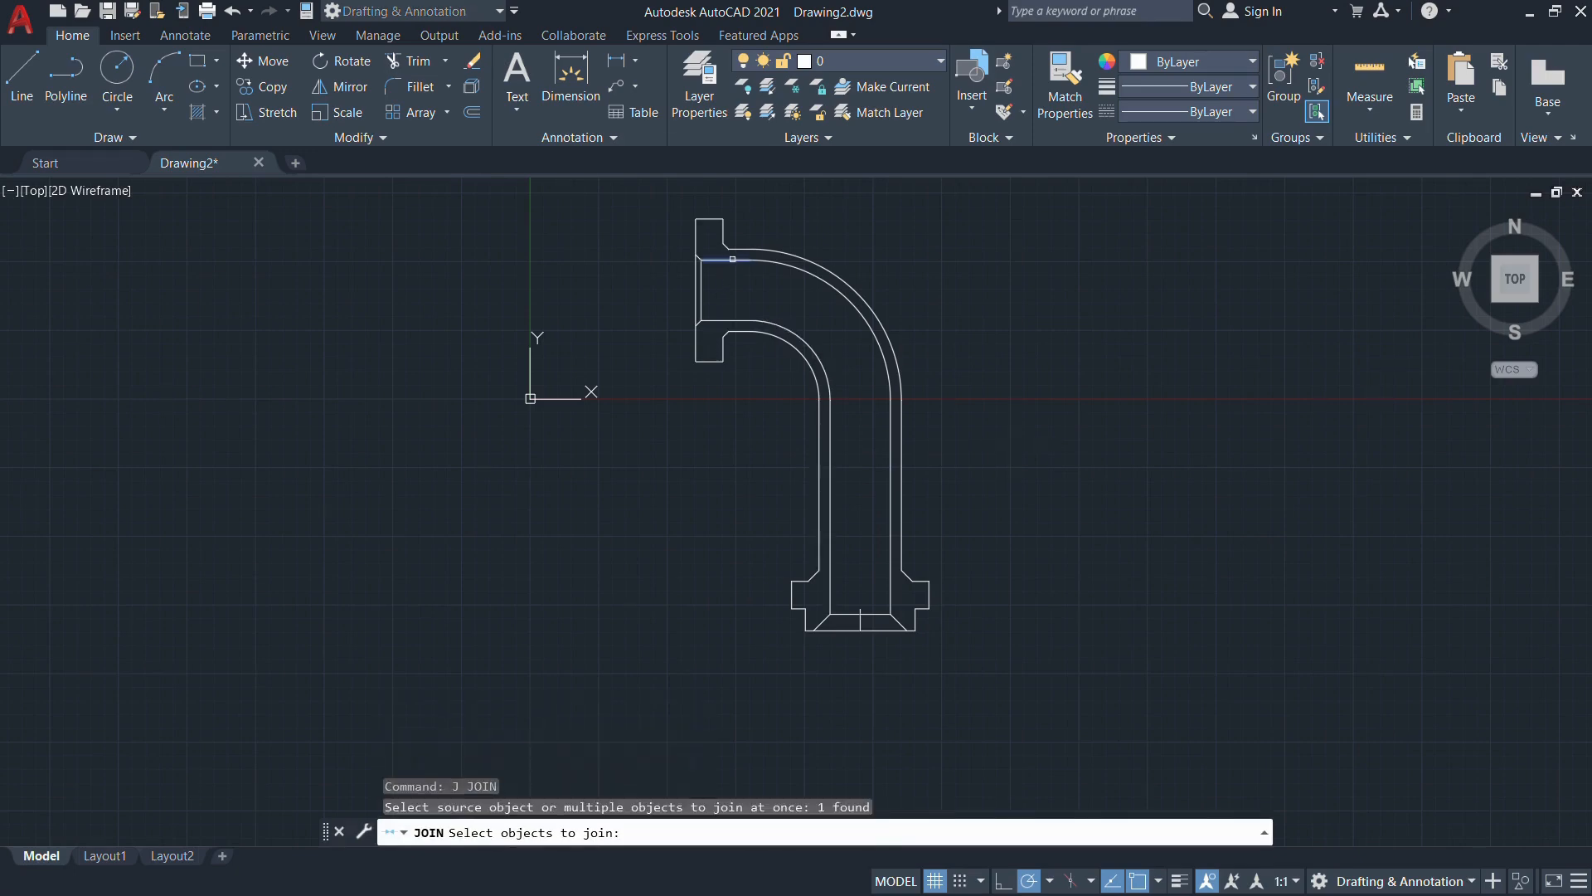
pyautogui.click(778, 264)
pyautogui.click(891, 449)
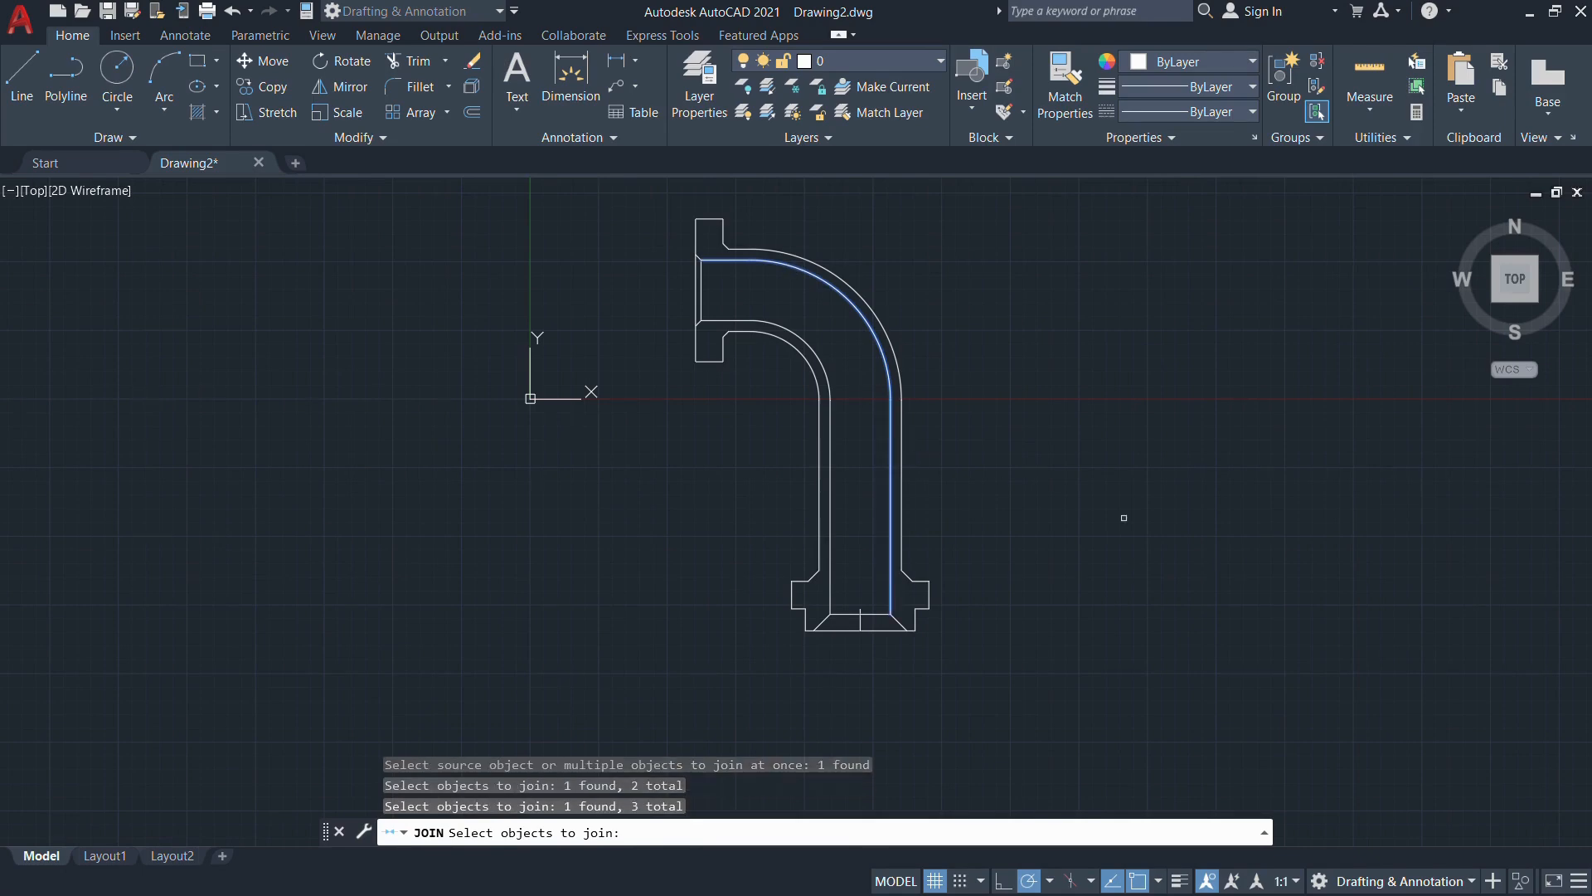
pyautogui.press('Return')
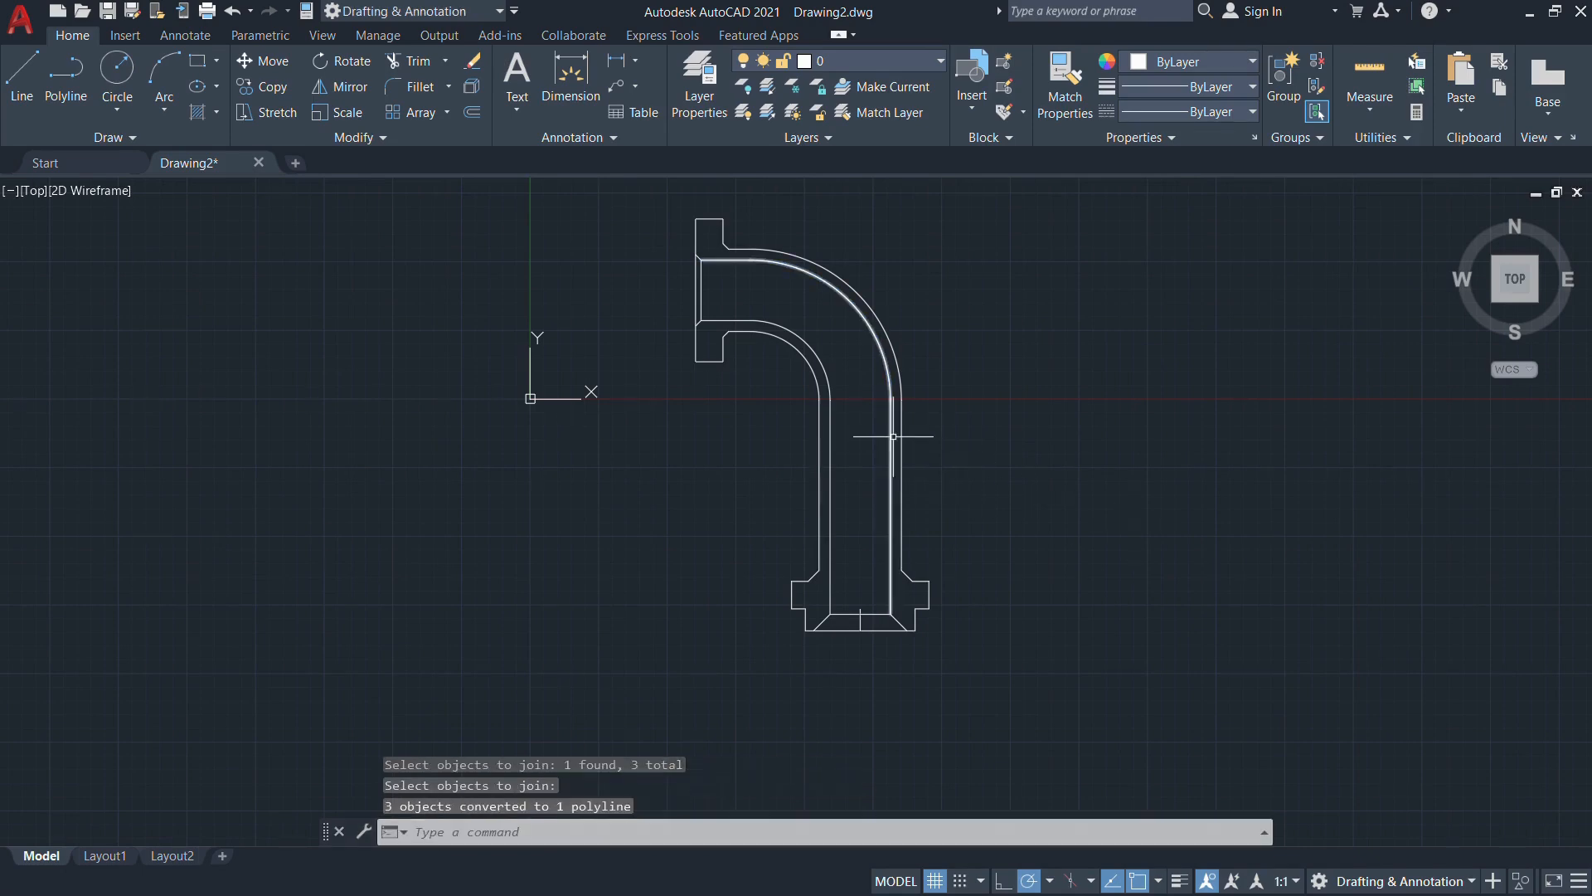
# Add an associative centerline between the two vertical bore walls of the pipe
pyautogui.click(179, 36)
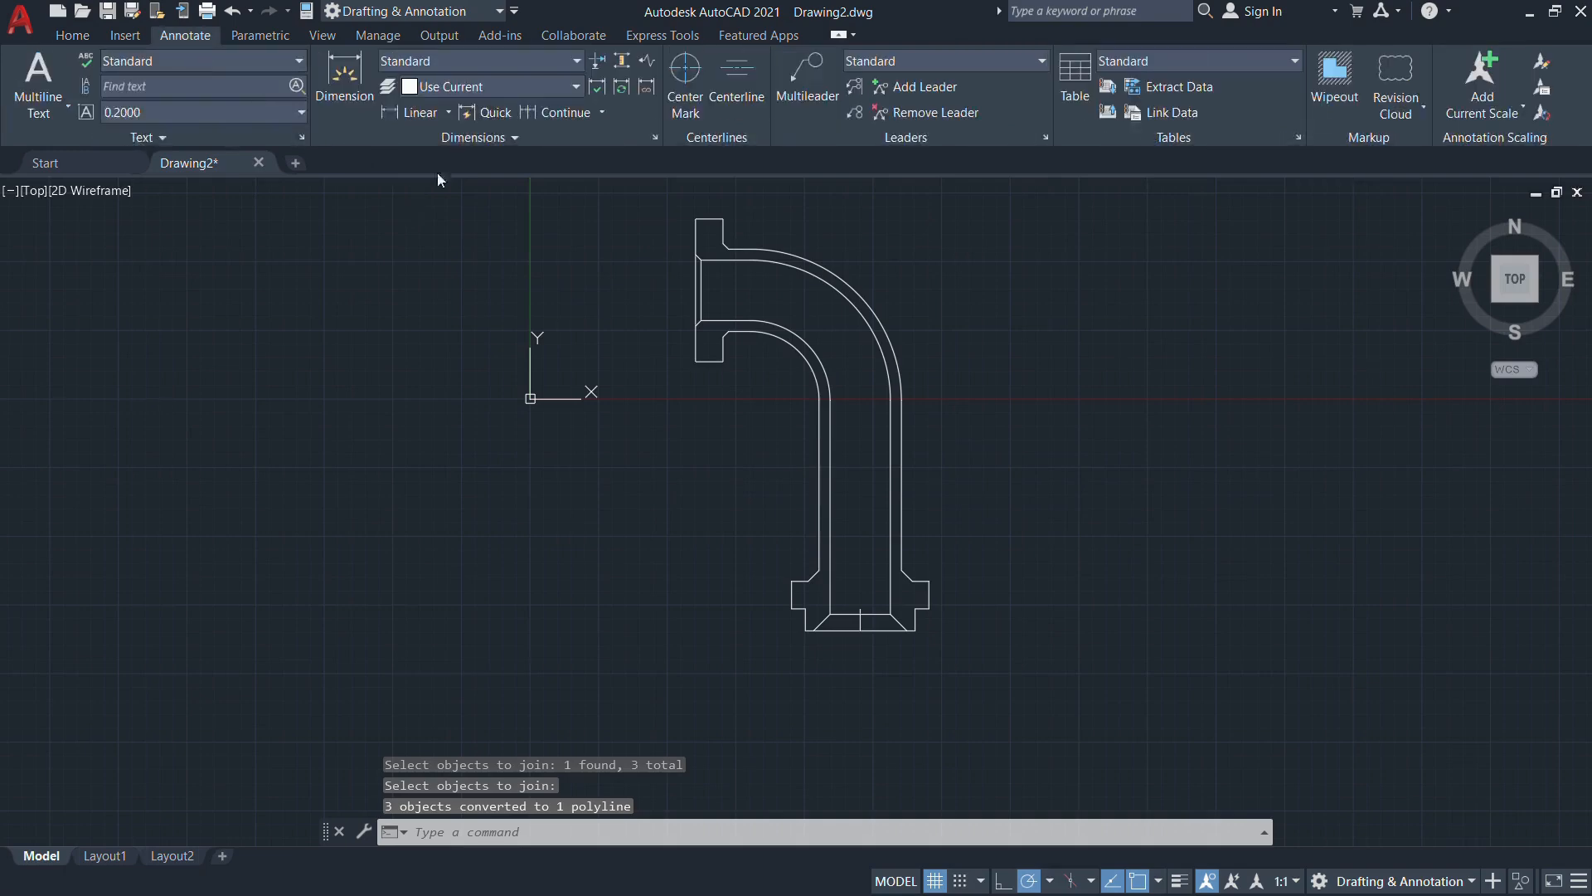
pyautogui.click(735, 98)
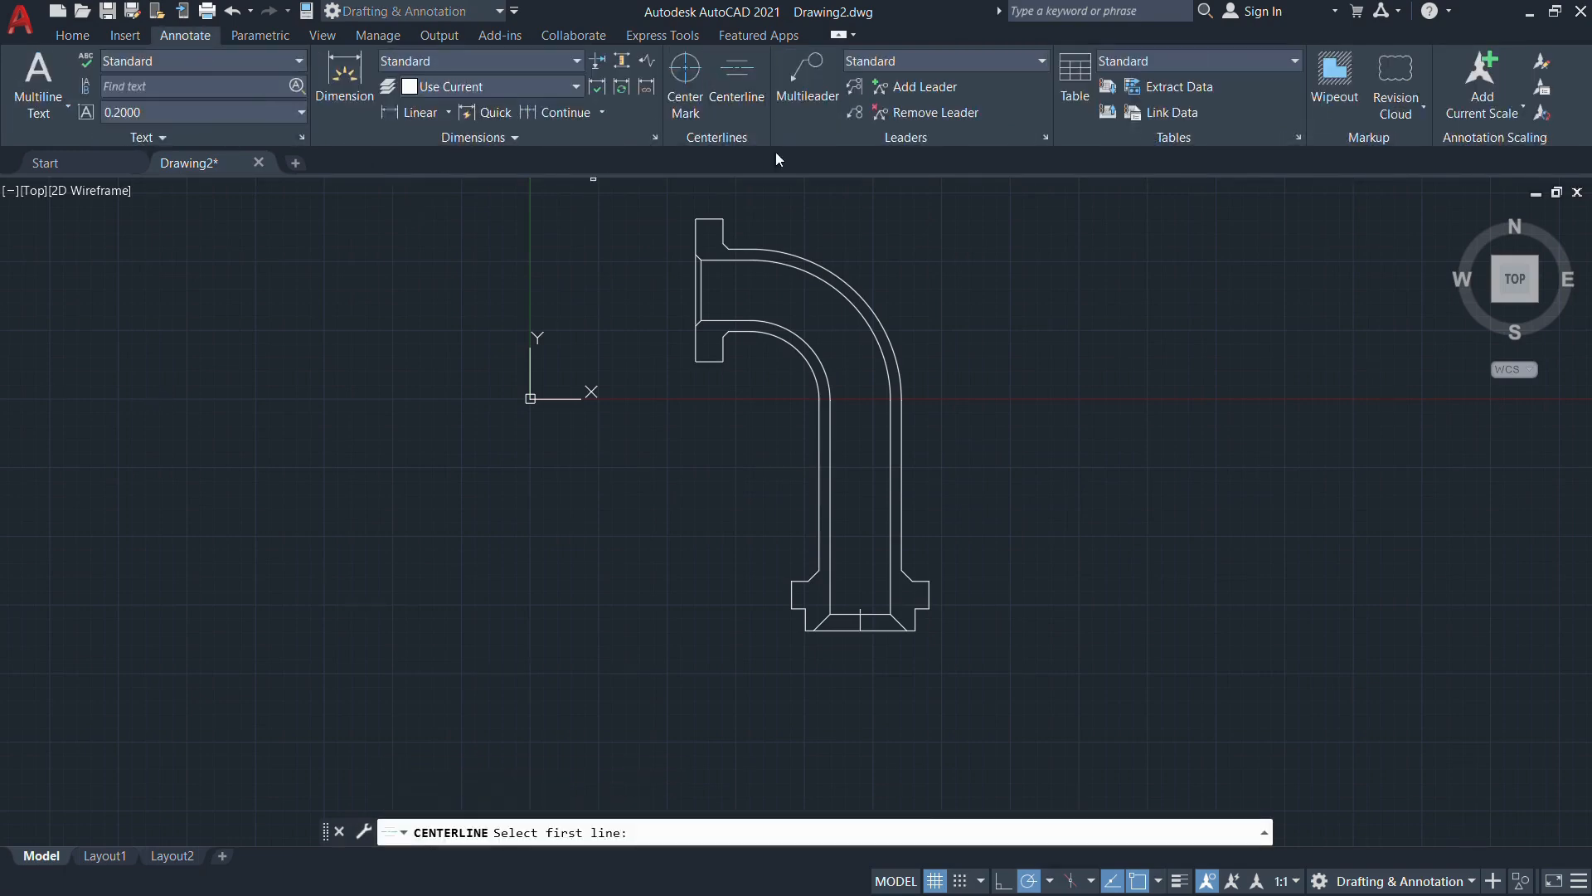
pyautogui.click(830, 414)
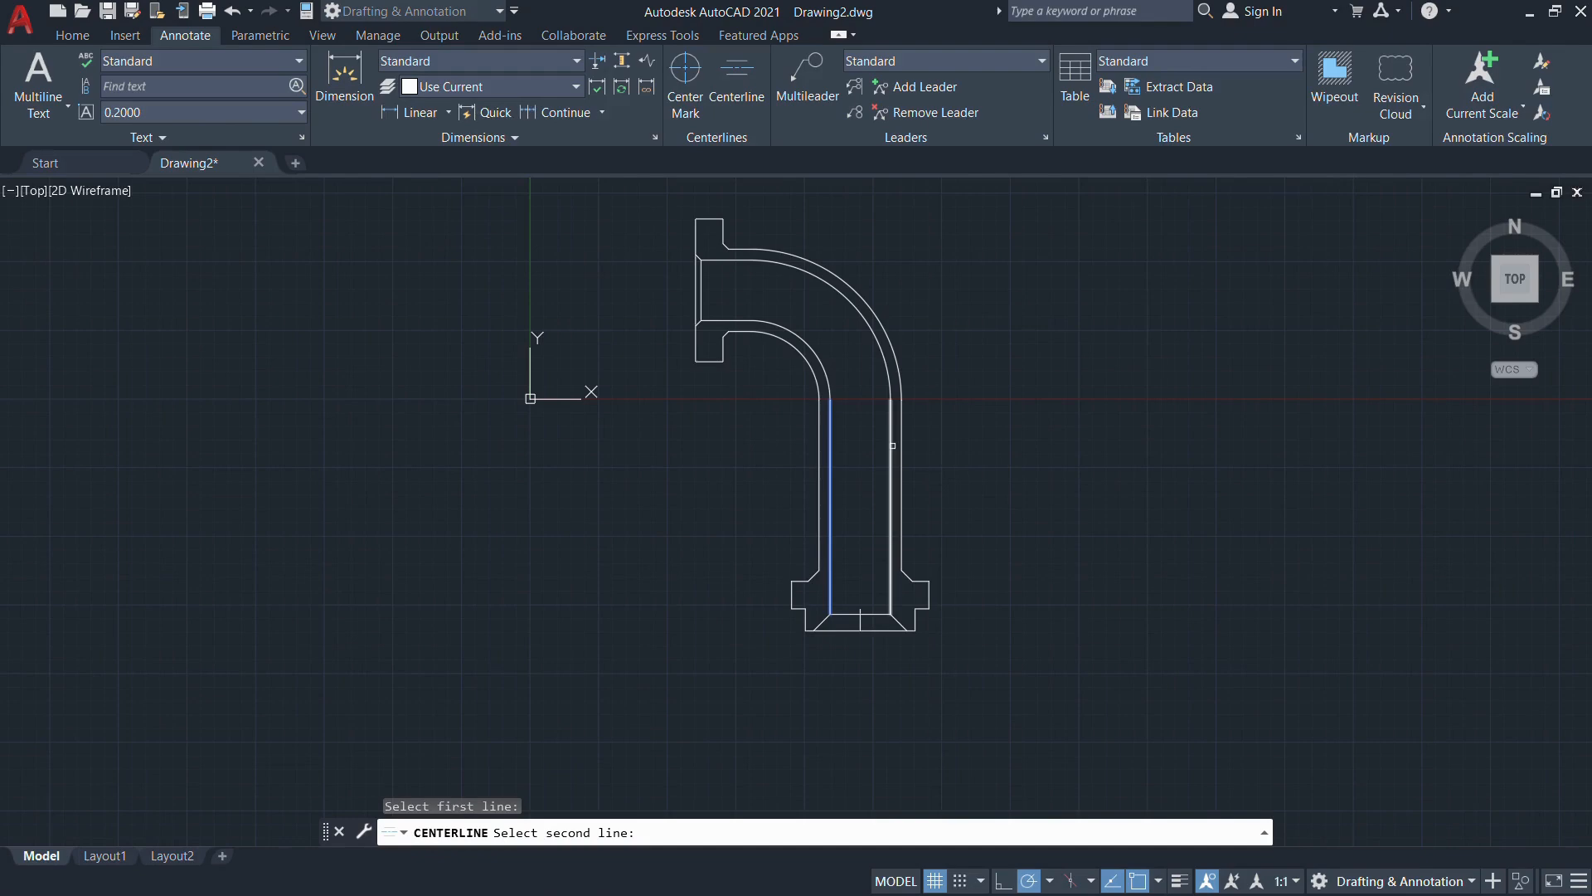
pyautogui.click(892, 439)
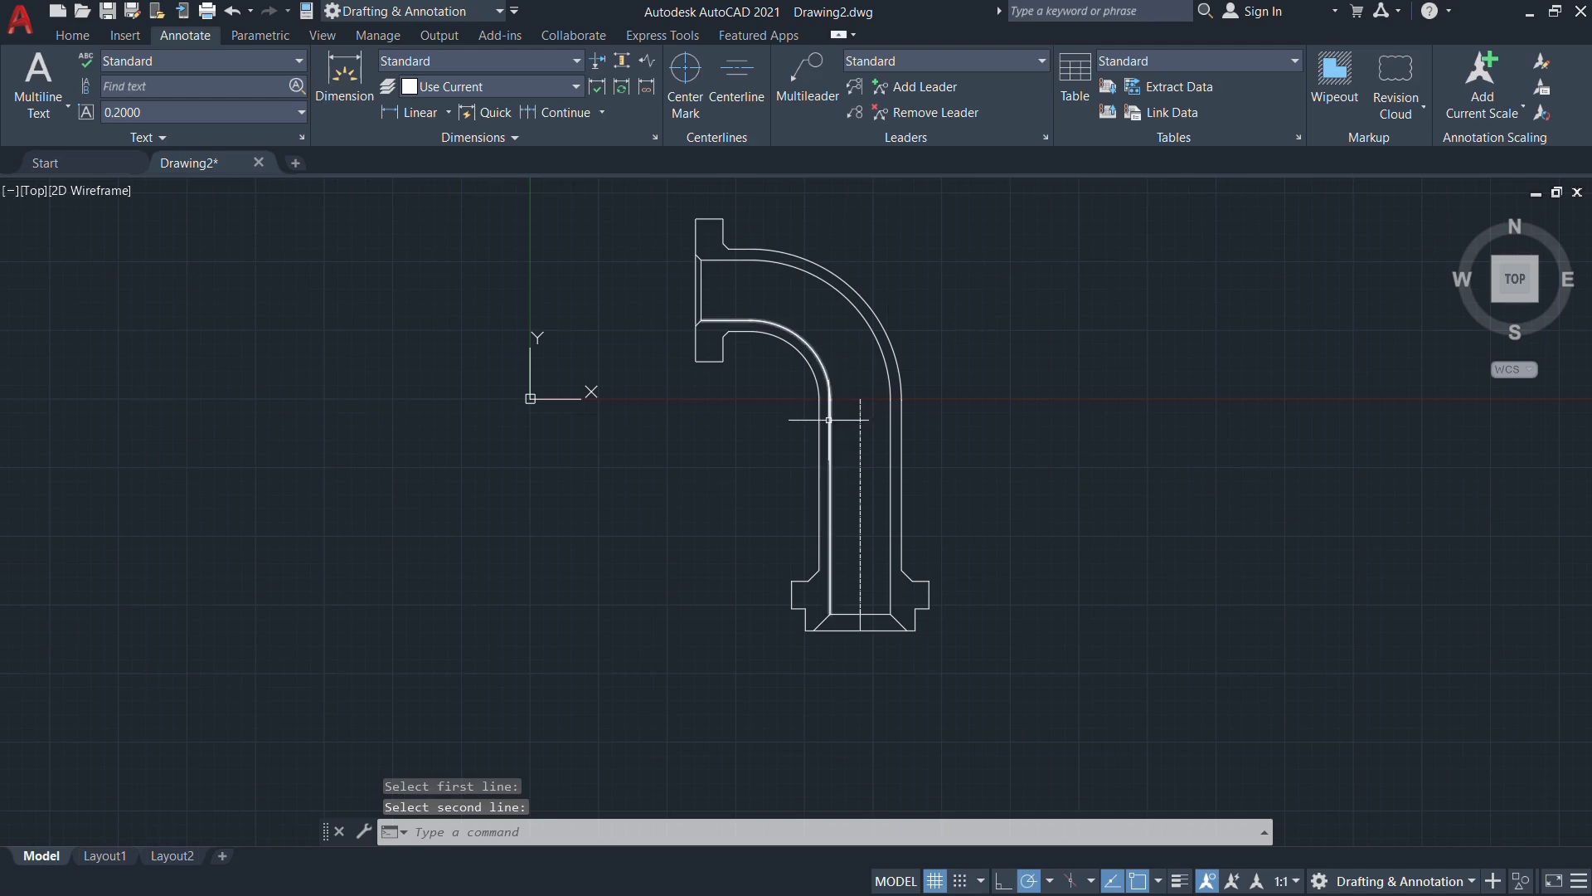
# Try to add another centerline starting from the curved pipe wall at the bend
pyautogui.click(737, 75)
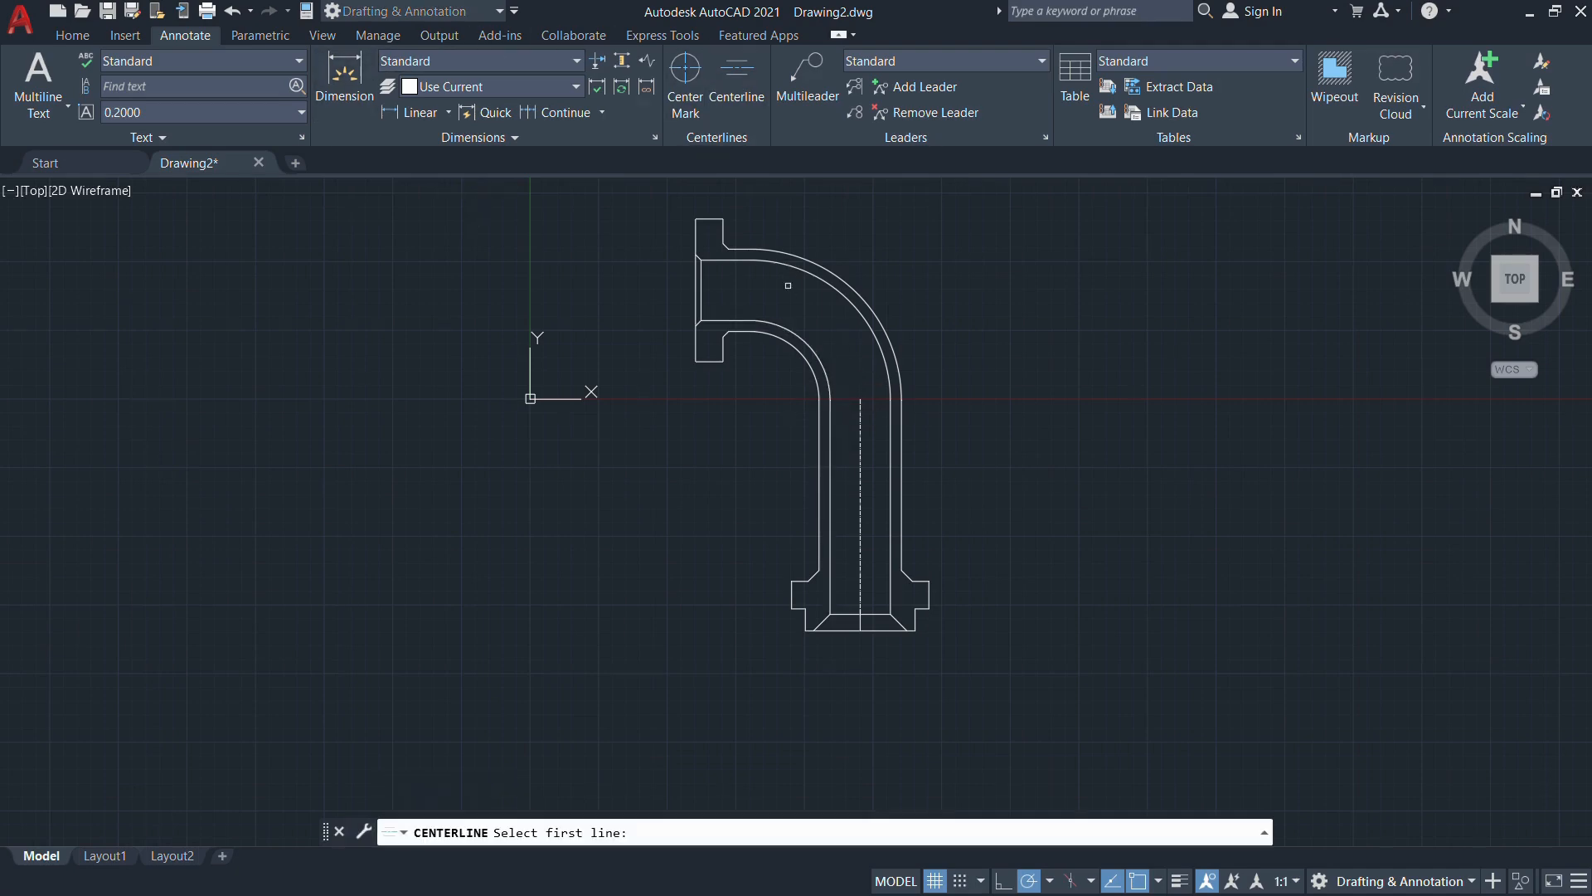
pyautogui.click(804, 342)
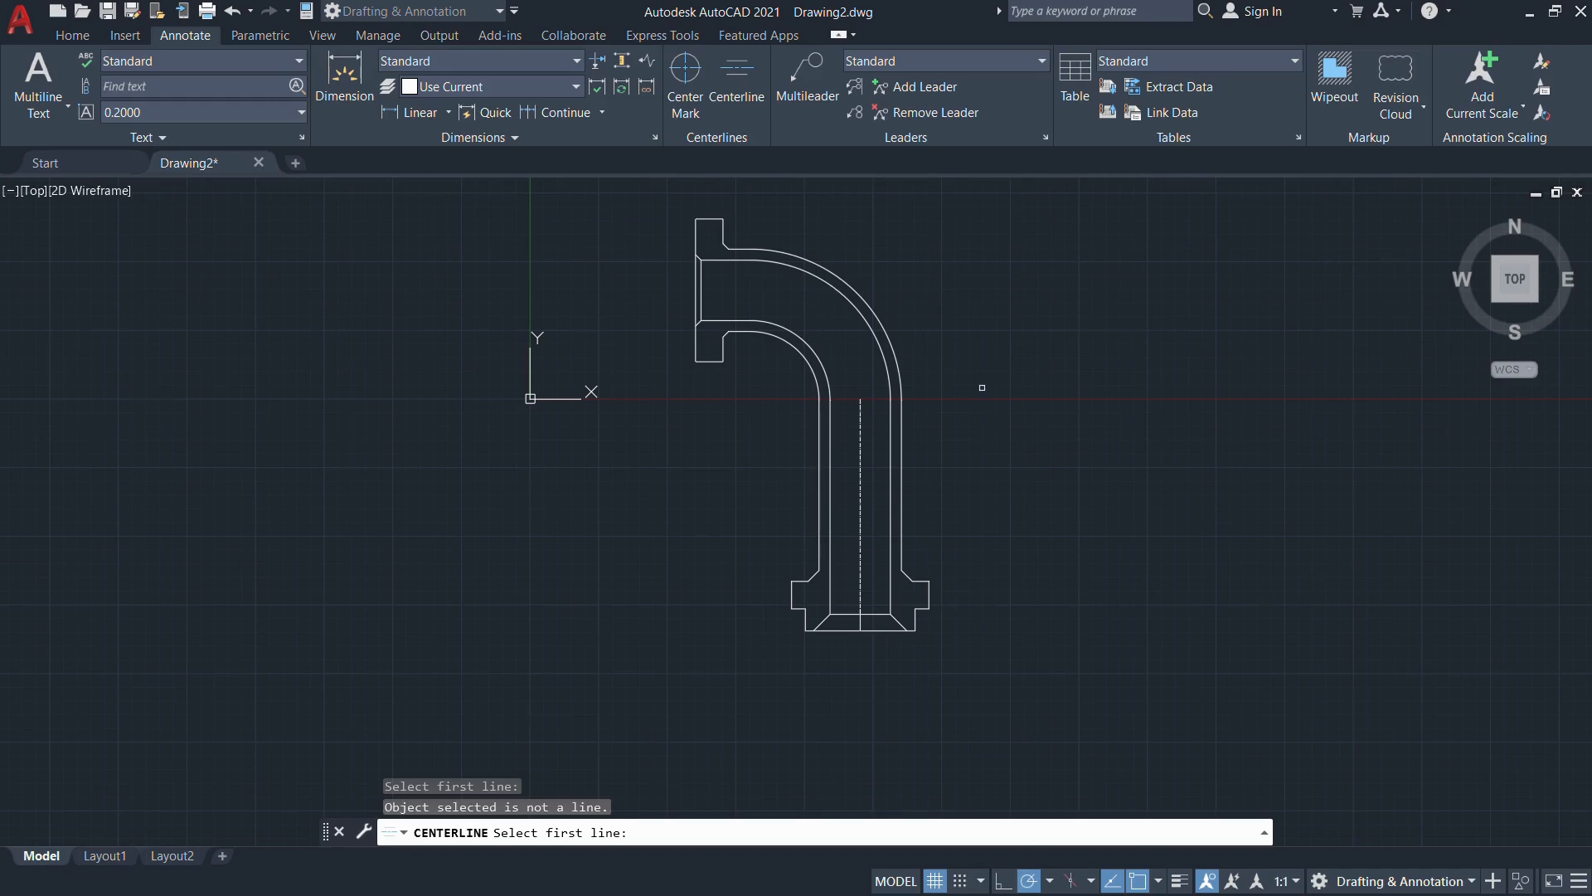
pyautogui.press('Escape')
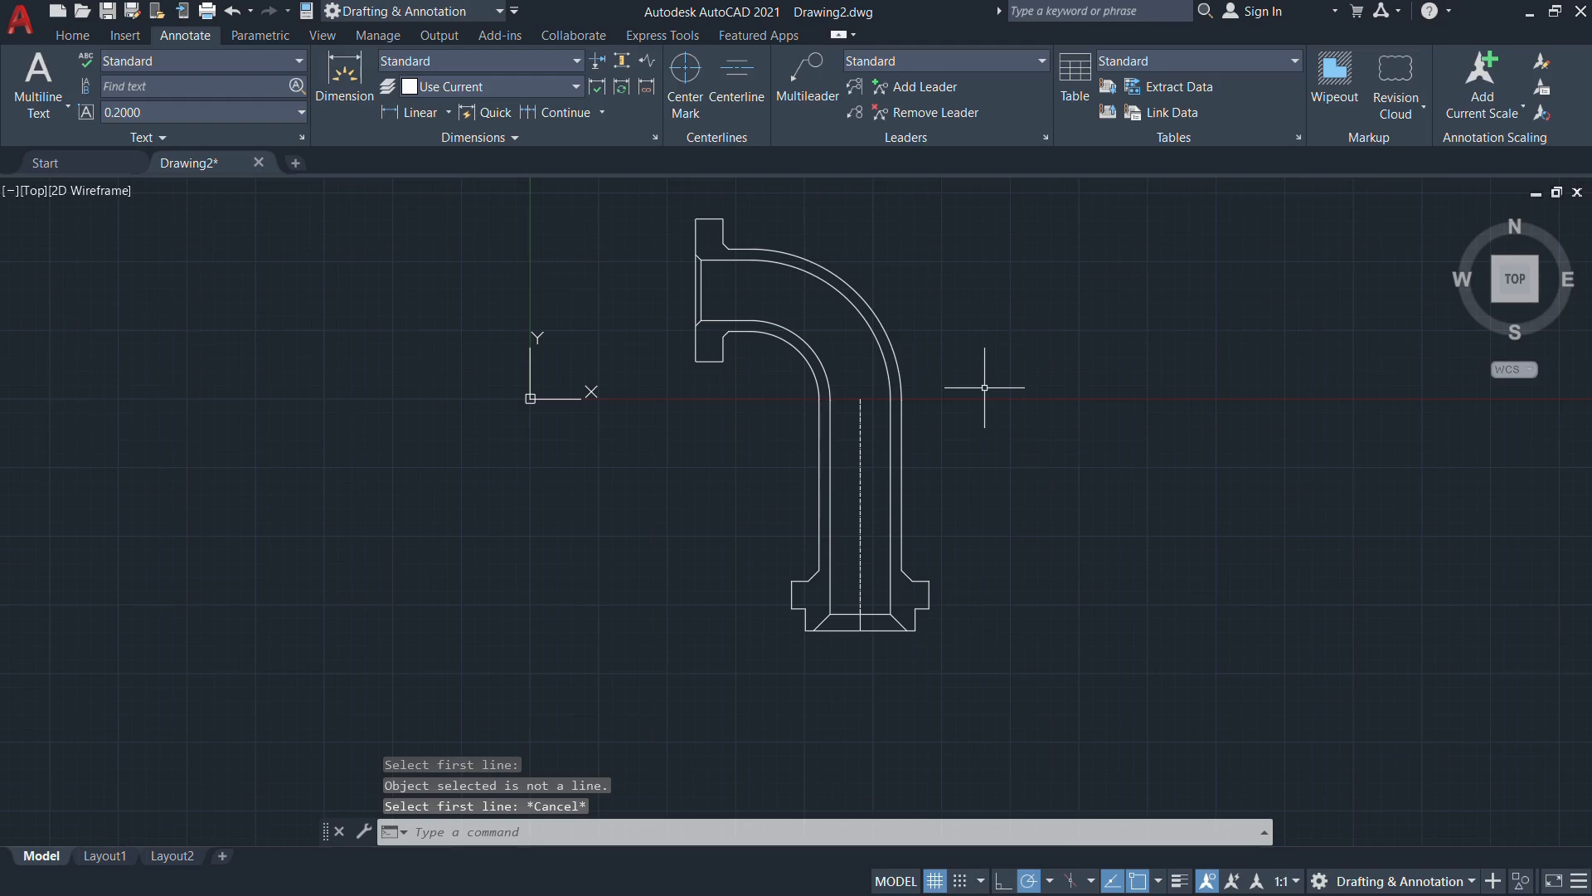
# Undo the added centerline, both bore-wall joins and the erasures to restore the original pipe centerline
pyautogui.click(861, 482)
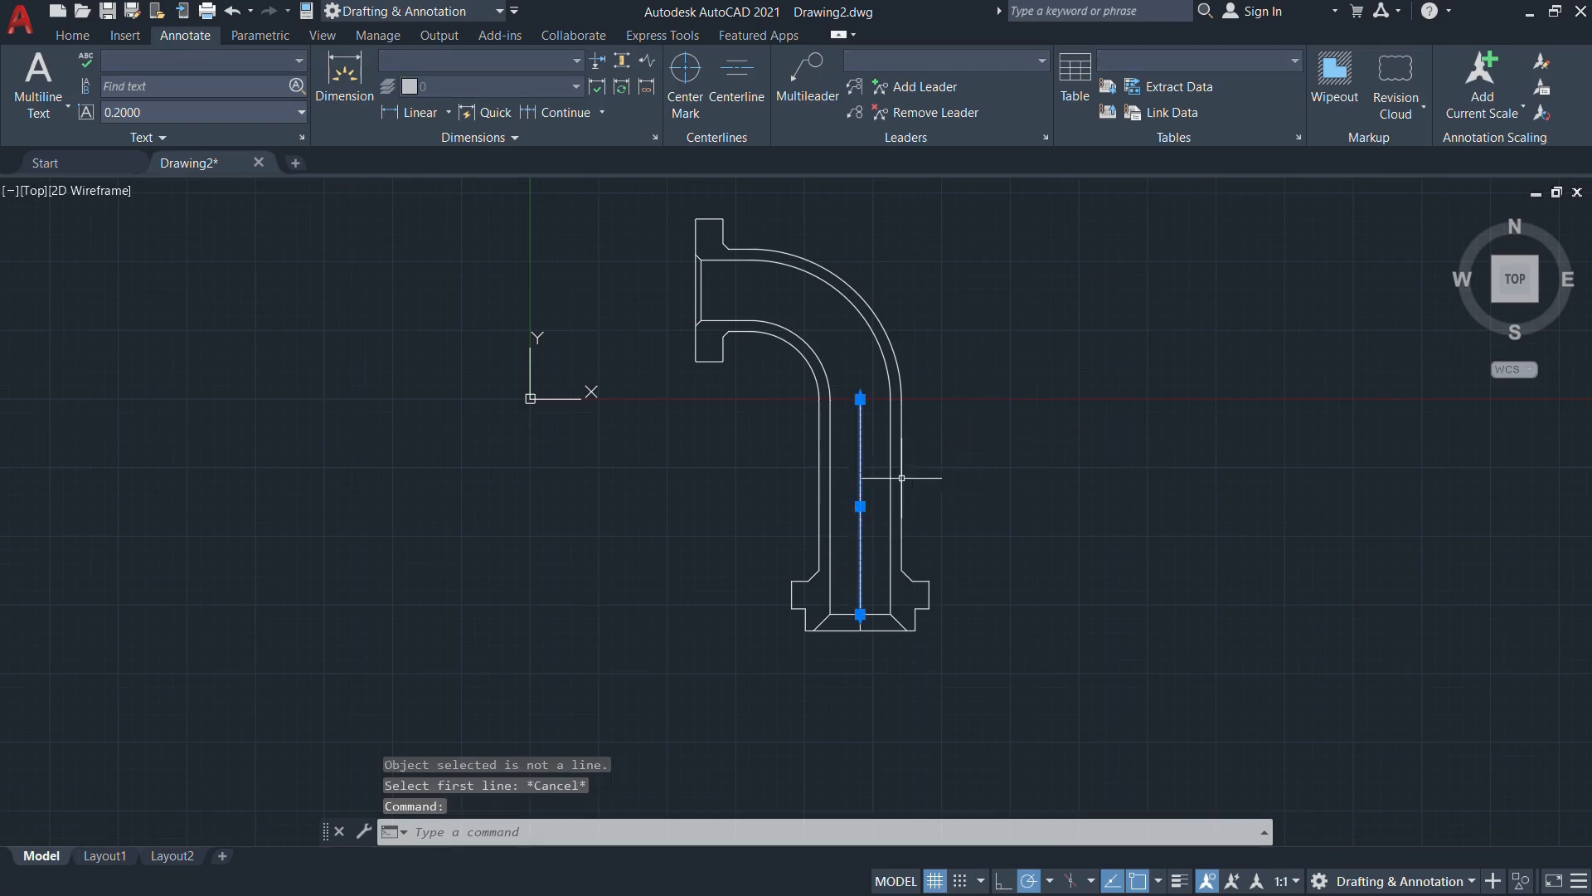
pyautogui.press('Escape')
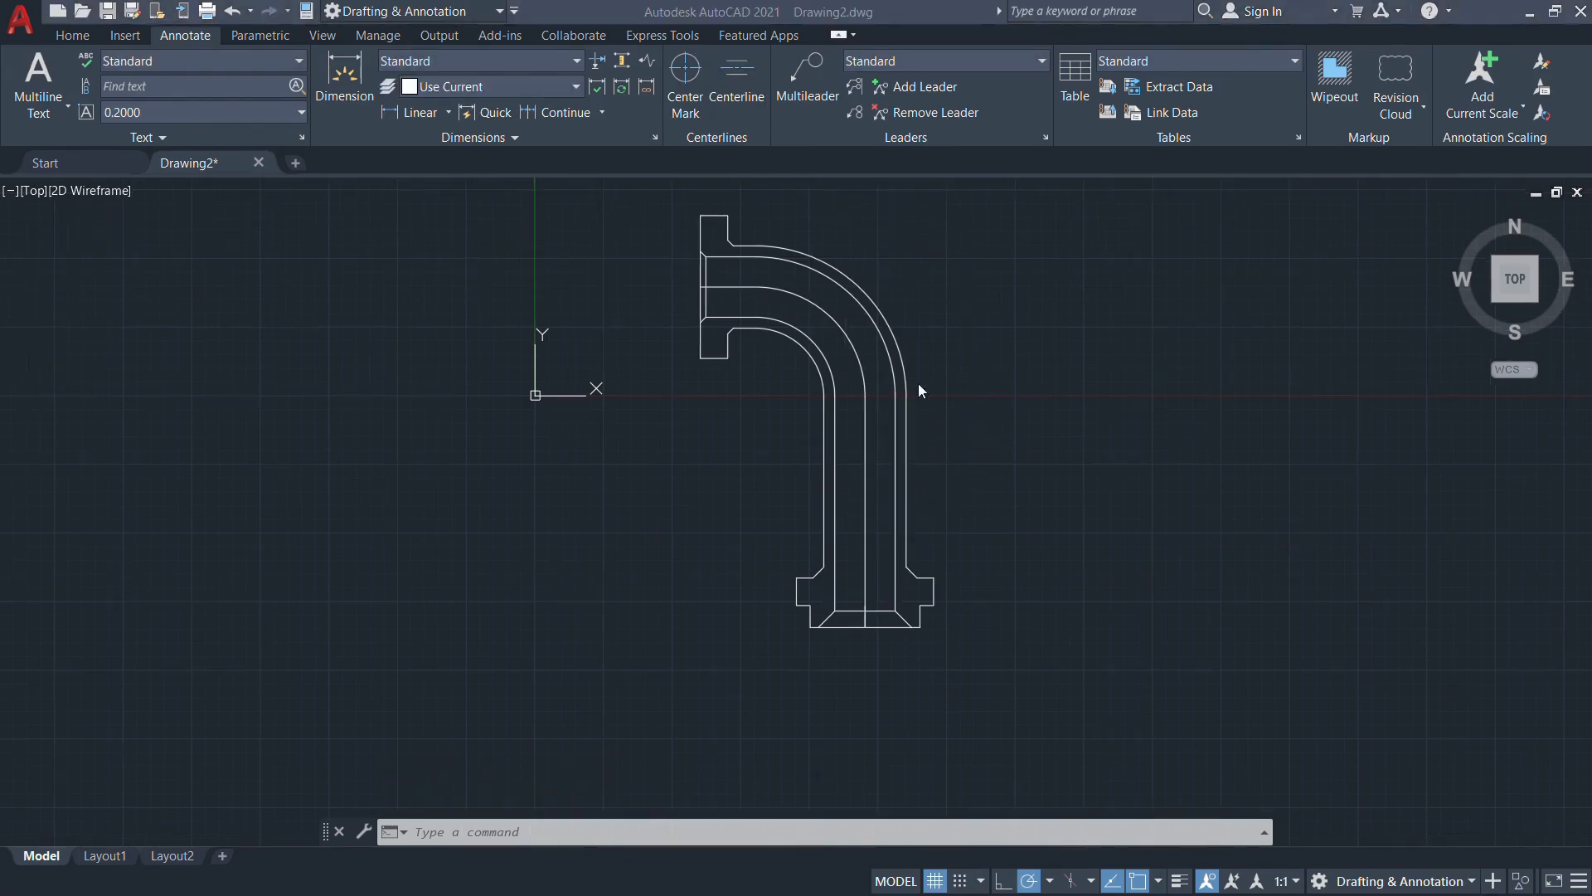
pyautogui.scroll(2, 771, 317)
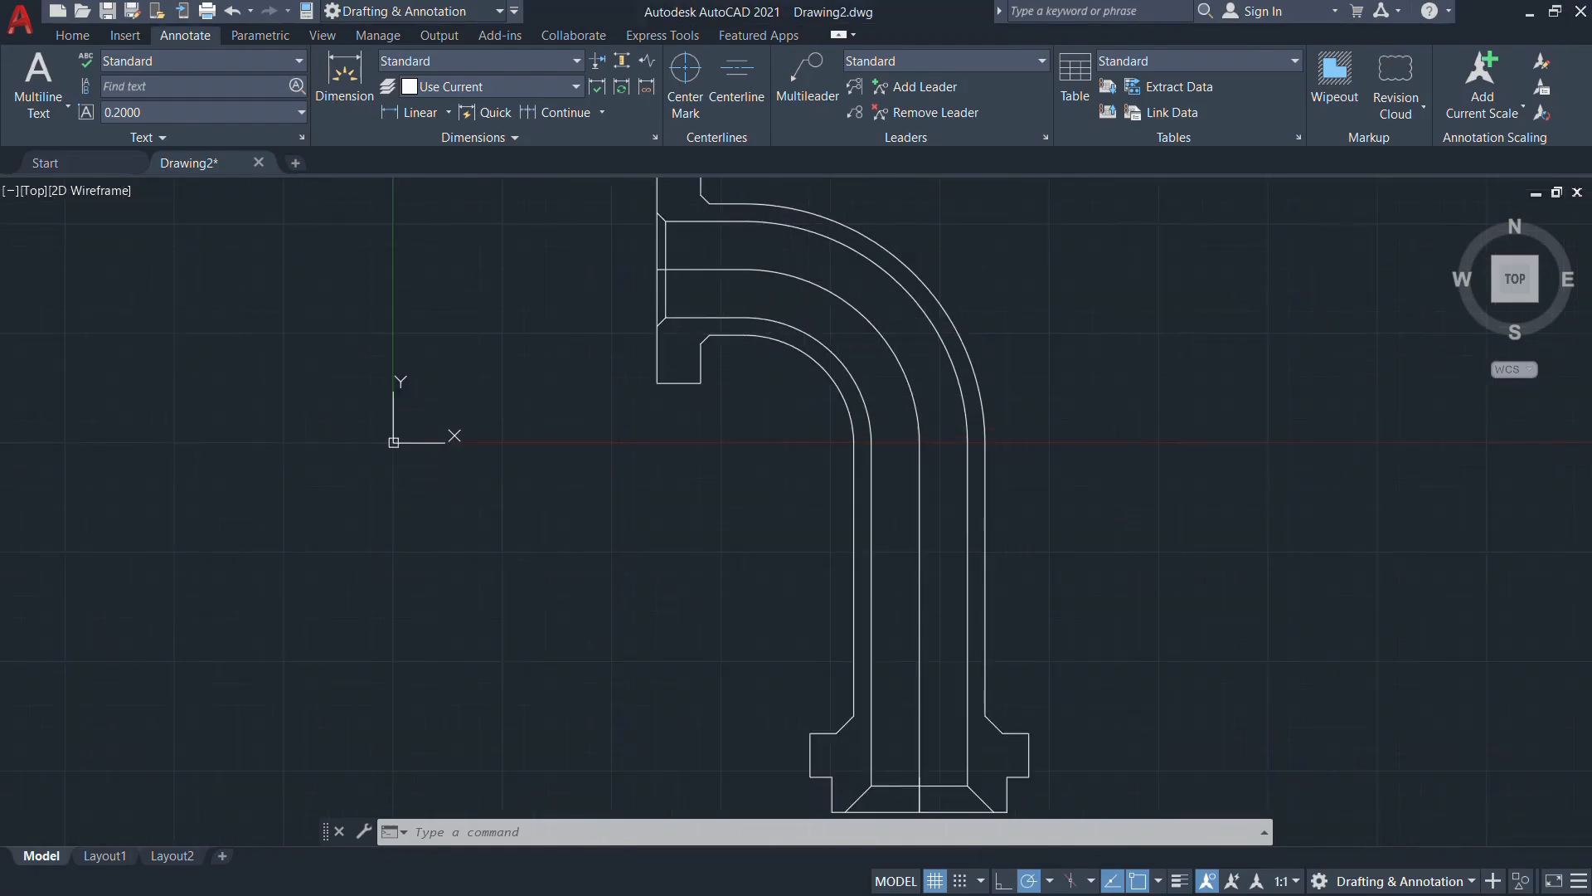
# Join the horizontal line, bend arc and vertical line of the pipe's central path into one polyline
pyautogui.click(767, 271)
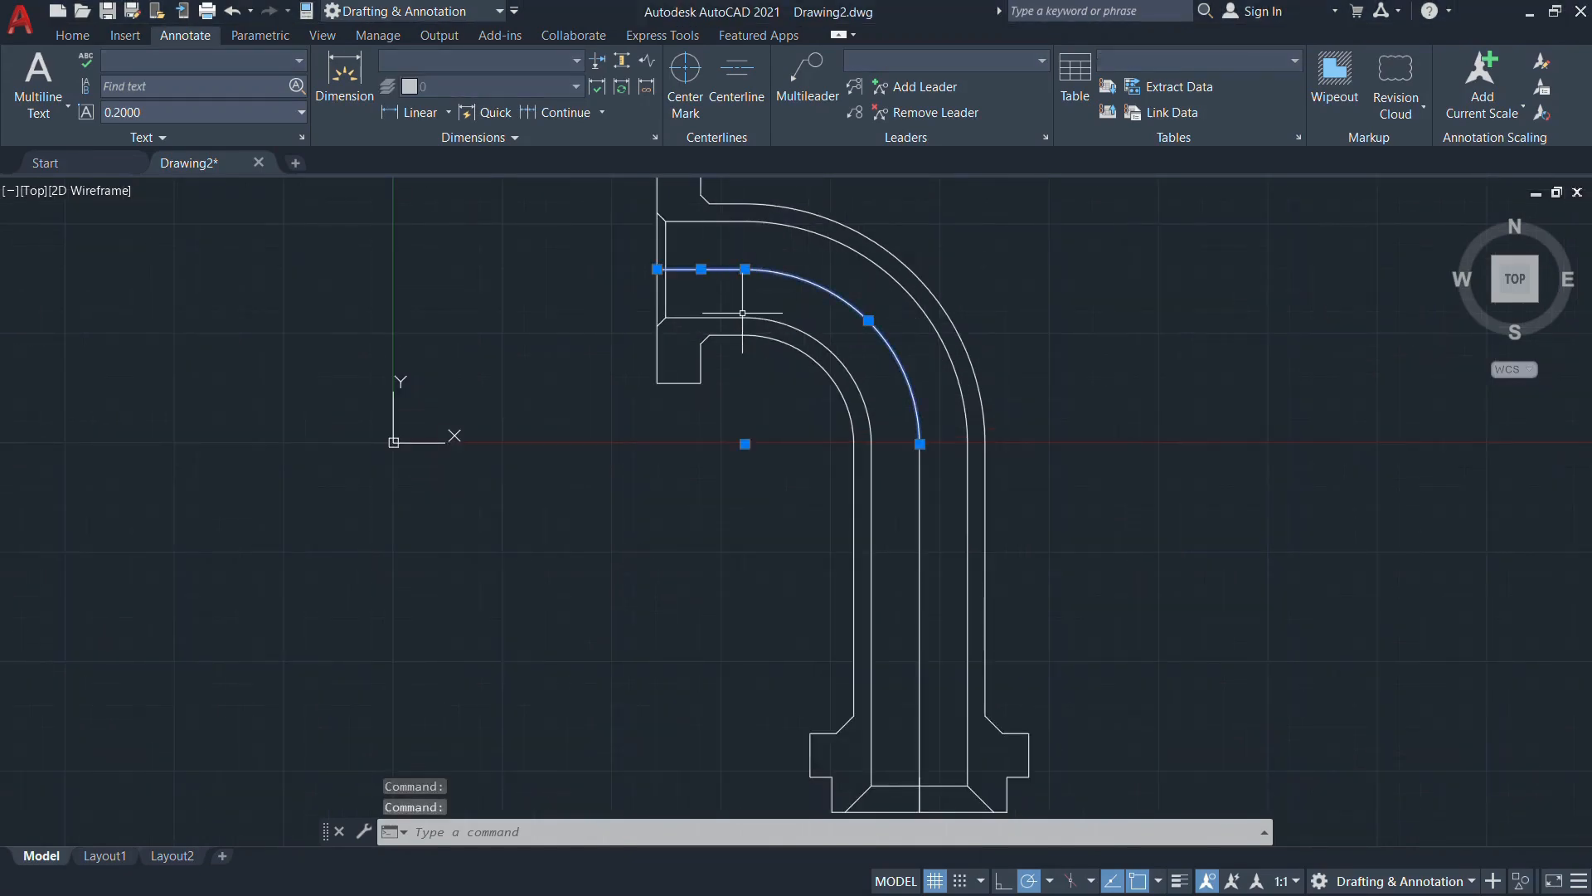
pyautogui.press('Escape')
pyautogui.hotkey('alt', 'Tab')
pyautogui.hotkey('alt', 'Tab')
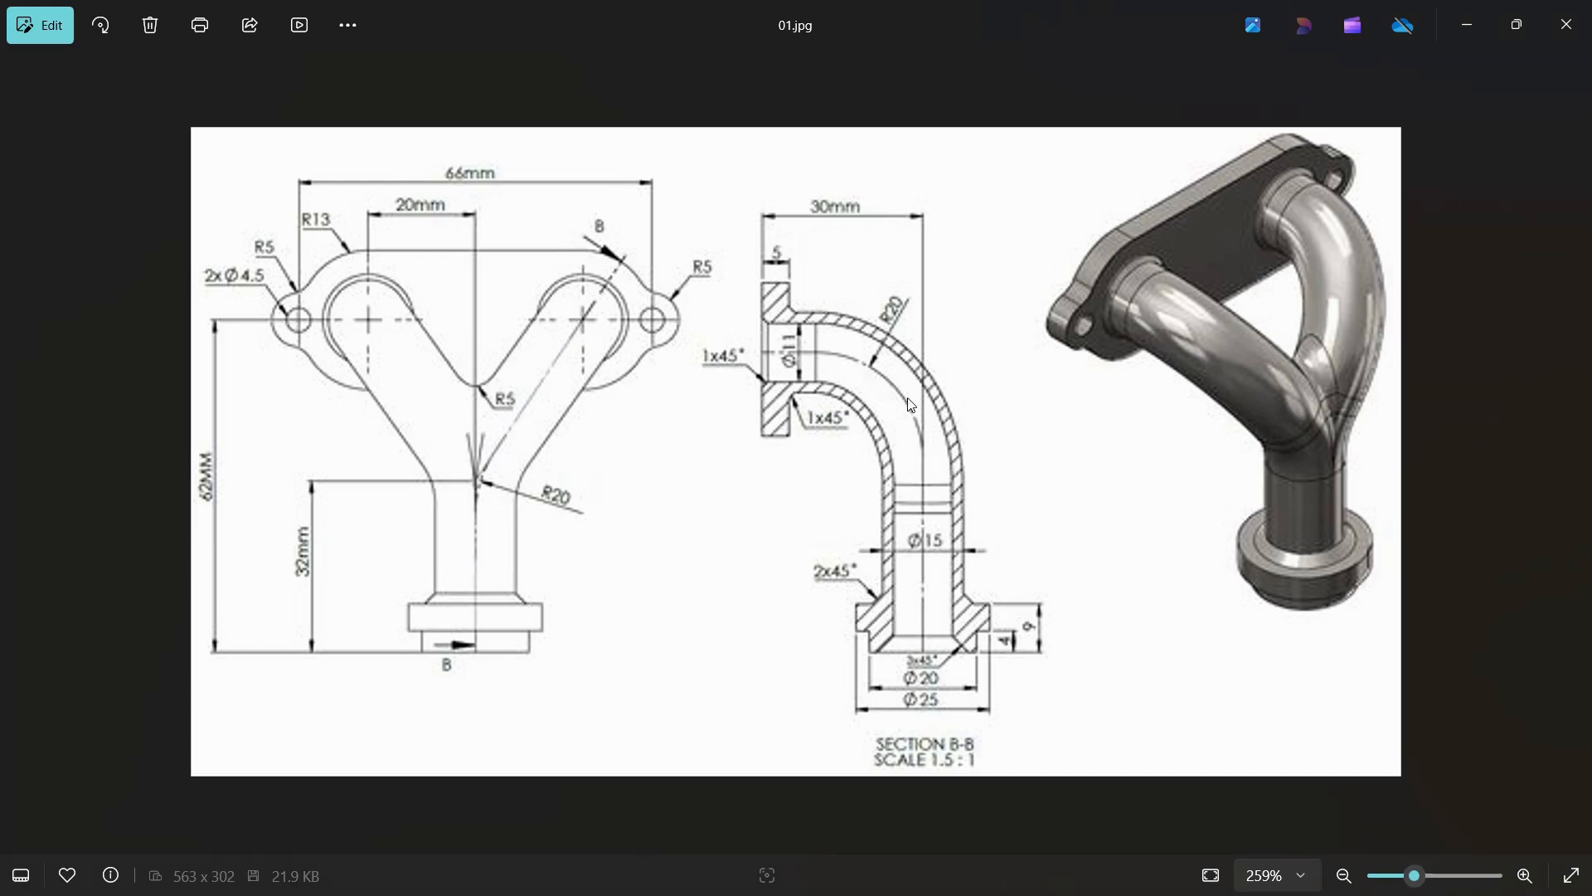
pyautogui.hotkey('alt', 'Tab')
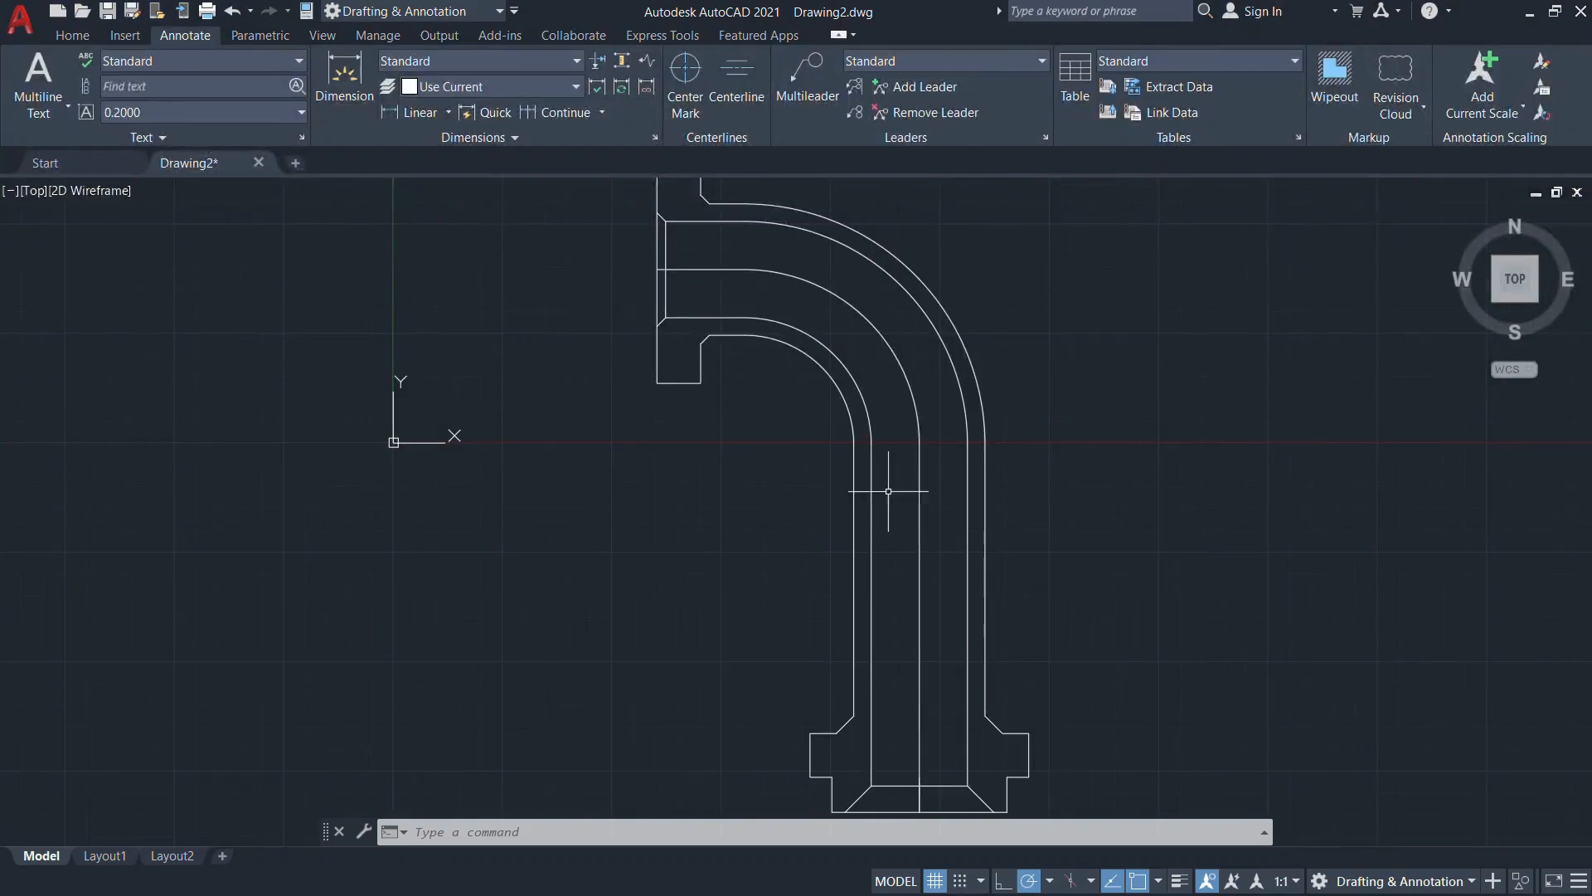
pyautogui.write('j')
pyautogui.press('Return')
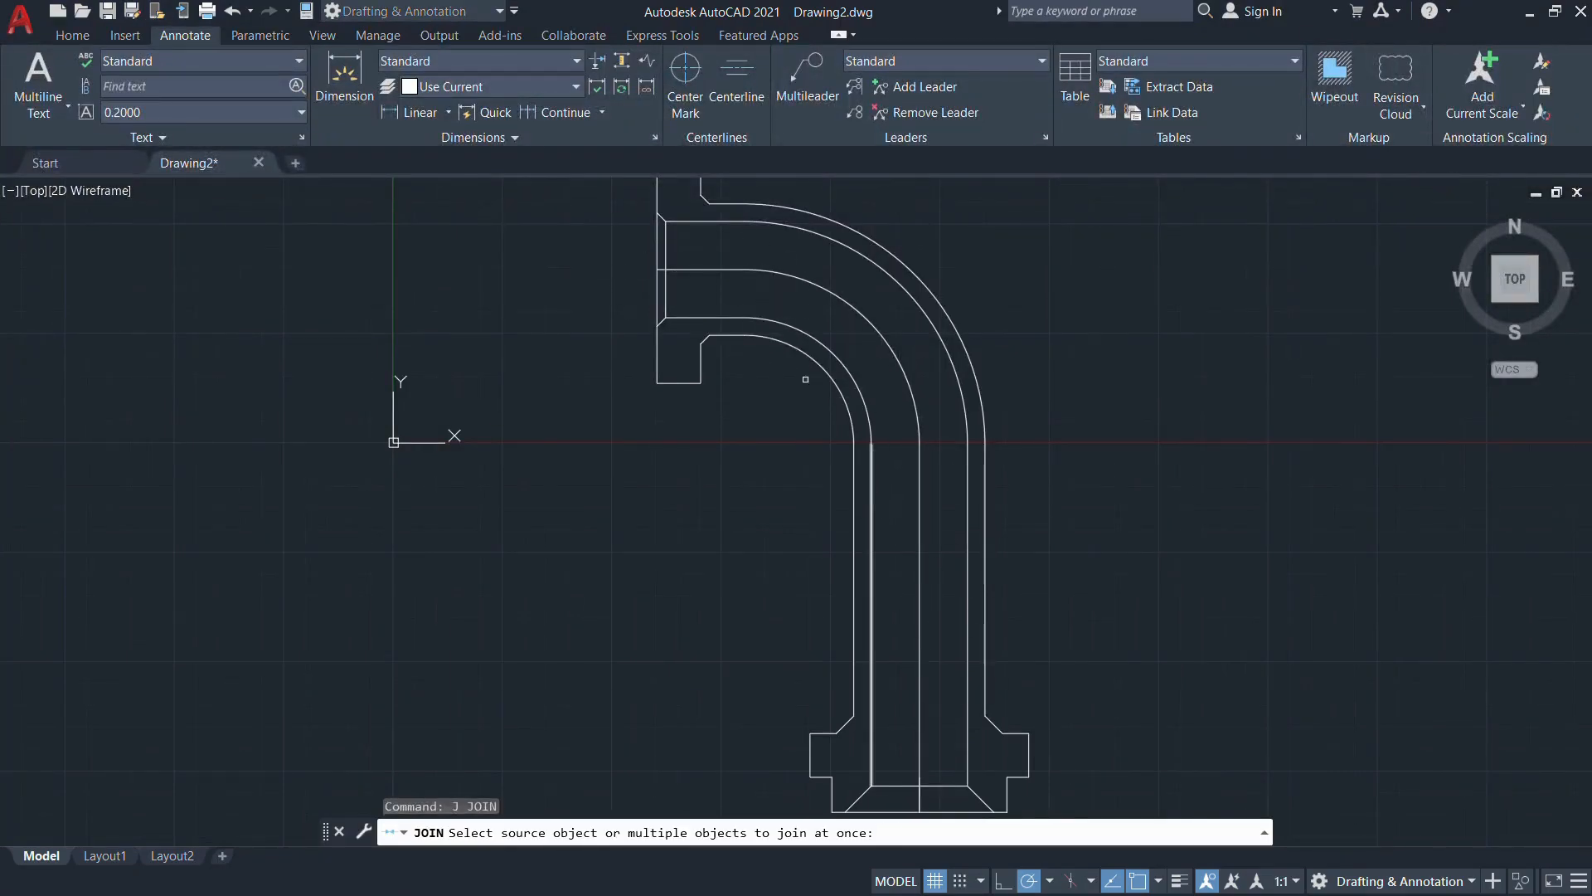
pyautogui.click(724, 271)
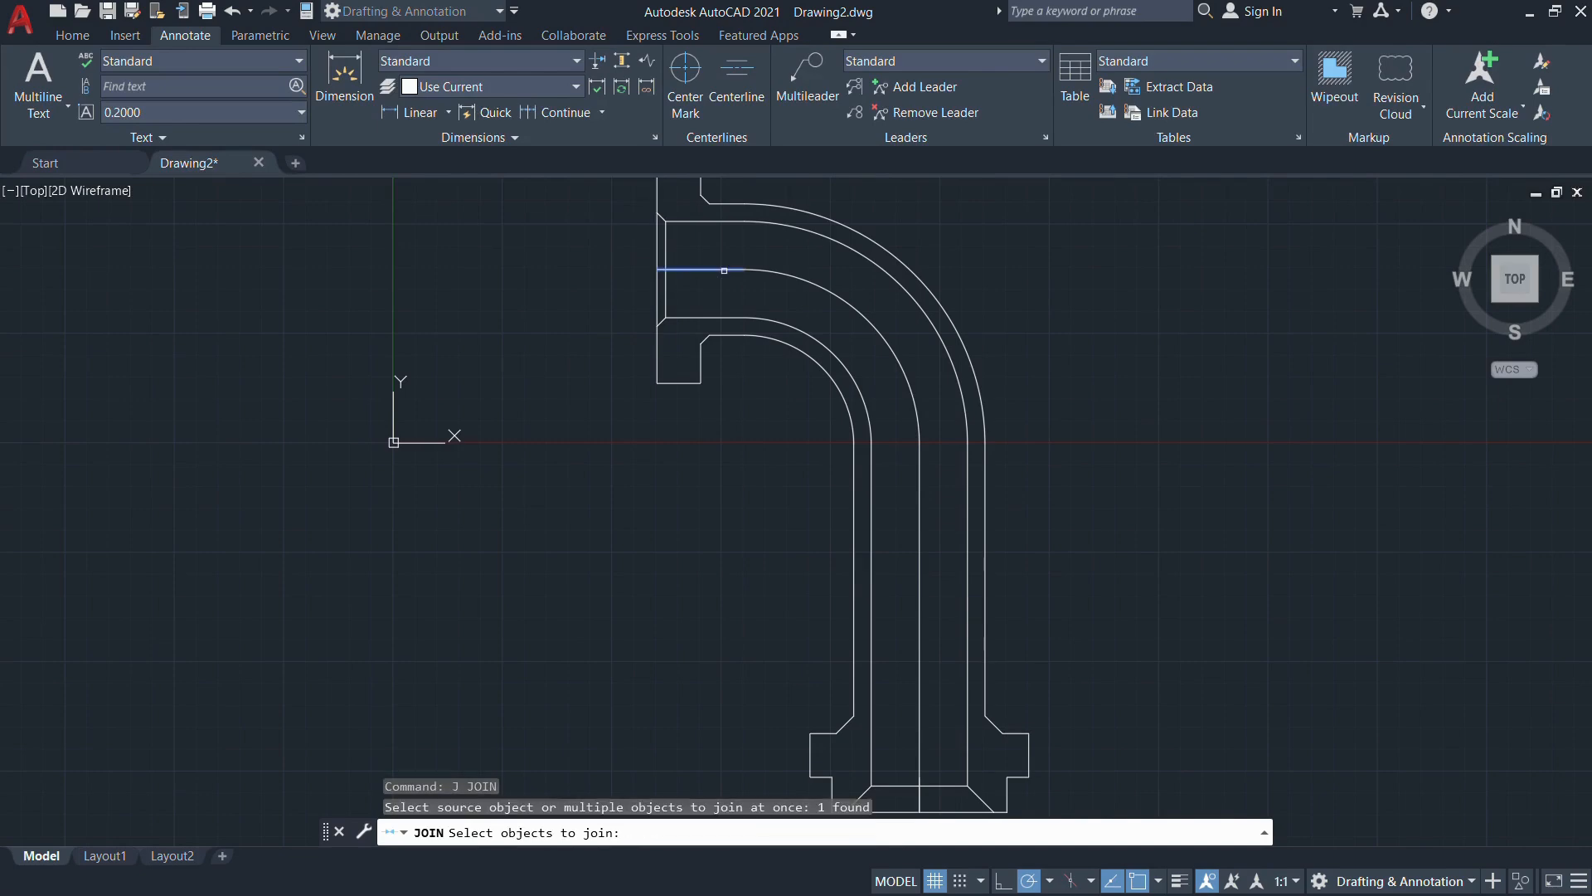
pyautogui.click(789, 277)
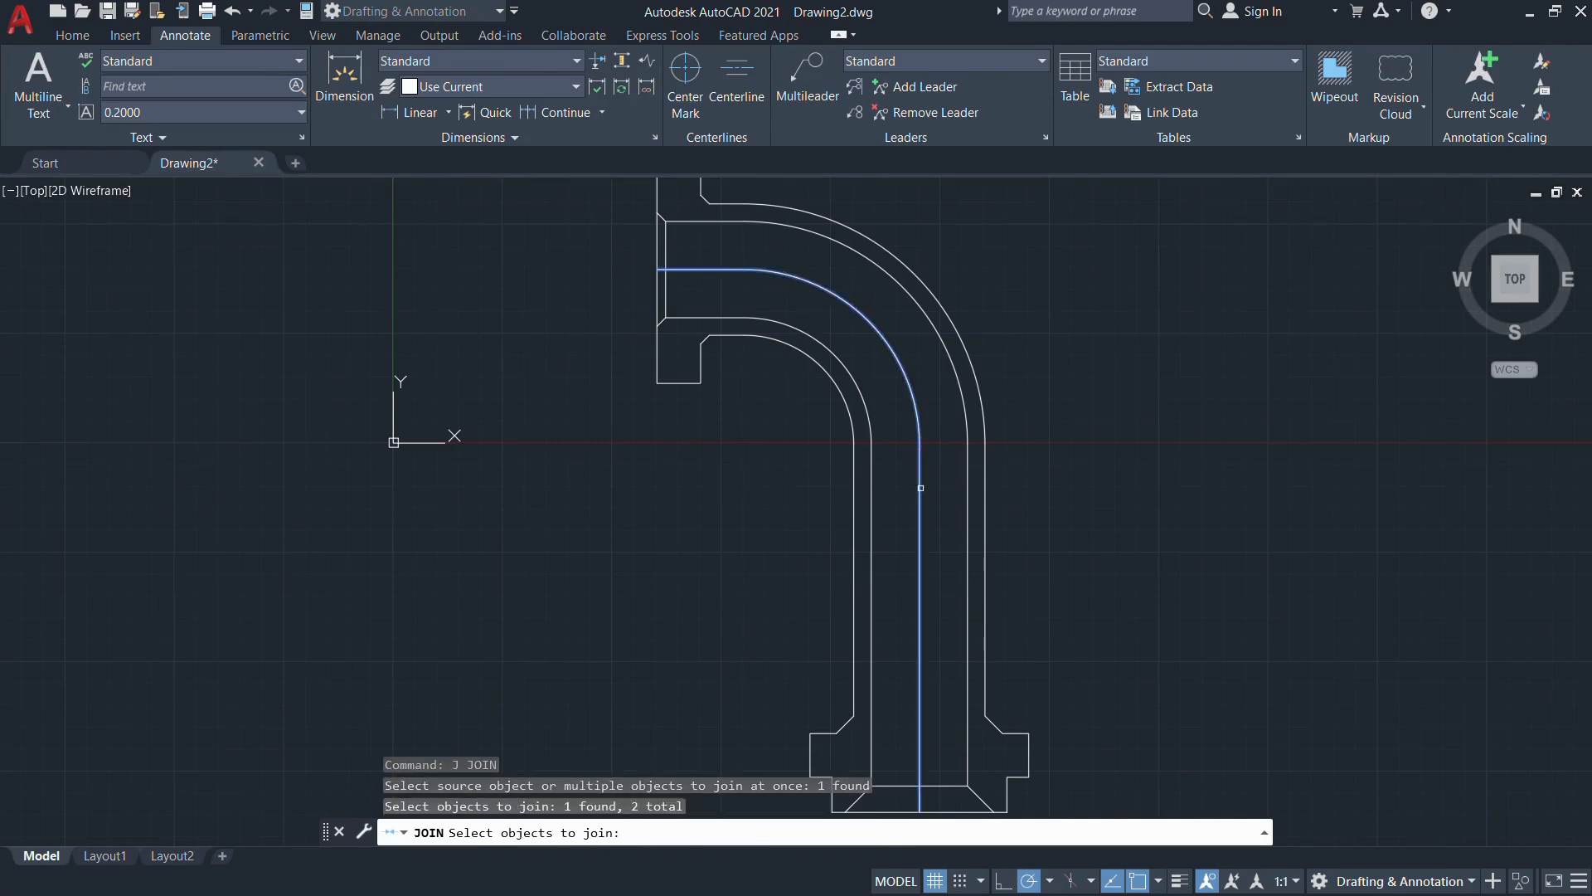
pyautogui.click(921, 474)
pyautogui.press('Return')
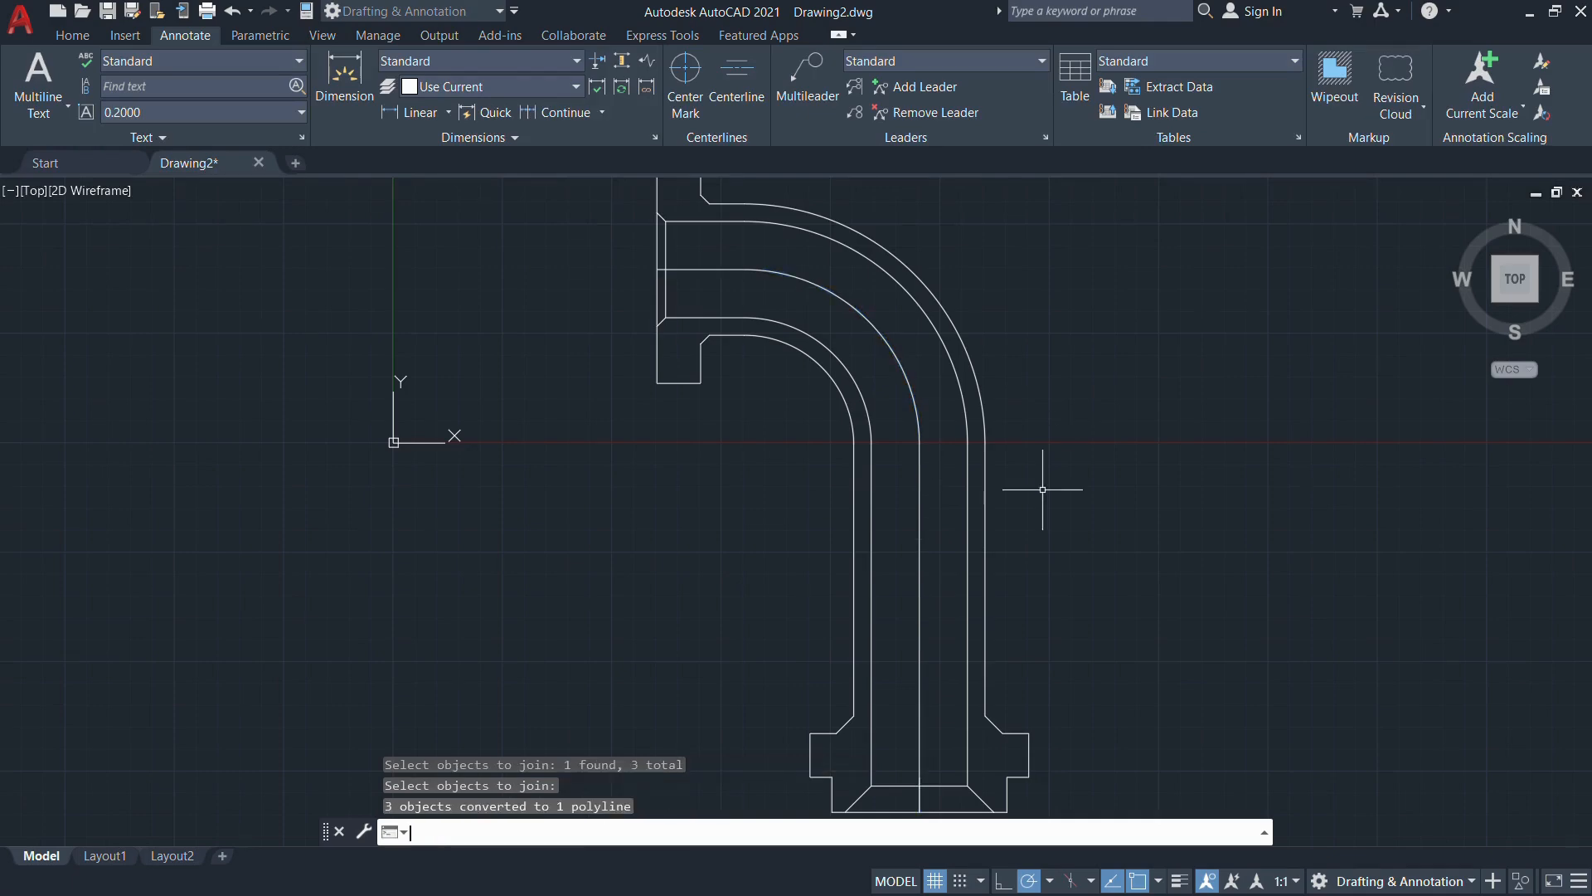
# Load the CENTER linetype from acad.lin into the drawing
pyautogui.click(72, 35)
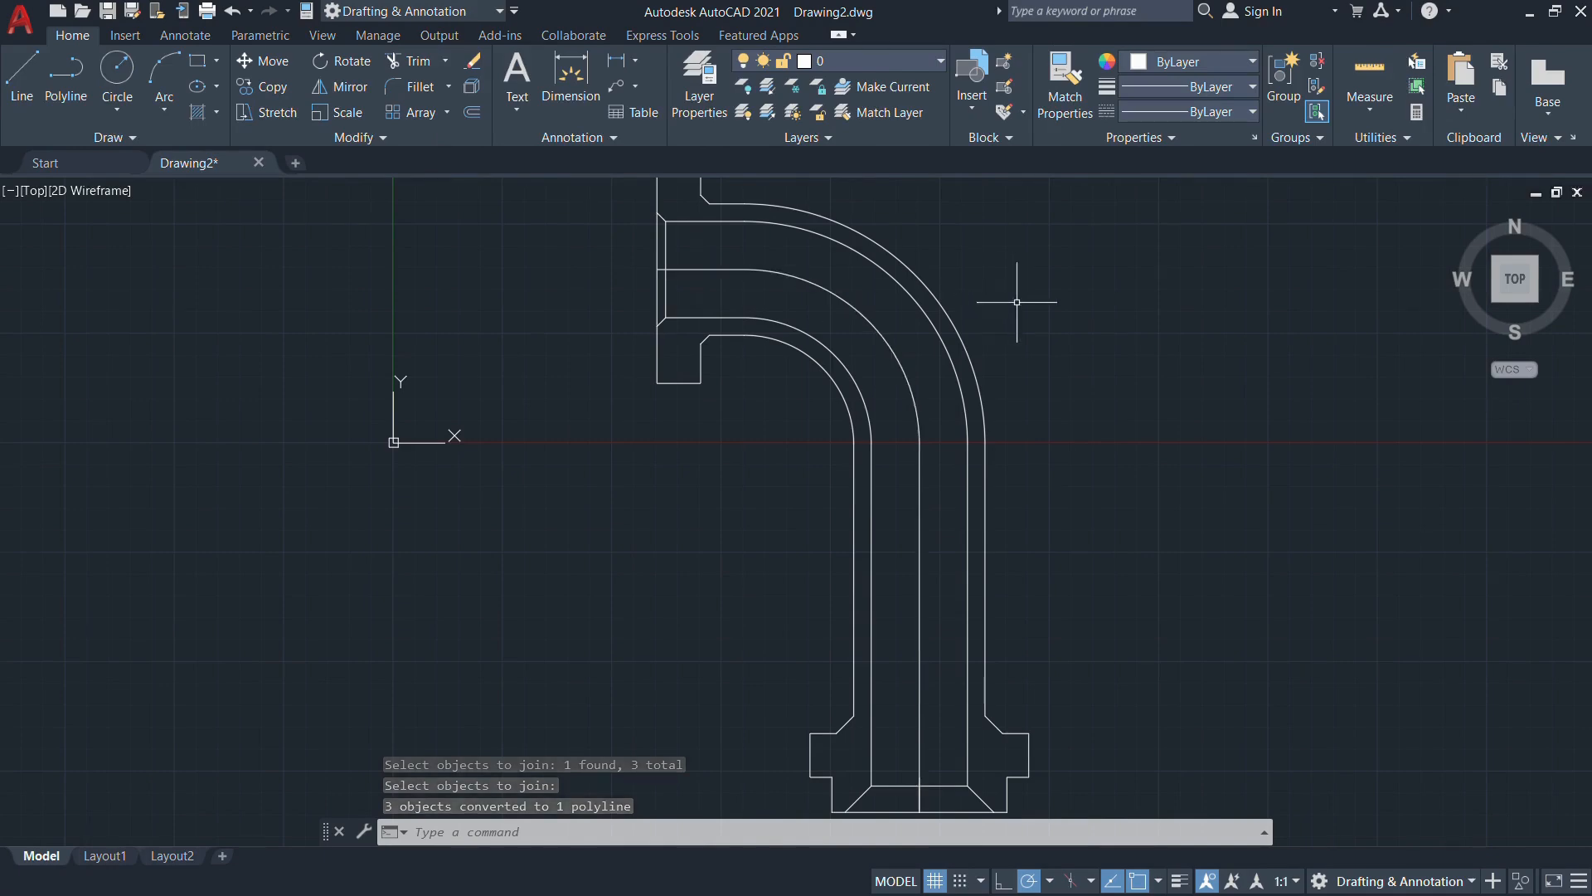
pyautogui.click(1252, 111)
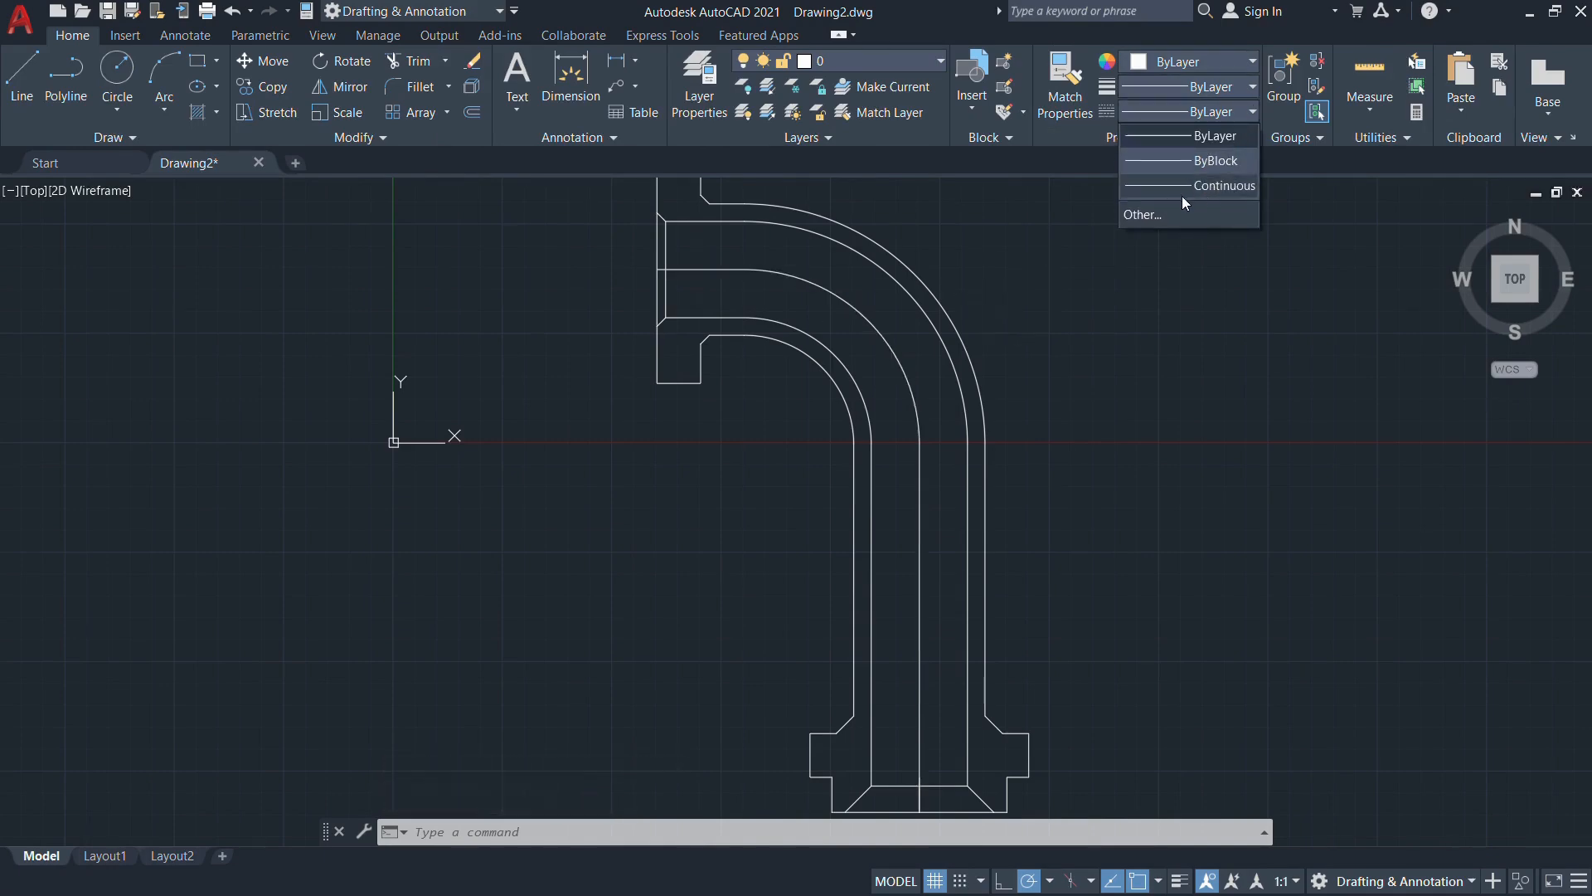
pyautogui.click(1139, 216)
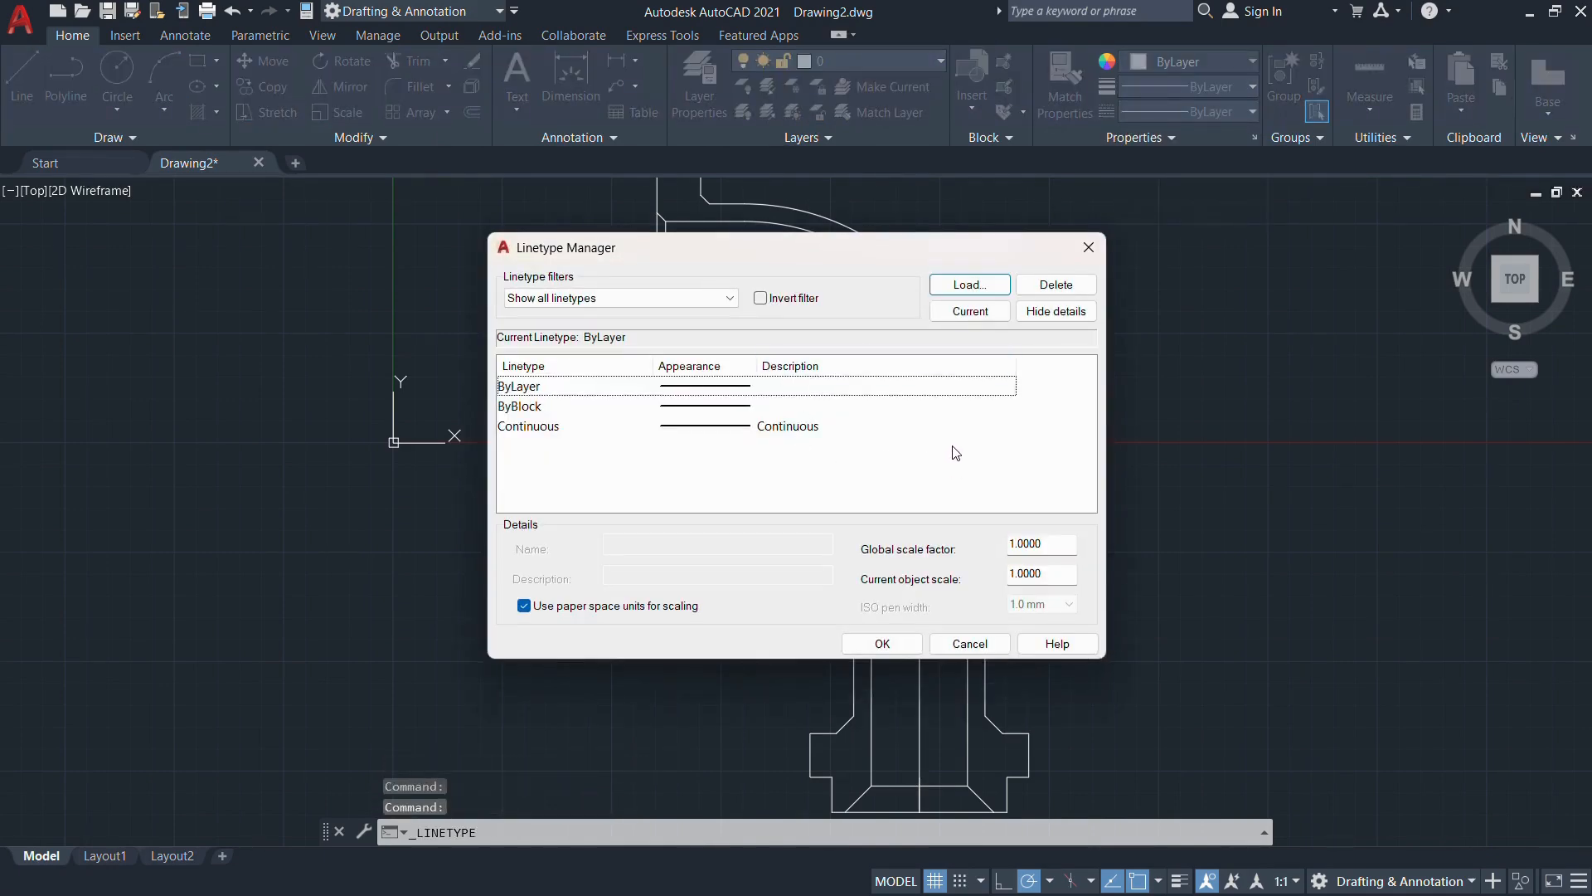
pyautogui.click(970, 284)
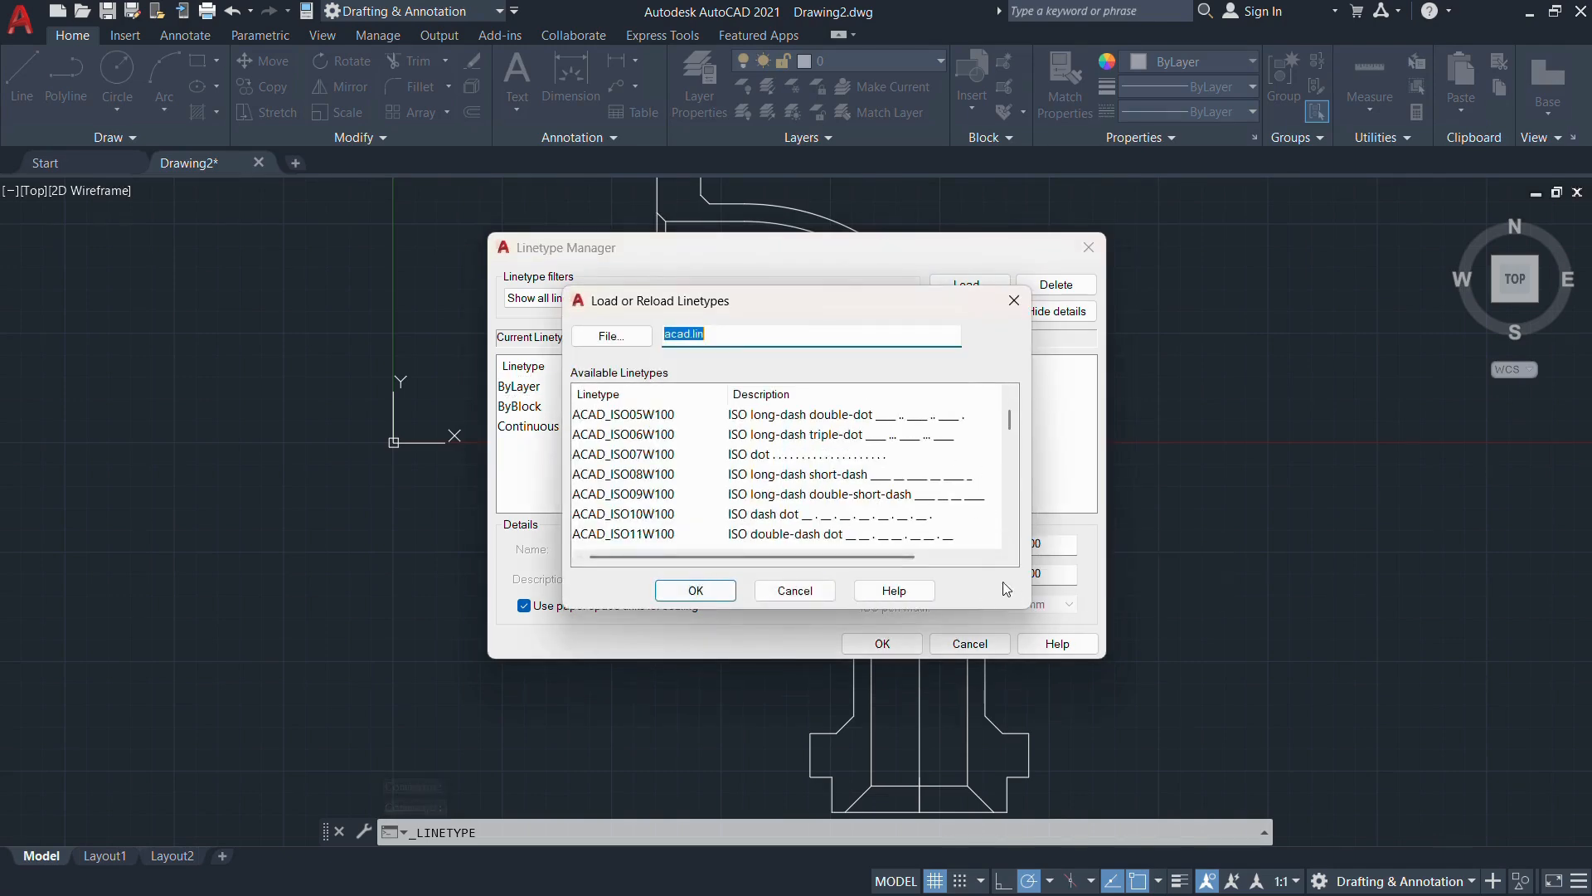
pyautogui.scroll(-1, 883, 536)
pyautogui.scroll(-1, 871, 534)
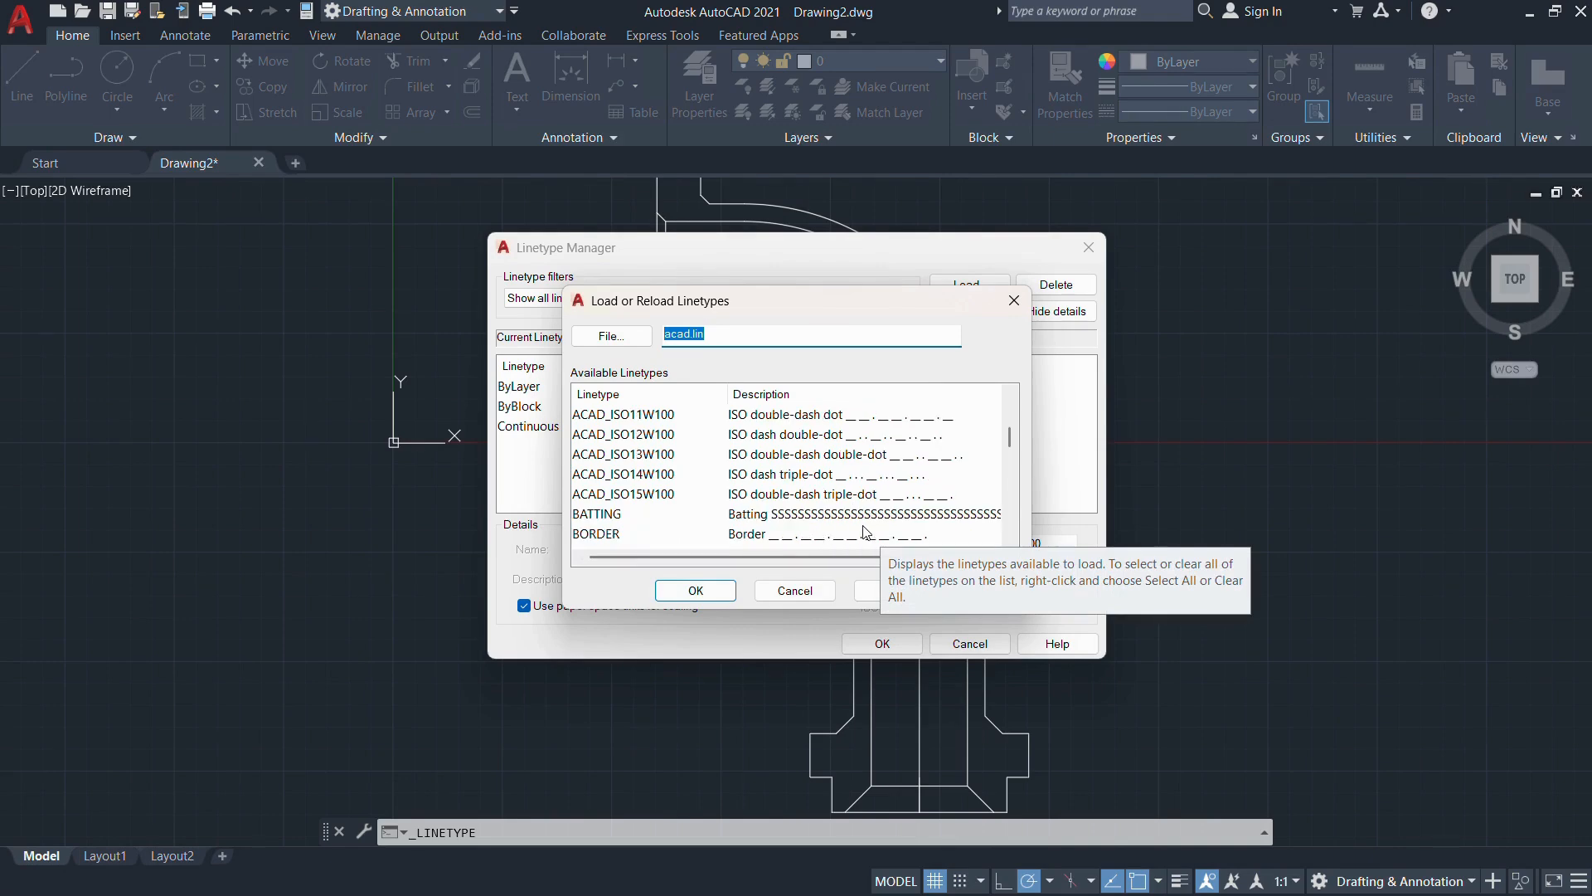
pyautogui.scroll(-2, 858, 533)
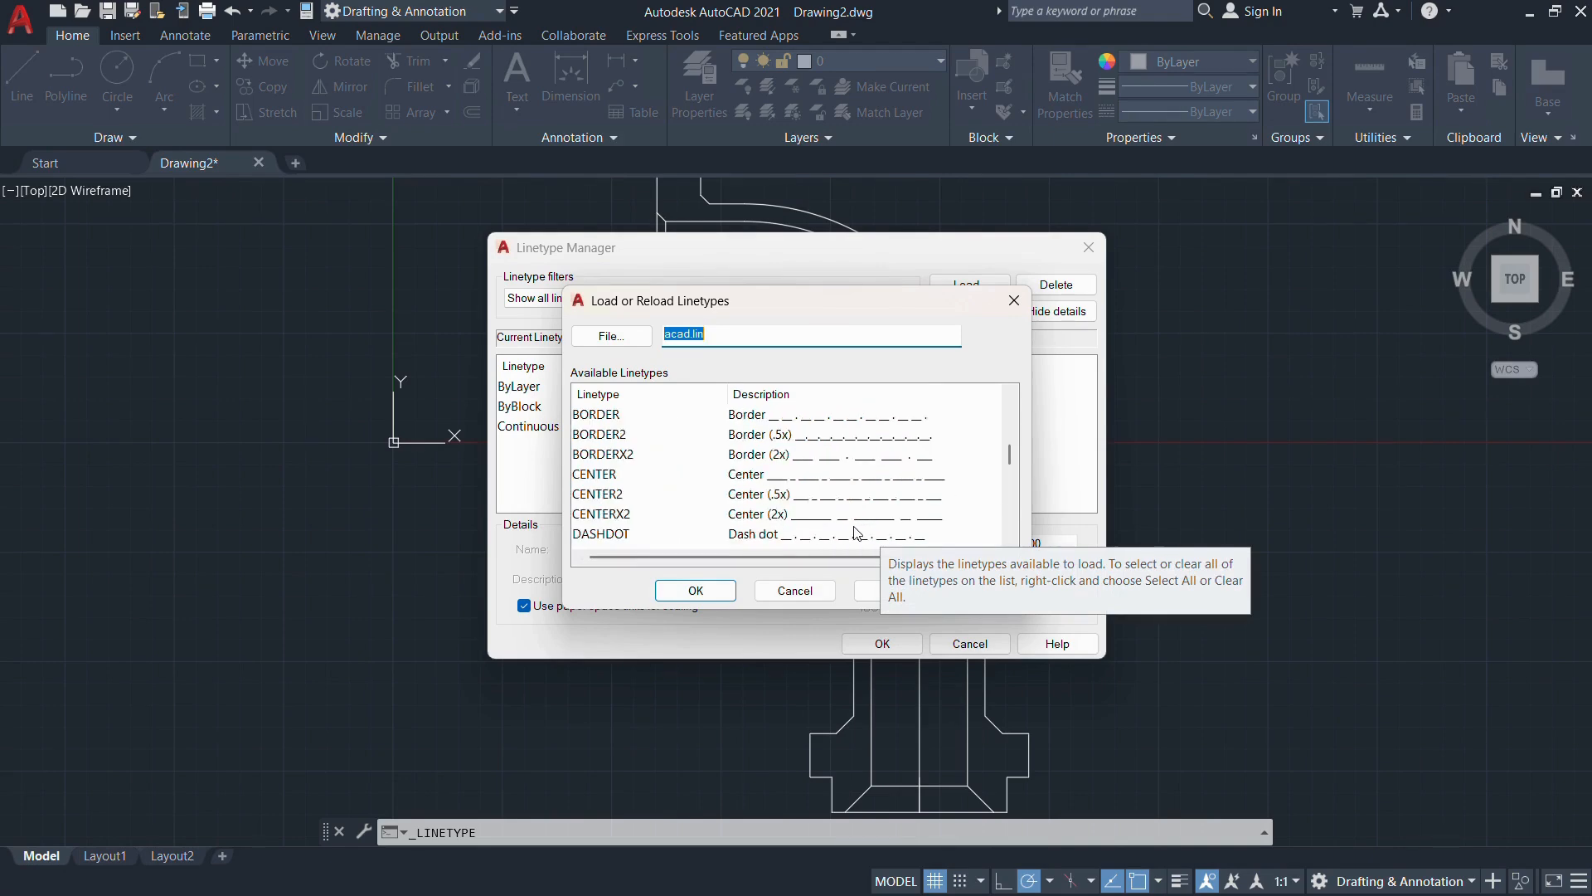
pyautogui.click(776, 474)
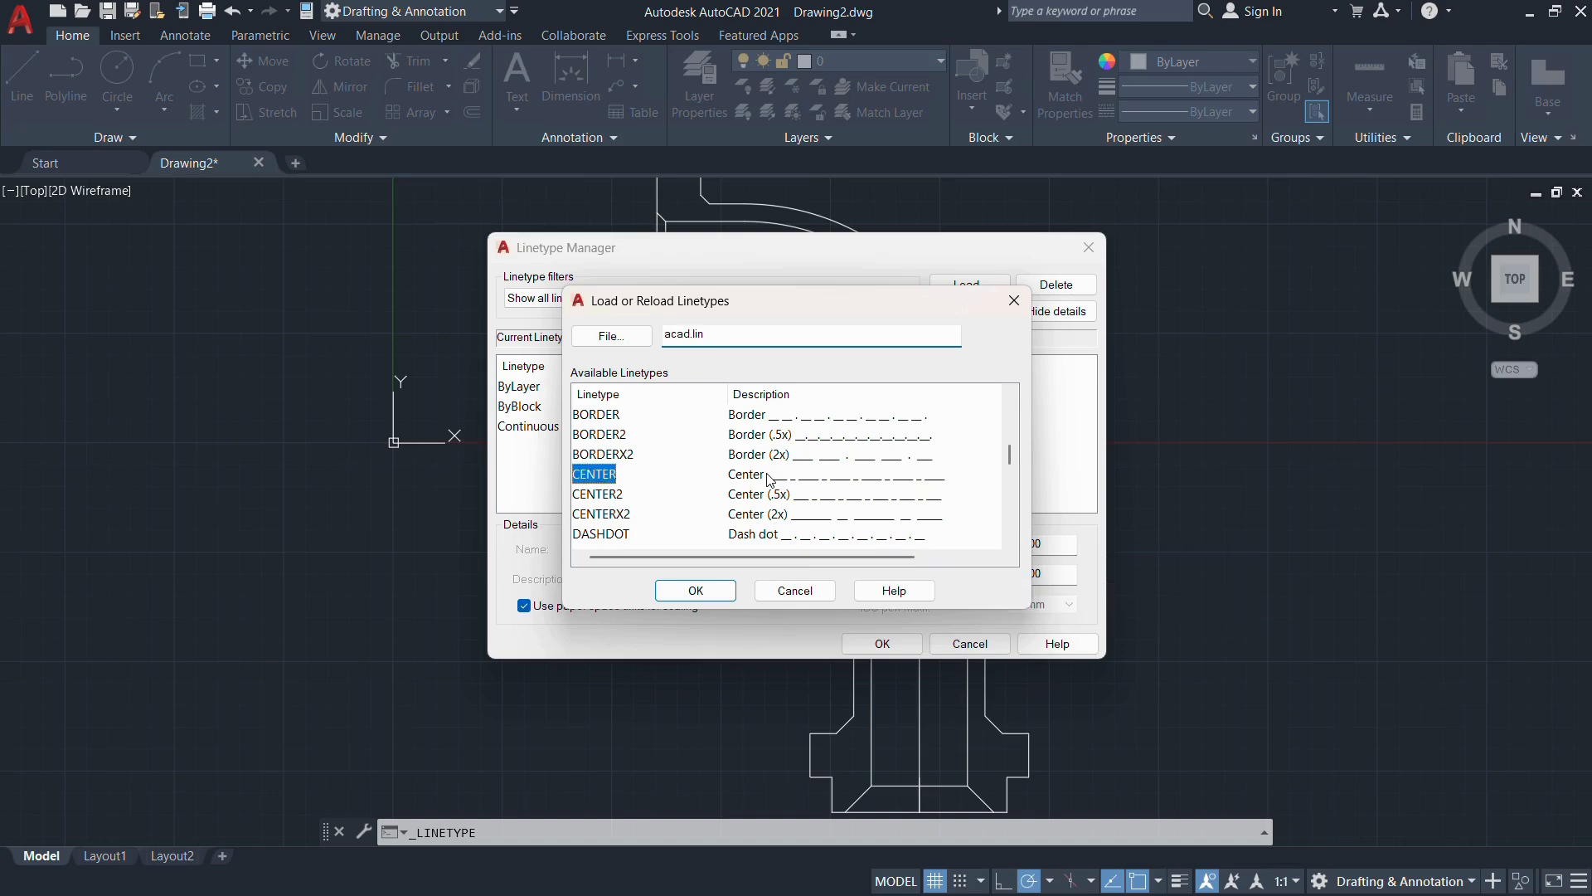
pyautogui.click(696, 589)
pyautogui.click(882, 643)
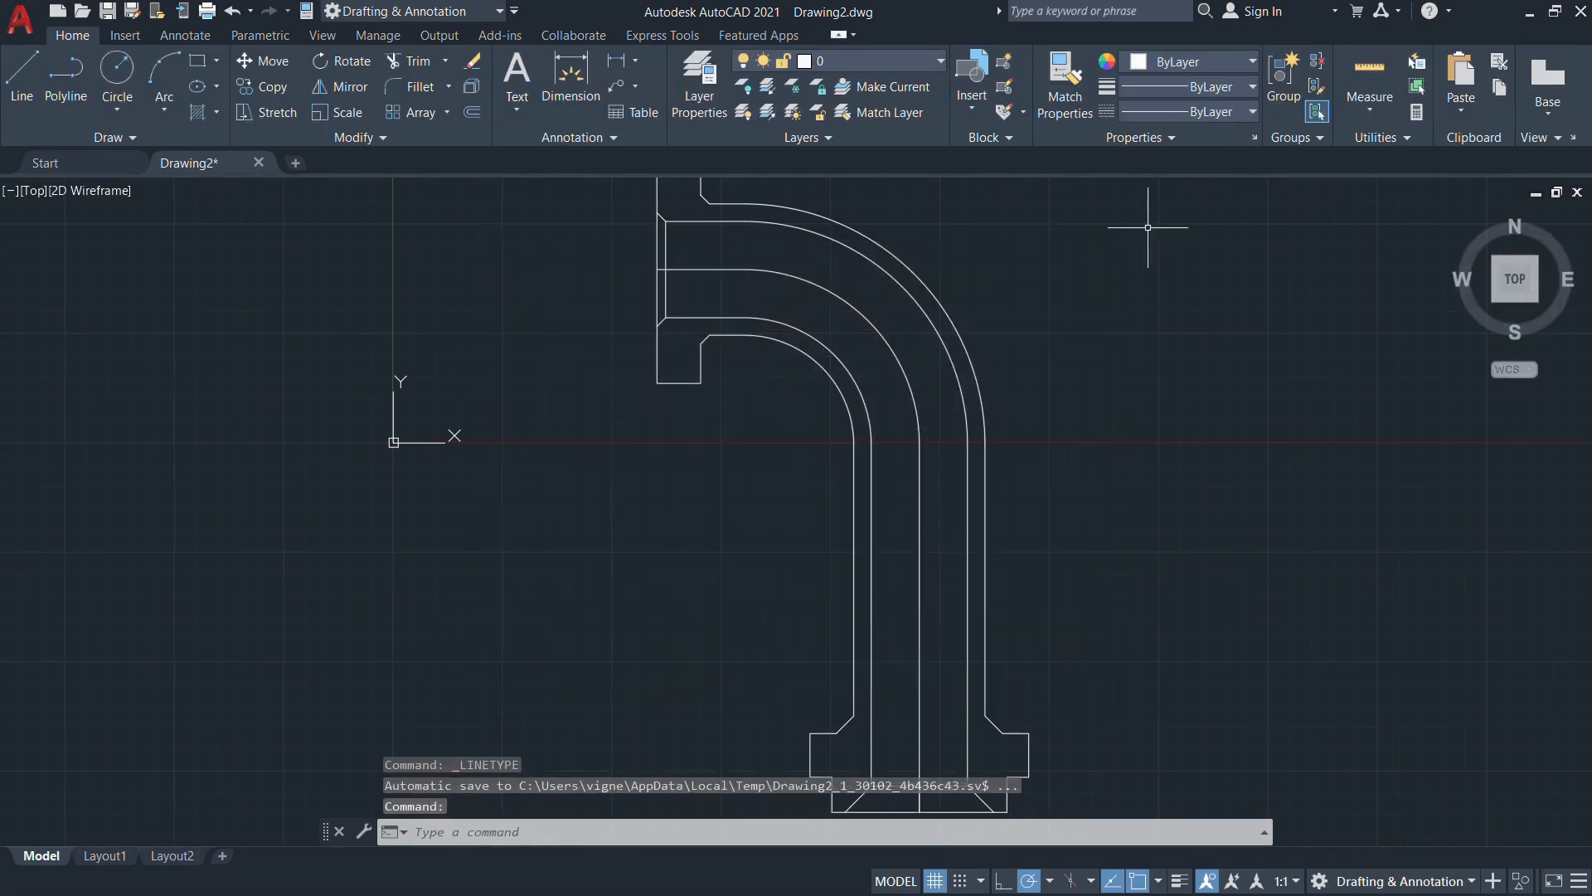
# Assign the CENTER linetype to the joined polyline along the middle of the pipe
pyautogui.click(721, 268)
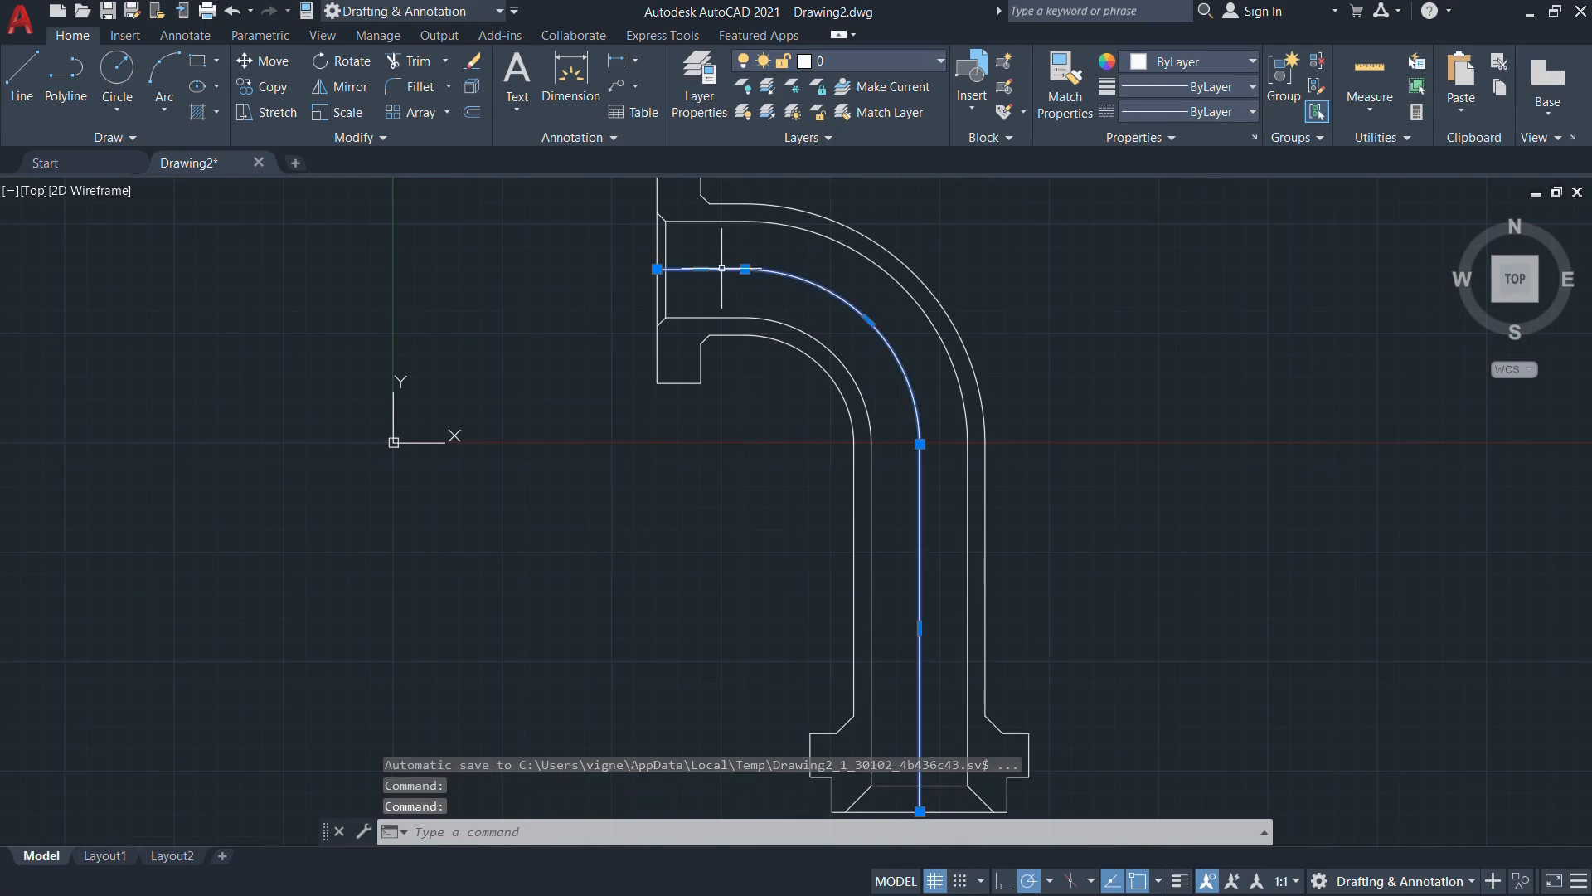
pyautogui.click(1251, 112)
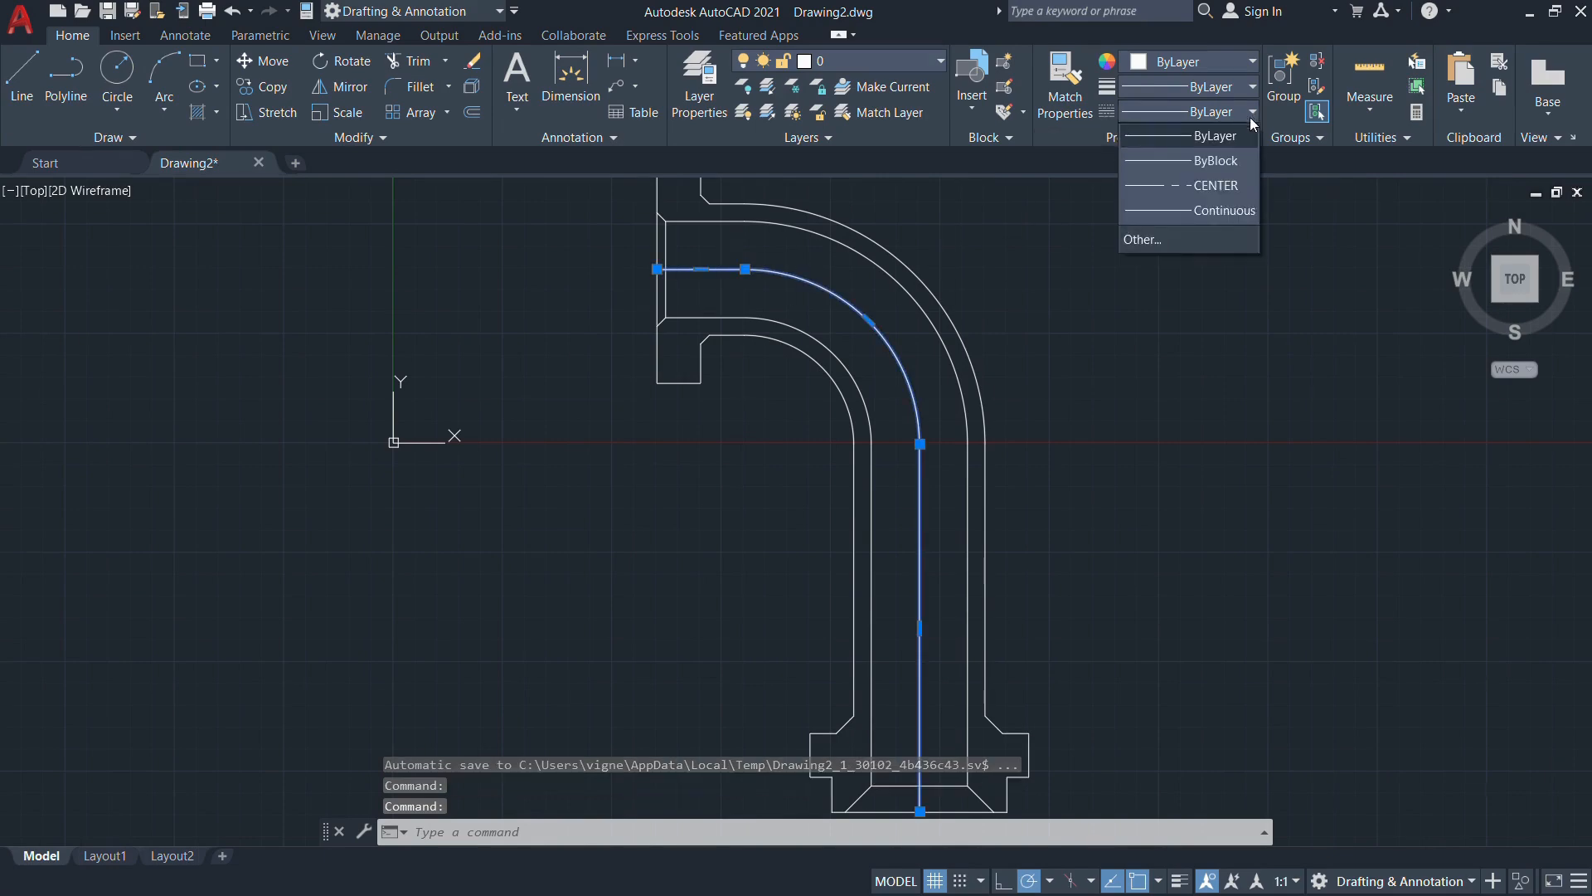
pyautogui.click(1215, 181)
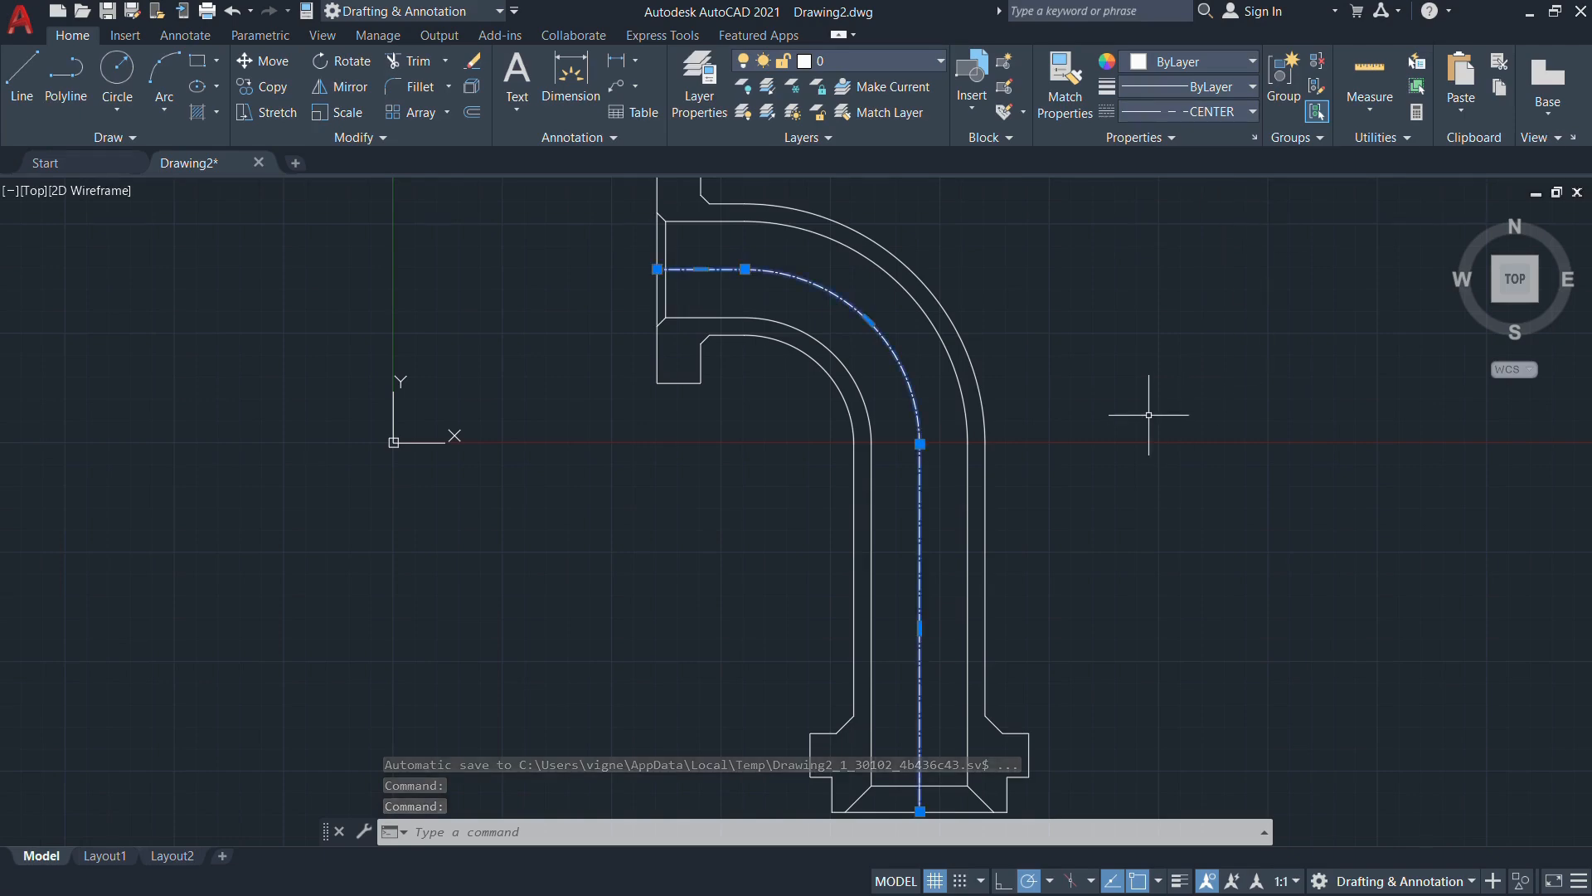
pyautogui.press('Escape')
# Hatch the cut material of the inner-side and outer-side pipe walls, including the flange and collar areas
pyautogui.scroll(-2, 815, 412)
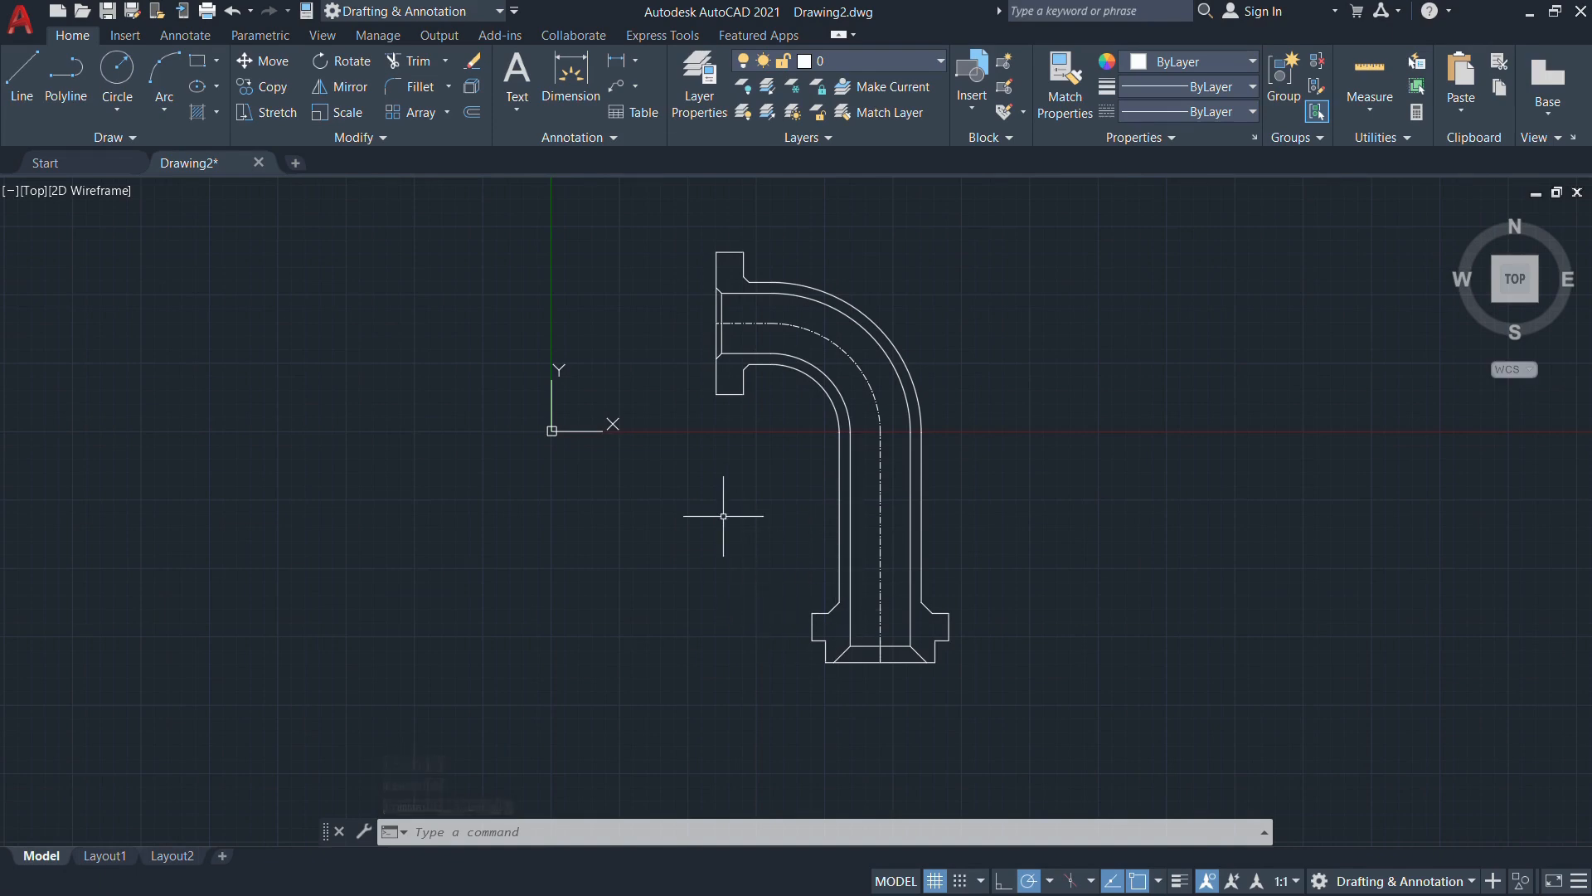
pyautogui.write('H')
pyautogui.press('Return')
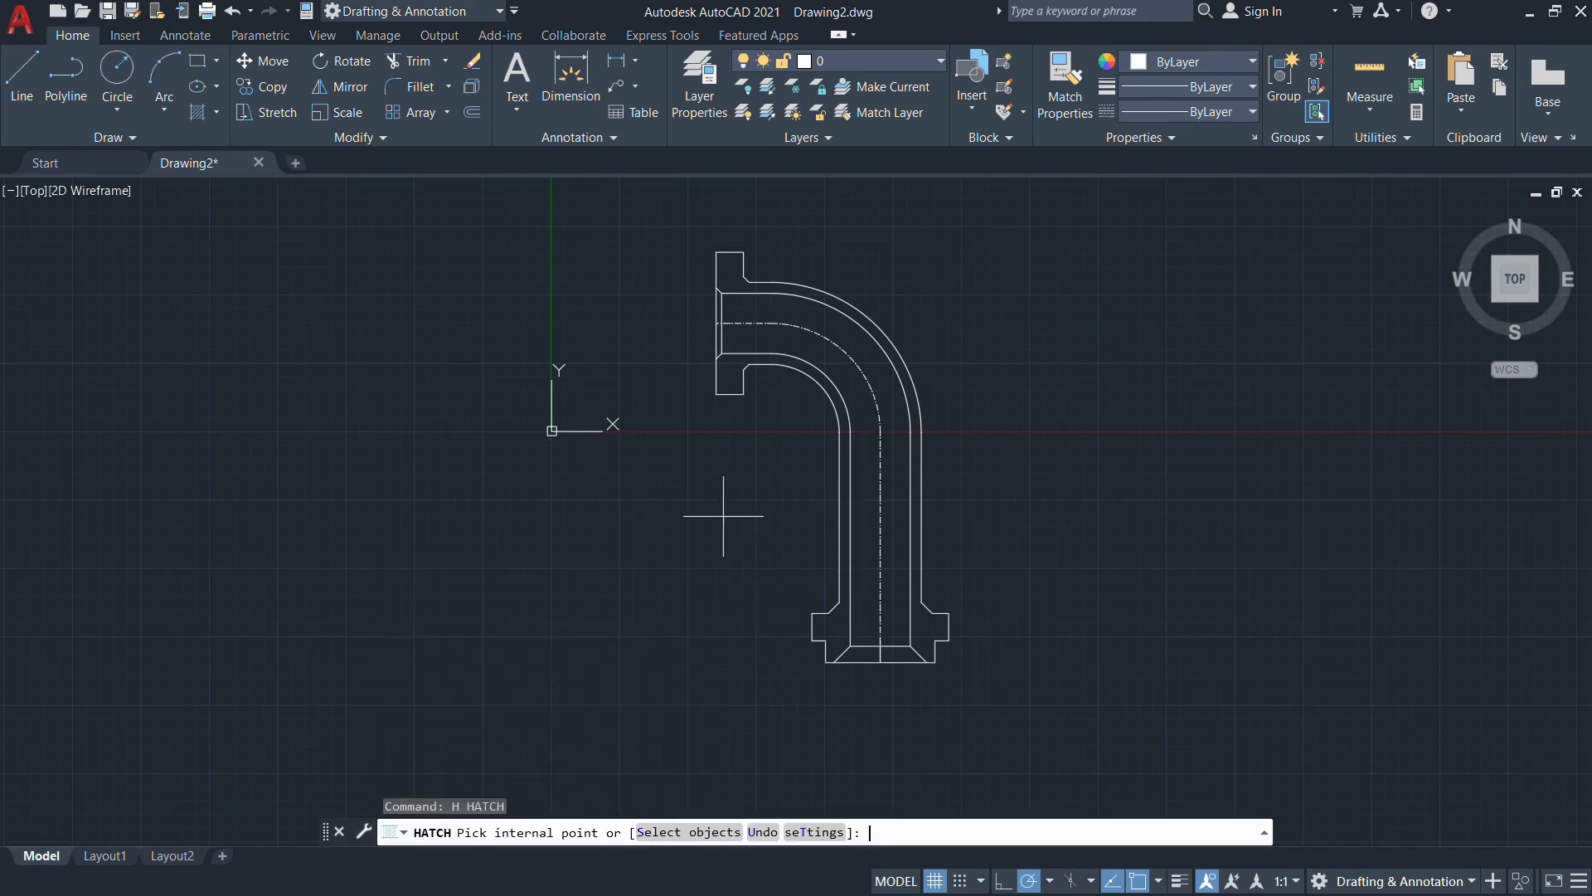
pyautogui.scroll(2, 756, 532)
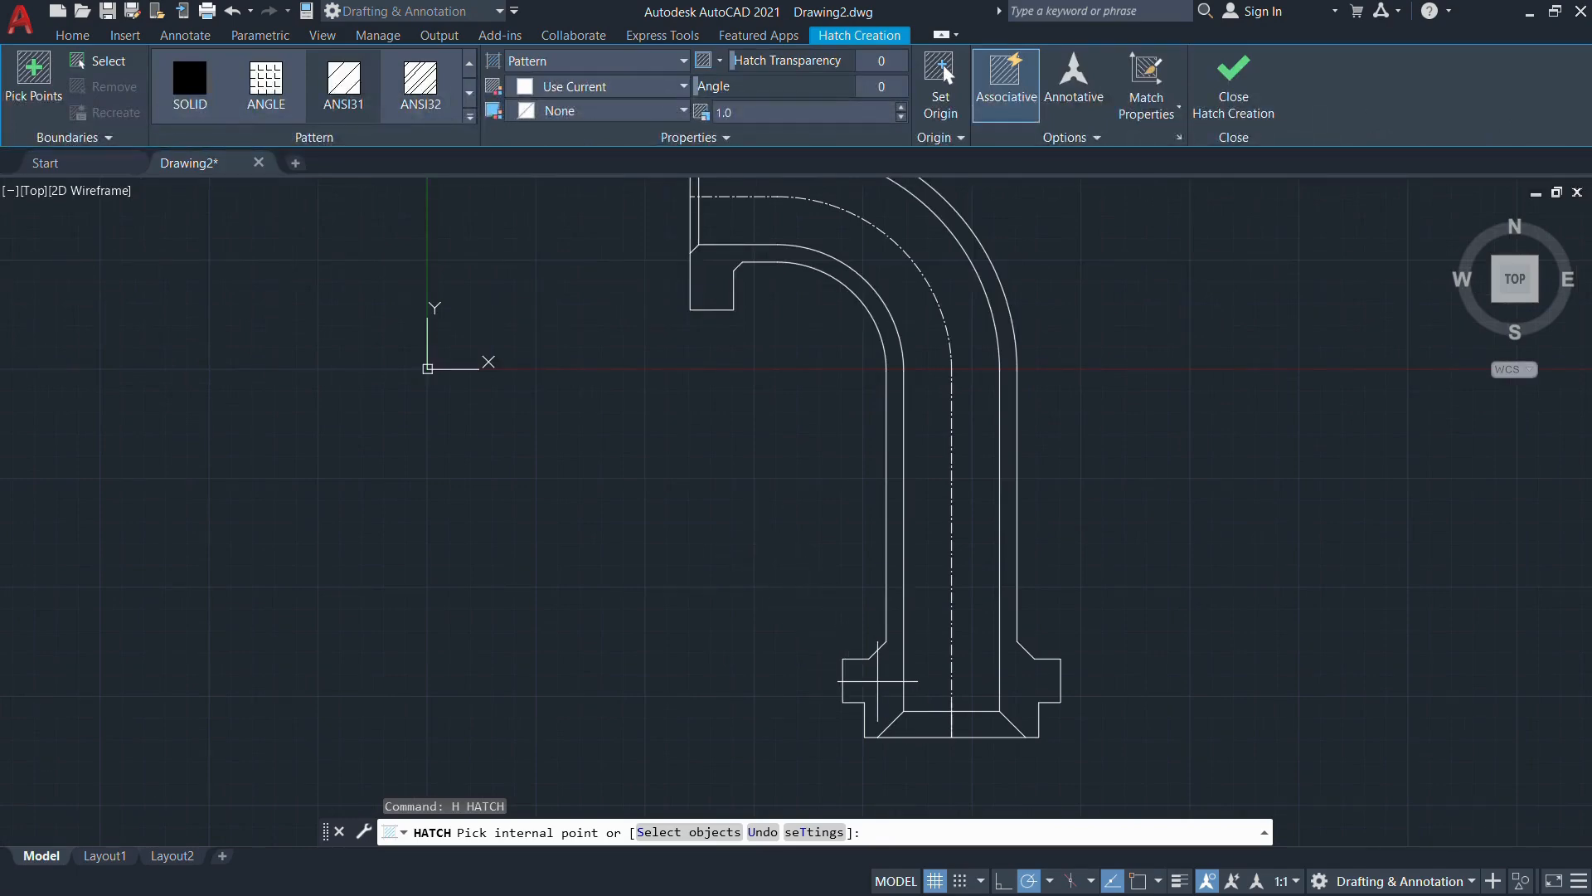
pyautogui.click(877, 682)
pyautogui.click(1029, 682)
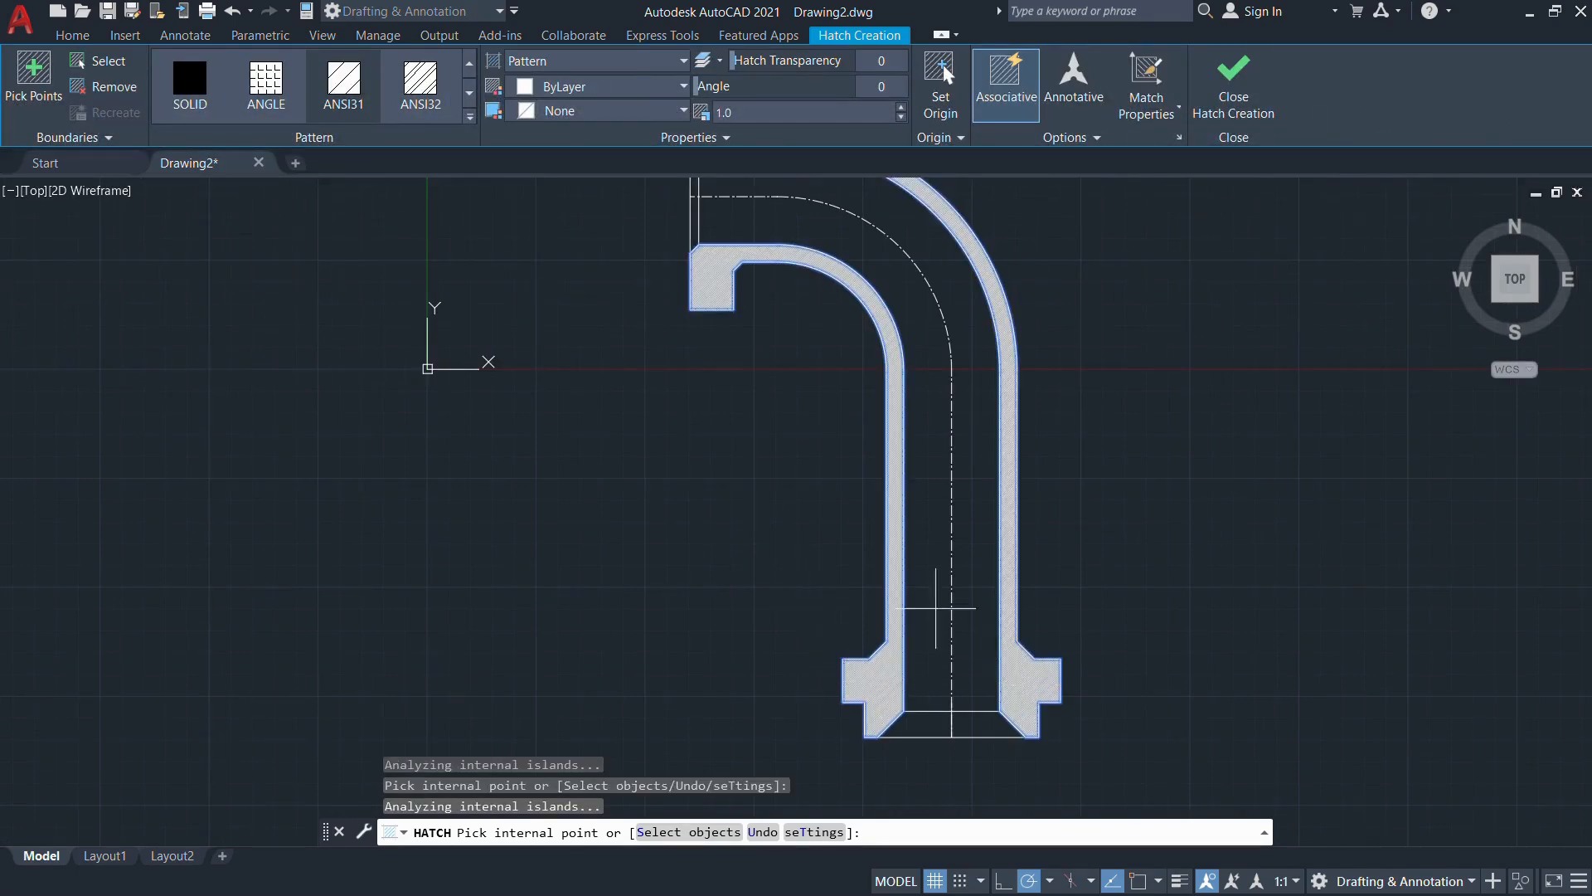
# Set the hatch pattern scale of the pipe walls to 5
pyautogui.scroll(-2, 705, 704)
pyautogui.click(807, 106)
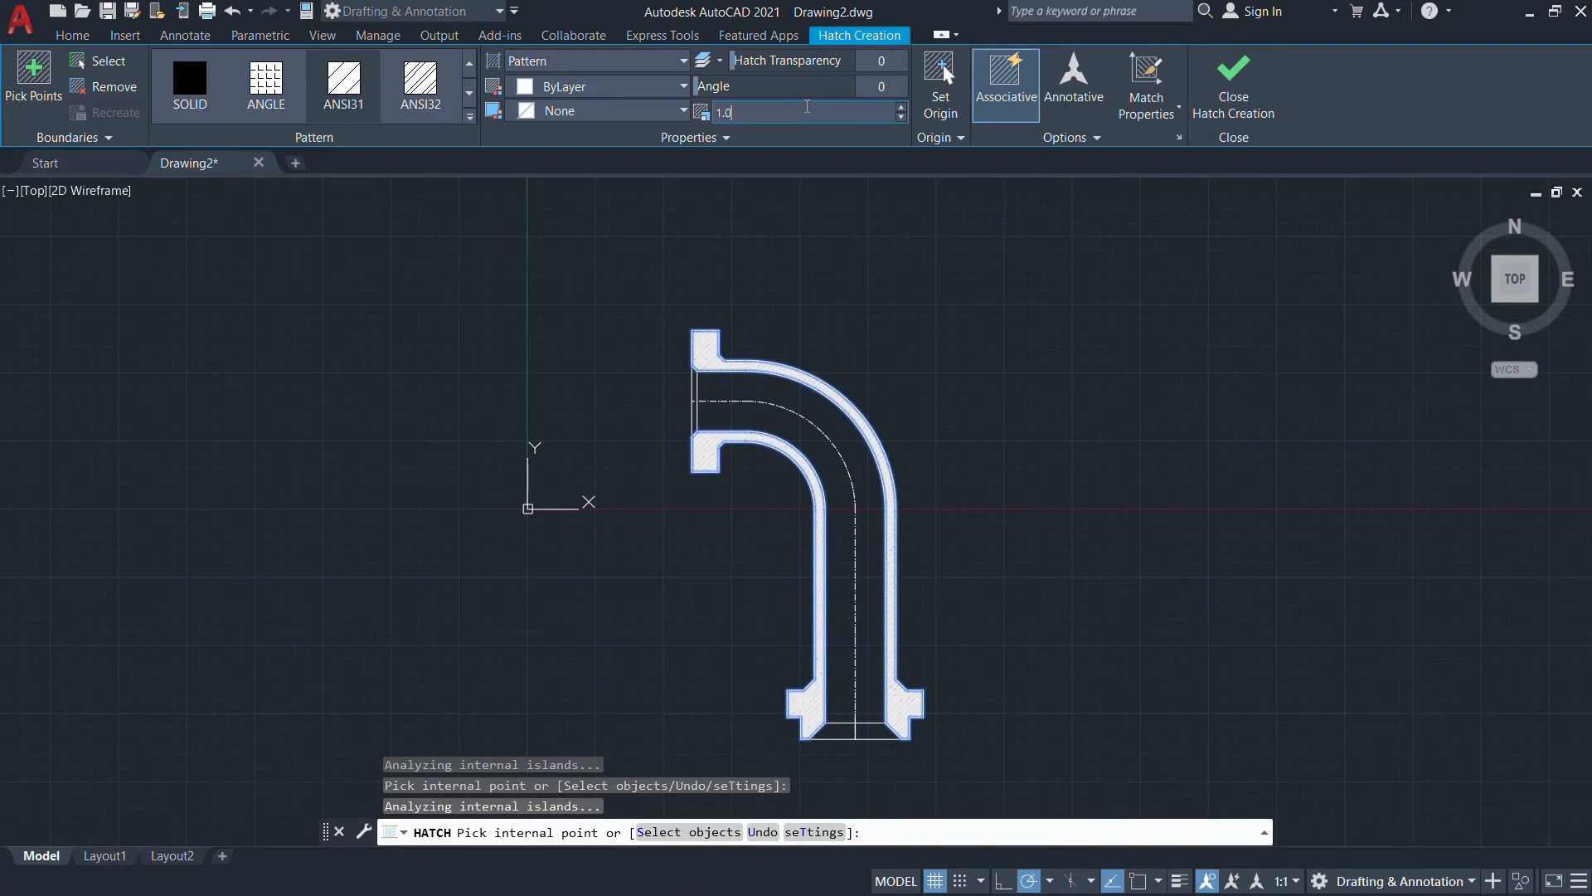
pyautogui.write('5')
pyautogui.press('Return')
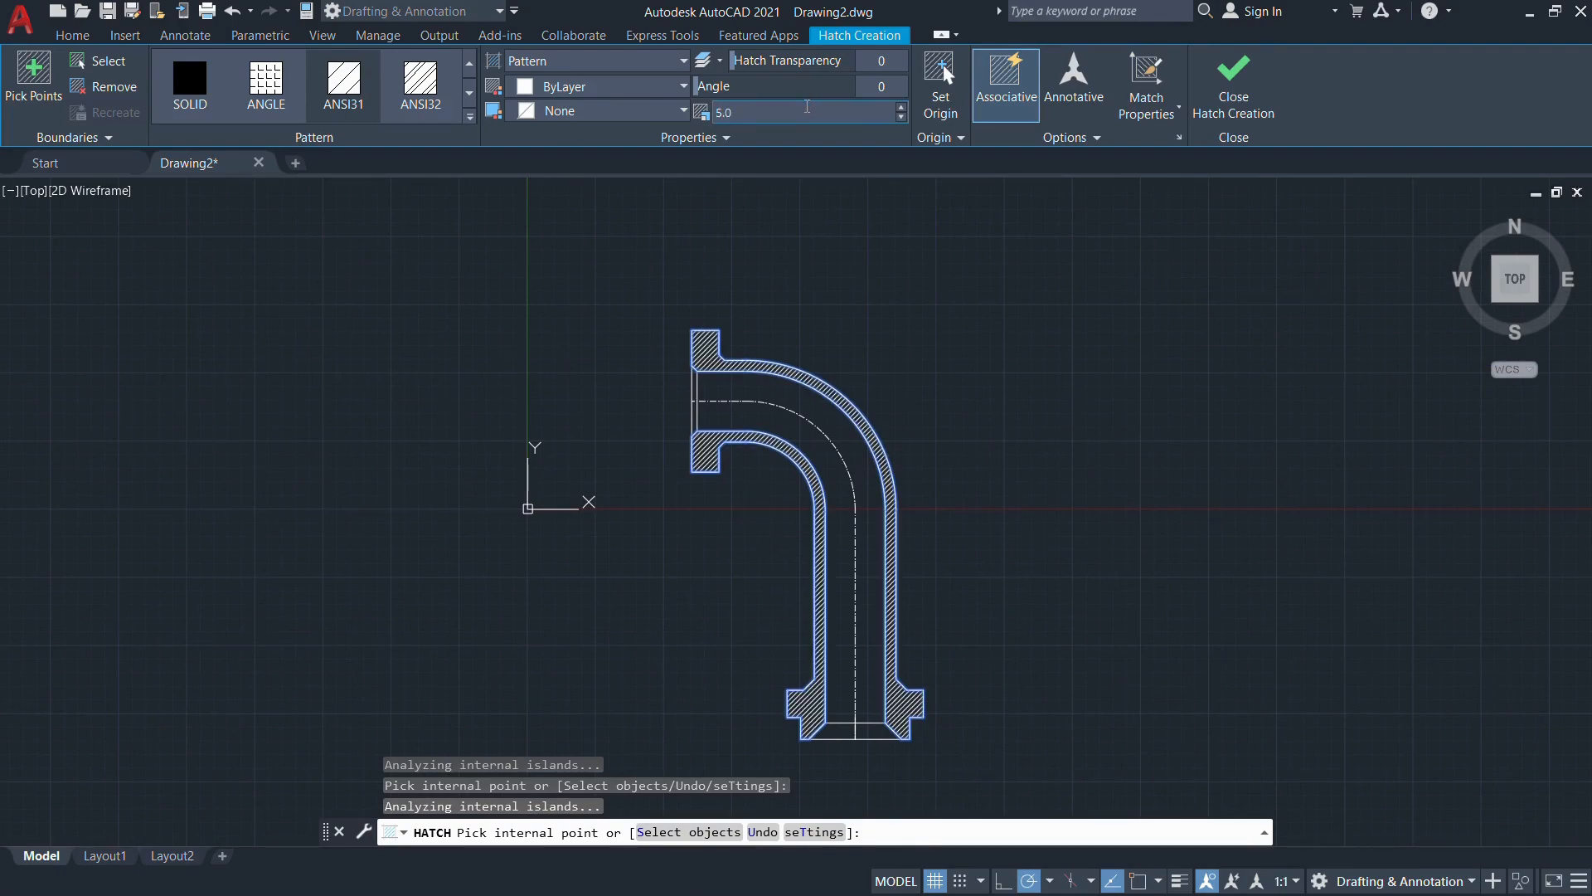
# Compare the hatch spacing with the reference drawing, set the hatch scale to 10 and finish the hatch
pyautogui.scroll(2, 714, 445)
pyautogui.hotkey('alt', 'Tab')
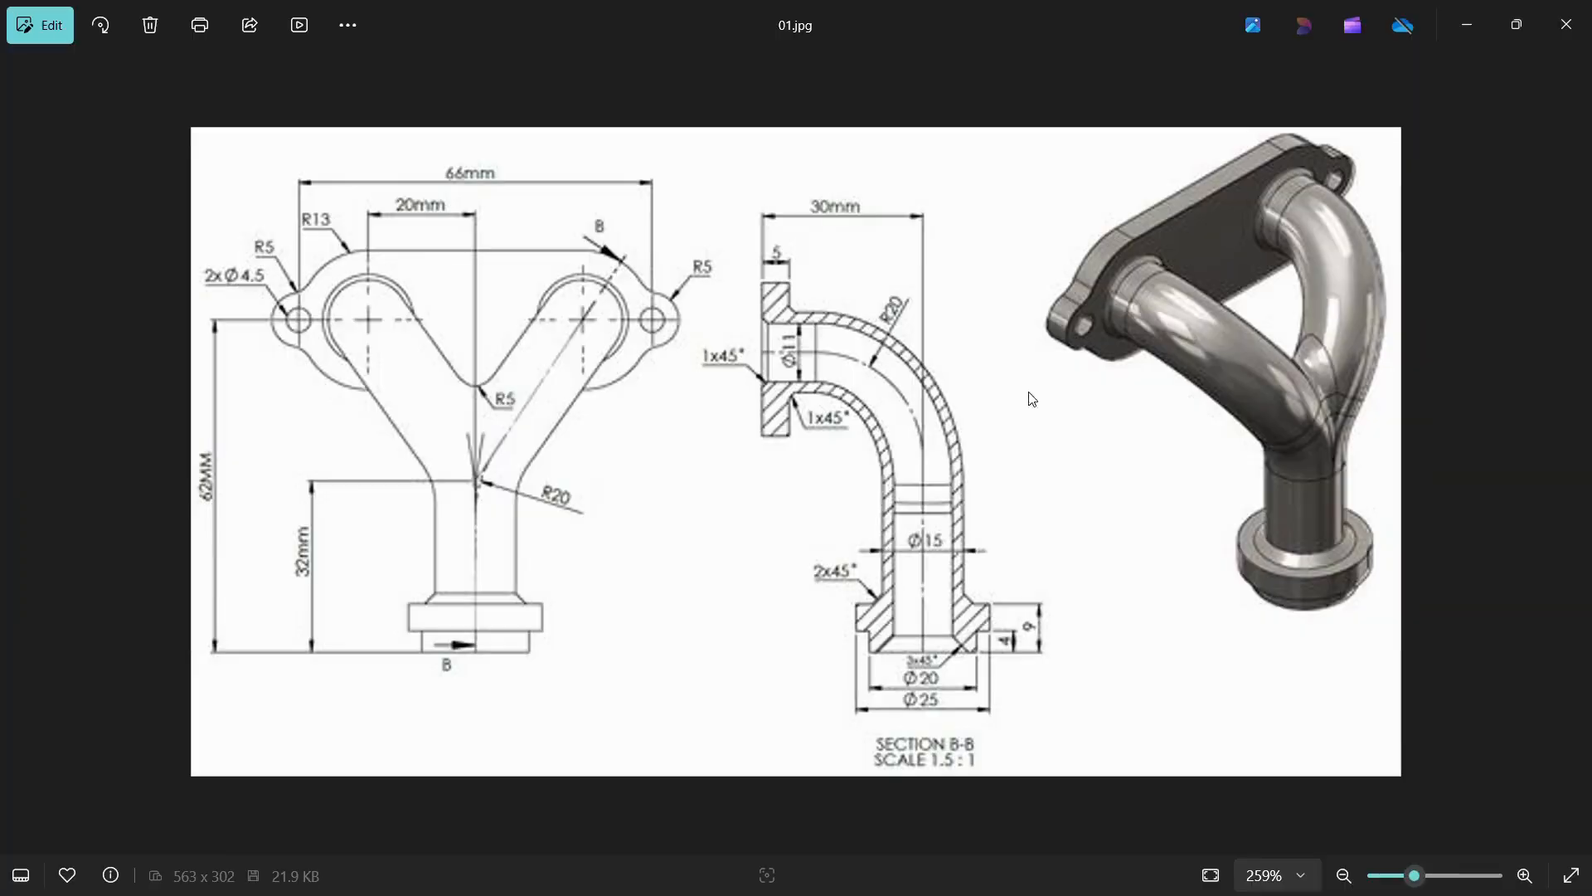
pyautogui.hotkey('alt', 'Tab')
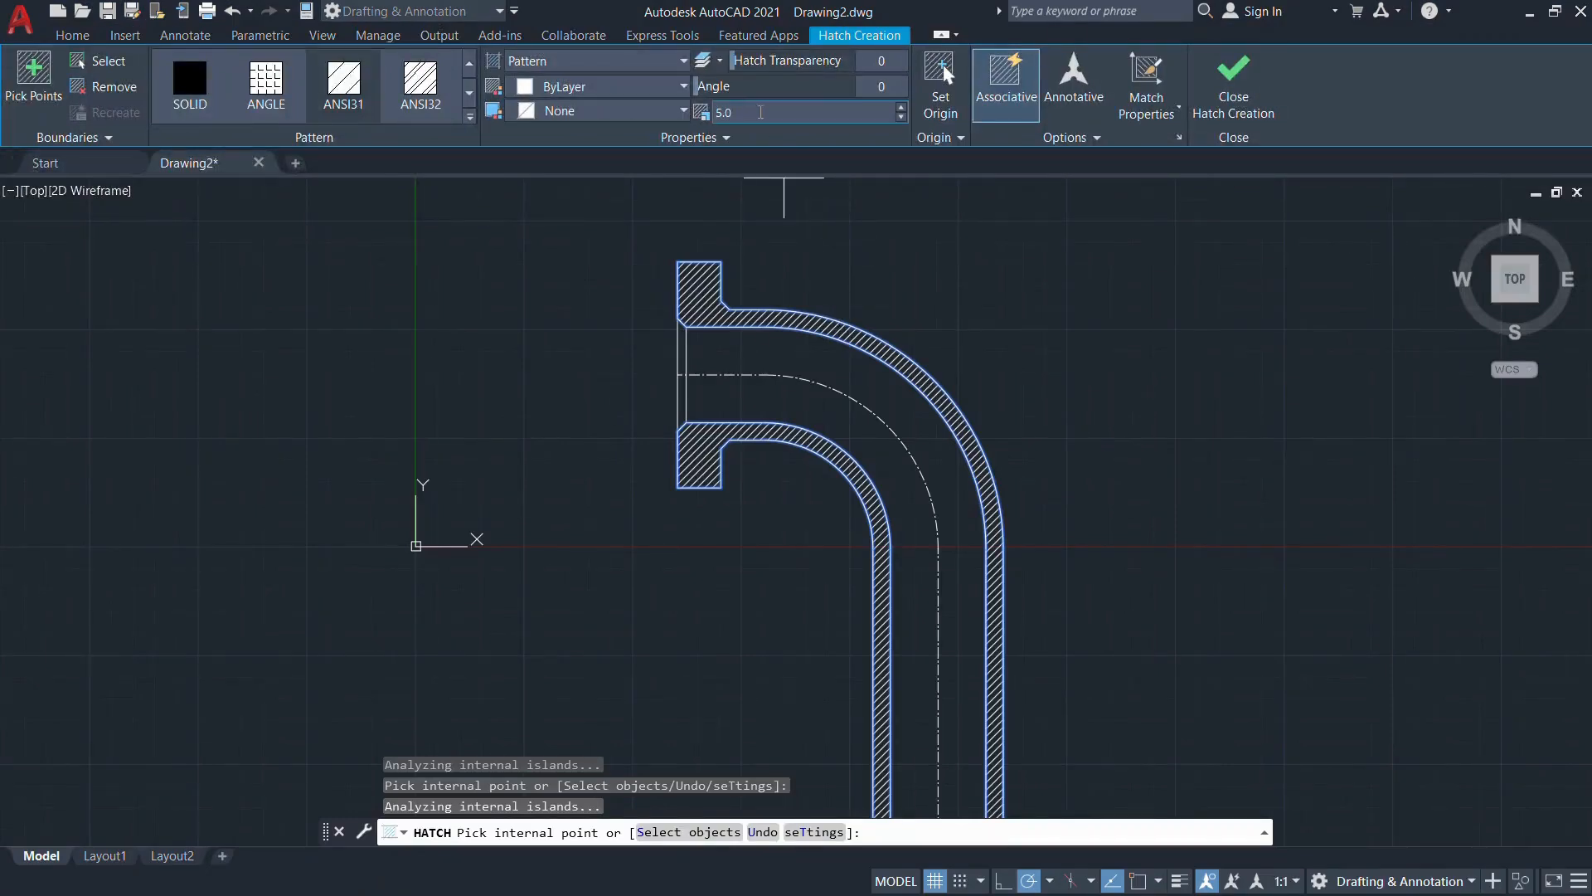
pyautogui.write('0')
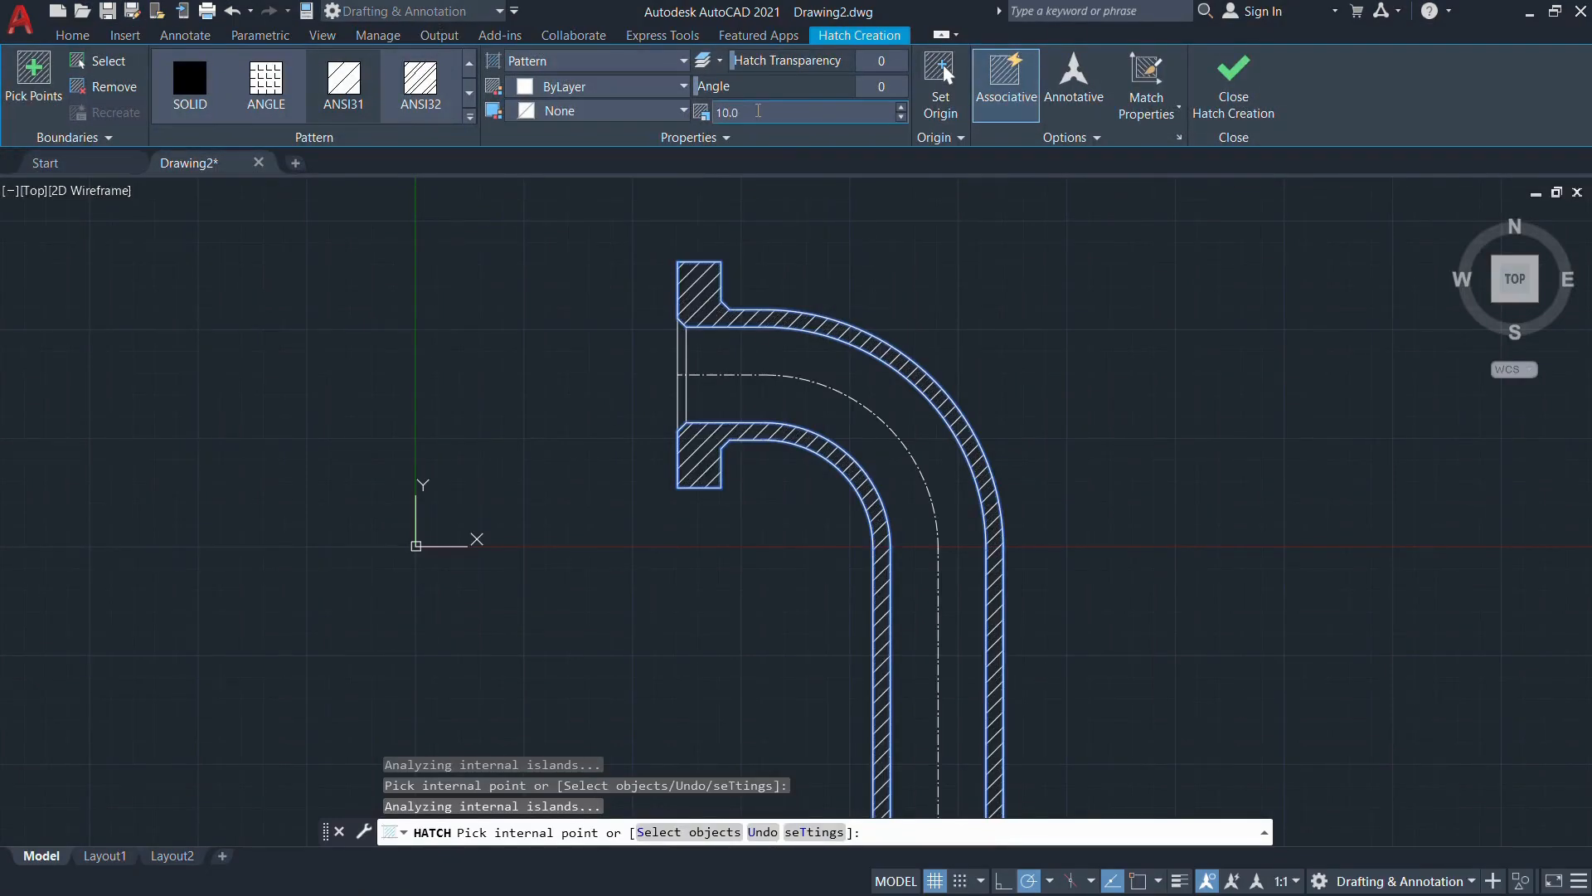
pyautogui.scroll(-4, 771, 644)
pyautogui.scroll(2, 767, 581)
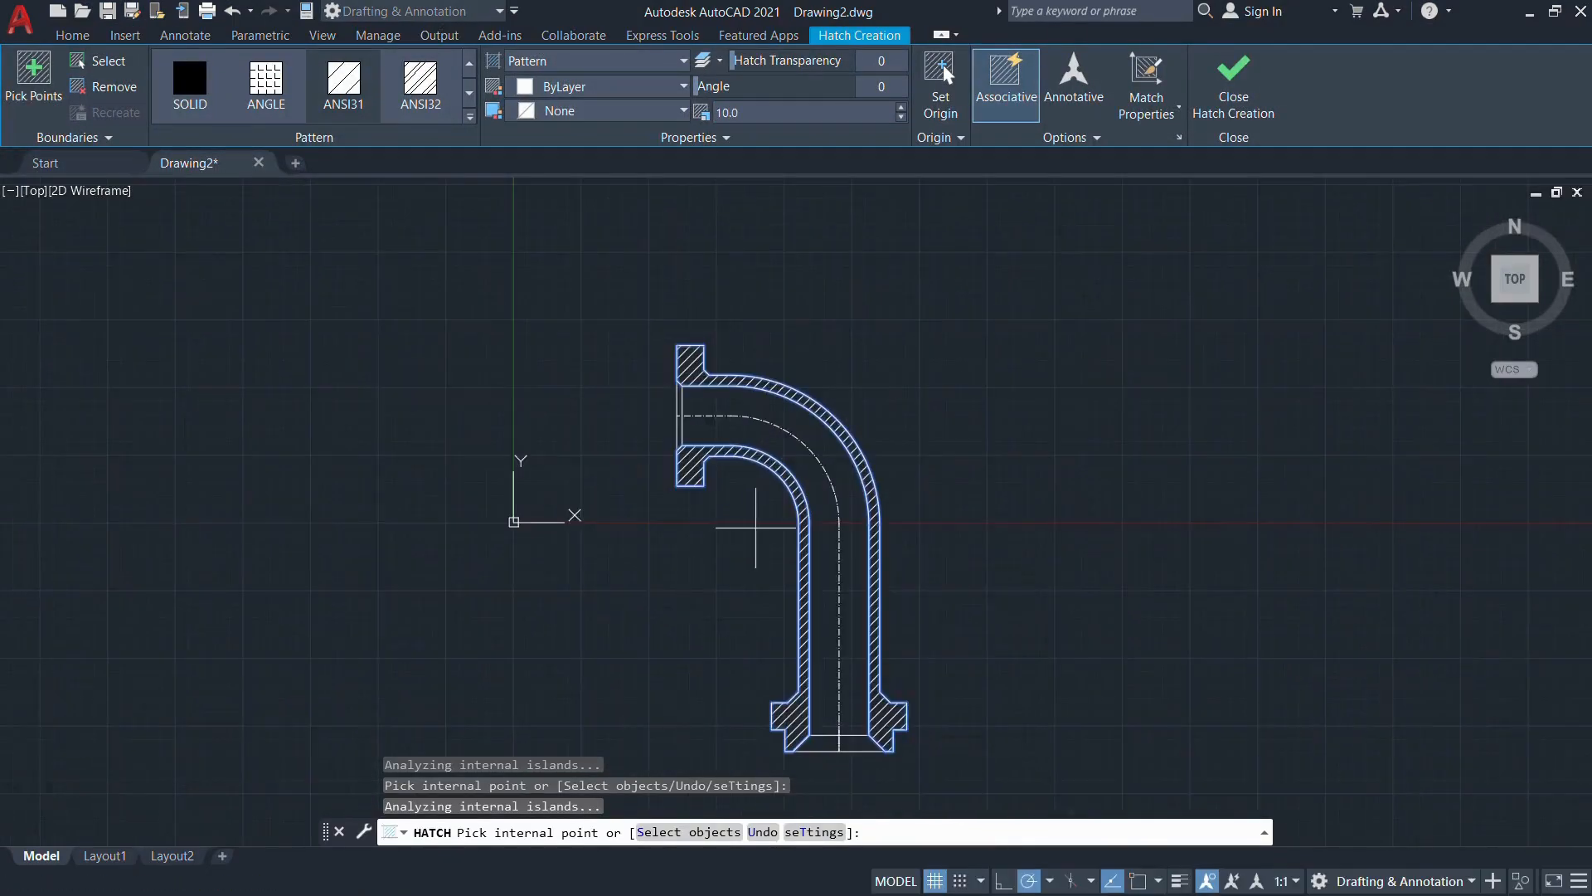
pyautogui.click(1216, 95)
# Draw a horizontal construction line through the pipe centerline's end point at the flange face
pyautogui.scroll(-3, 1184, 289)
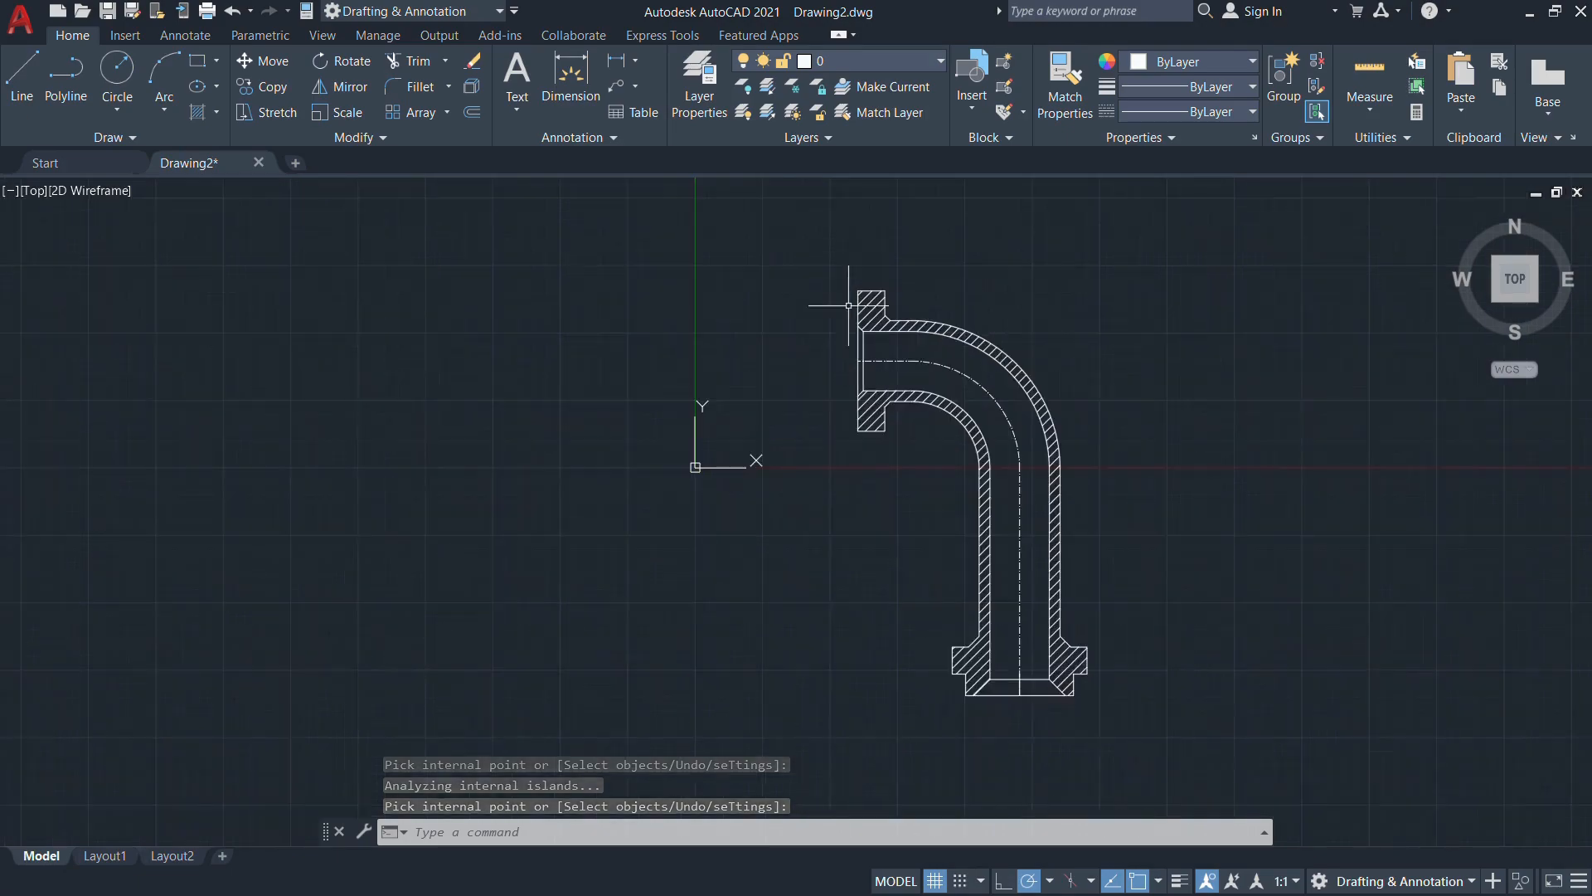
pyautogui.hotkey('alt', 'Tab')
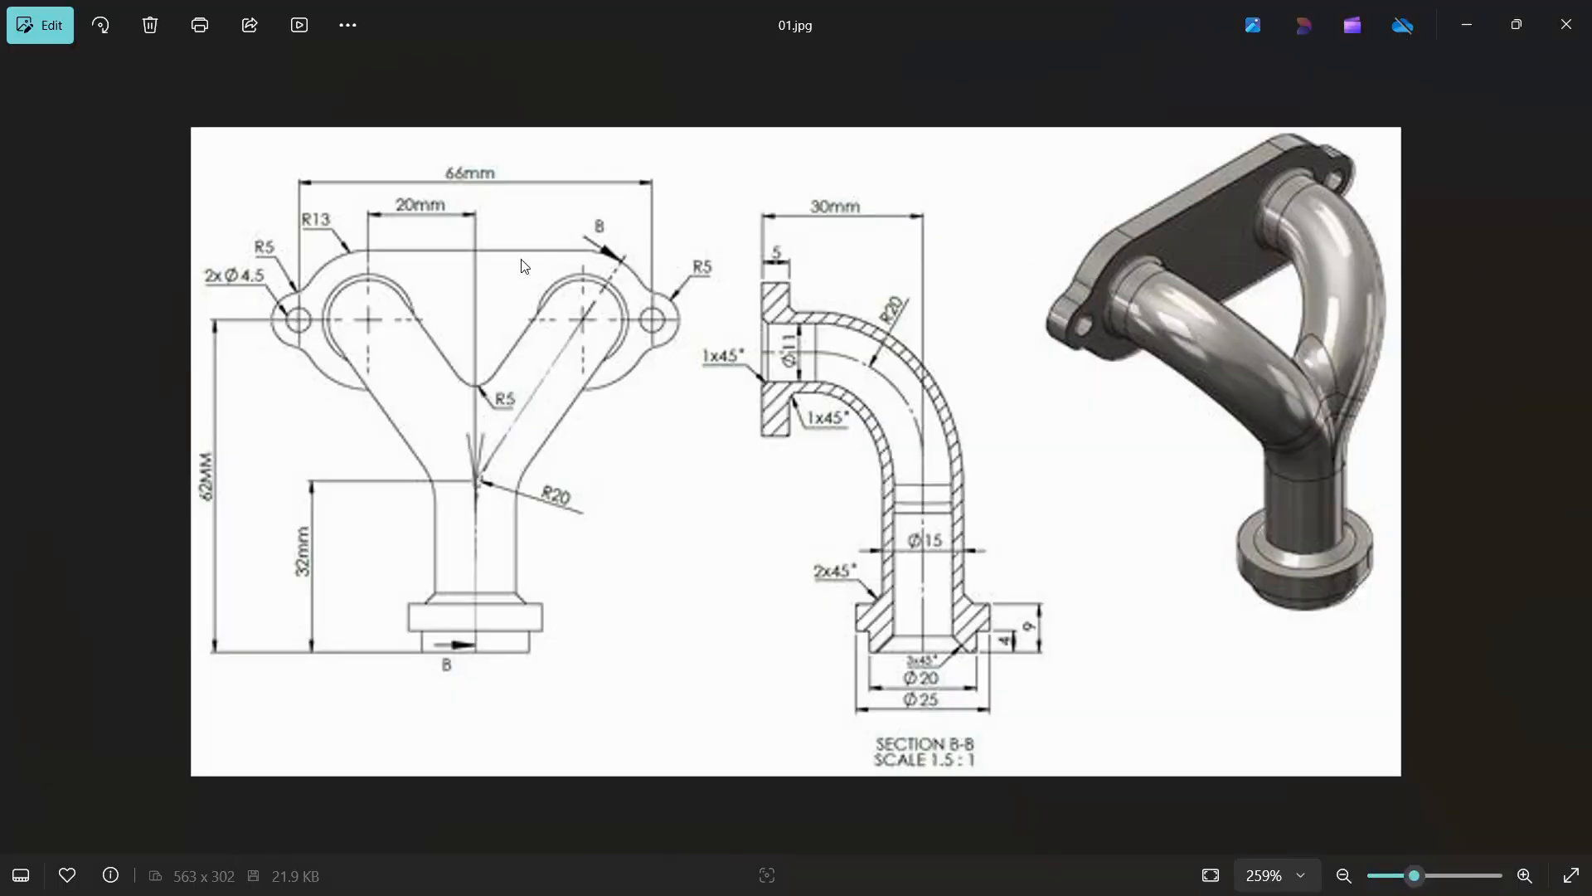
pyautogui.hotkey('alt', 'Tab')
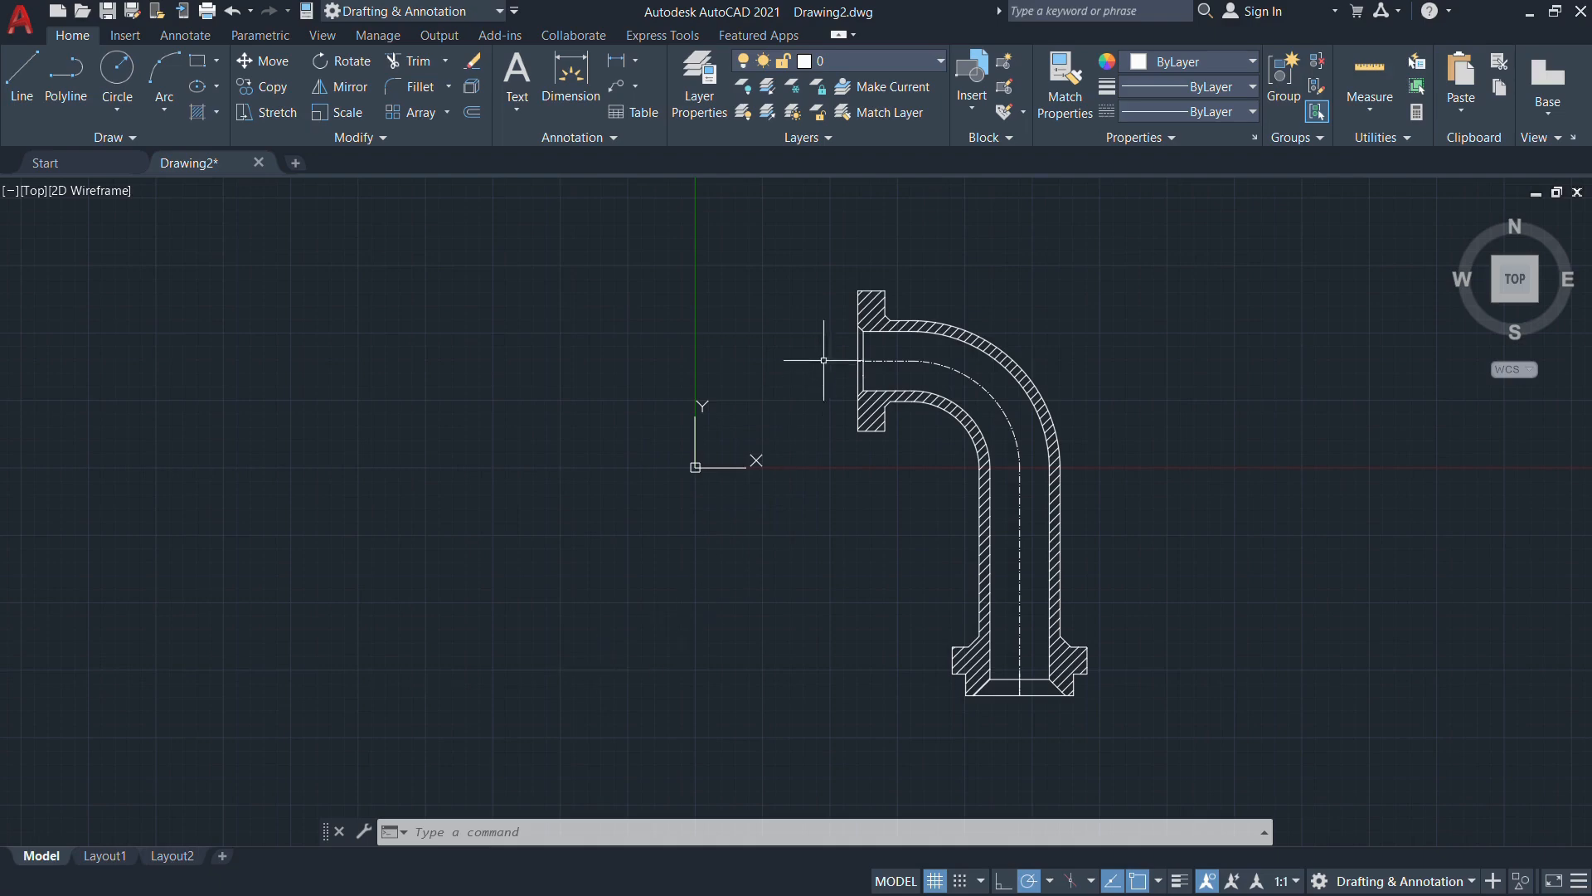
pyautogui.write('xl')
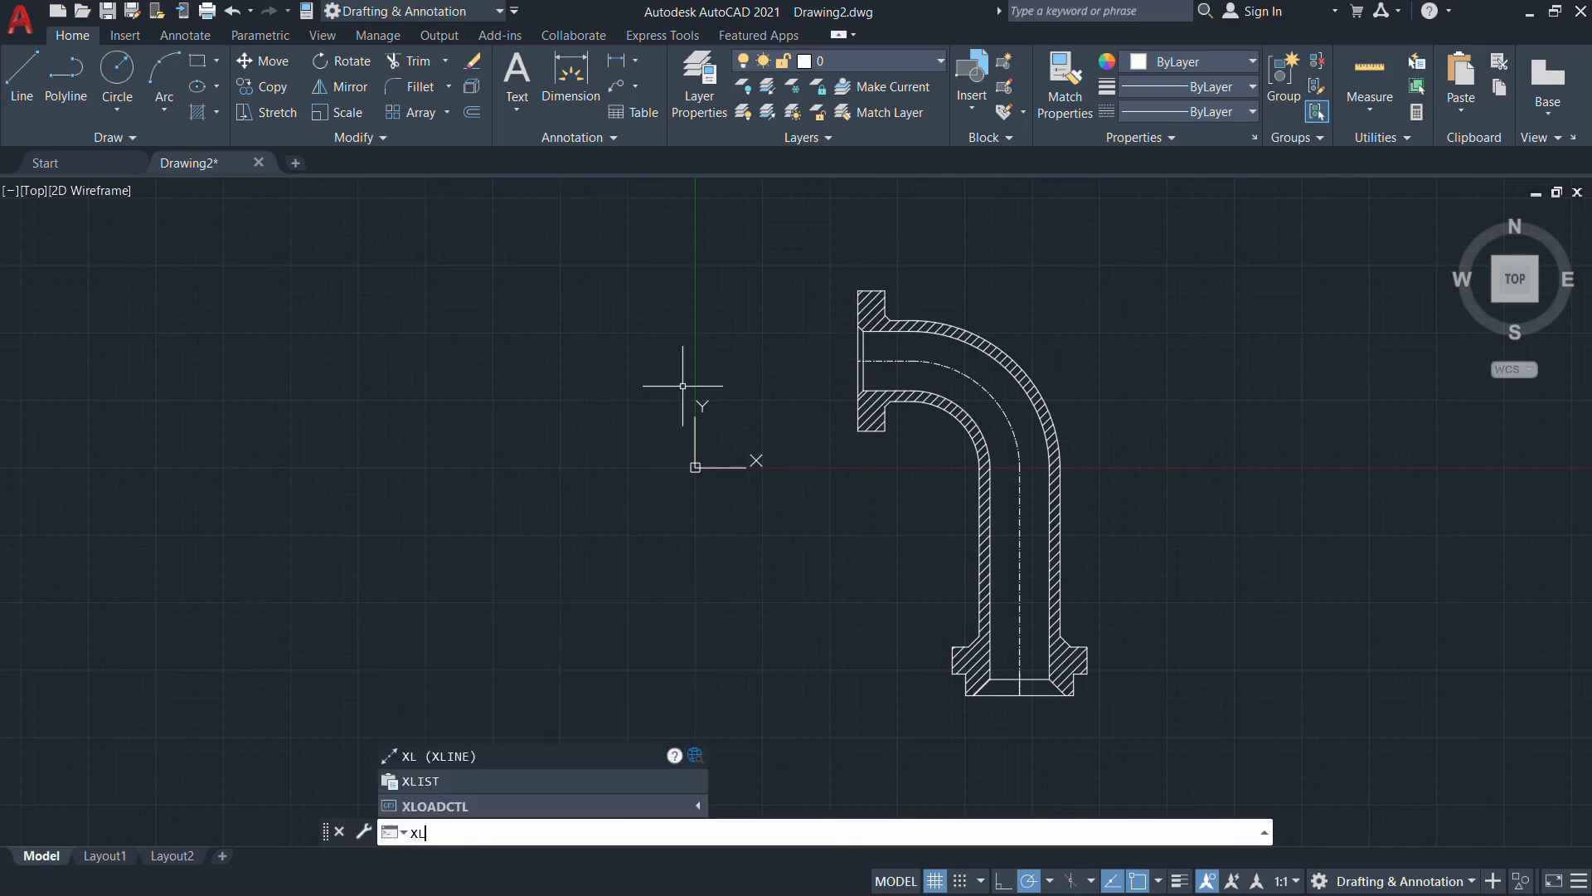
pyautogui.press('Return')
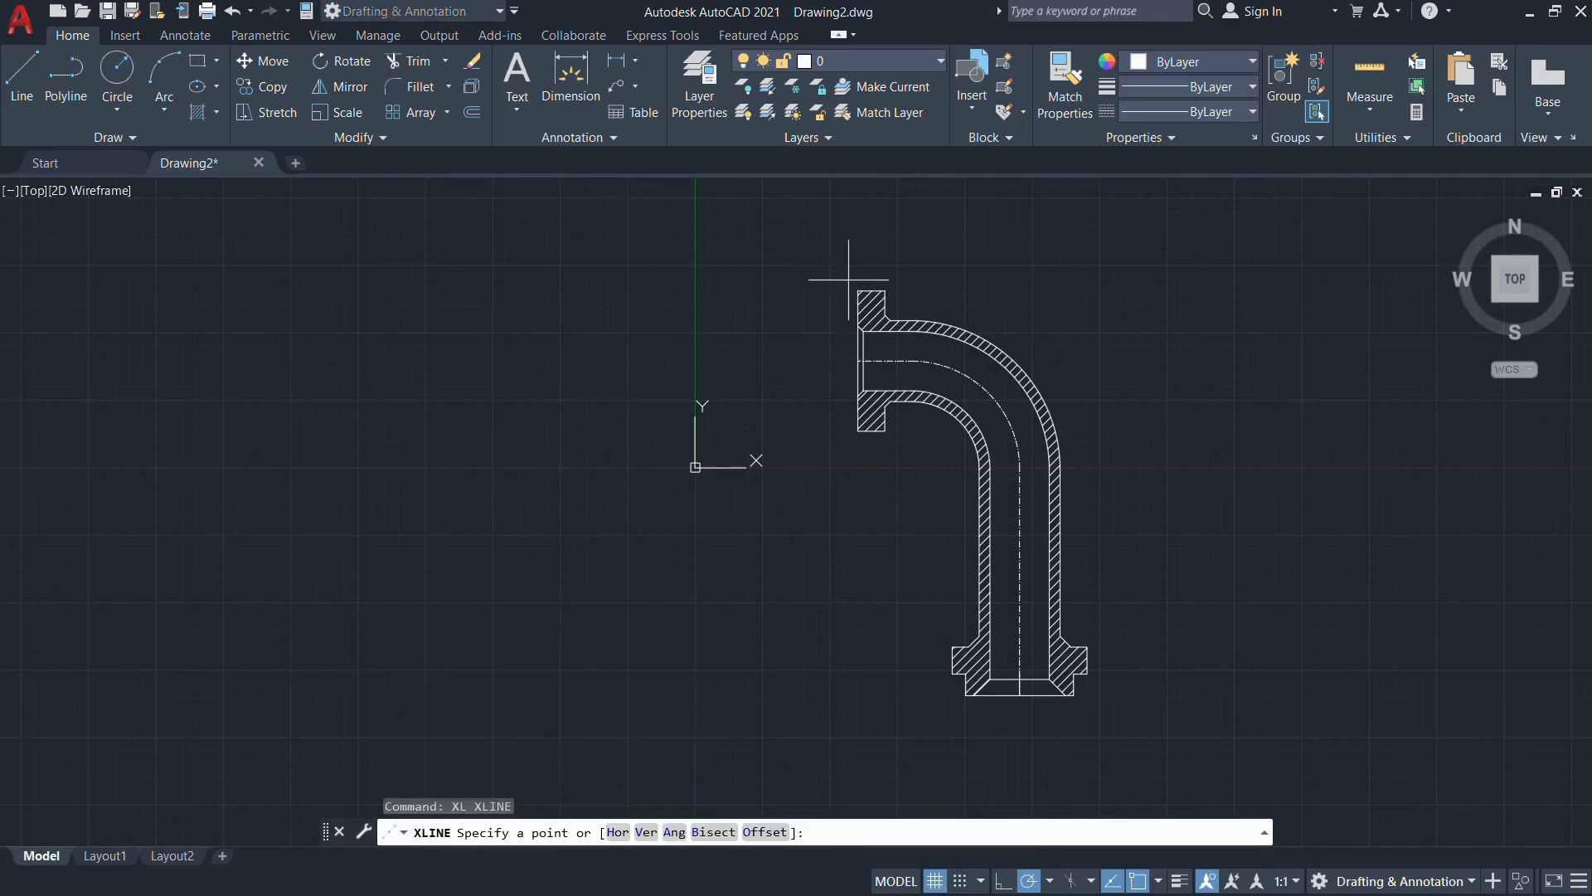
pyautogui.click(860, 360)
pyautogui.click(647, 360)
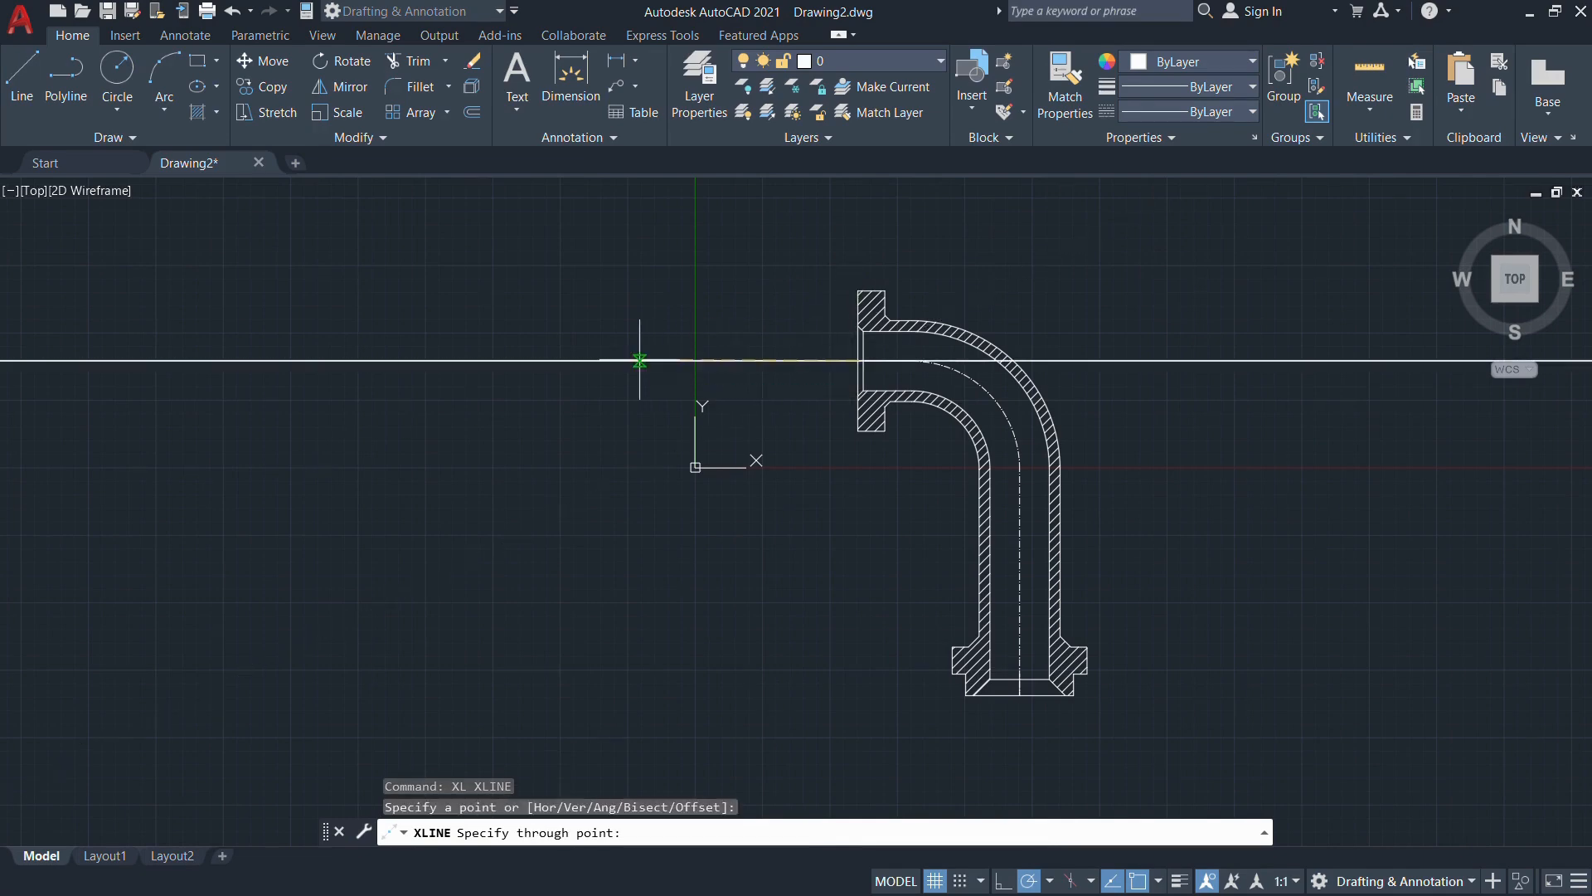
pyautogui.press('Escape')
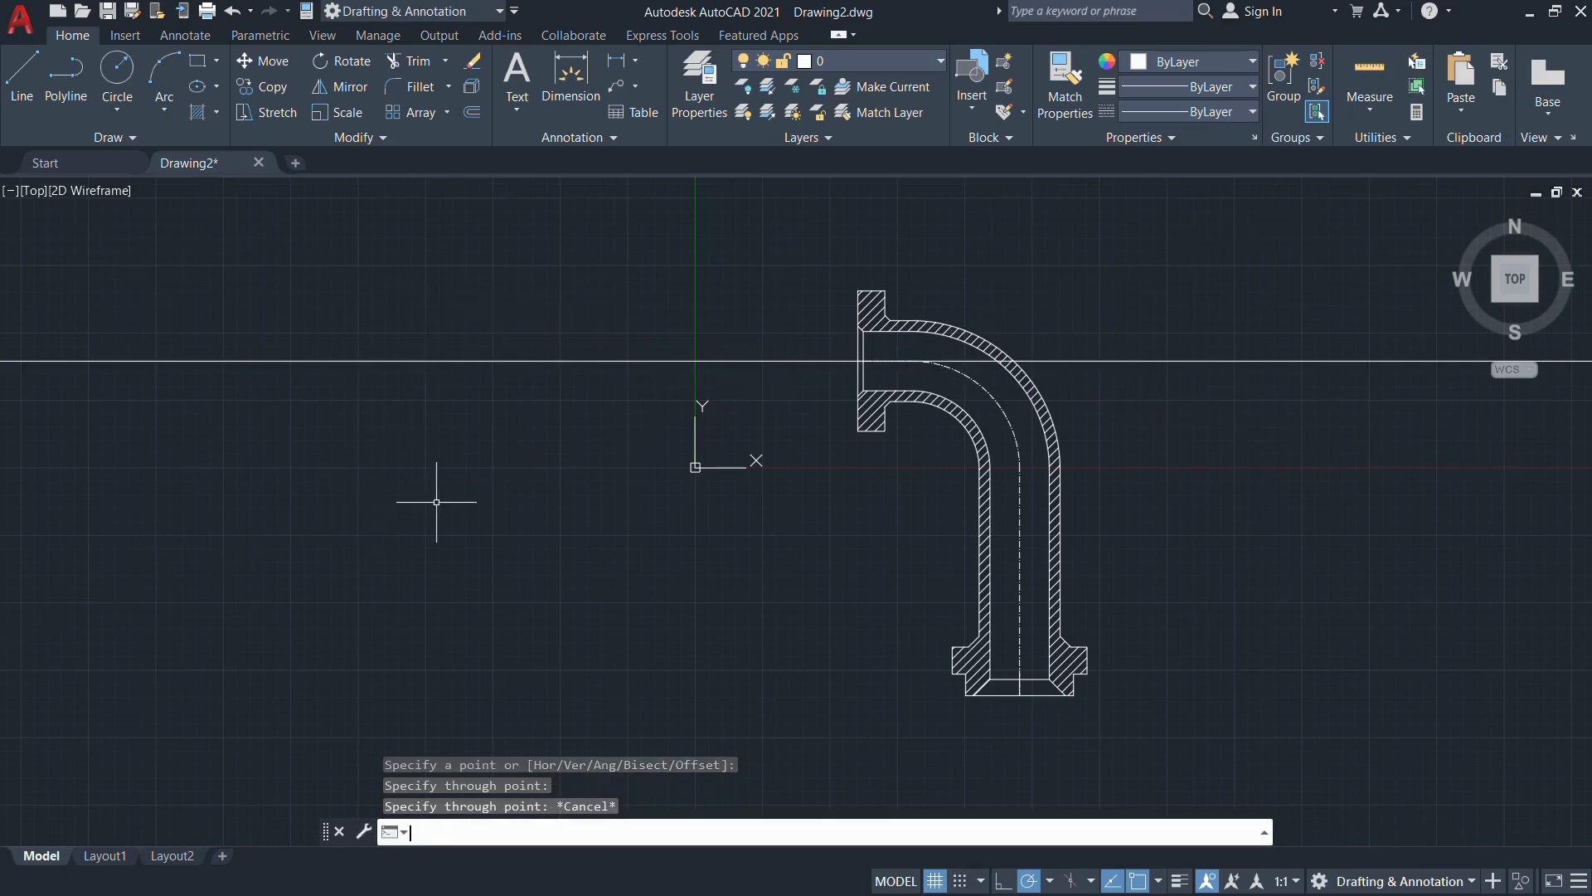
# Draw a horizontal construction line through the pipe centerline's lower end point at the collar's bottom face
pyautogui.write('xl')
pyautogui.press('Return')
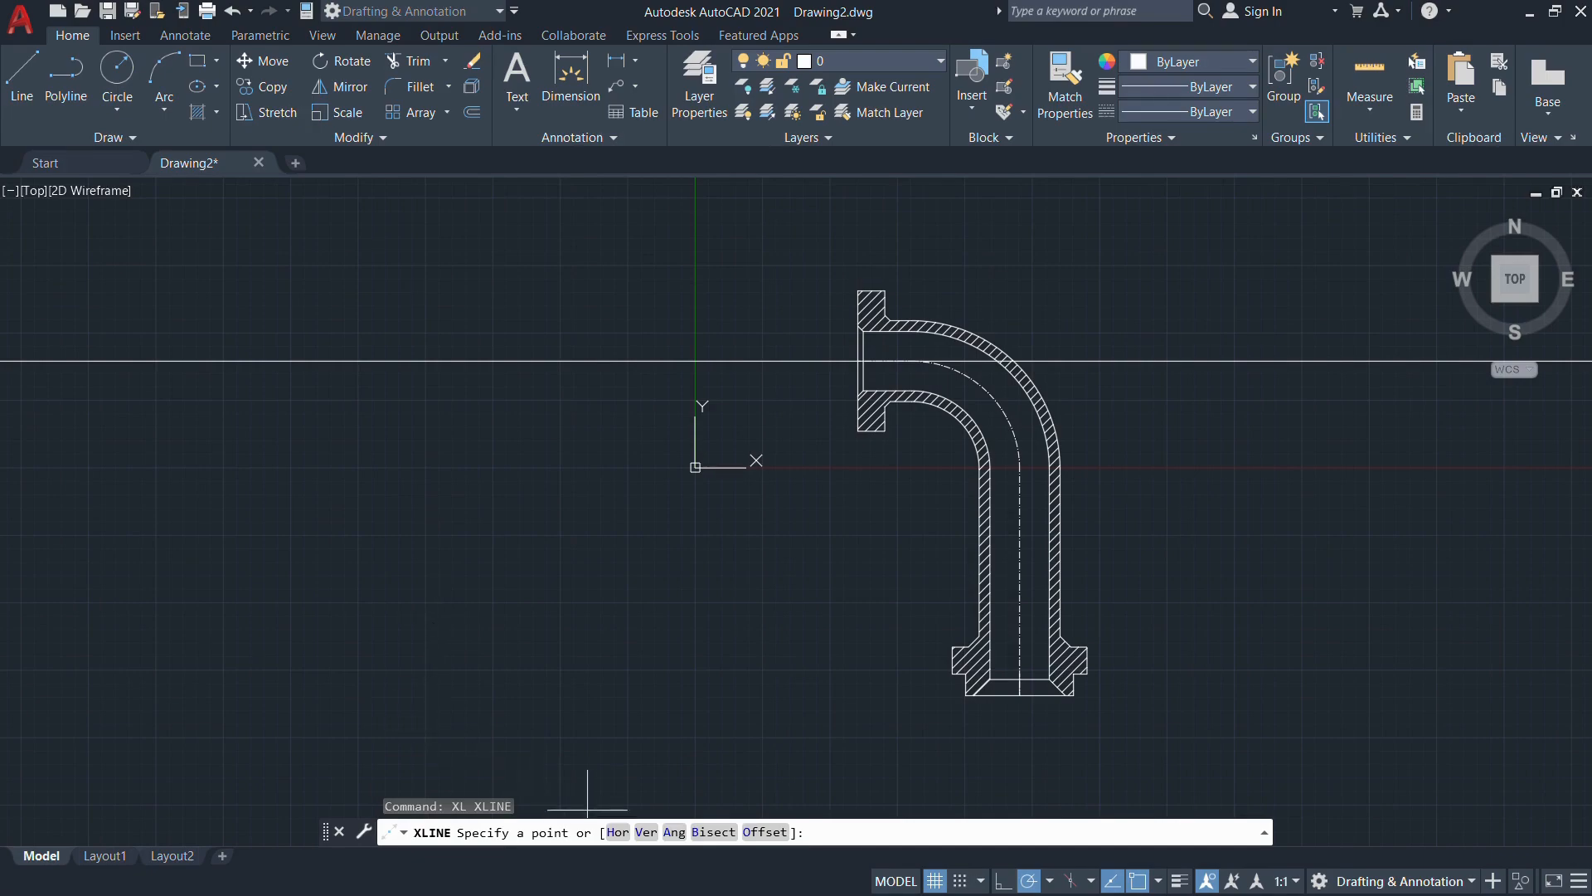
pyautogui.write('h')
pyautogui.press('Return')
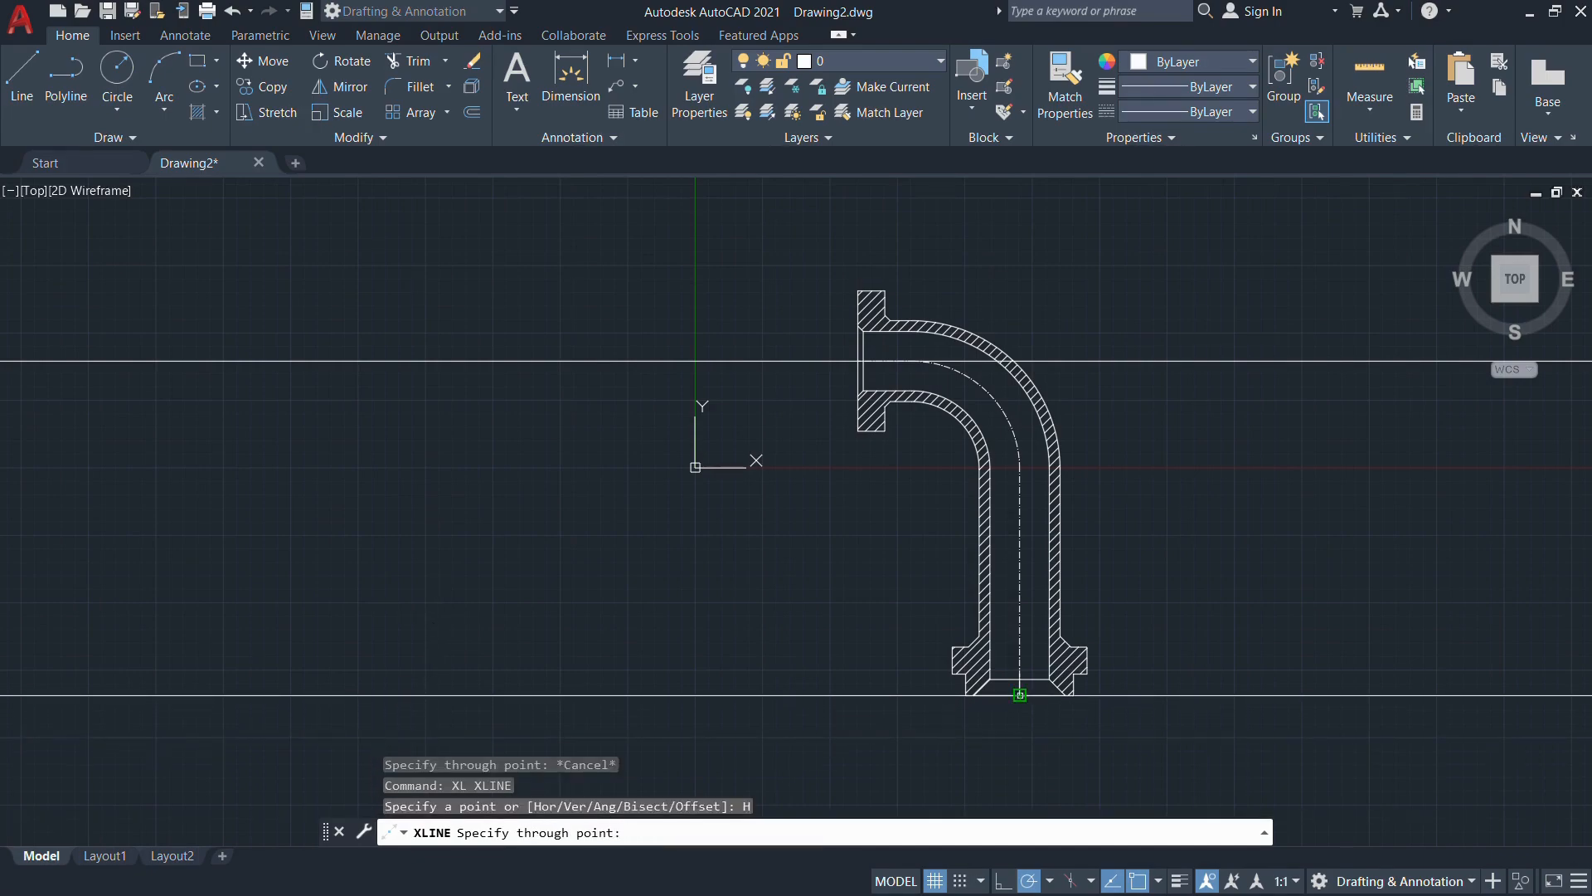
pyautogui.click(1020, 695)
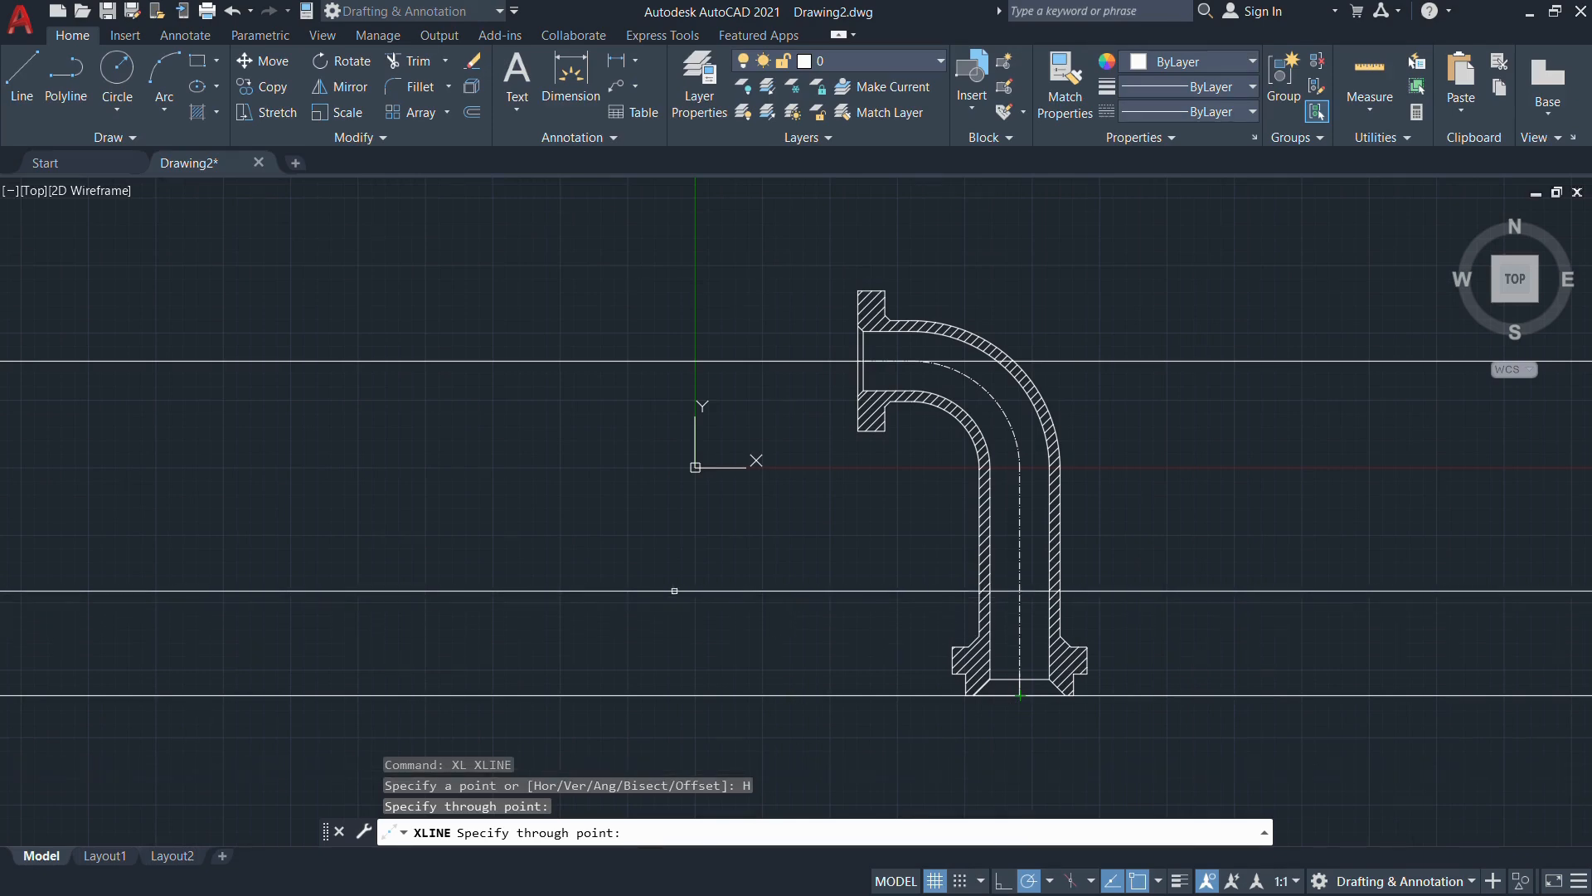
pyautogui.press('Escape')
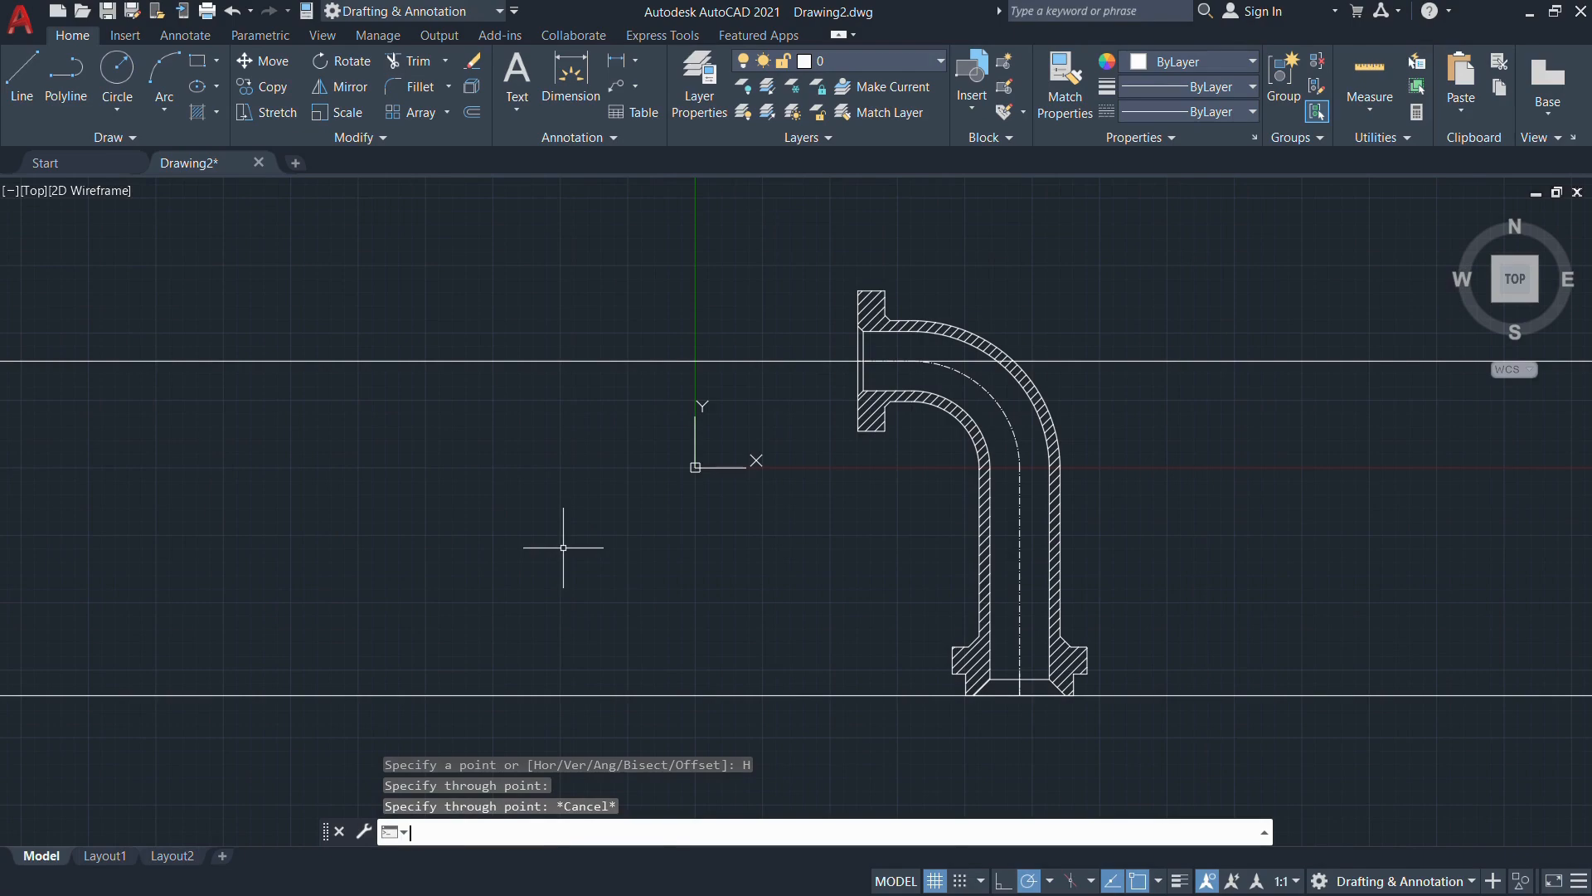
# Check the flange radius in the reference drawing and draw a circle of radius 13 centered on the upper construction line, left of the section view
pyautogui.write('c')
pyautogui.press('Return')
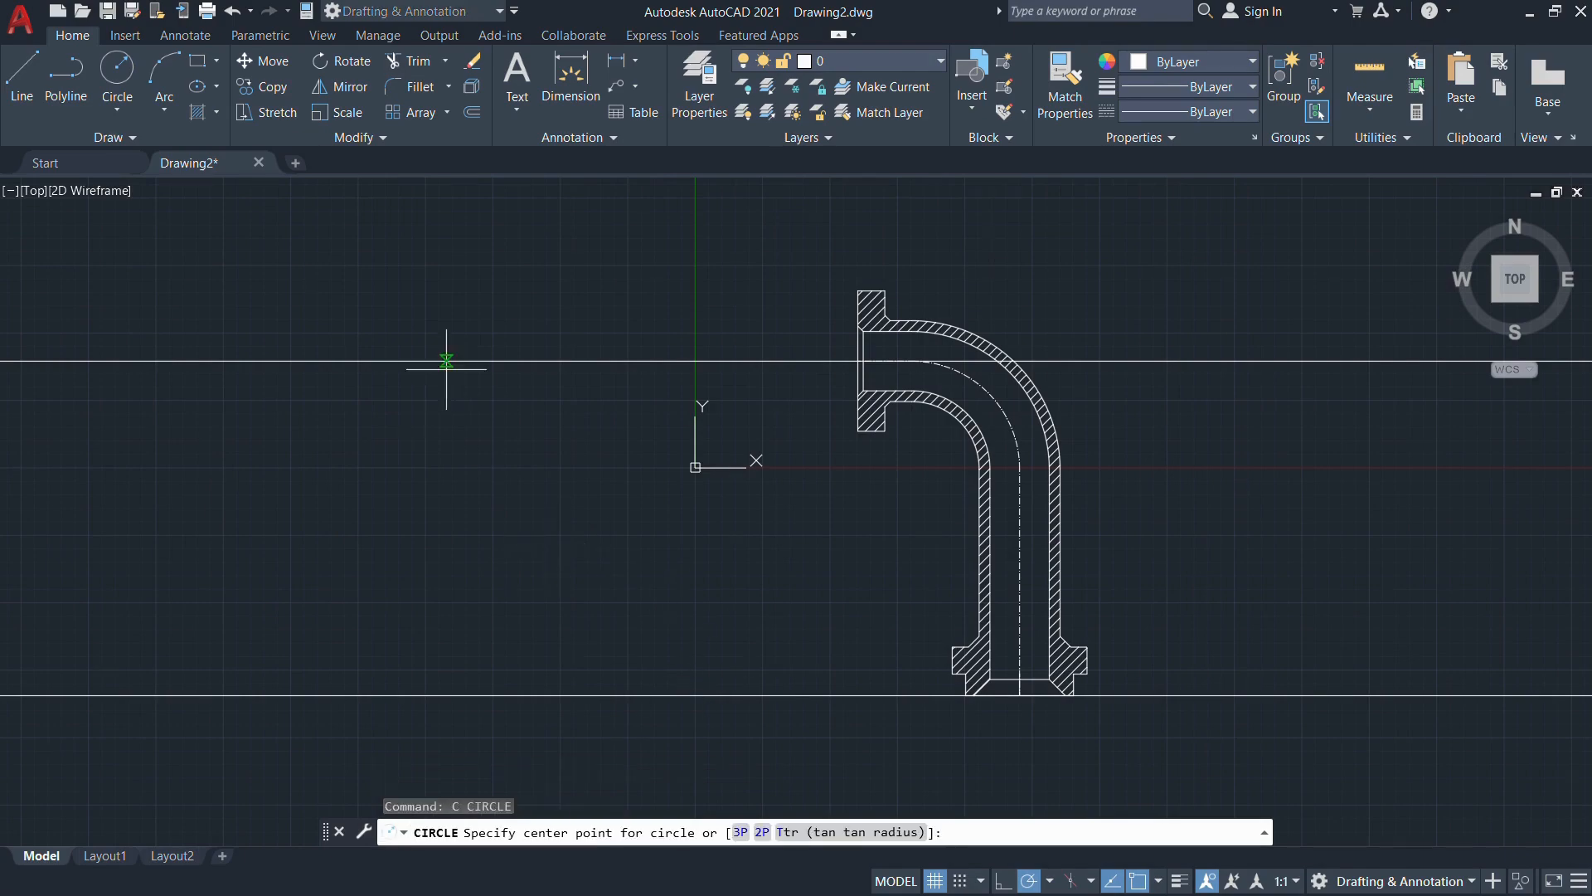
pyautogui.hotkey('alt', 'Tab')
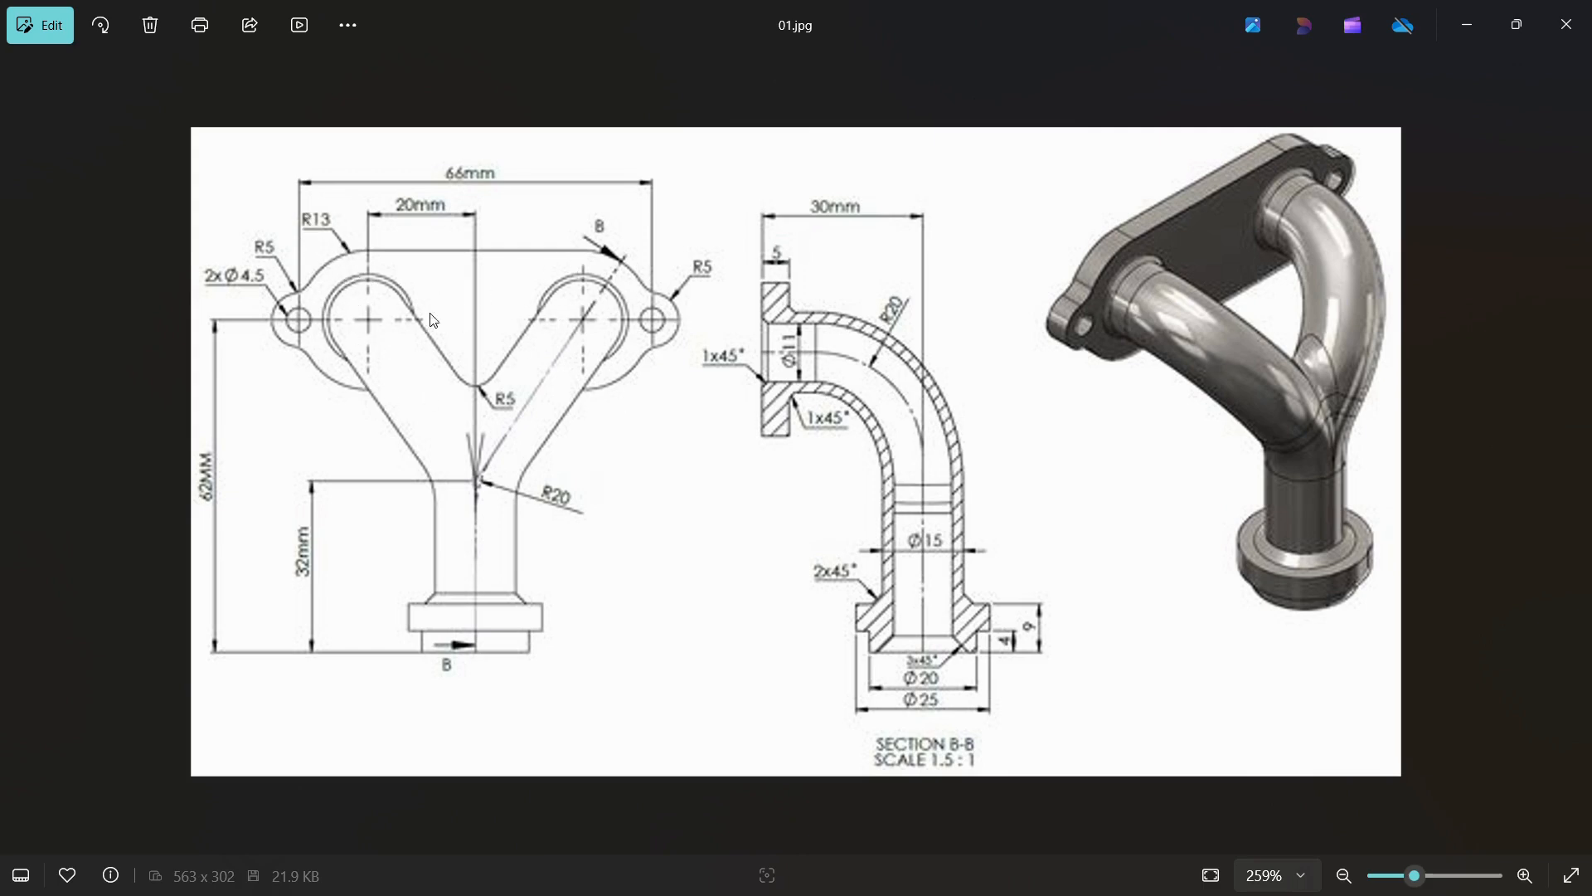
pyautogui.hotkey('alt', 'Tab')
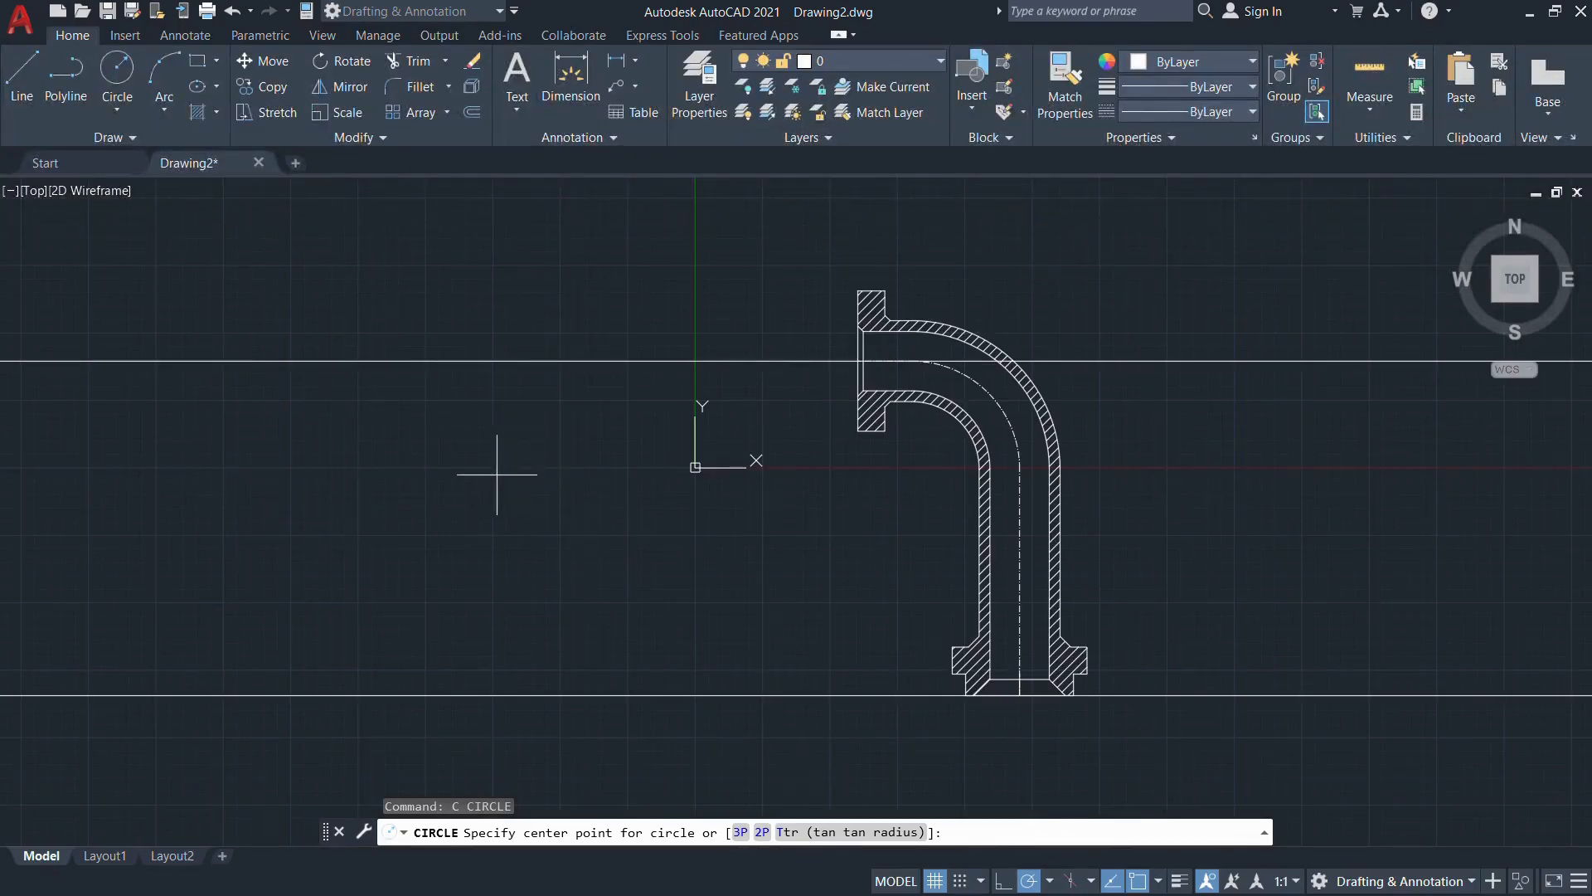
pyautogui.scroll(-2, 558, 441)
pyautogui.click(488, 391)
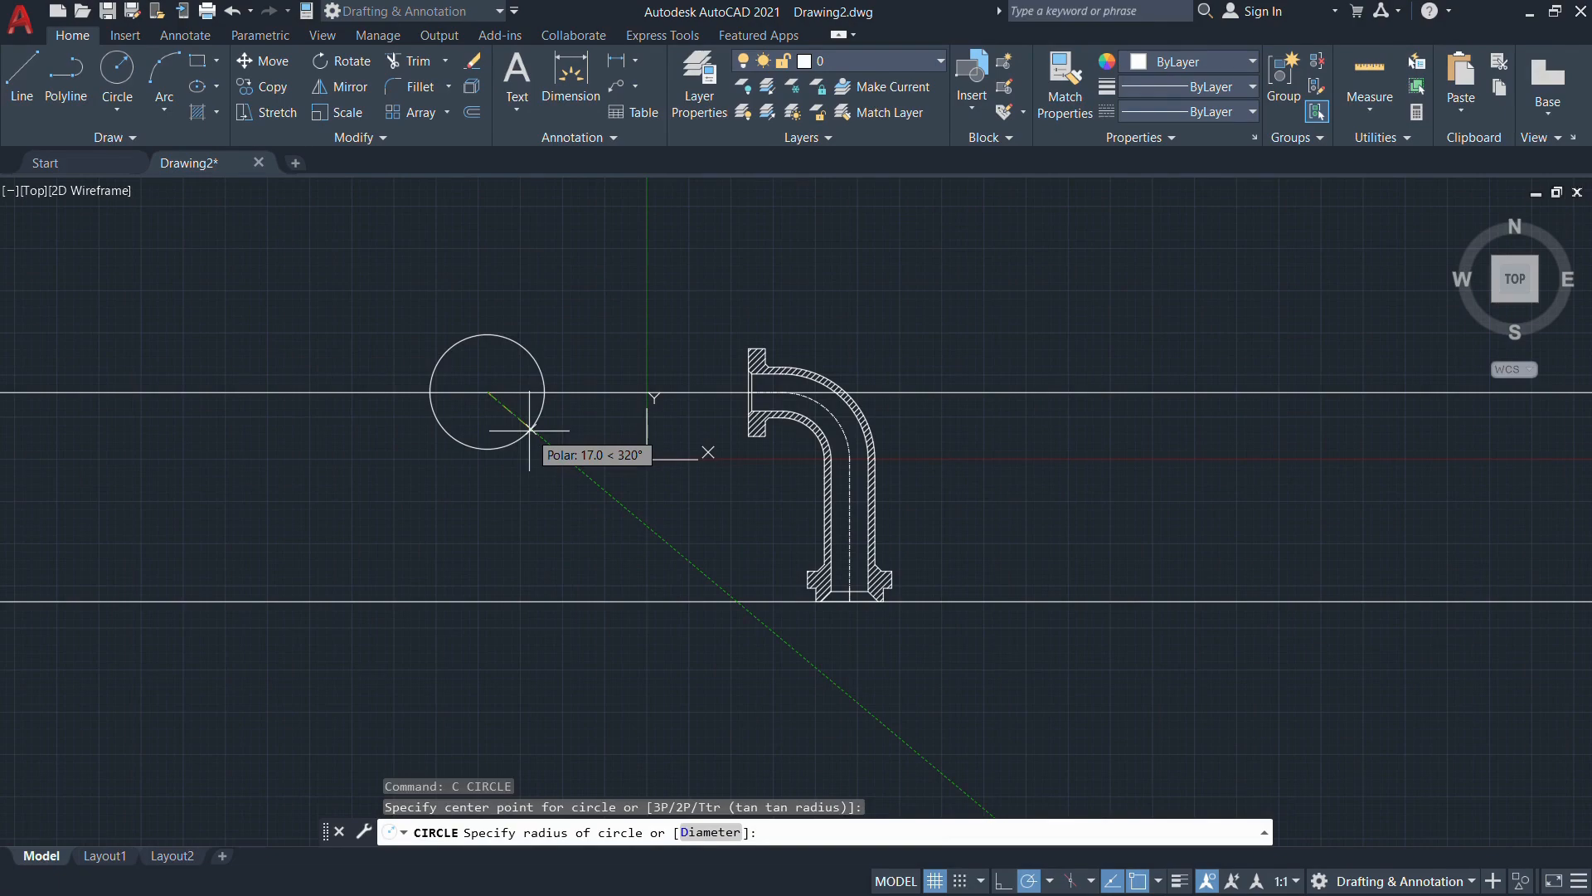
pyautogui.press('Return')
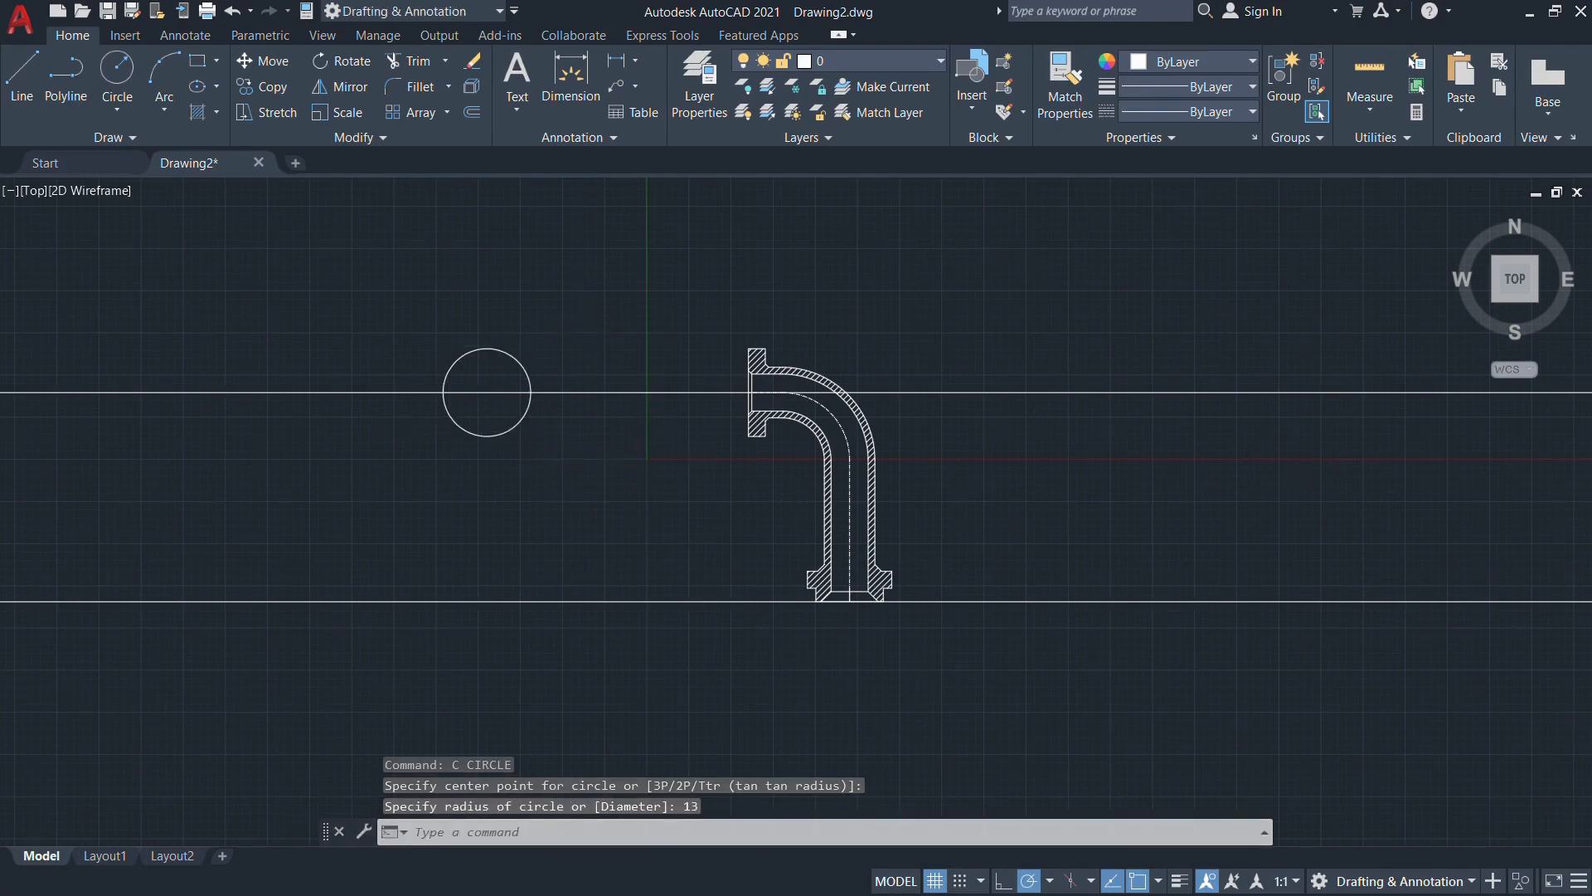
# Draw a line from the circle's center, 40 mm long at 0°, checking the hole spacing in the reference drawing
pyautogui.scroll(2, 580, 321)
pyautogui.write('L')
pyautogui.press('Return')
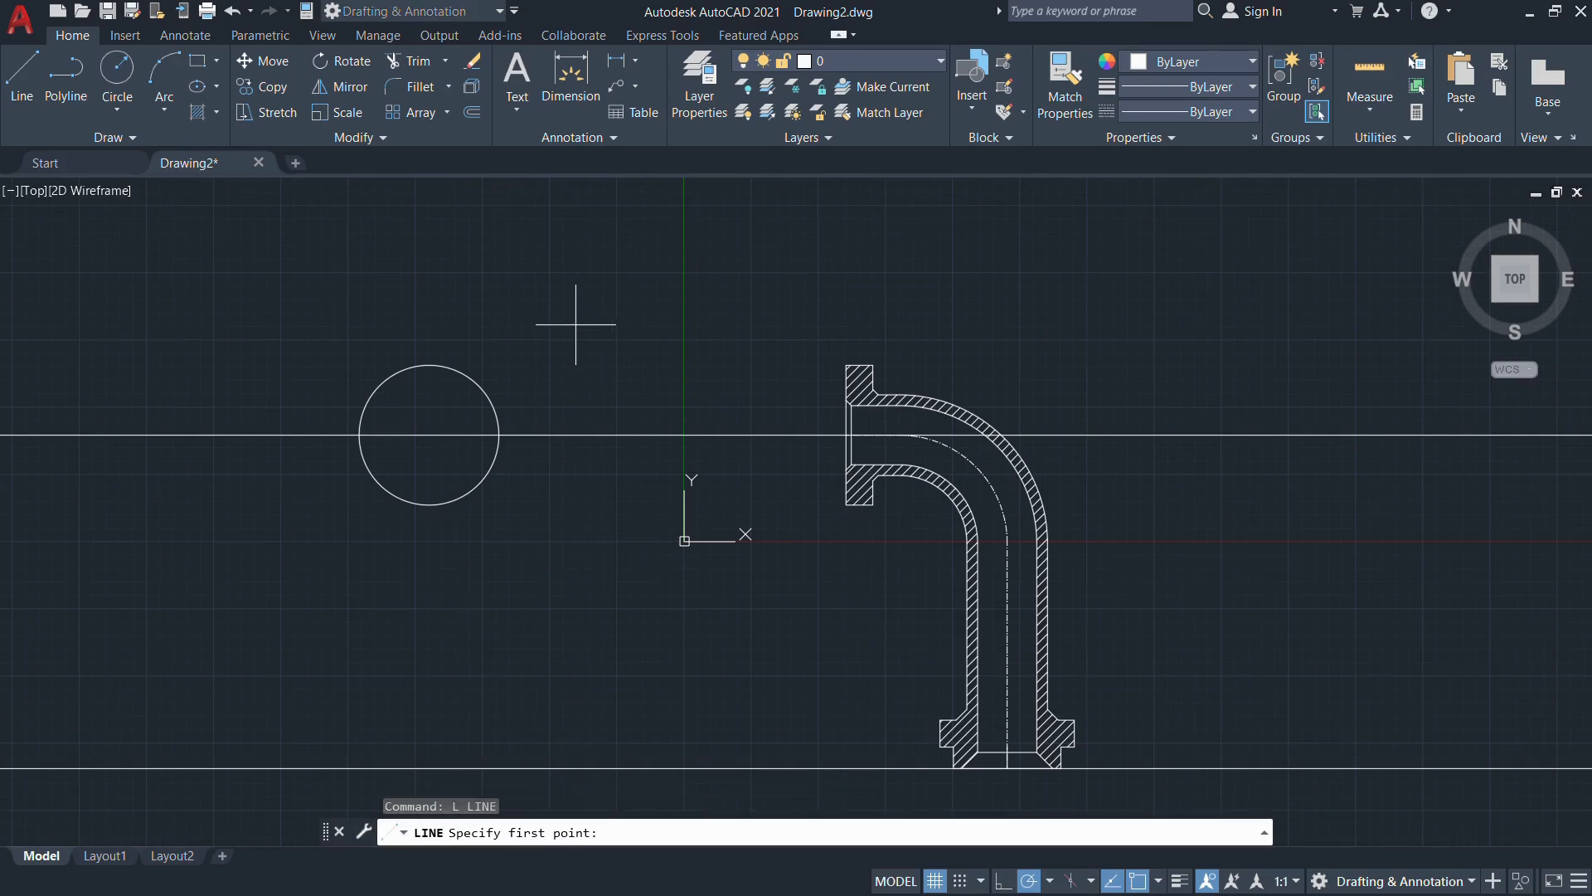
pyautogui.click(429, 434)
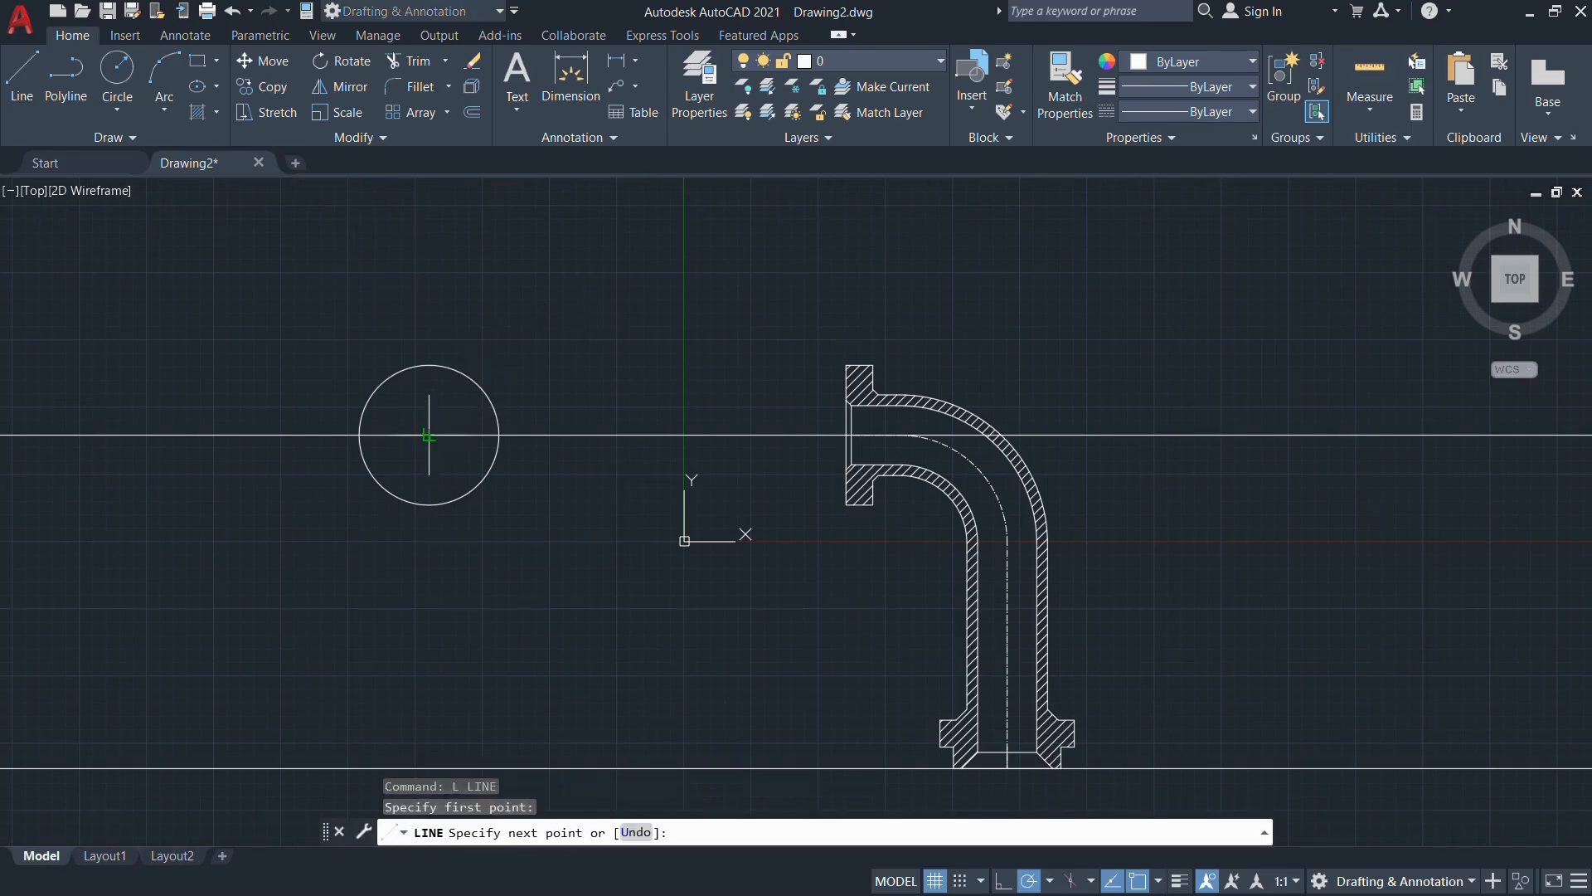
pyautogui.scroll(4, 638, 435)
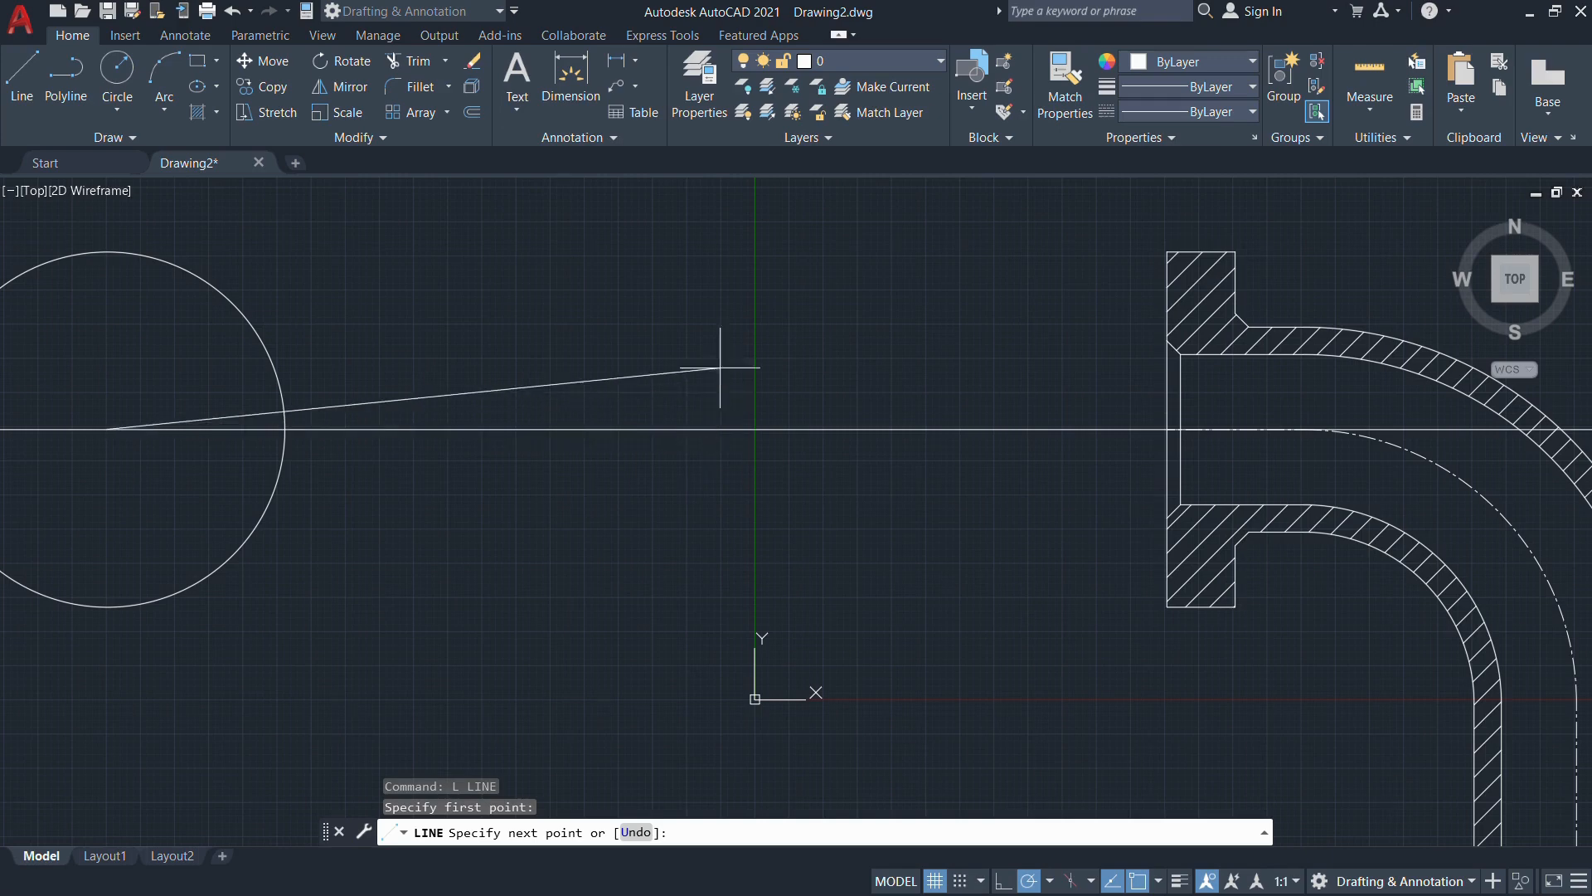
pyautogui.write('@')
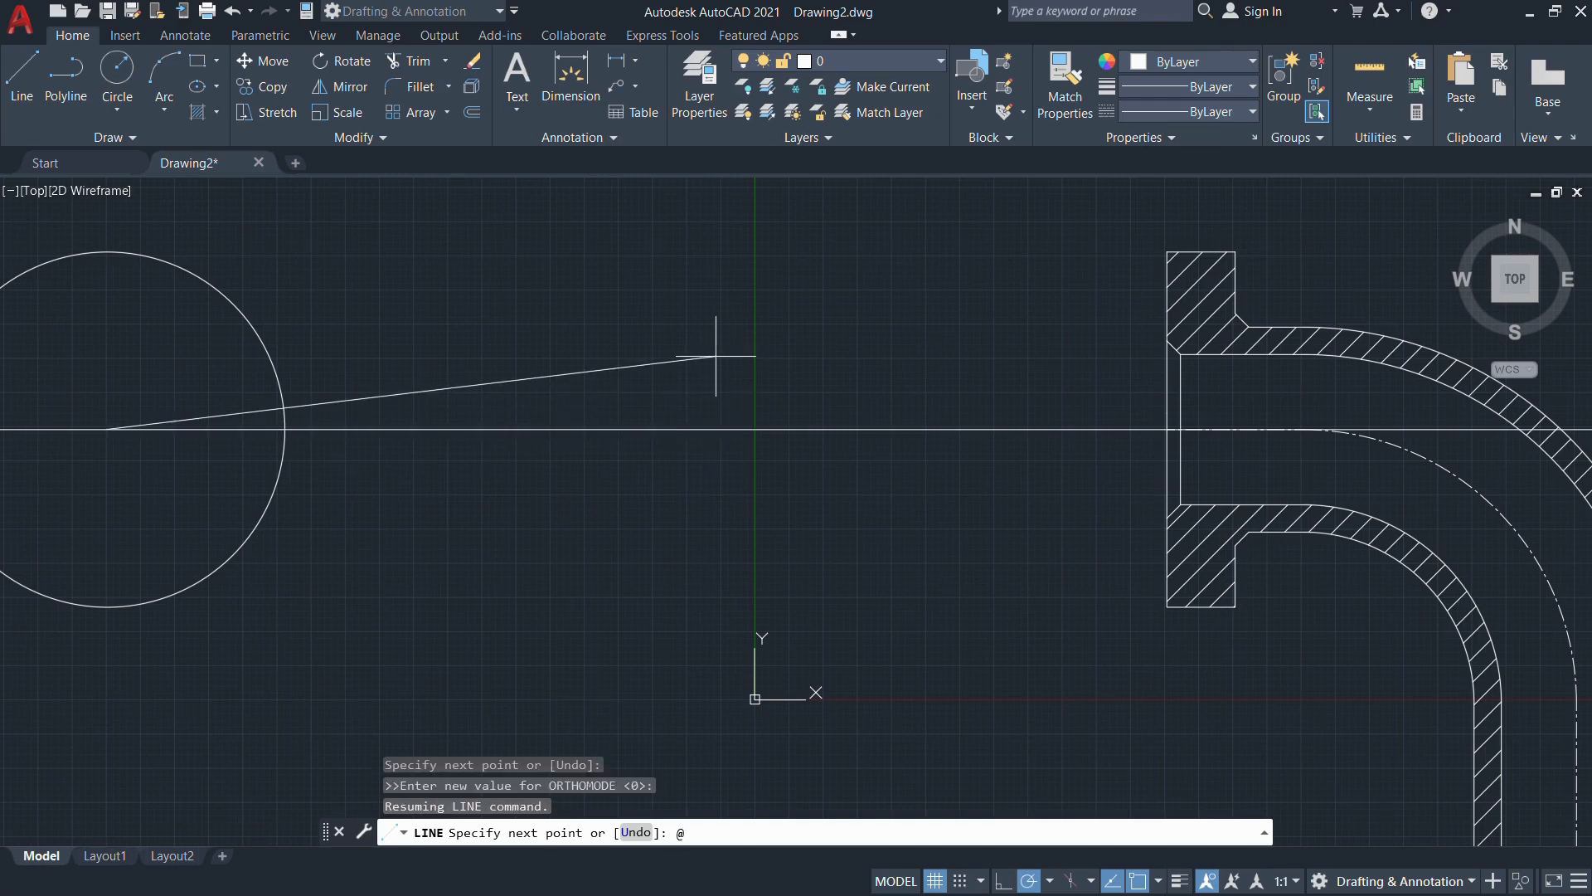
pyautogui.hotkey('alt', 'Tab')
pyautogui.click(718, 363)
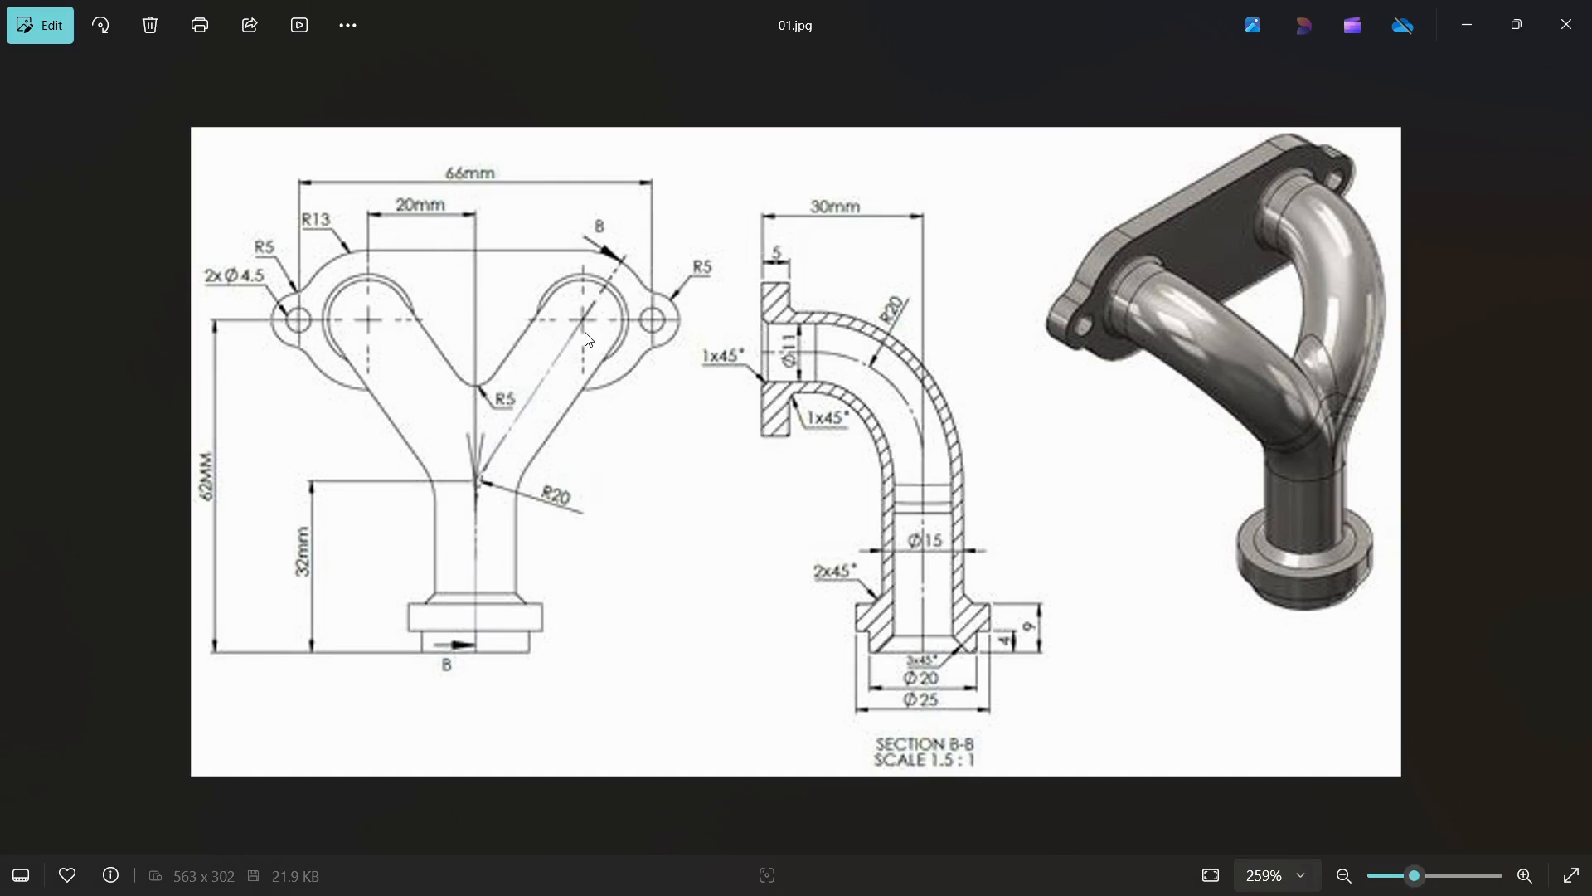
pyautogui.hotkey('alt', 'Tab')
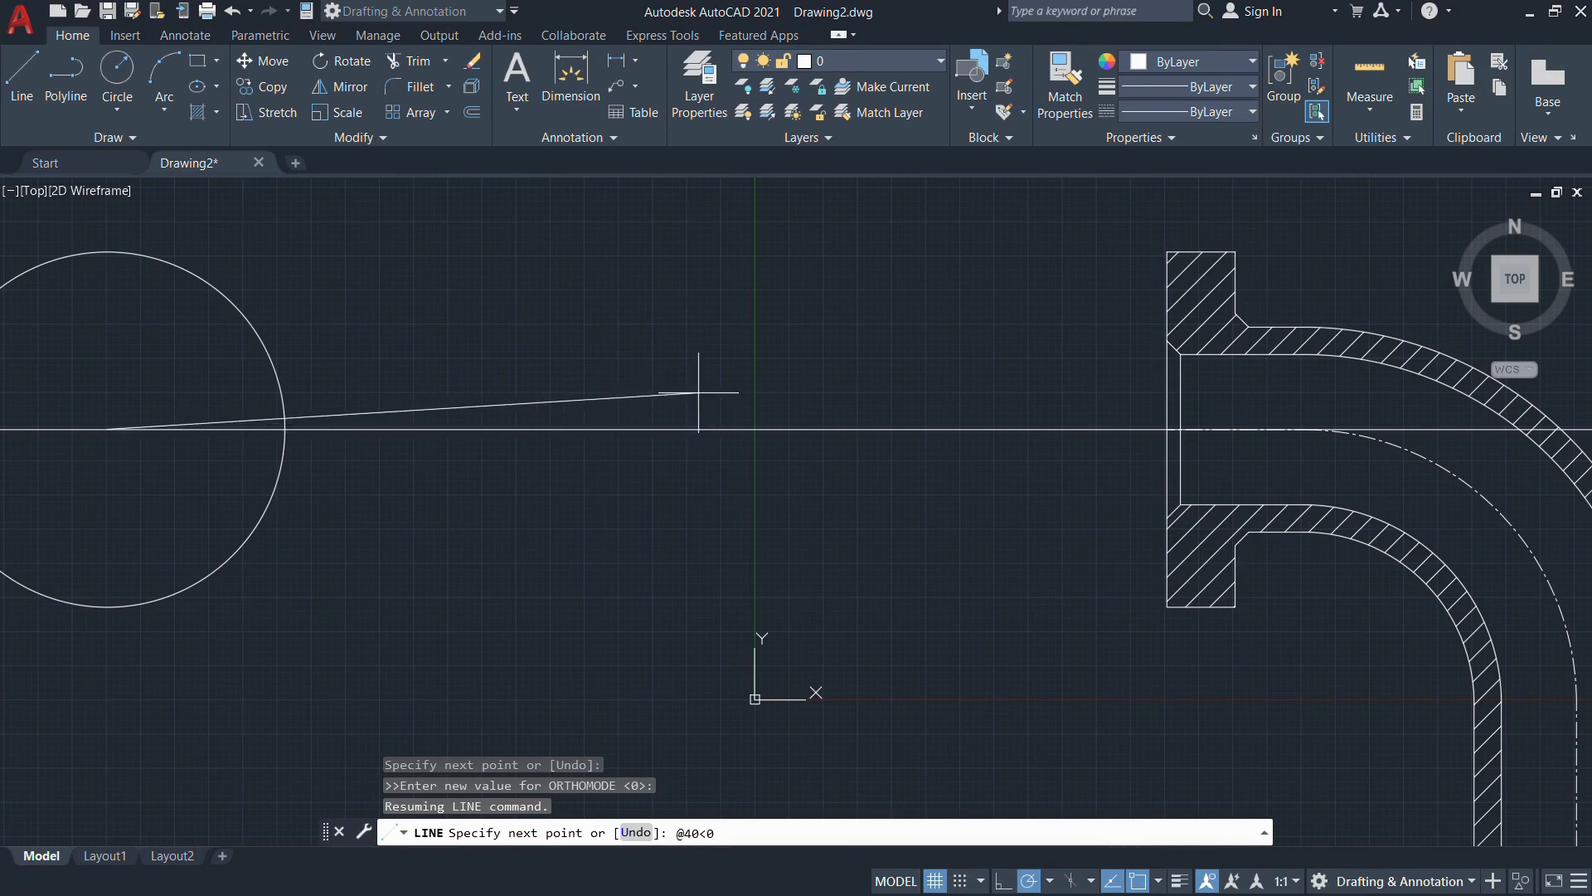
# Finish the horizontal line 40 mm long from the existing circle's center and draw a 13 mm radius circle at its end
pyautogui.press('Return')
pyautogui.press('Escape')
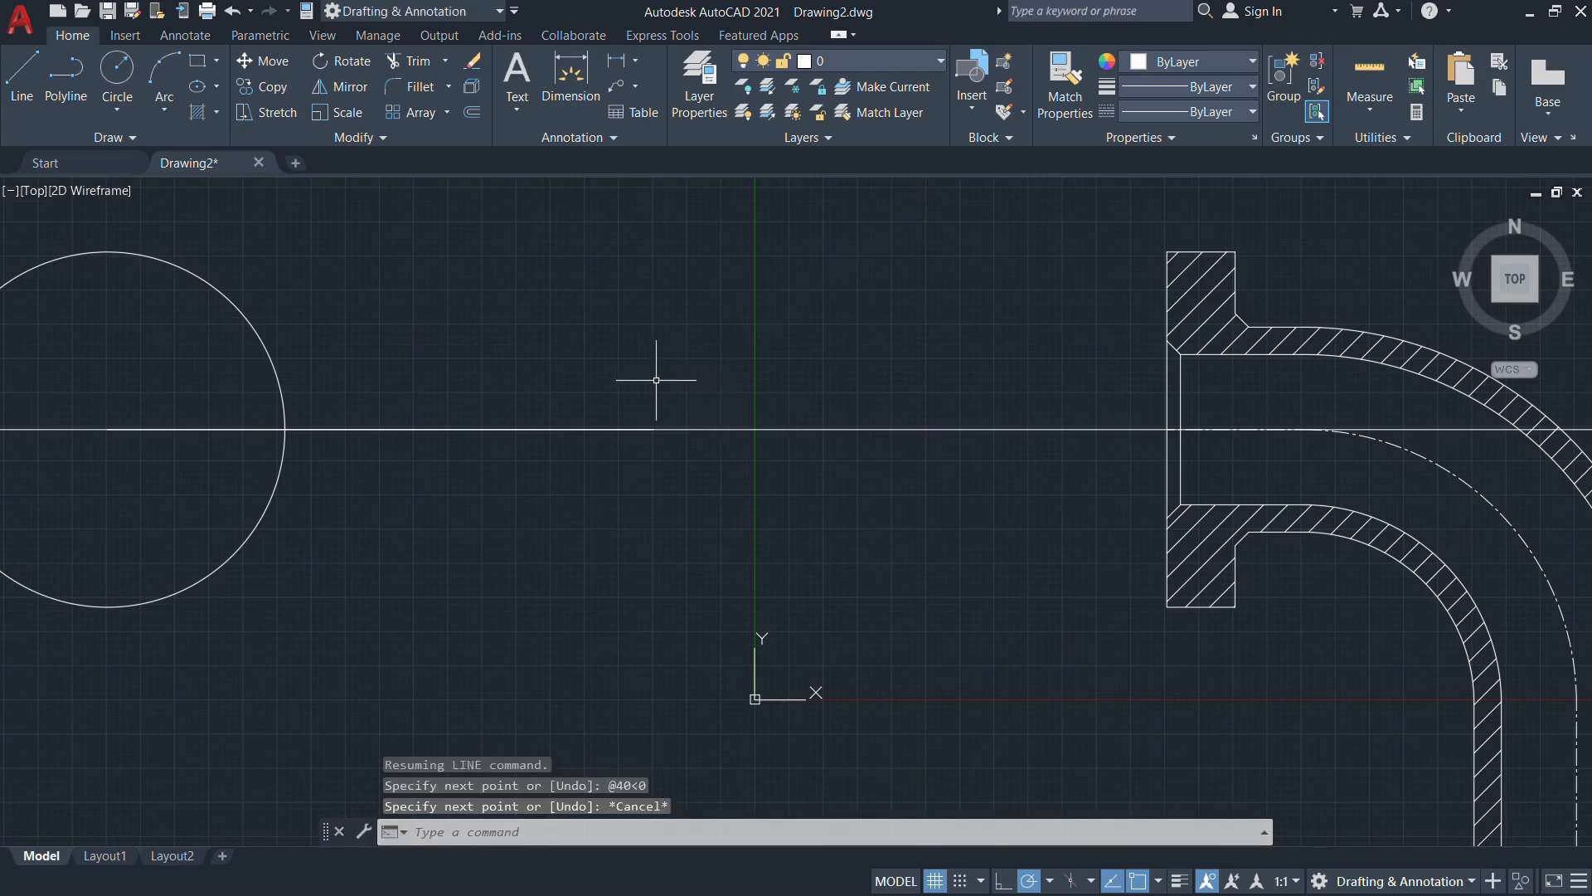
pyautogui.write('c')
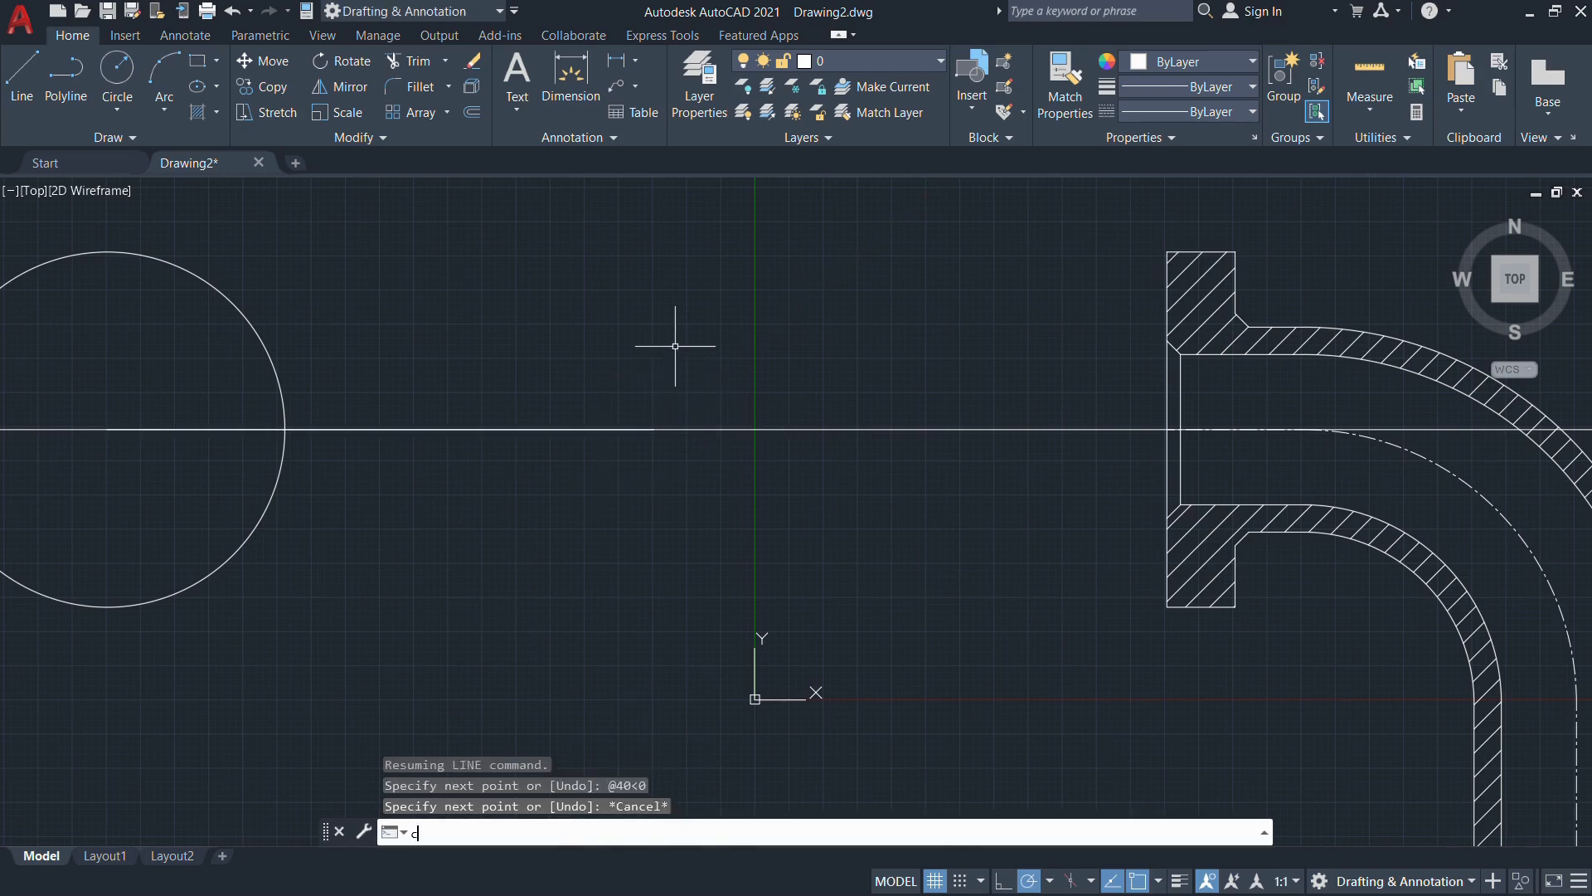
pyautogui.press('Return')
pyautogui.click(654, 429)
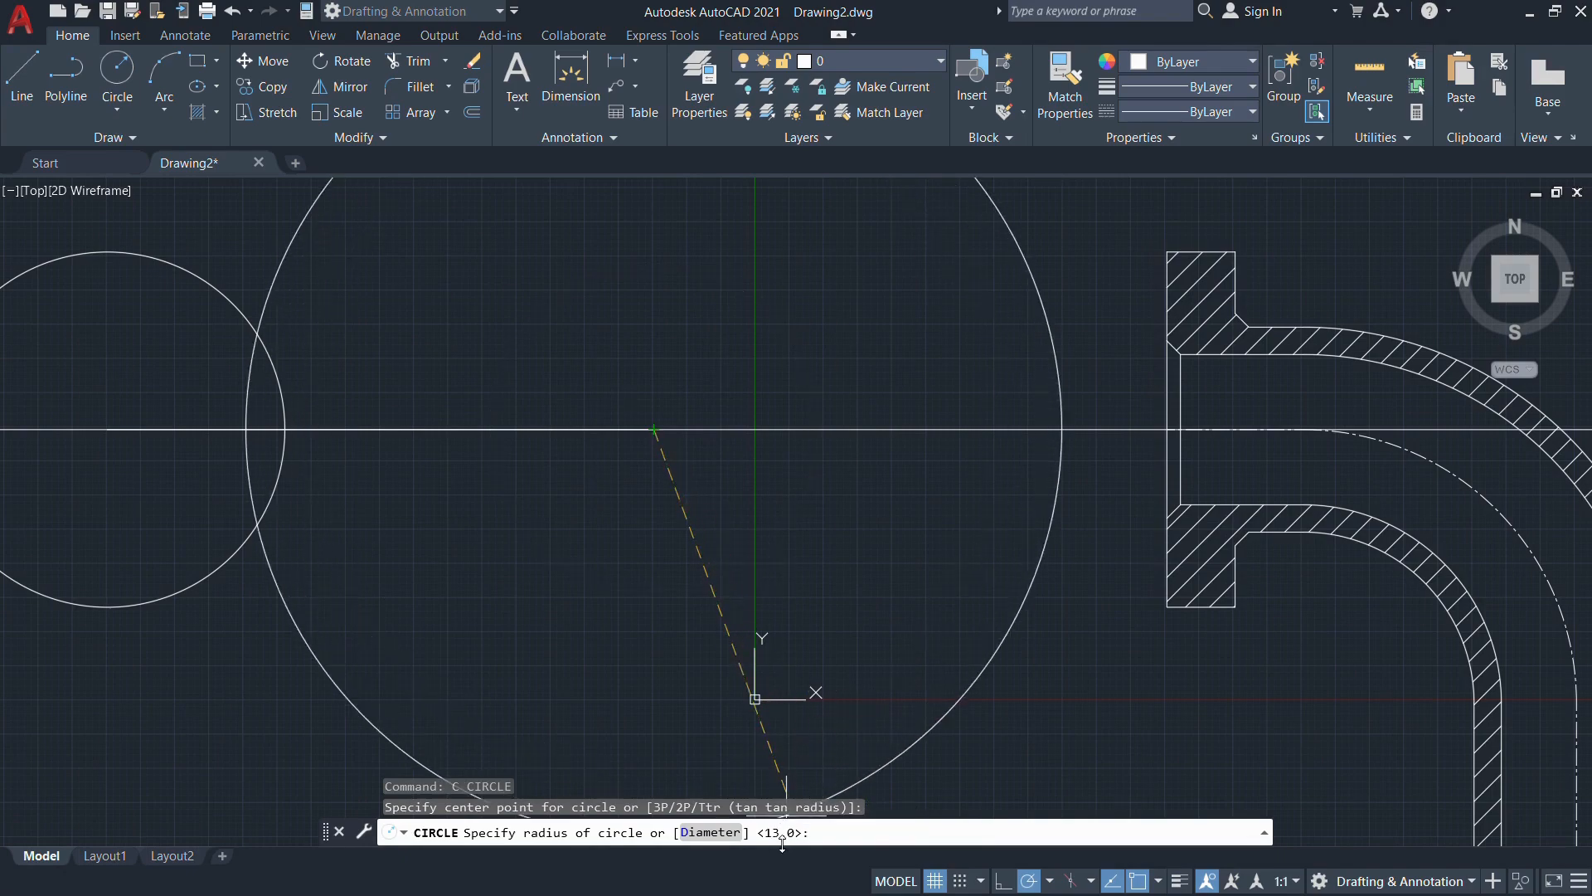
pyautogui.press('Return')
pyautogui.scroll(-4, 629, 611)
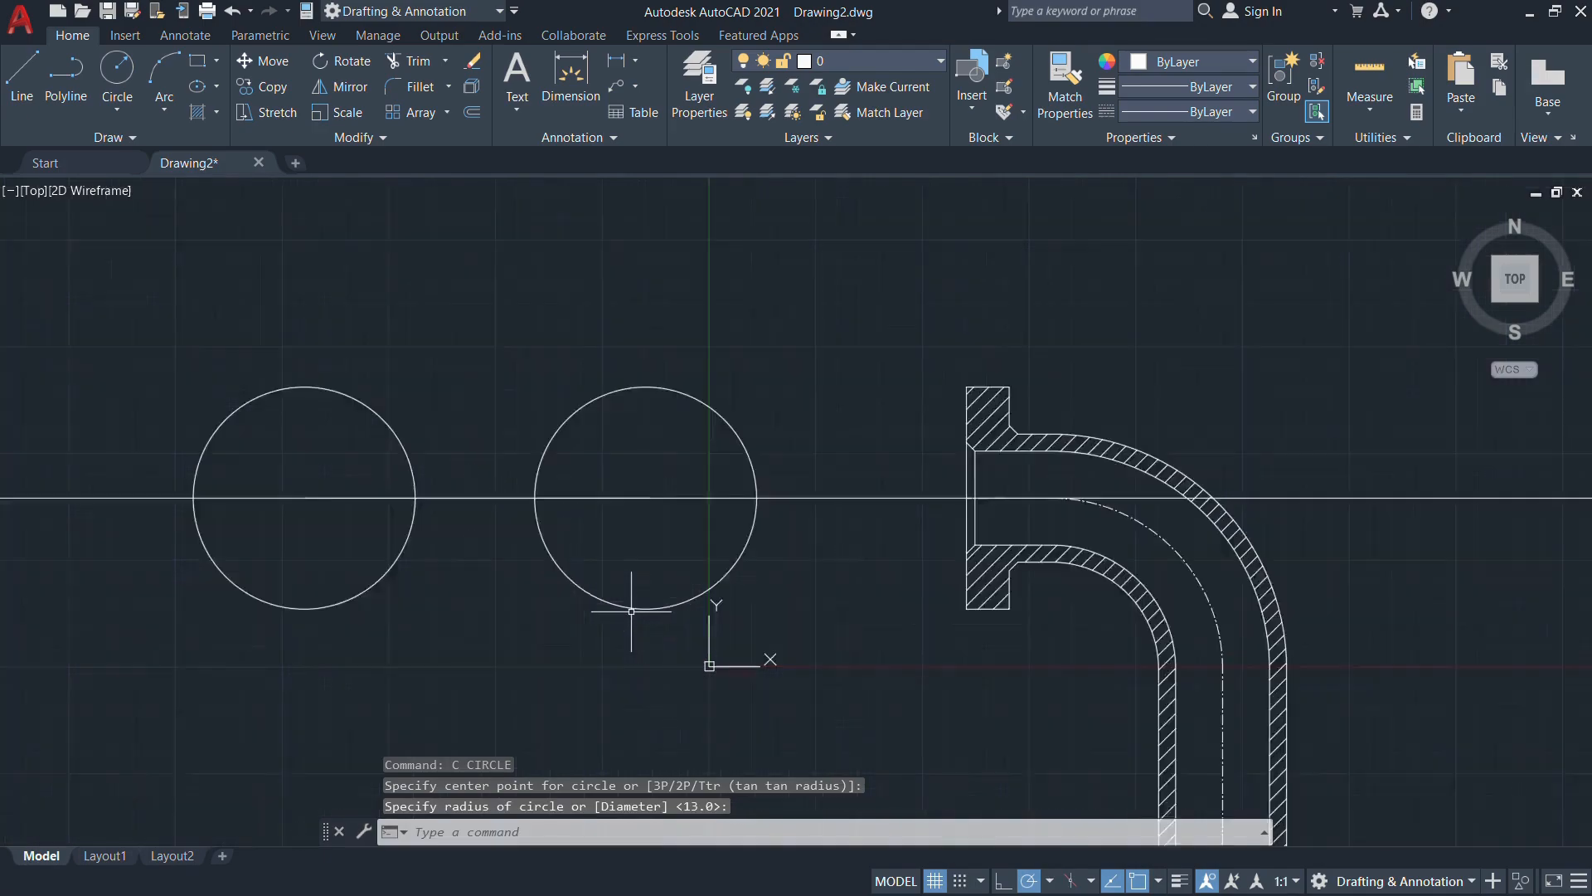
pyautogui.moveTo(629, 611)
pyautogui.mouseDown(button='middle')
pyautogui.moveTo(724, 344)
pyautogui.moveTo(720, 382)
pyautogui.mouseUp(button='middle')
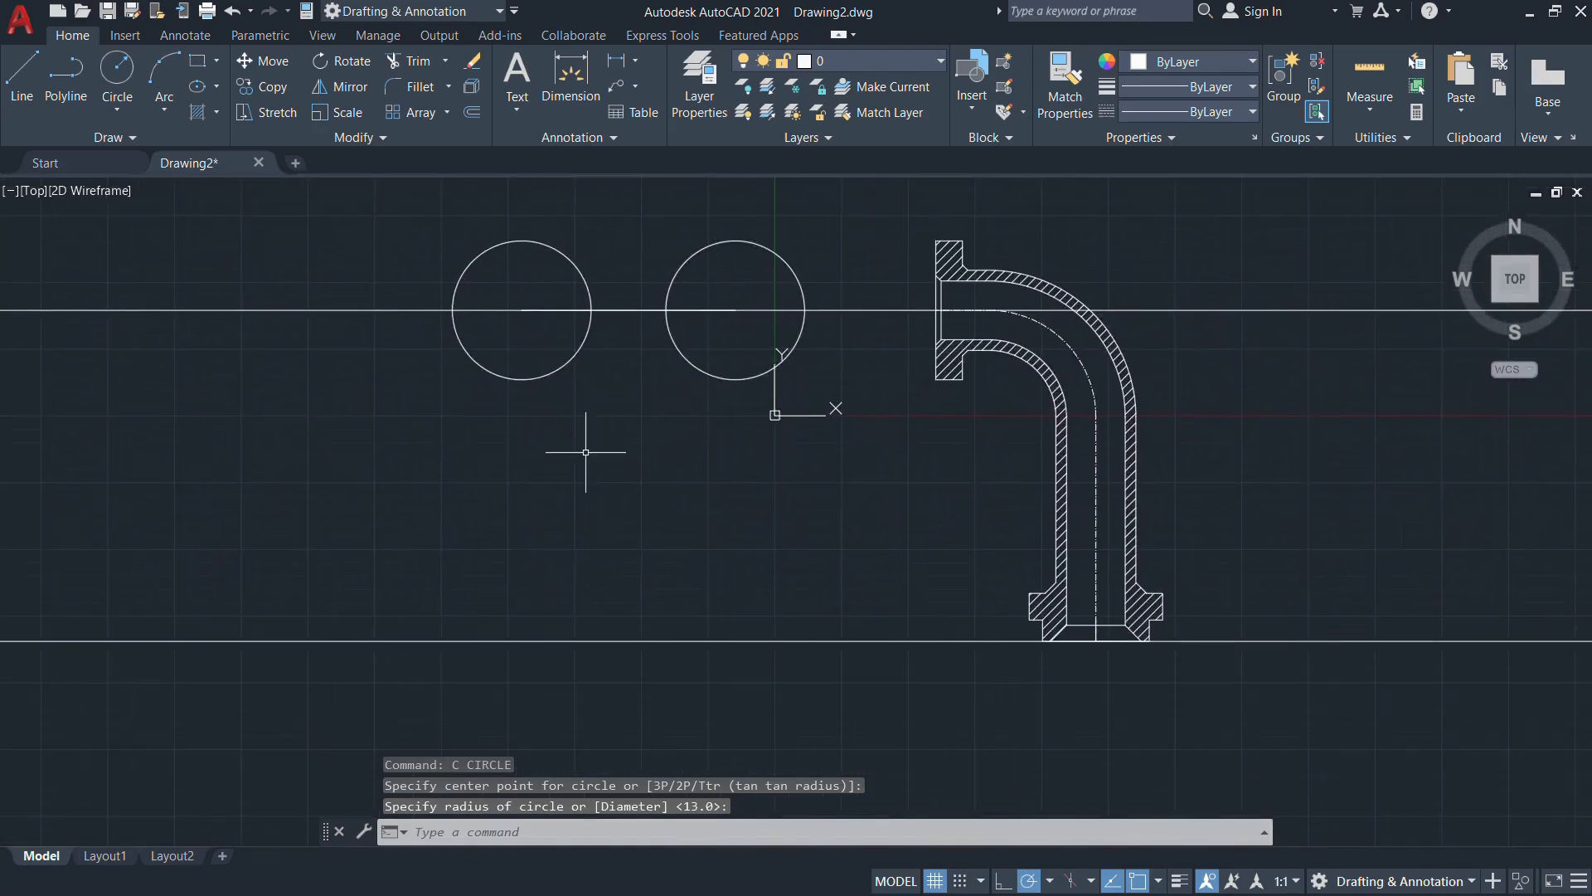
# Draw a vertical helper line from the midpoint between the two circles down past the lower horizontal construction line
pyautogui.write('l')
pyautogui.press('Return')
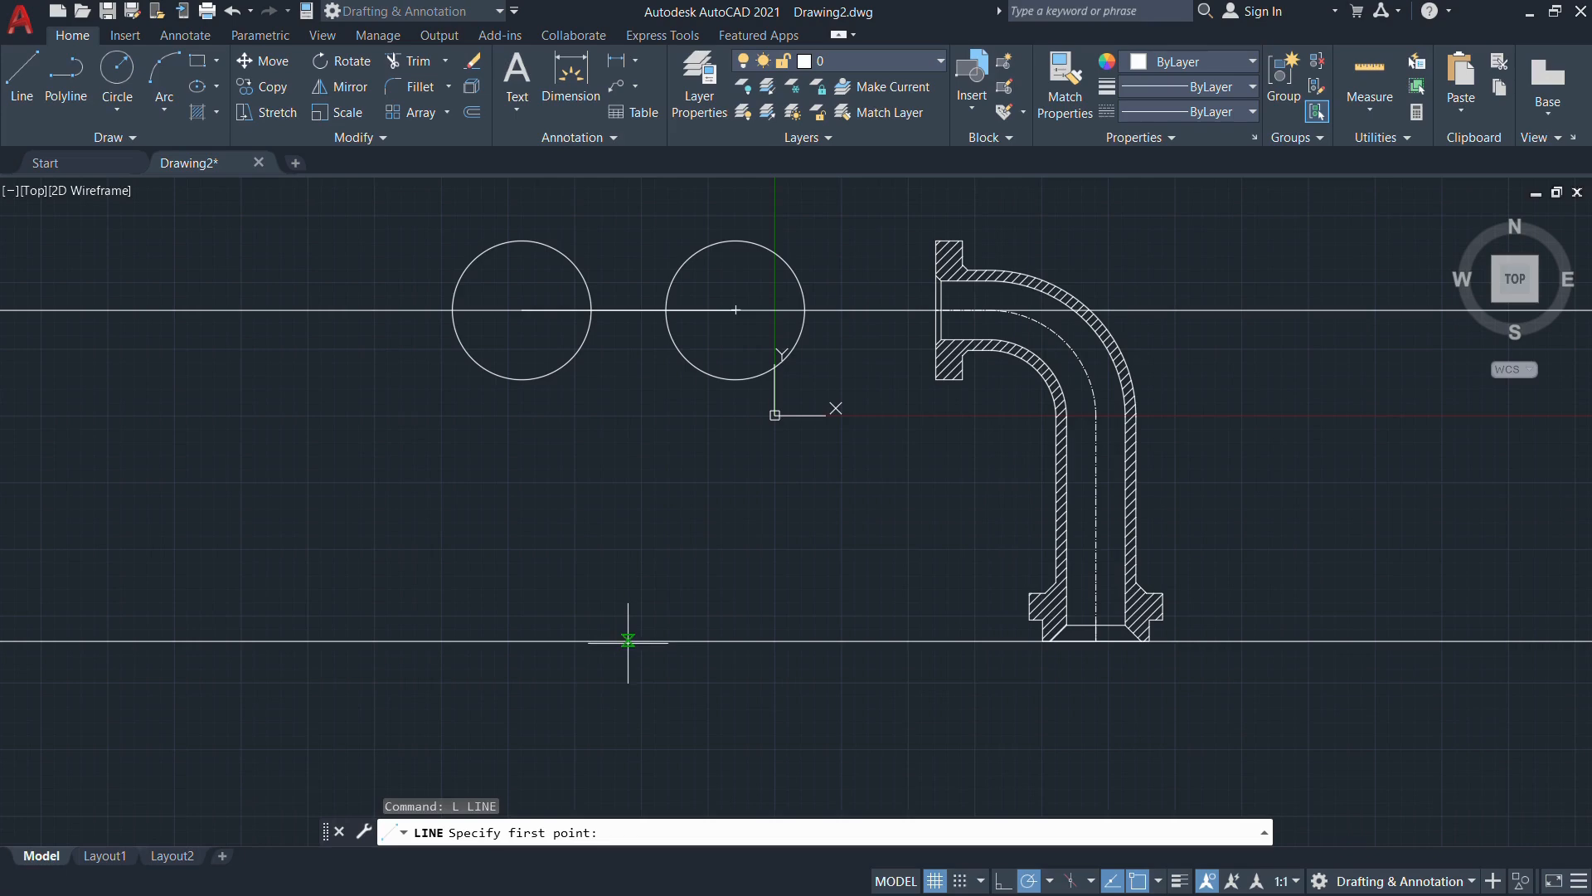
pyautogui.click(629, 310)
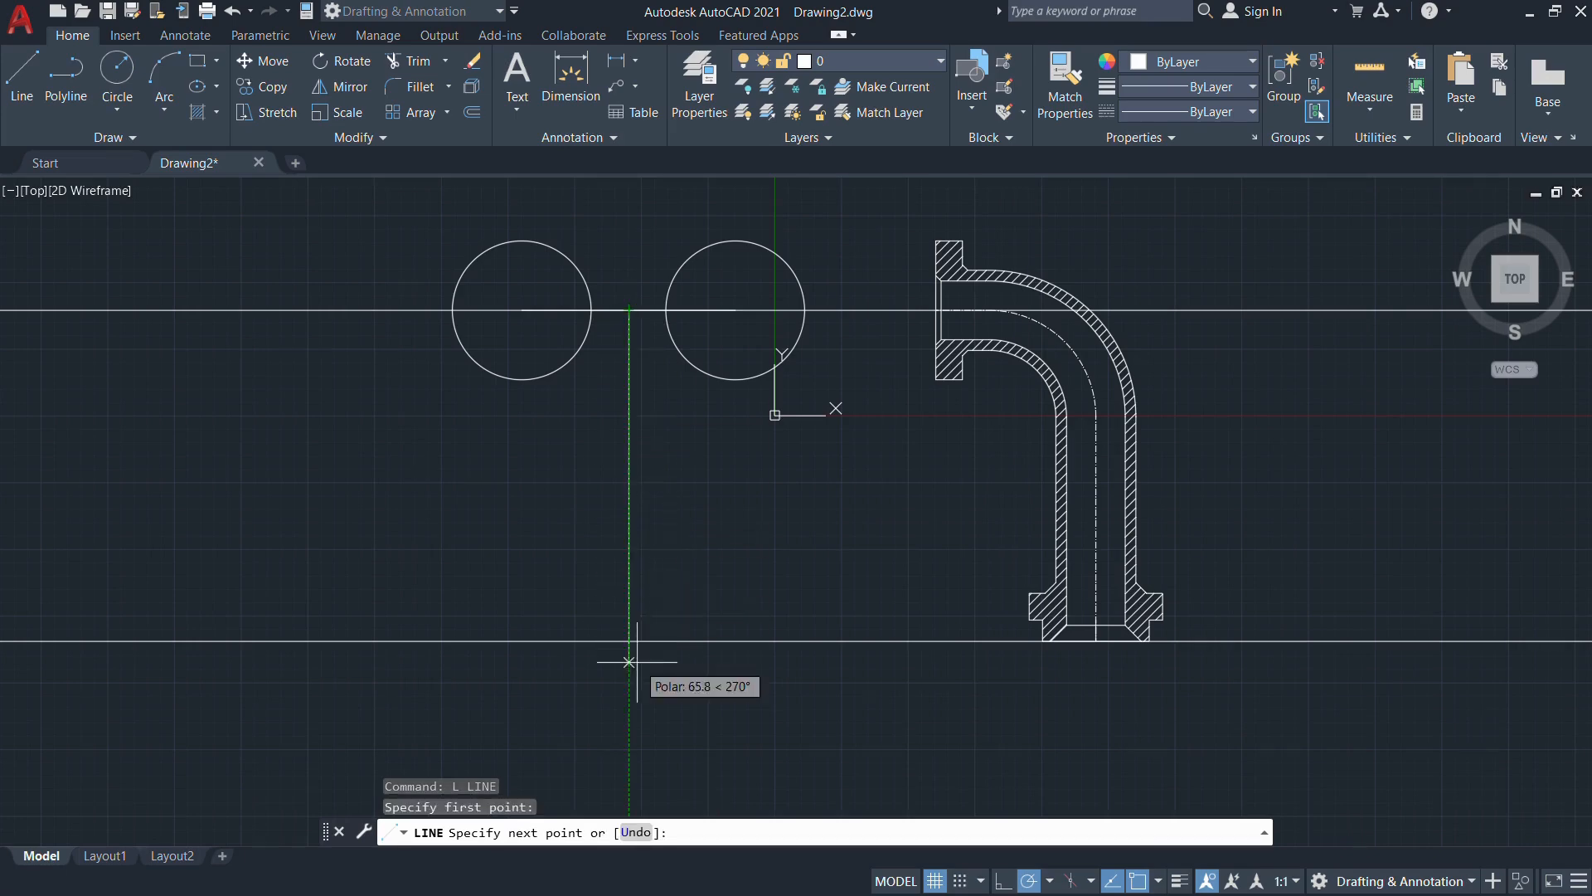
pyautogui.click(629, 690)
pyautogui.press('Escape')
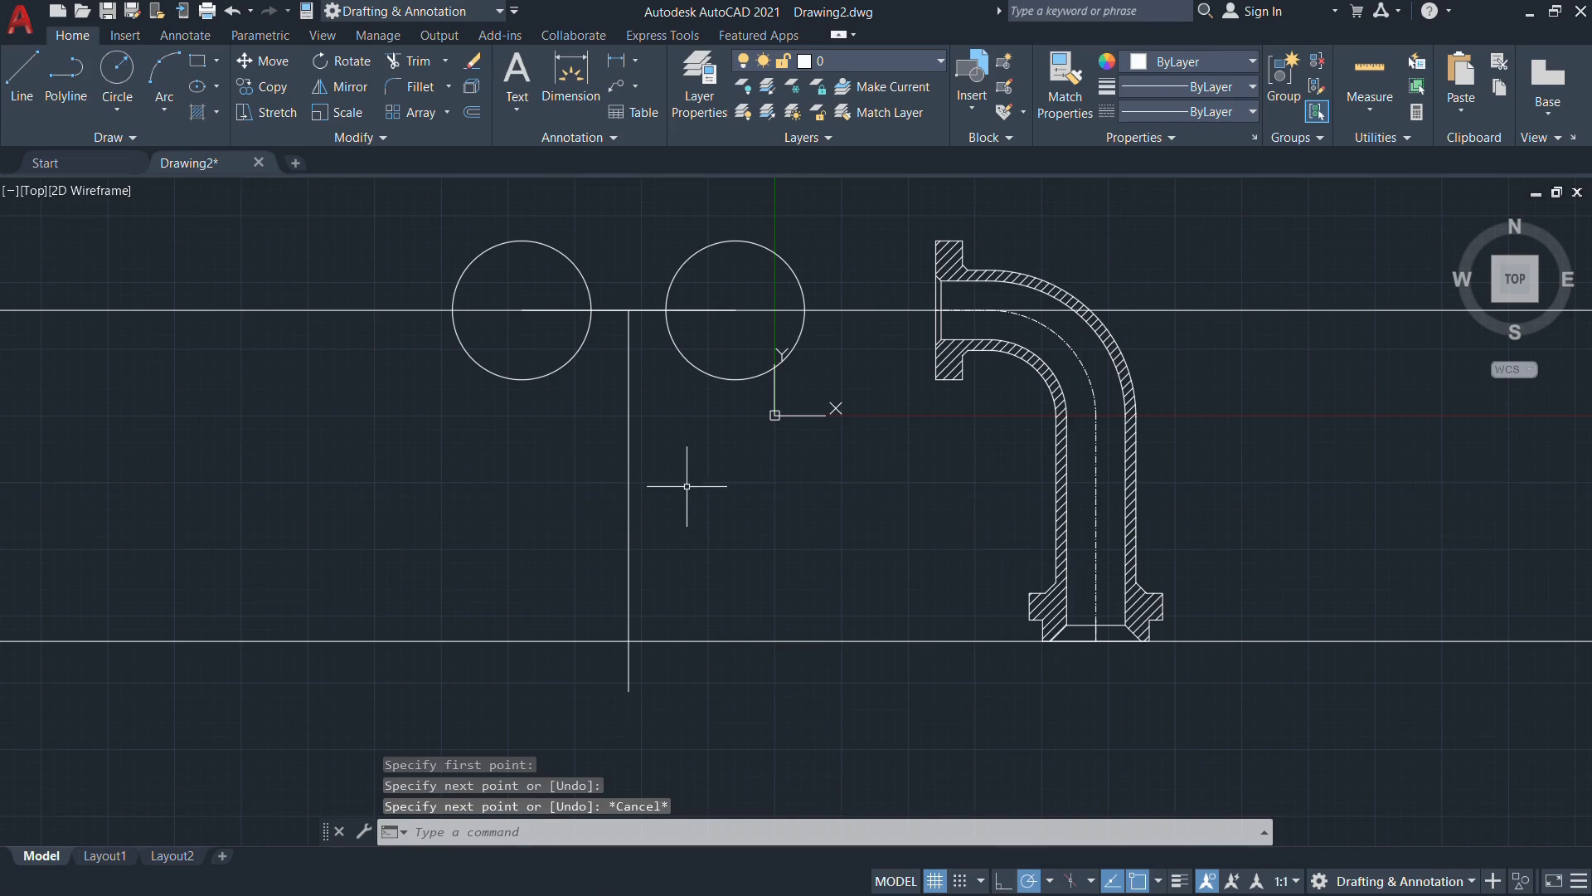
# From the helper line's intersection with the lower construction line, draw a 32 mm vertical line upward, continuing to the left circle's center
pyautogui.write('L')
pyautogui.press('Return')
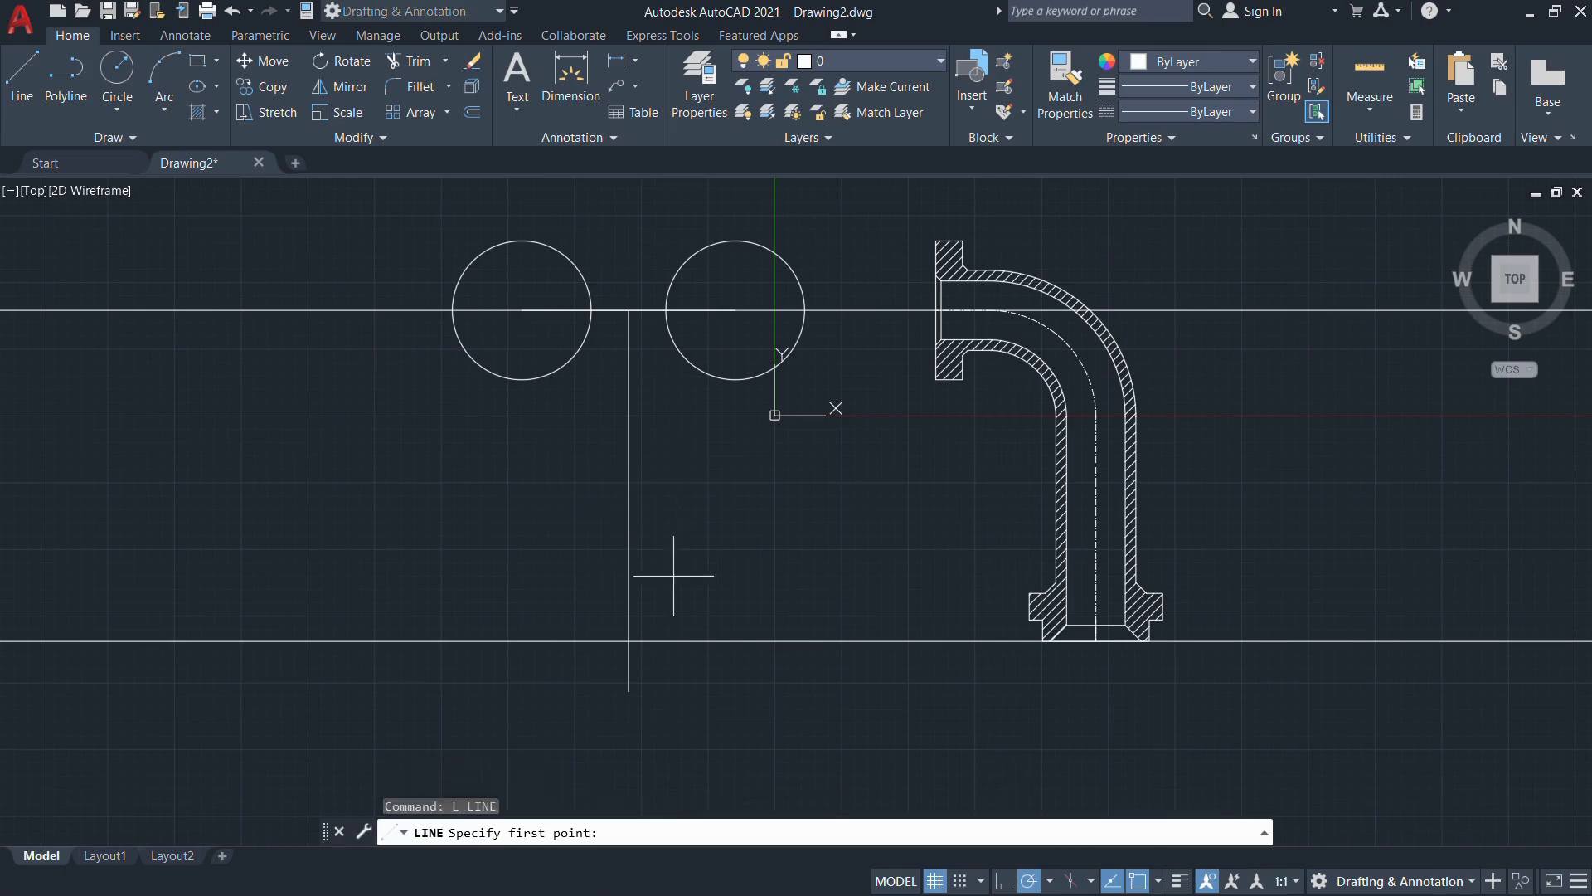
pyautogui.click(628, 640)
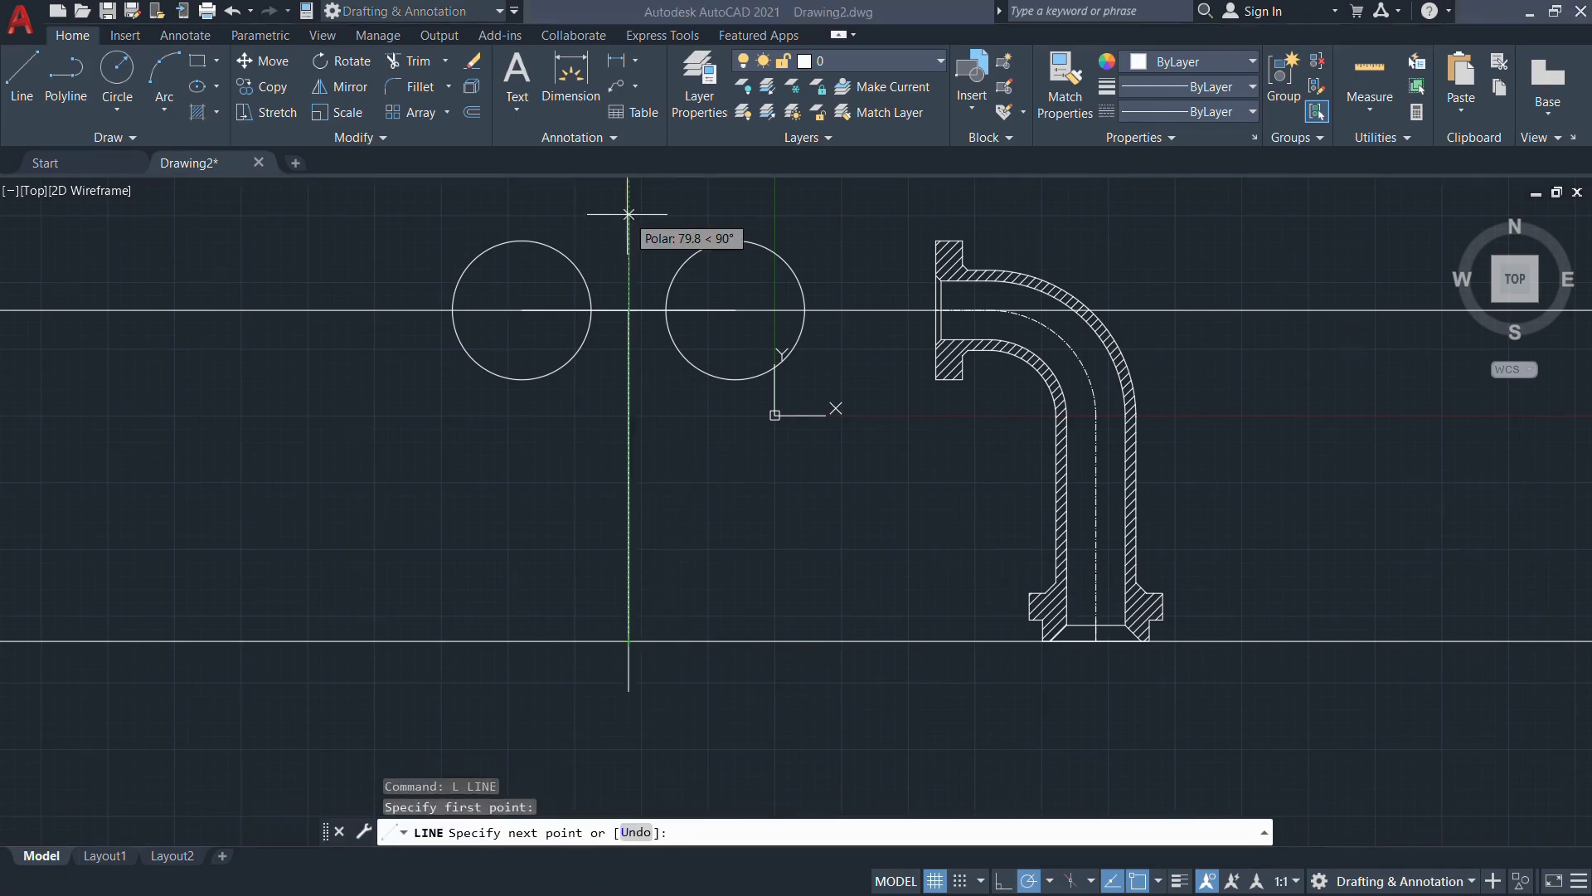
pyautogui.hotkey('alt', 'Tab')
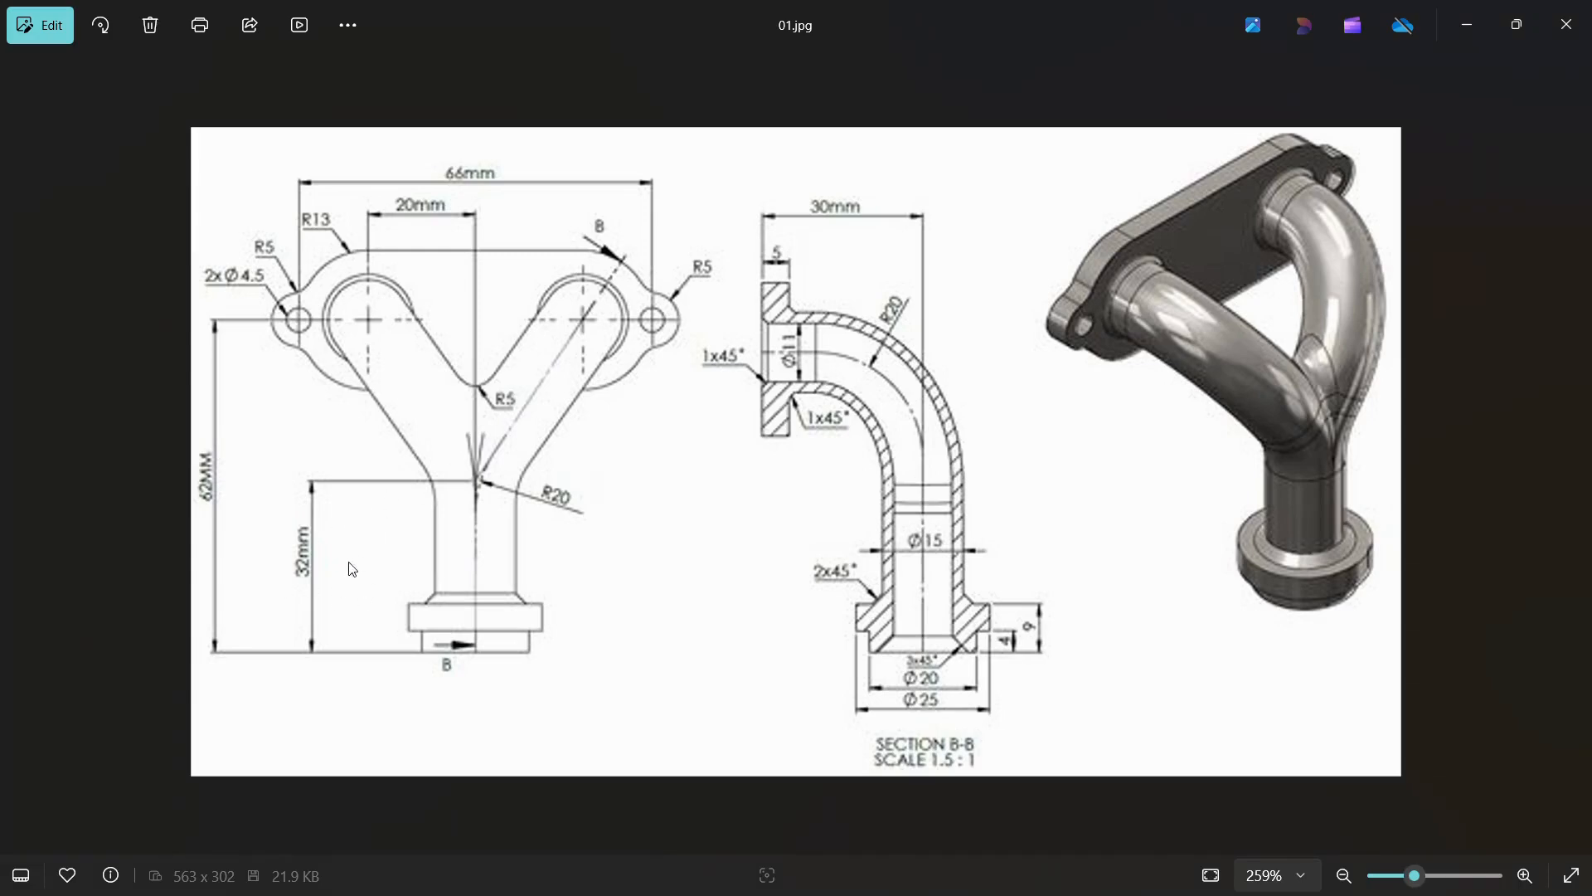
pyautogui.hotkey('alt', 'Tab')
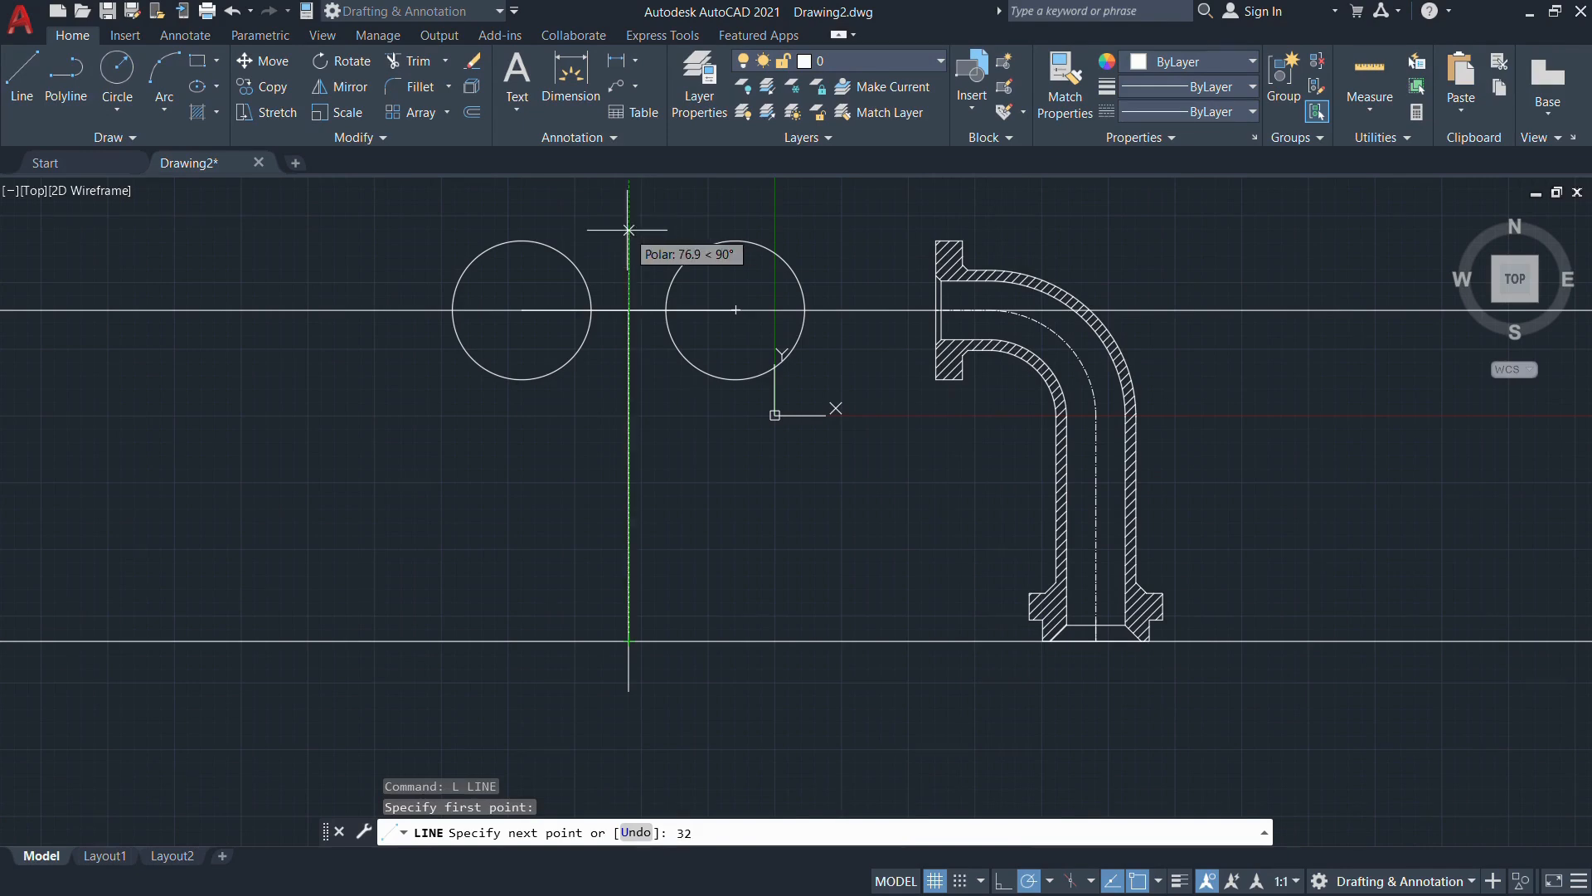
pyautogui.press('Return')
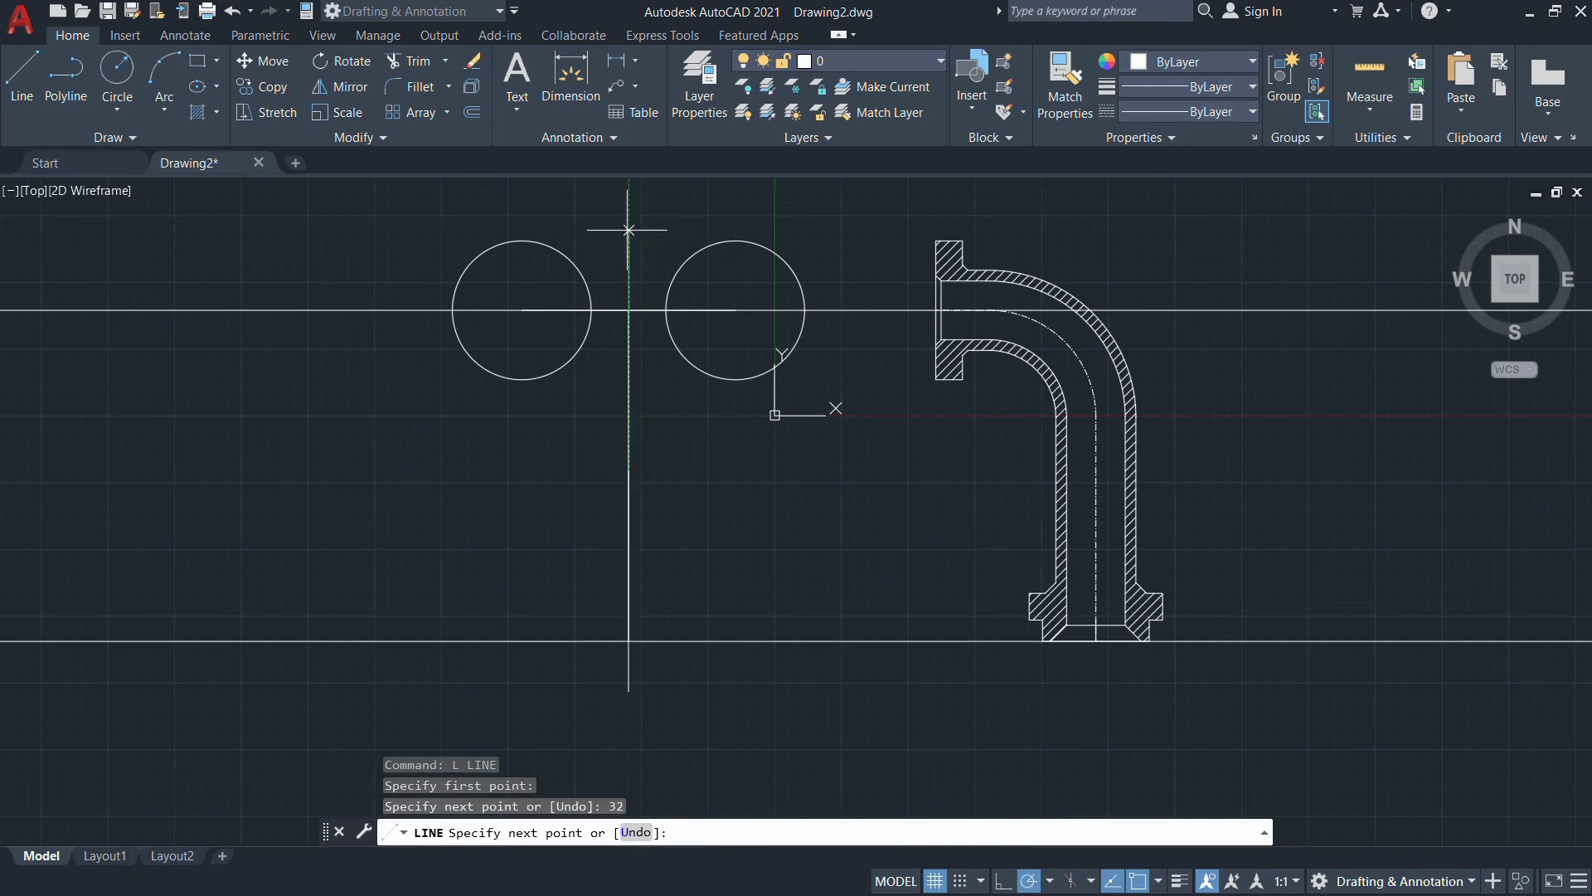
pyautogui.click(521, 310)
pyautogui.press('Escape')
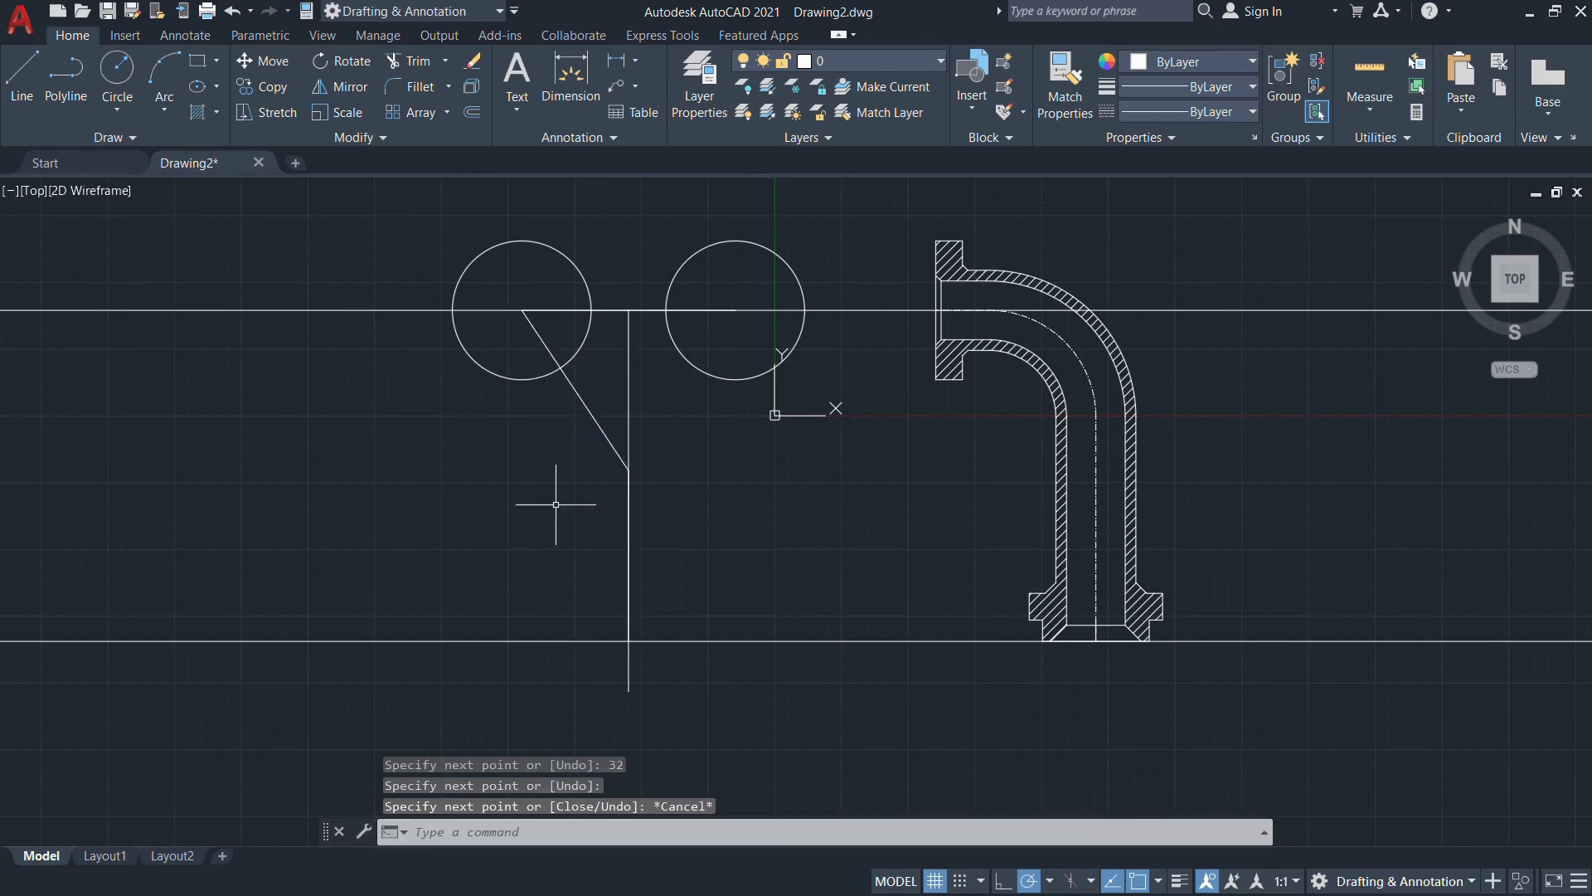
# Delete the vertical helper line and draw a line from the top of the 32 mm stem to the right circle's center
pyautogui.click(628, 404)
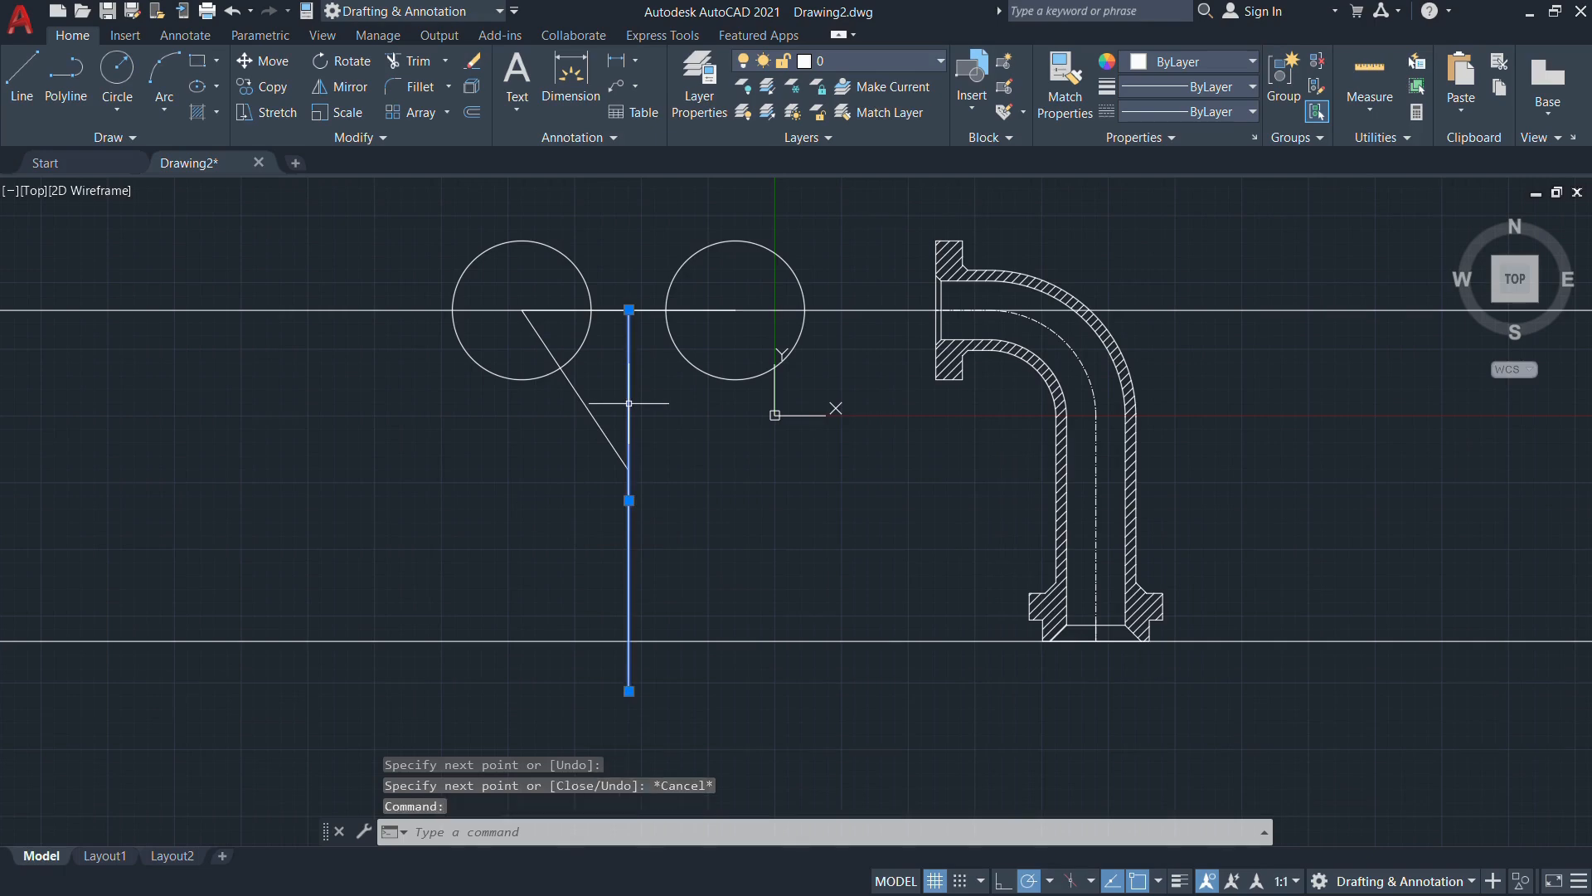
pyautogui.press('Delete')
pyautogui.write('l')
pyautogui.press('Return')
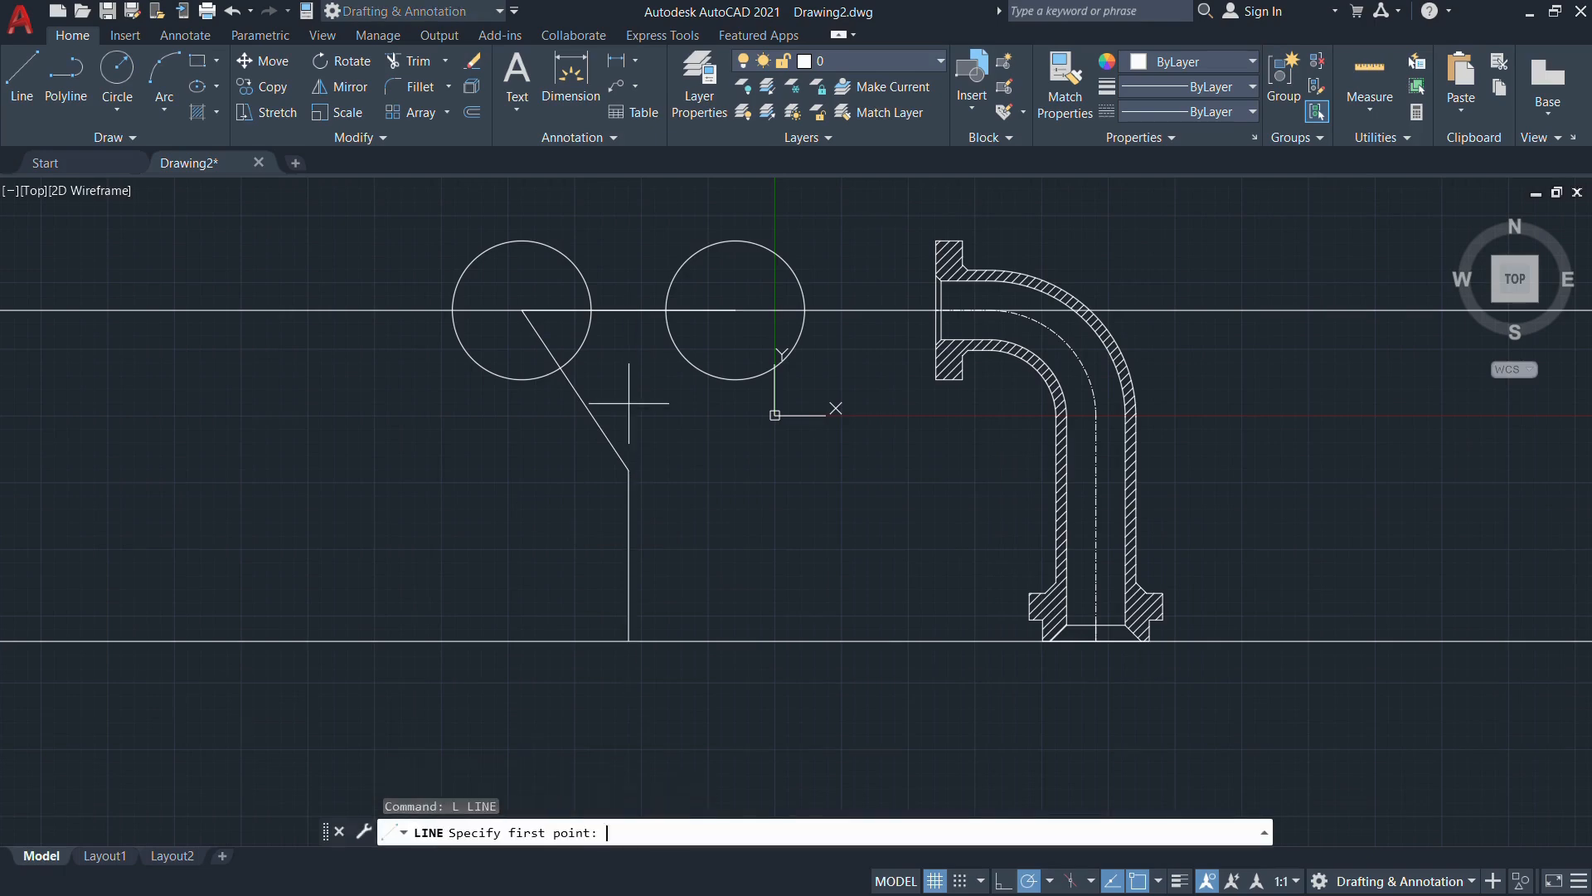
pyautogui.click(630, 469)
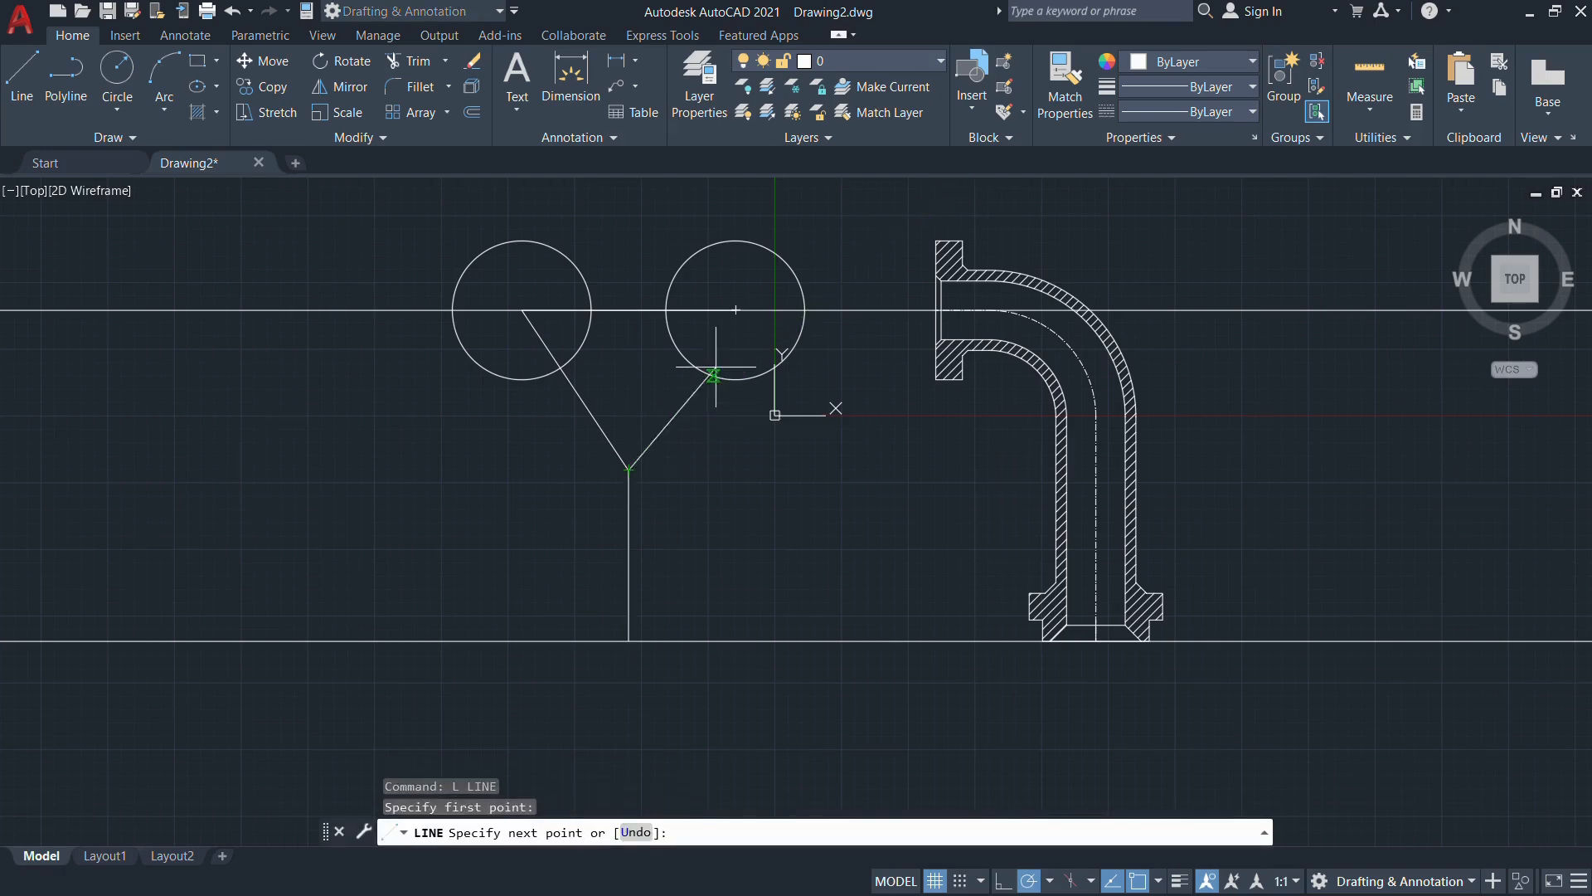
pyautogui.click(737, 310)
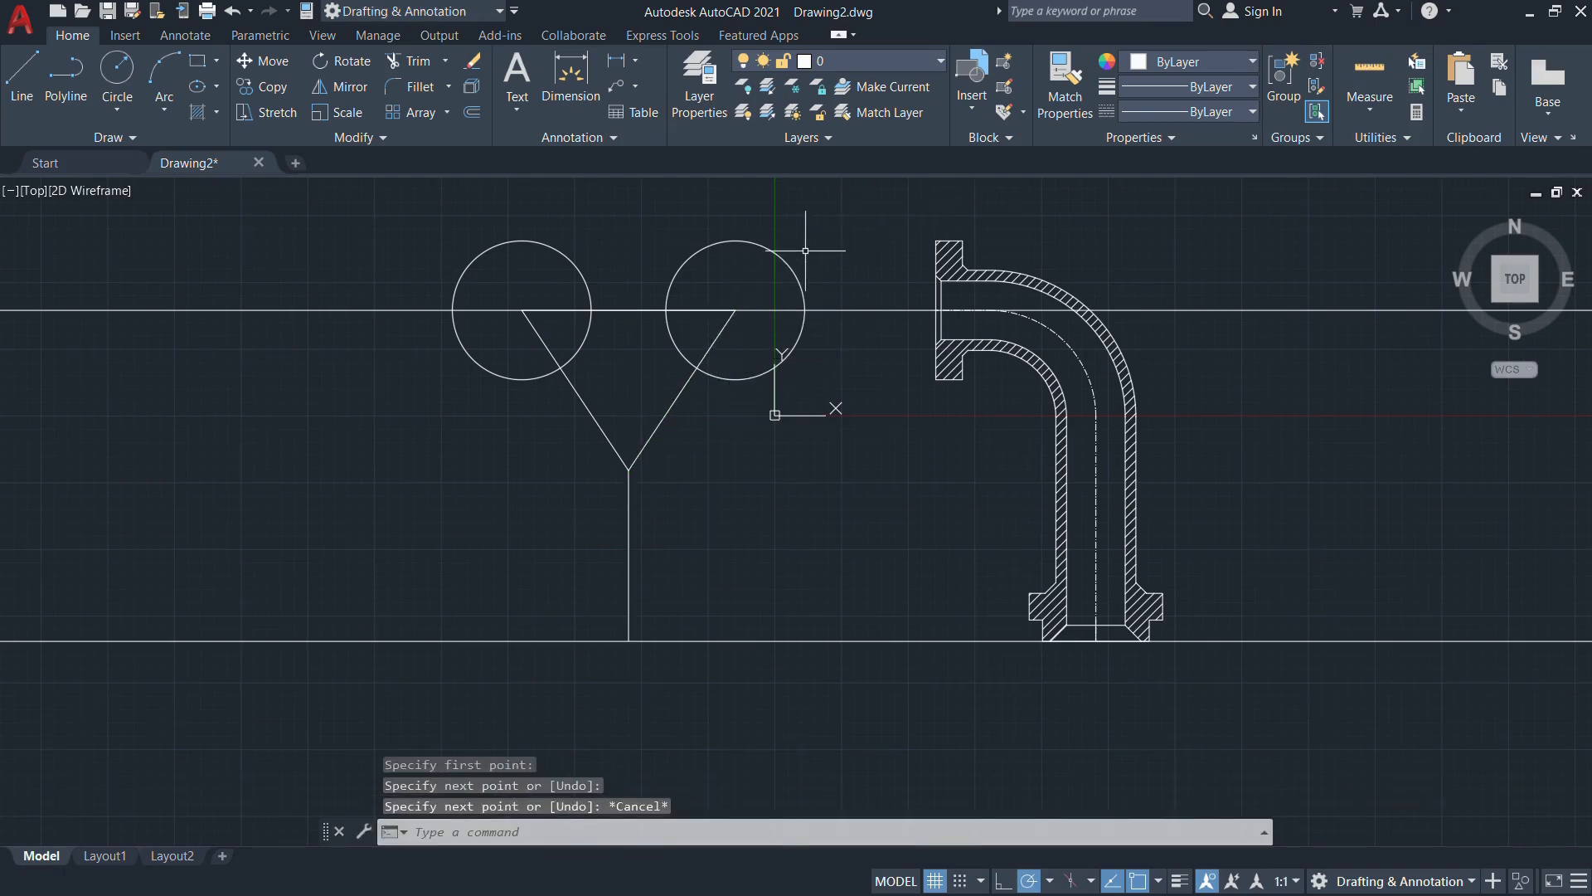
# Check the pipe diameter in the reference image 01.jpg and draw a 15 mm diameter circle at the left circle's center in AutoCAD
pyautogui.hotkey('alt', 'Tab')
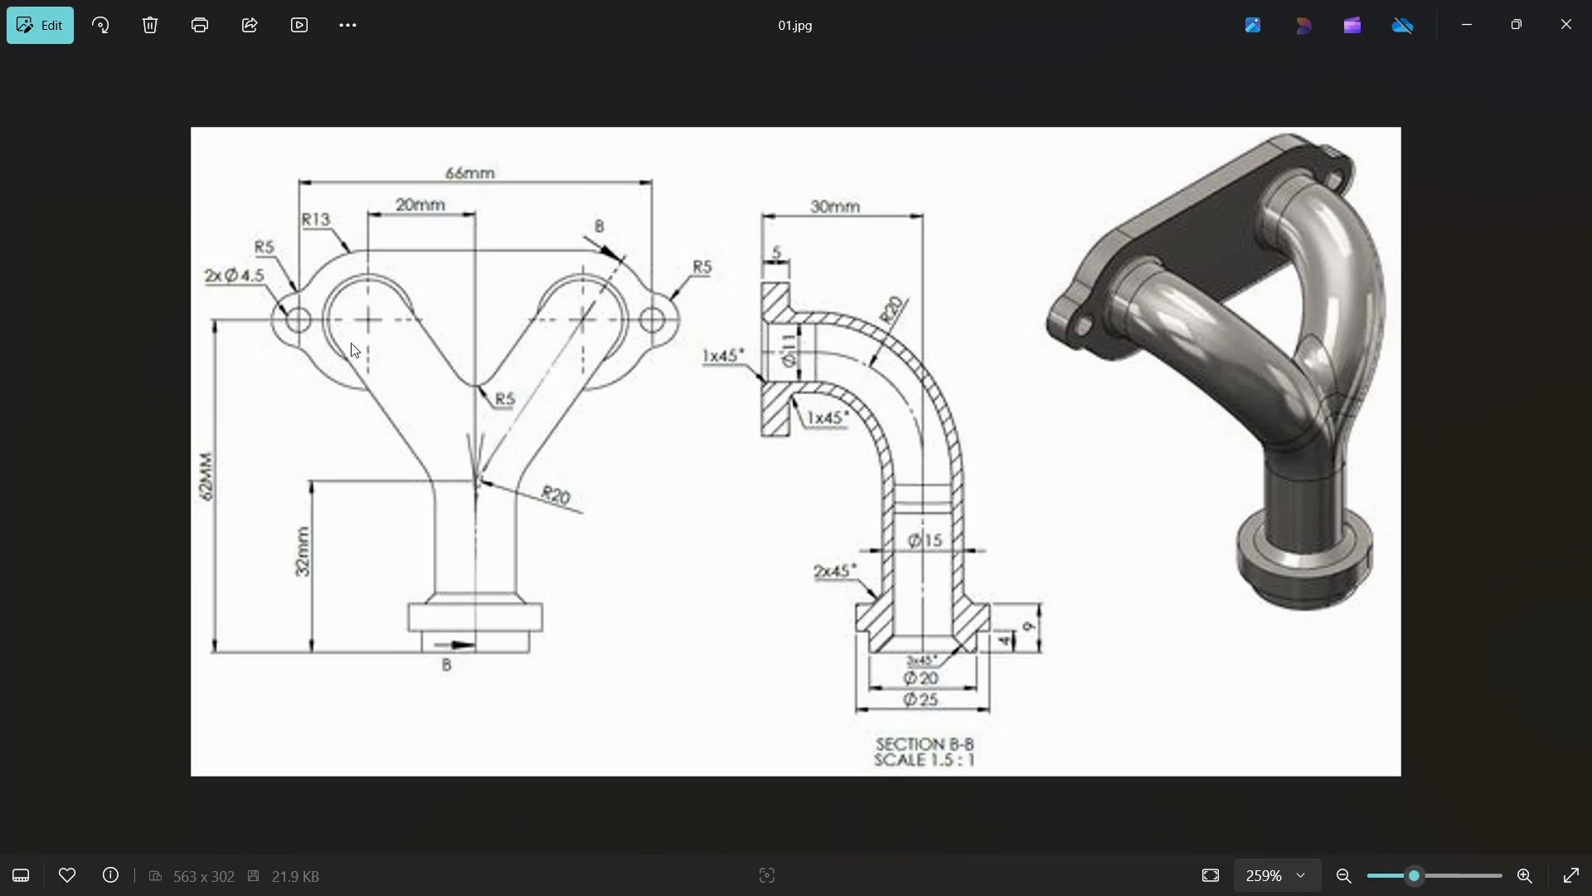
pyautogui.hotkey('alt', 'Tab')
pyautogui.press('Escape')
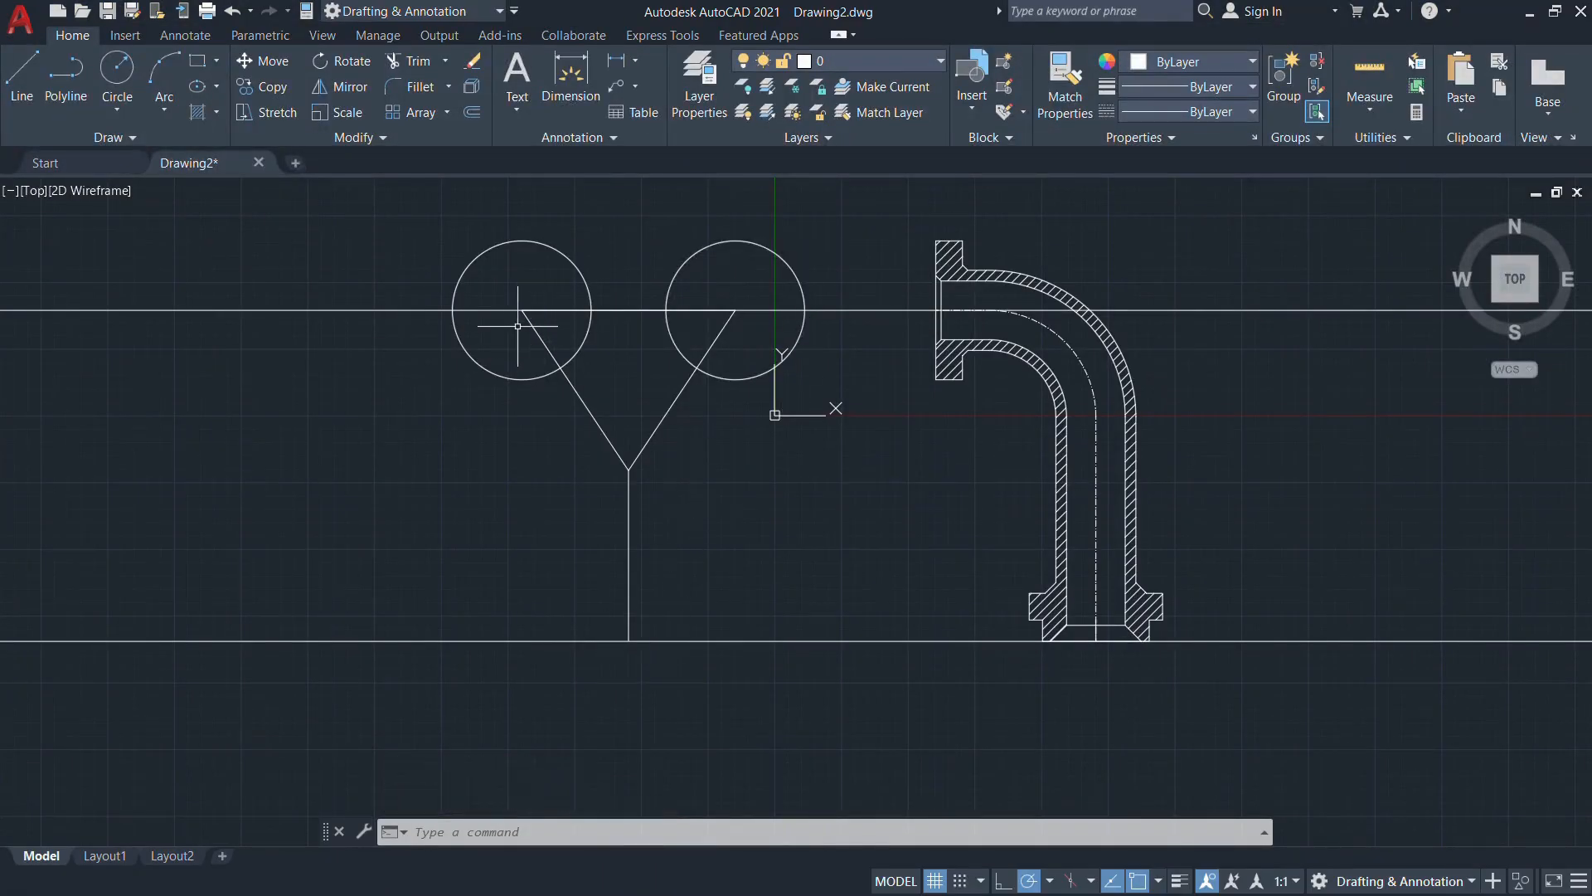
pyautogui.hotkey('alt', 'Tab')
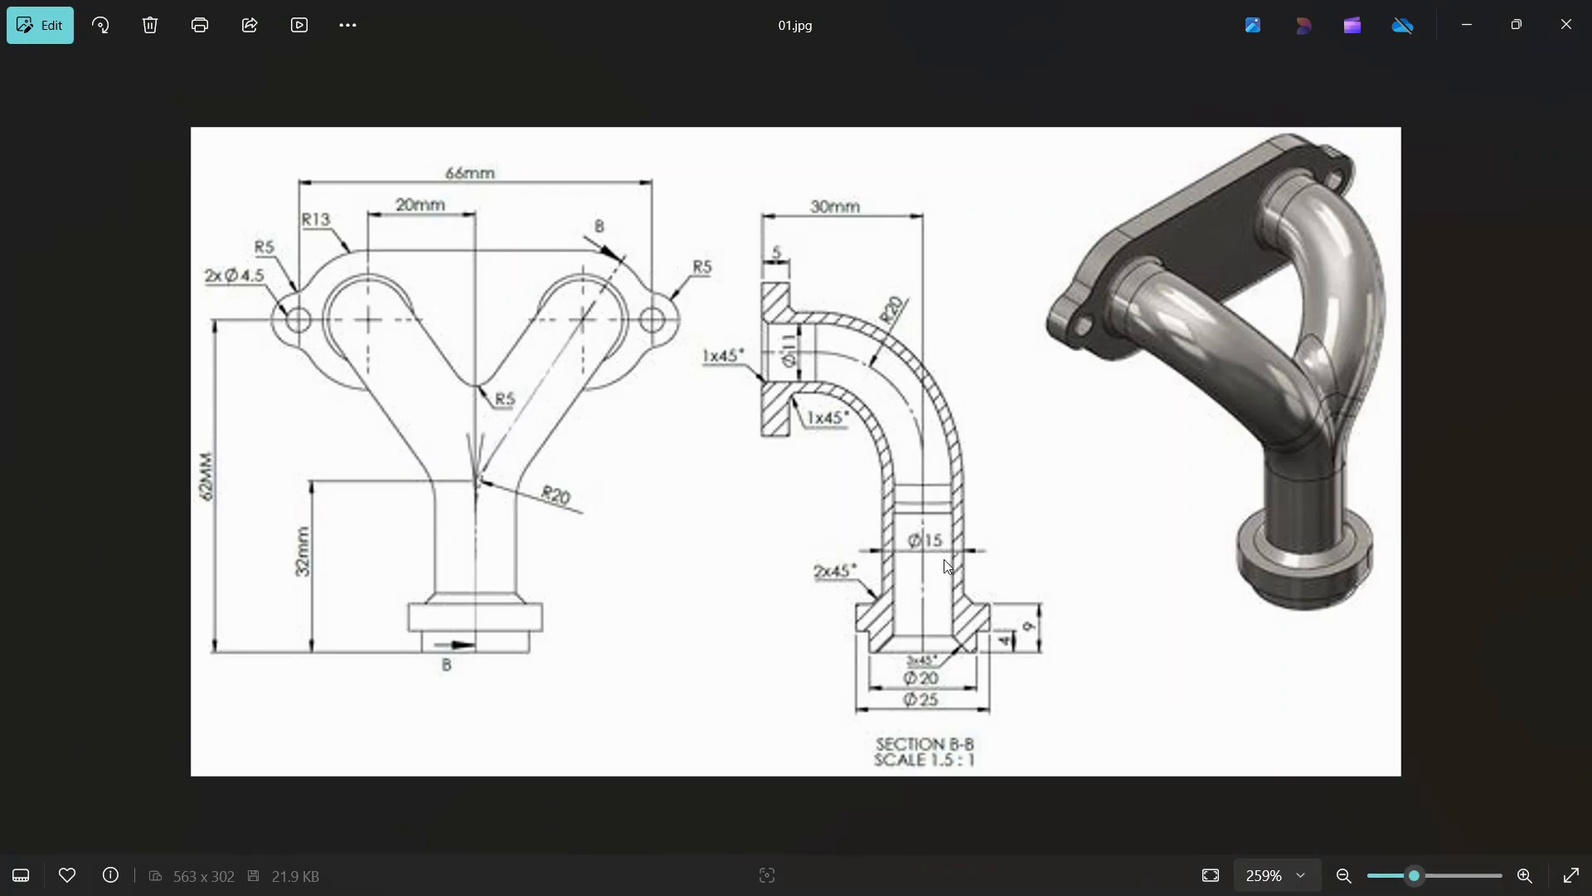
pyautogui.hotkey('alt', 'Tab')
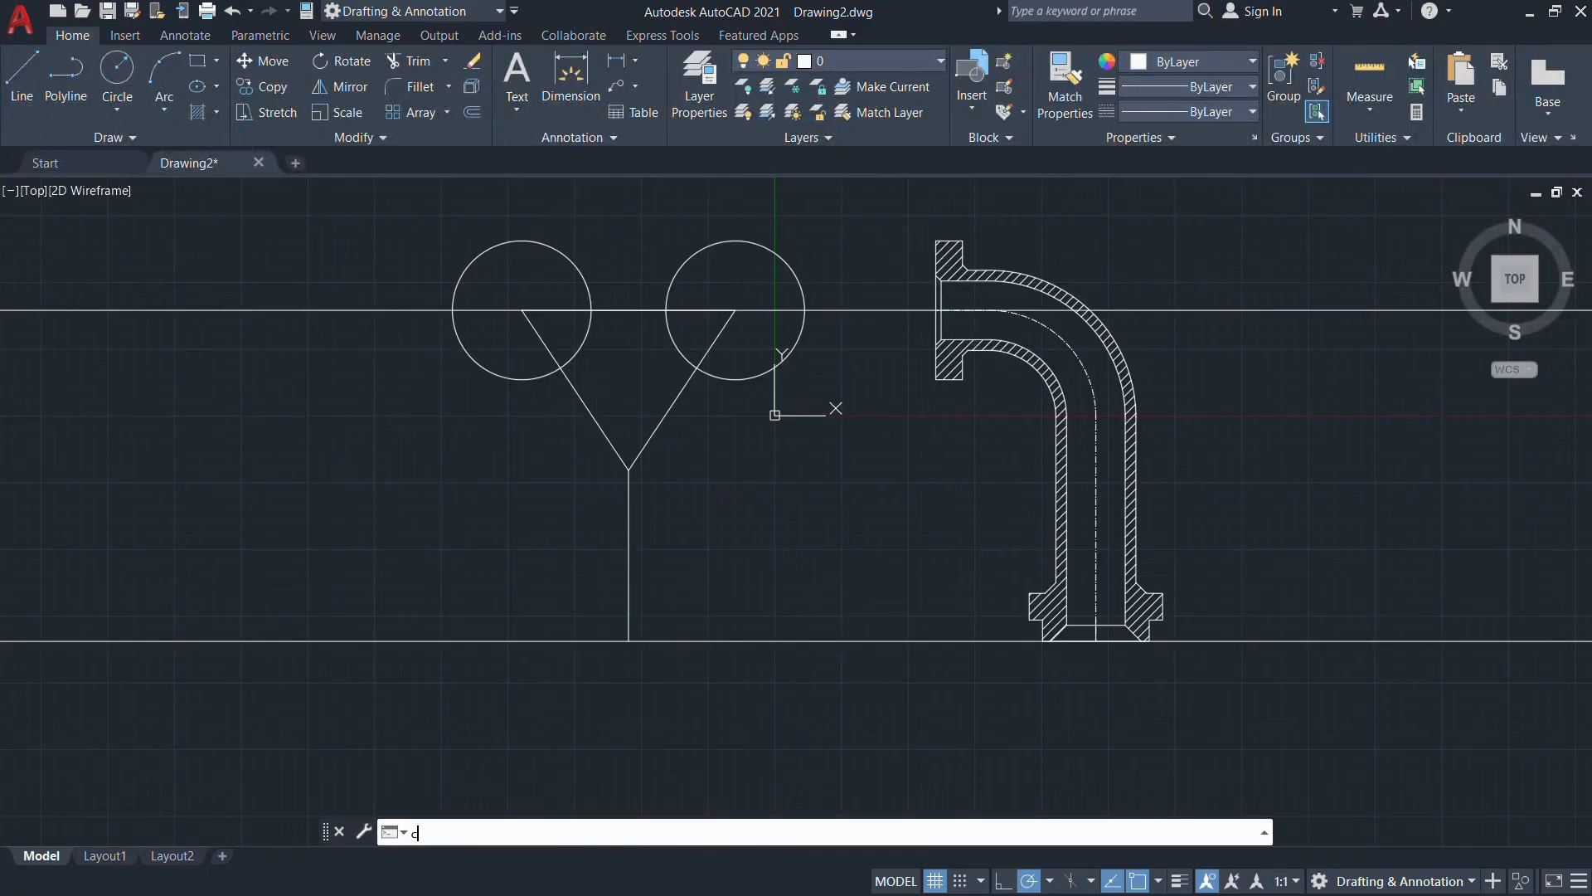
pyautogui.press('Return')
pyautogui.click(522, 311)
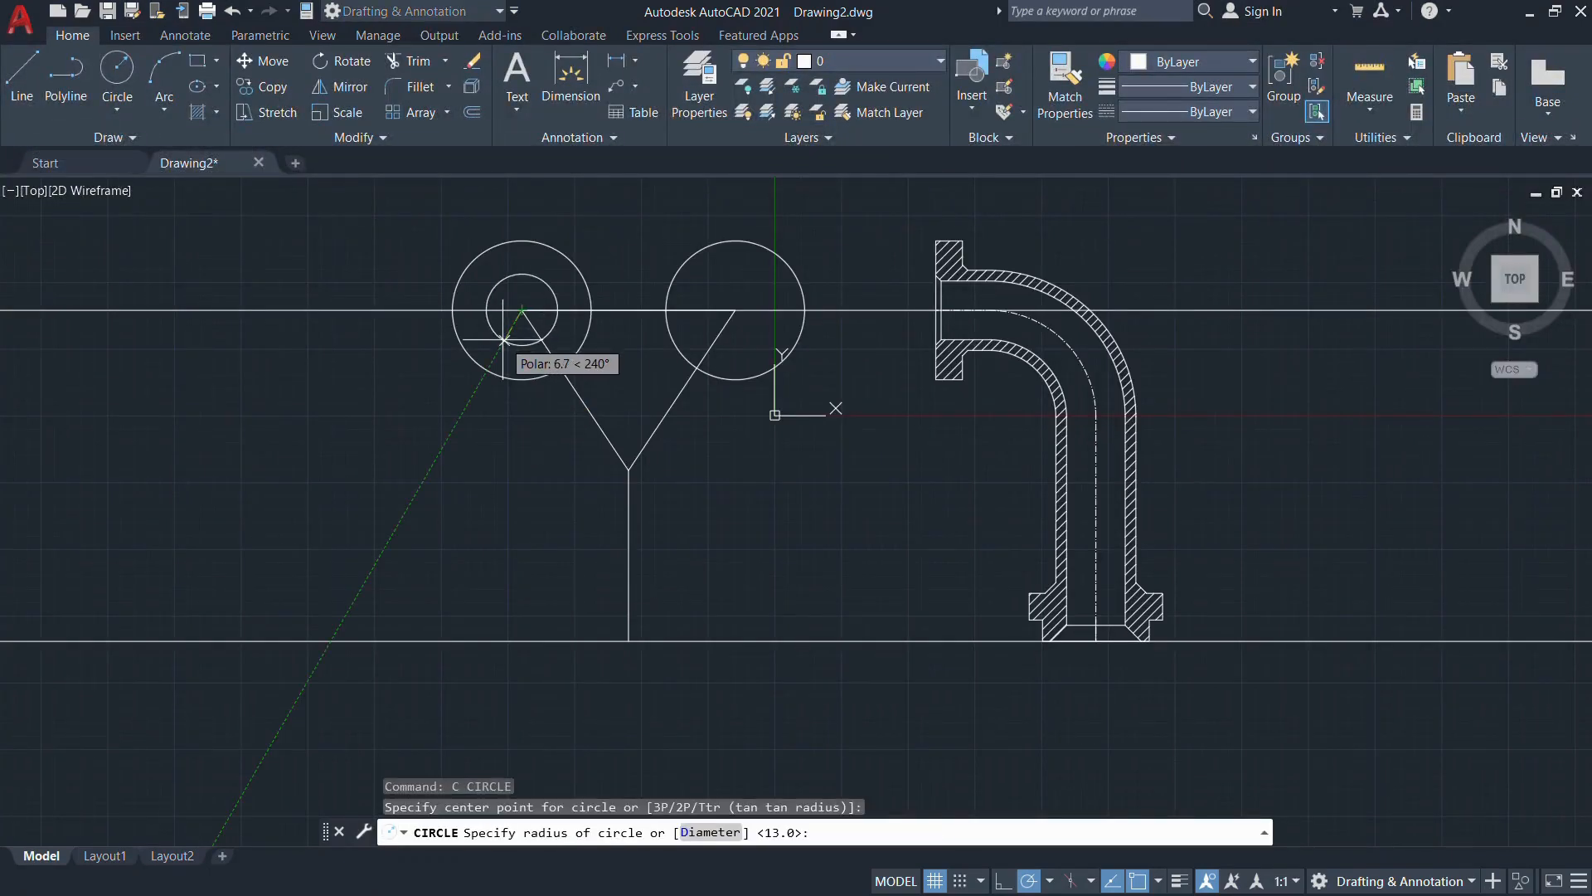
pyautogui.write('D')
pyautogui.press('Return')
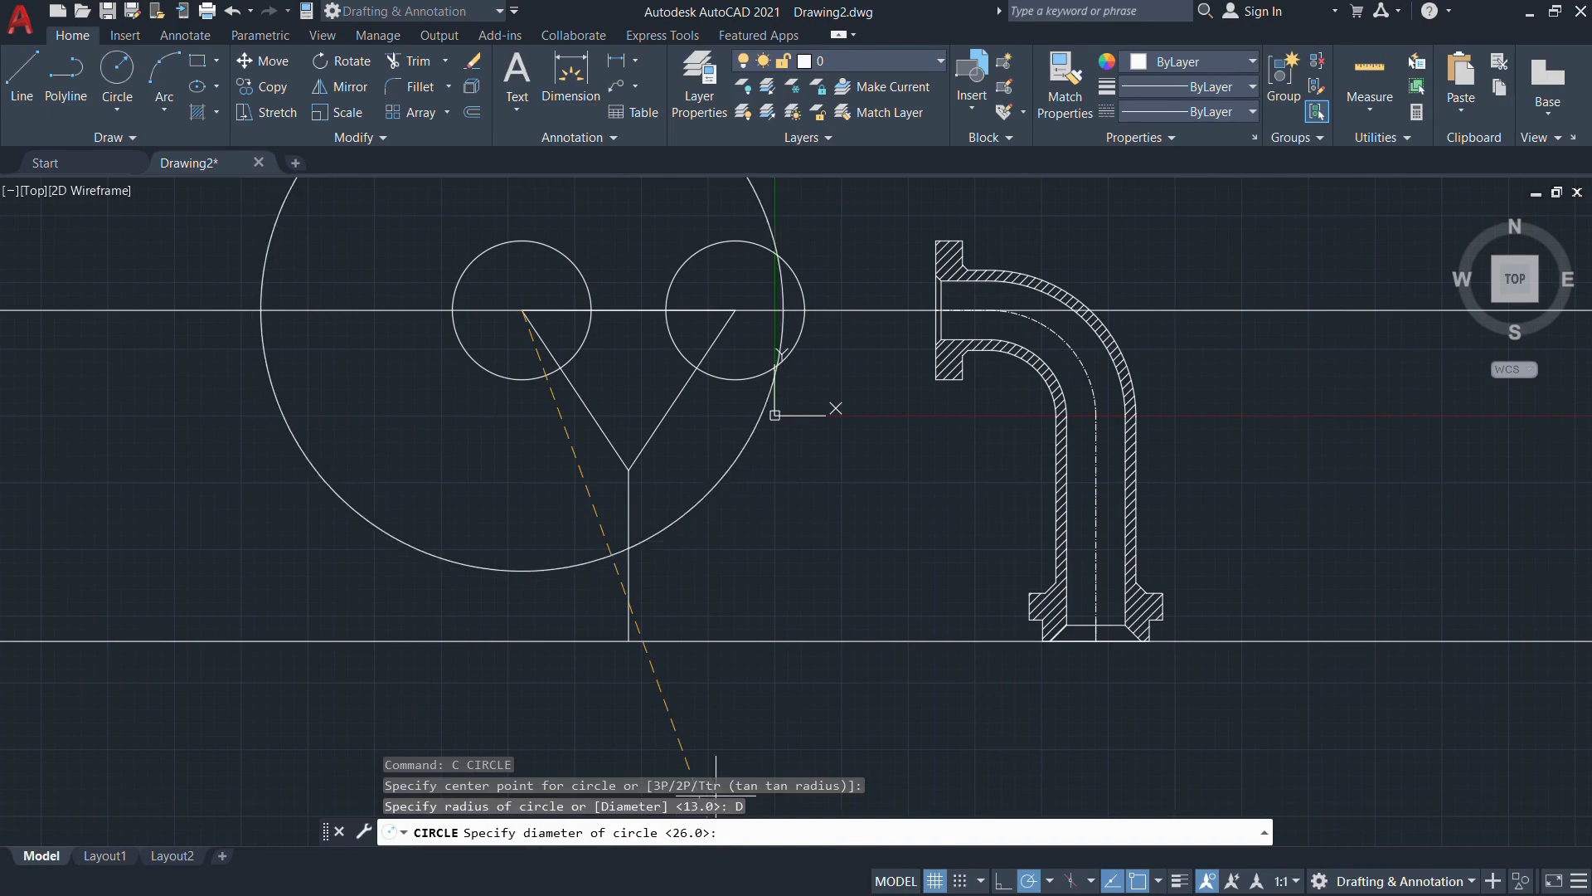
pyautogui.write('1')
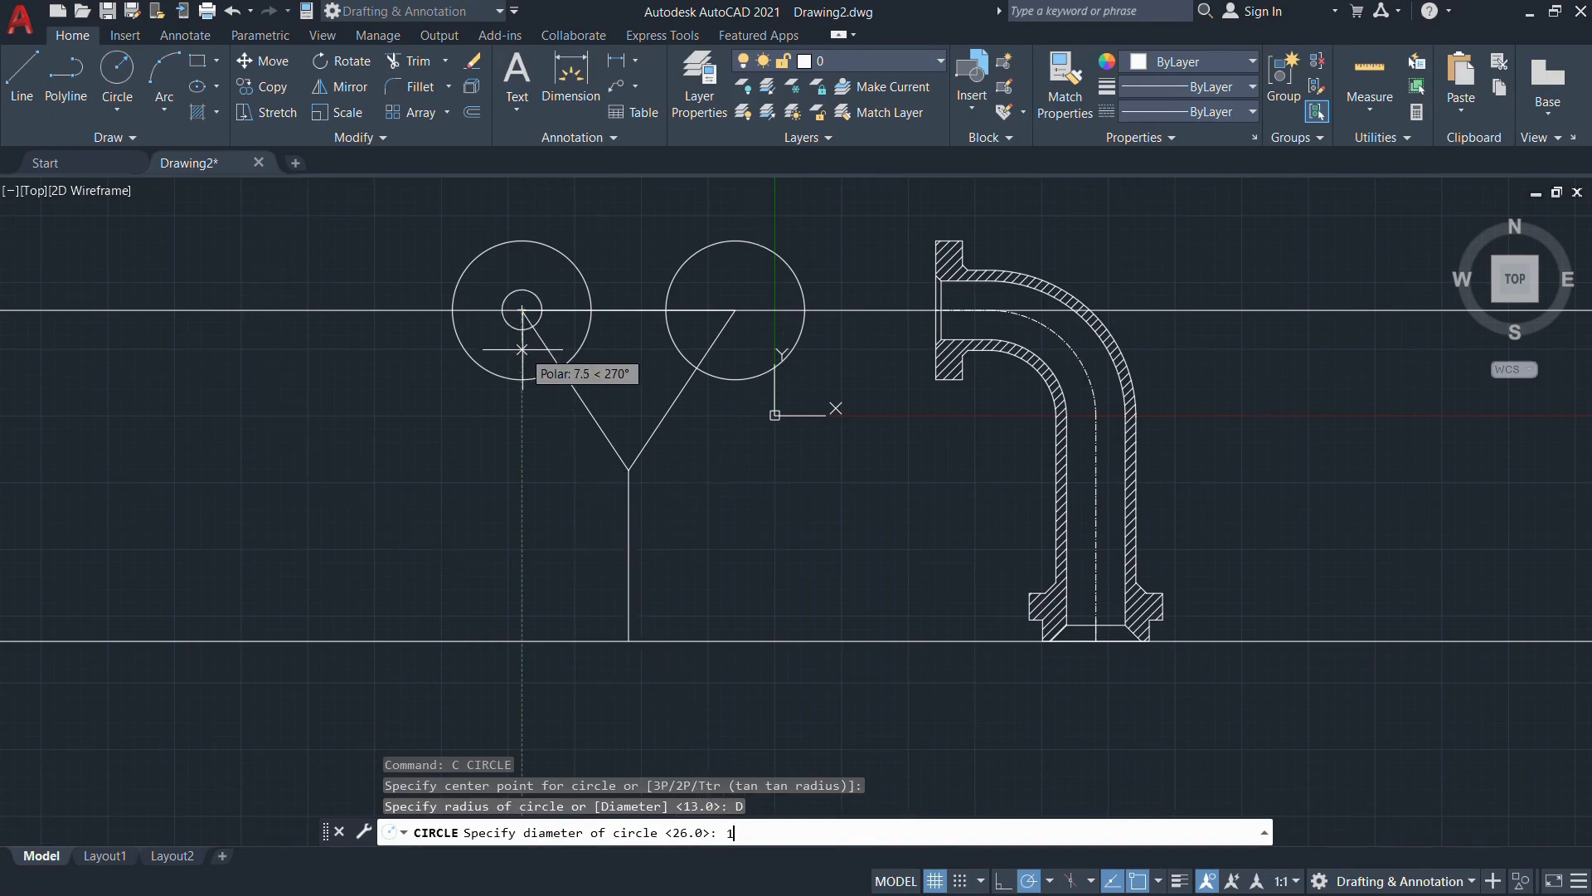
pyautogui.write('5')
pyautogui.press('Return')
# Draw a matching inner circle of about 7.5 mm radius at the right circle's center
pyautogui.write('c')
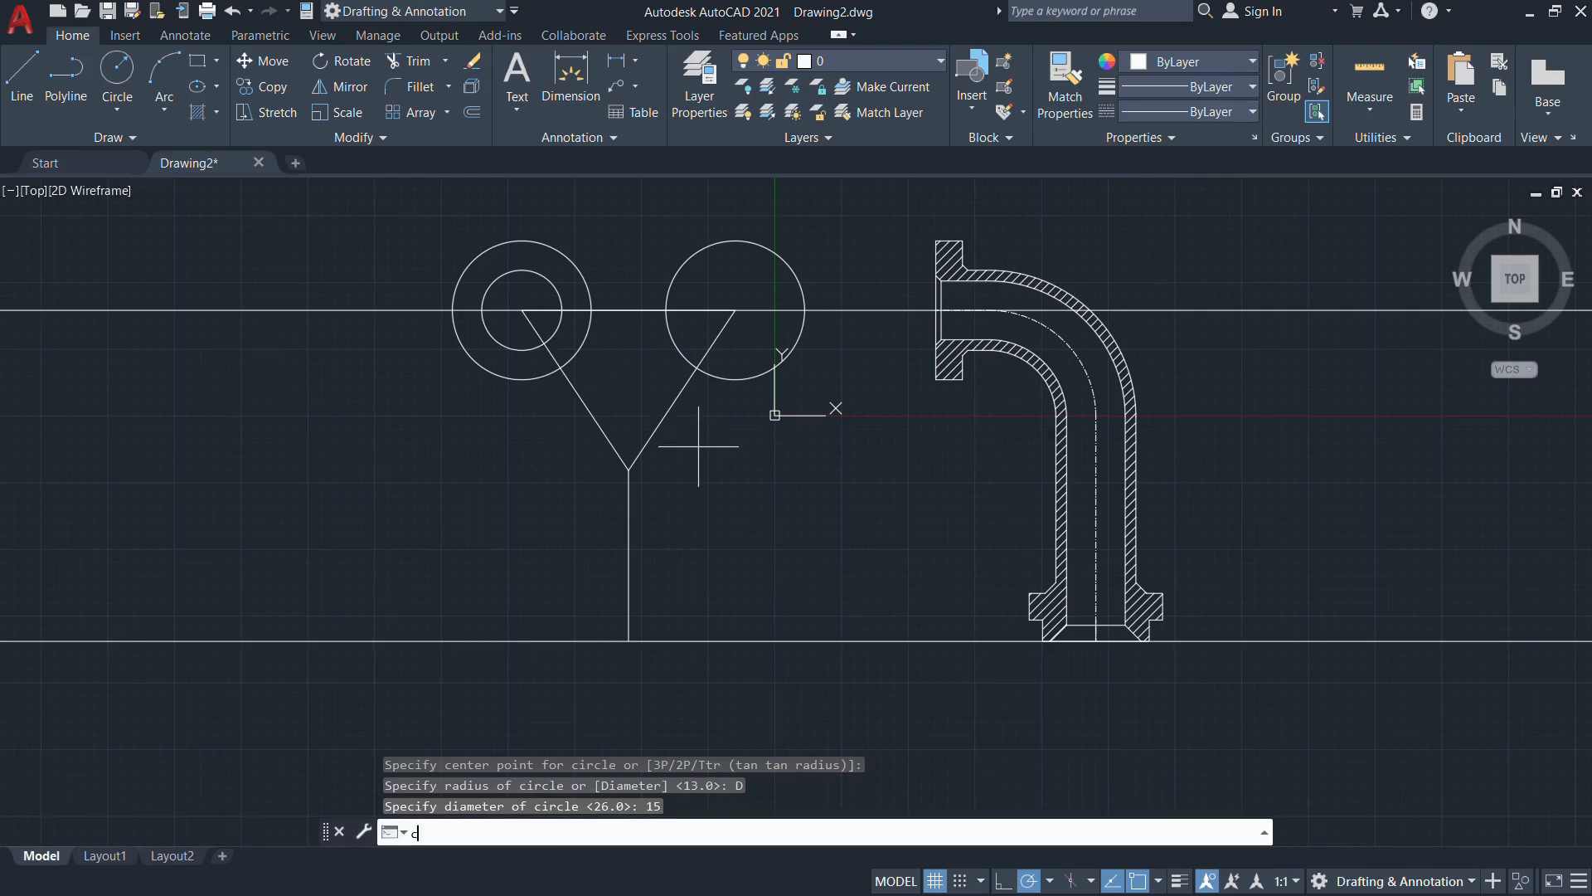
pyautogui.press('Return')
pyautogui.click(736, 310)
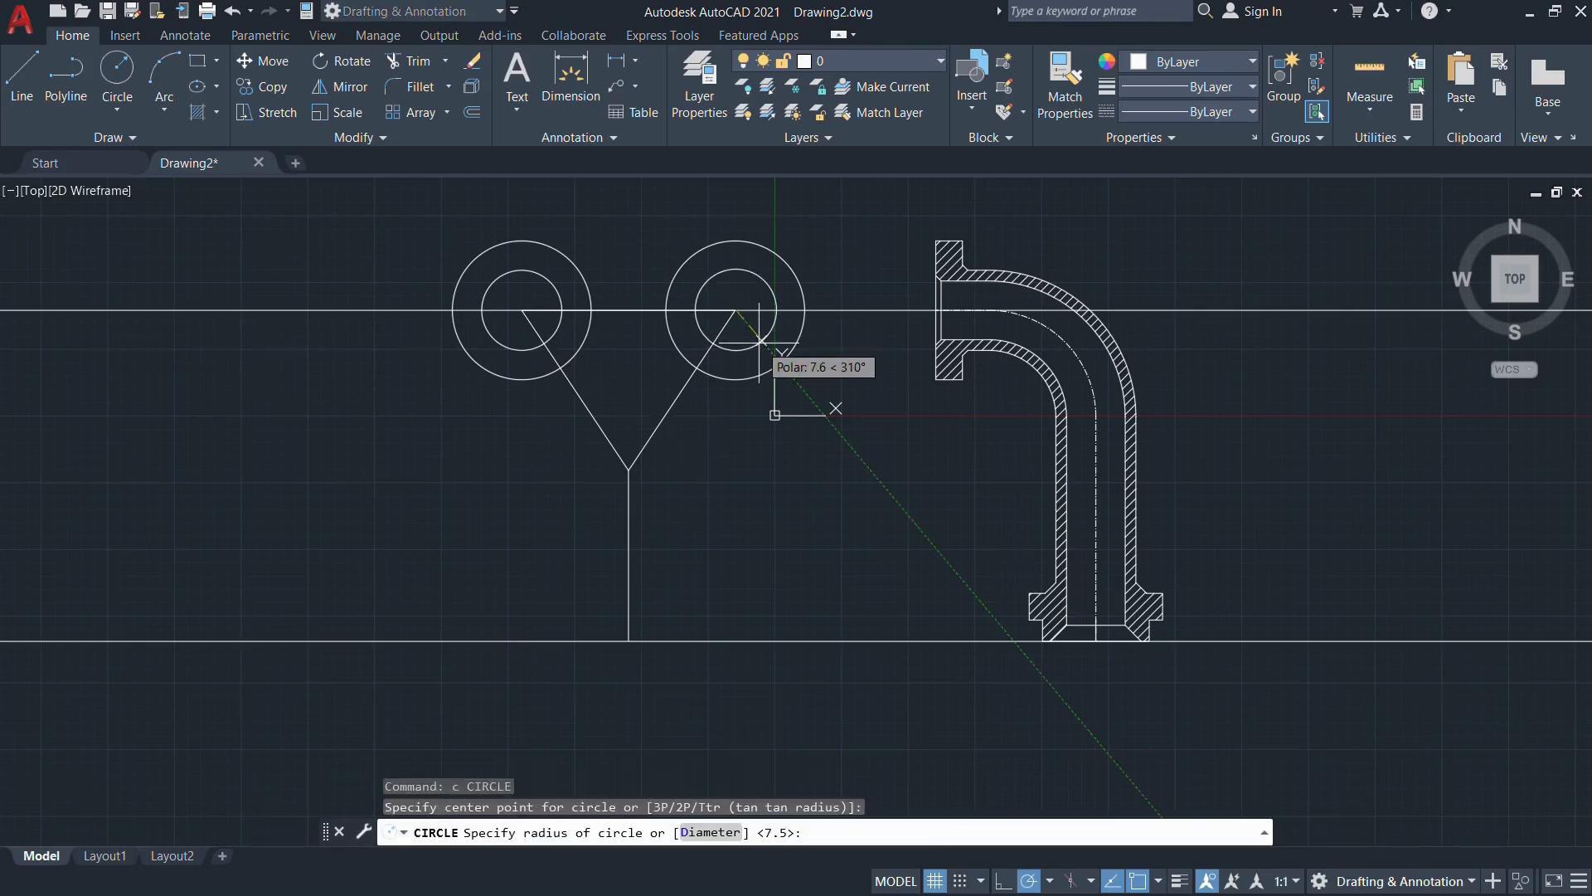
pyautogui.click(759, 341)
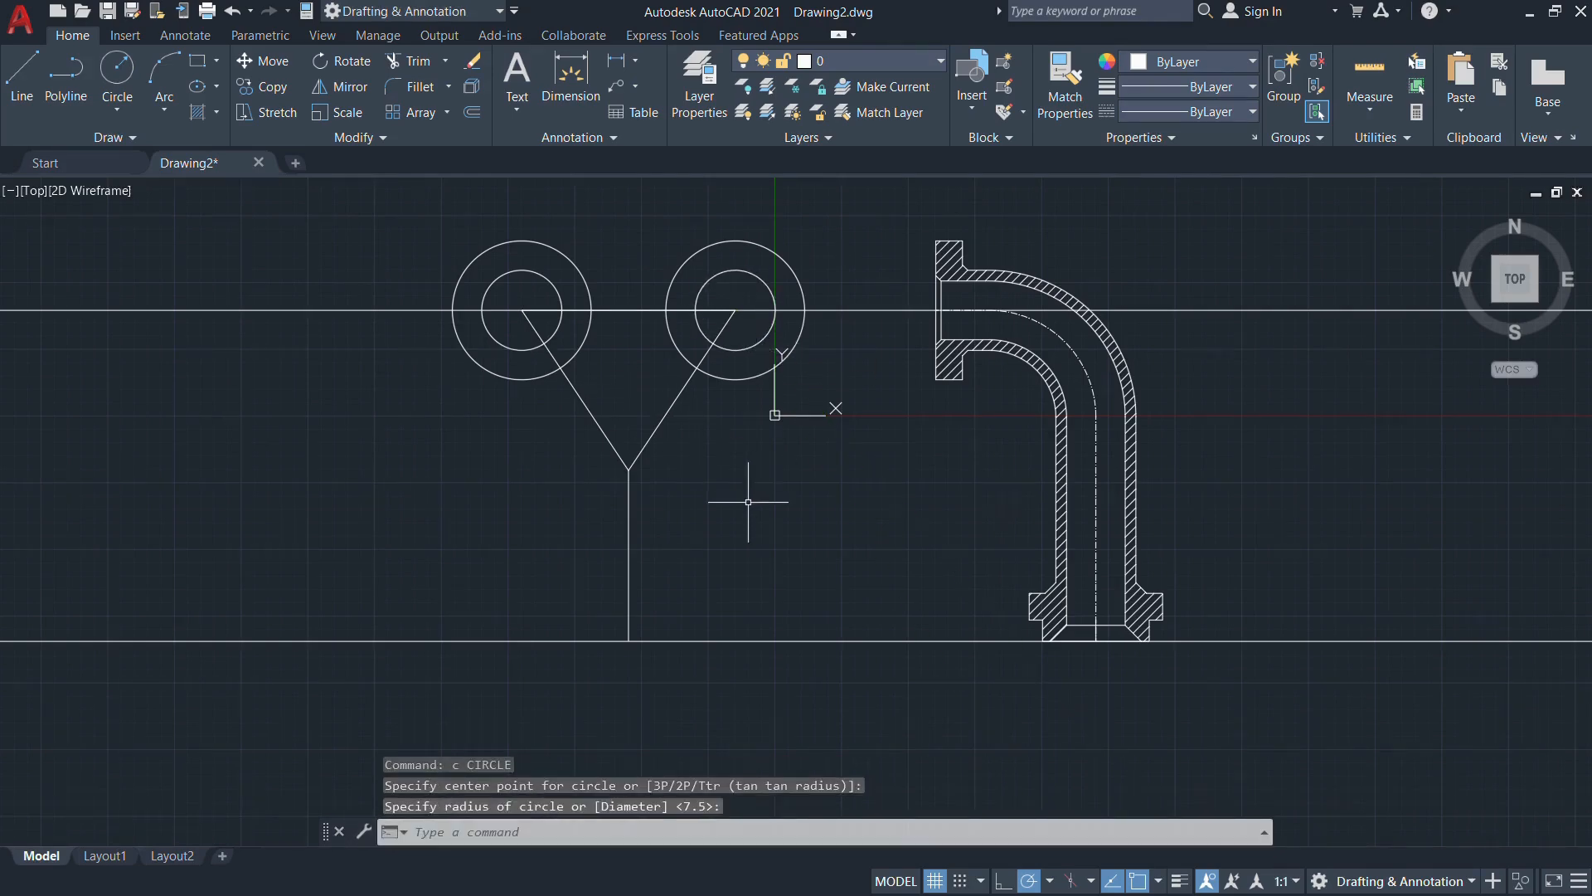
pyautogui.hotkey('alt', 'Tab')
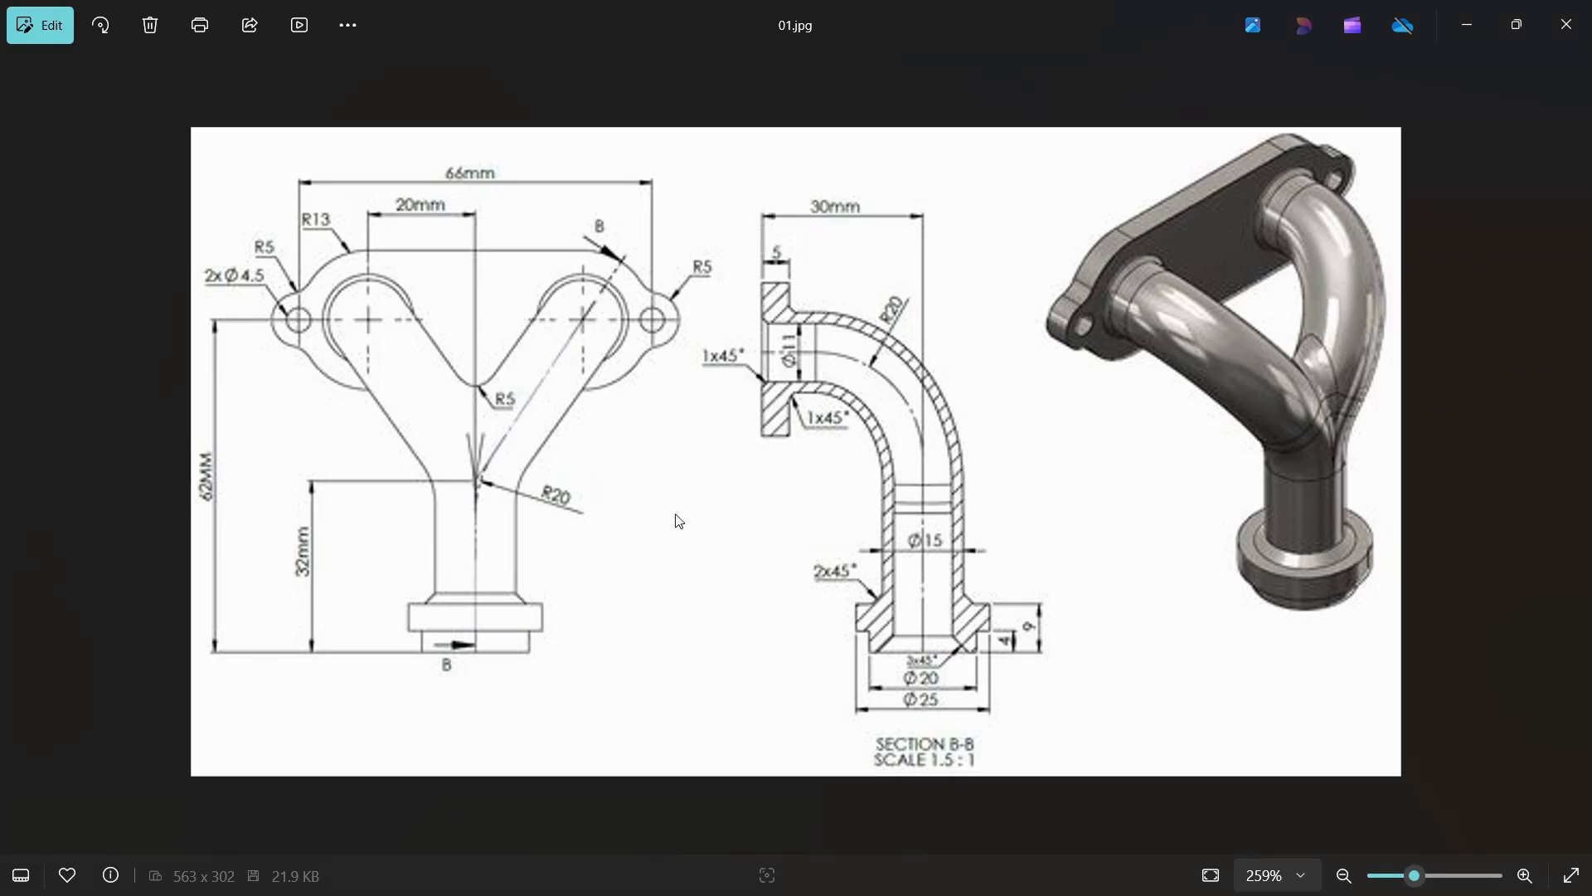
pyautogui.hotkey('alt', 'Tab')
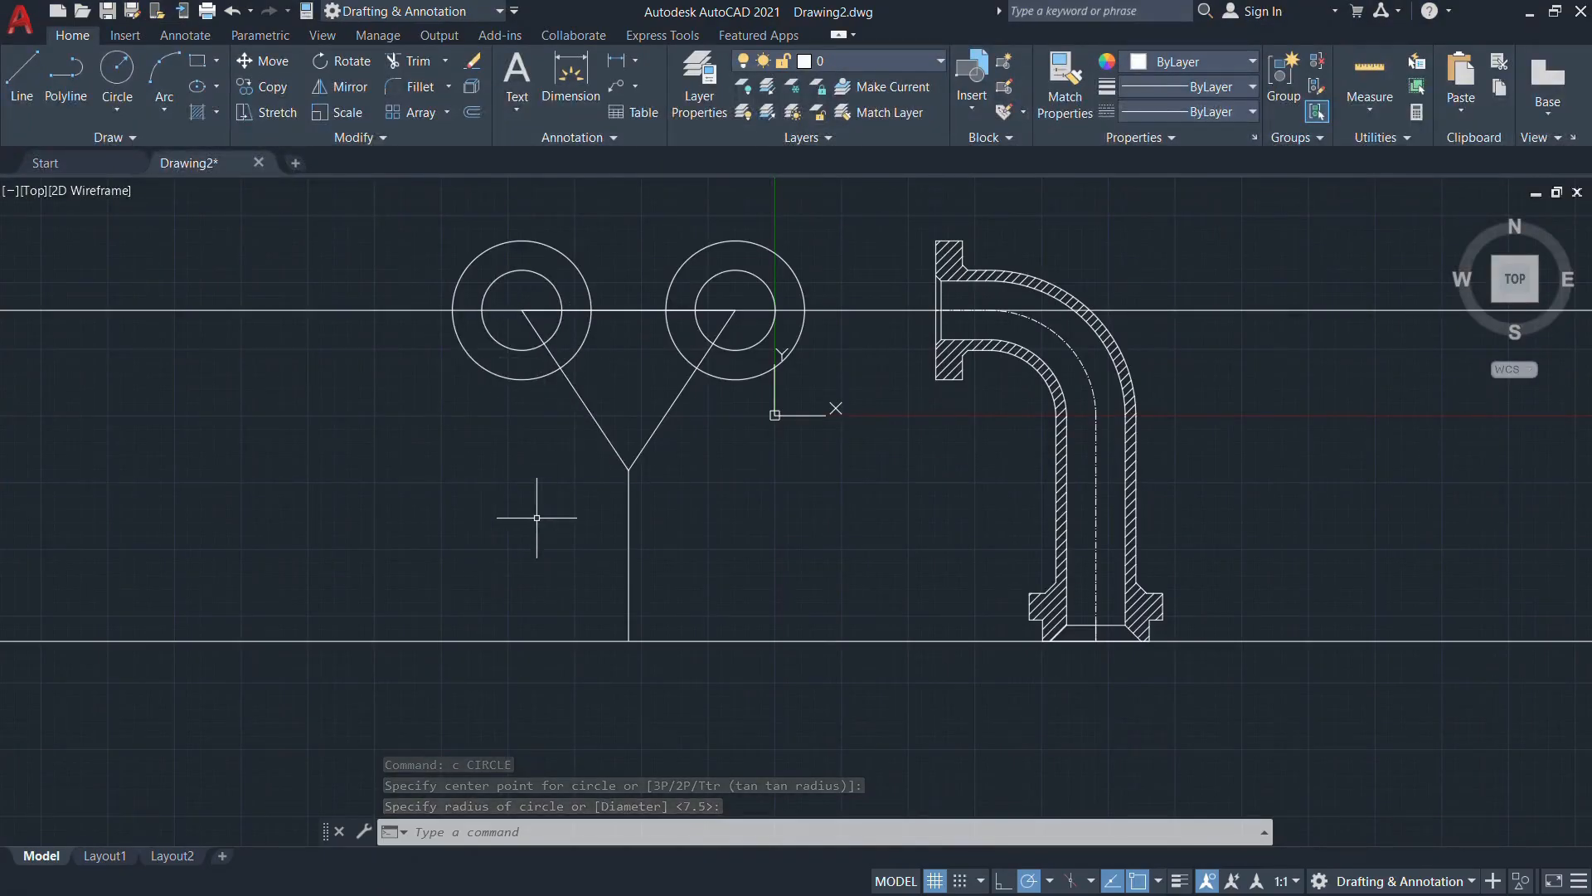
pyautogui.write('of')
pyautogui.press('Return')
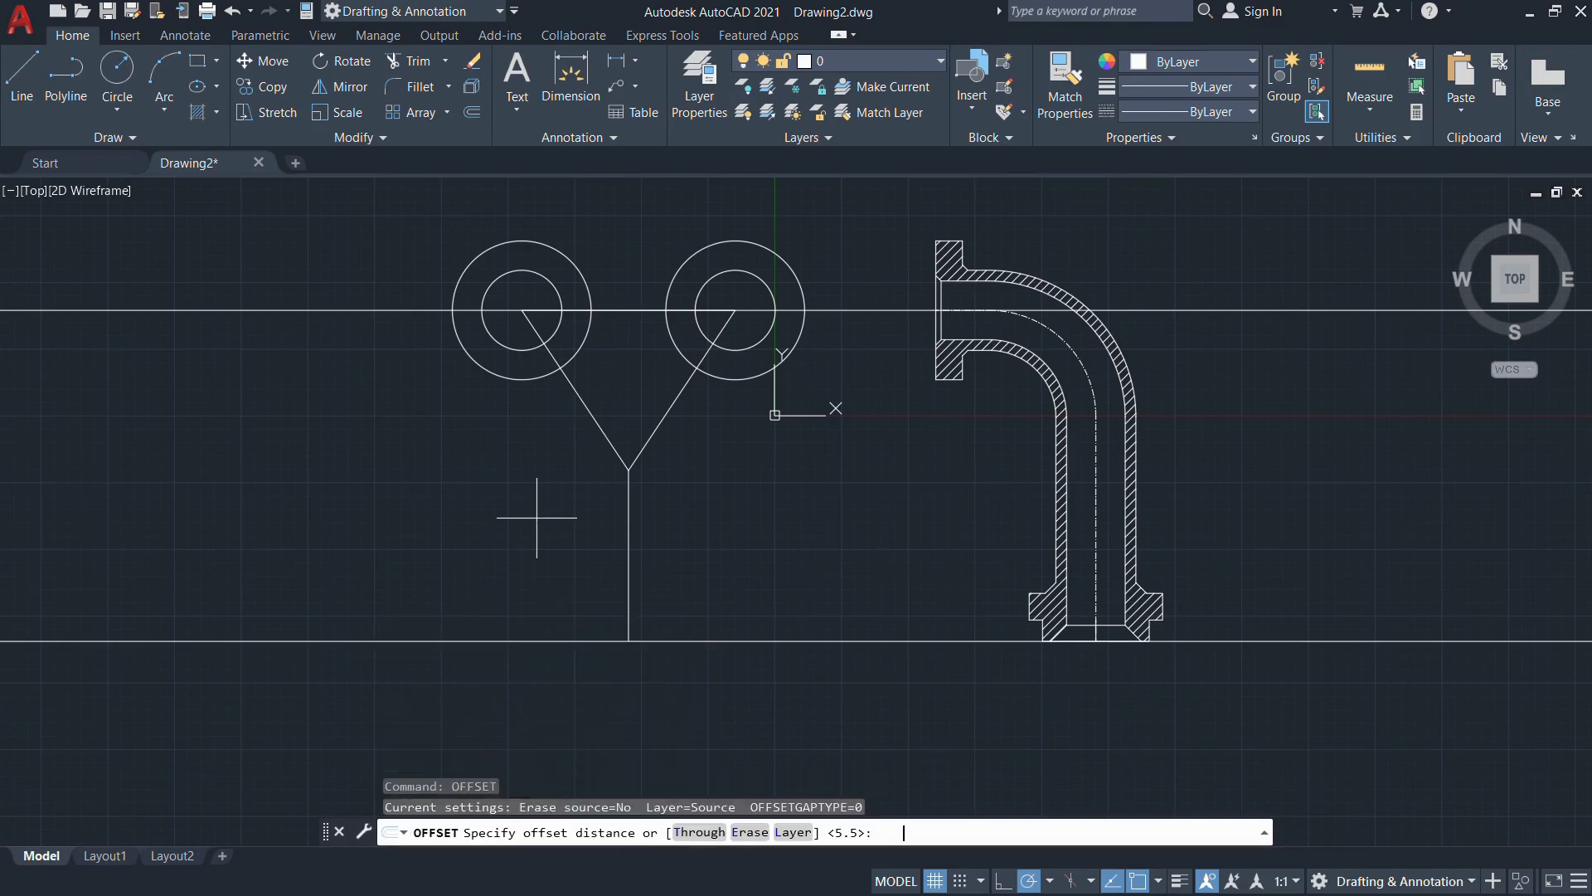
pyautogui.hotkey('alt', 'Tab')
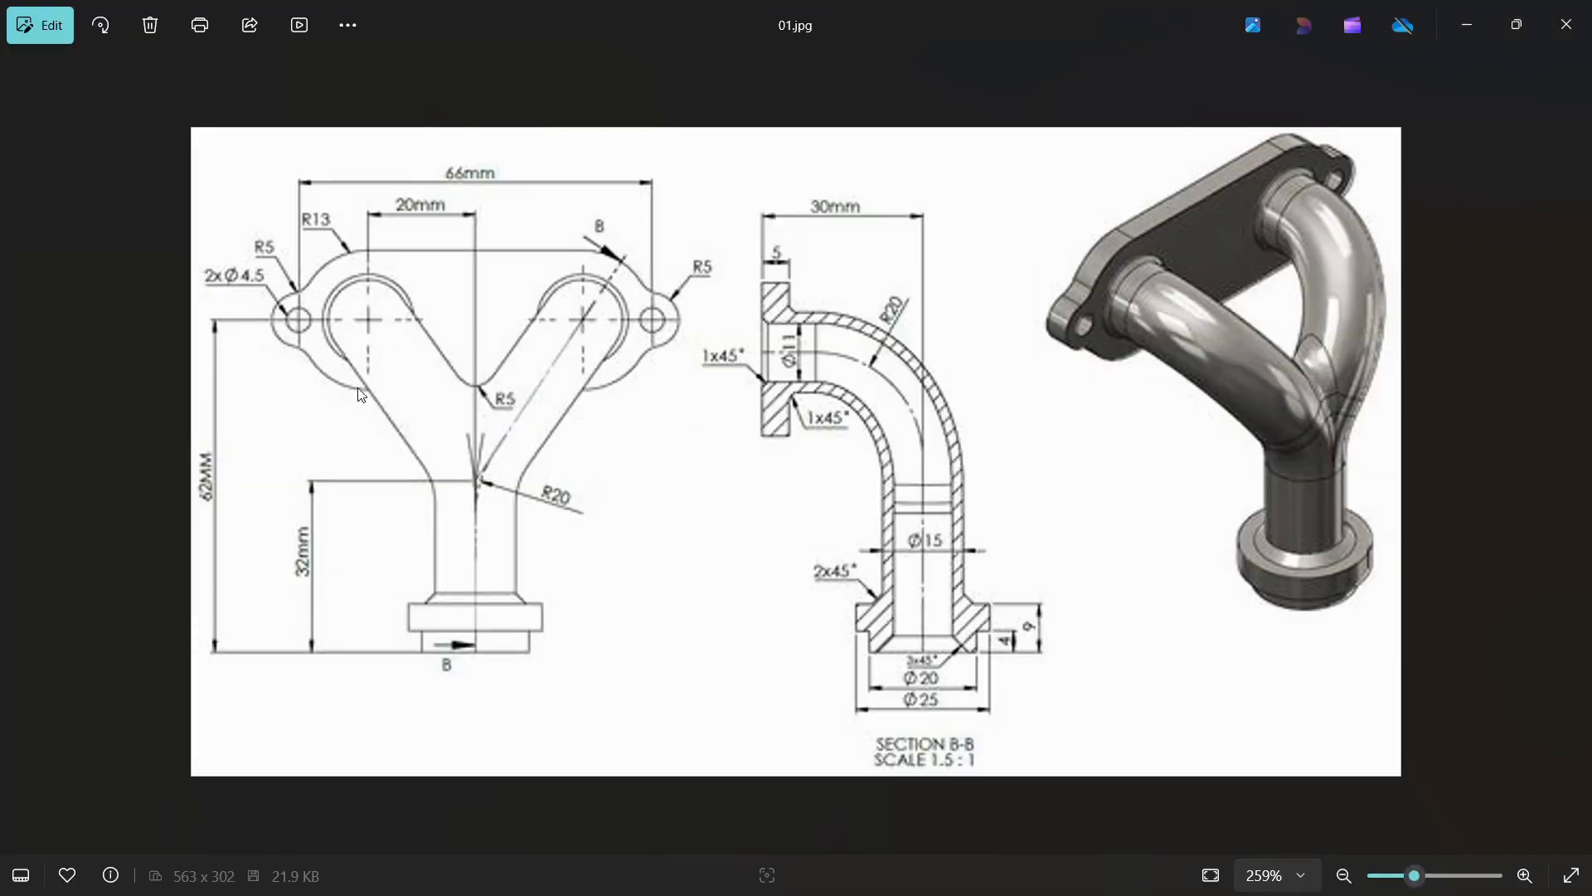
pyautogui.hotkey('alt', 'Tab')
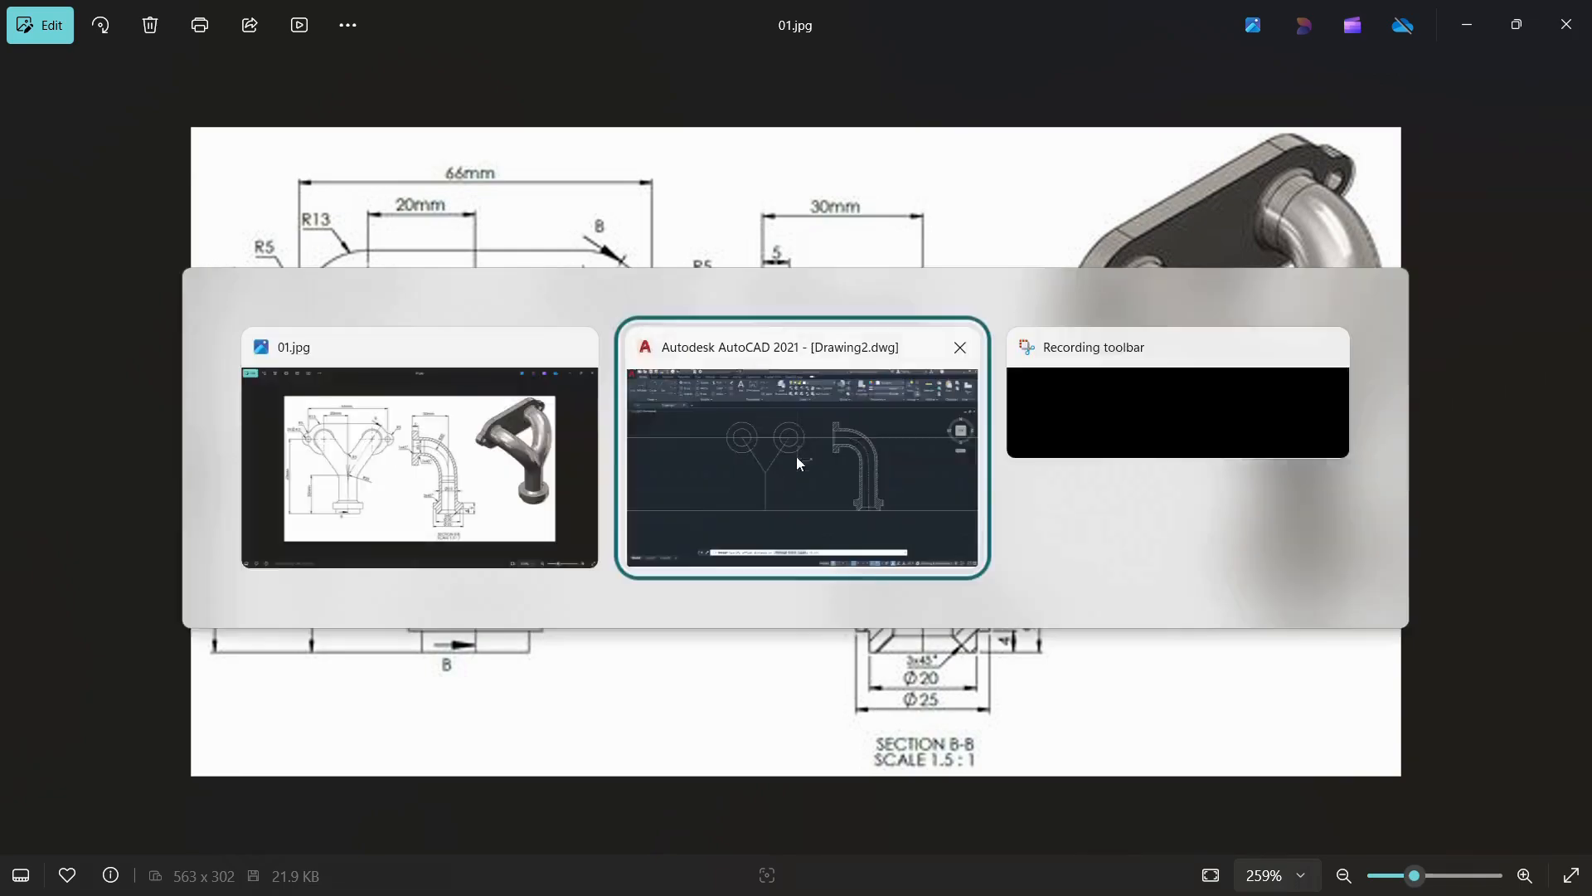
pyautogui.click(892, 815)
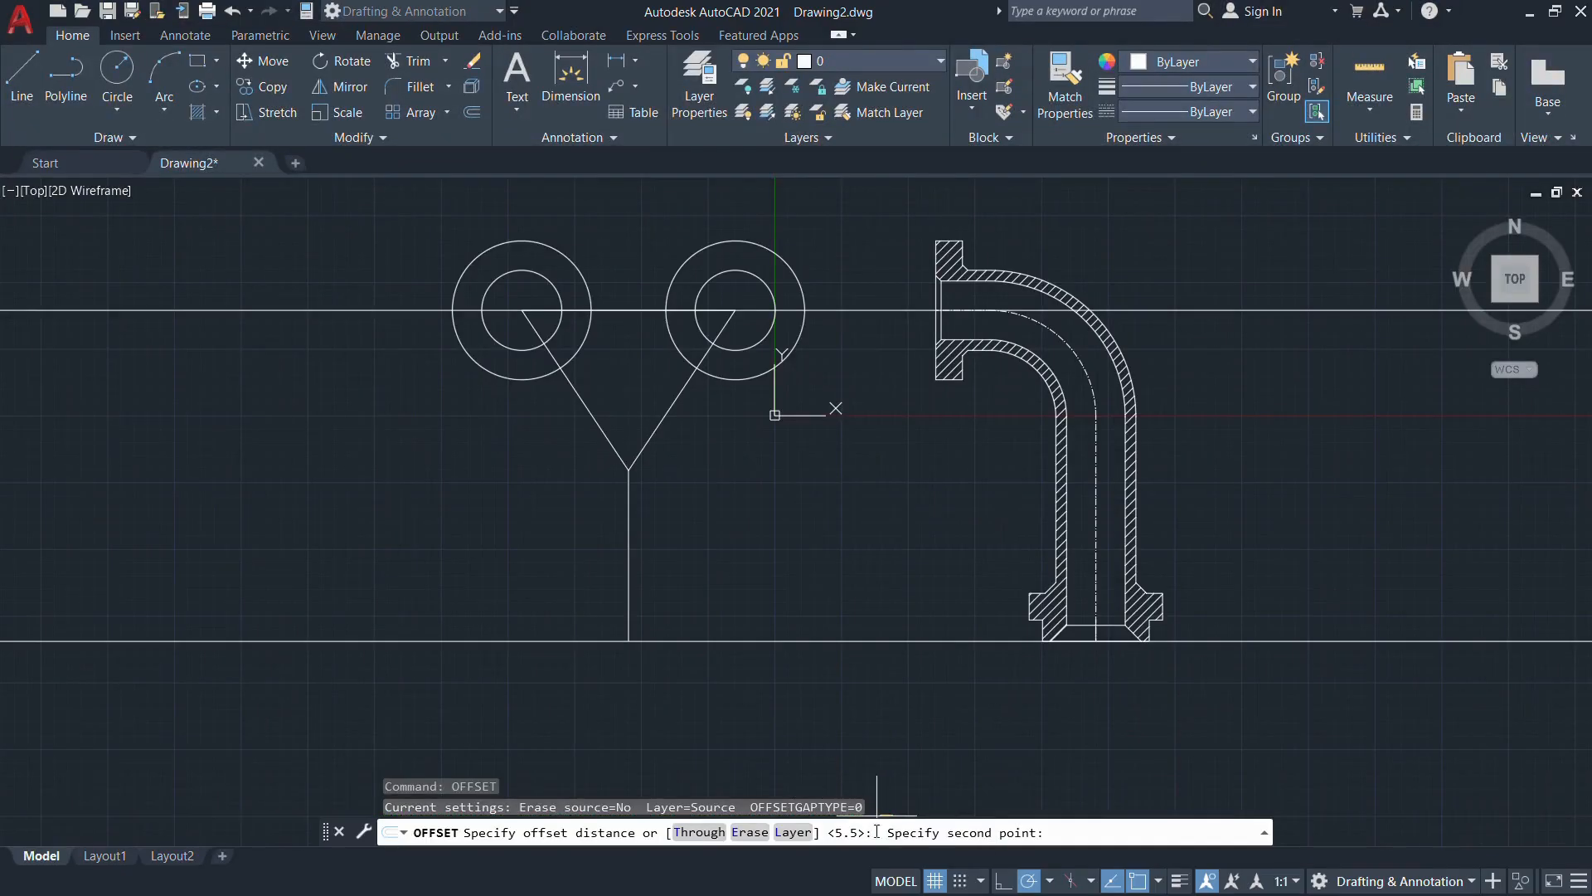
pyautogui.press('Escape')
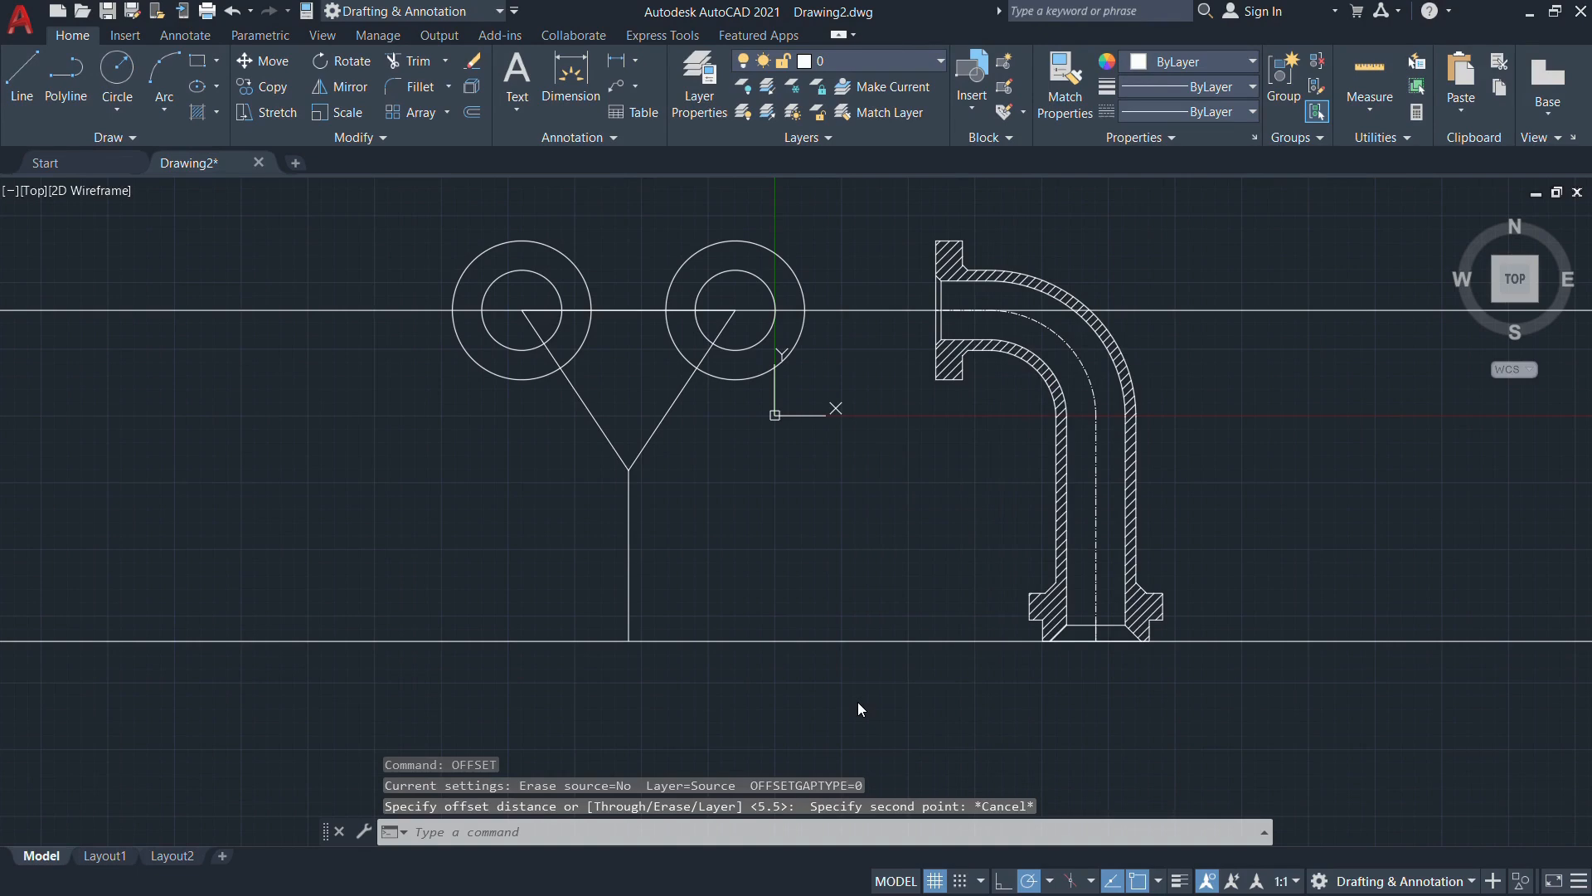
# Offset the left branch's centerline by 7.5 mm to both sides
pyautogui.rightClick(857, 701)
pyautogui.click(945, 326)
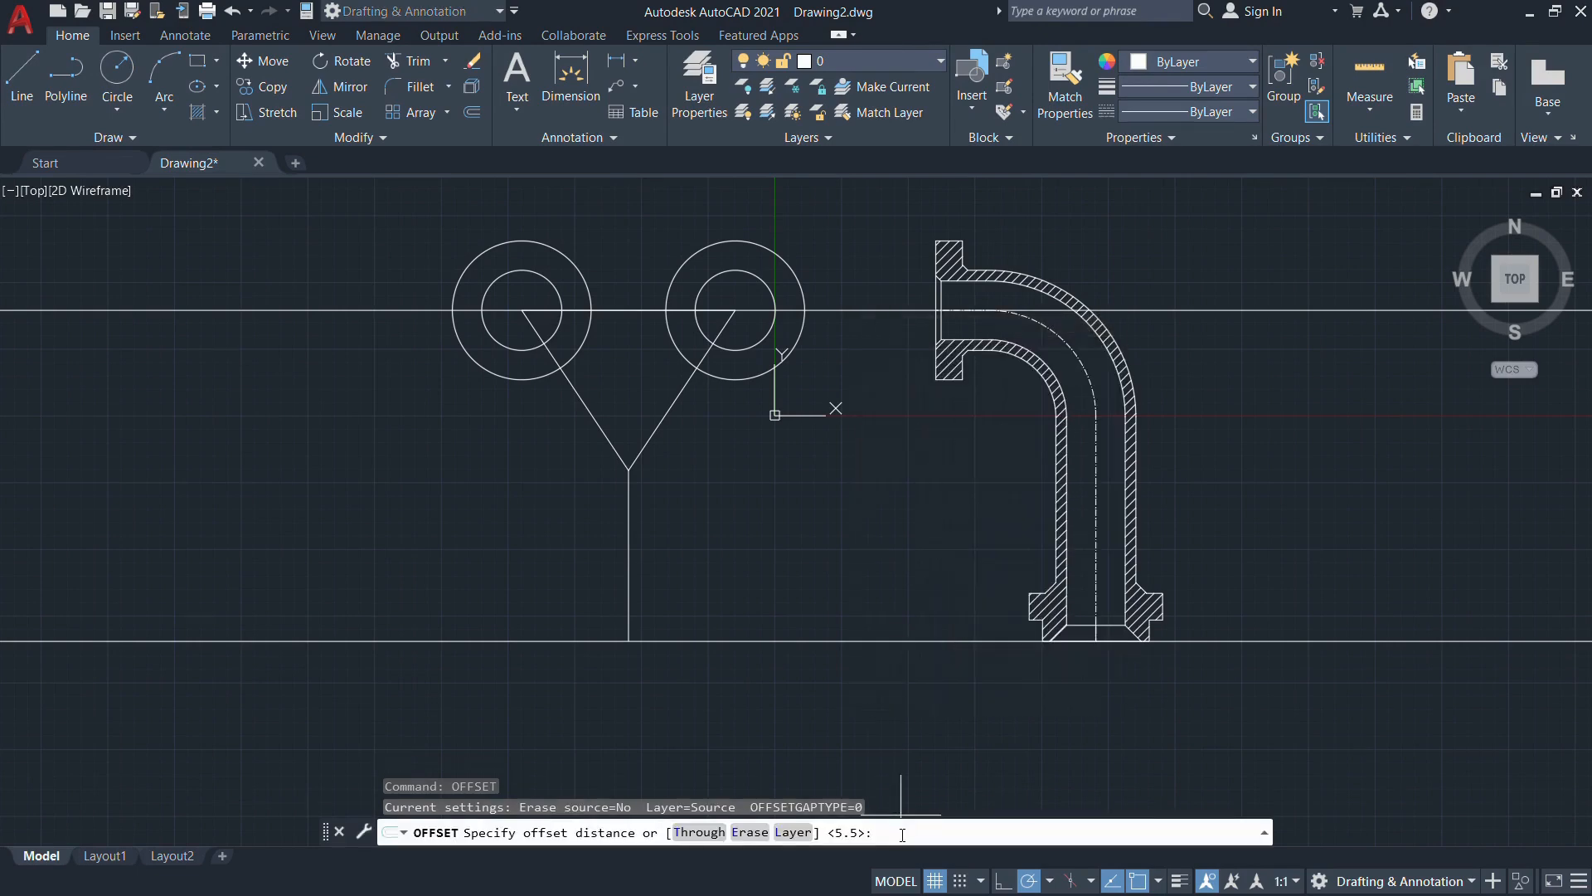
pyautogui.write('7.5')
pyautogui.press('Return')
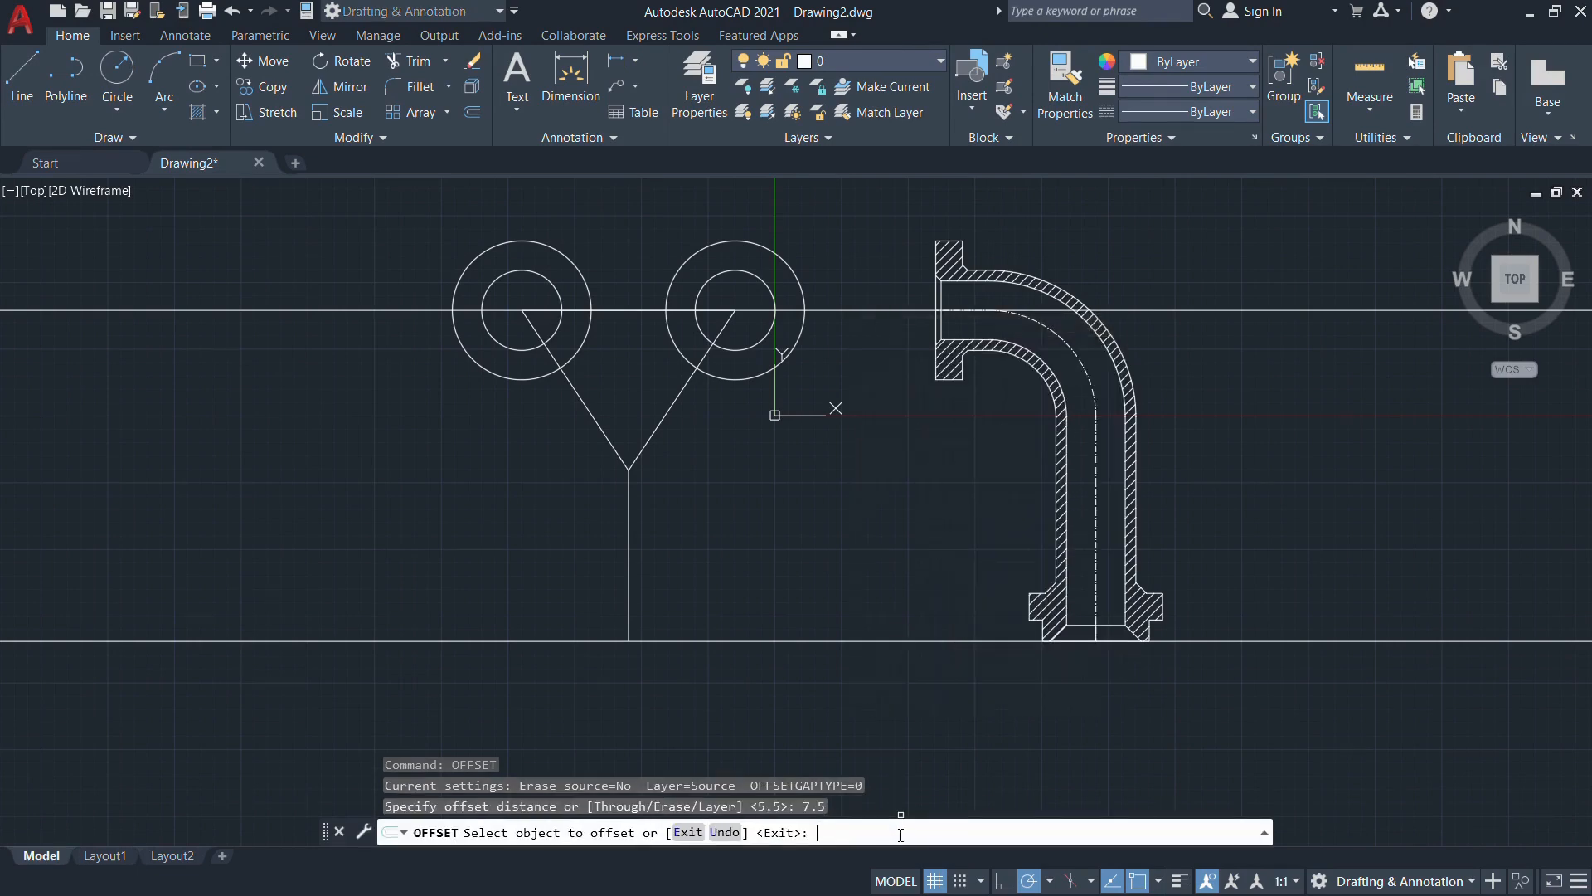
pyautogui.click(552, 355)
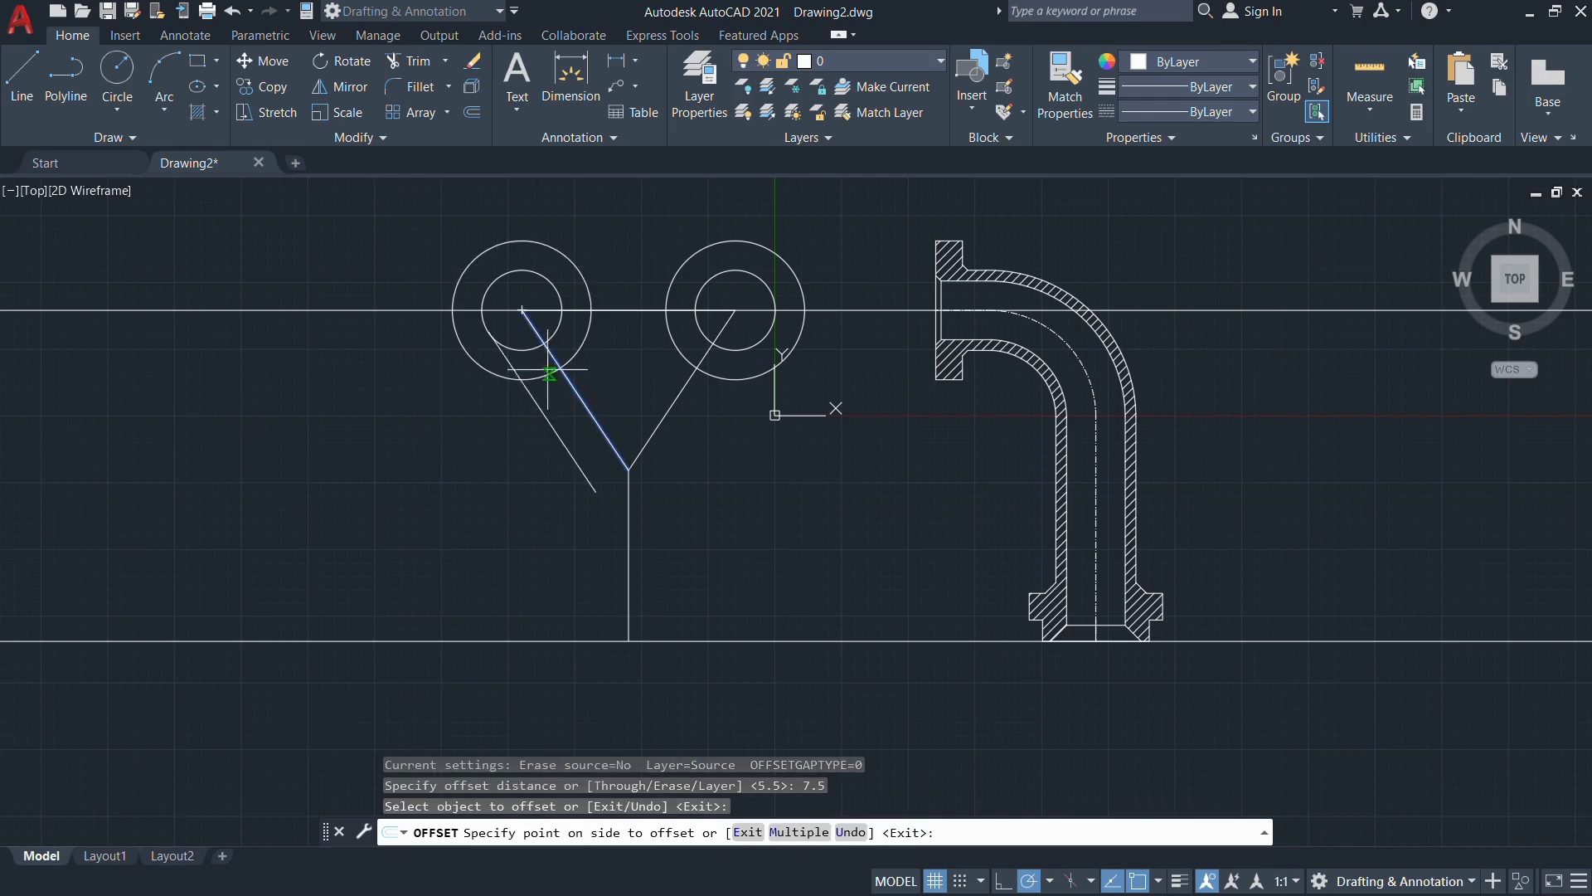
pyautogui.click(508, 403)
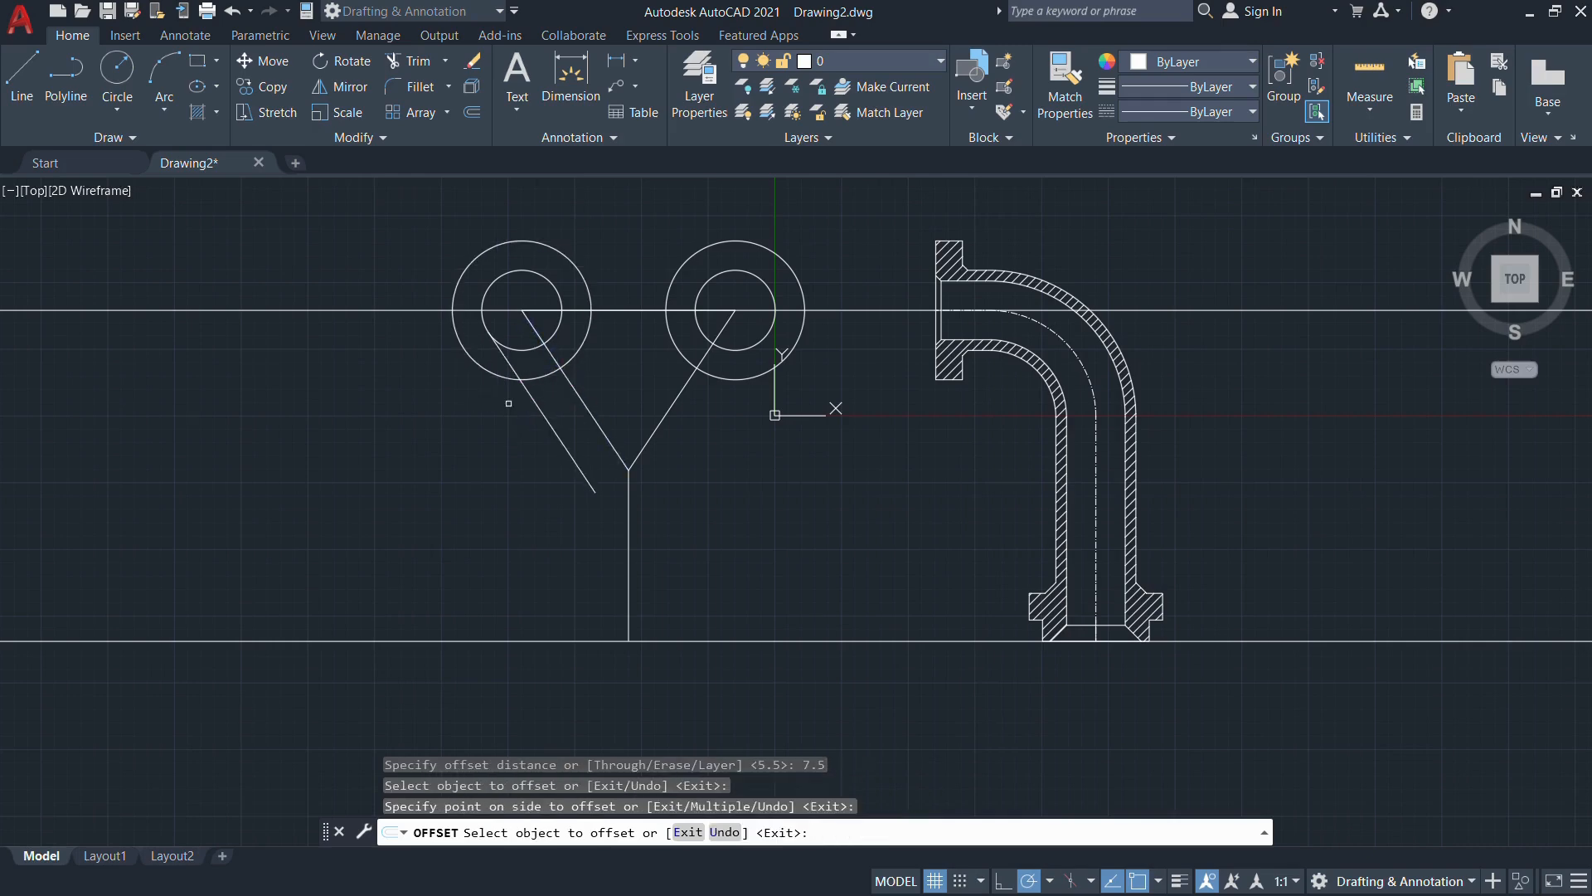
pyautogui.click(567, 378)
pyautogui.click(623, 362)
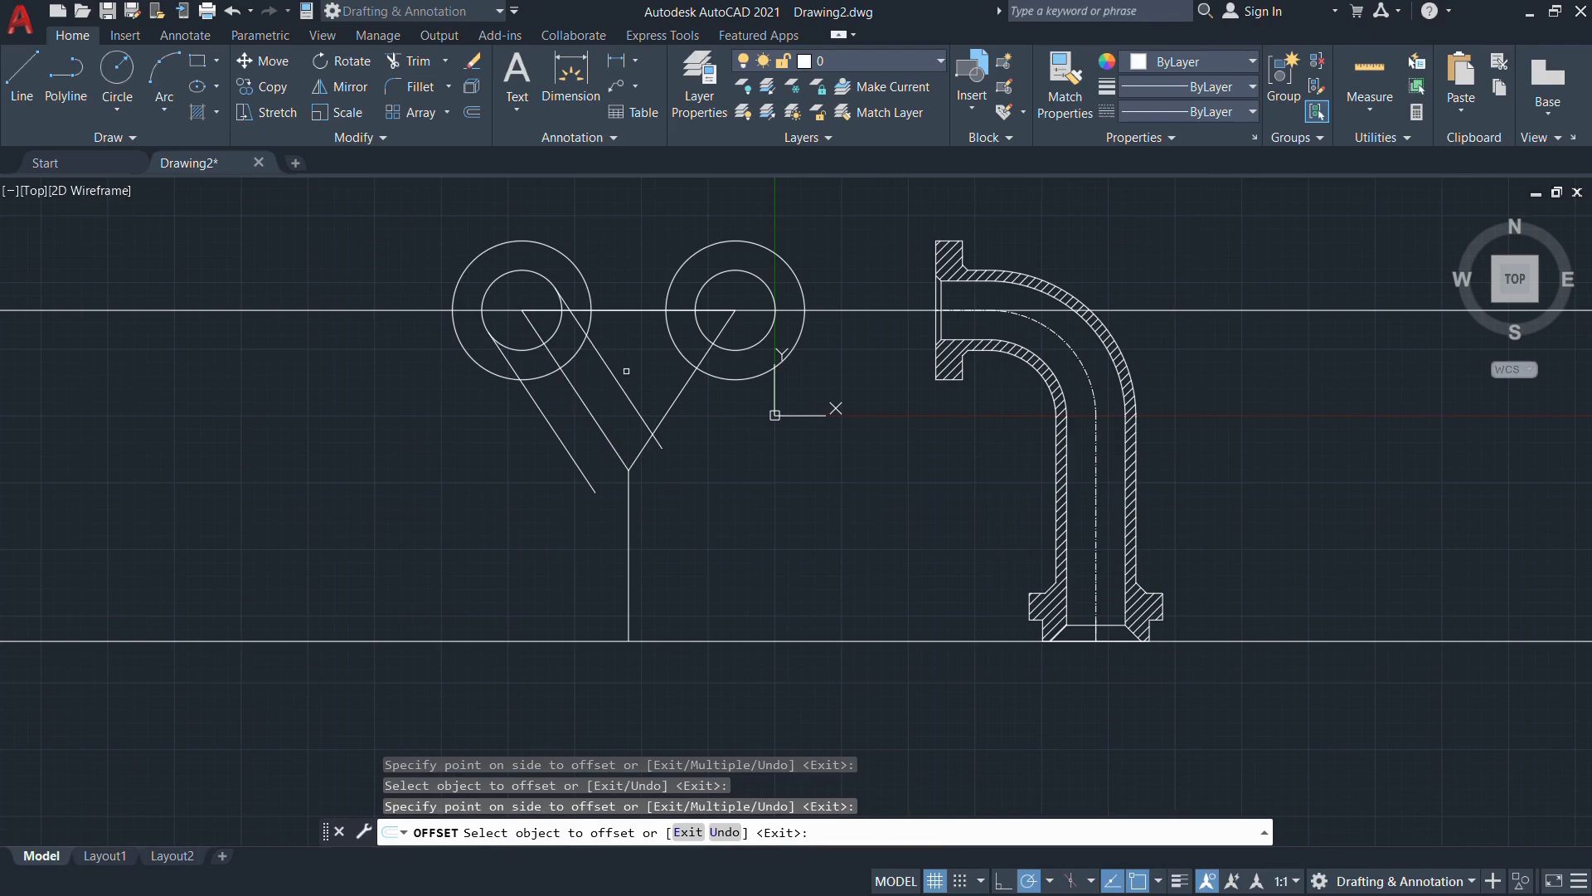
# Offset the right branch's centerline by 7.5 mm to both sides
pyautogui.click(682, 394)
pyautogui.click(676, 384)
pyautogui.click(682, 390)
pyautogui.click(713, 402)
# Offset the vertical stem's centerline by 7.5 mm to both sides, and check the junction shape in the reference image 01.jpg
pyautogui.click(629, 531)
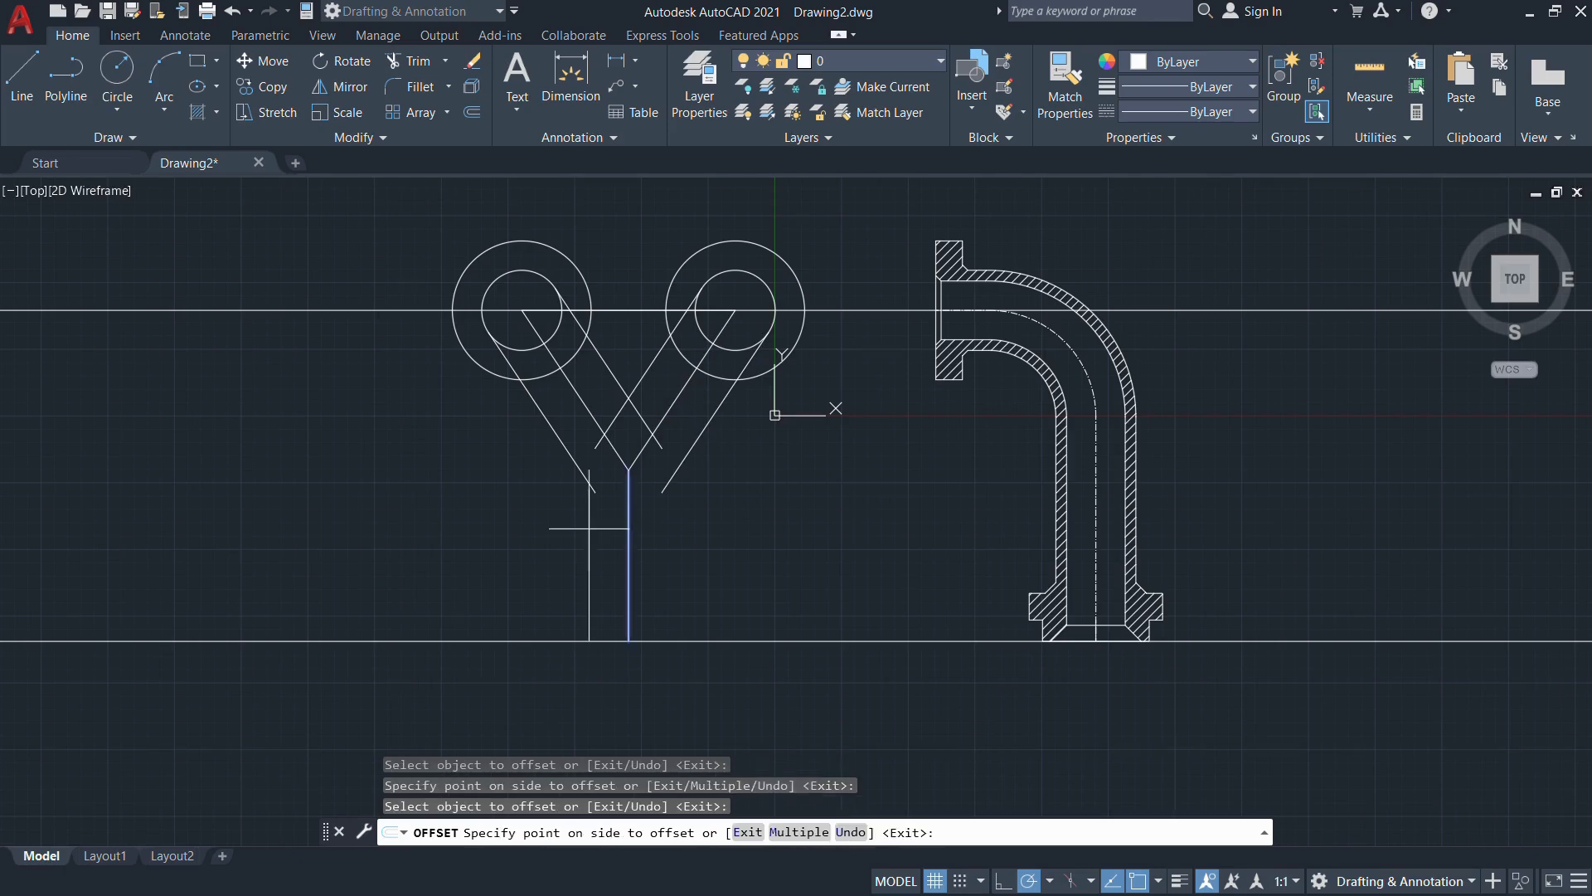
pyautogui.click(591, 531)
pyautogui.click(629, 541)
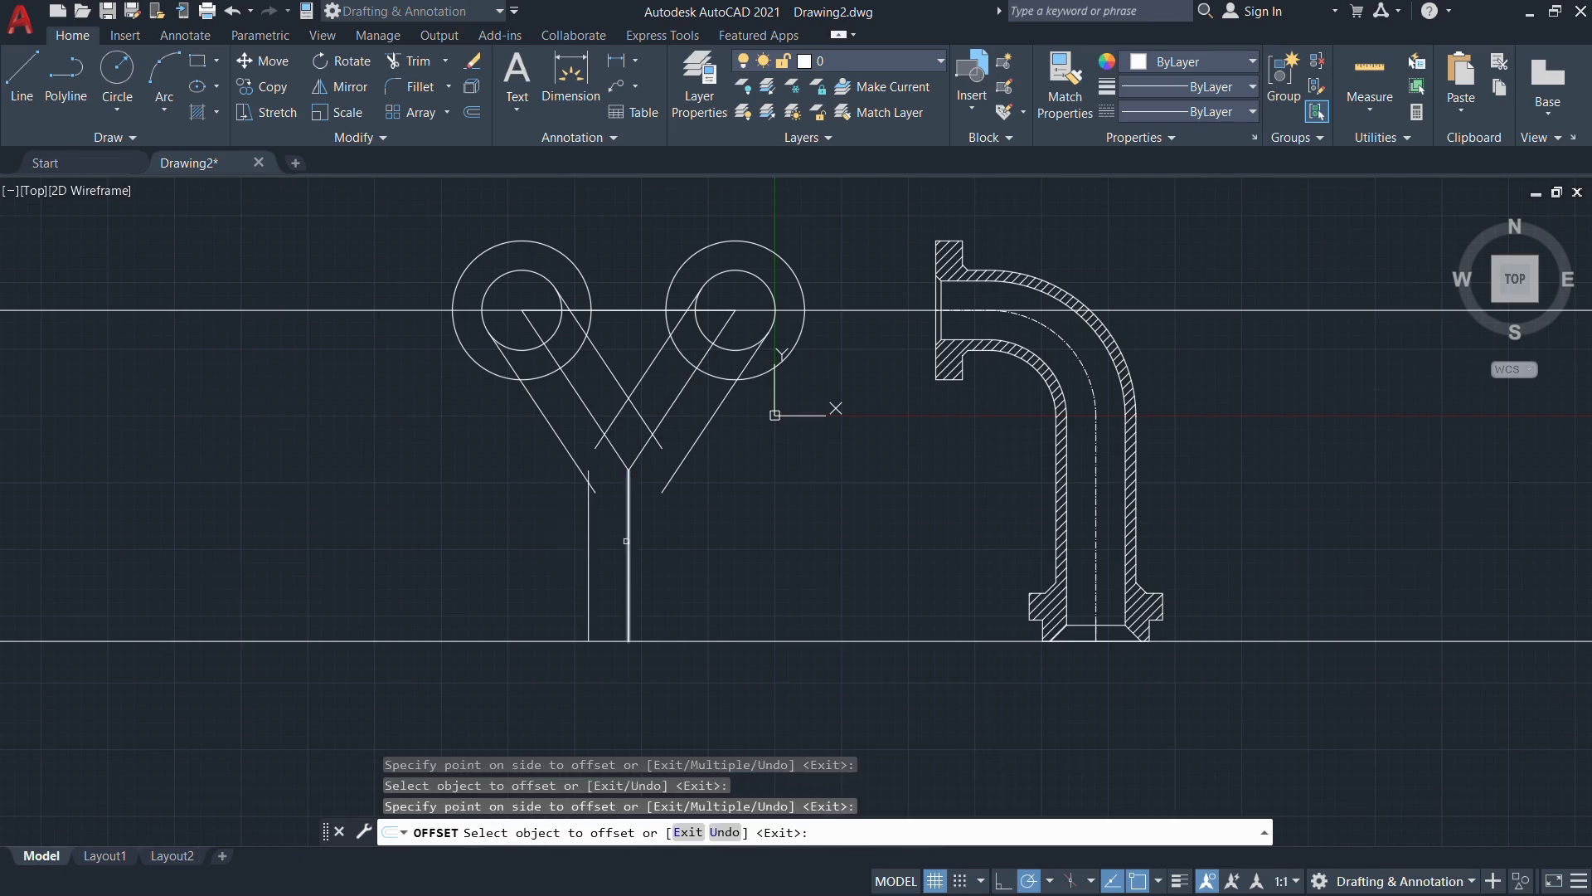
pyautogui.click(676, 552)
pyautogui.hotkey('alt', 'Tab')
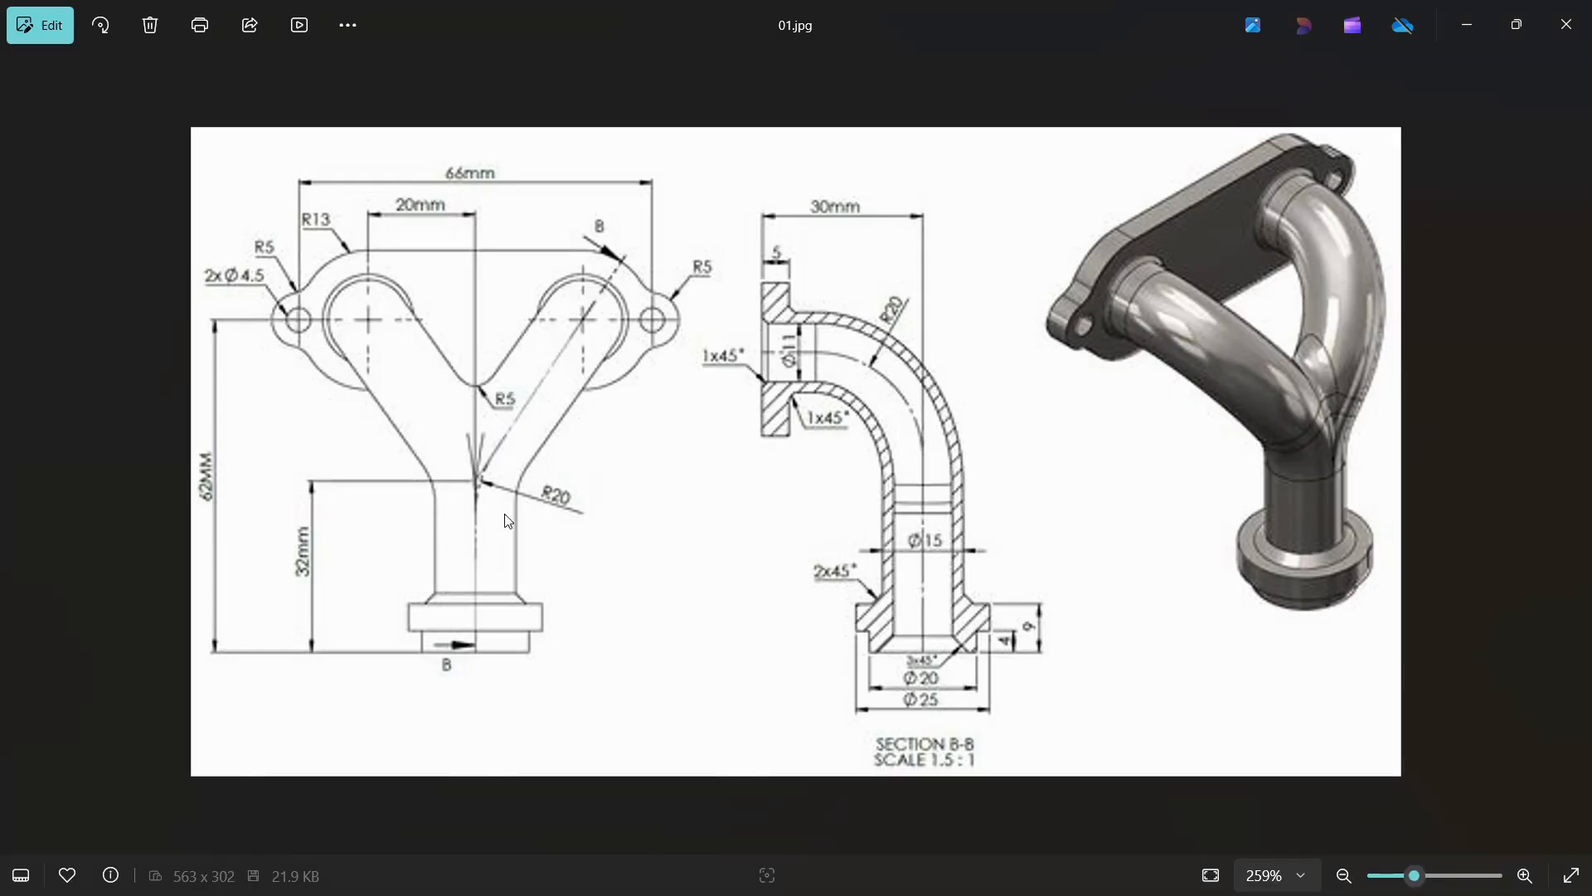
pyautogui.hotkey('alt', 'Tab')
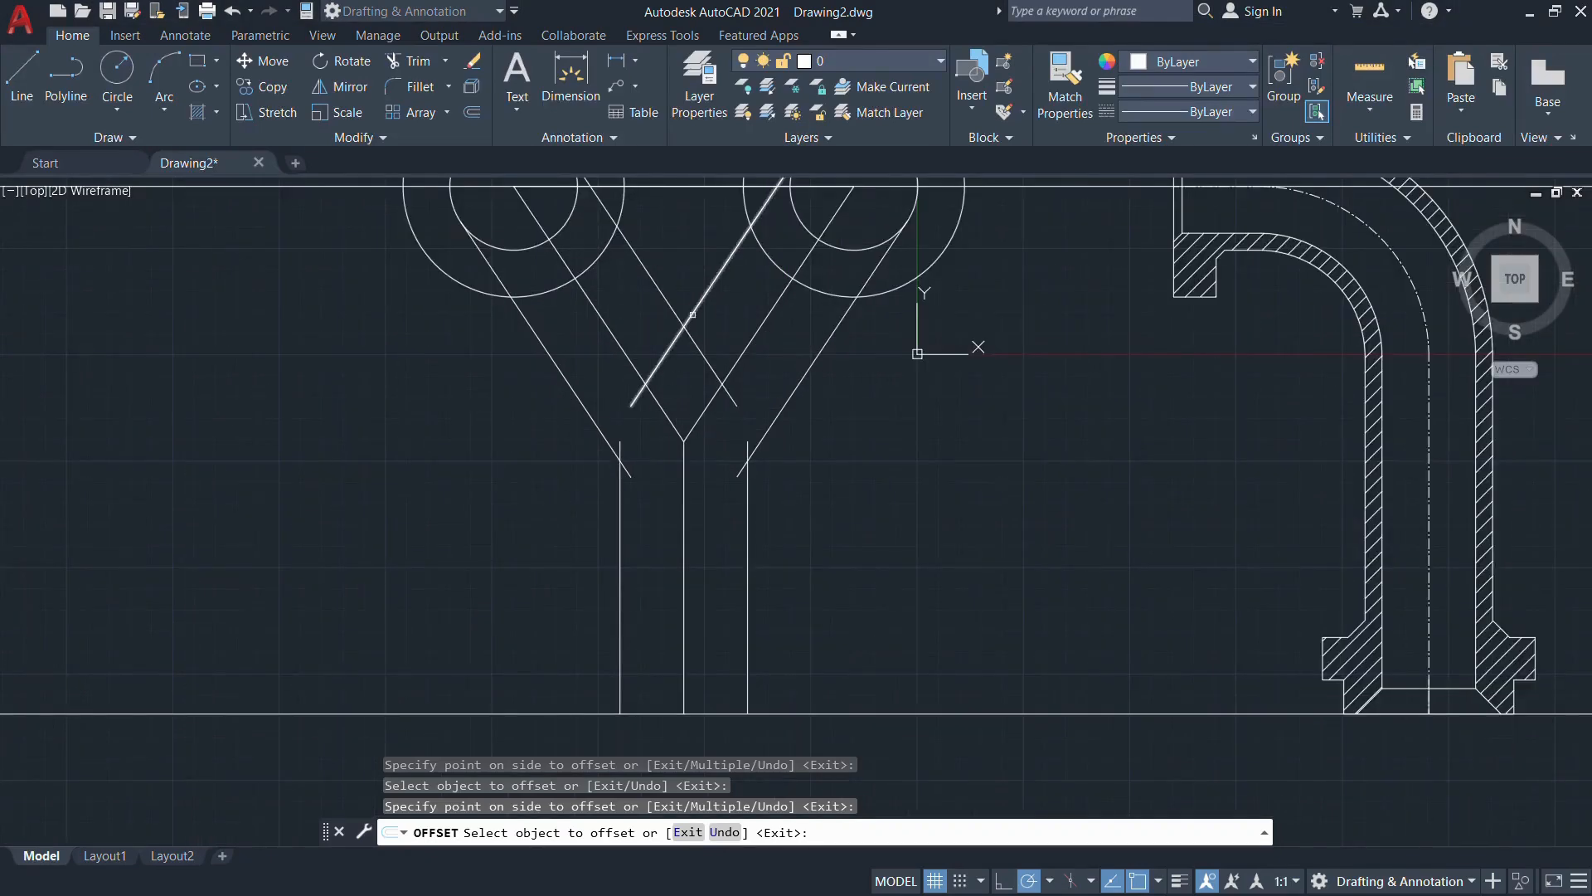
pyautogui.press('Escape')
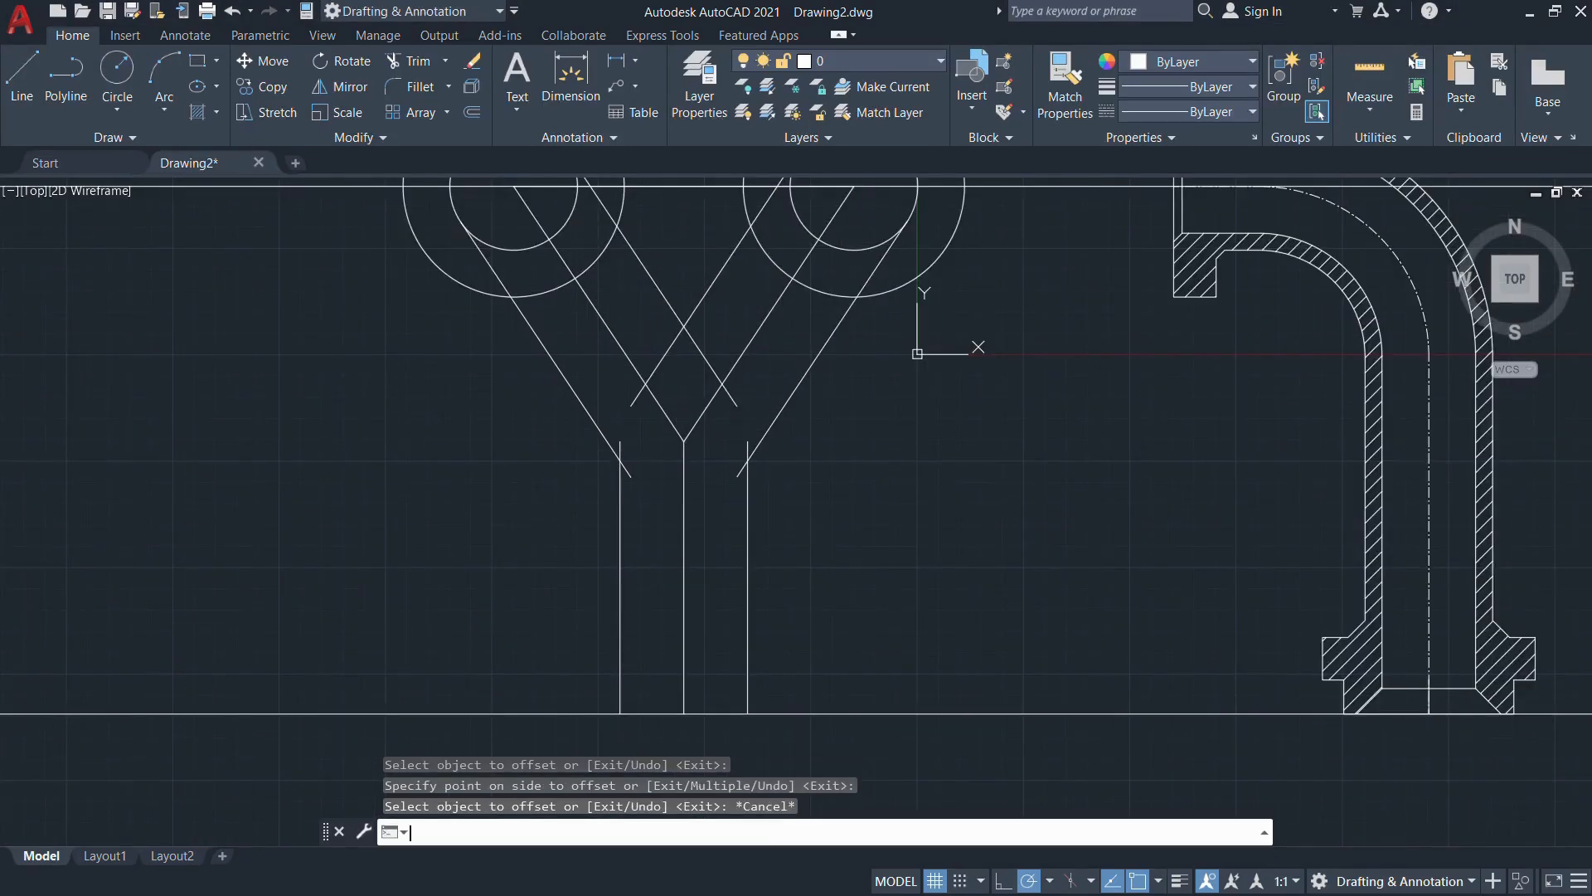
# Trim the overlapping ends of the offset lines at the Y junction, both outer corners and the inner crossing
pyautogui.write('TR')
pyautogui.press('Return')
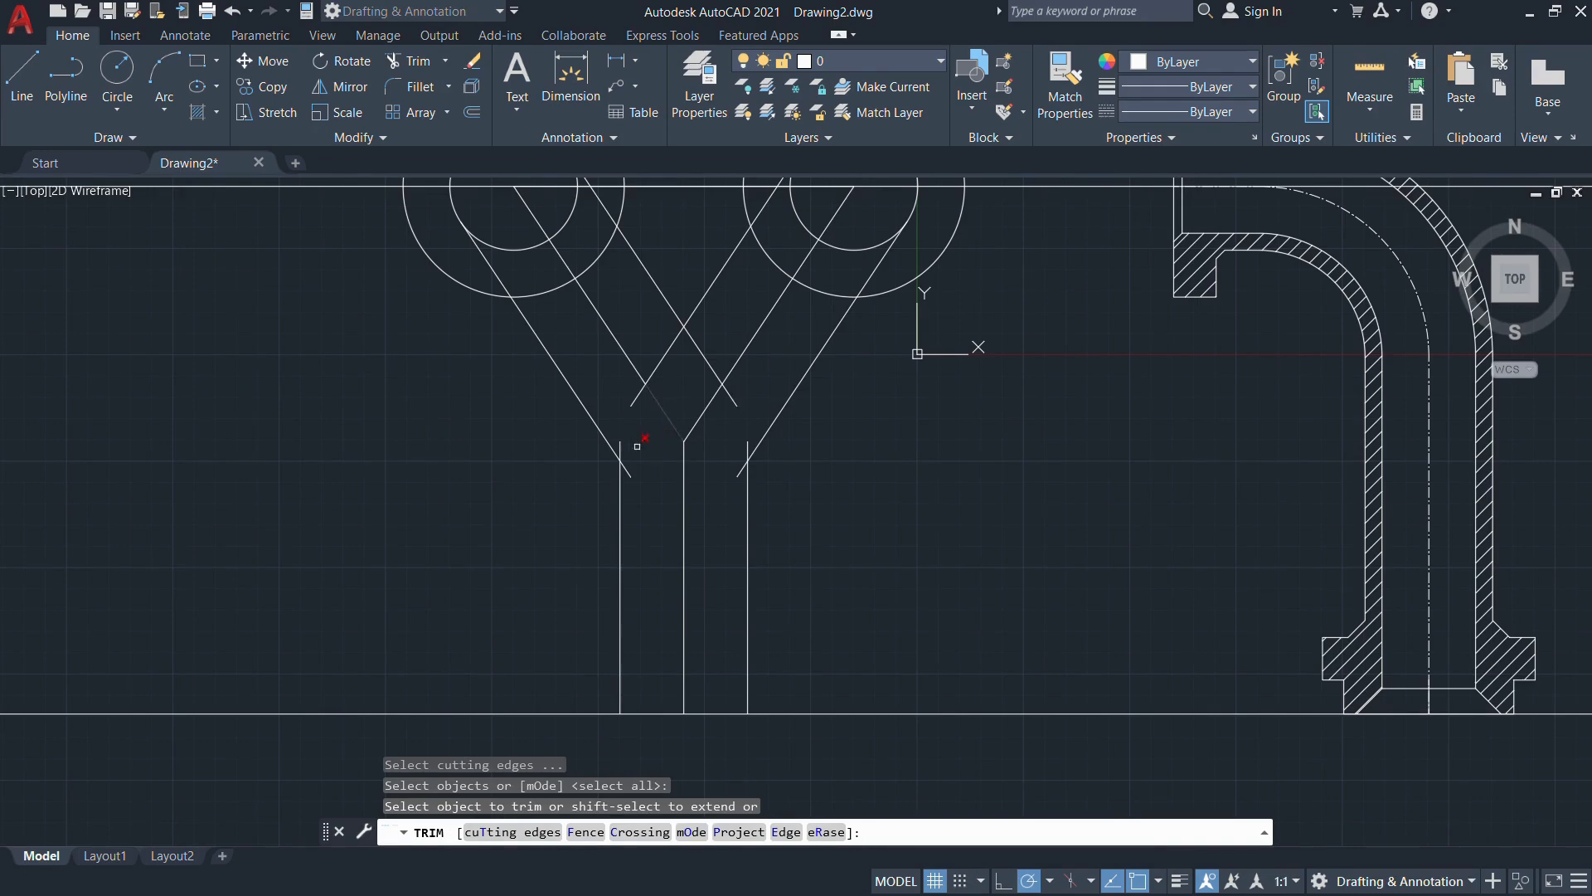
pyautogui.click(623, 449)
pyautogui.click(631, 477)
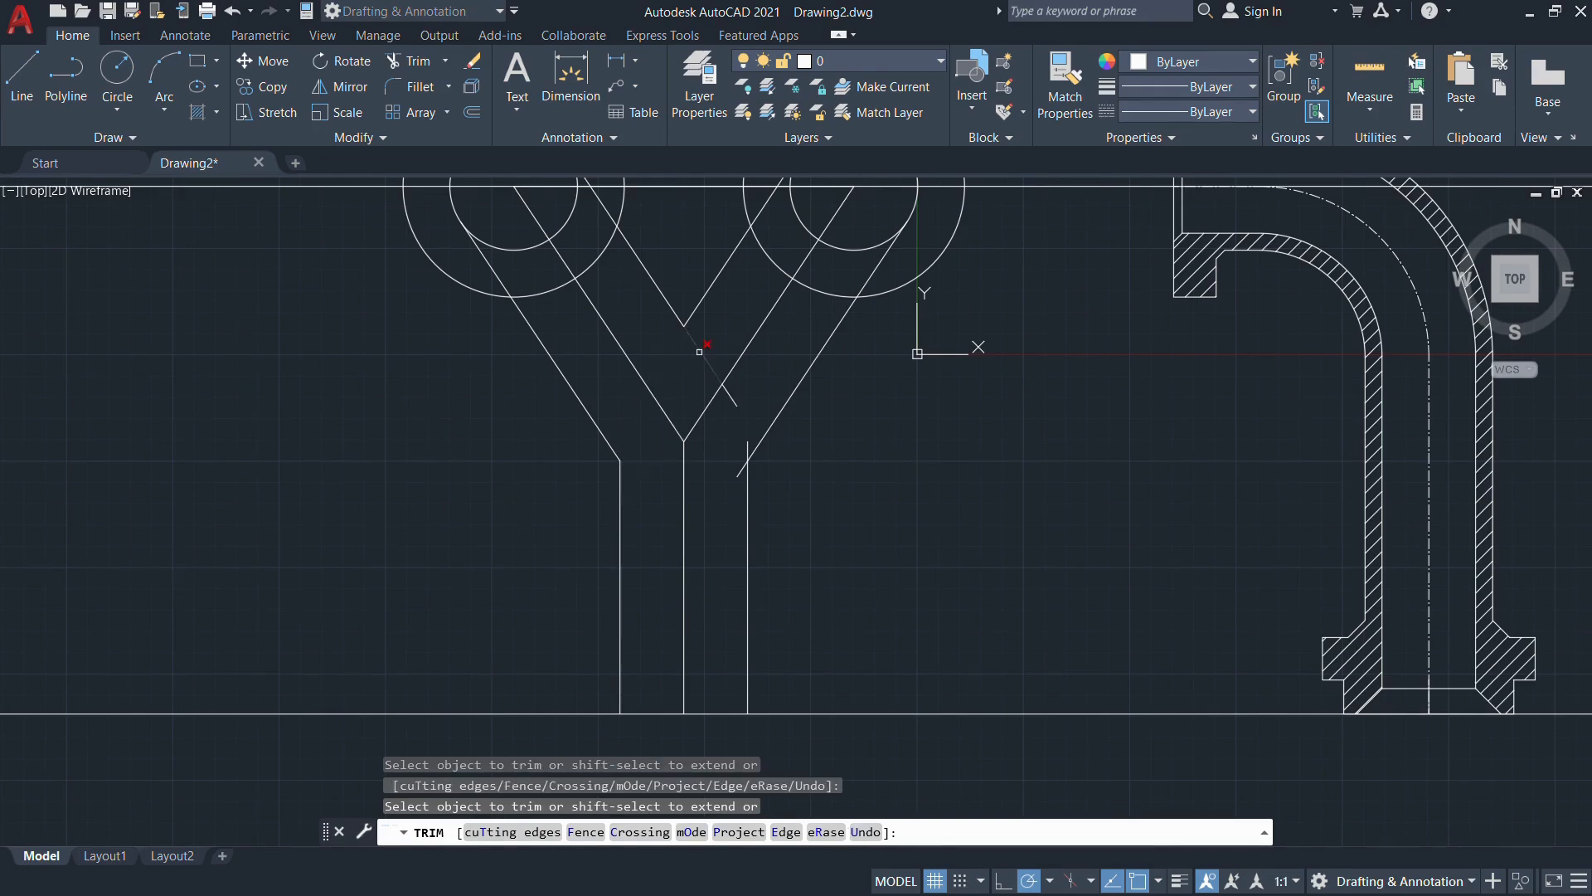
pyautogui.click(738, 405)
pyautogui.click(741, 468)
# Erase the short leftover line fragment beside the right branch's centerline using Trim's erase option
pyautogui.scroll(-3, 724, 479)
pyautogui.scroll(4, 717, 445)
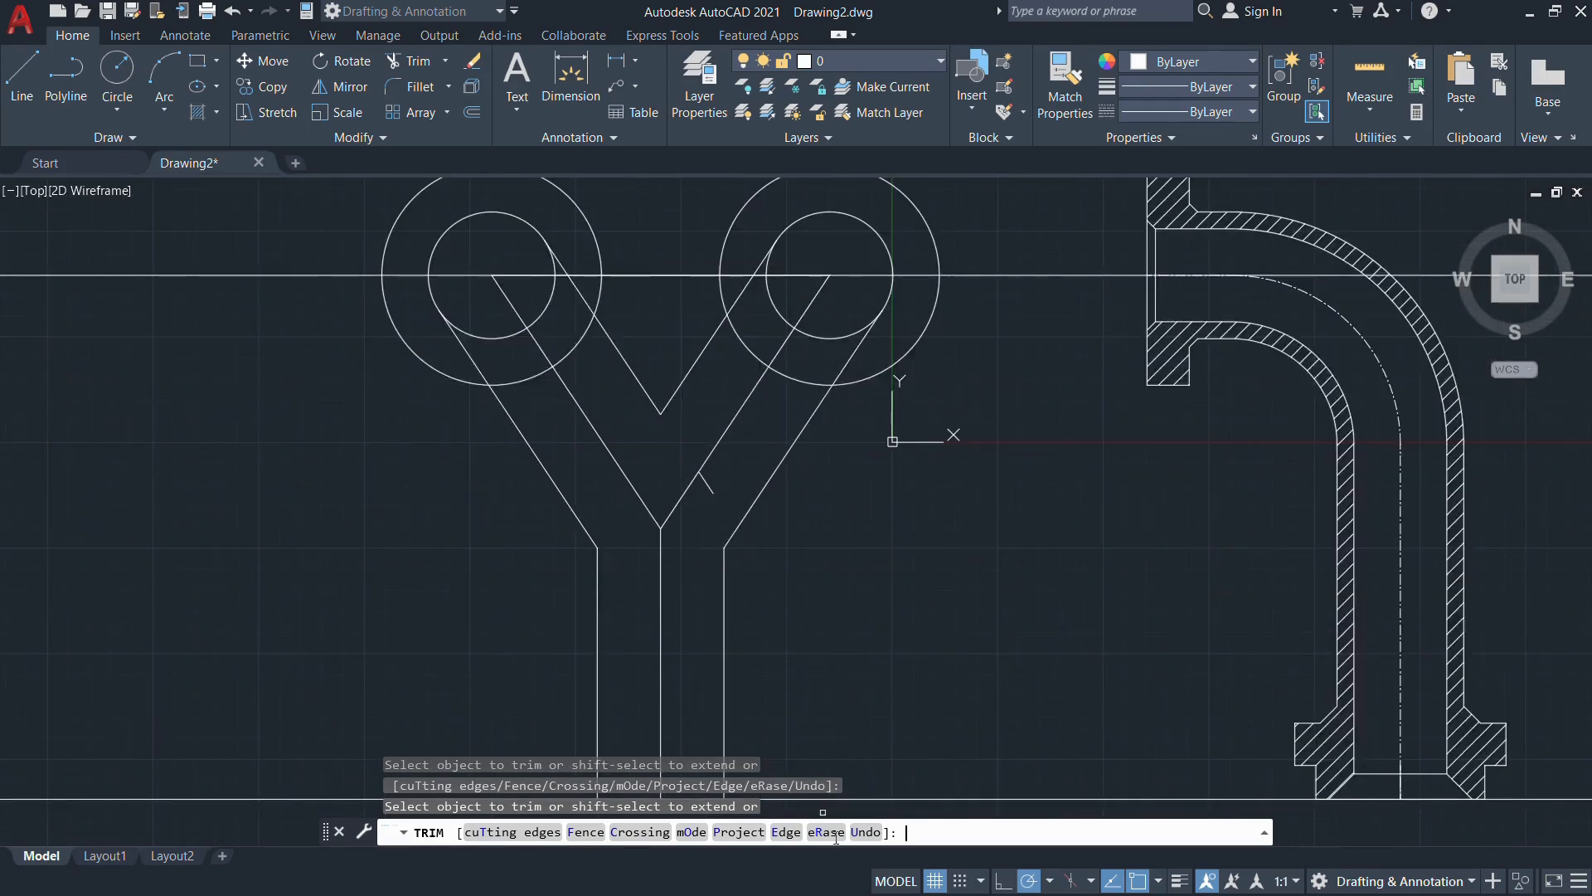
pyautogui.click(827, 832)
pyautogui.click(709, 481)
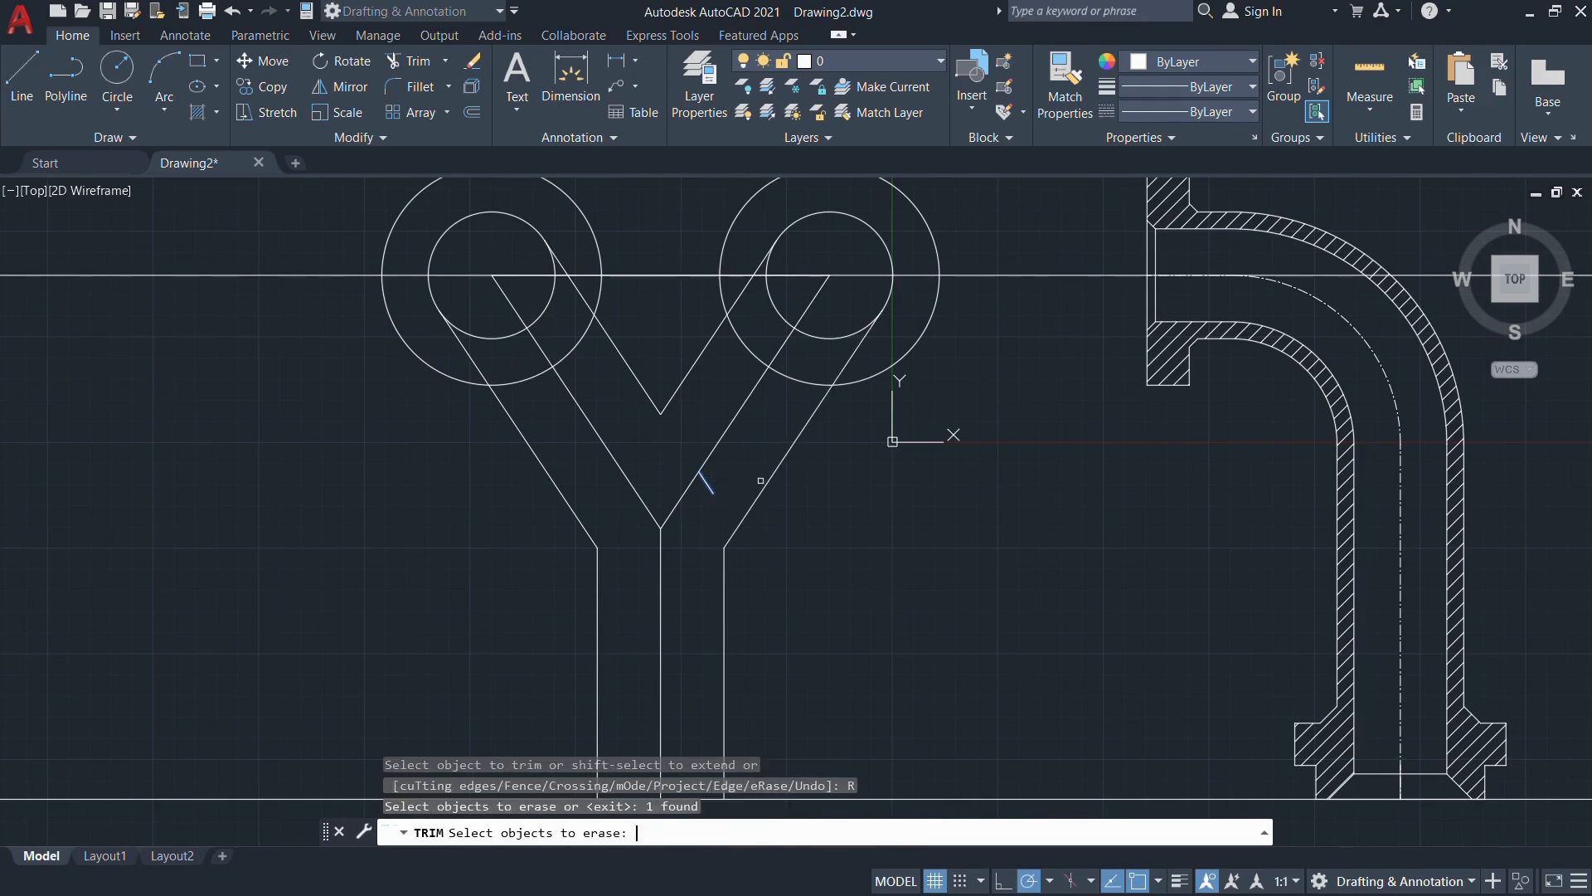
pyautogui.press('Return')
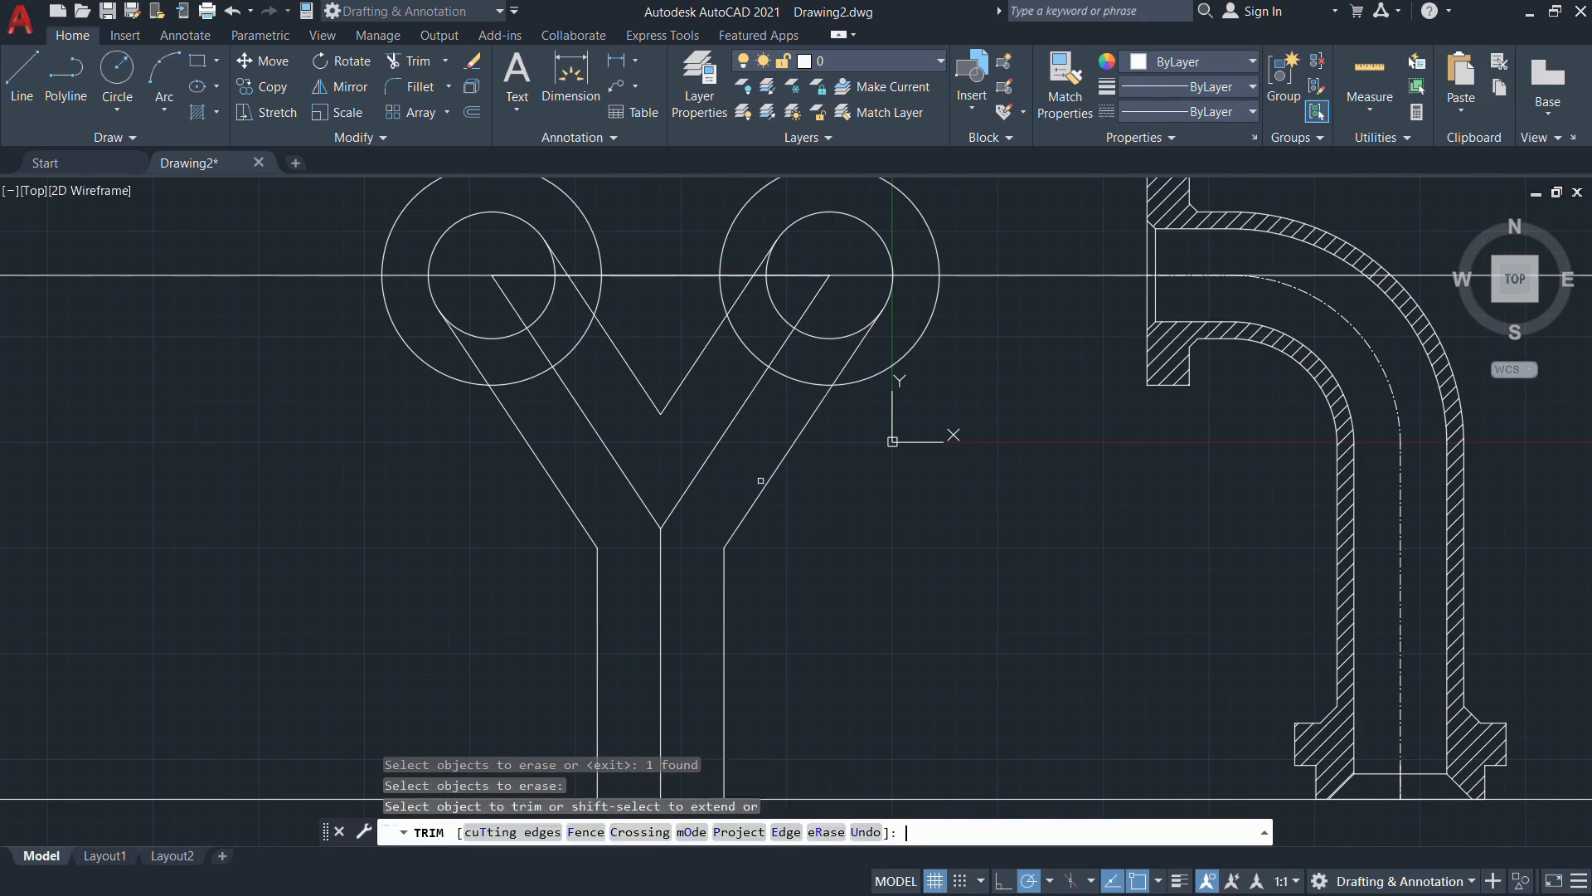
pyautogui.press('Escape')
# Delete the left branch's diagonal centerline
pyautogui.click(616, 461)
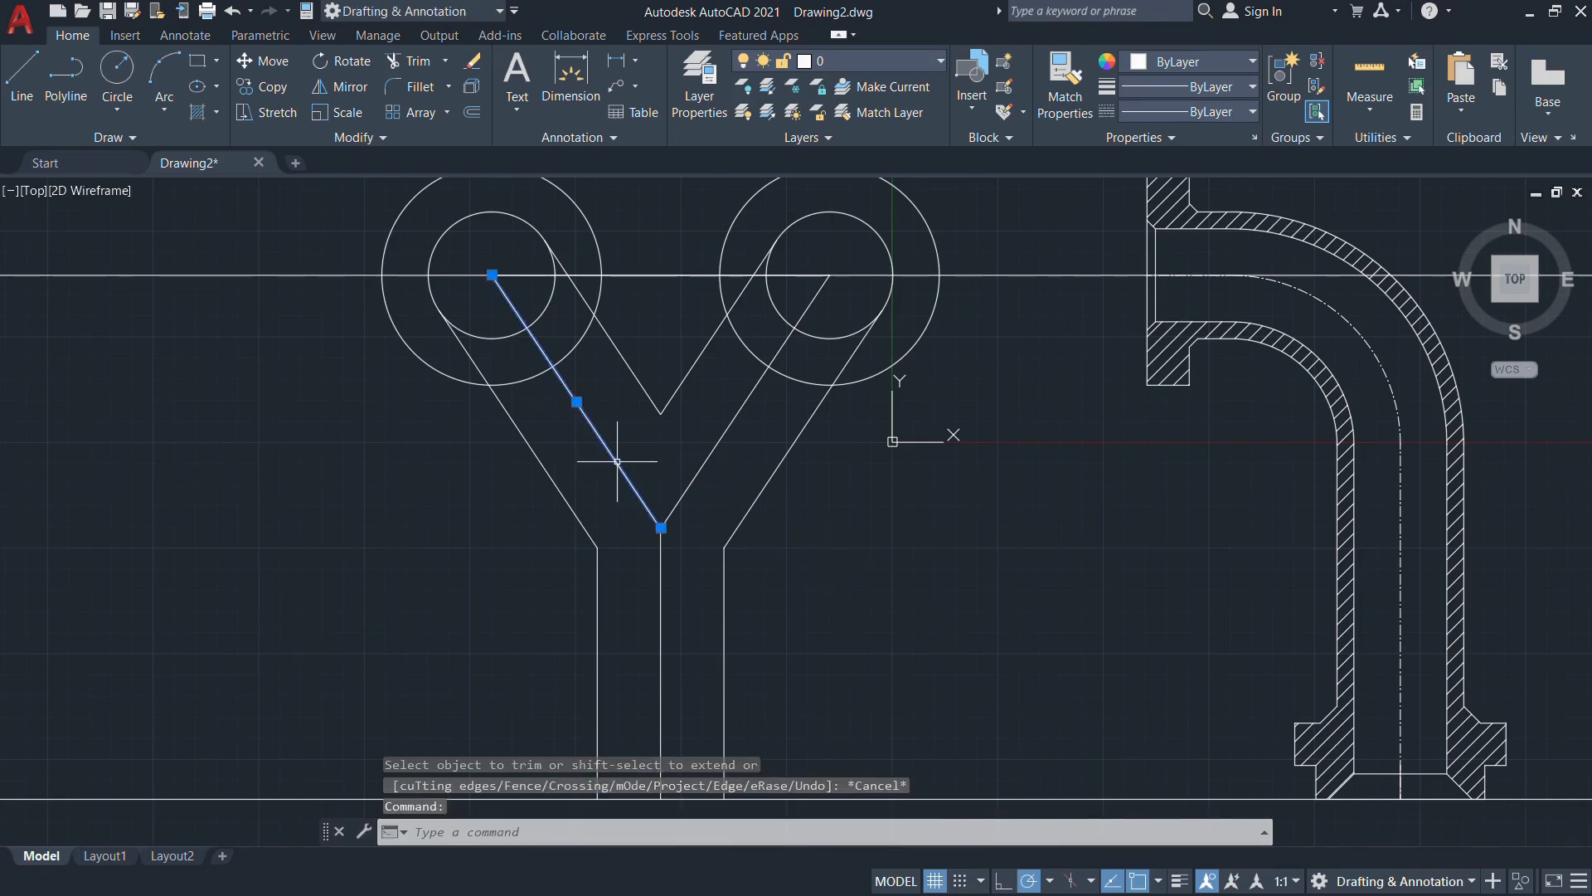
pyautogui.press('Delete')
pyautogui.scroll(-2, 627, 456)
pyautogui.moveTo(706, 518); pyautogui.dragTo(709, 496, button='middle')
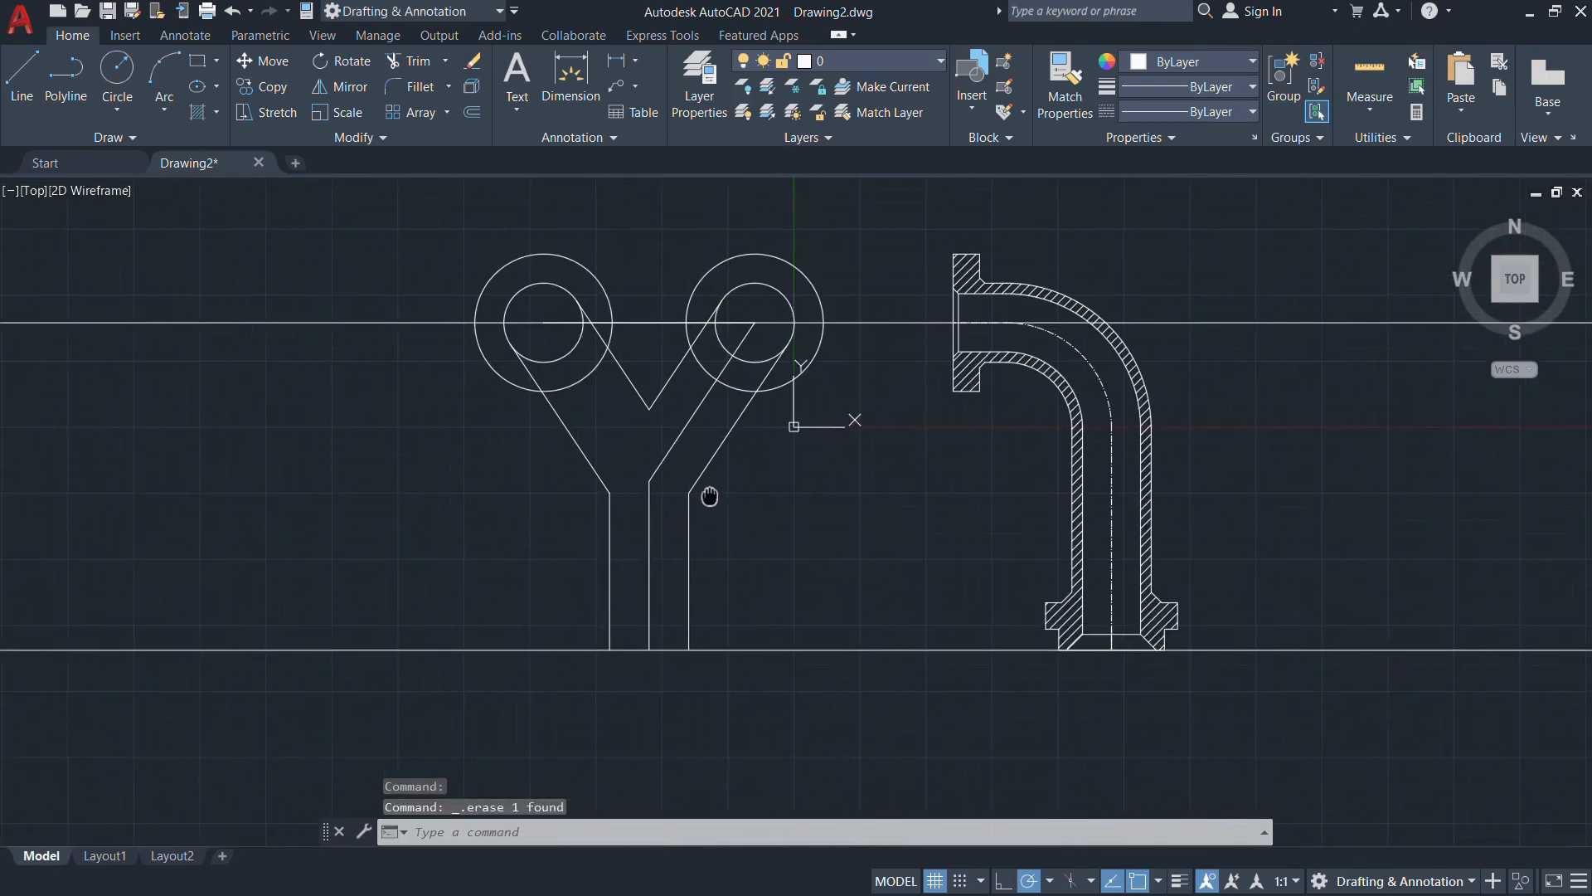
# Check the flange outline in the reference image 01.jpg and draw a line in AutoCAD joining the tops of the two outer circles
pyautogui.hotkey('alt', 'Tab')
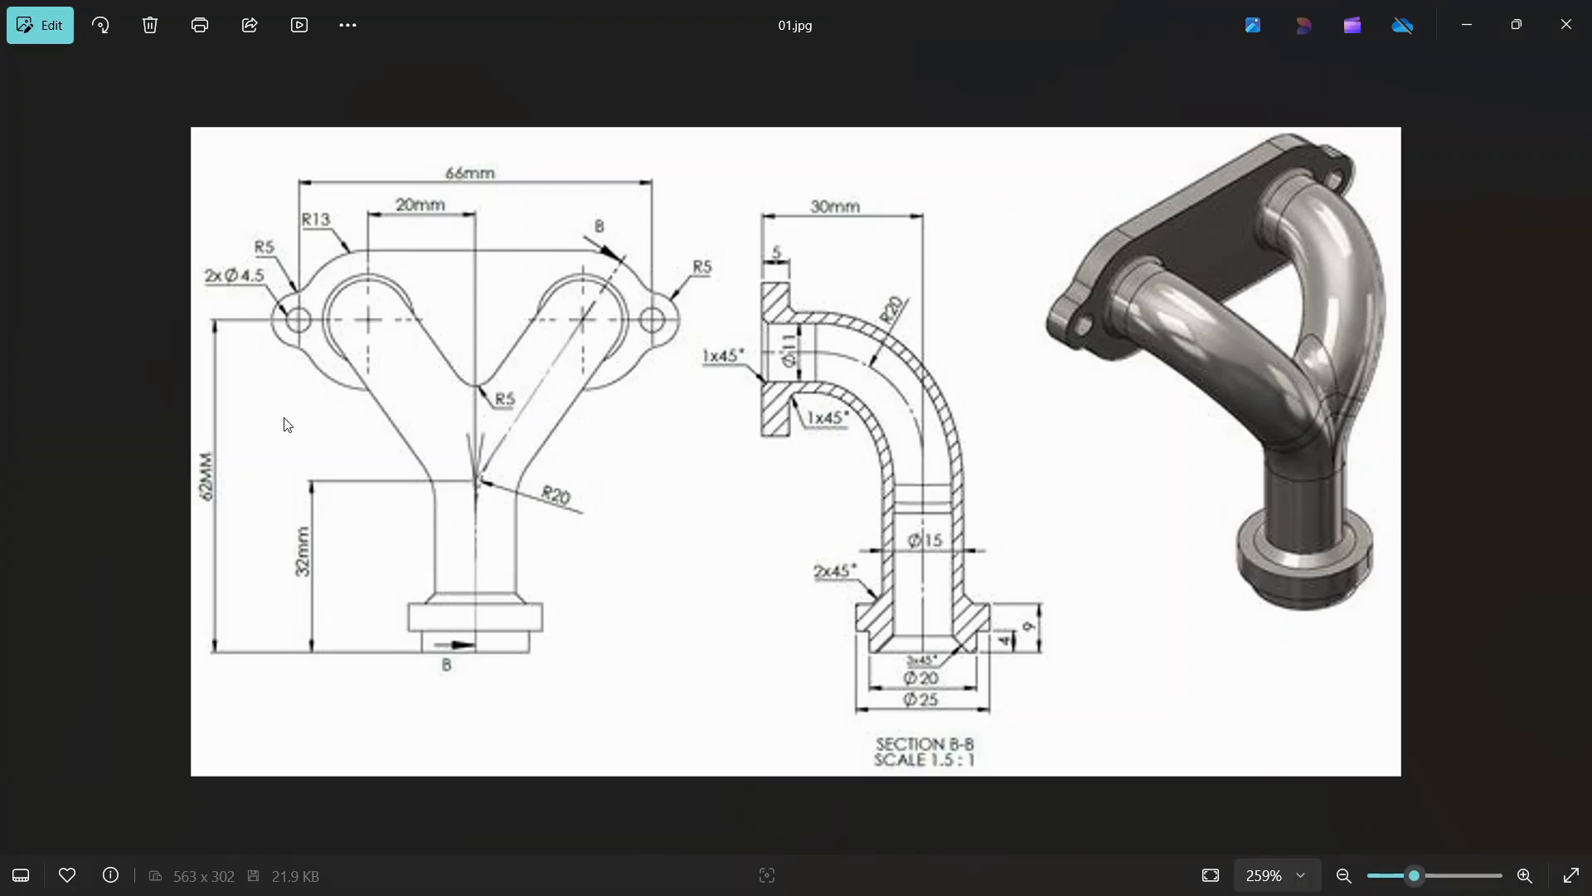
pyautogui.hotkey('alt', 'Tab')
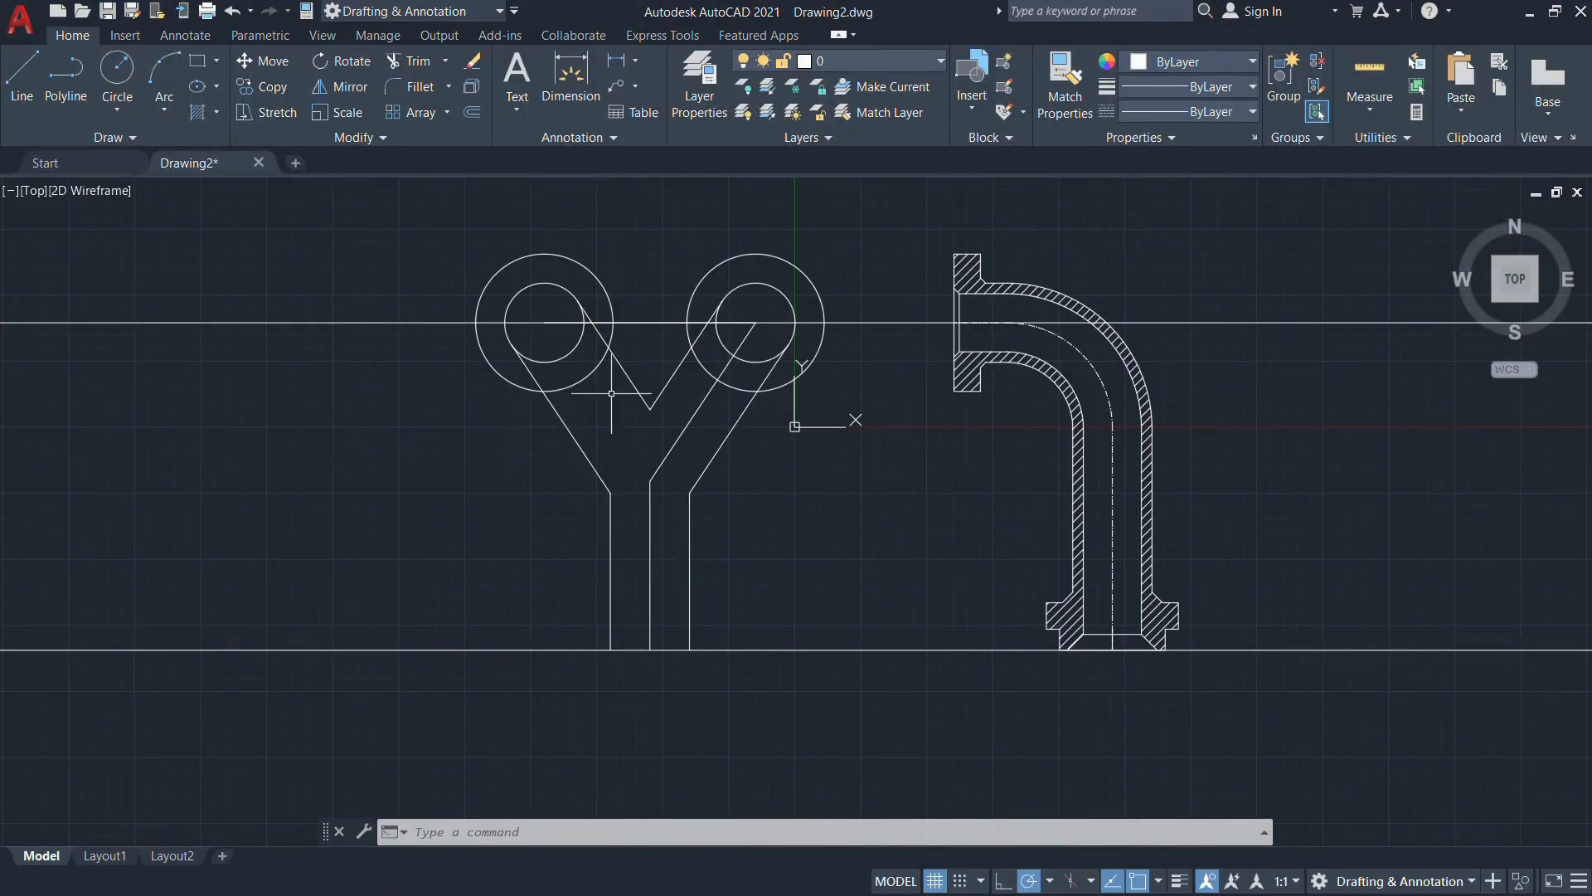
pyautogui.write('l')
pyautogui.press('Return')
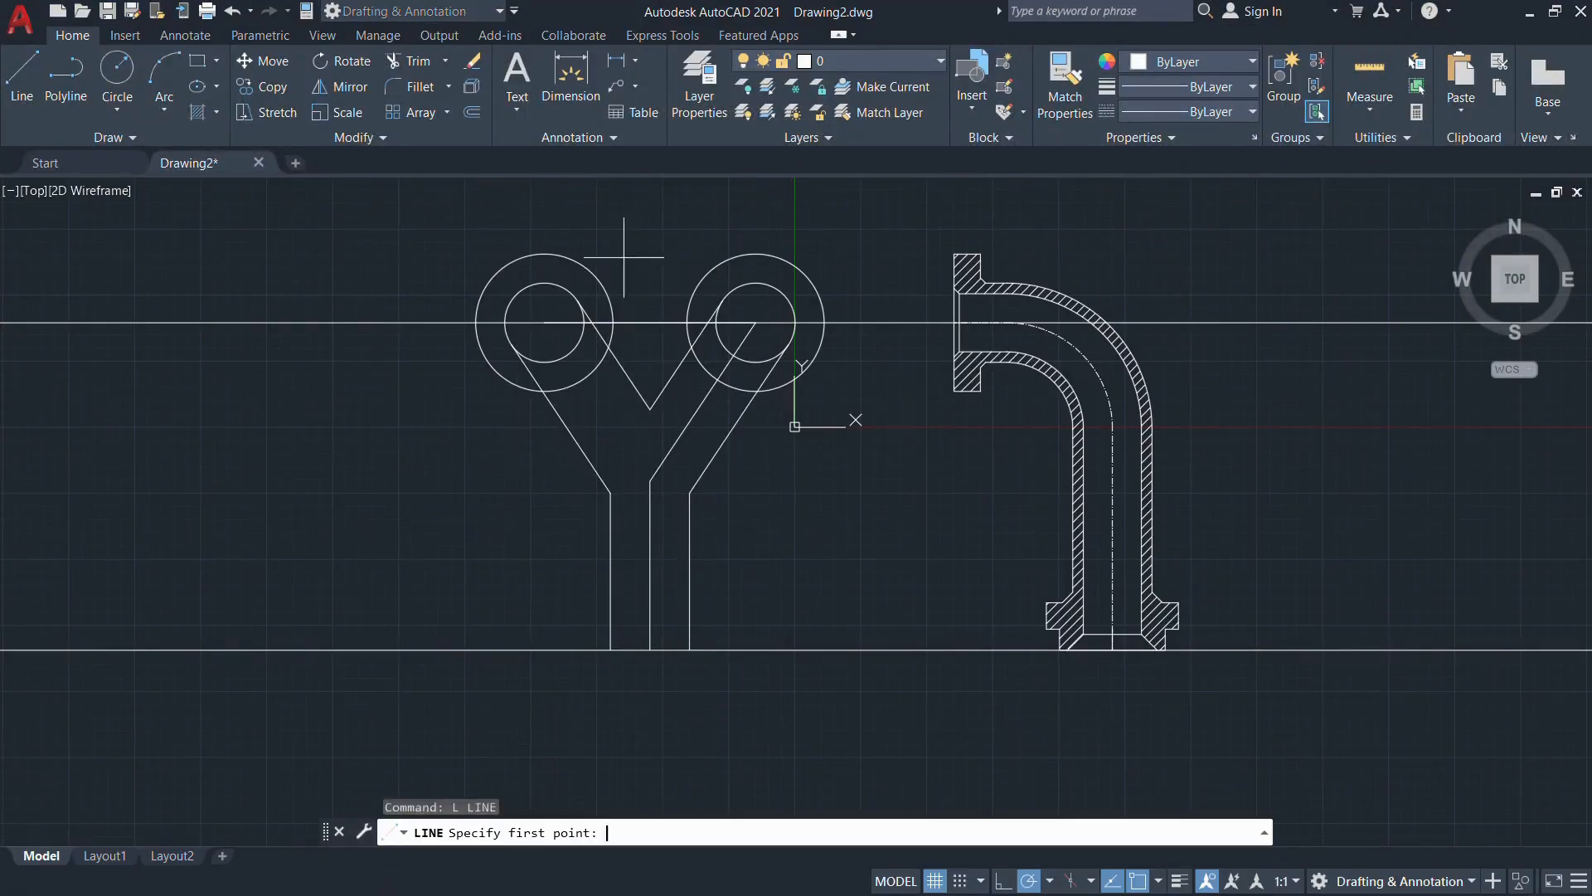
pyautogui.click(545, 254)
pyautogui.click(755, 254)
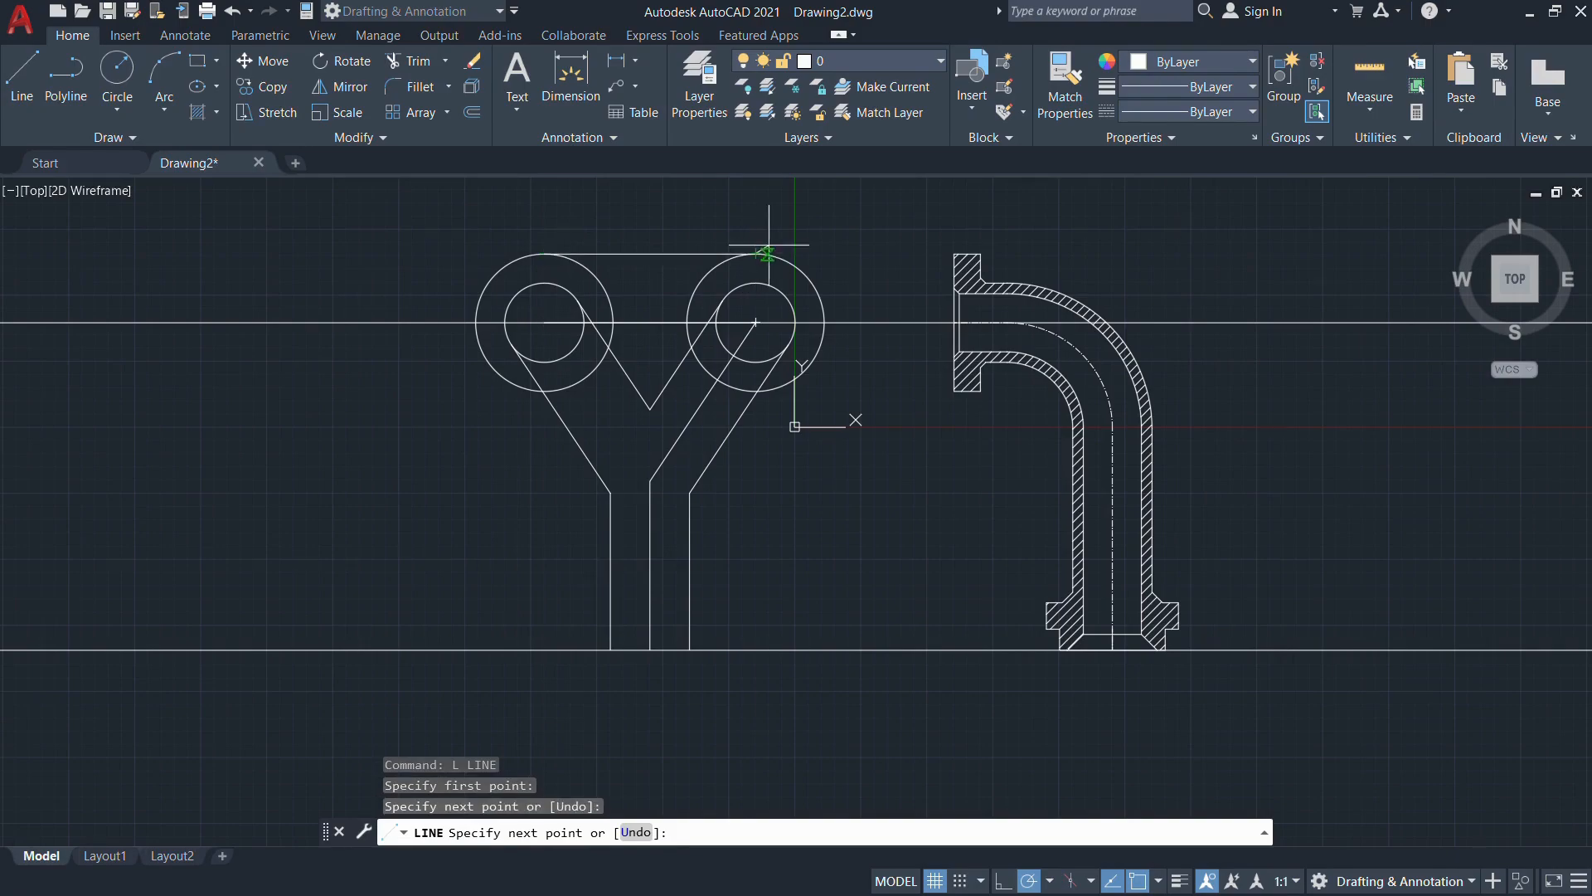
pyautogui.press('Escape')
# Check the base collar in 01.jpg and draw horizontal construction lines in AutoCAD through the section view collar's lower and upper left corners
pyautogui.hotkey('alt', 'Tab')
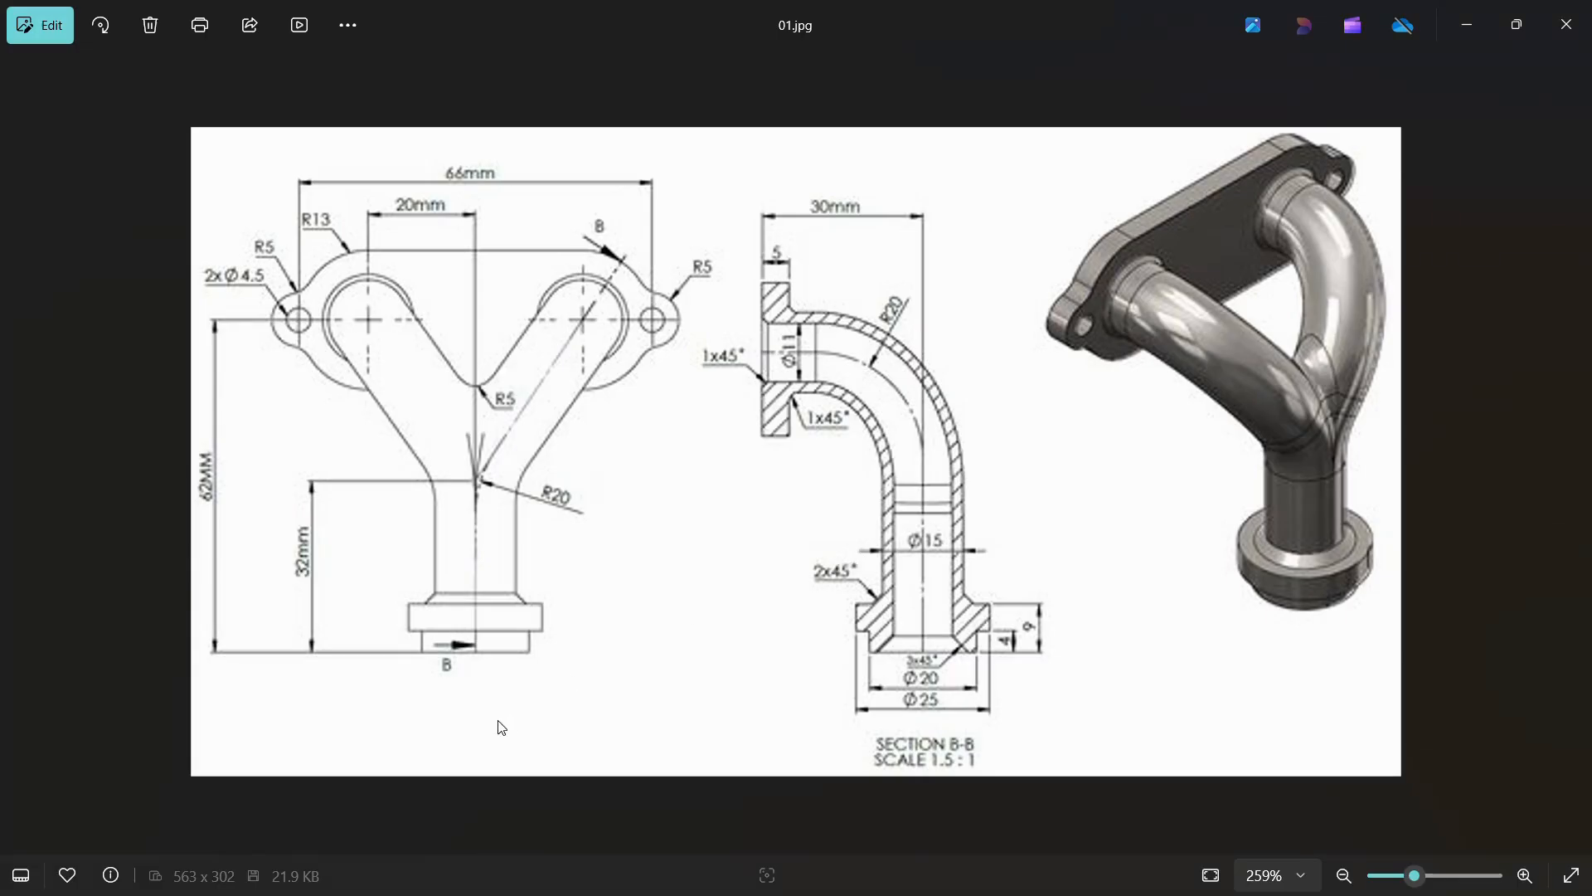
pyautogui.hotkey('alt', 'Tab')
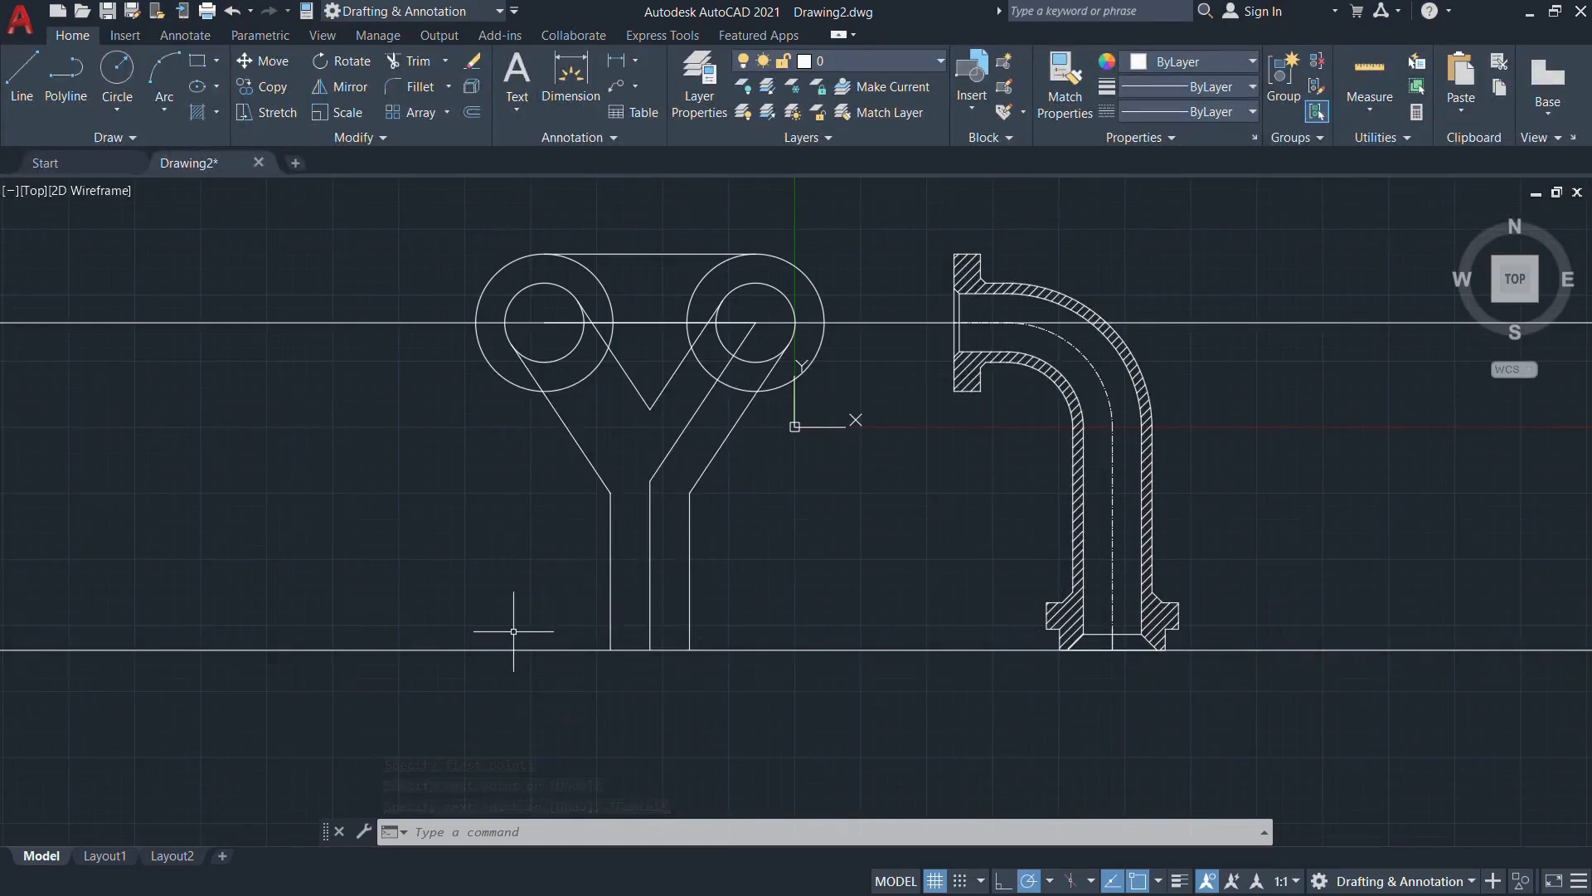
pyautogui.write('x')
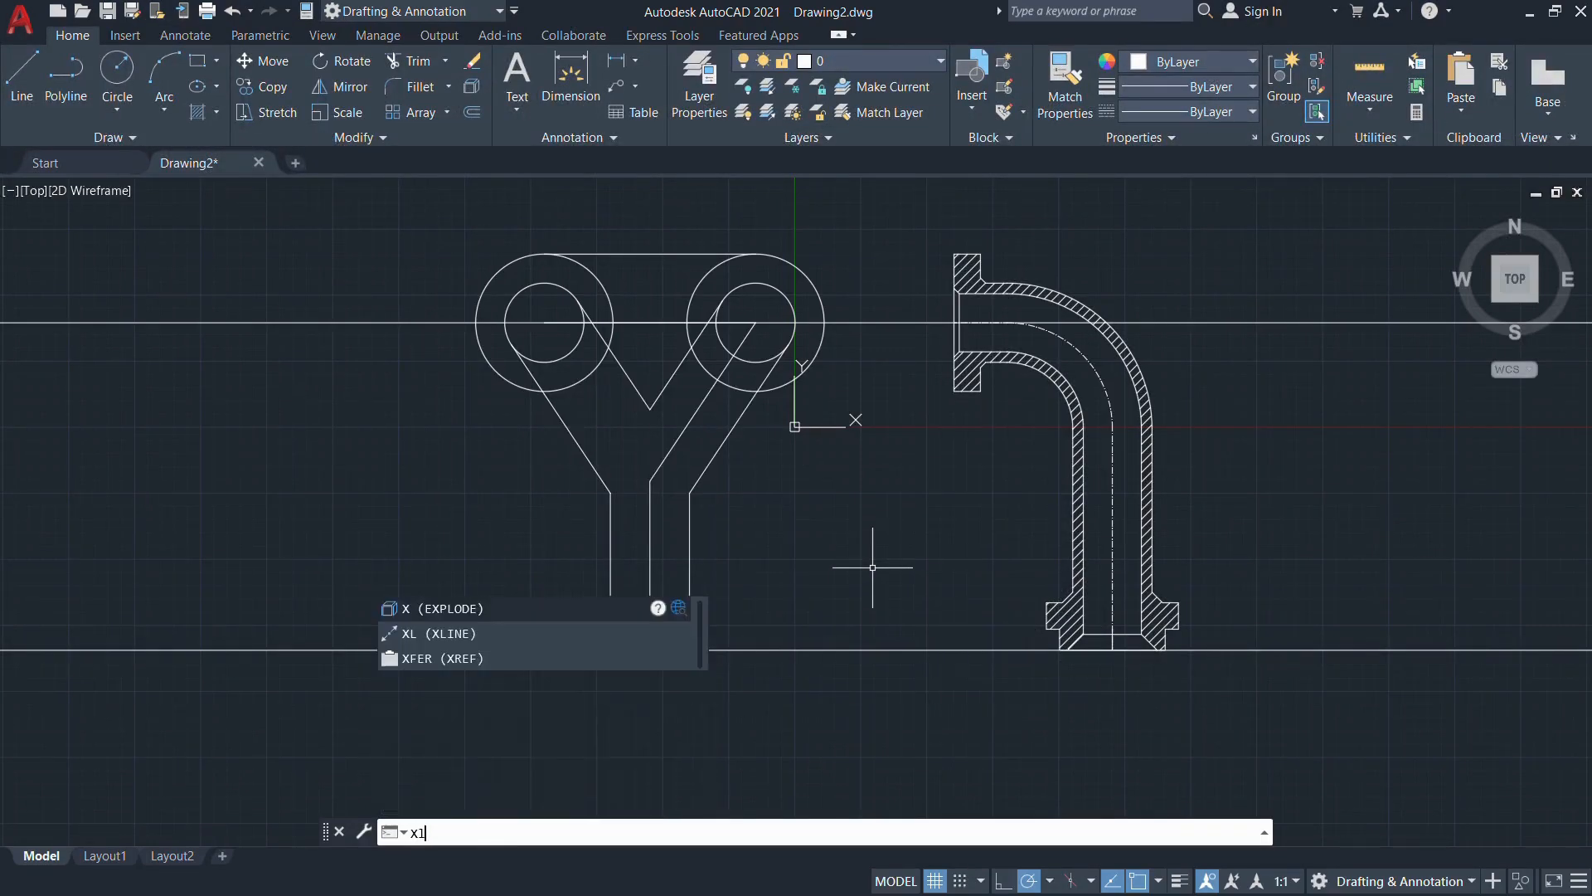
pyautogui.write('l')
pyautogui.press('Return')
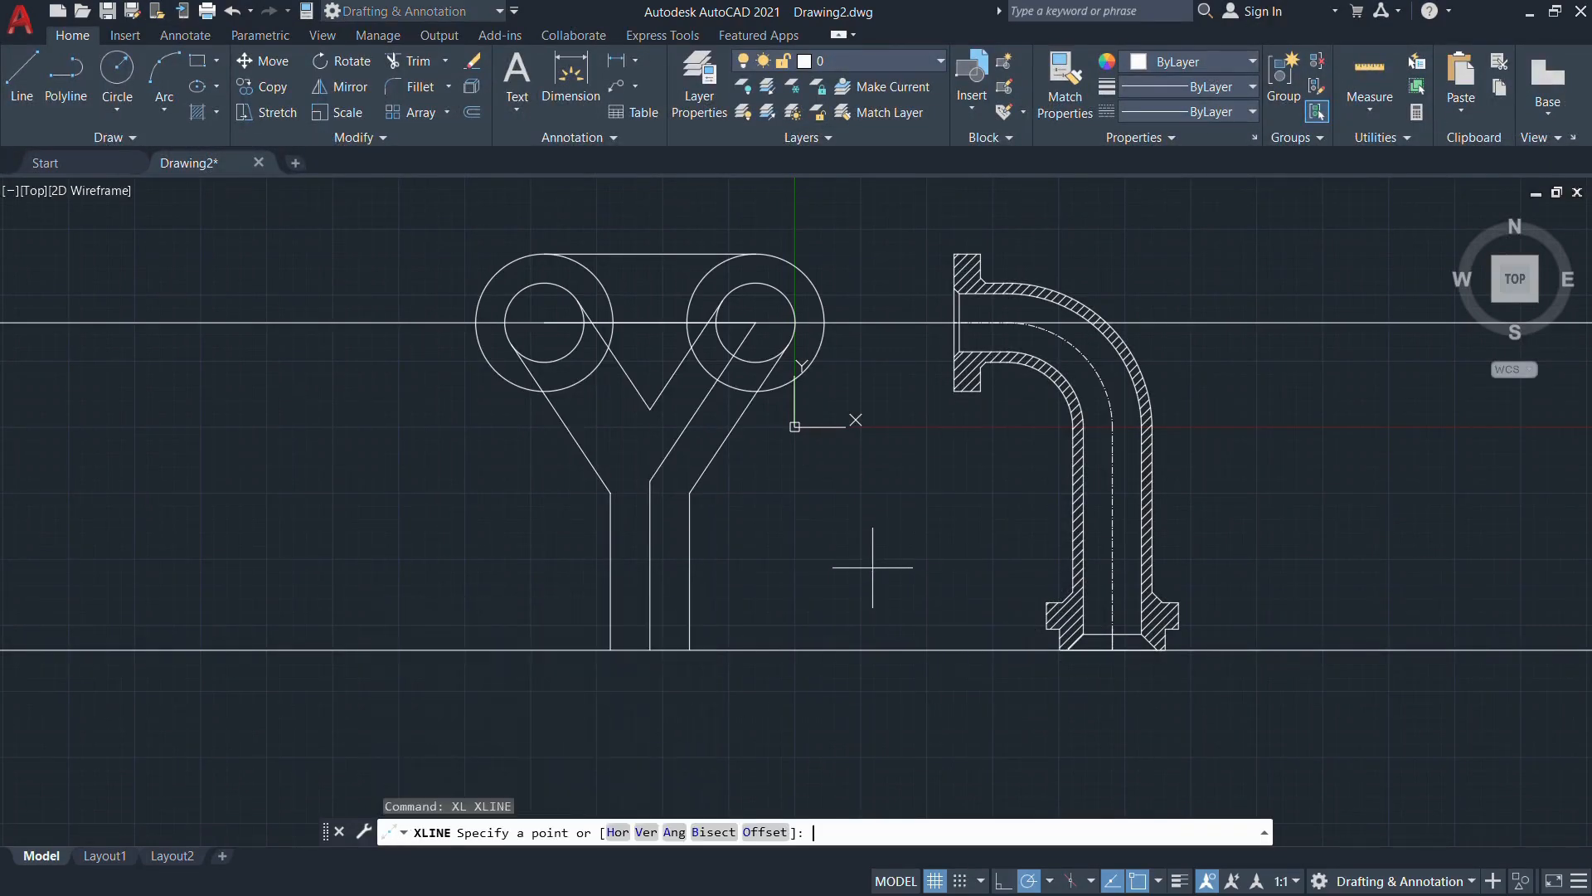
pyautogui.click(629, 831)
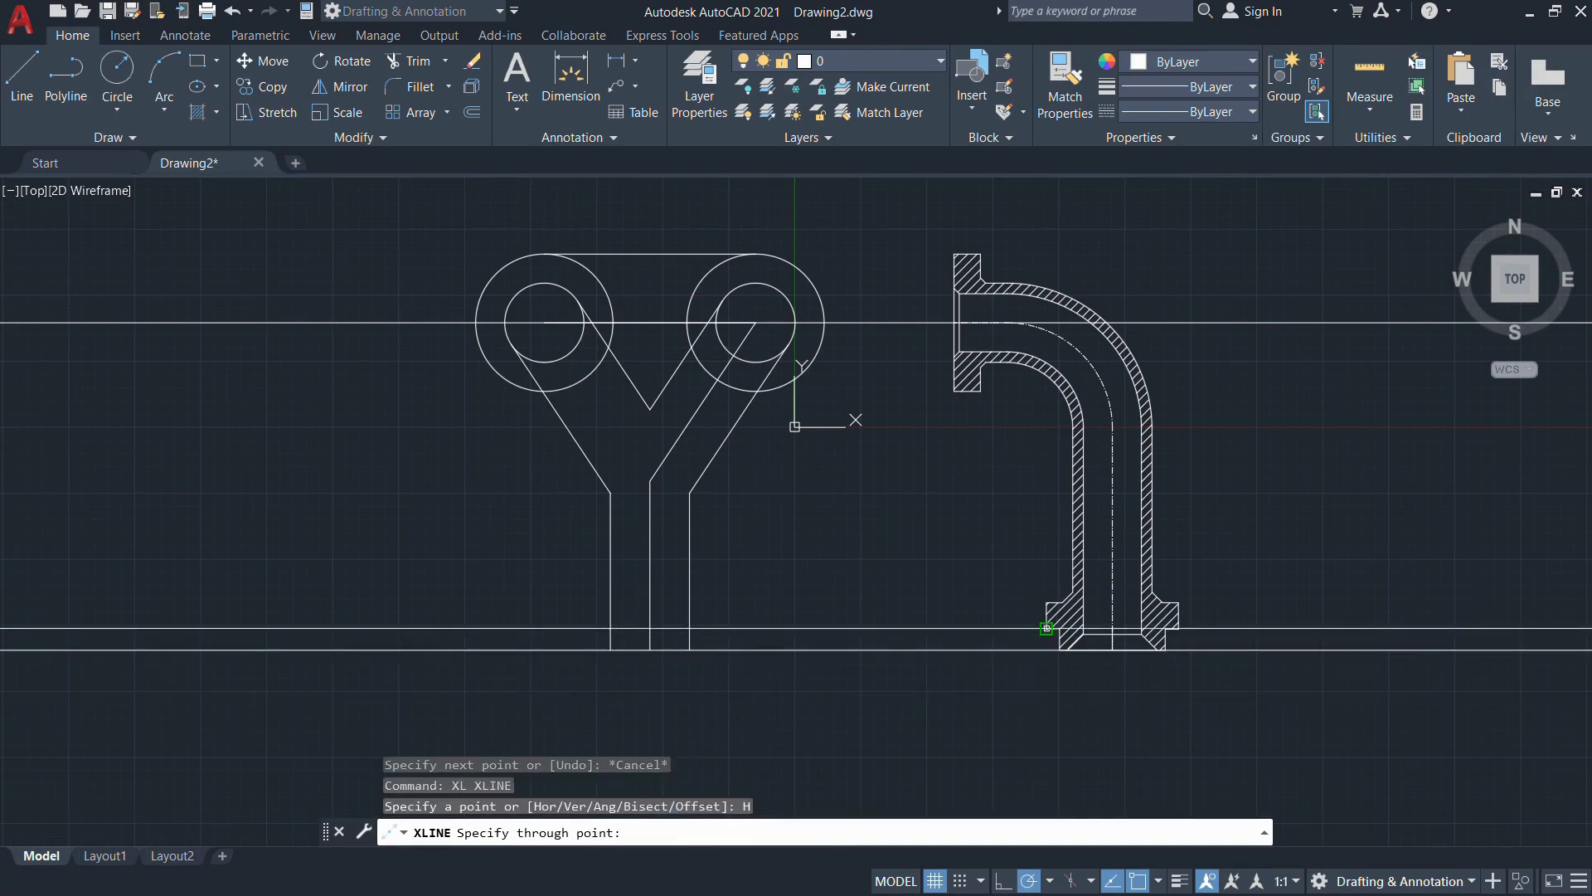
pyautogui.click(1046, 629)
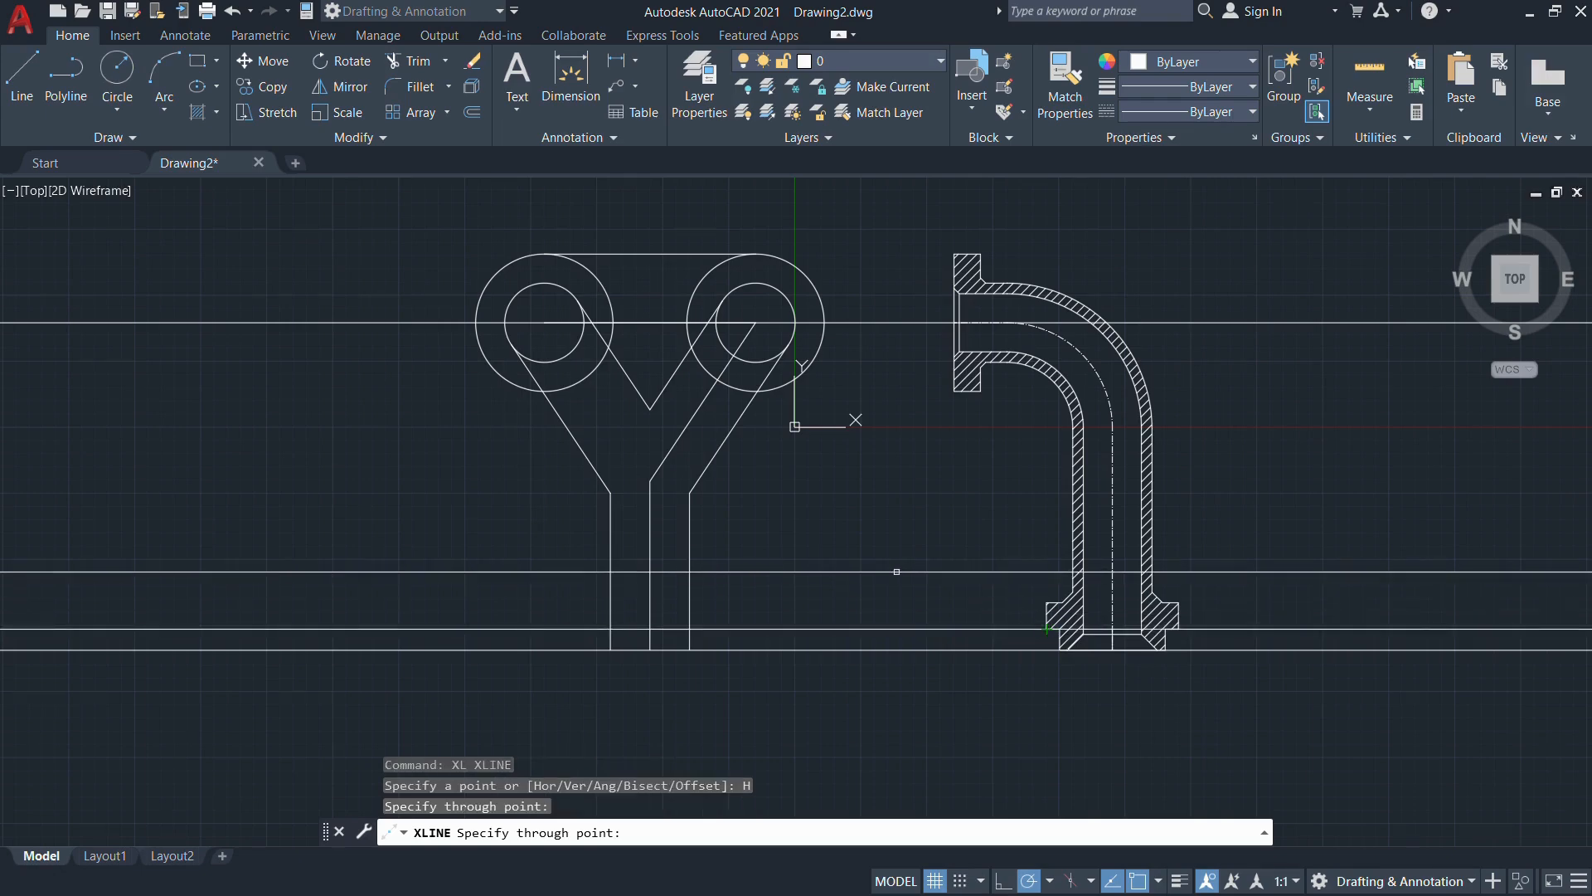
pyautogui.click(1047, 603)
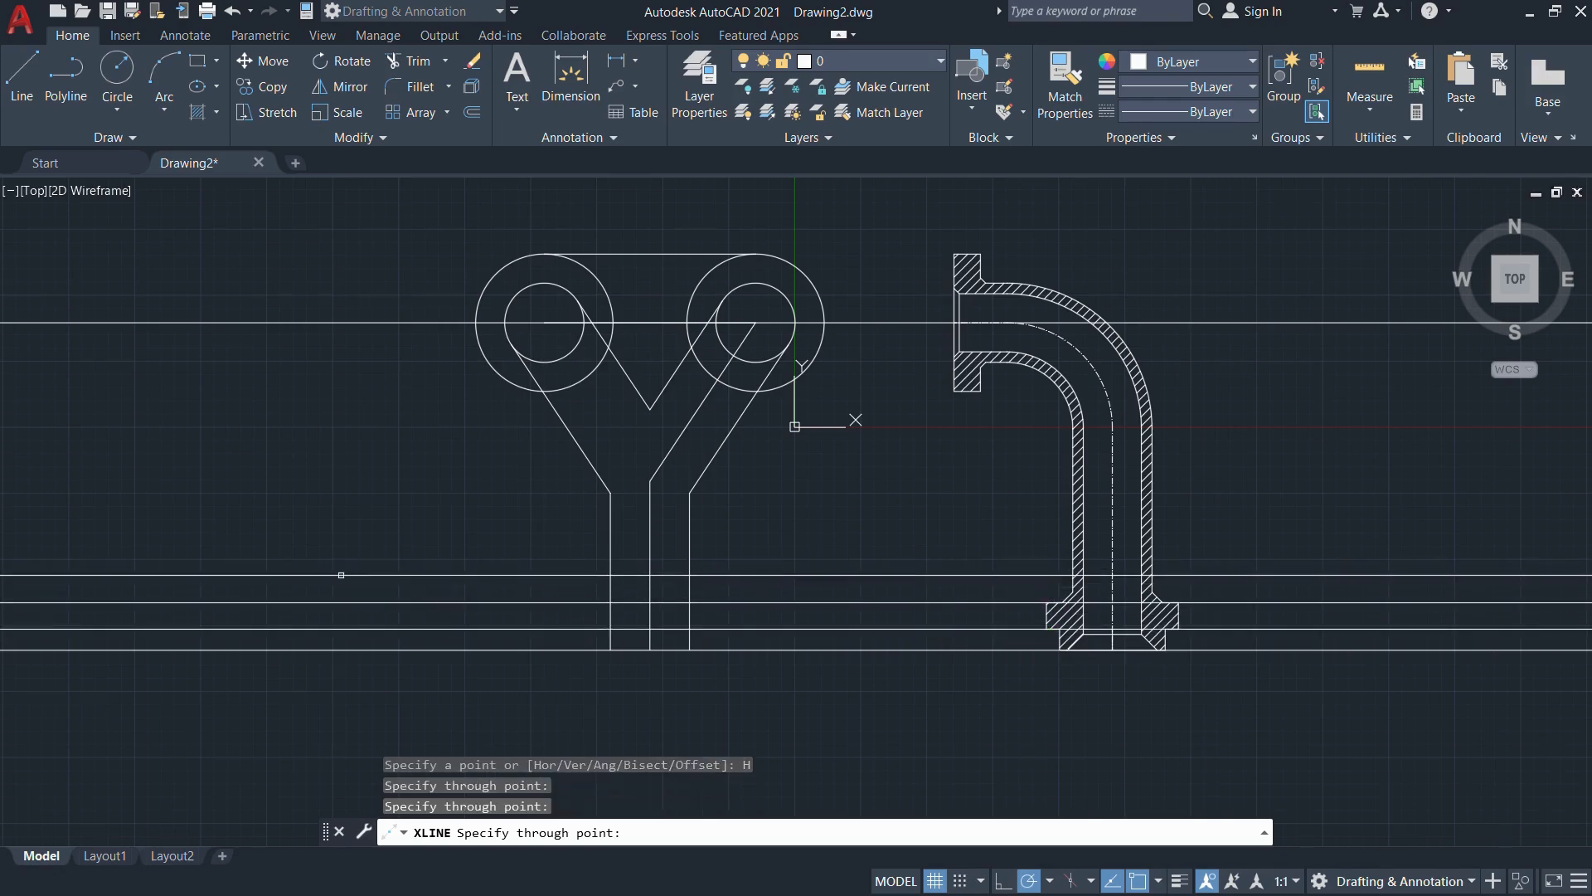
pyautogui.press('Escape')
pyautogui.scroll(2, 544, 631)
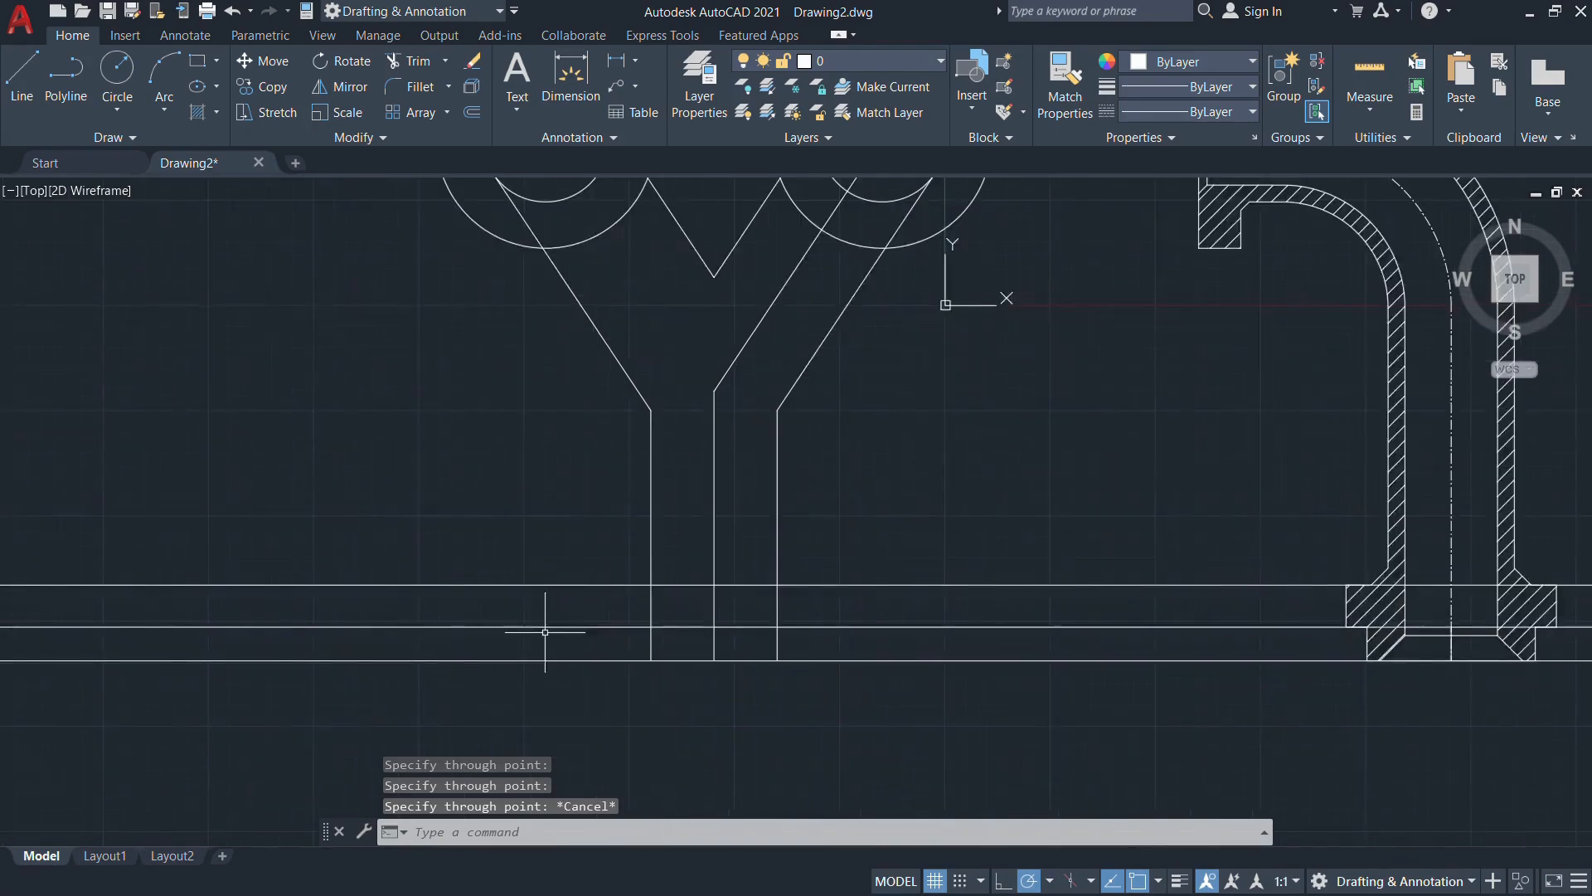
pyautogui.hotkey('alt', 'Tab')
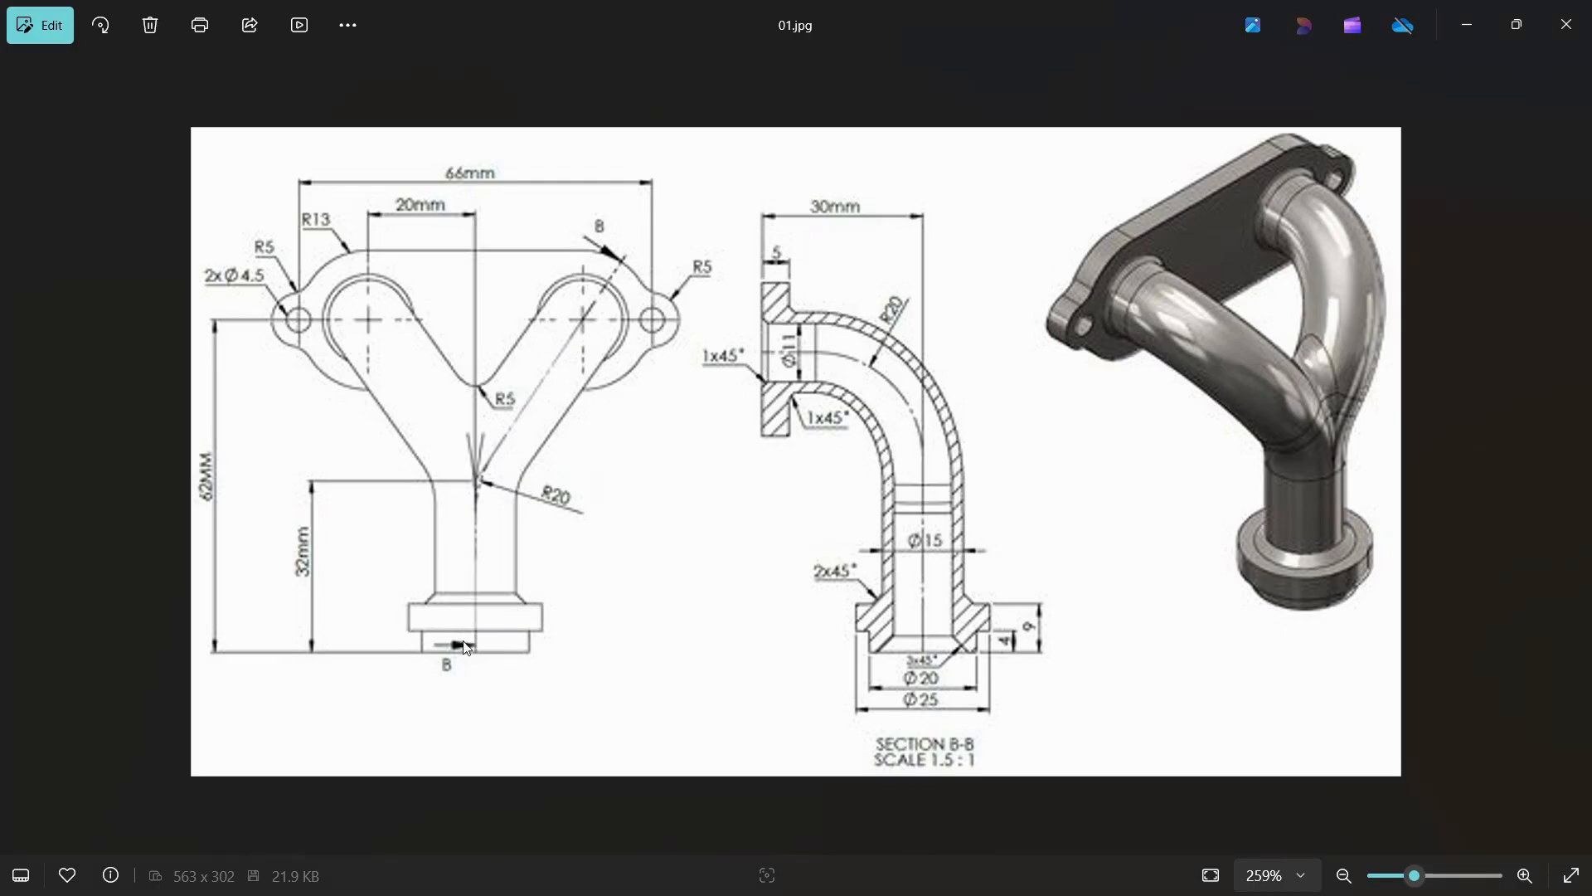
pyautogui.hotkey('alt', 'Tab')
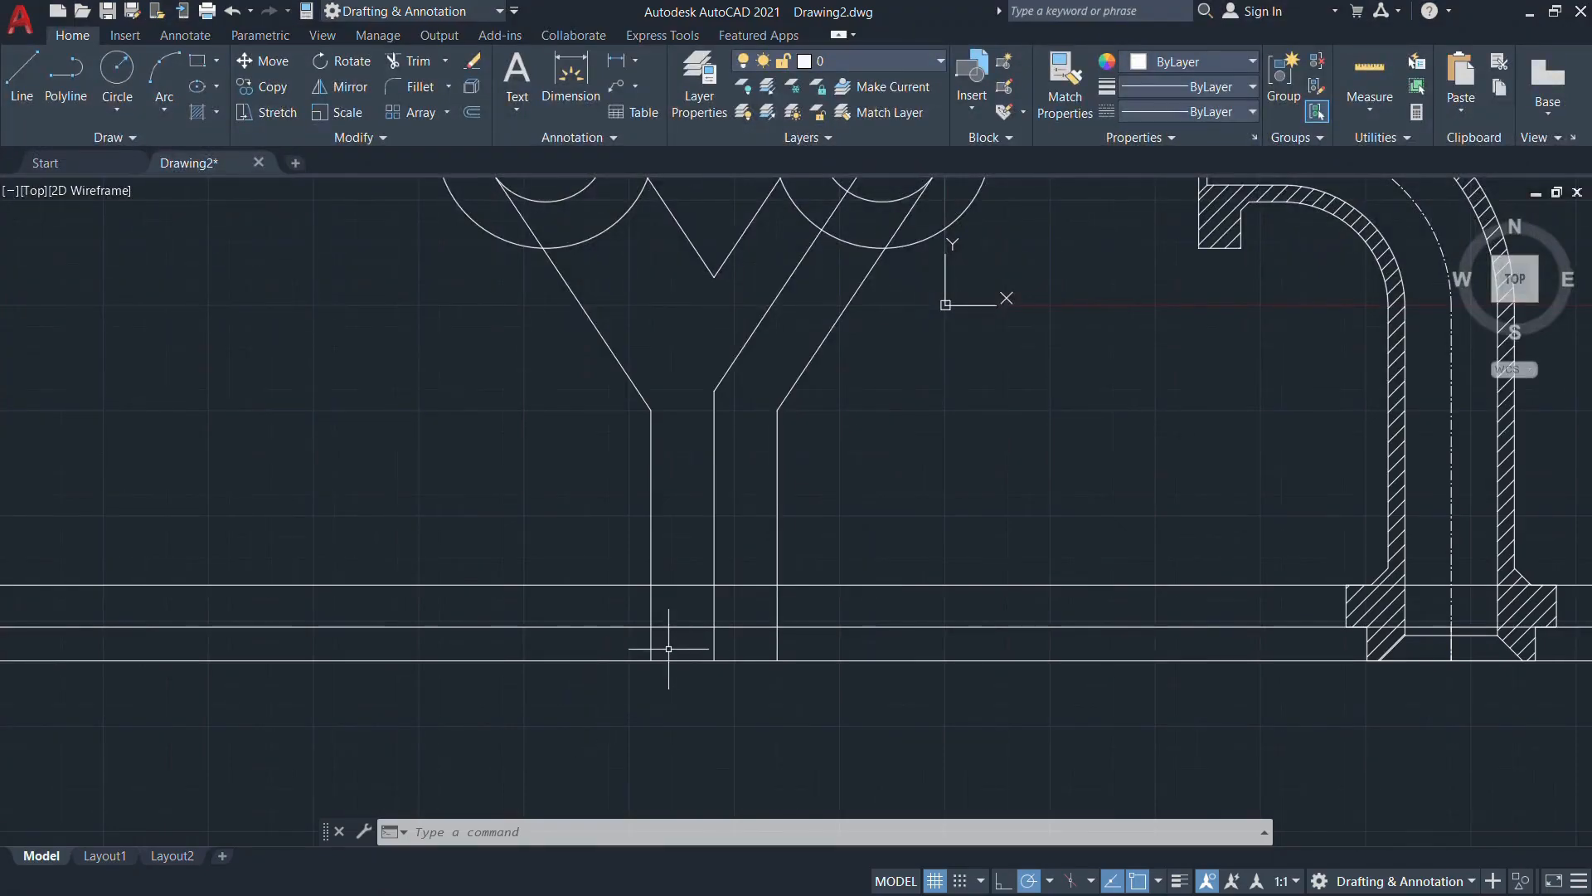
pyautogui.hotkey('alt', 'Tab')
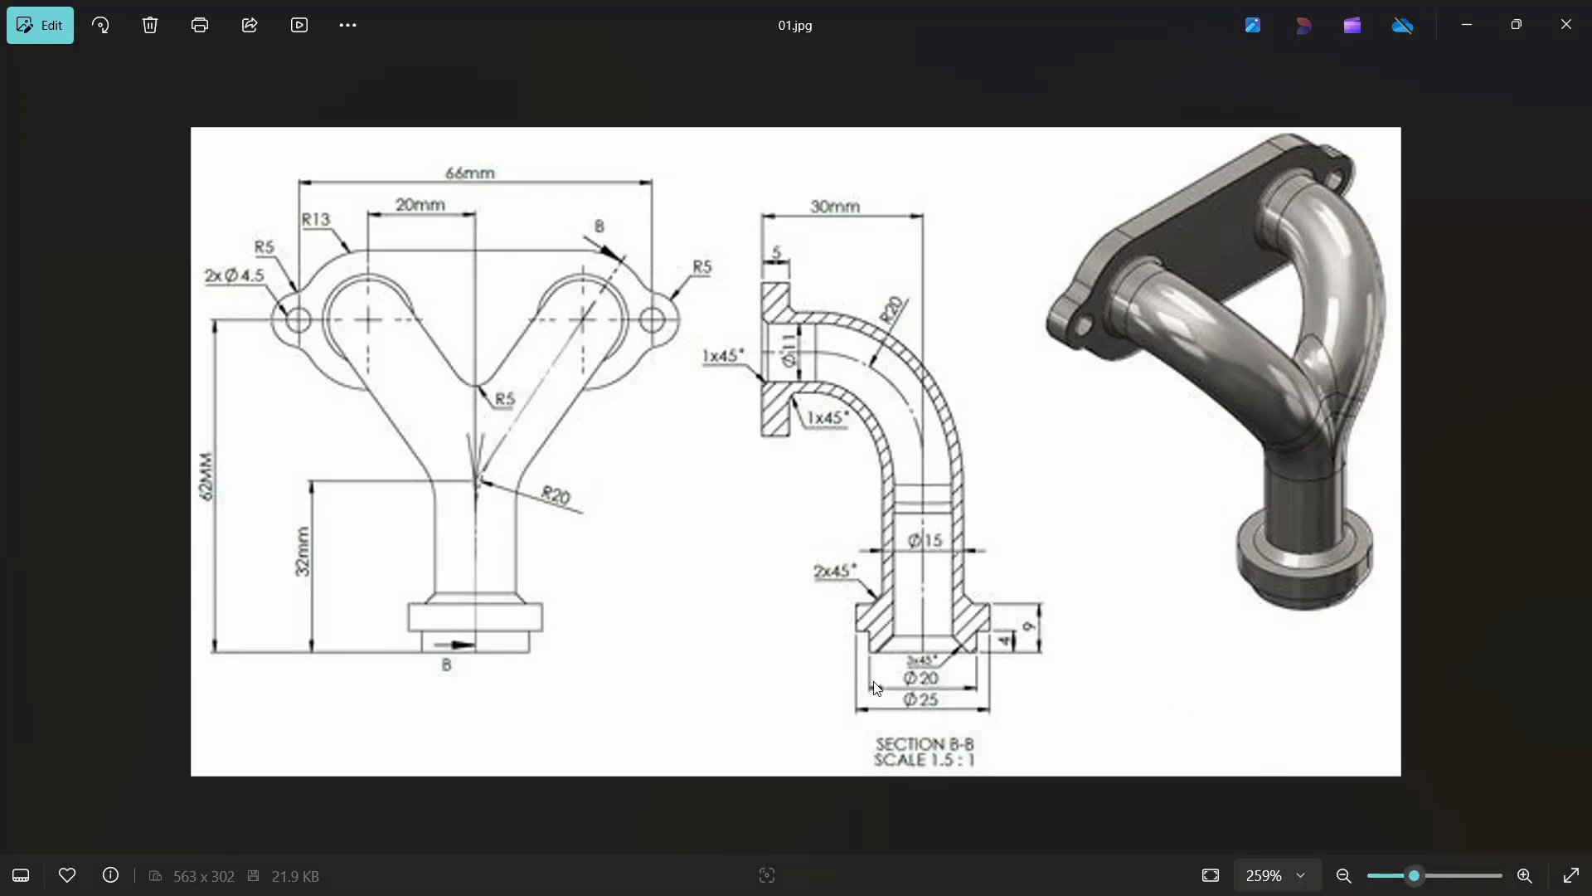
pyautogui.hotkey('alt', 'Tab')
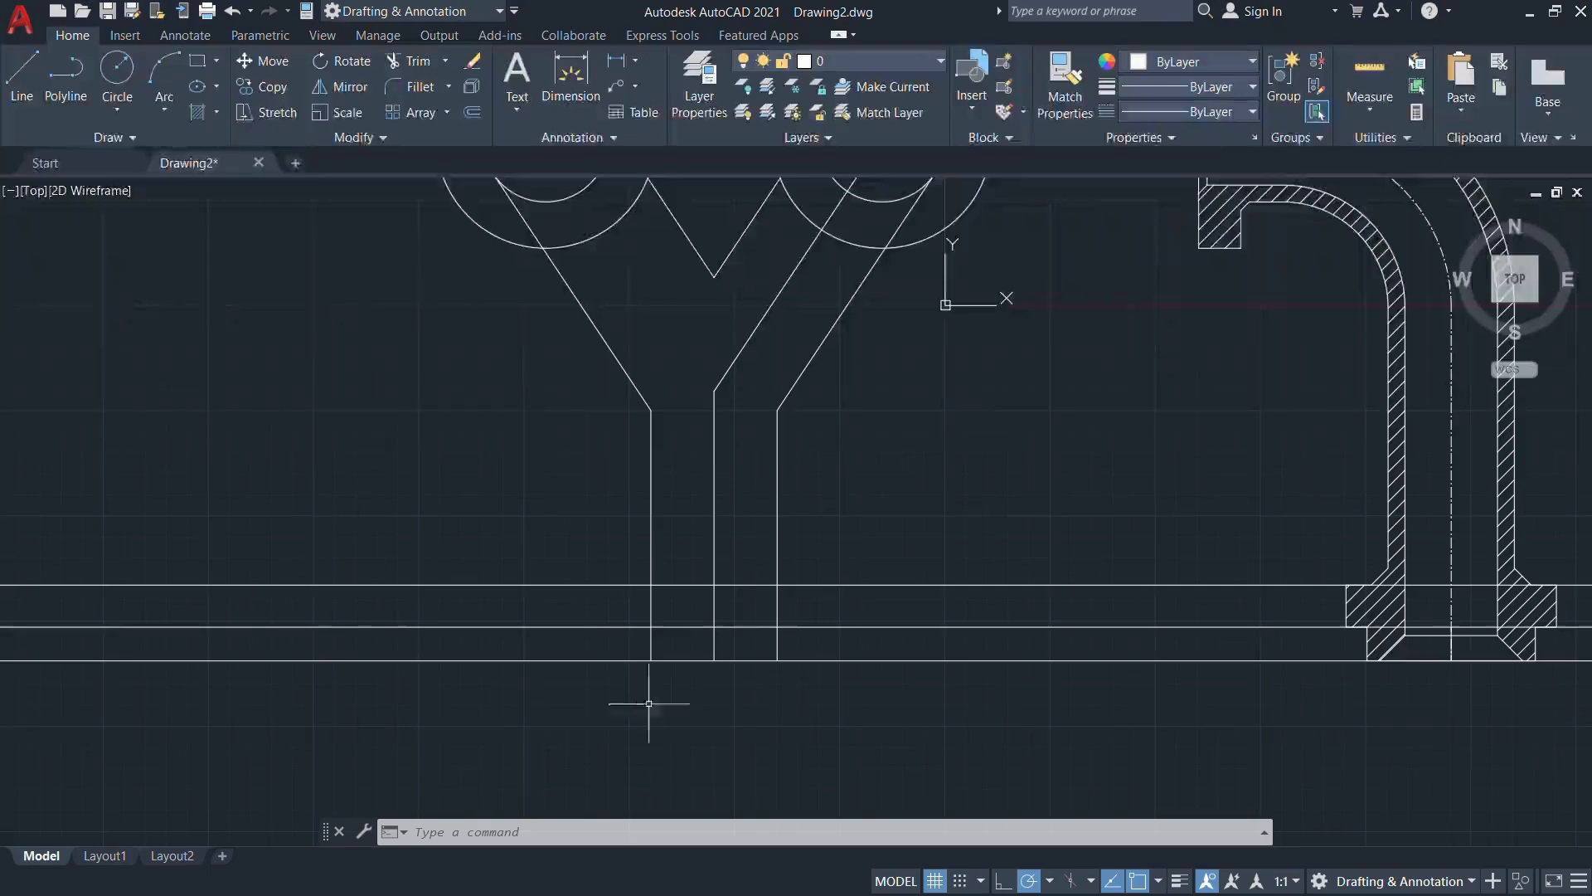
pyautogui.write('l')
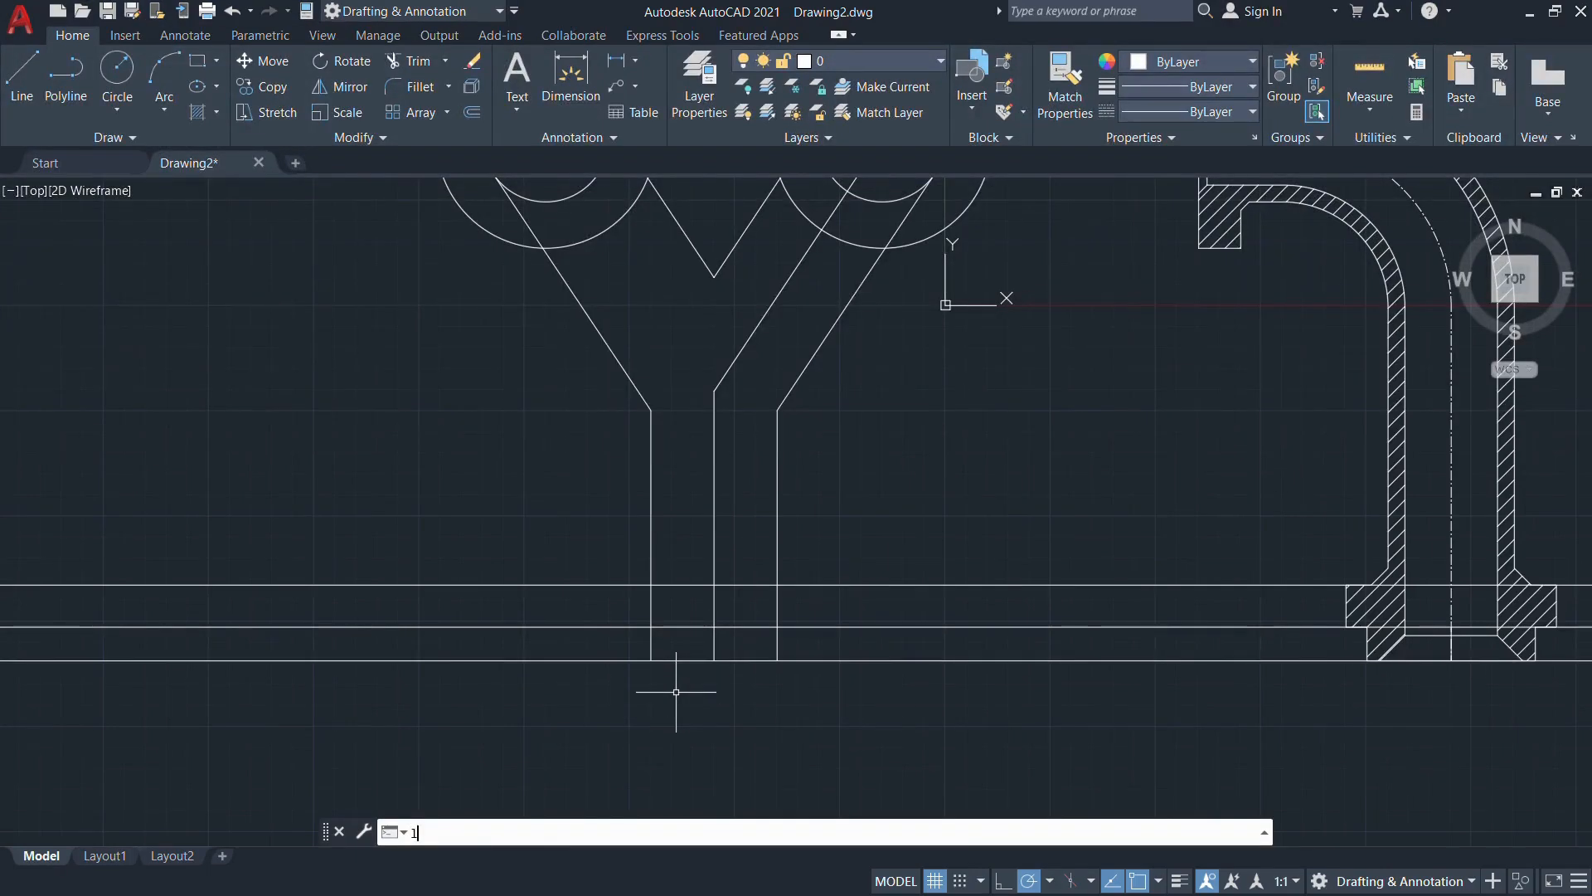
pyautogui.press('Return')
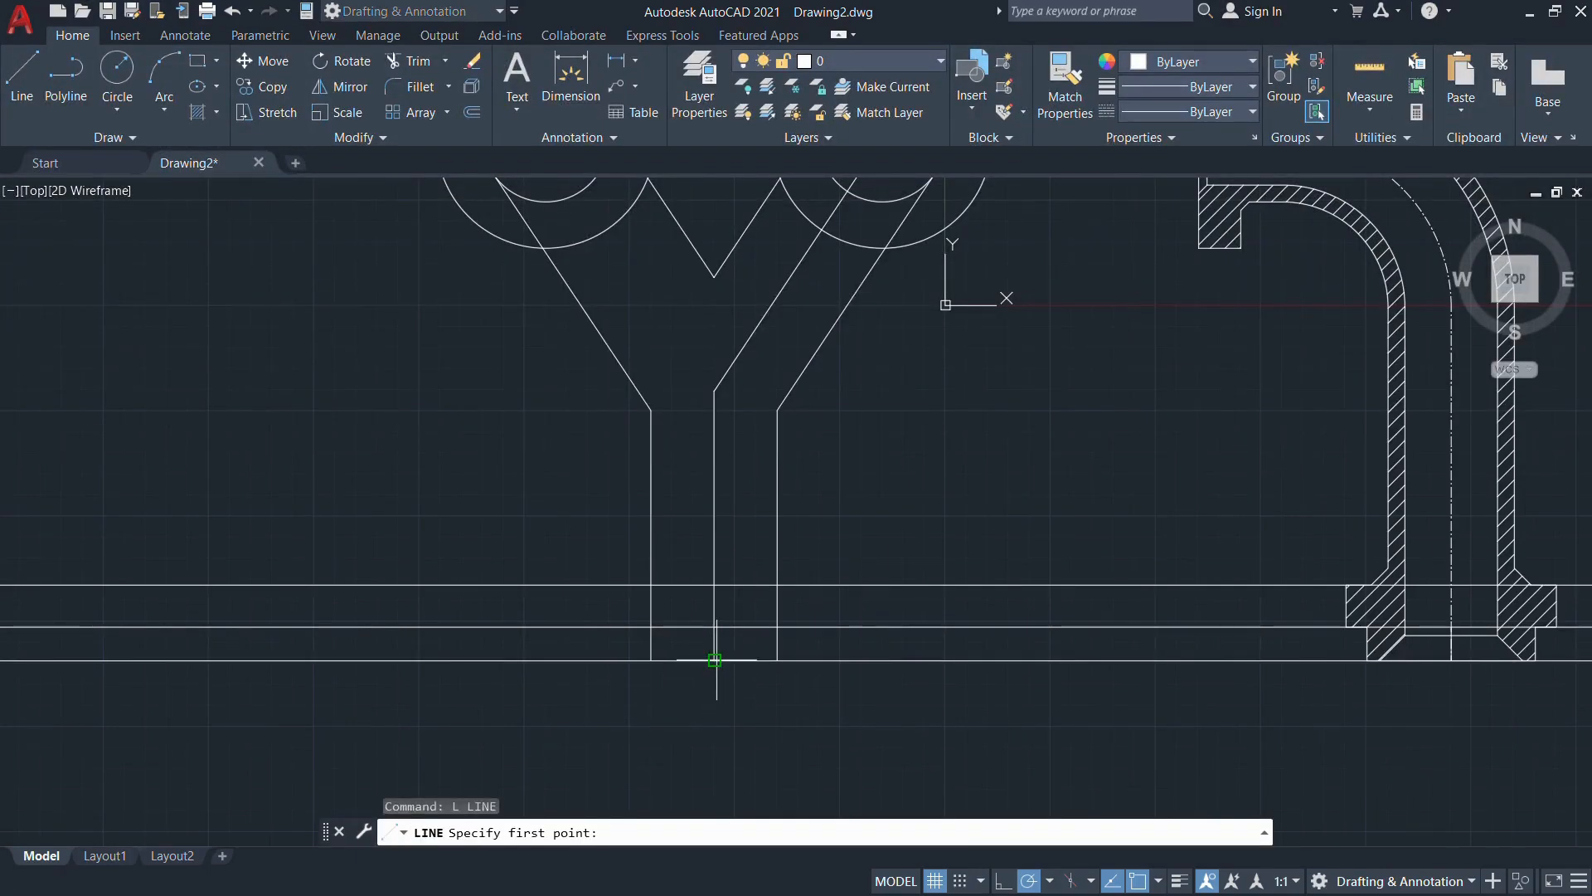
pyautogui.click(714, 660)
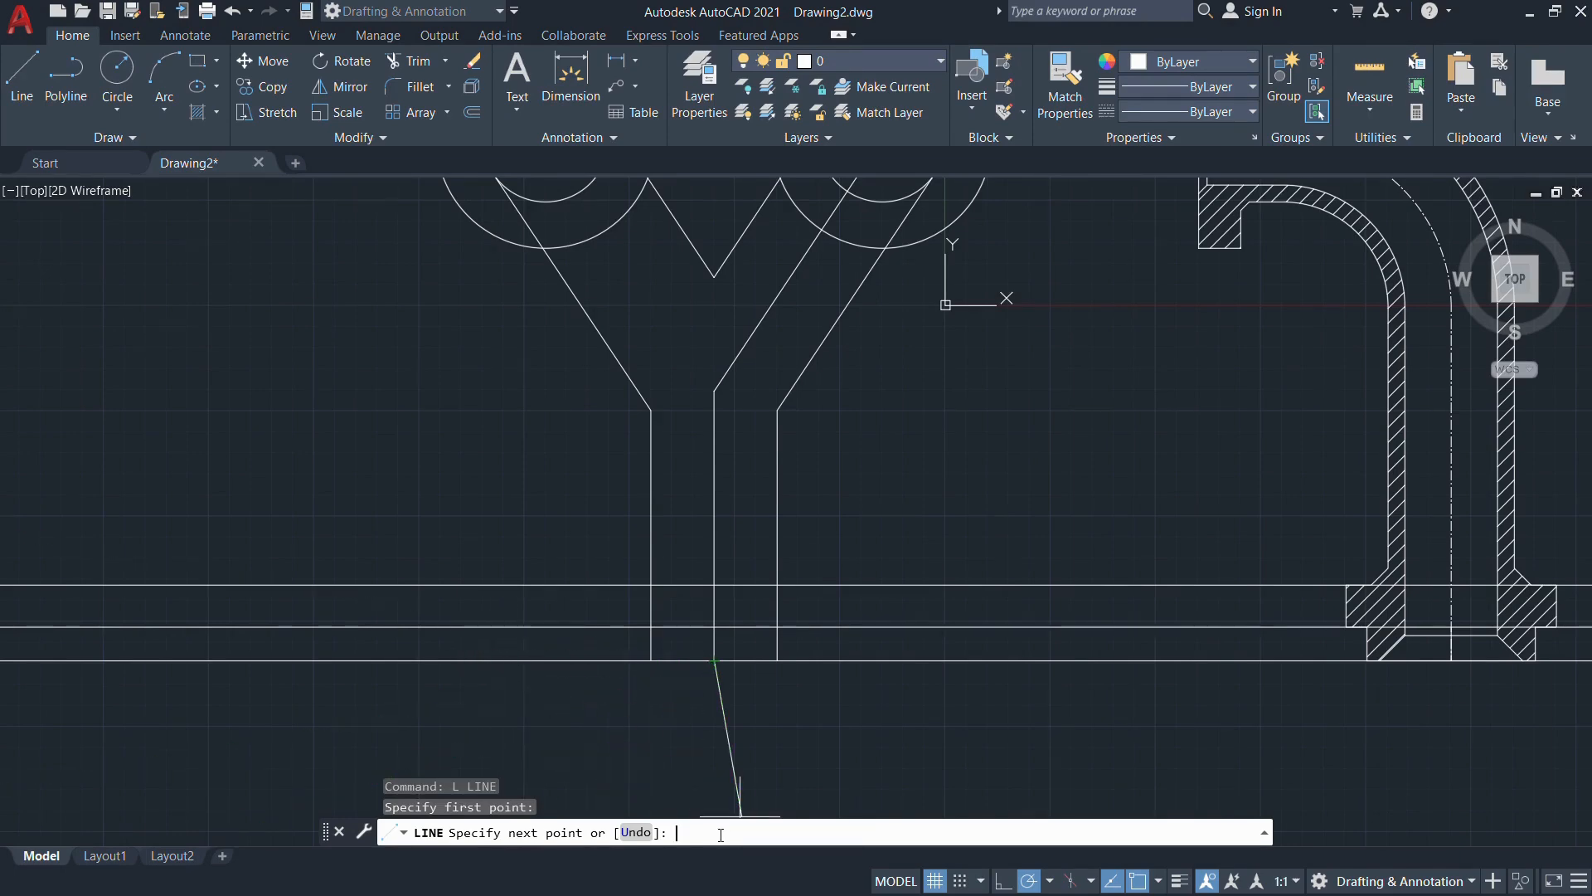
pyautogui.hotkey('alt', 'Tab')
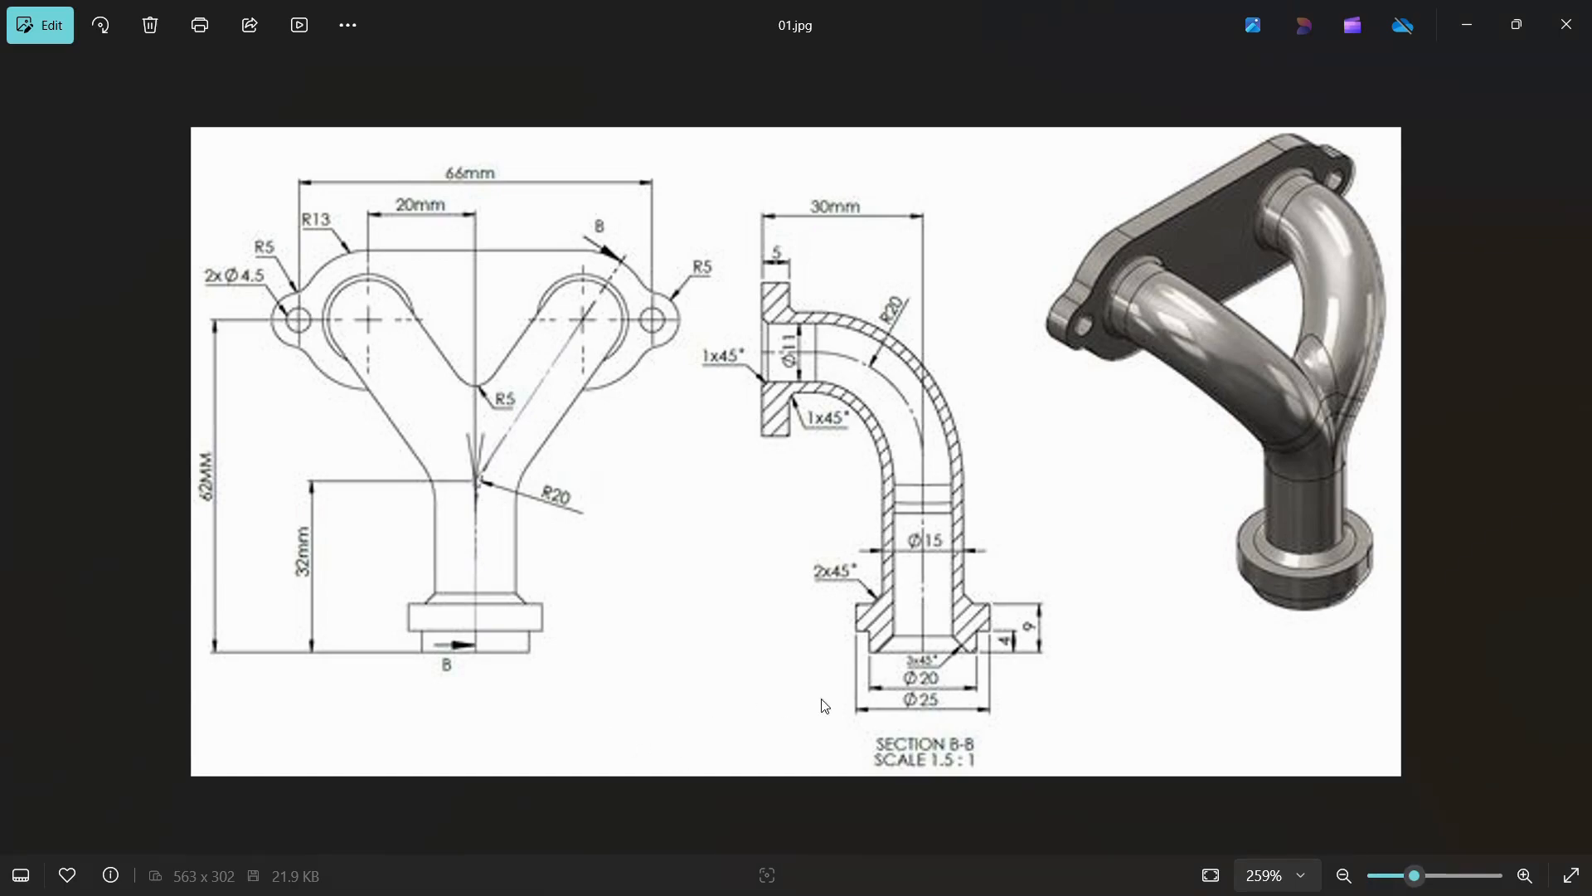
pyautogui.hotkey('alt', 'Tab')
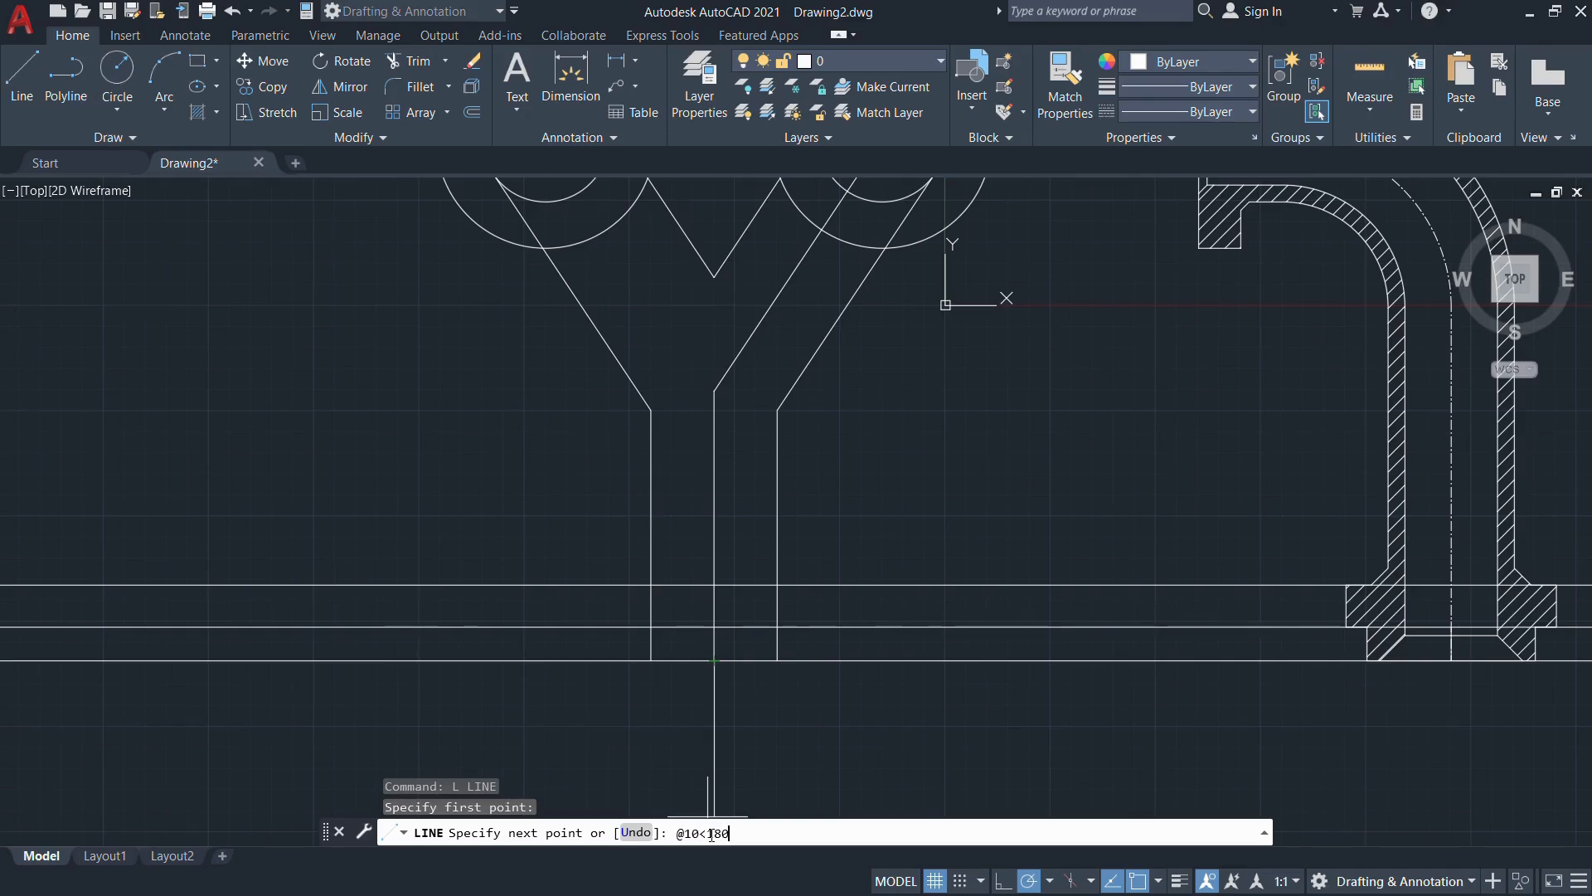
pyautogui.press('Return')
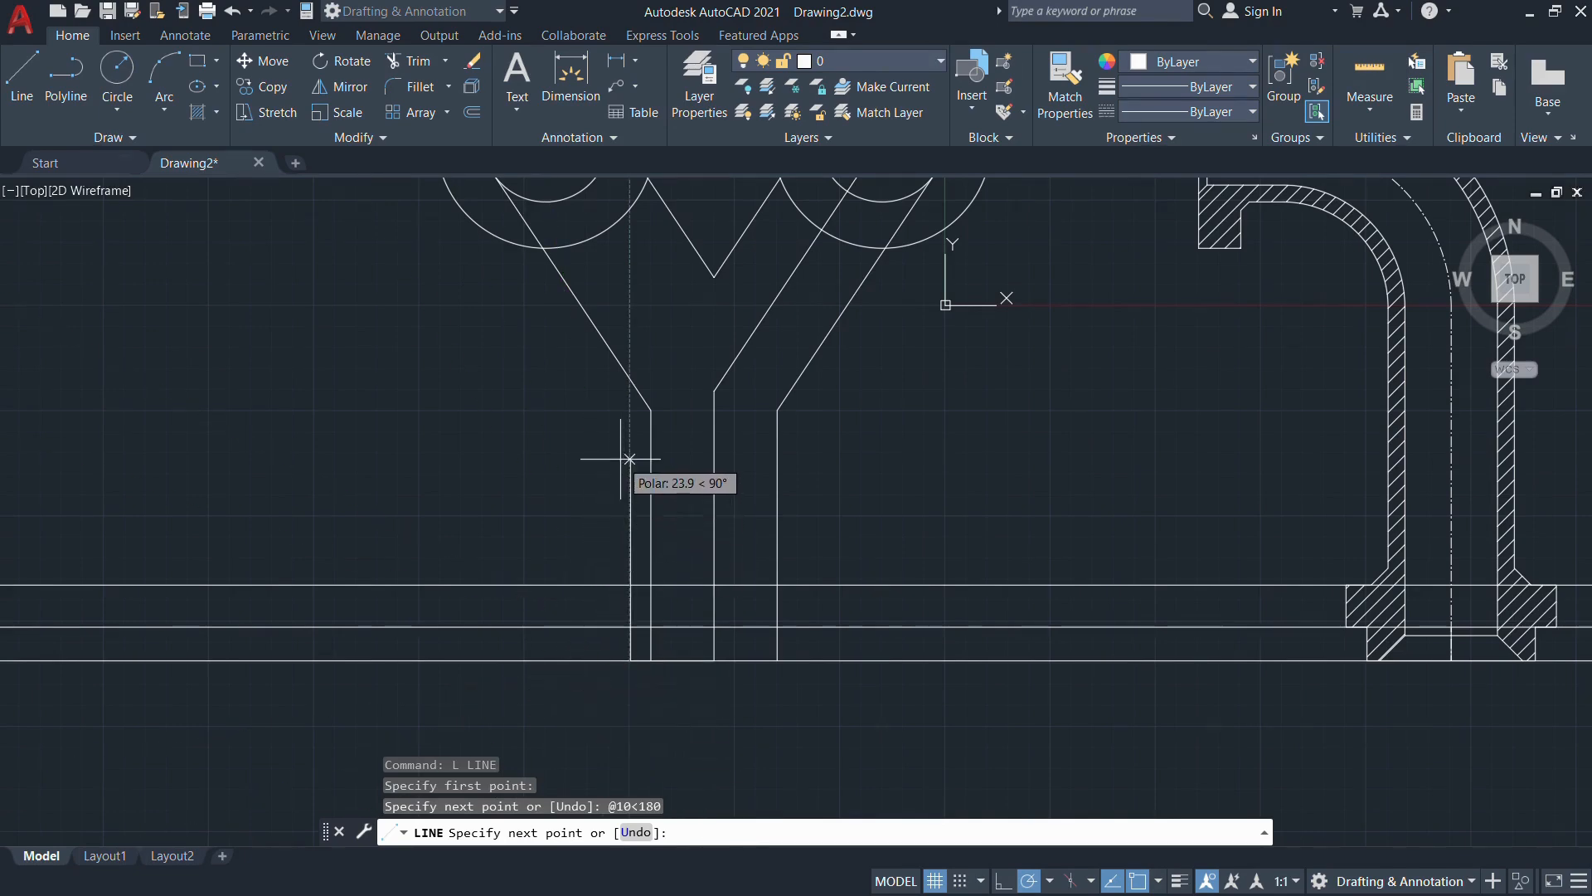
# Continue the collar's bottom line vertically up to the middle horizontal construction line
pyautogui.hotkey('alt', 'Tab')
pyautogui.hotkey('alt', 'Tab')
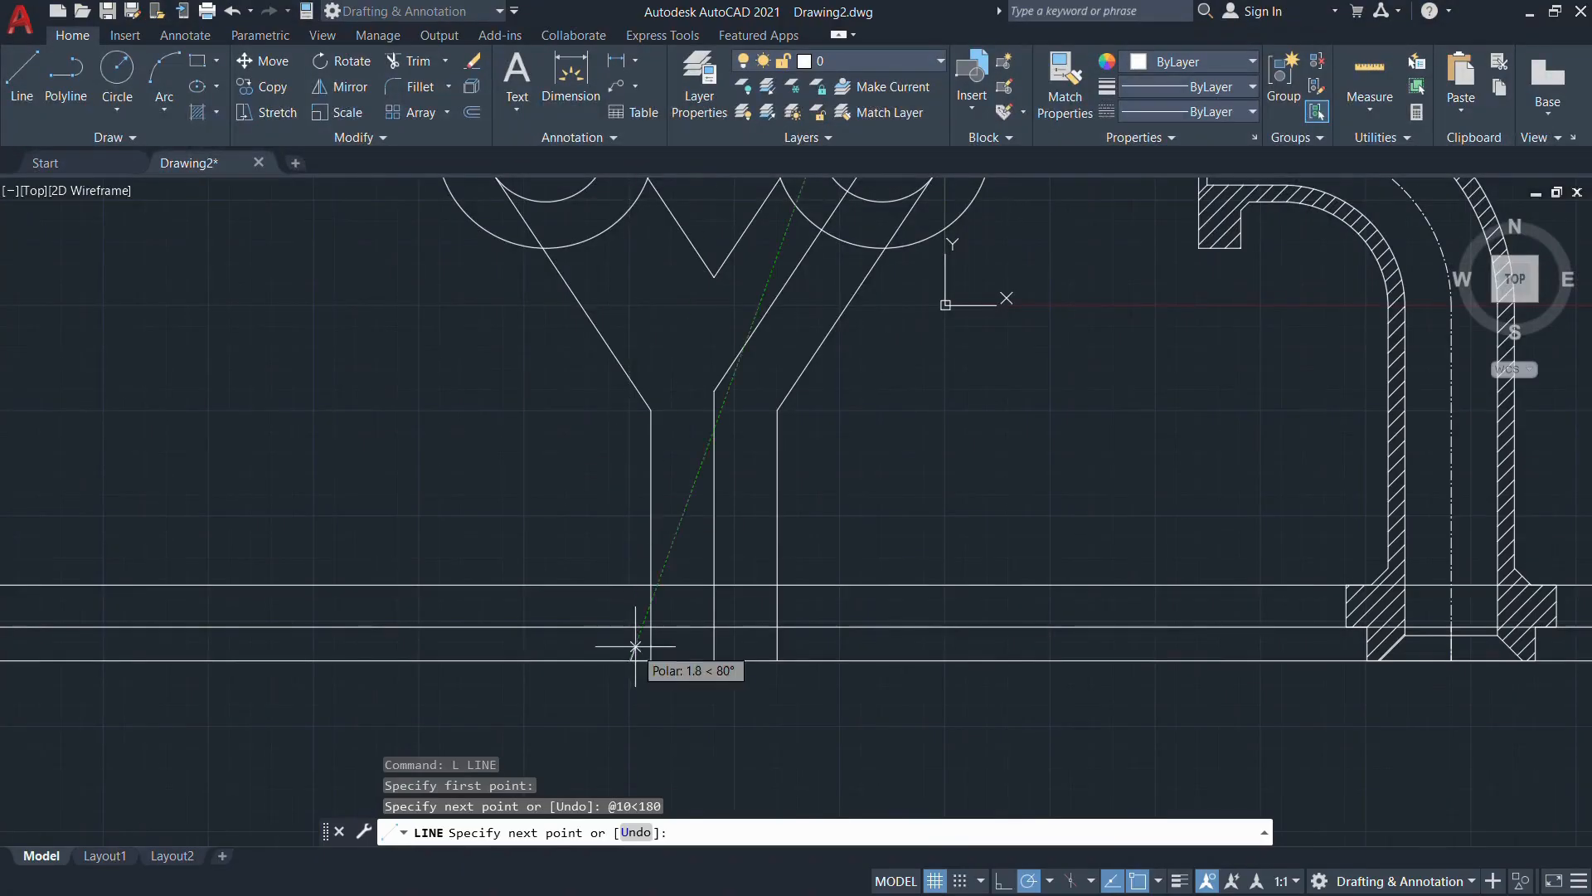
pyautogui.scroll(3, 637, 647)
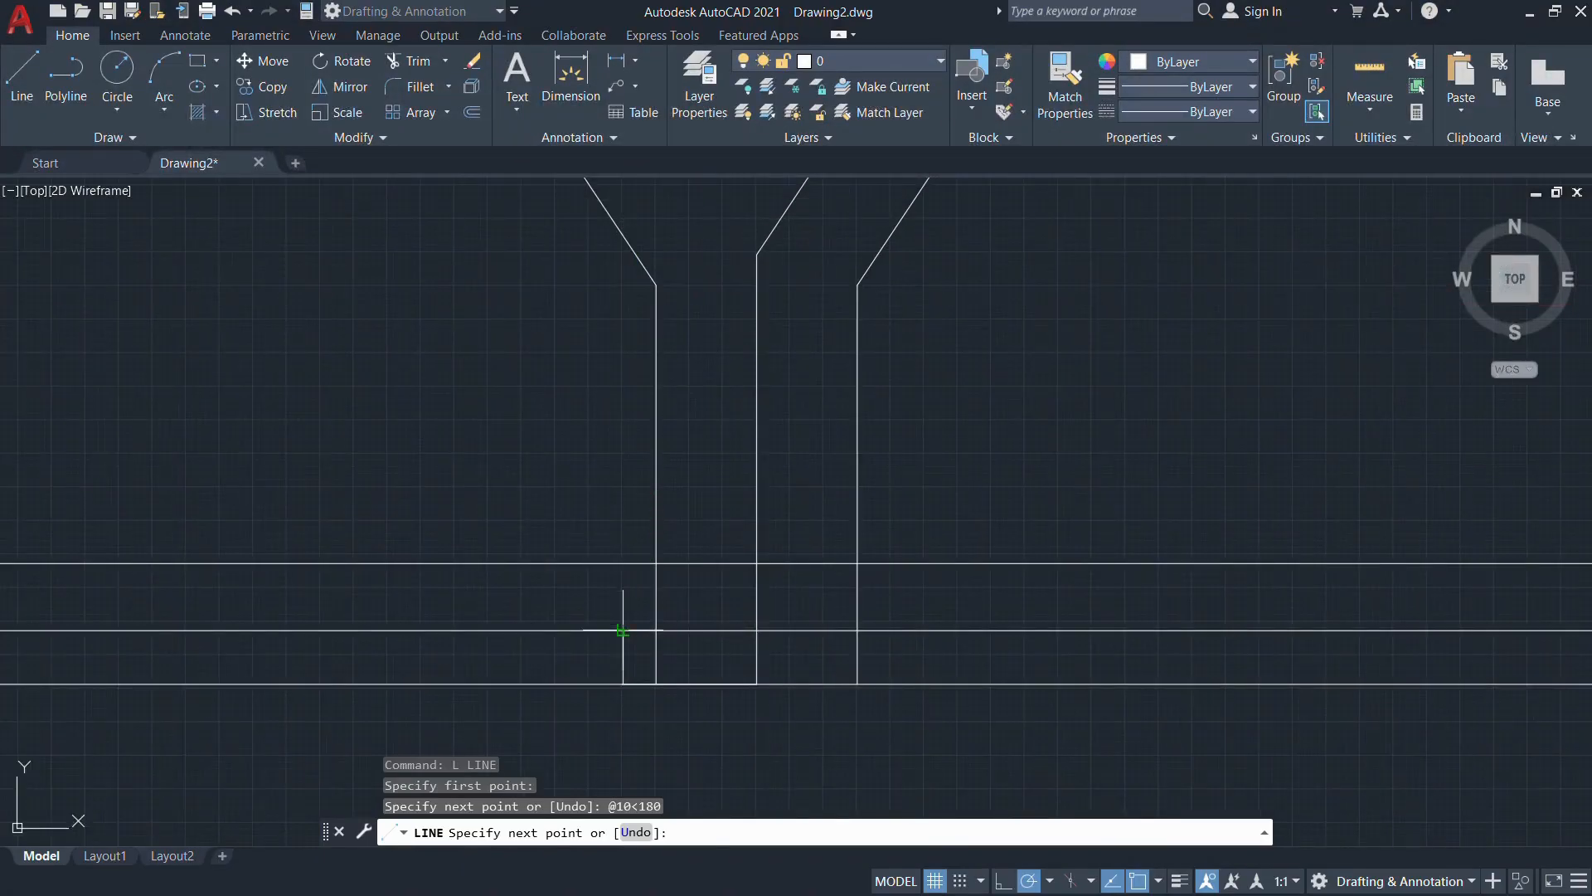
pyautogui.click(622, 630)
pyautogui.press('Escape')
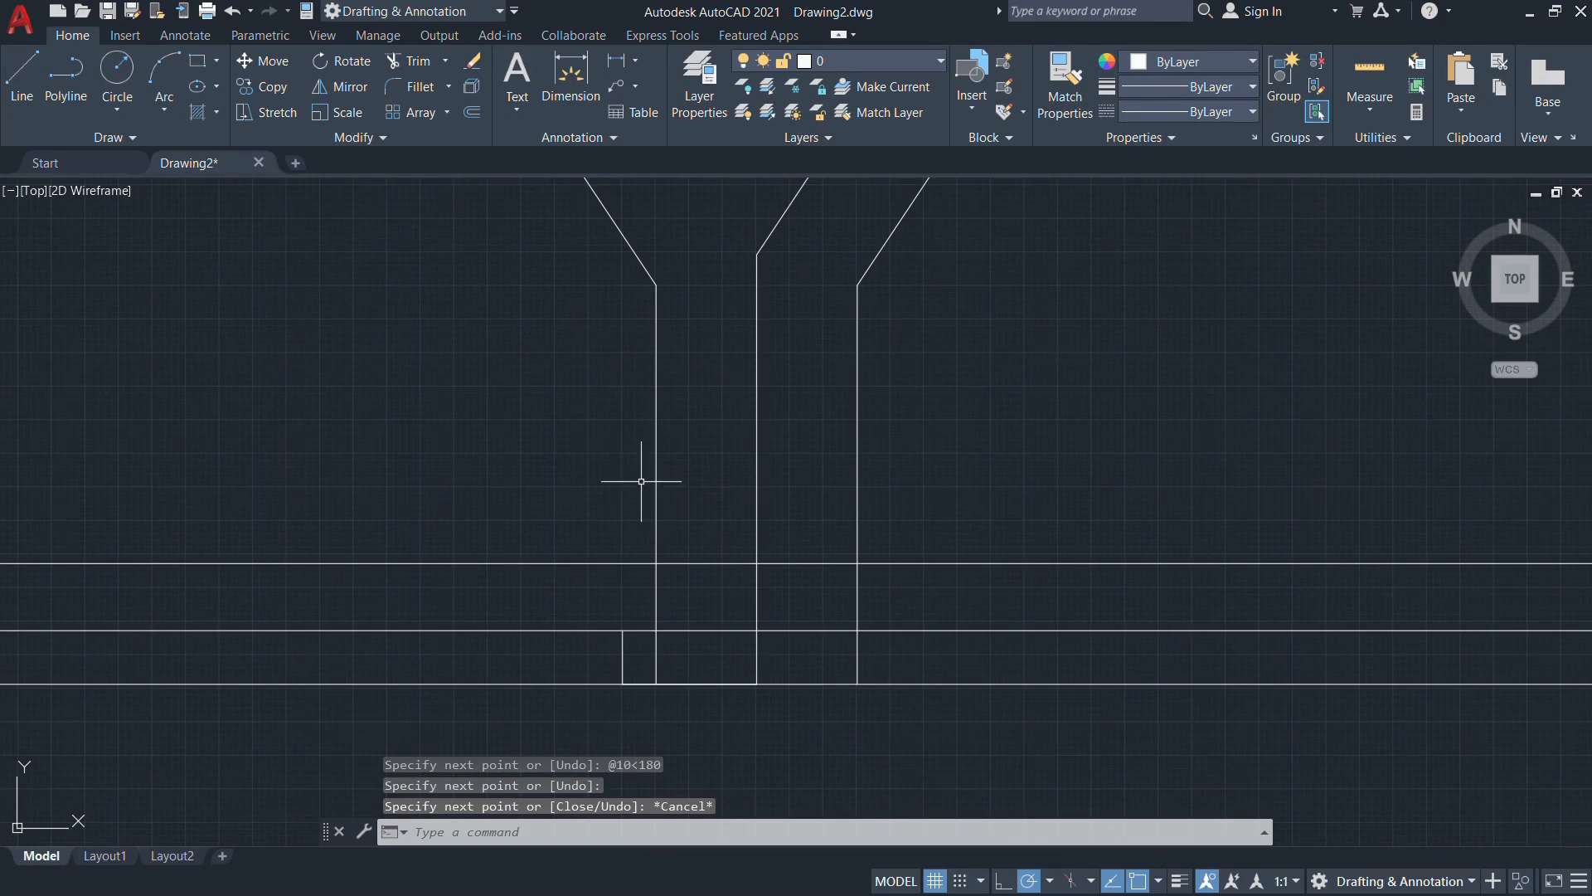
pyautogui.write('l')
pyautogui.press('Return')
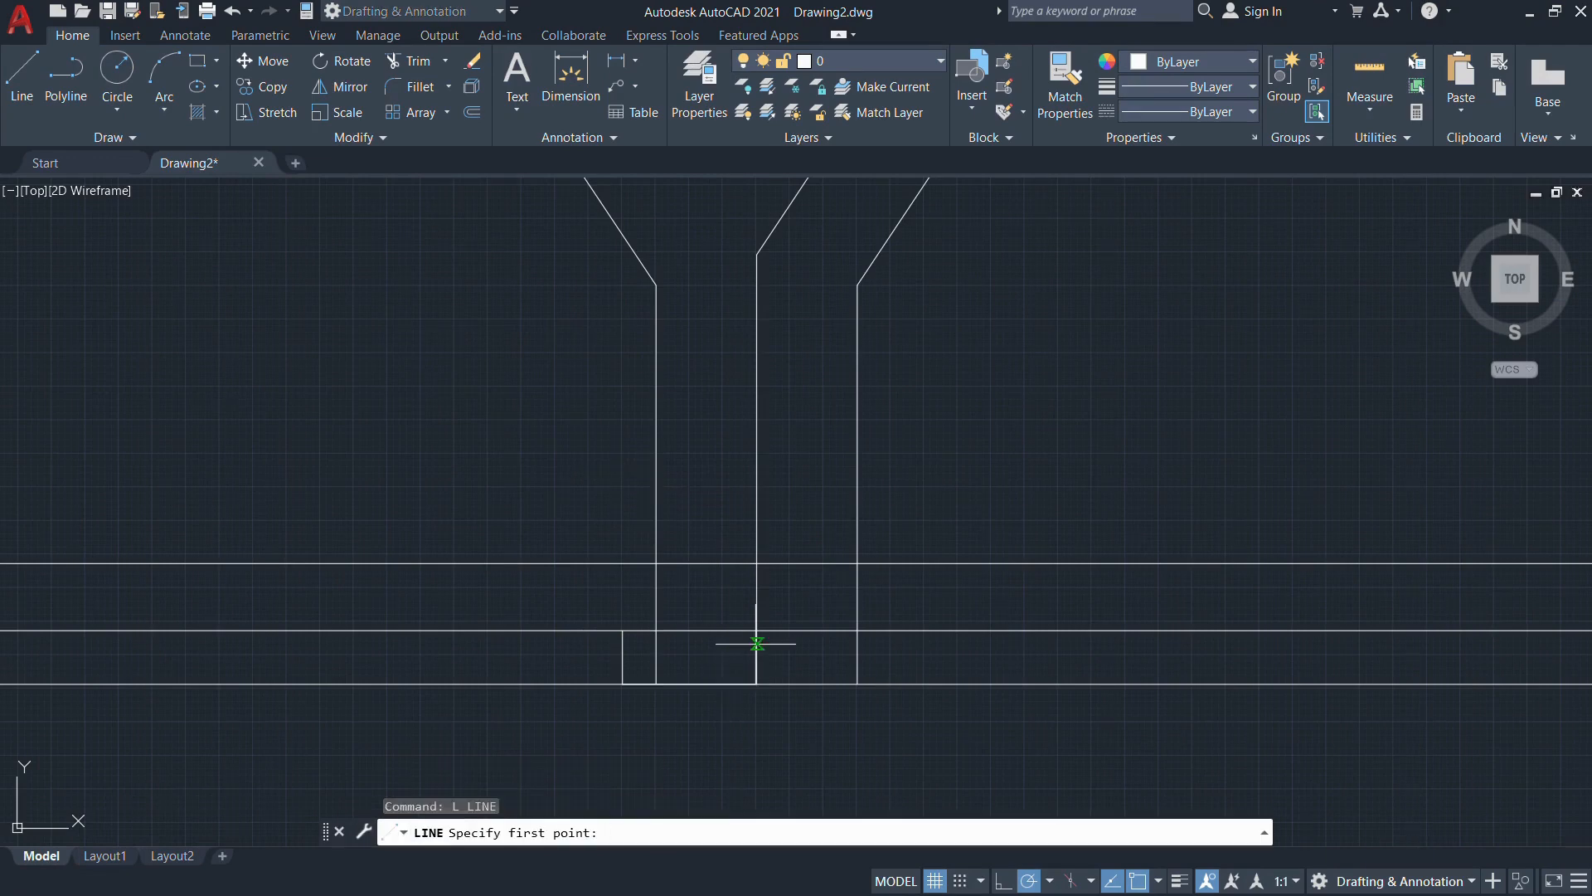
pyautogui.click(756, 630)
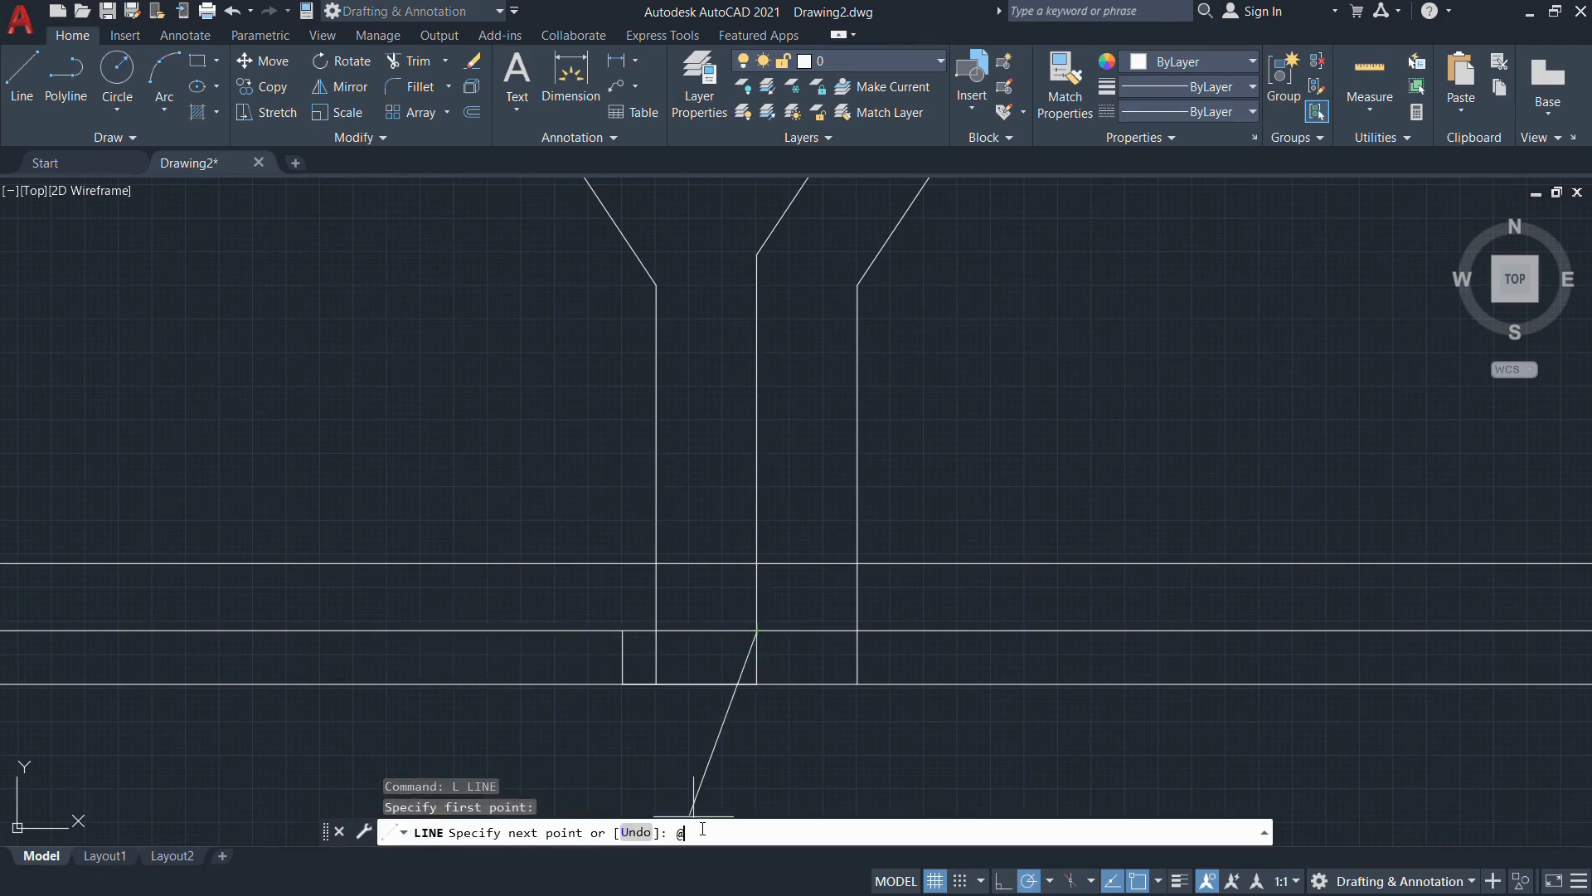
pyautogui.hotkey('alt', 'Tab')
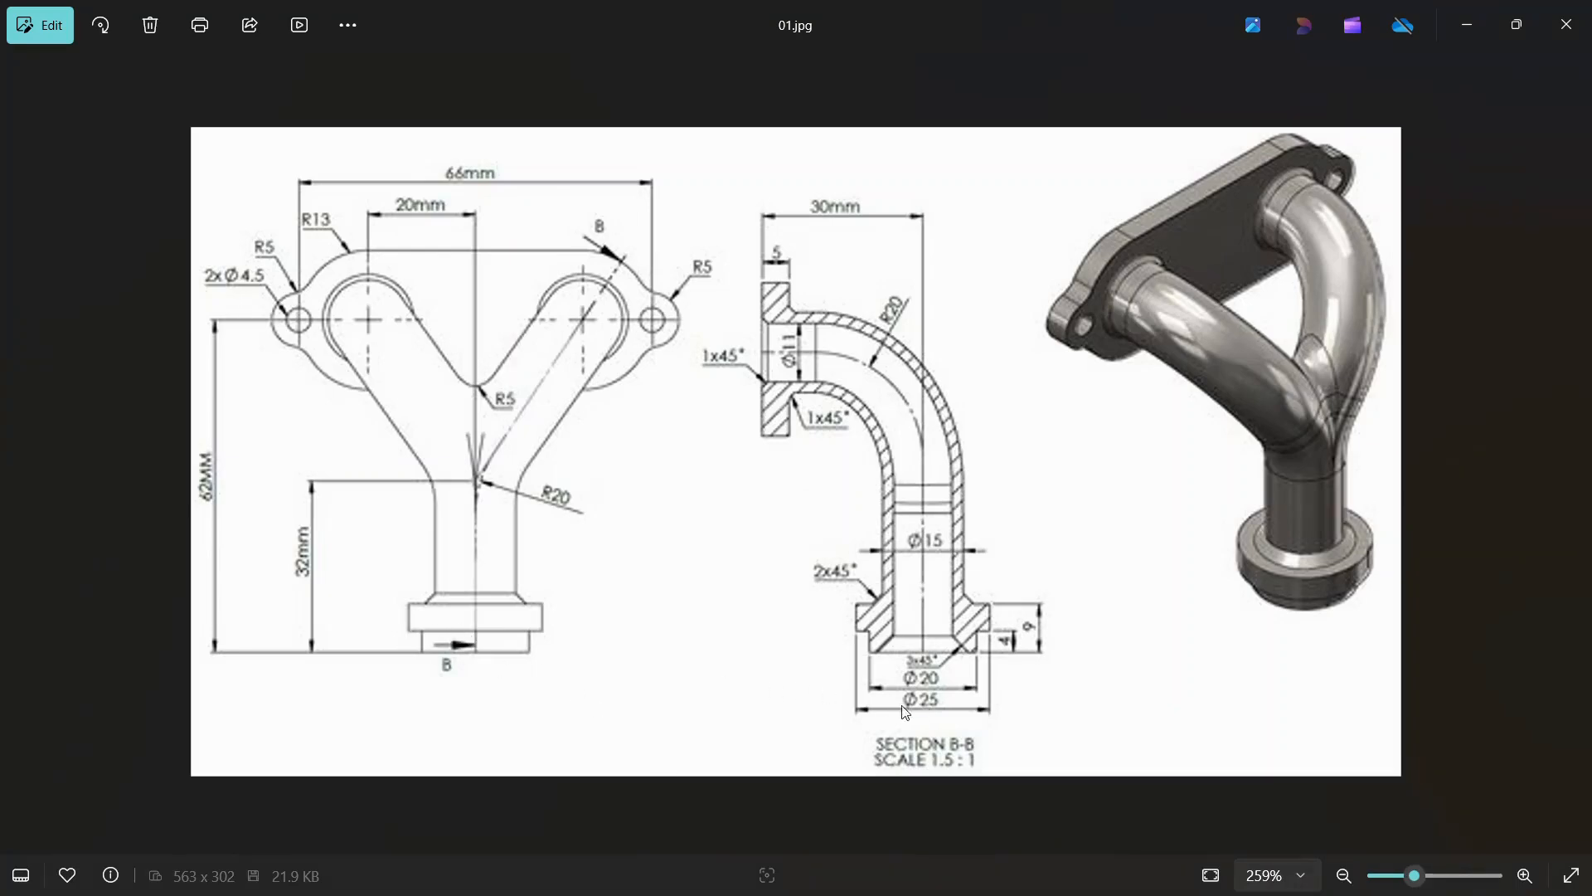
pyautogui.hotkey('alt', 'Tab')
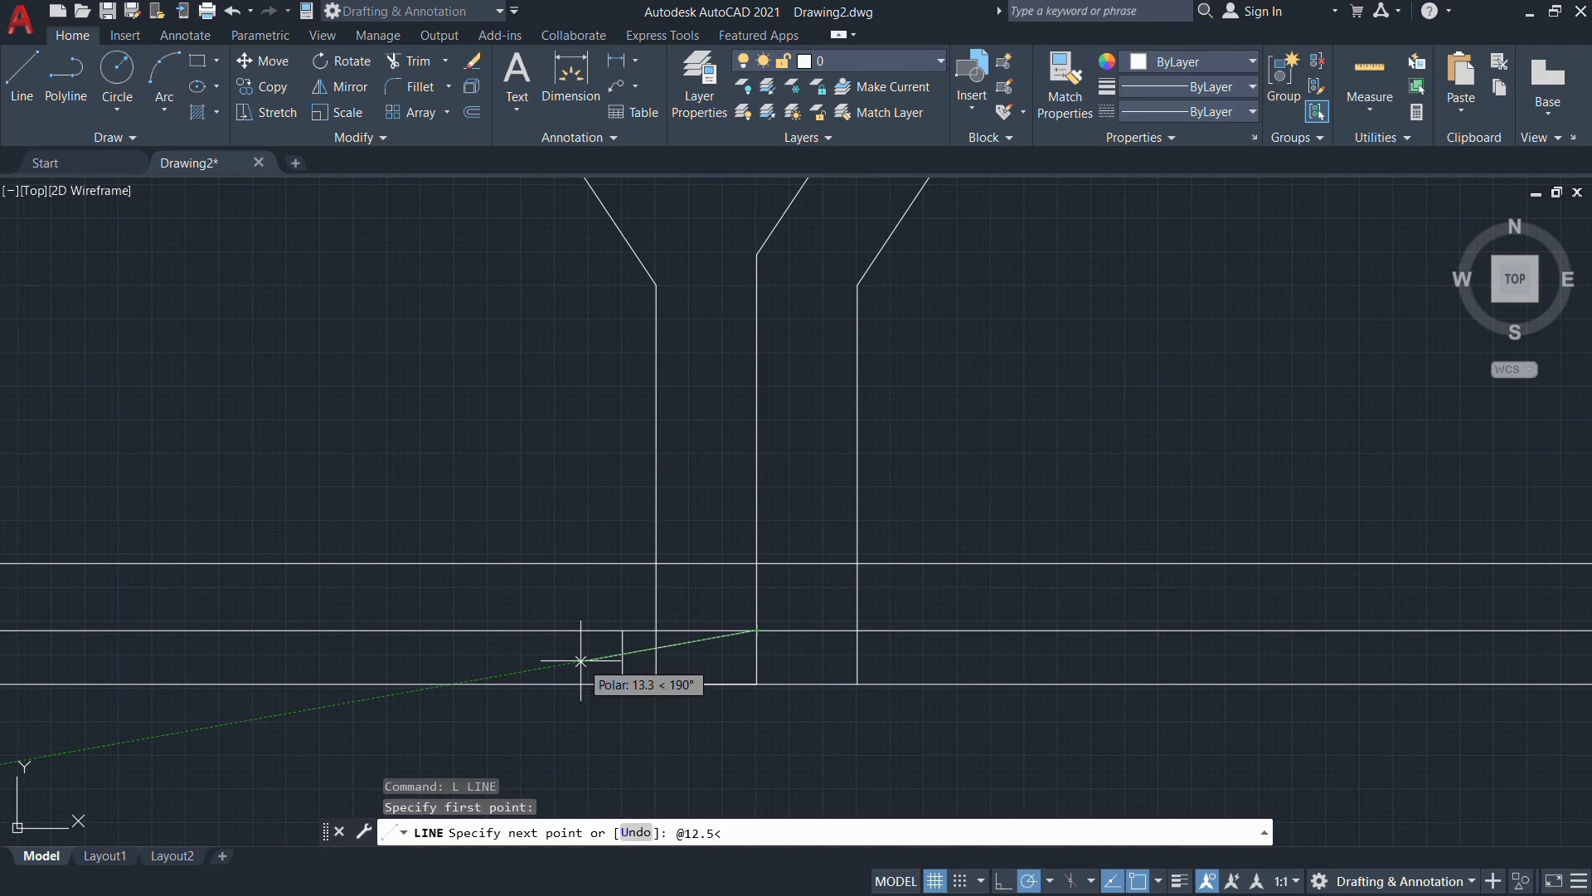
pyautogui.write('@12.5<180')
pyautogui.press('Return')
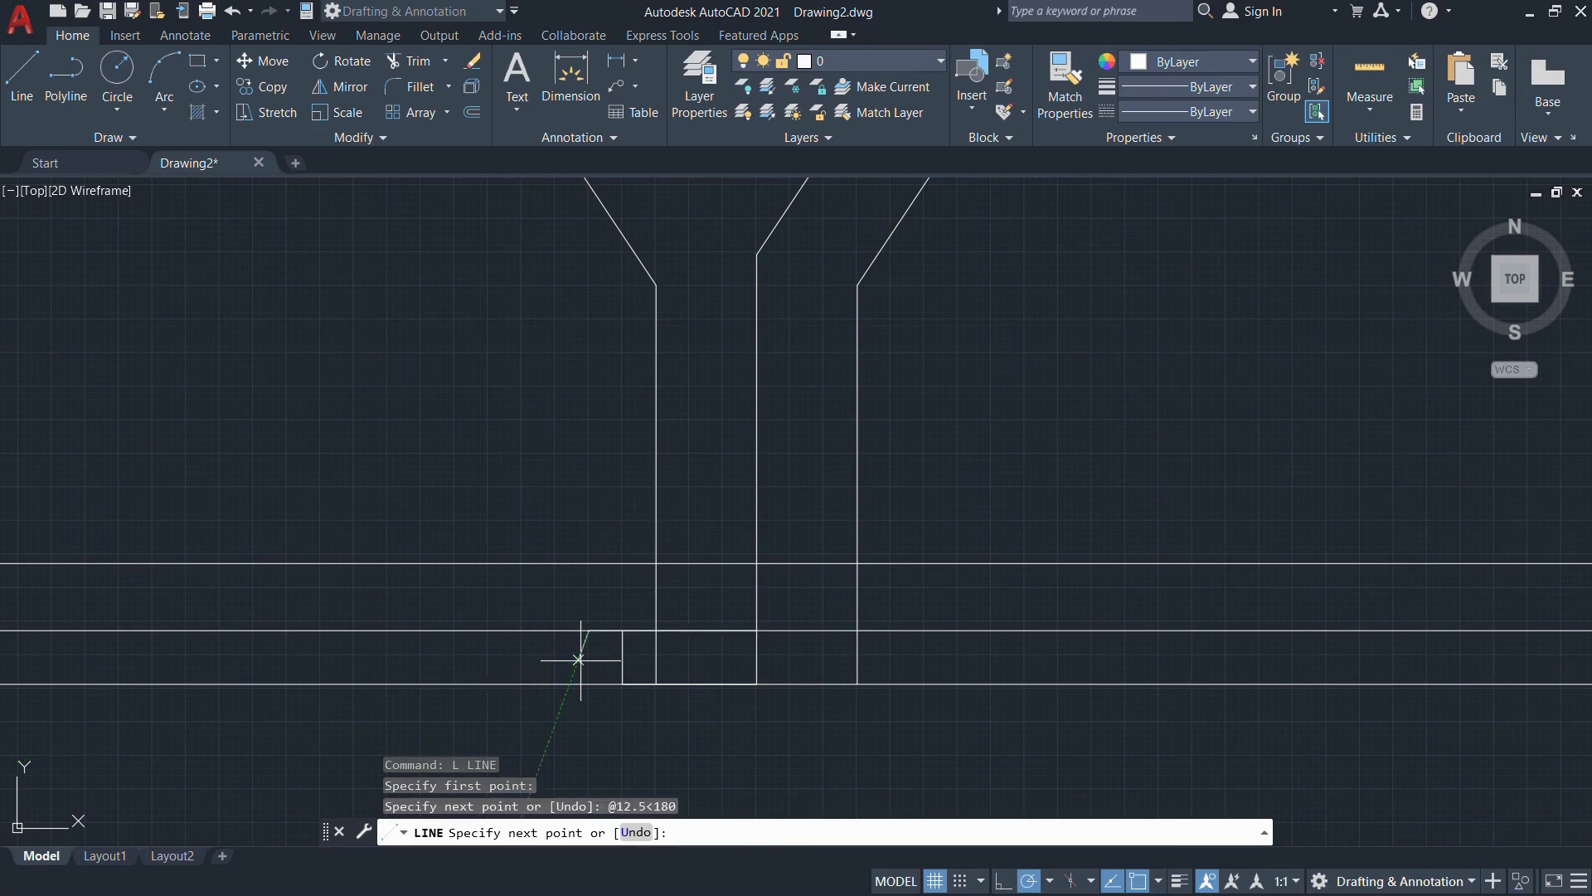
pyautogui.click(589, 563)
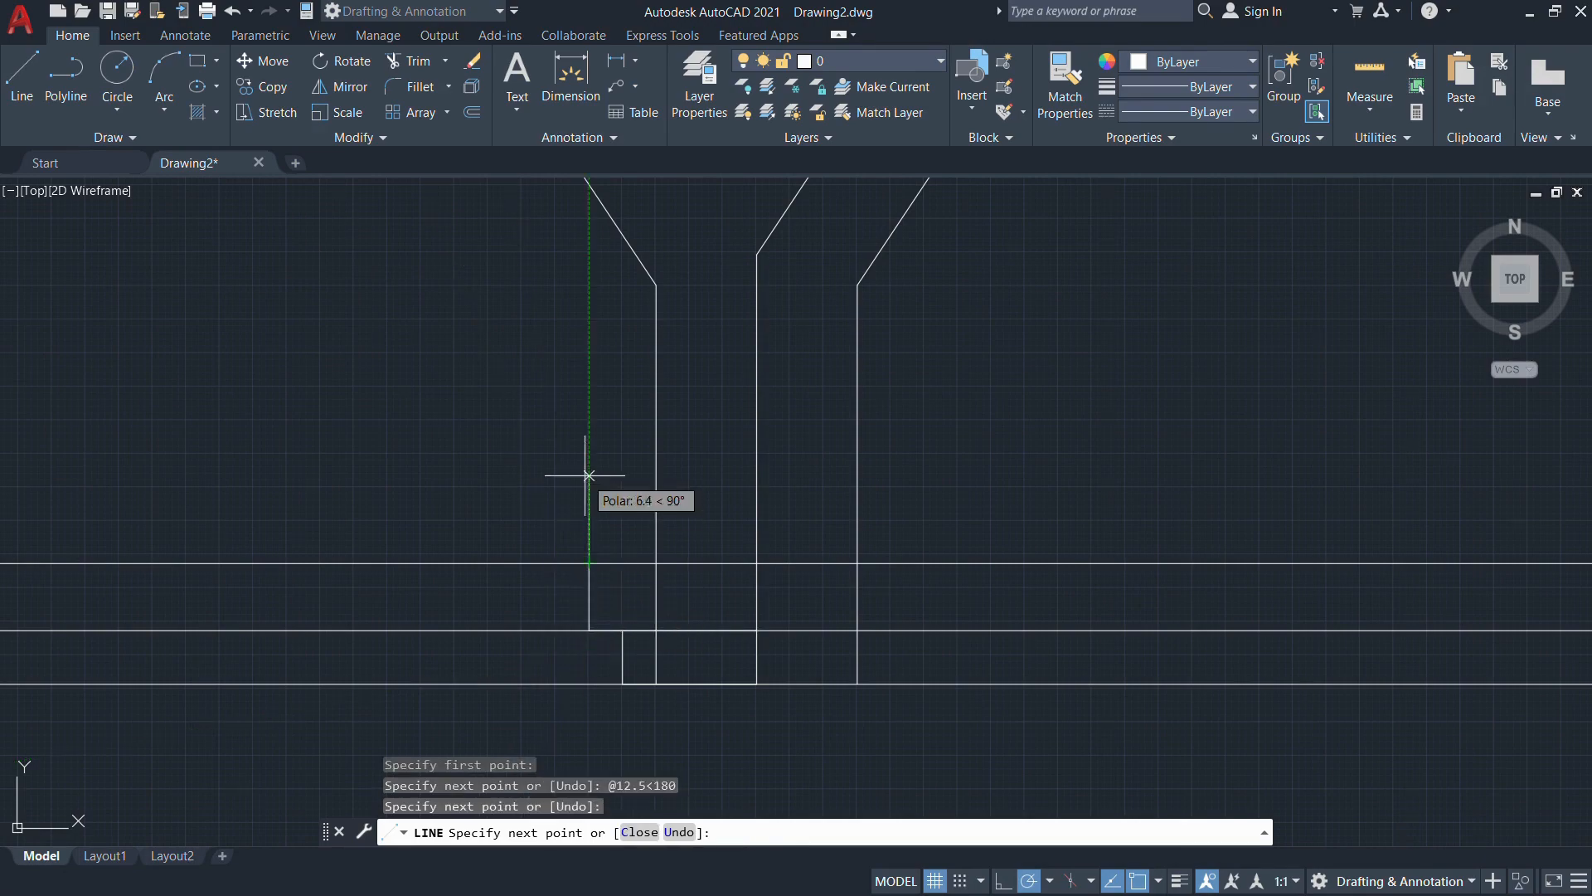
pyautogui.press('Escape')
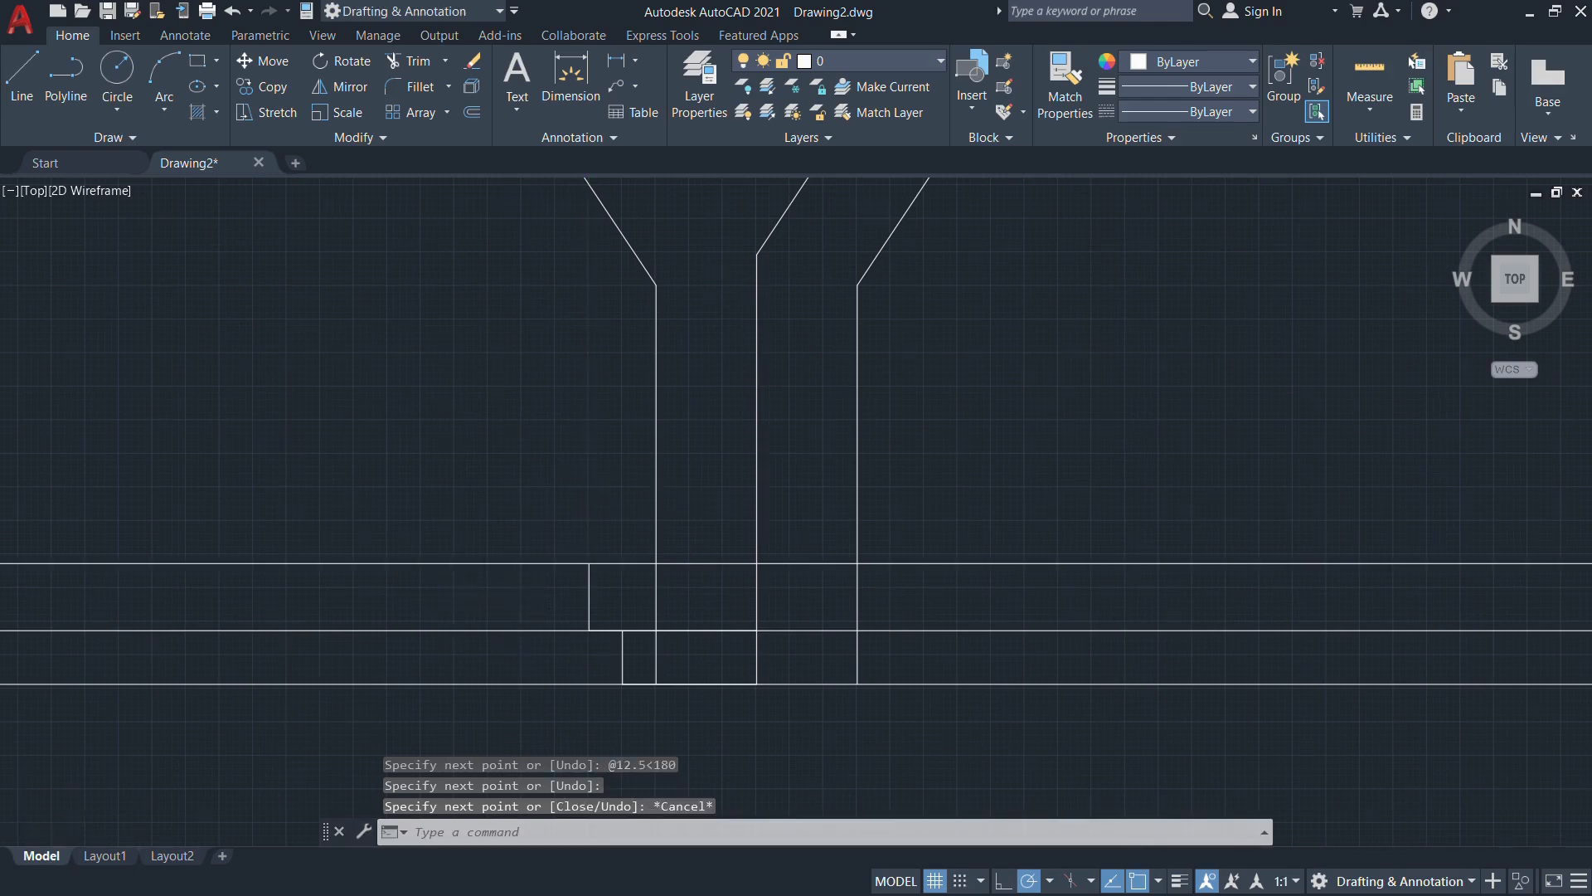
# Delete the horizontal construction line through the circle centers and the three construction lines at the collar
pyautogui.scroll(-3, 523, 593)
pyautogui.click(373, 306)
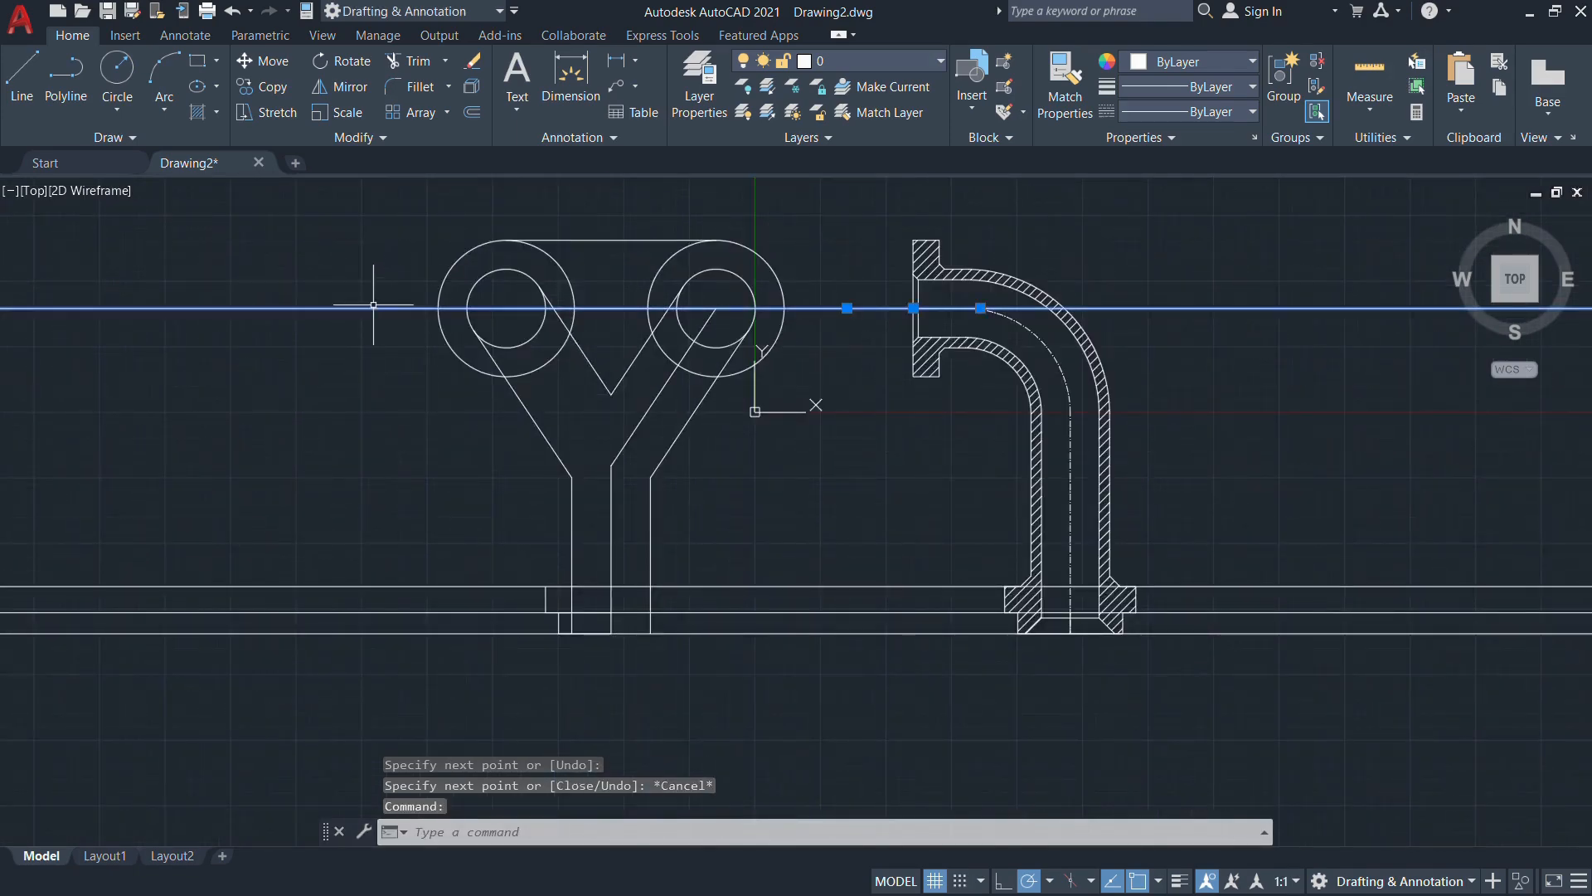
pyautogui.press('Delete')
pyautogui.click(409, 693)
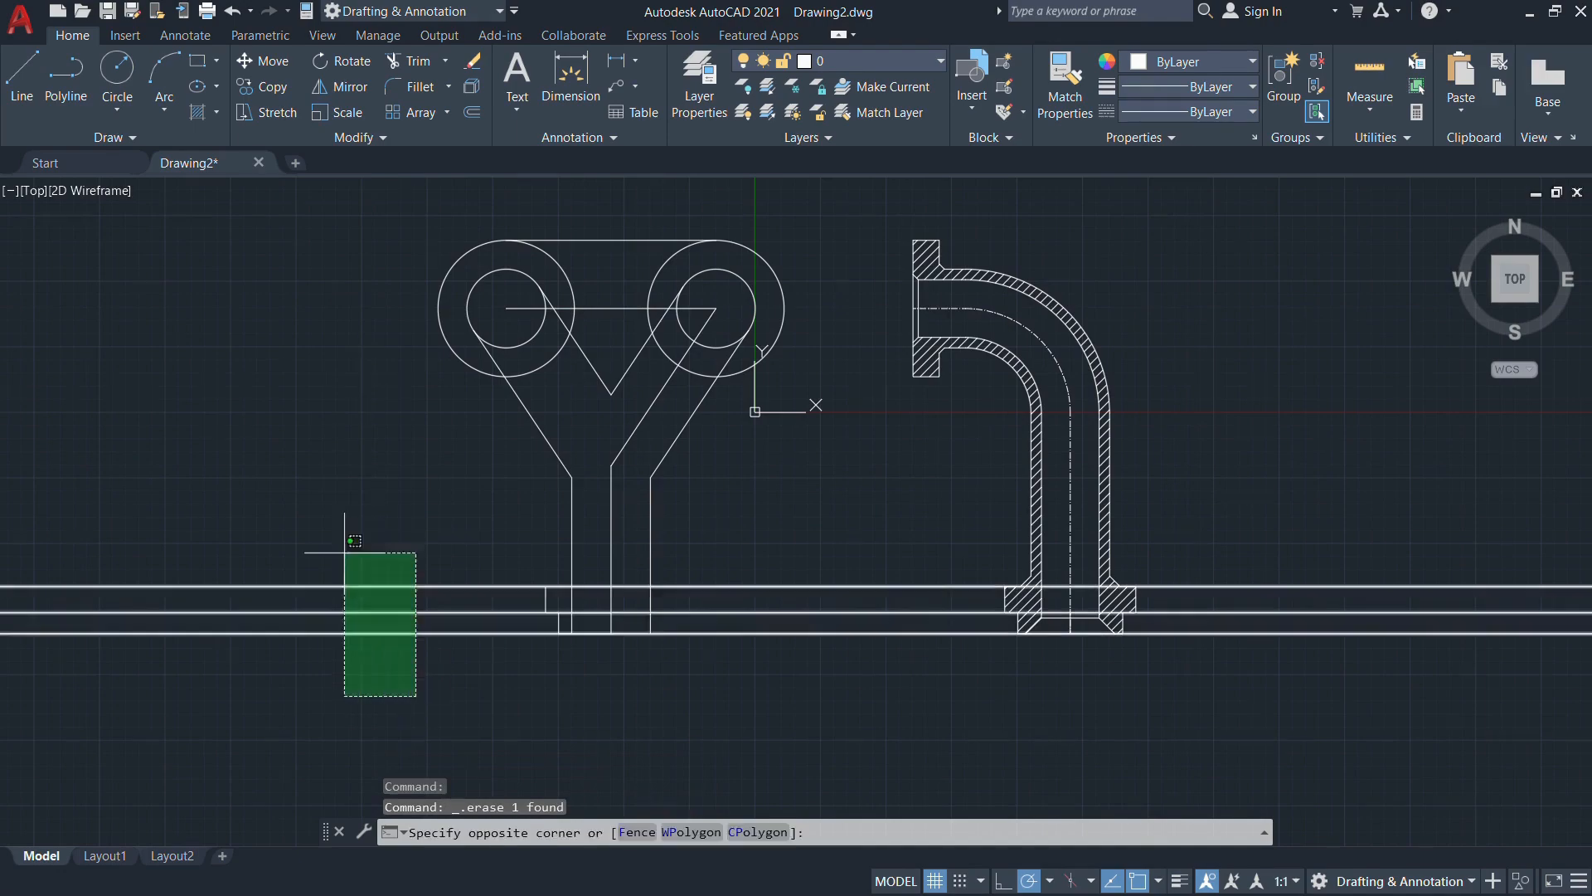
pyautogui.click(339, 536)
pyautogui.press('Delete')
# Draw the collar's top edge from its upper left corner to the vertical centerline
pyautogui.scroll(2, 491, 643)
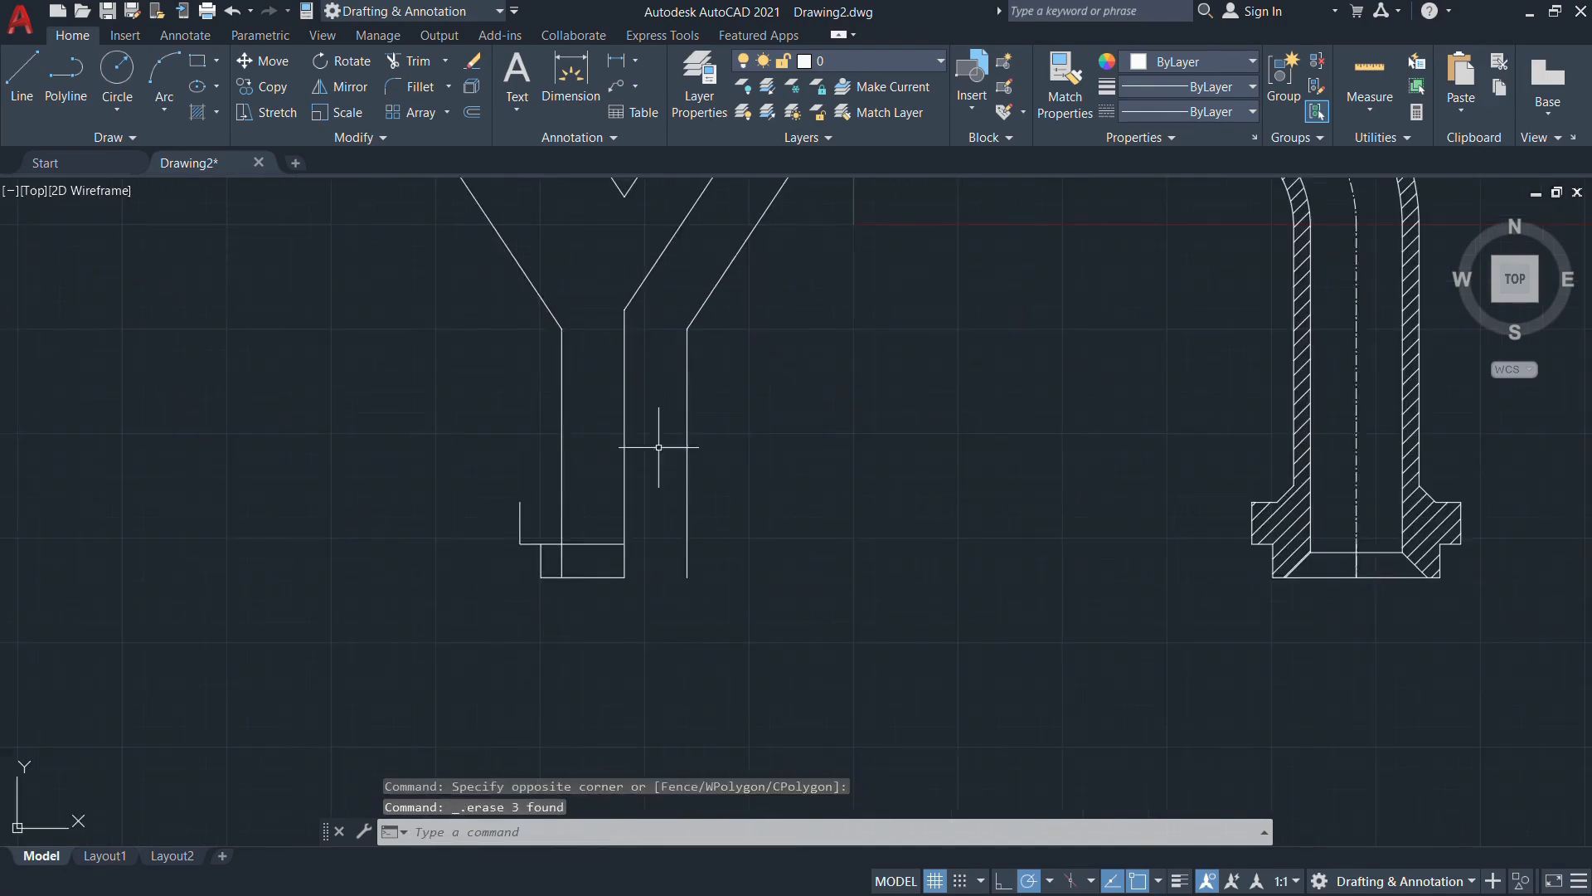
pyautogui.press('Return')
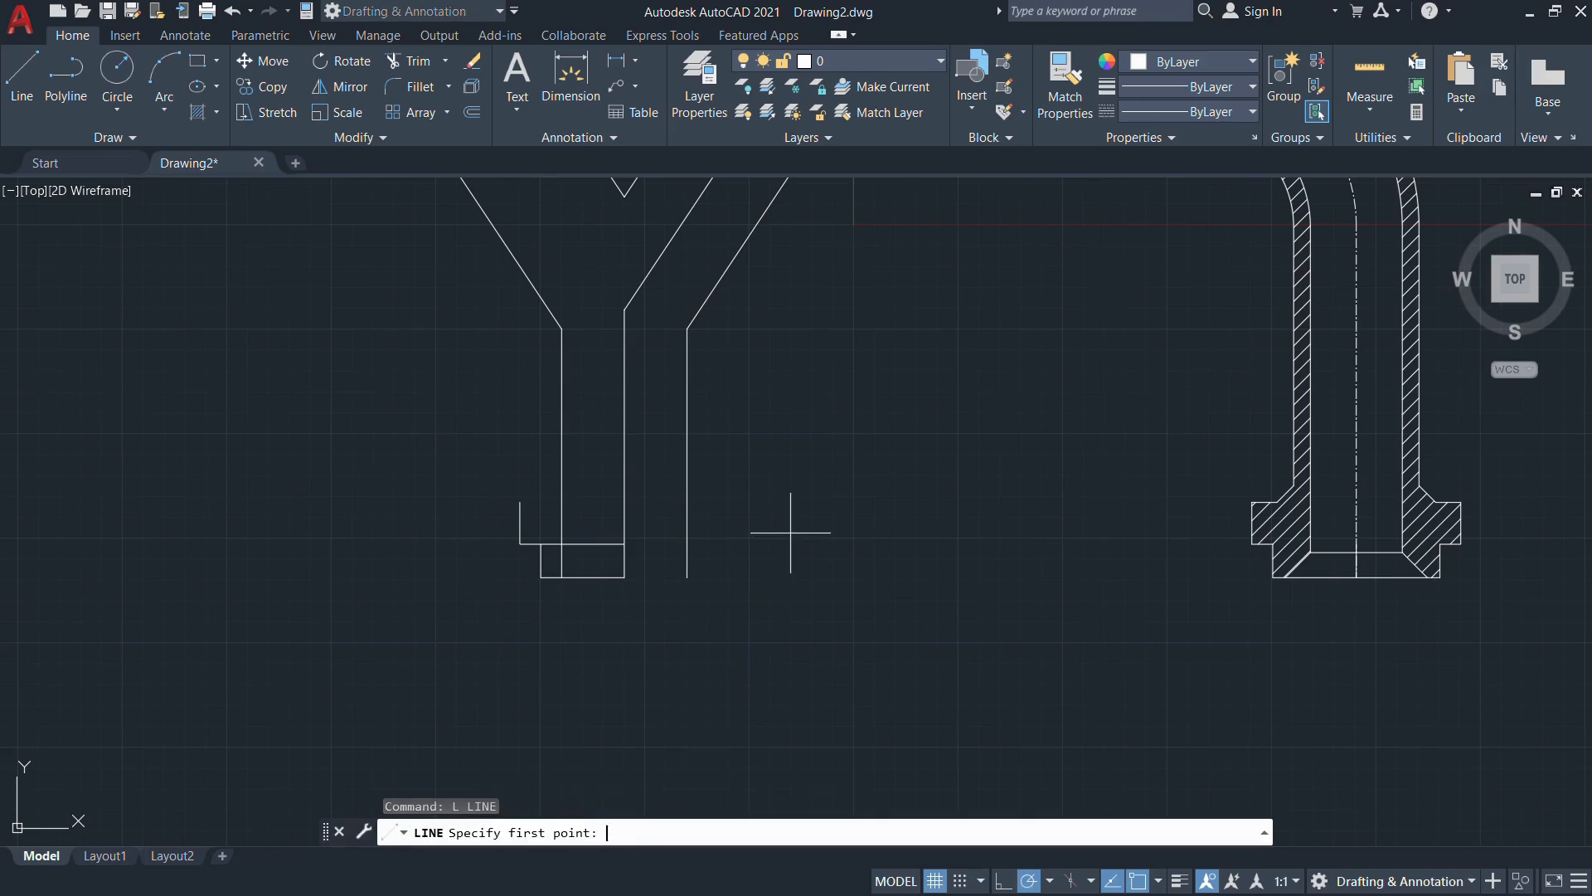
pyautogui.click(520, 501)
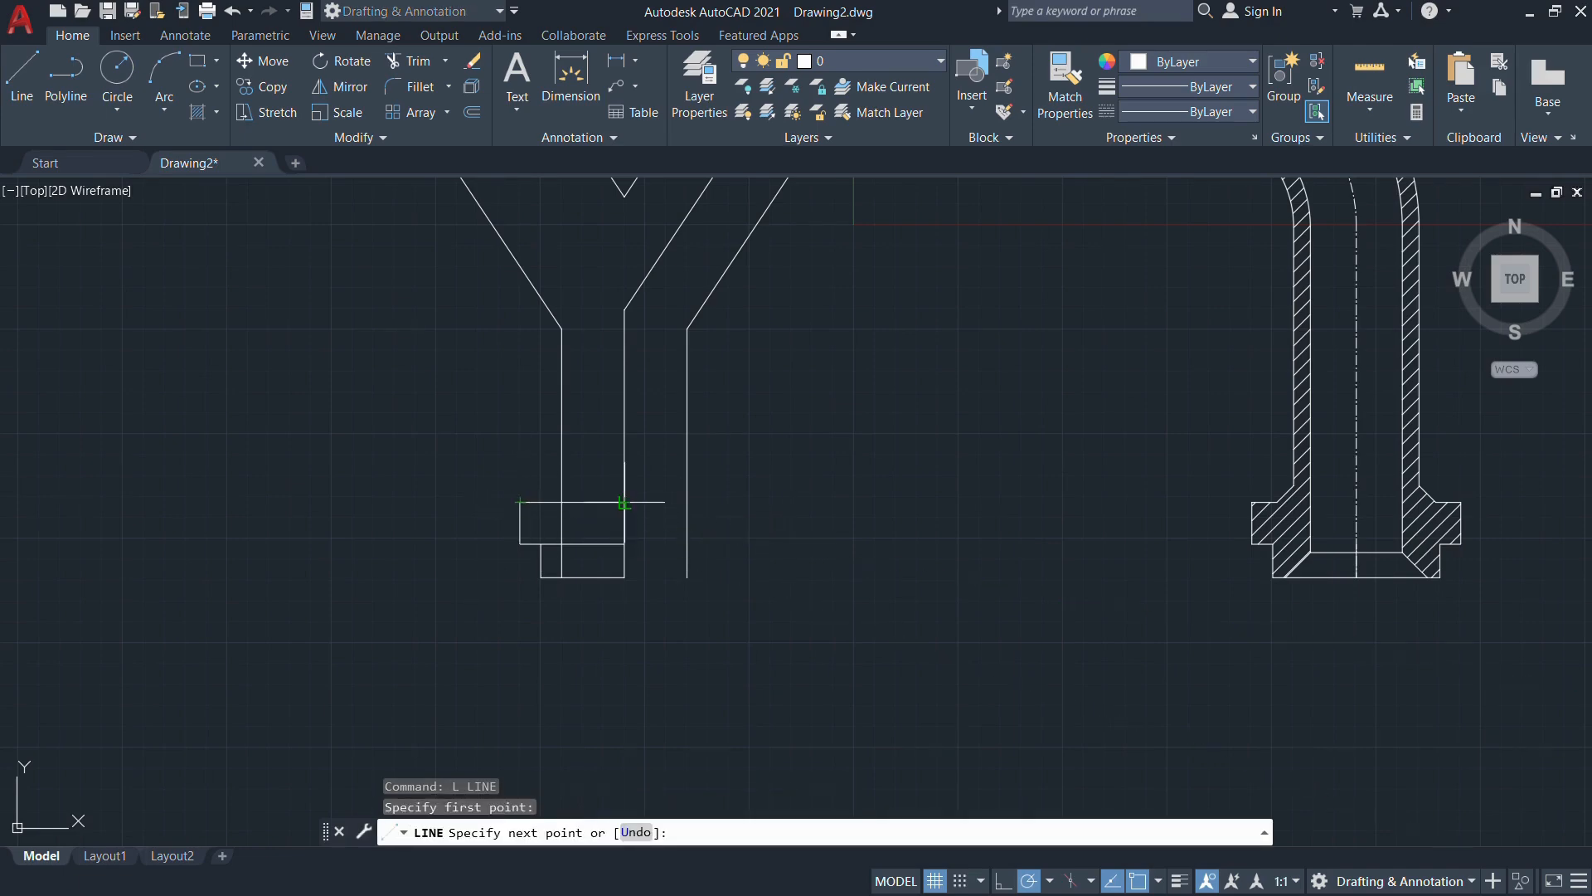
pyautogui.click(624, 502)
pyautogui.press('Escape')
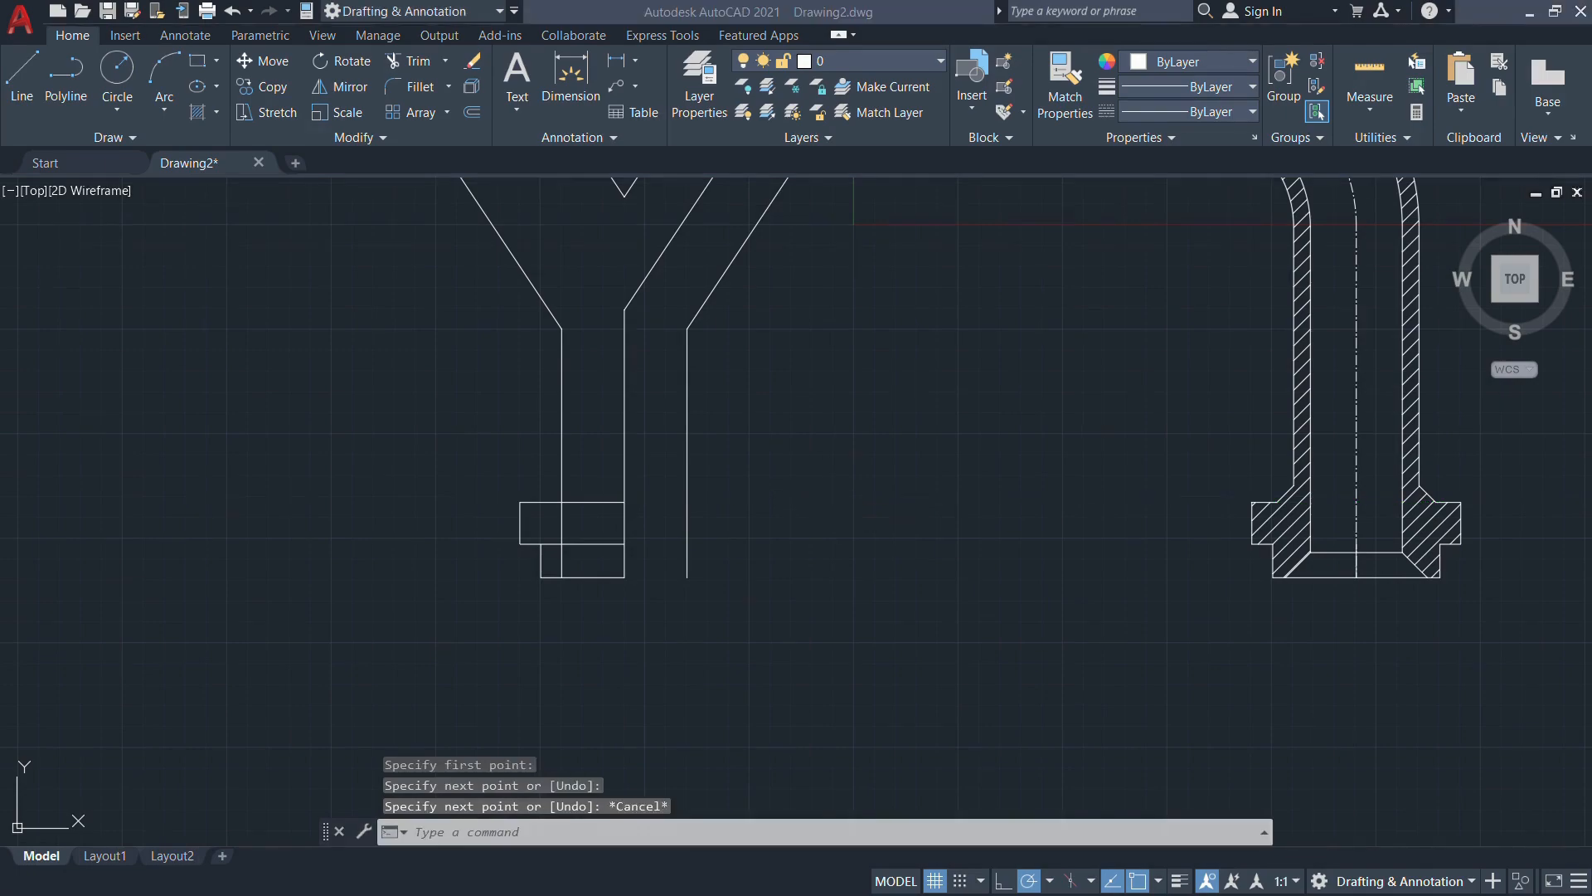
# Check the collar in 01.jpg and, in AutoCAD, trim the pipe's left edge and the horizontal step line inside the half collar
pyautogui.hotkey('alt', 'Tab')
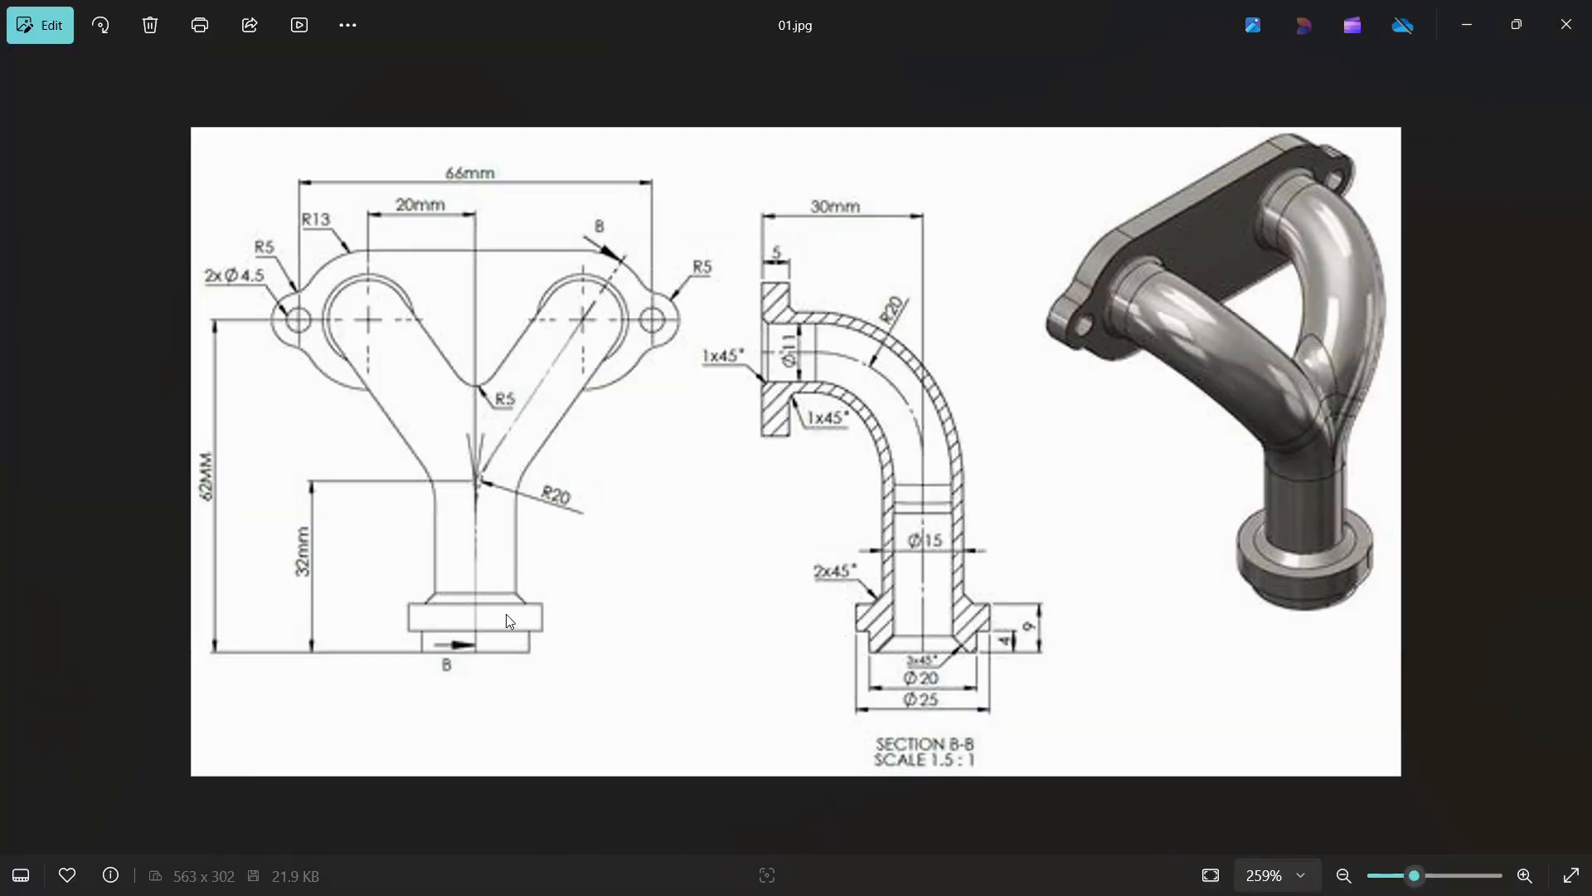
pyautogui.hotkey('alt', 'Tab')
pyautogui.scroll(4, 588, 601)
pyautogui.write('tr')
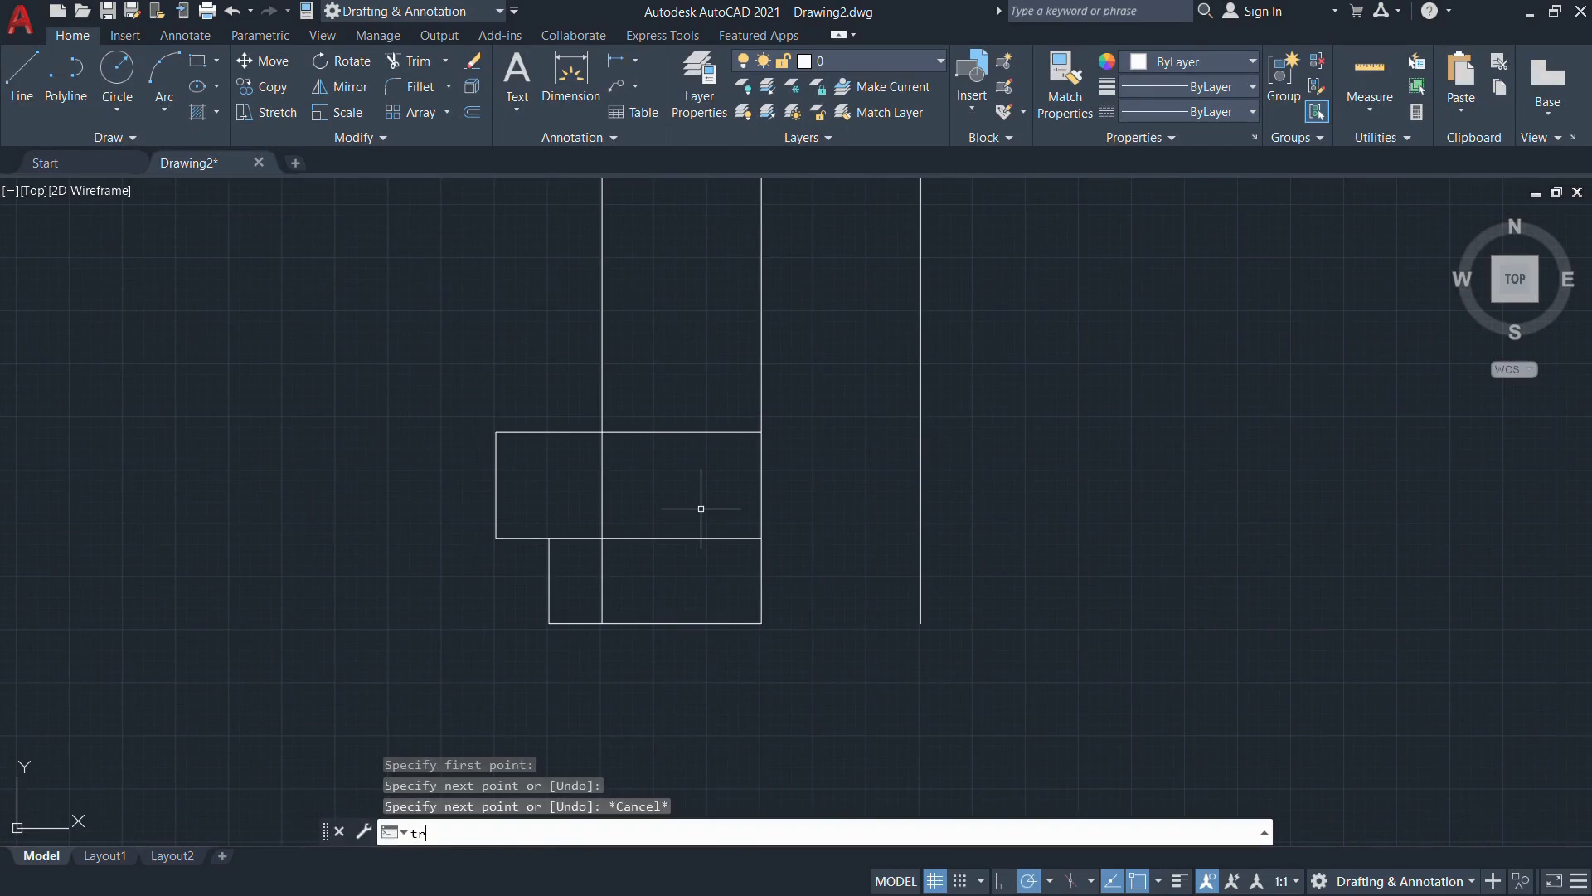
pyautogui.press('Return')
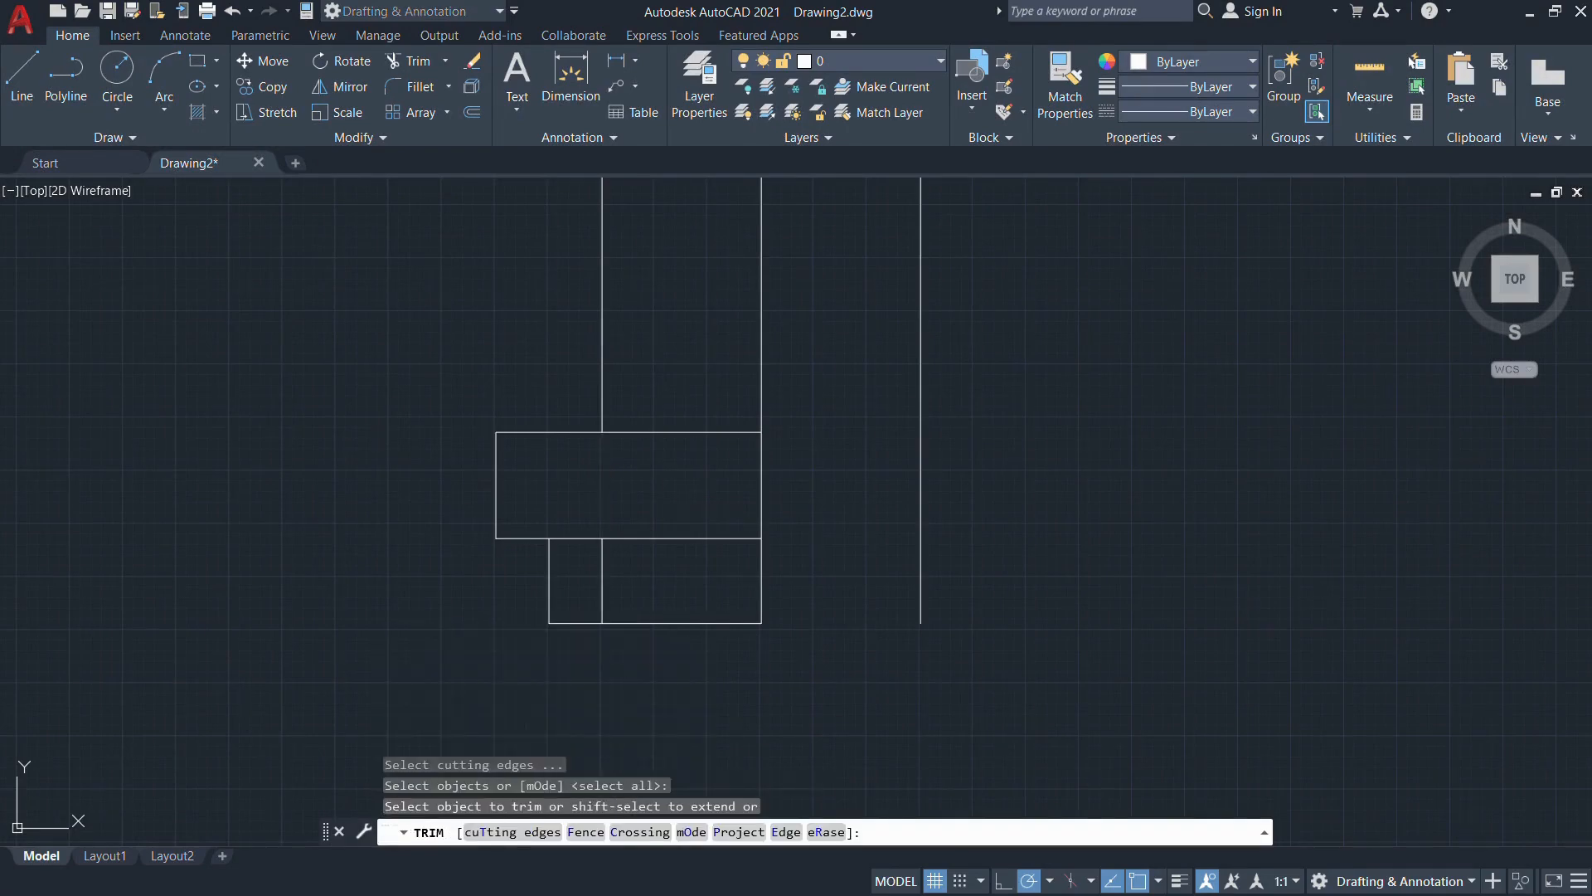
pyautogui.click(604, 585)
pyautogui.click(628, 539)
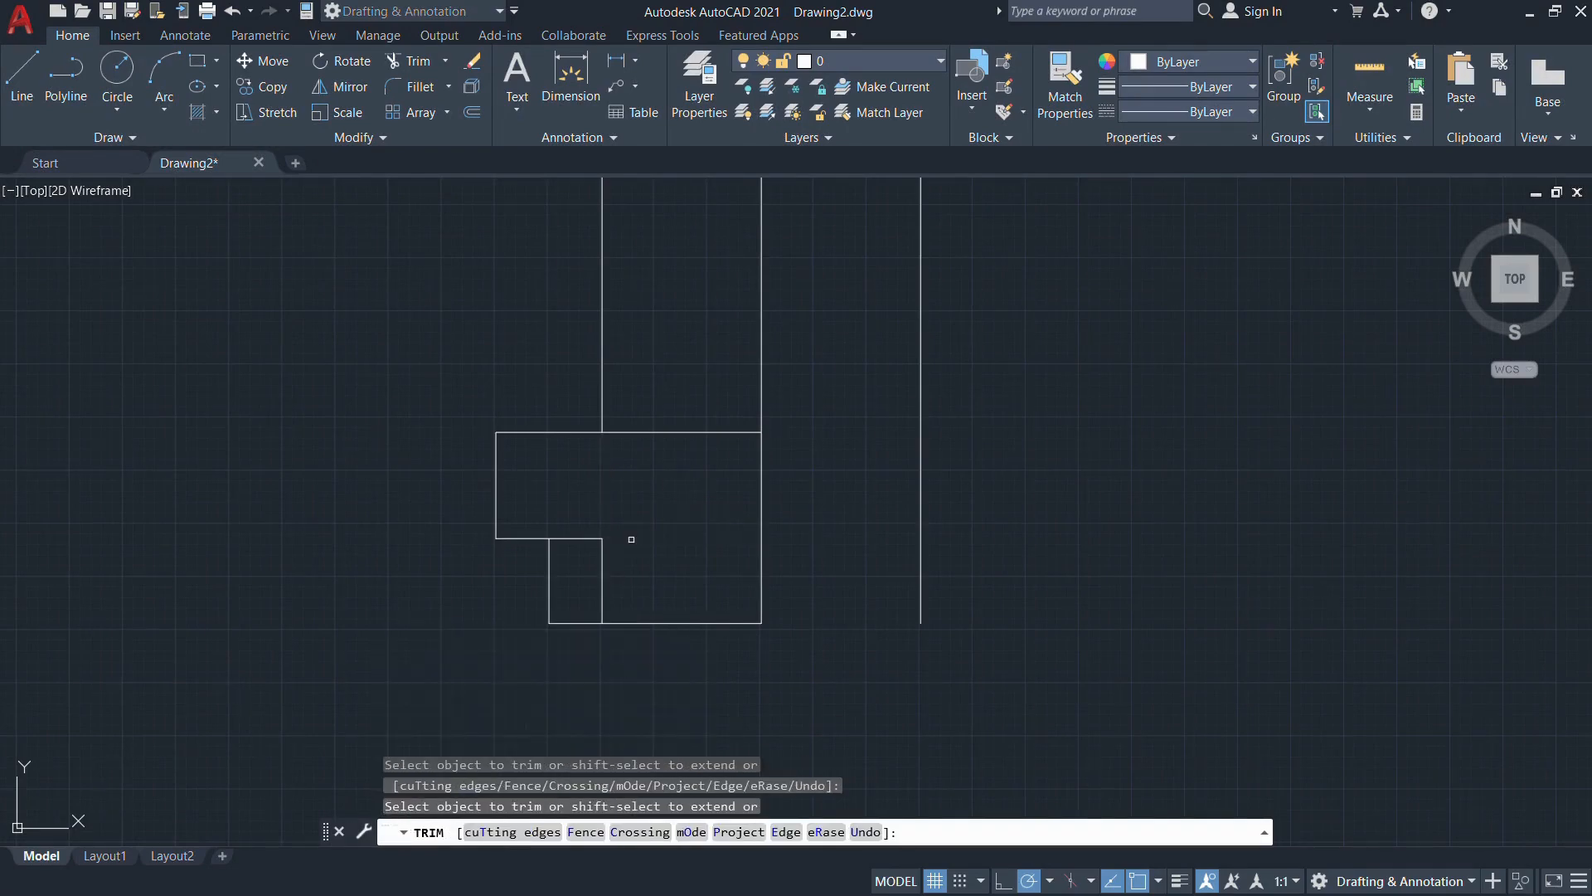
pyautogui.click(585, 536)
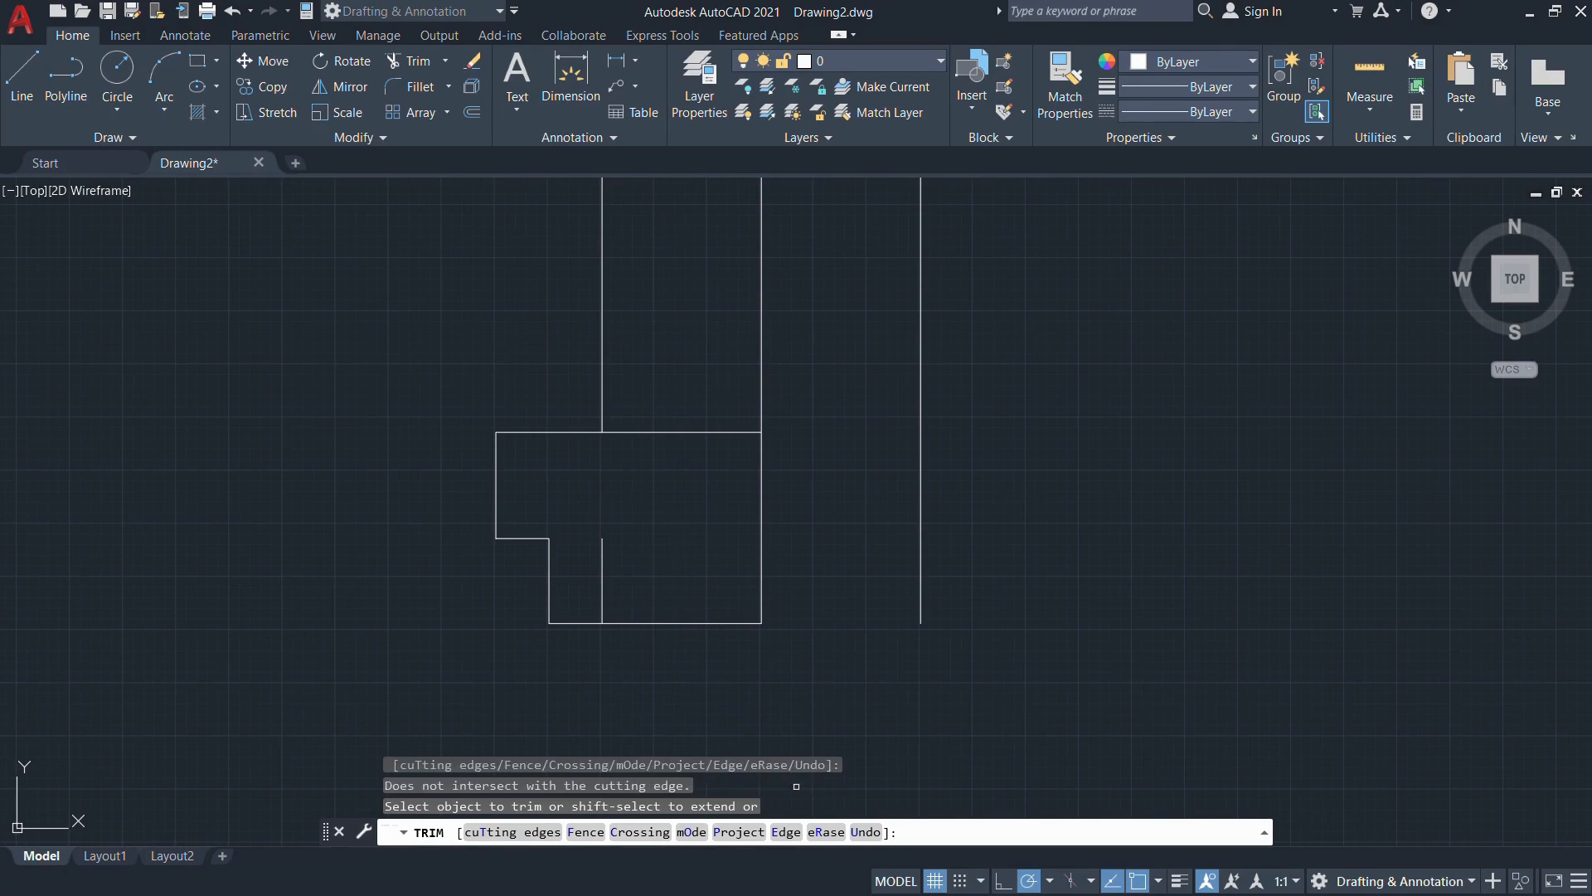
# Erase the leftover vertical segment inside the collar's lower part using Trim's erase option
pyautogui.click(826, 832)
pyautogui.click(602, 581)
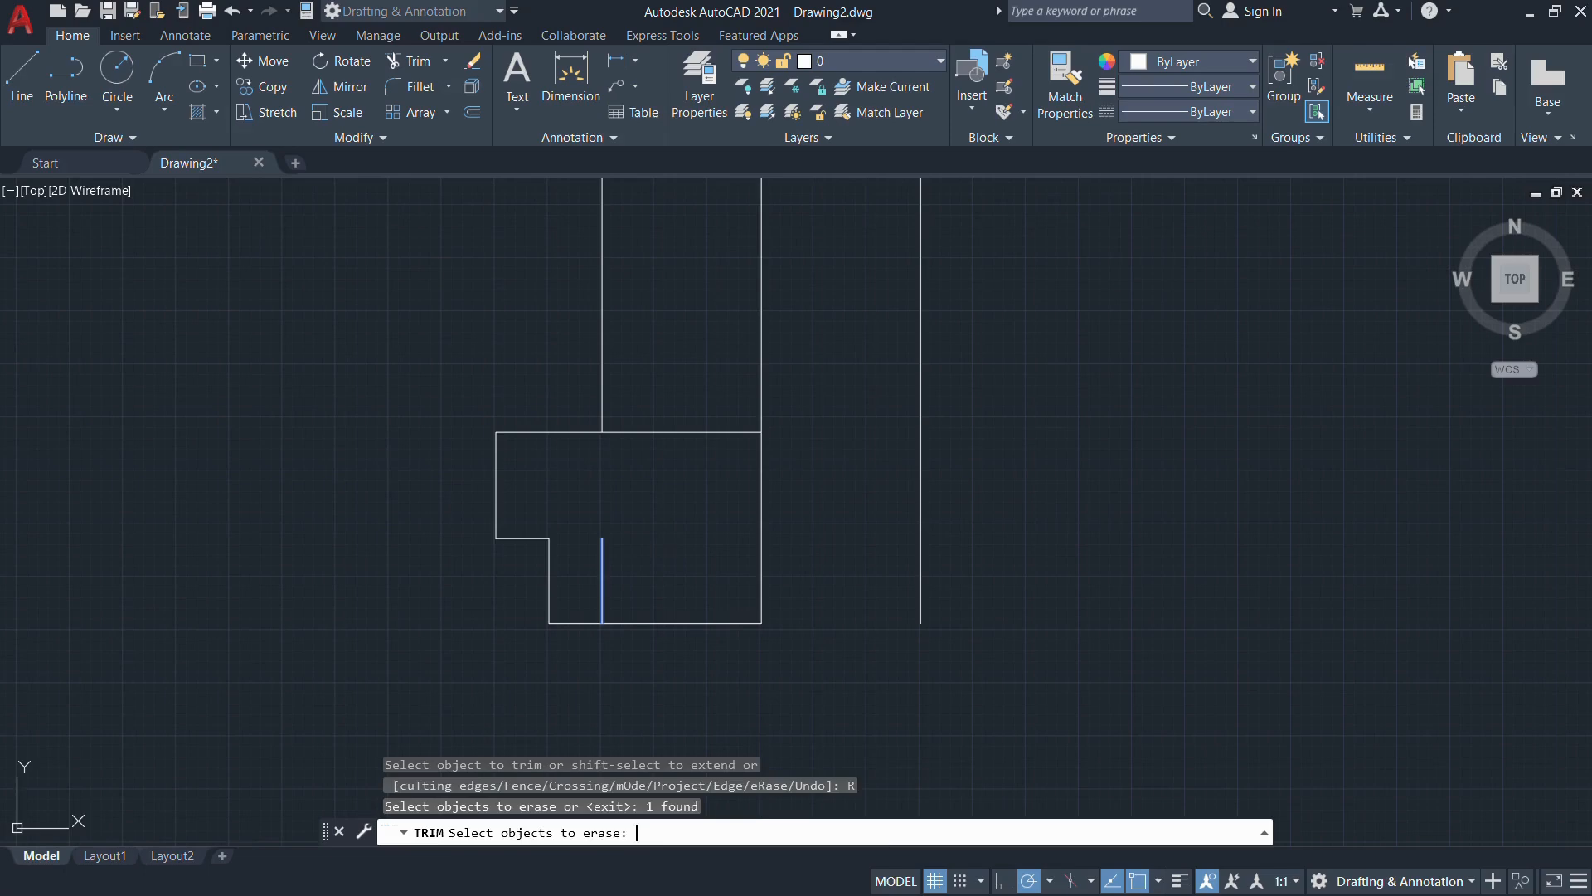
pyautogui.press('Return')
pyautogui.scroll(-2, 668, 551)
pyautogui.press('Escape')
# Mirror the half collar's five outline segments about the pipe's vertical centerline, keeping the source objects
pyautogui.write('m')
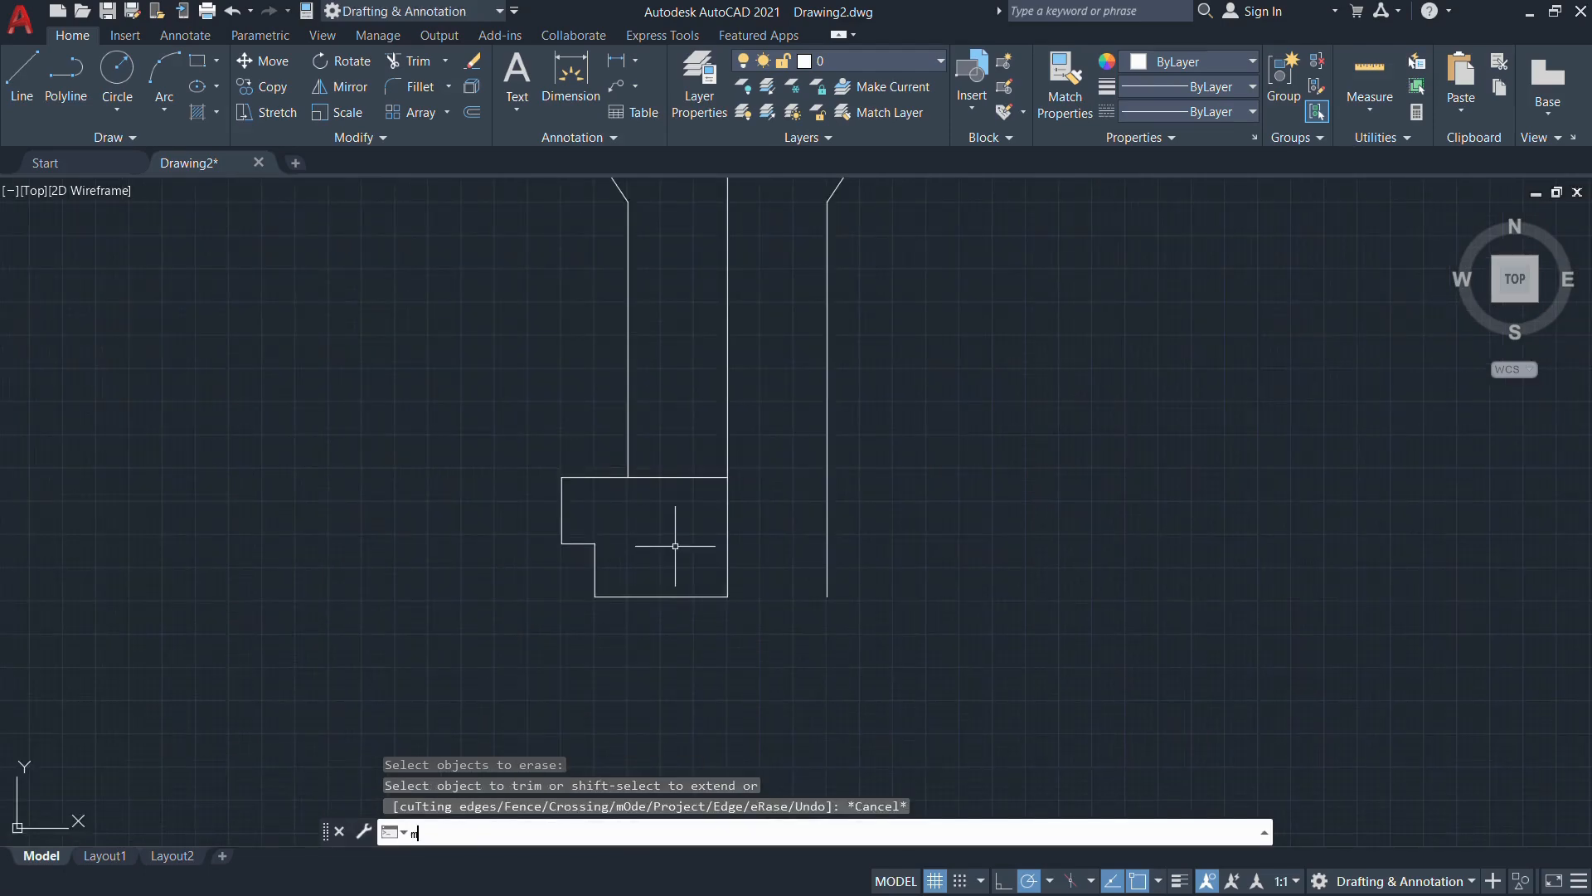
pyautogui.write('i')
pyautogui.press('Return')
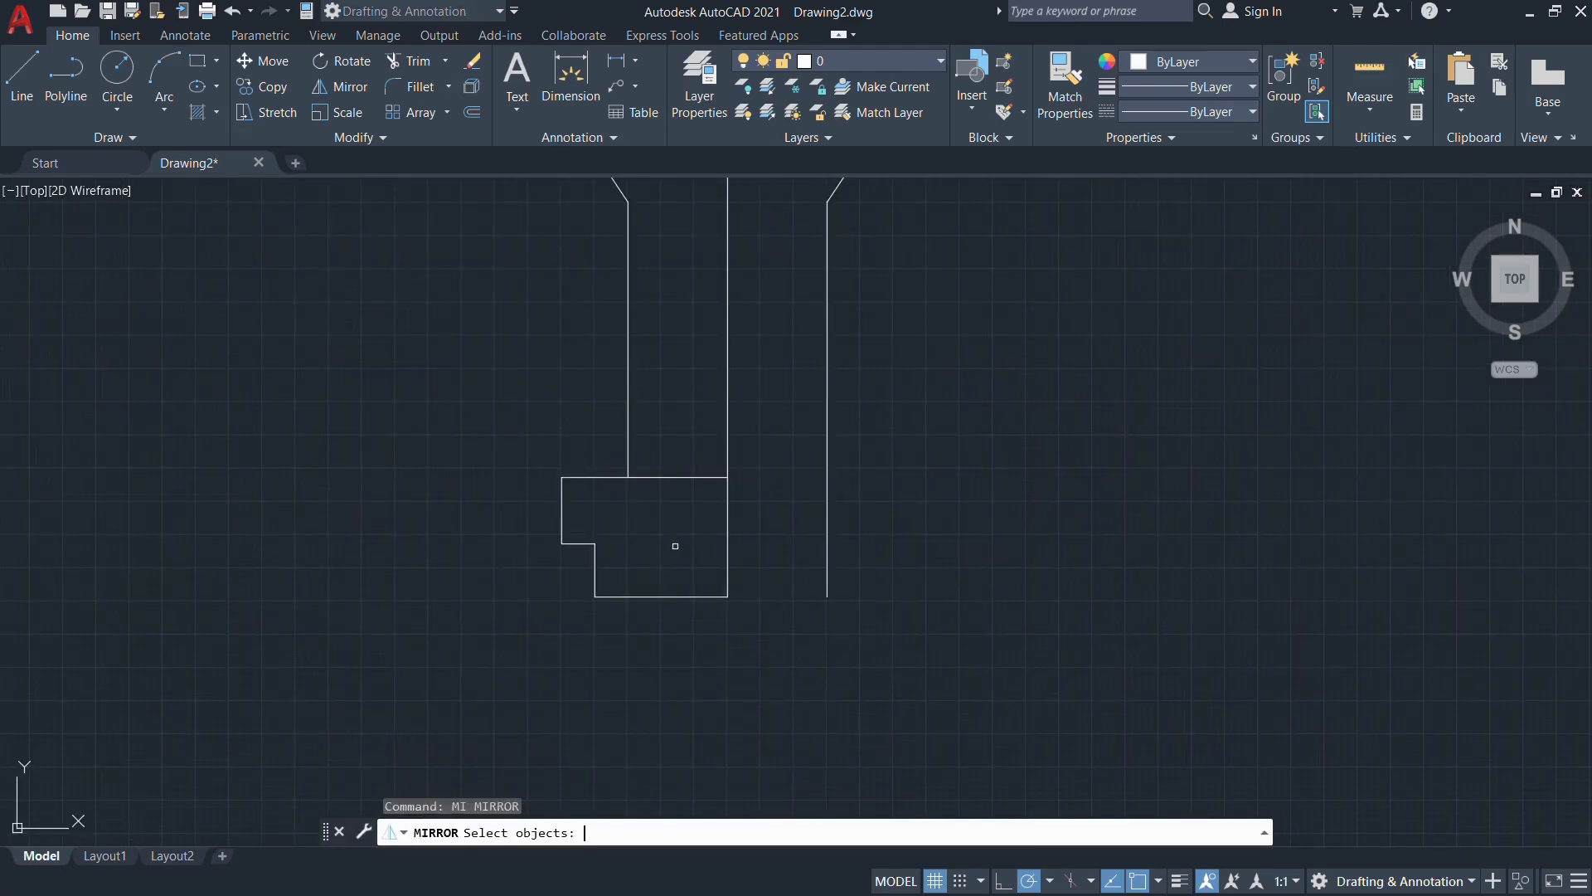
pyautogui.click(584, 478)
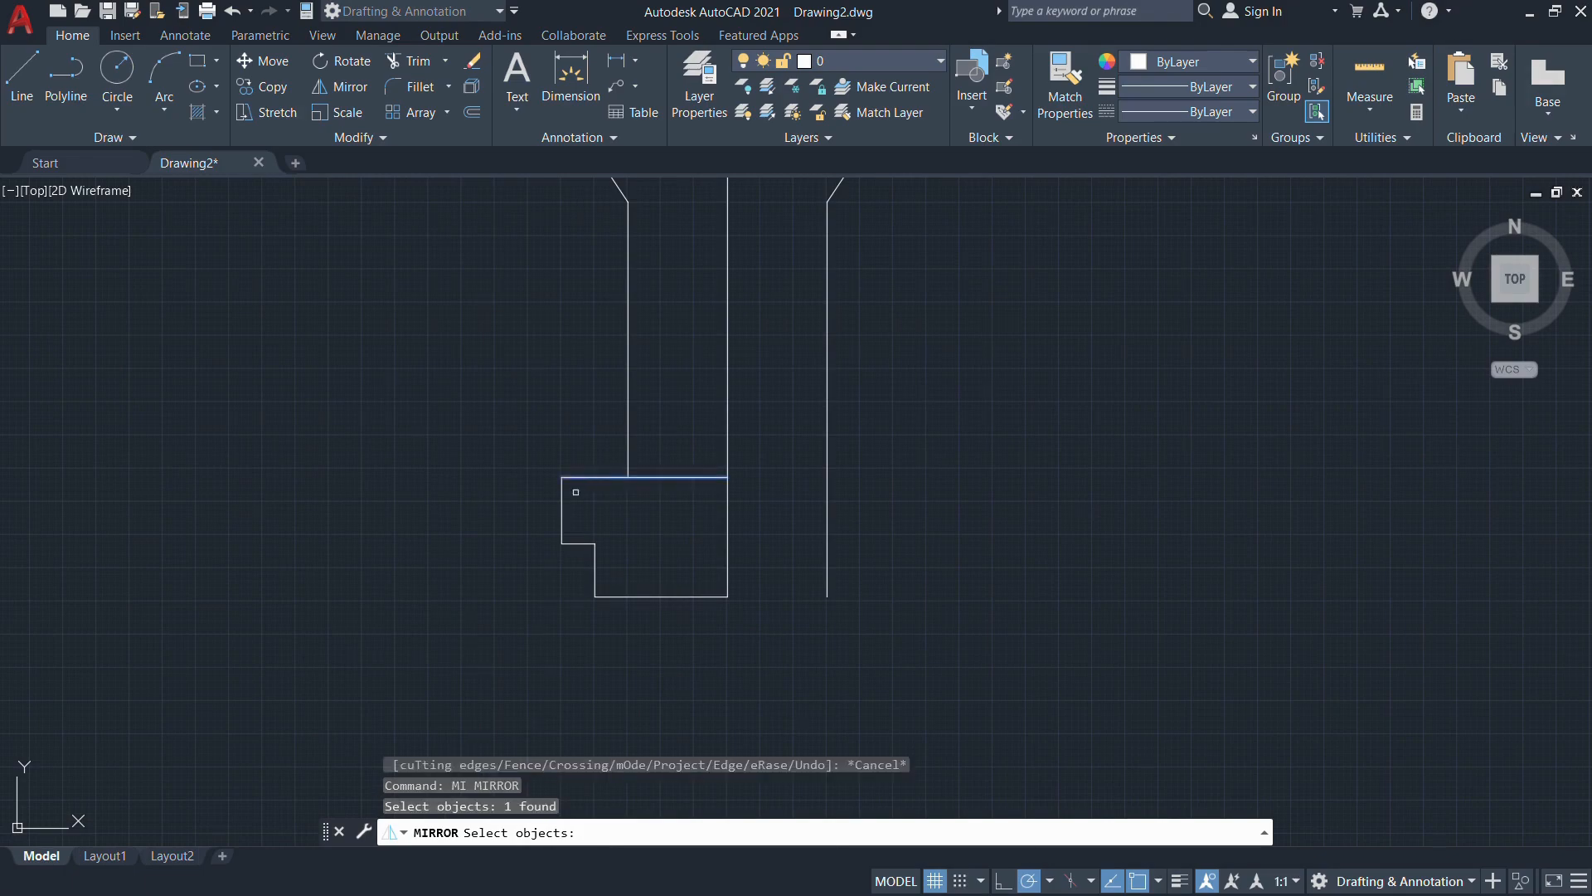
pyautogui.click(562, 499)
pyautogui.click(574, 543)
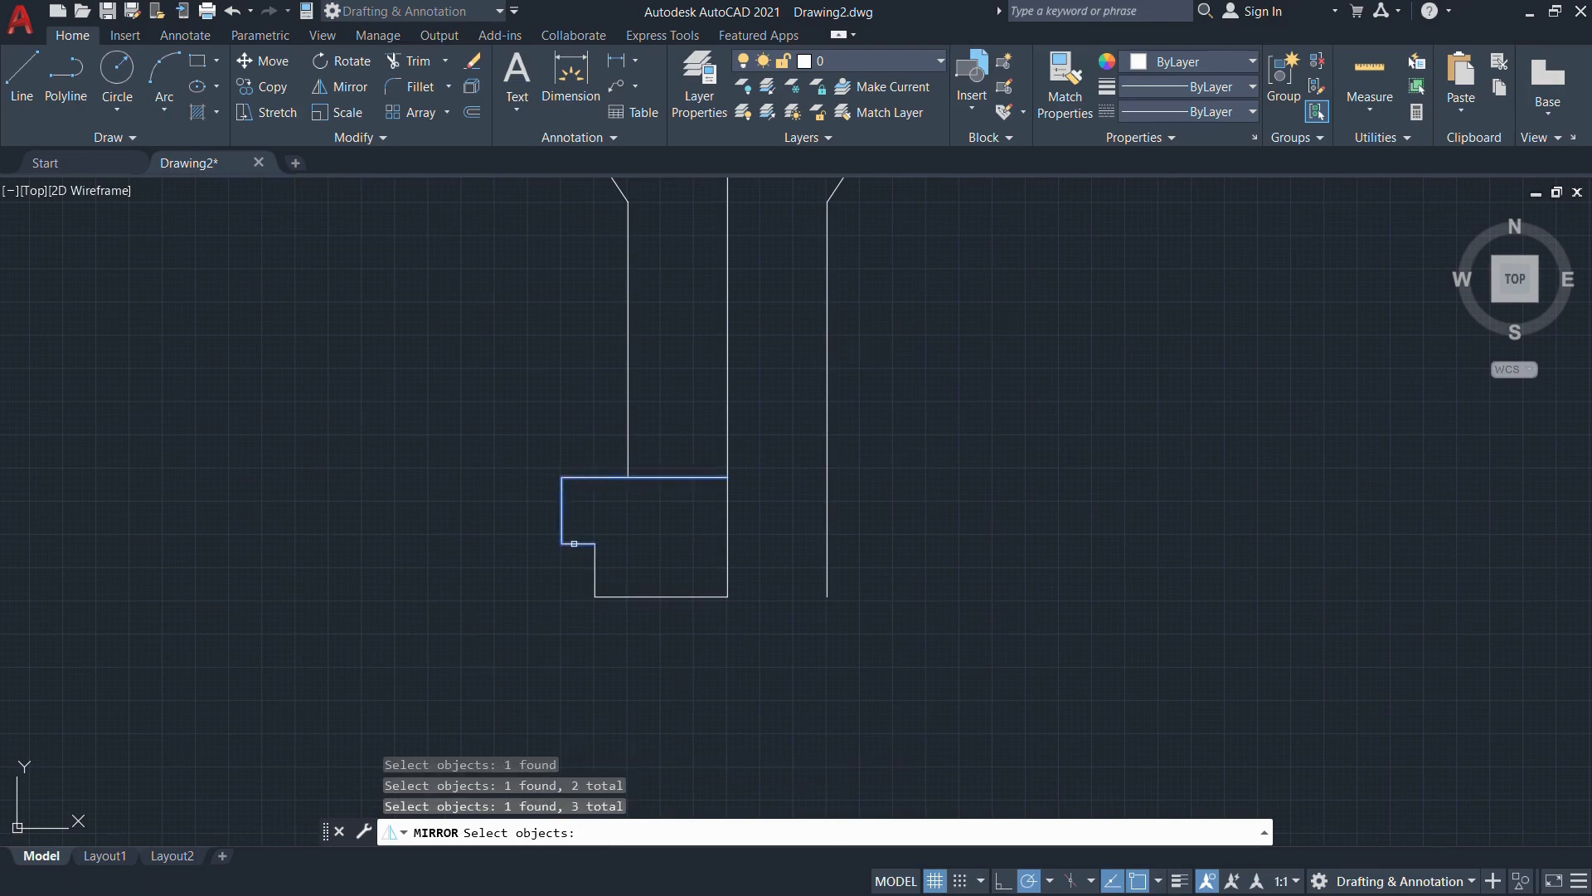
pyautogui.click(594, 562)
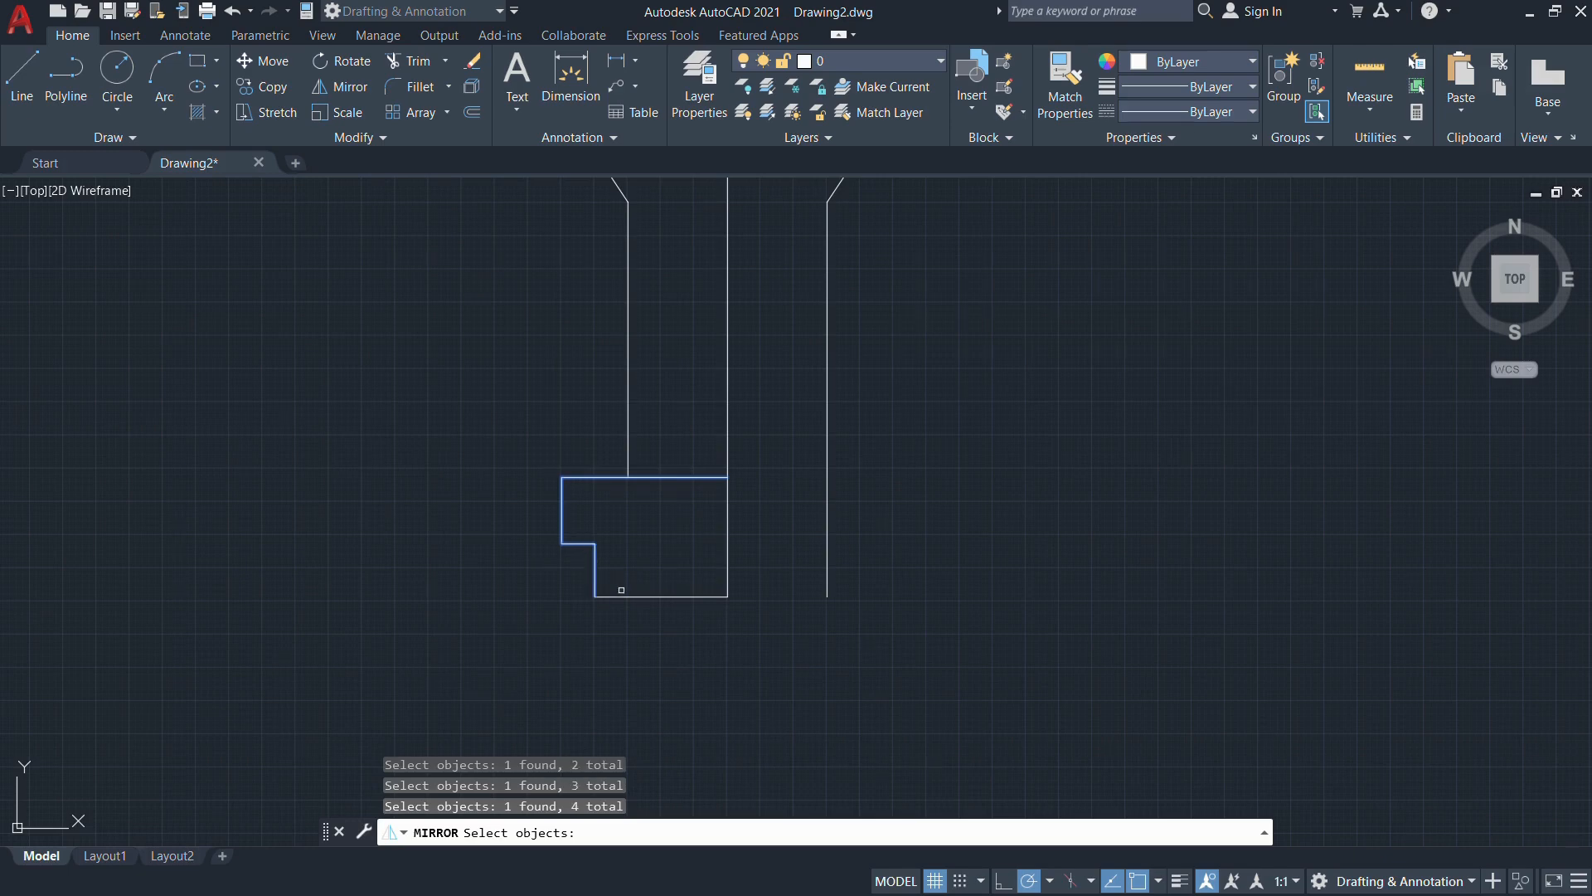
pyautogui.press('Return')
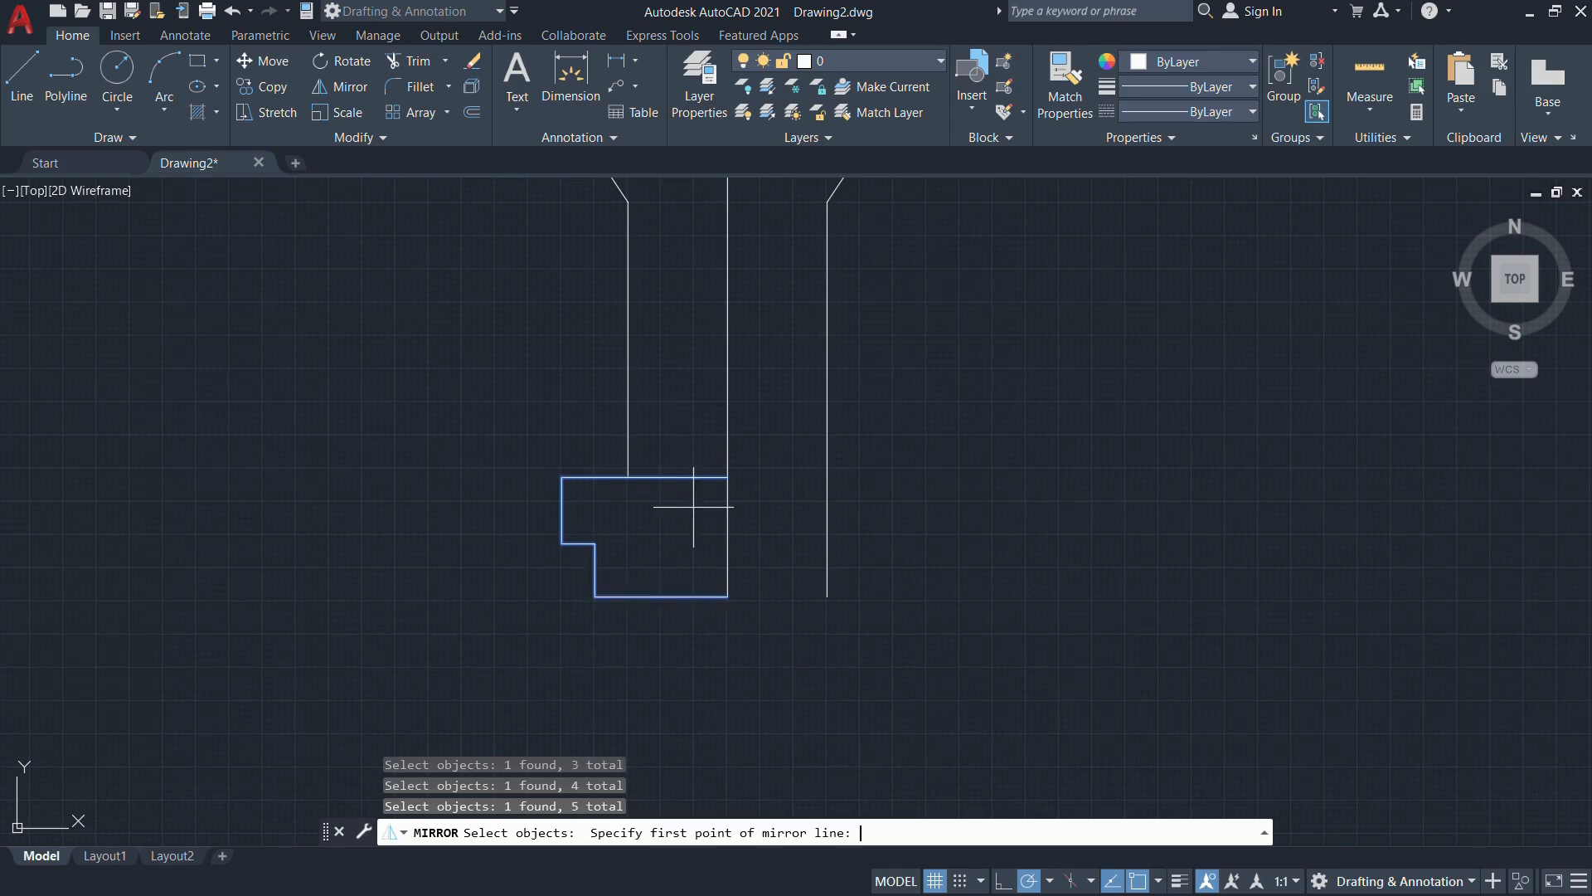
pyautogui.click(727, 595)
pyautogui.click(727, 487)
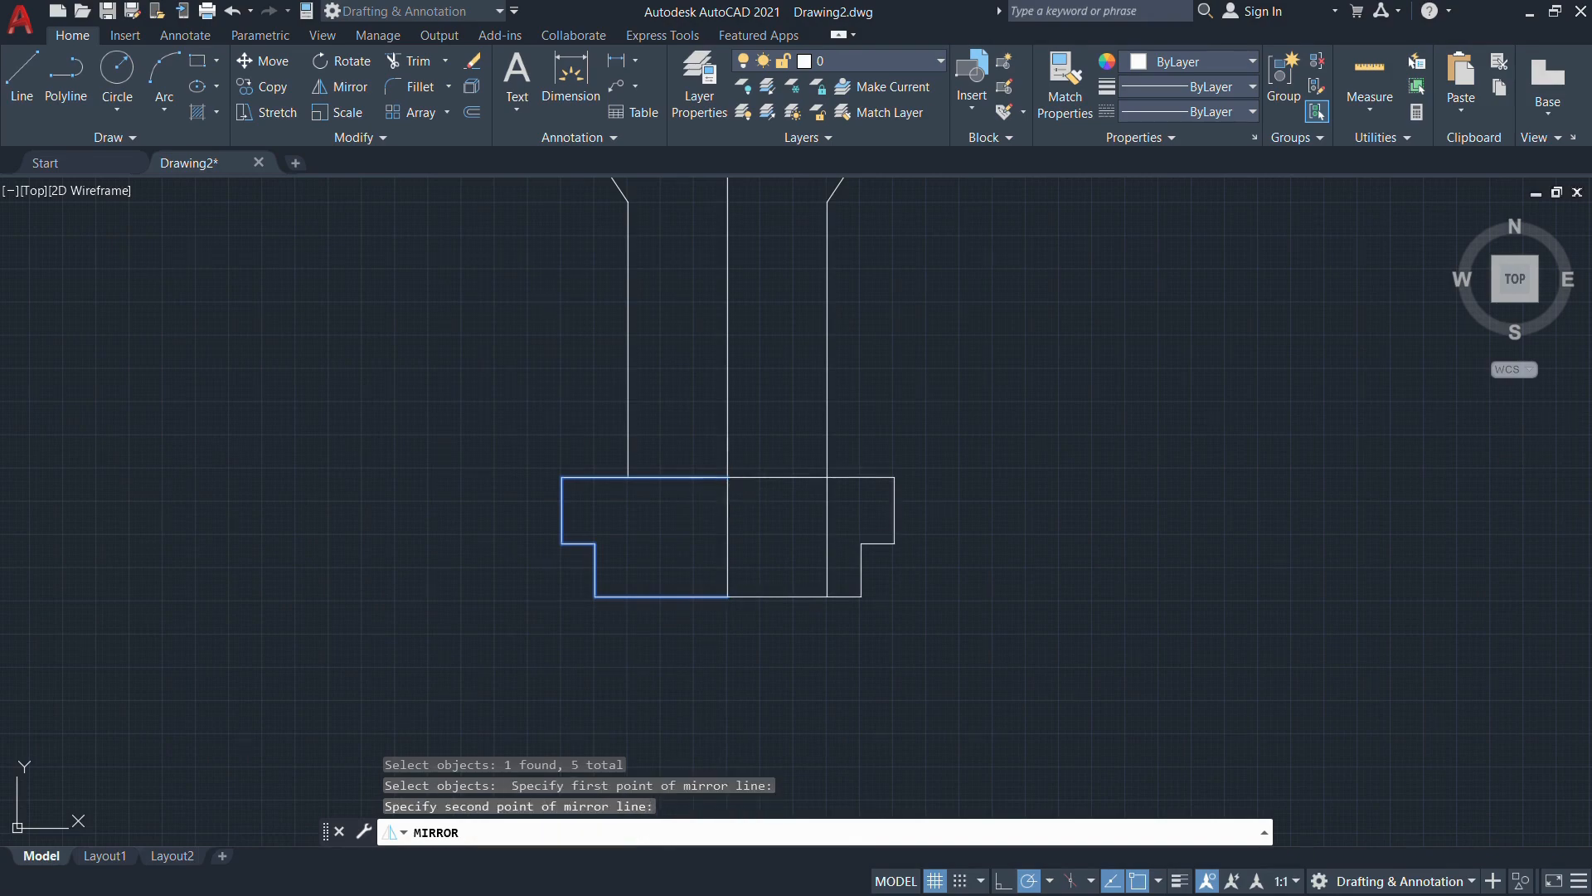
pyautogui.write('n')
pyautogui.press('Return')
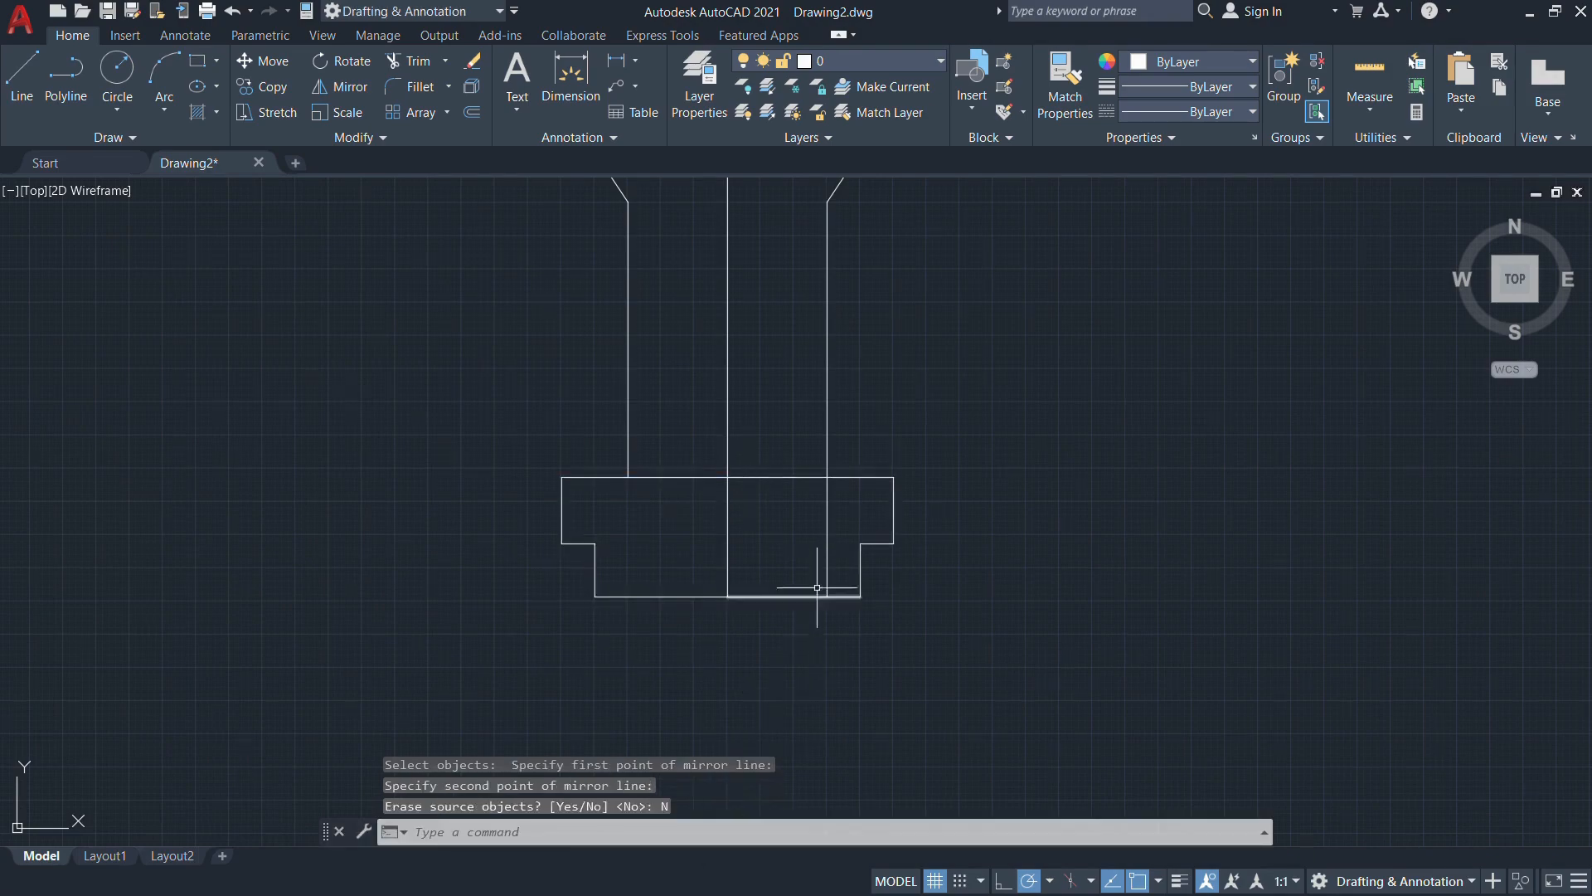
# Compare the mirrored collar with the front view's collar and chamfer in 01.jpg and return to AutoCAD
pyautogui.scroll(-3, 816, 584)
pyautogui.scroll(2, 870, 480)
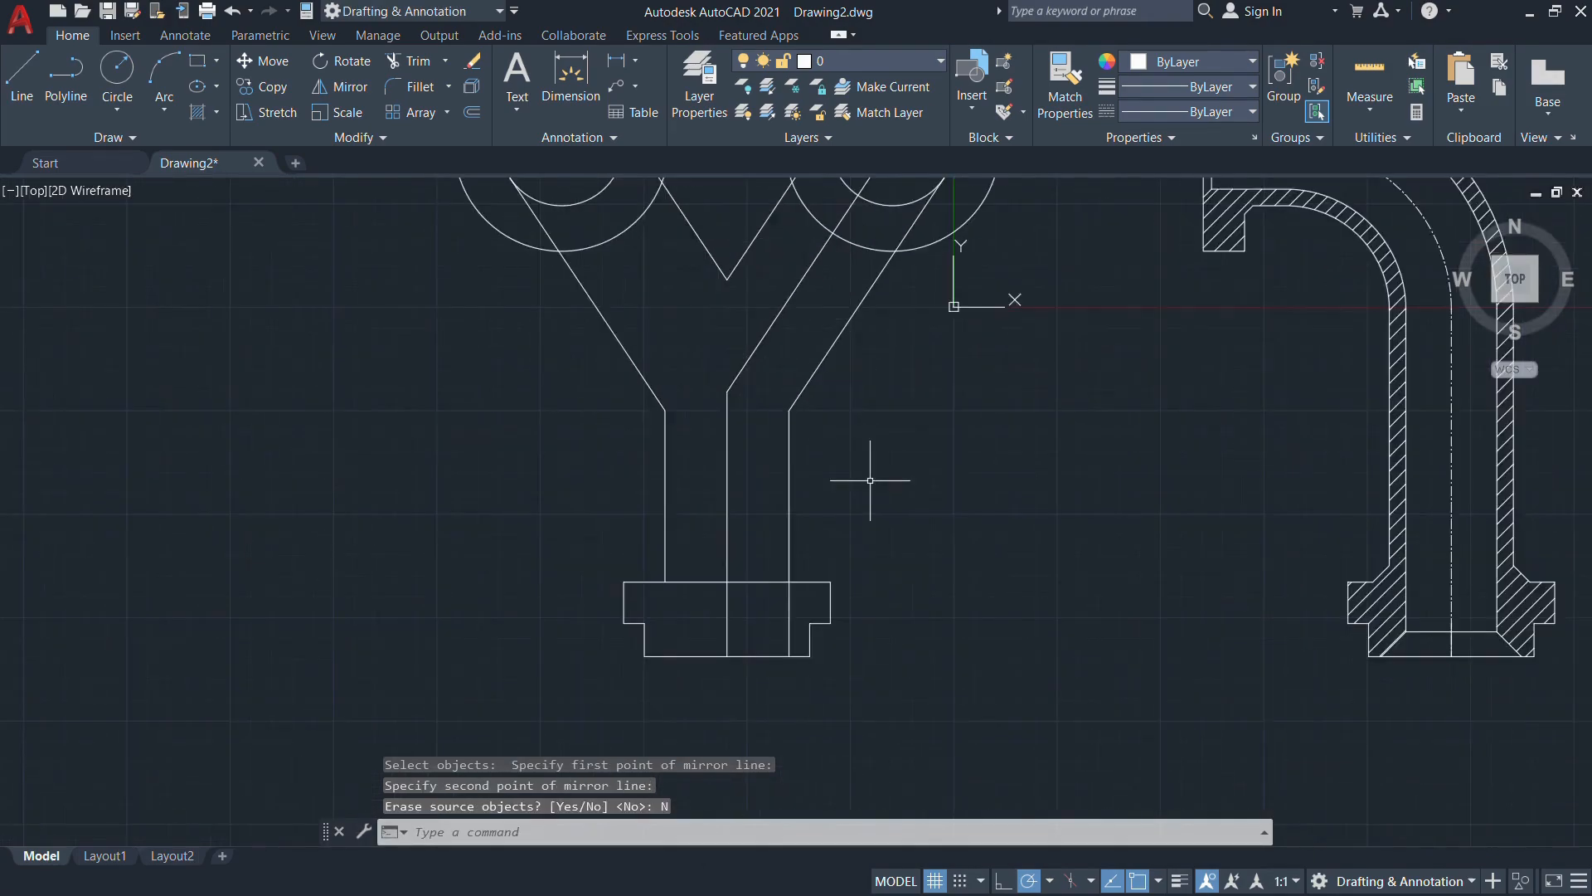
pyautogui.hotkey('alt', 'Tab')
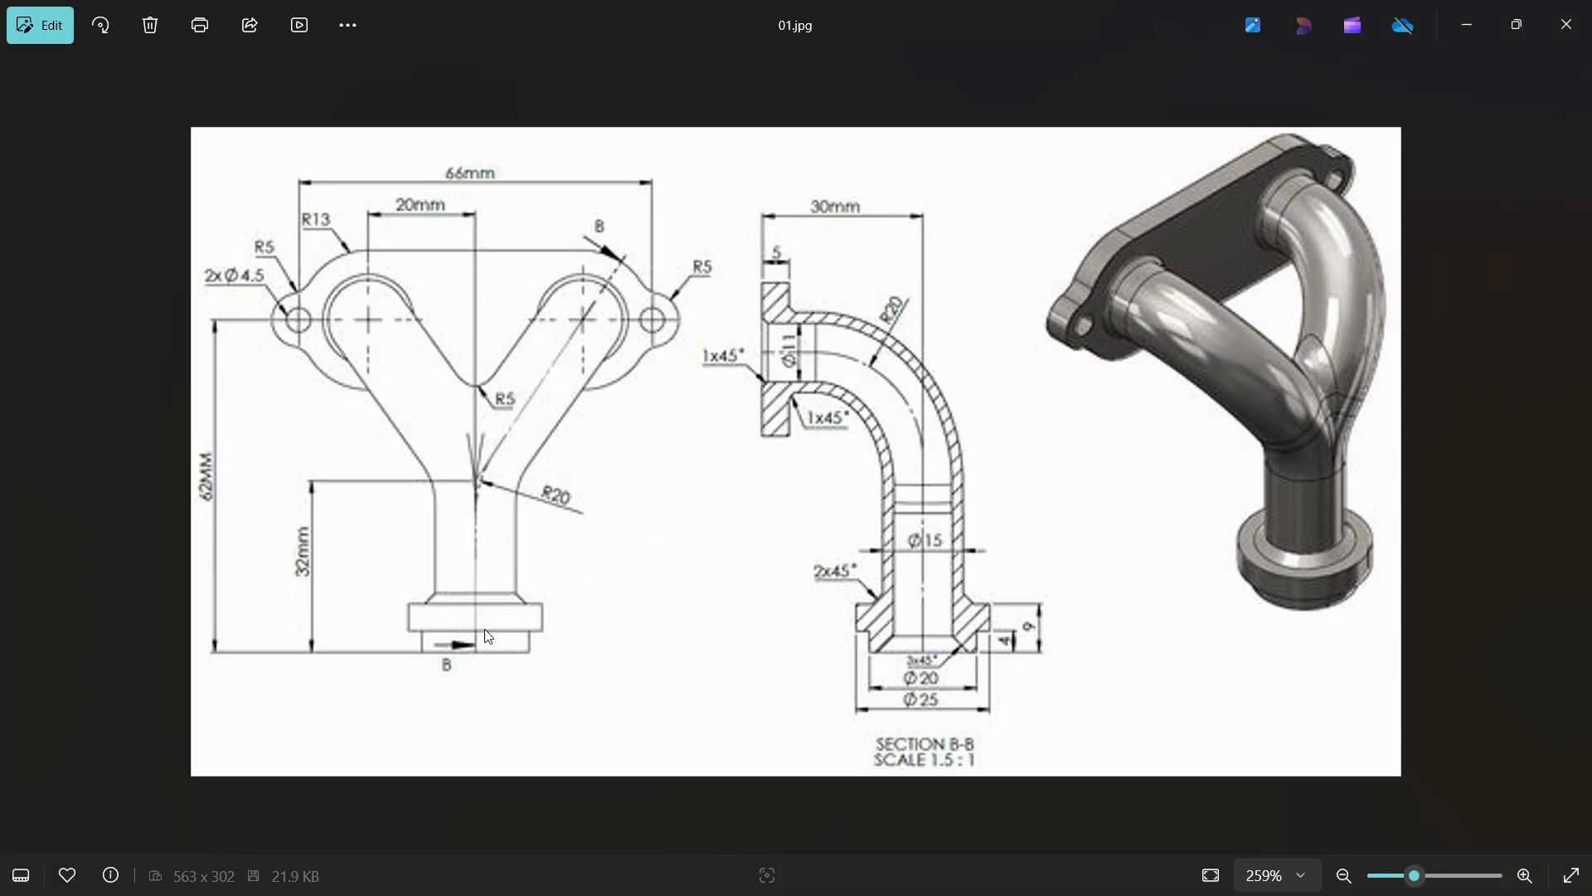
pyautogui.hotkey('alt', 'Tab')
pyautogui.scroll(2, 696, 564)
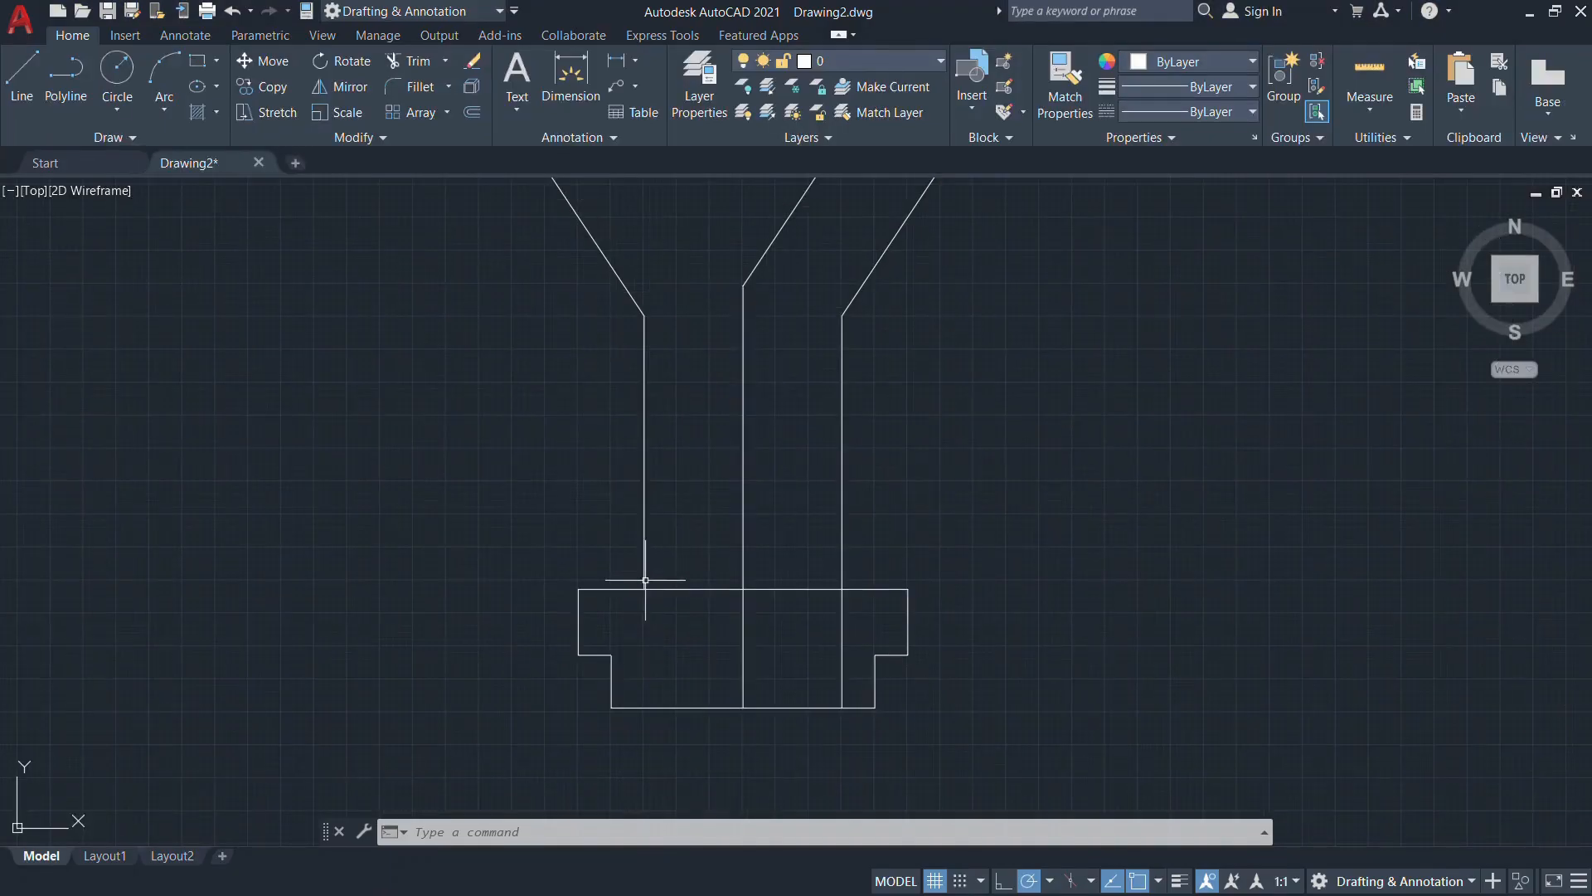
pyautogui.hotkey('alt', 'Tab')
pyautogui.hotkey('alt', 'Tab')
pyautogui.scroll(2, 701, 552)
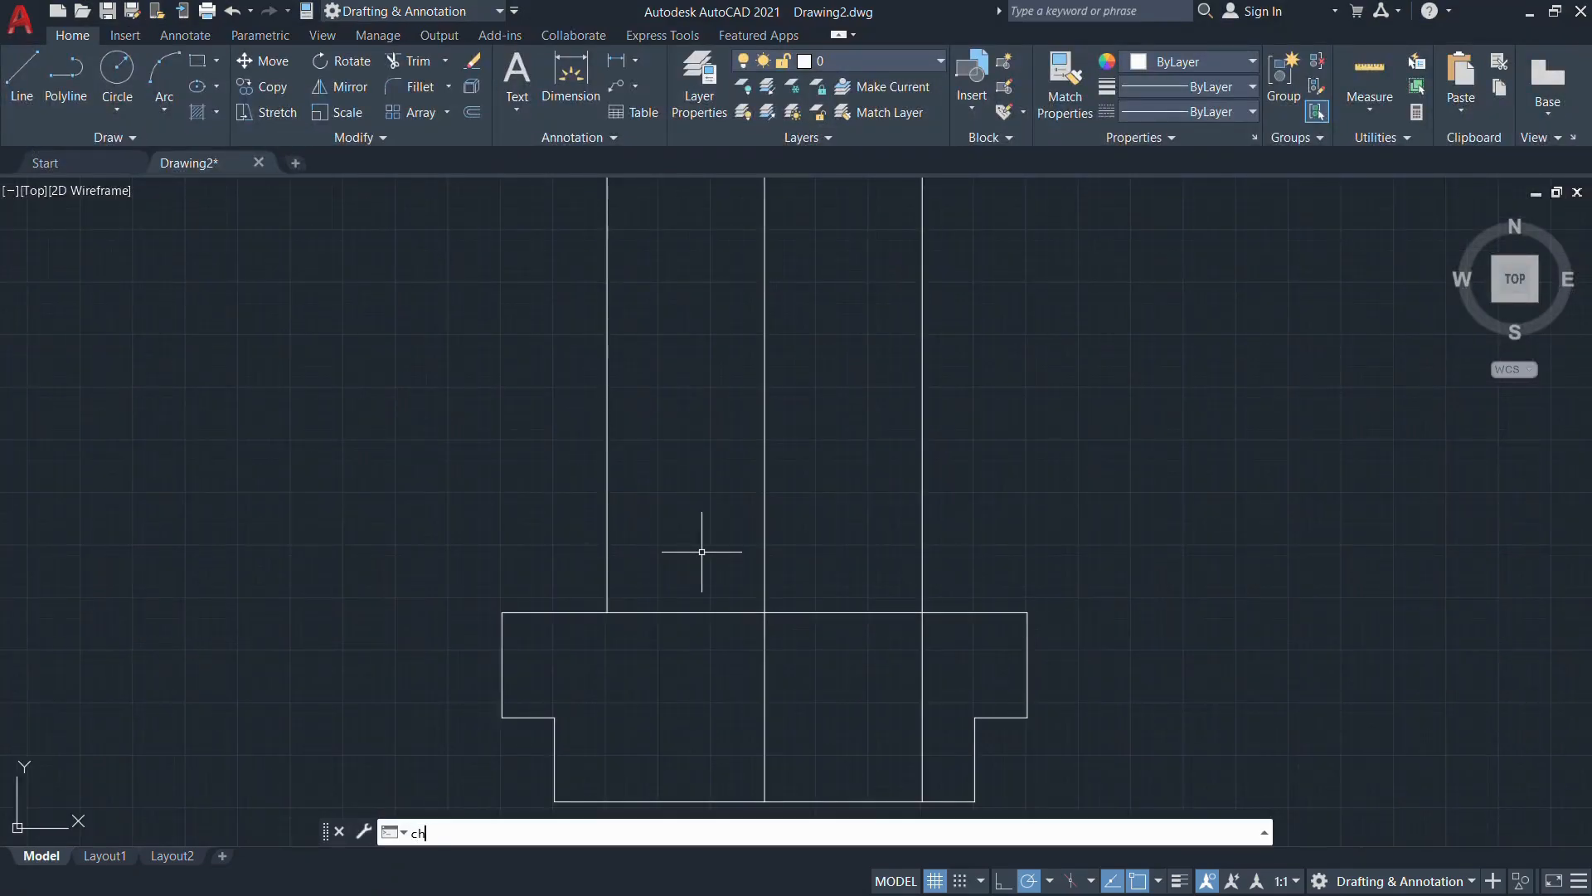
pyautogui.write('a')
pyautogui.press('Return')
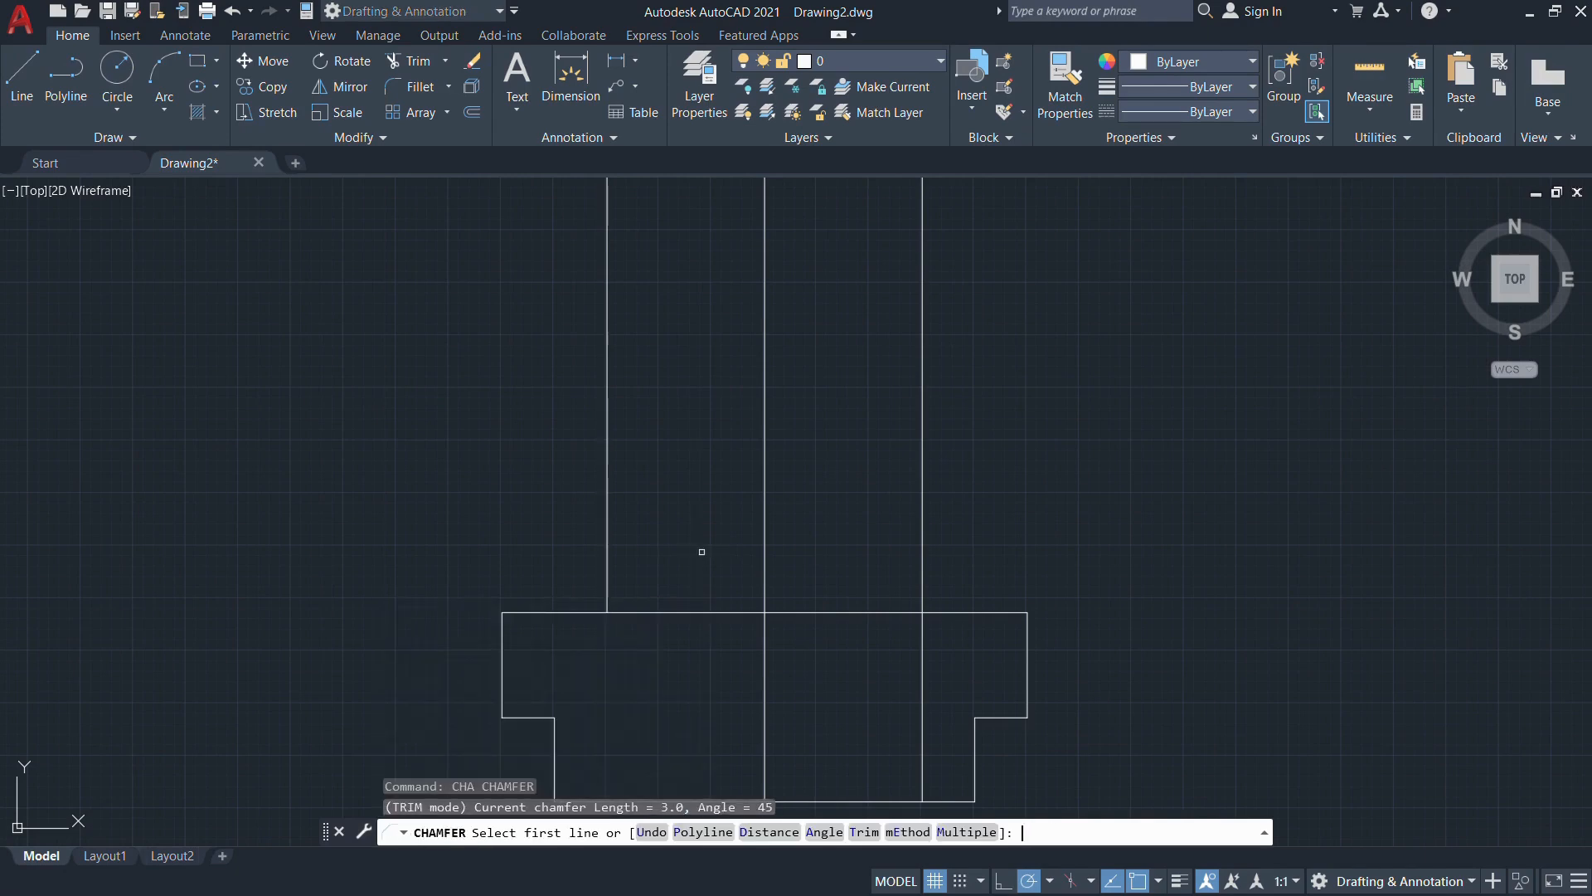
pyautogui.hotkey('alt', 'Tab')
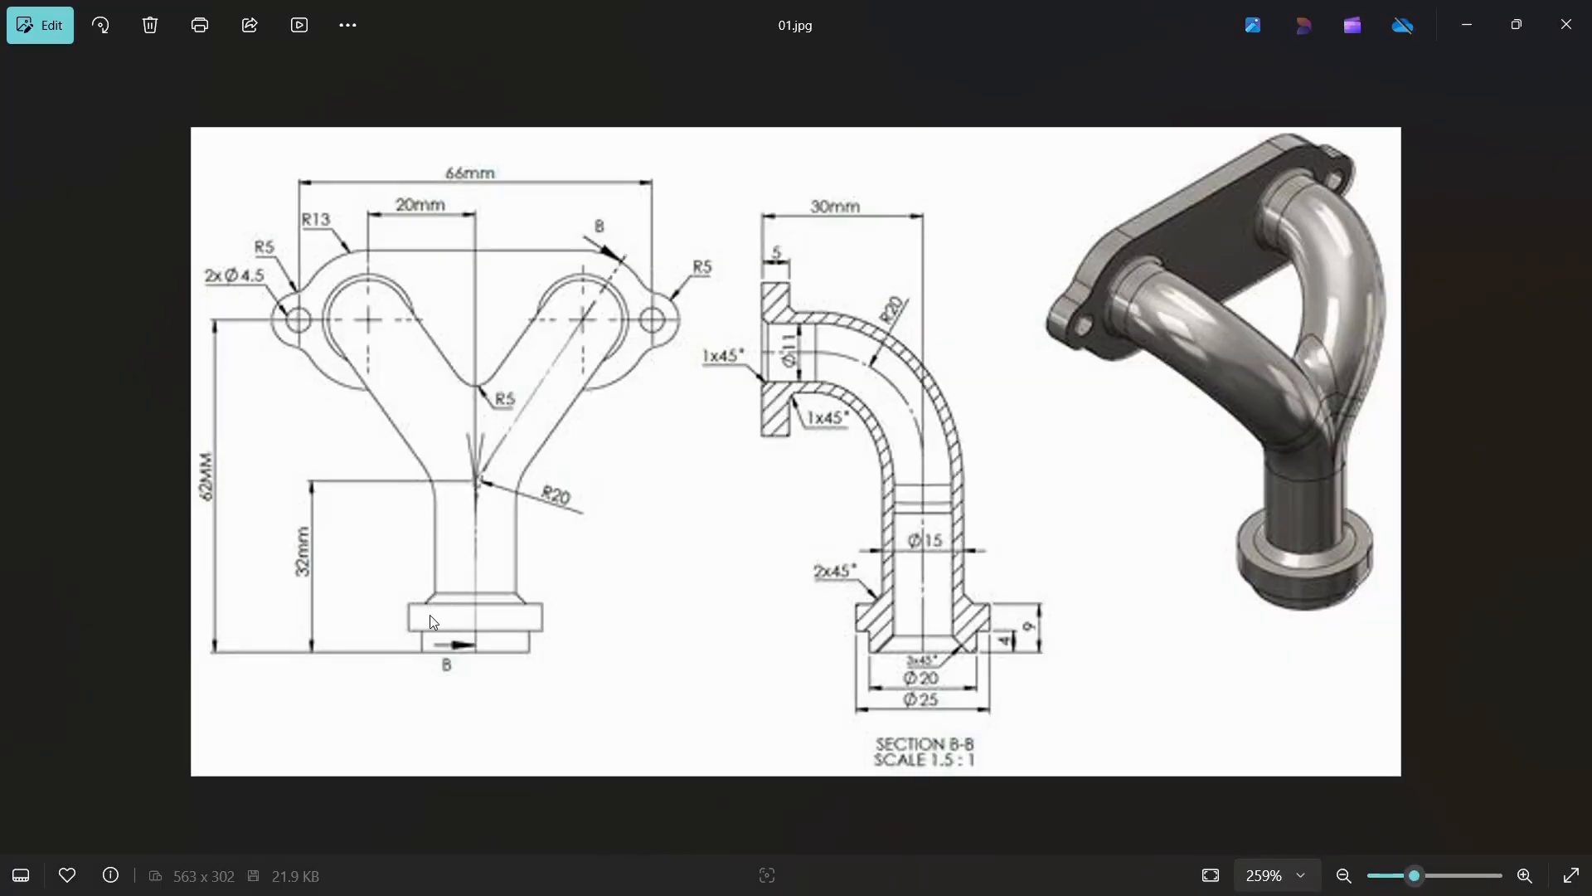
pyautogui.hotkey('alt', 'Tab')
pyautogui.press('Escape')
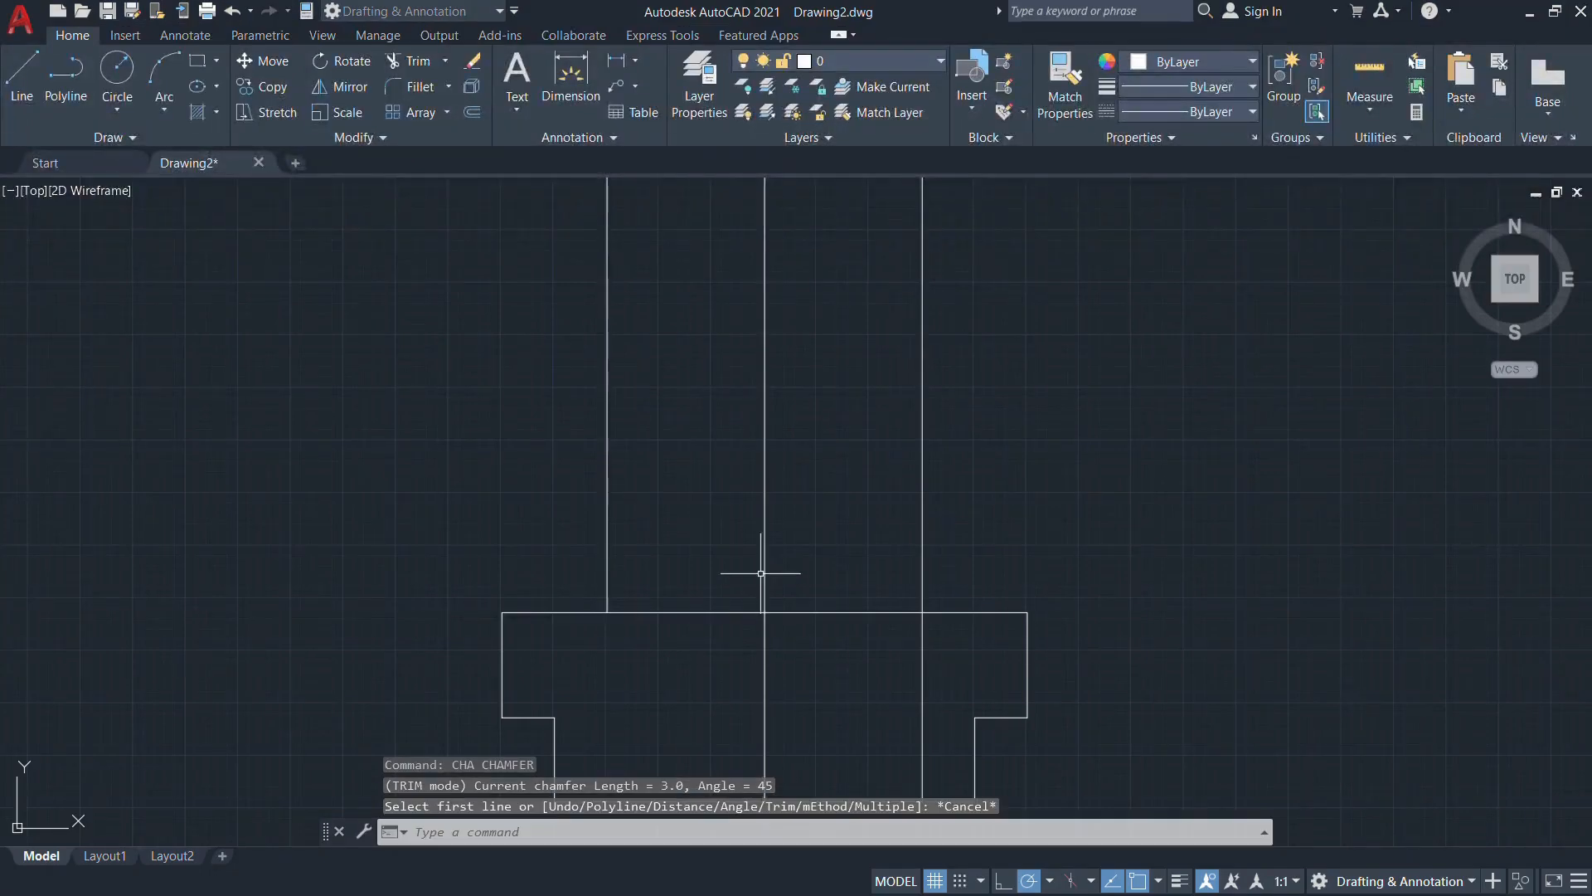
# Add two horizontal construction lines through the section view's collar: one at its top edge, one at its chamfer's upper corner
pyautogui.scroll(-5, 771, 557)
pyautogui.moveTo(1197, 535); pyautogui.dragTo(949, 604, button='middle')
pyautogui.scroll(2, 949, 605)
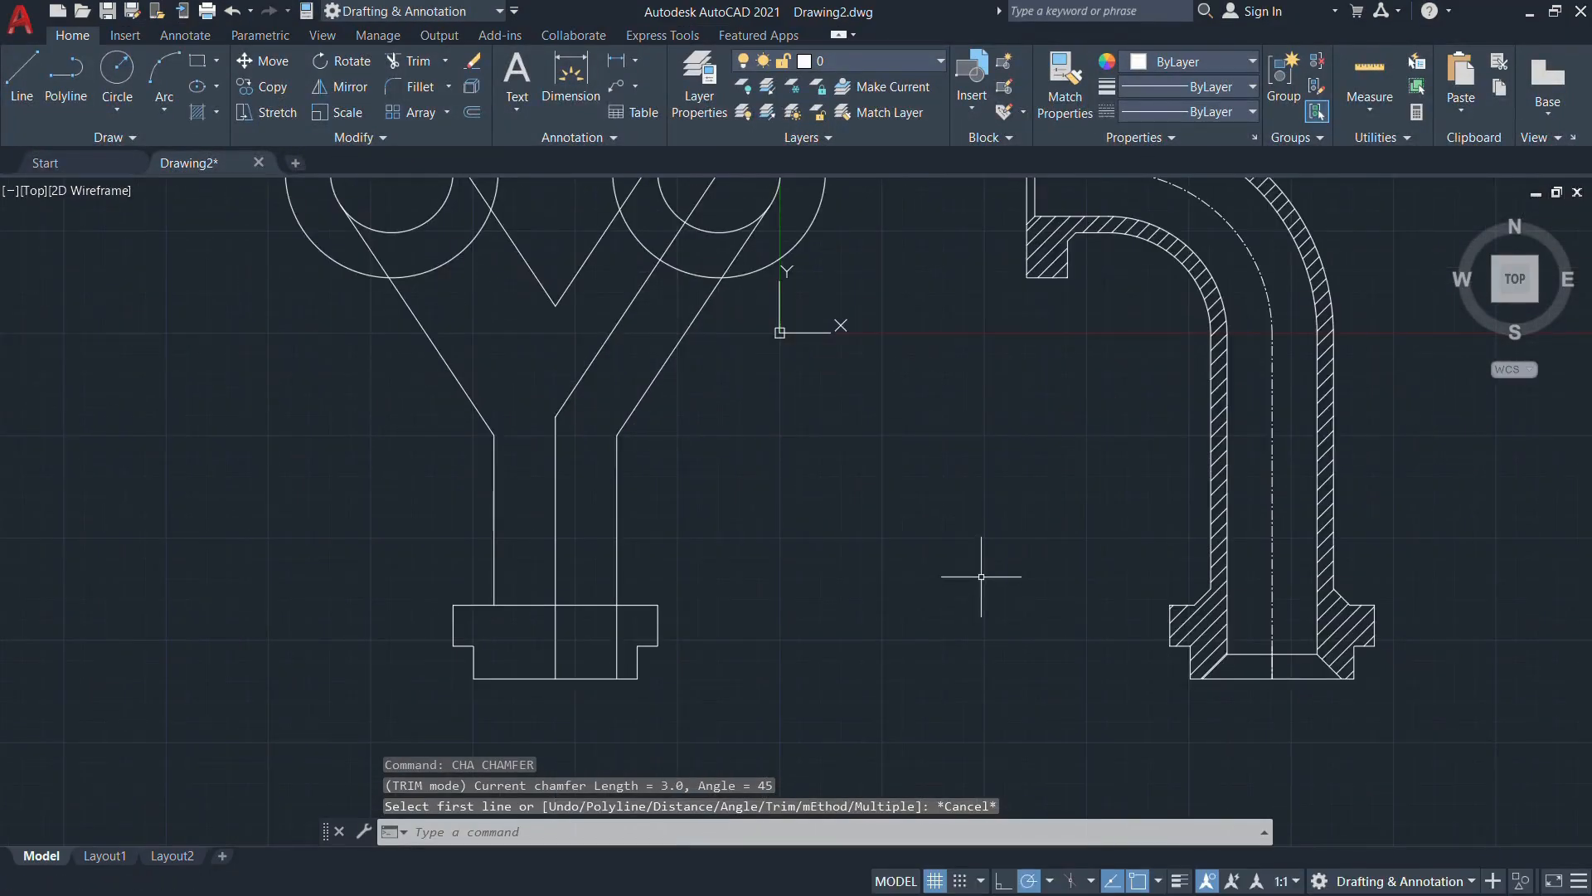
pyautogui.rightClick(899, 433)
pyautogui.moveTo(966, 469)
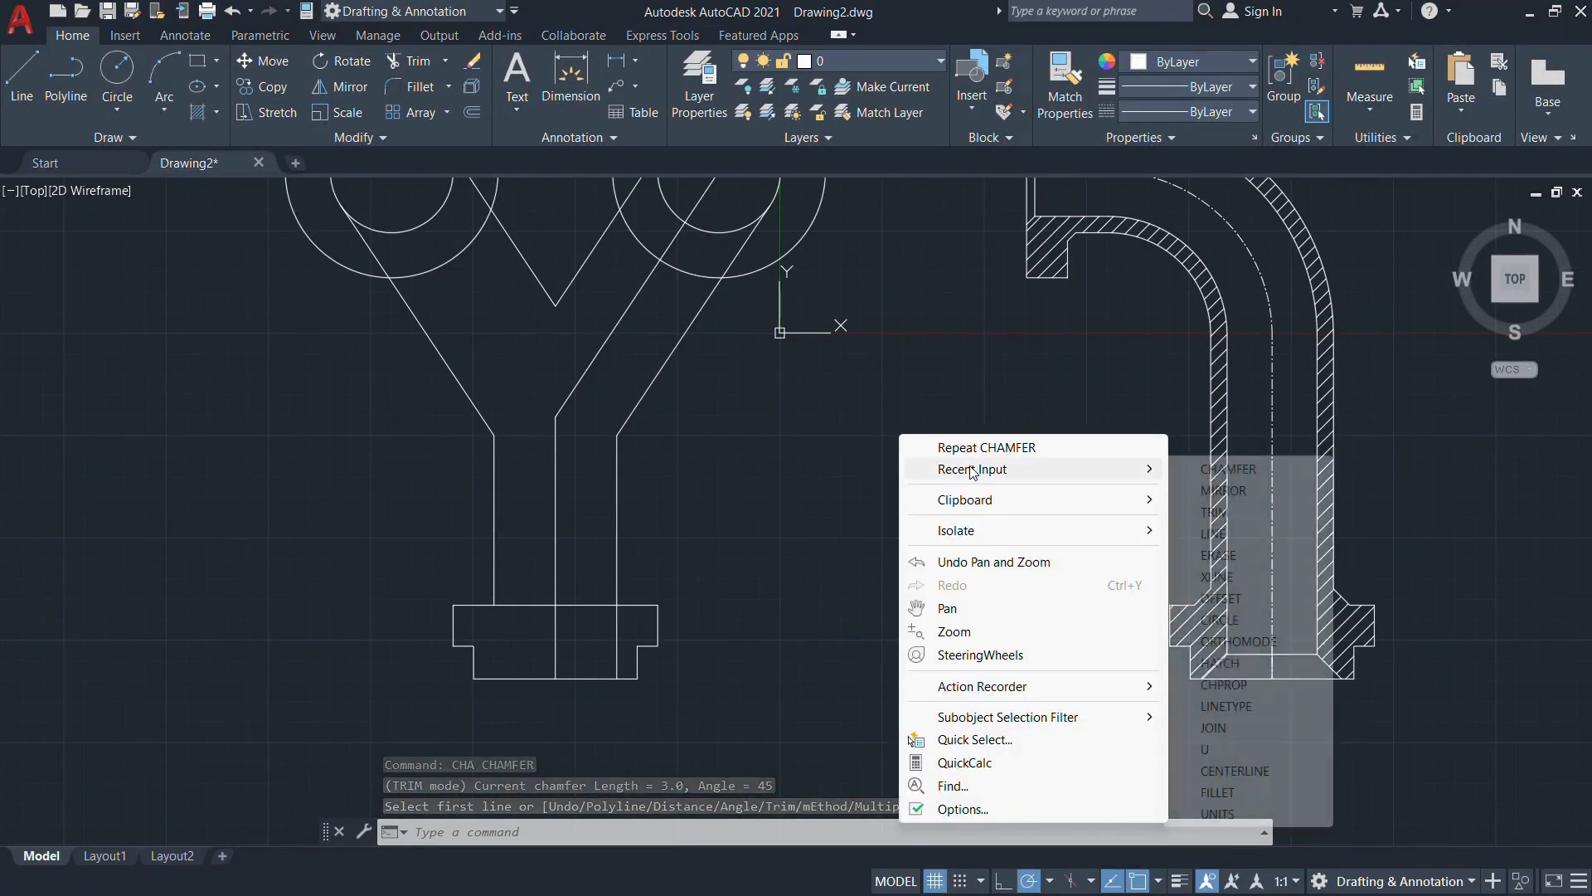
pyautogui.click(1216, 576)
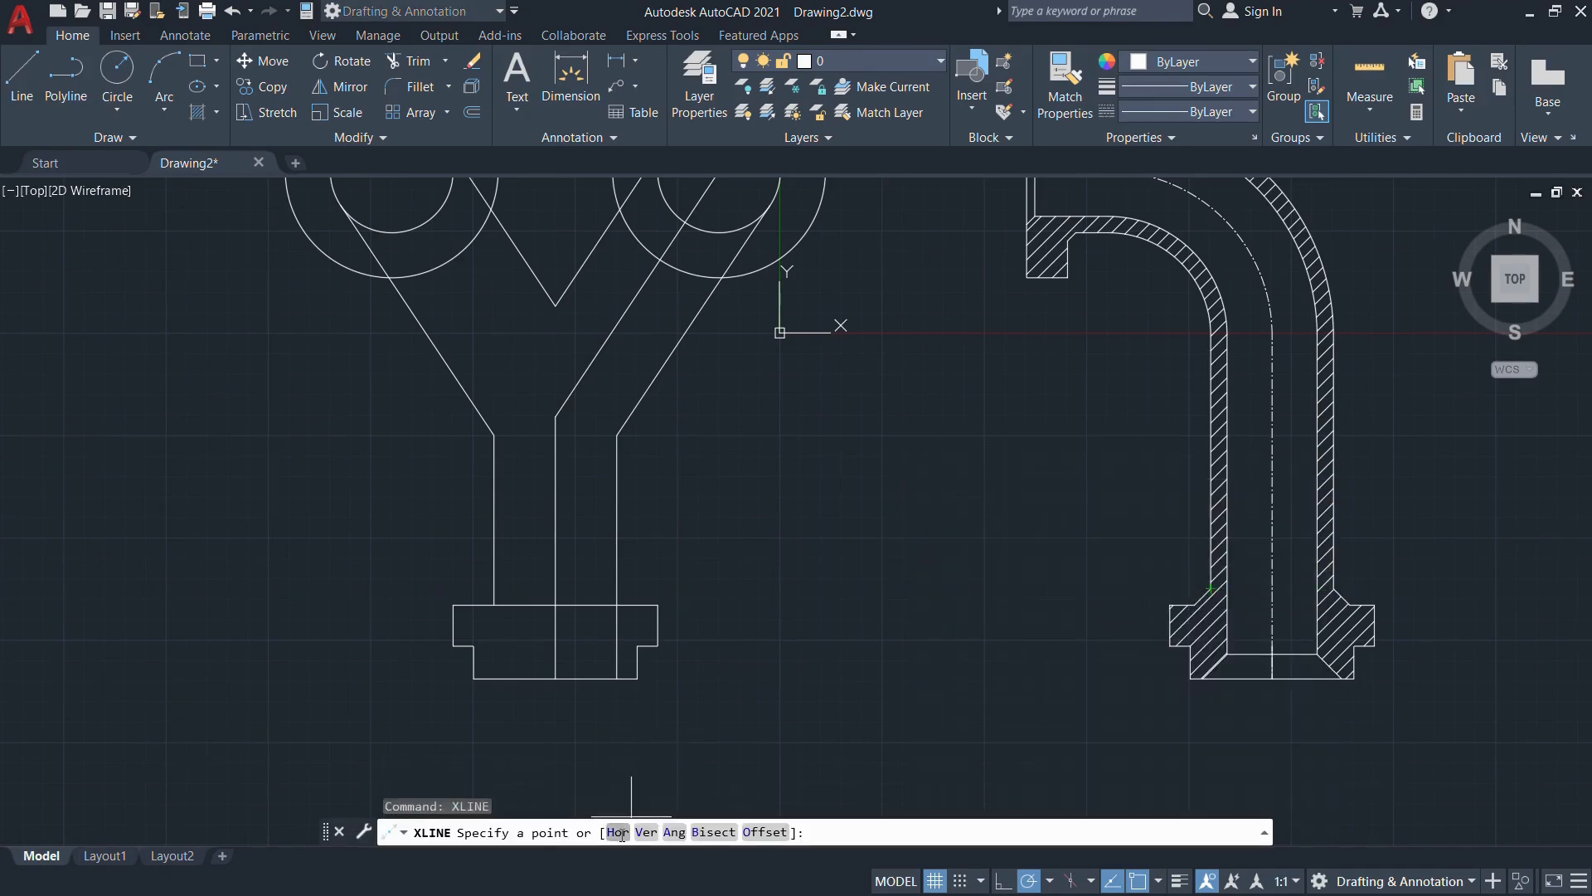
pyautogui.click(618, 832)
pyautogui.click(1179, 605)
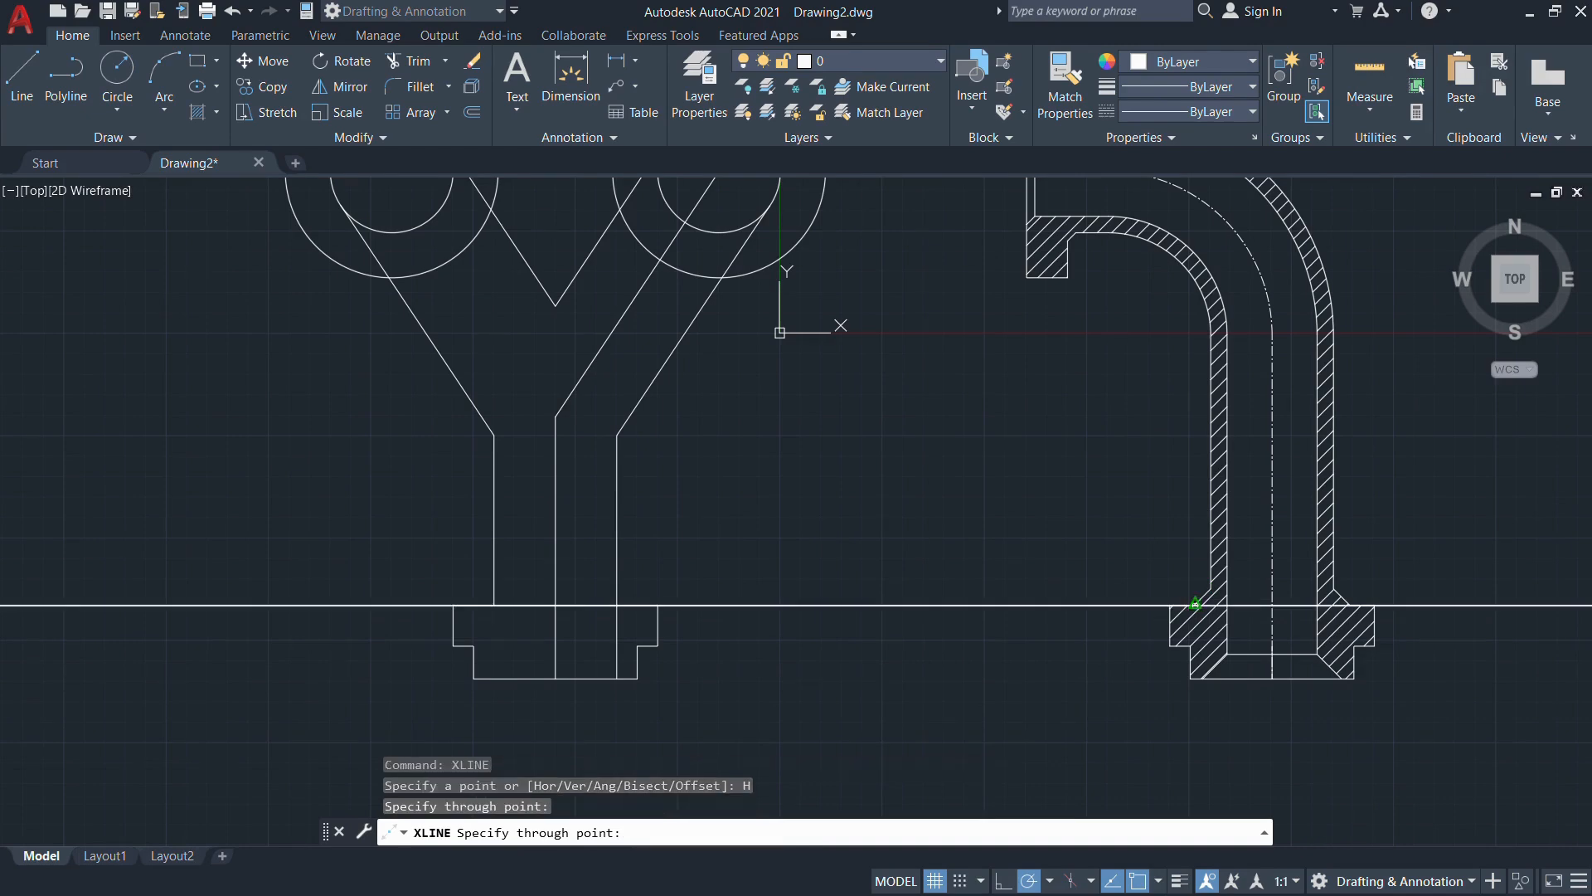
pyautogui.click(1210, 588)
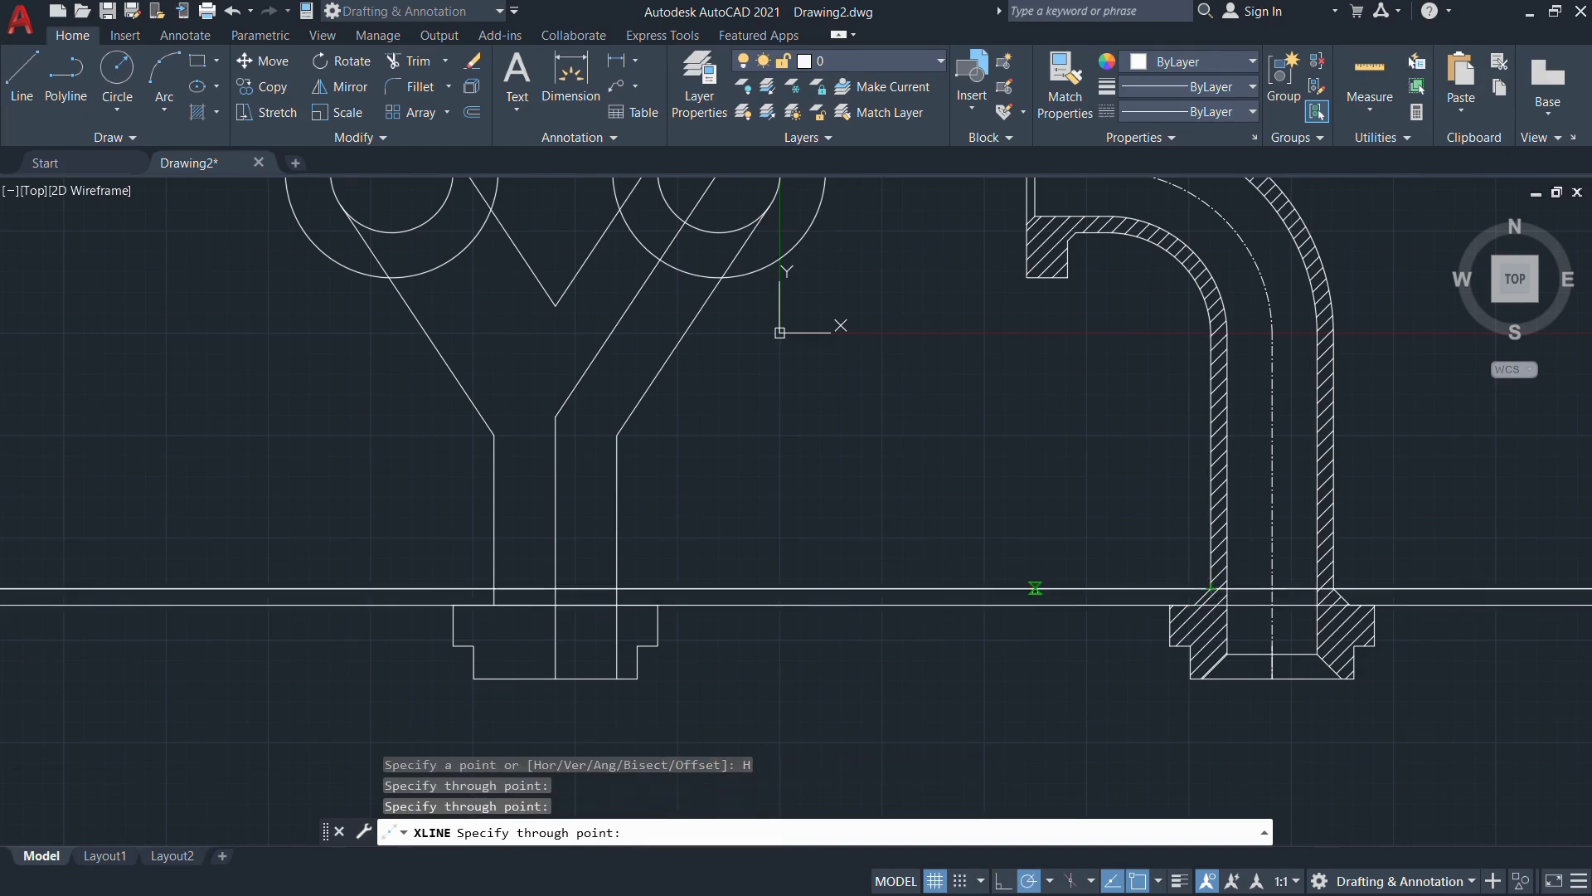
pyautogui.scroll(4, 511, 586)
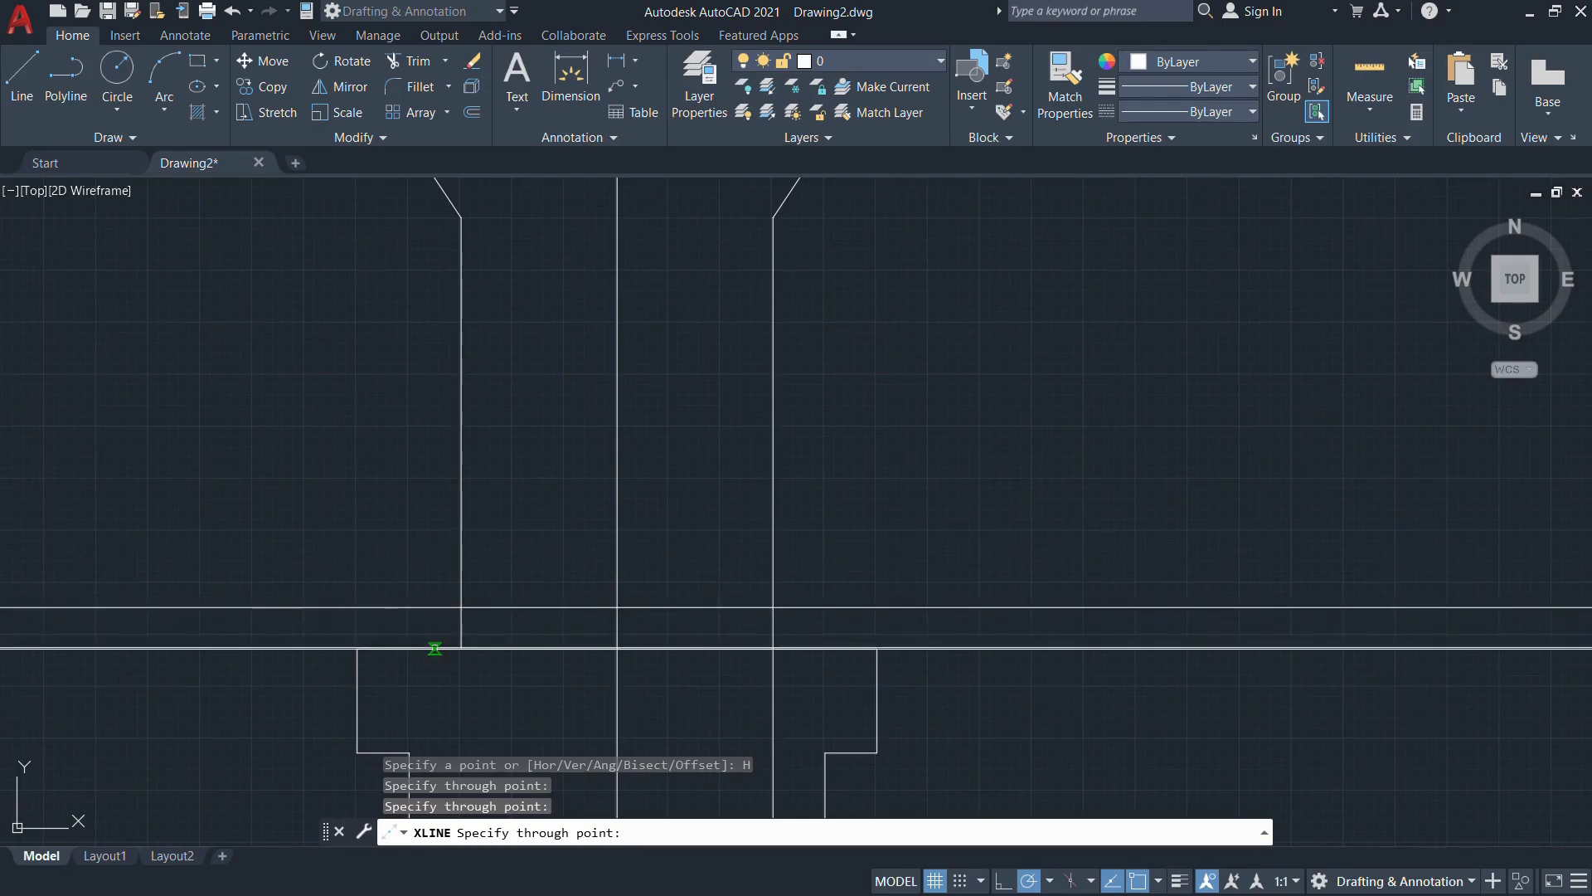
pyautogui.press('Escape')
# Delete both horizontal construction lines crossing the base collars of the two views
pyautogui.scroll(-2, 625, 697)
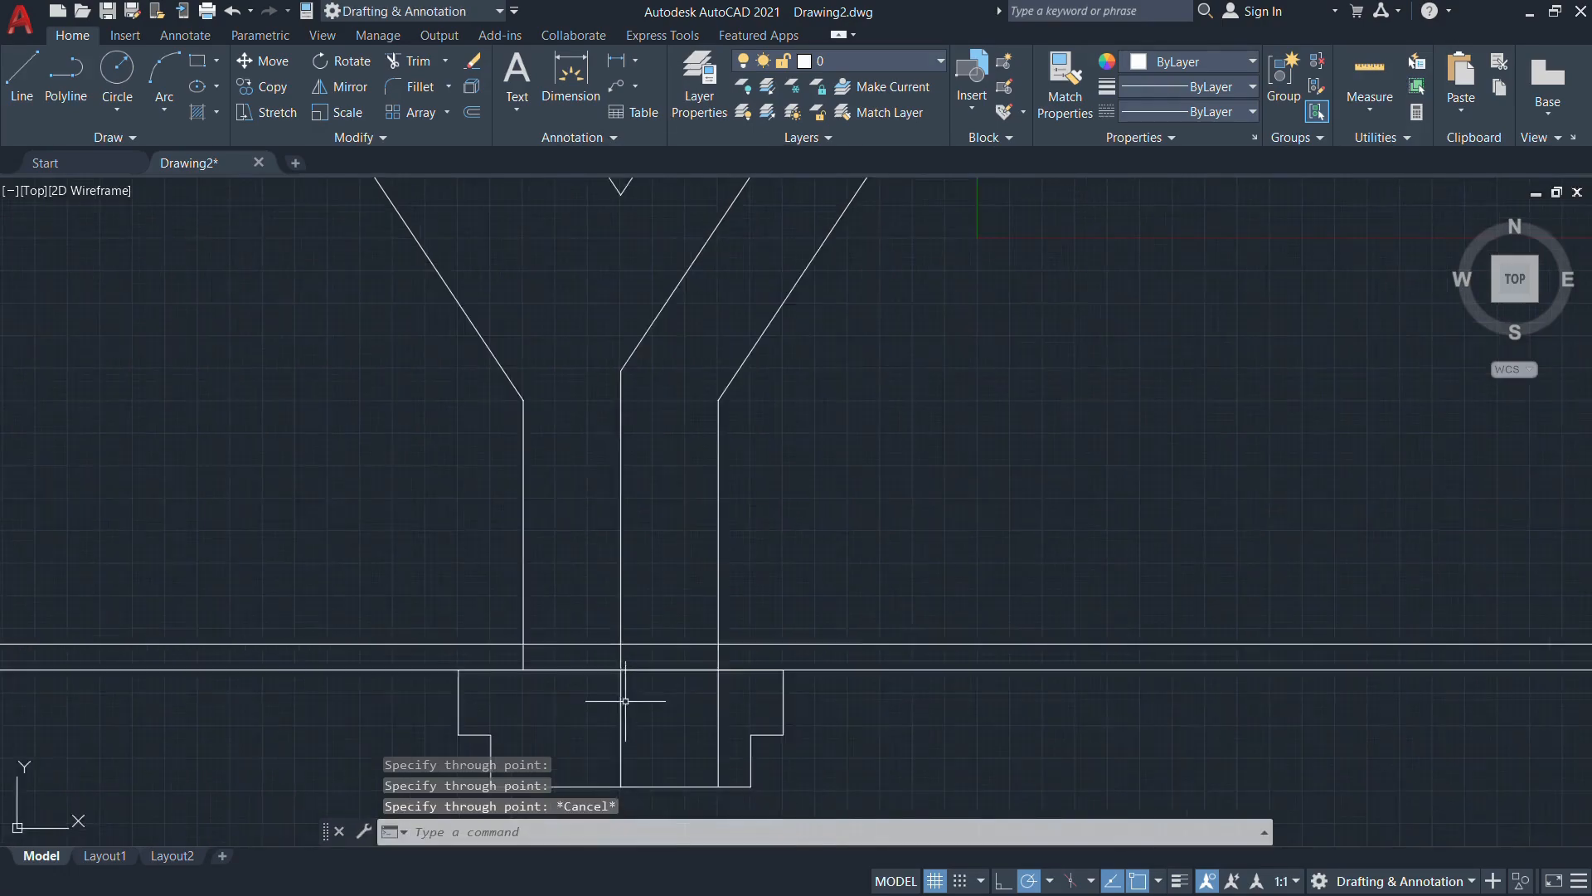
pyautogui.scroll(-3, 872, 641)
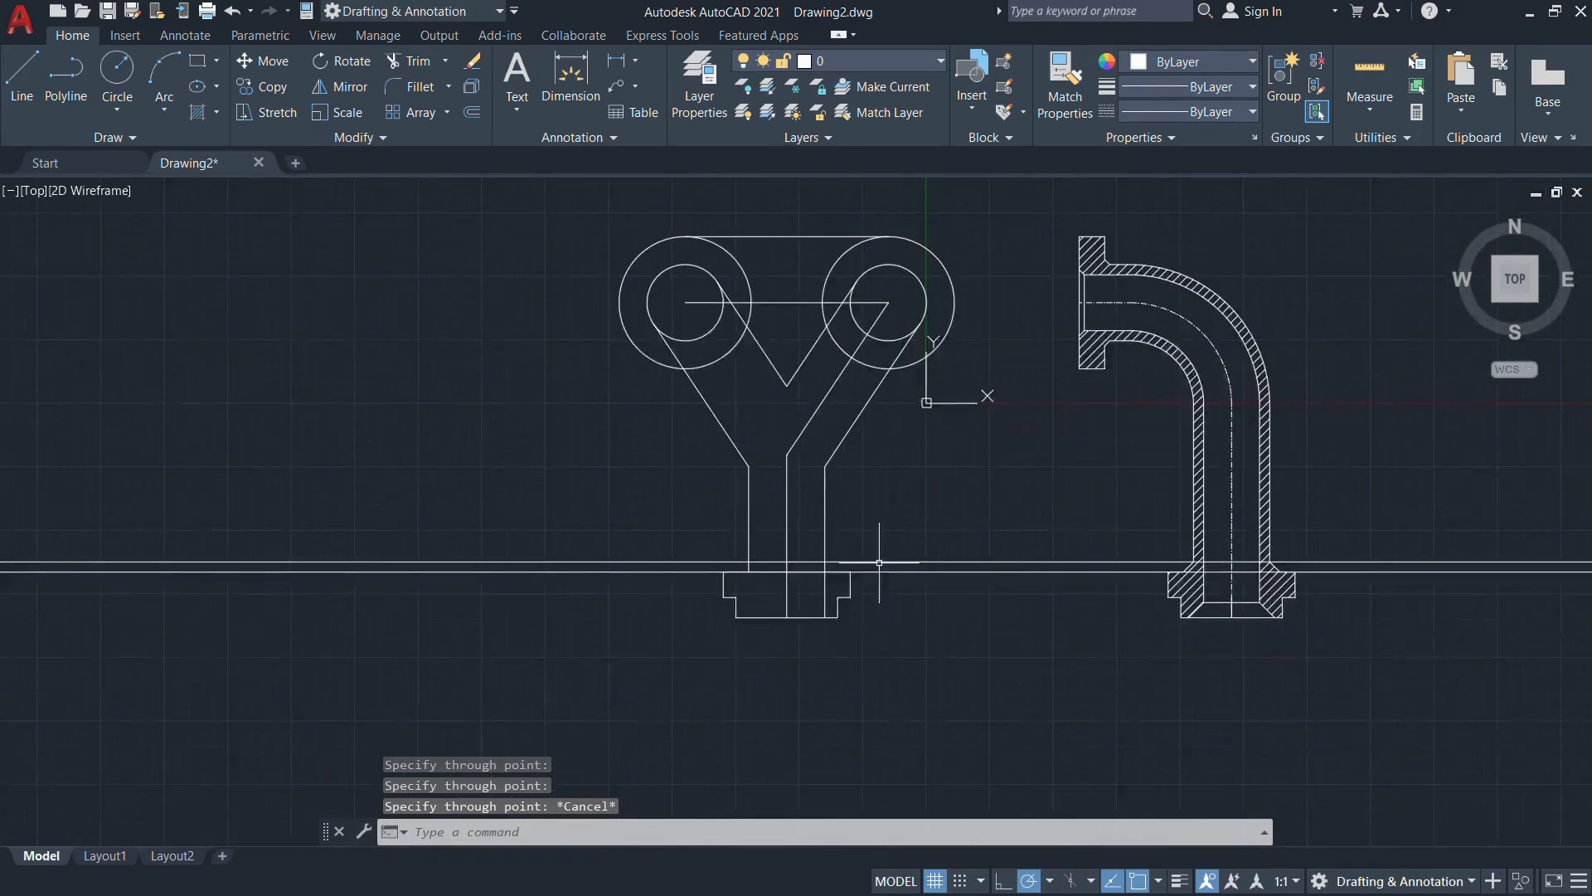
pyautogui.scroll(3, 881, 551)
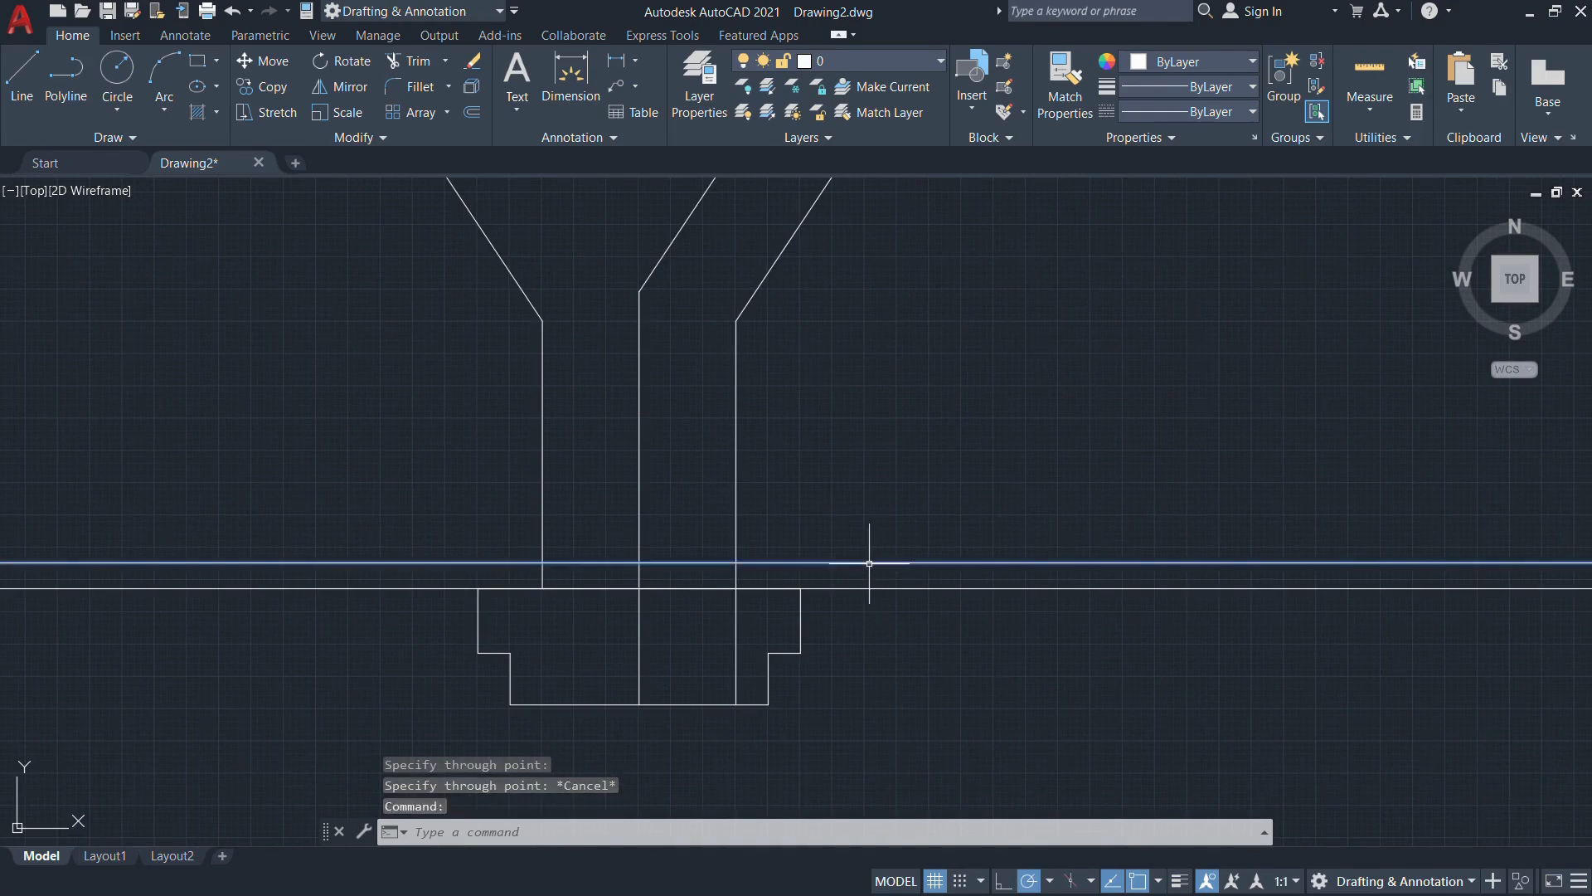
pyautogui.click(872, 587)
pyautogui.press('Delete')
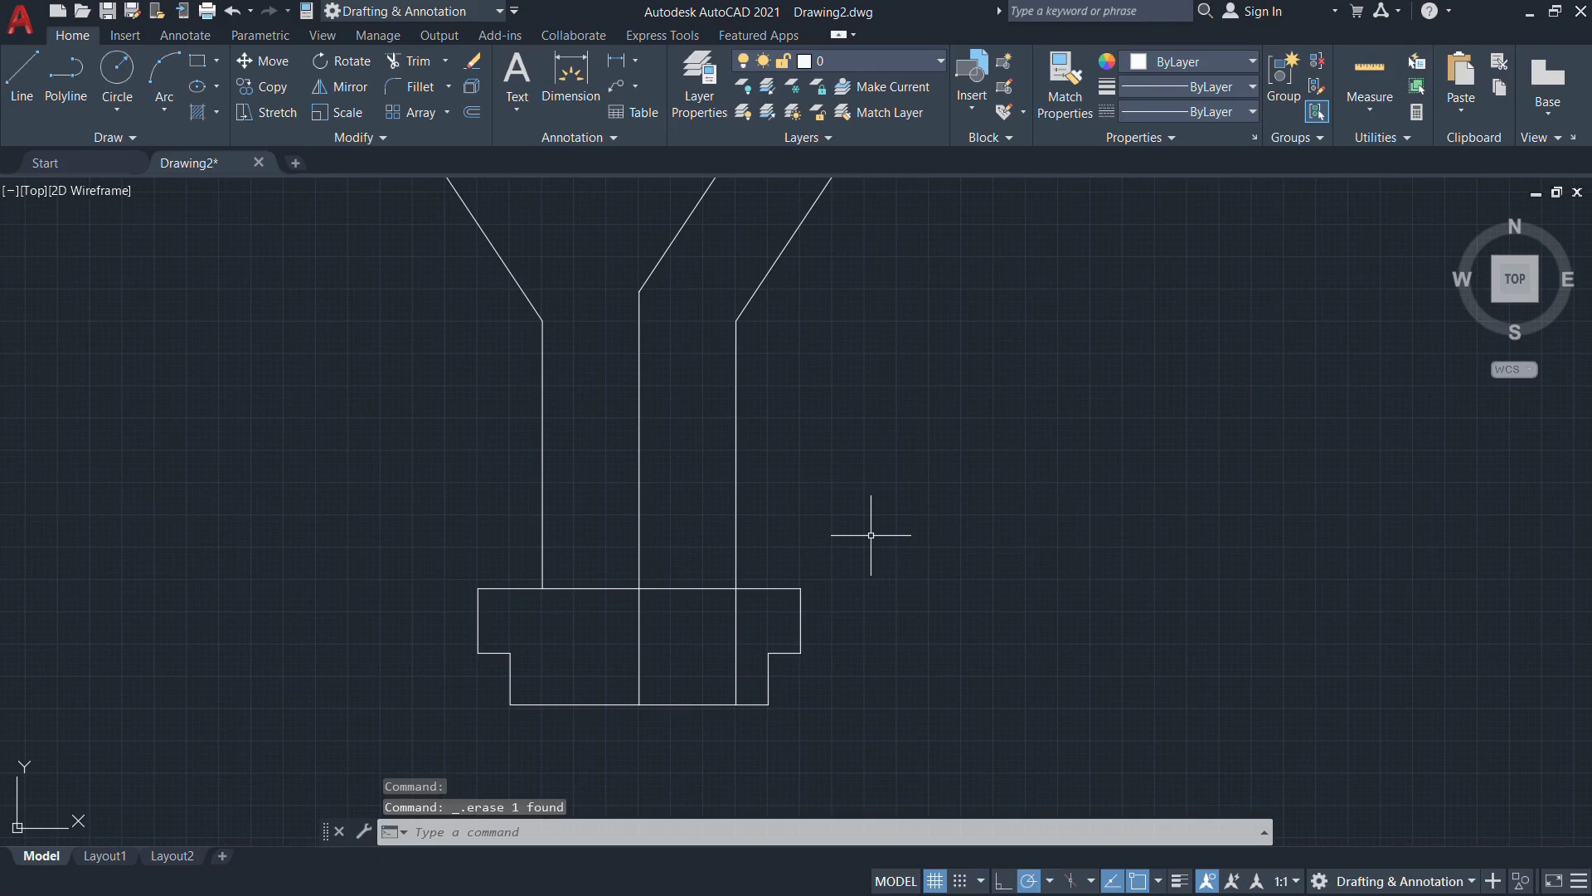
# Chamfer both corners where the pipe meets the collar's top edge, length 2 at 45°, using the Multiple option and checking against 01.jpg
pyautogui.write('ha')
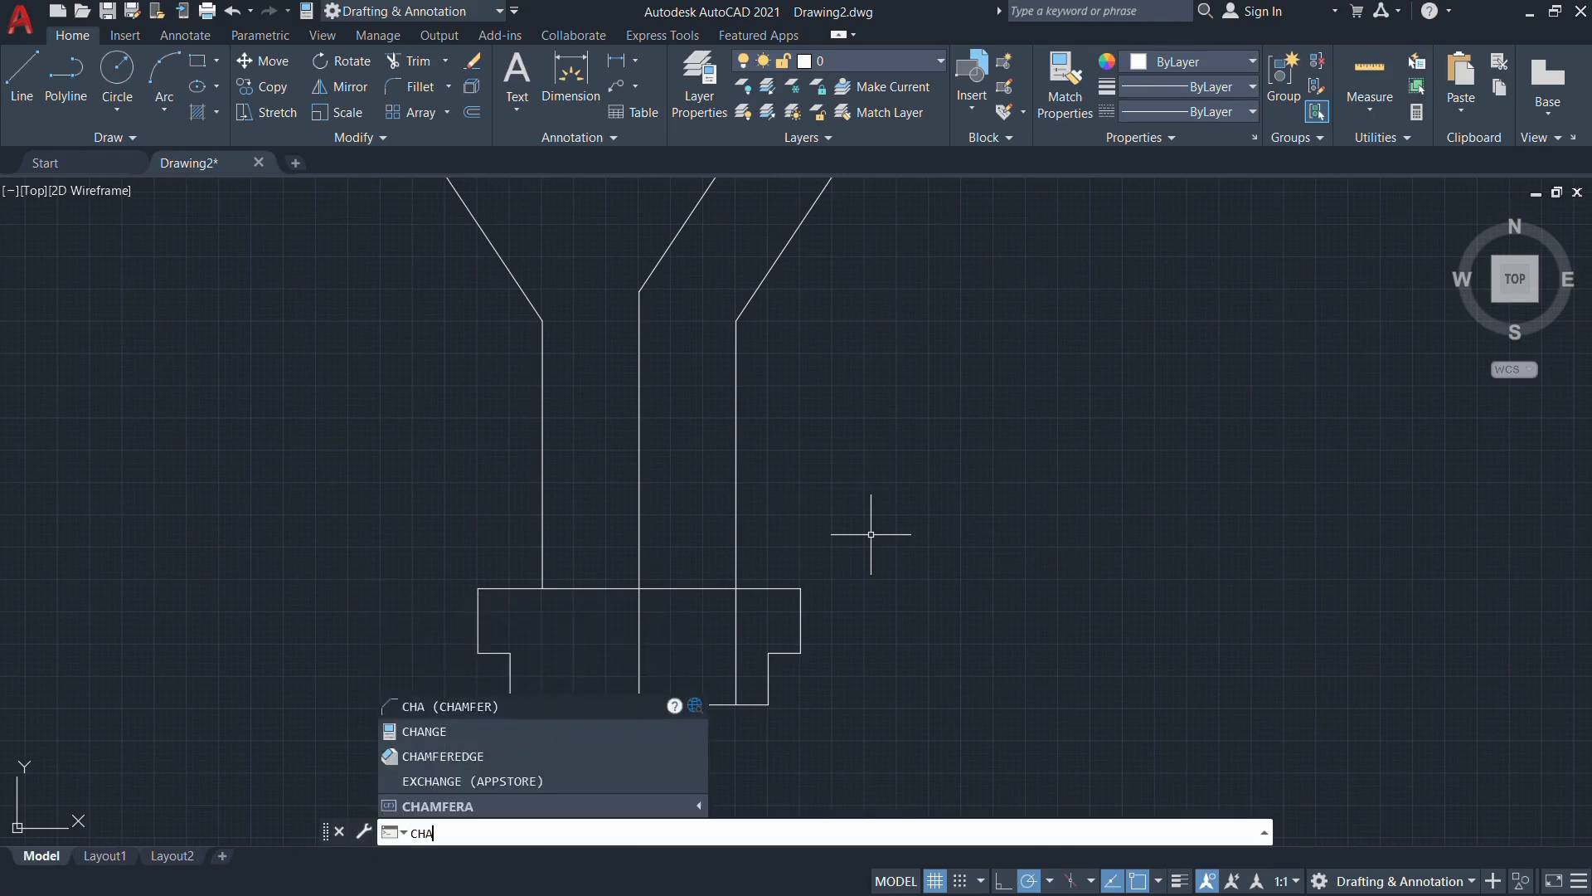
pyautogui.press('Return')
pyautogui.click(824, 831)
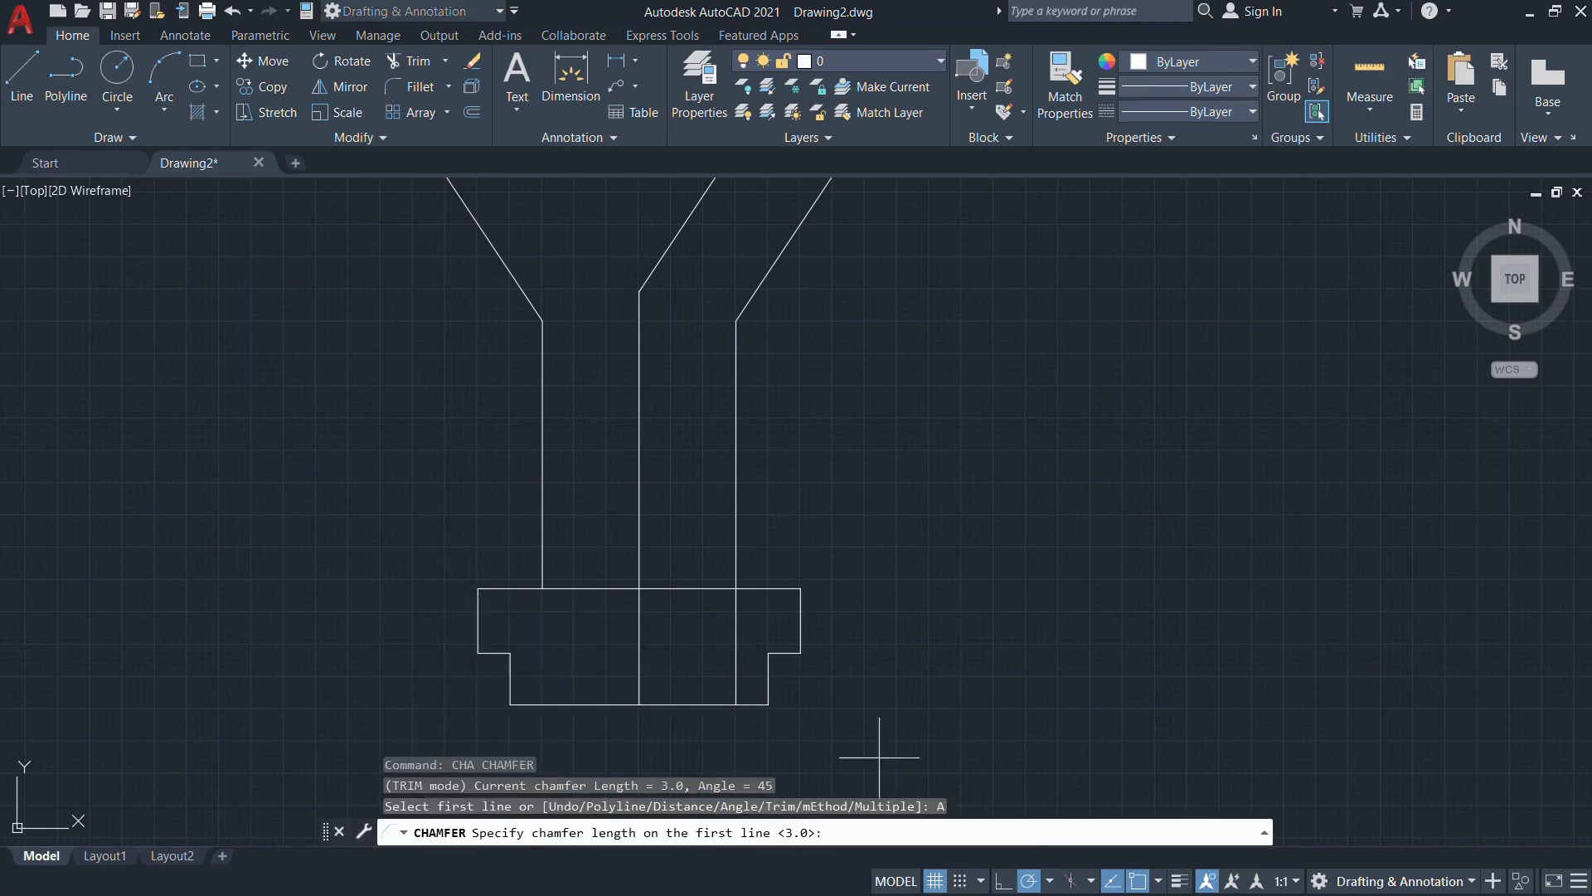
pyautogui.hotkey('alt', 'Tab')
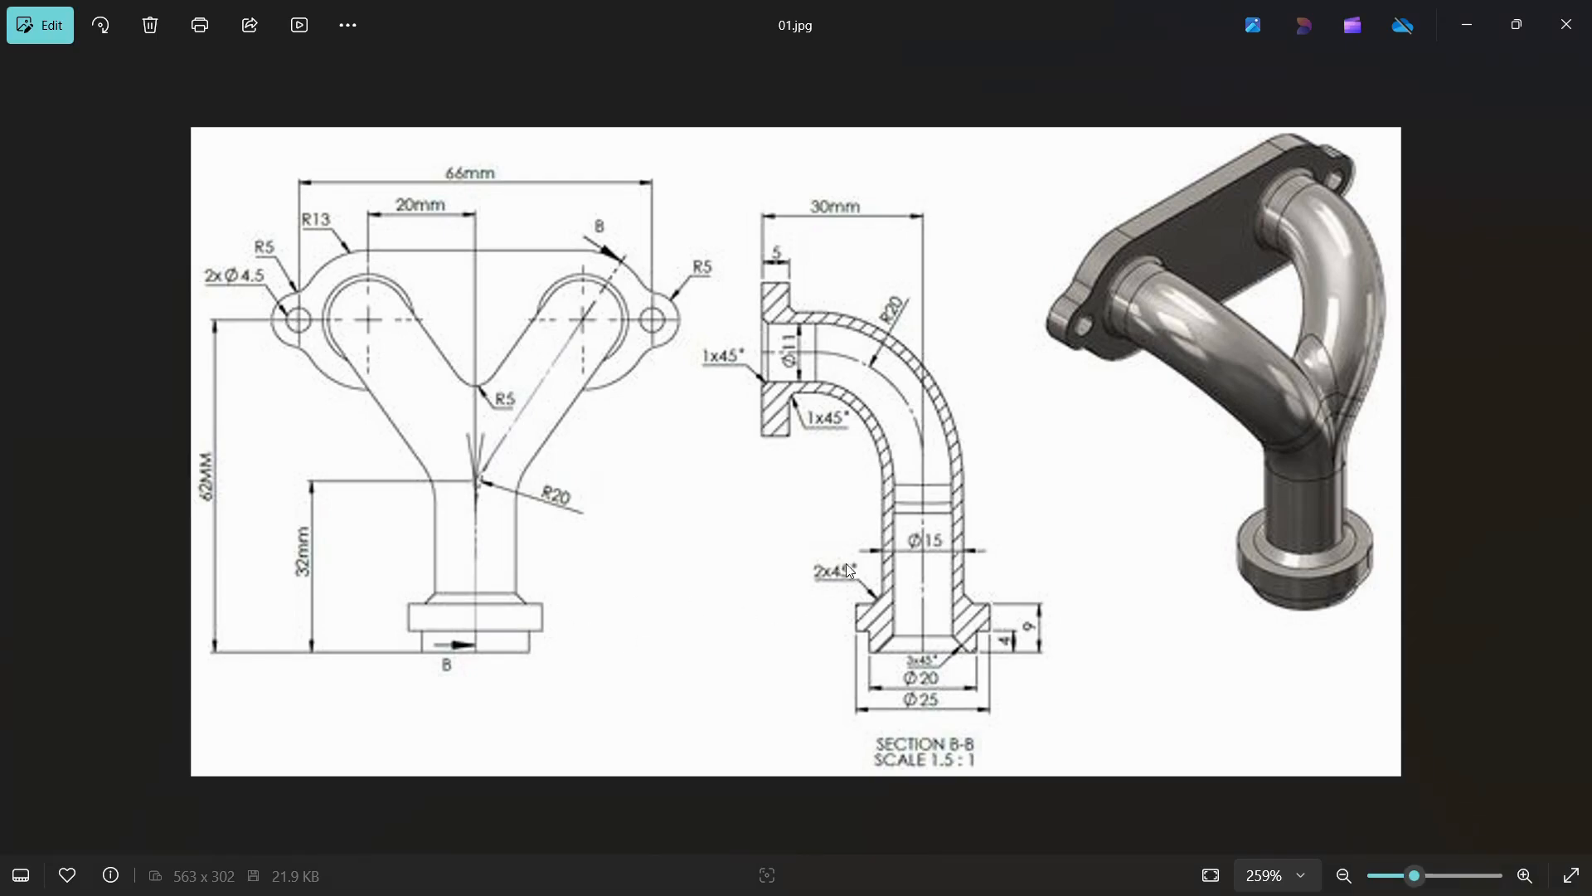
pyautogui.hotkey('alt', 'Tab')
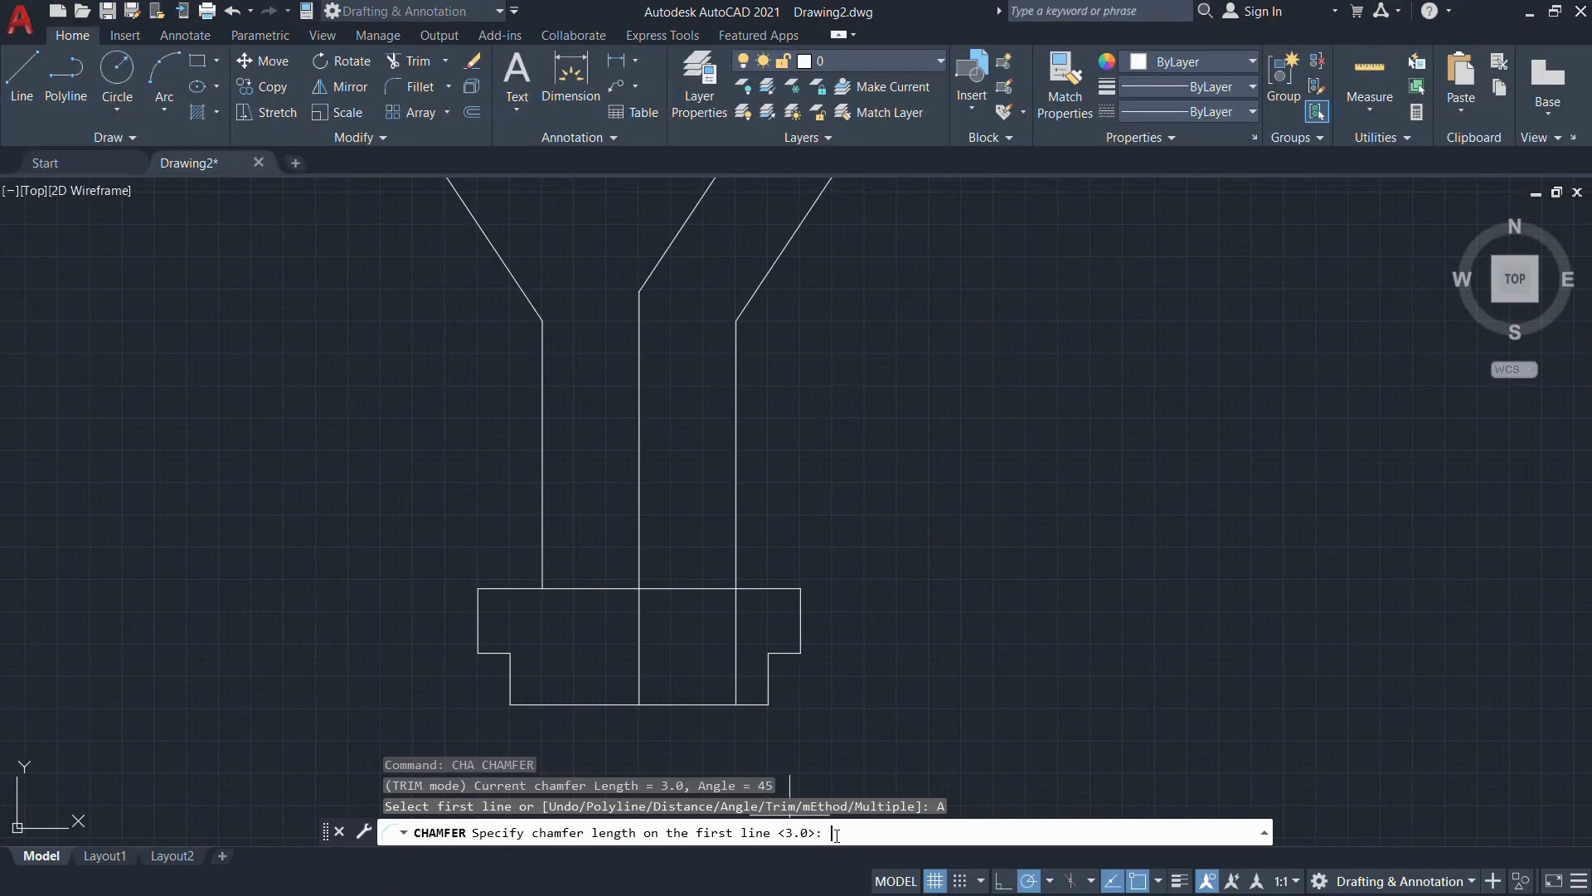
pyautogui.press('Return')
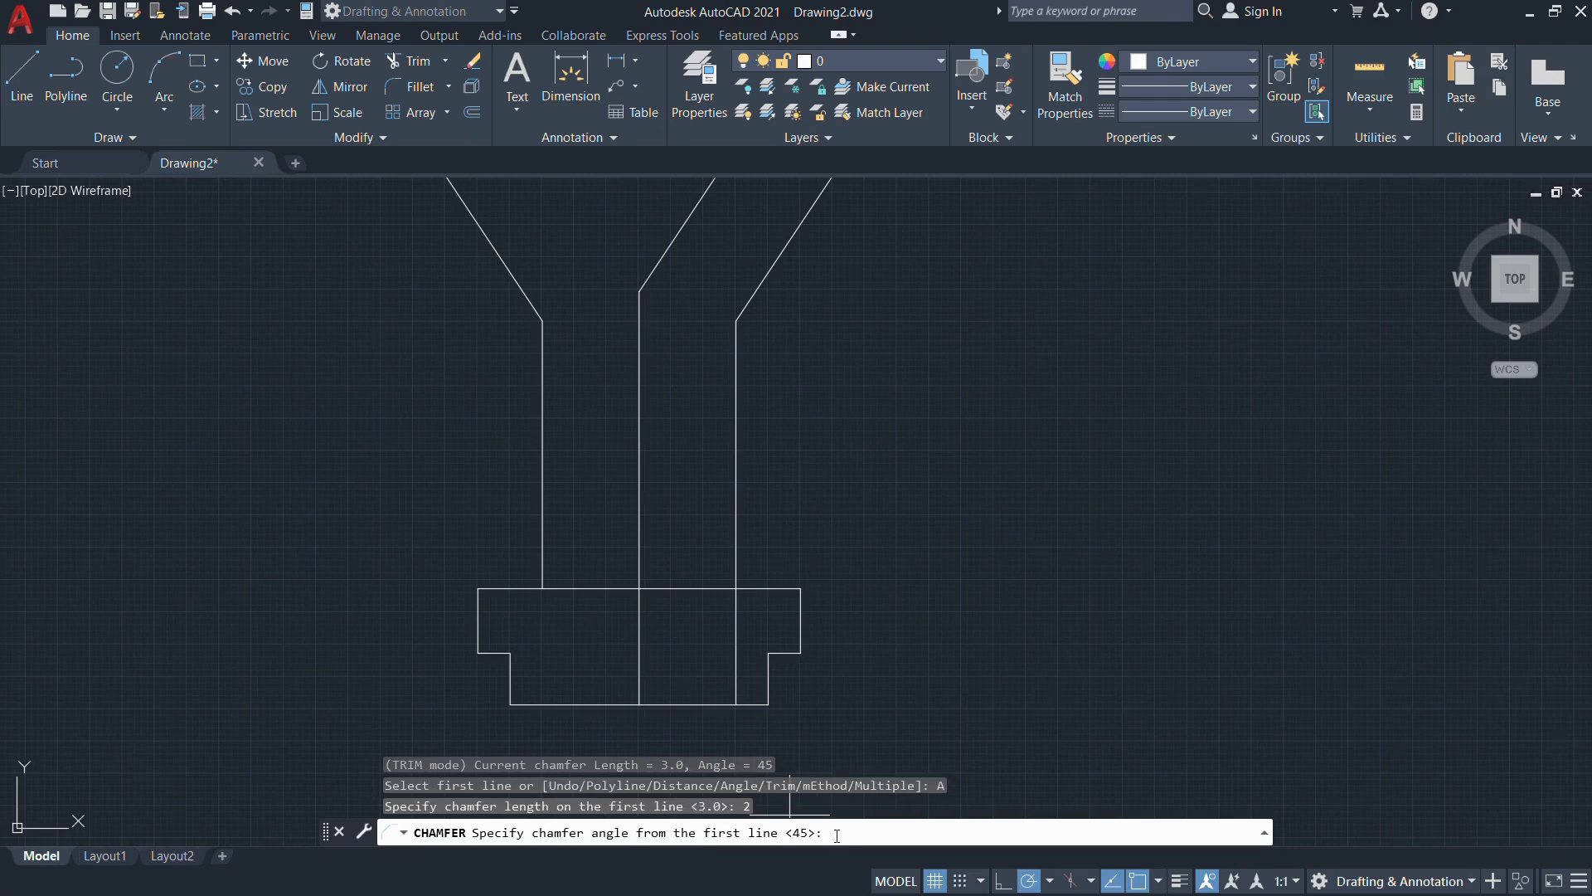
pyautogui.press('Return')
pyautogui.click(966, 832)
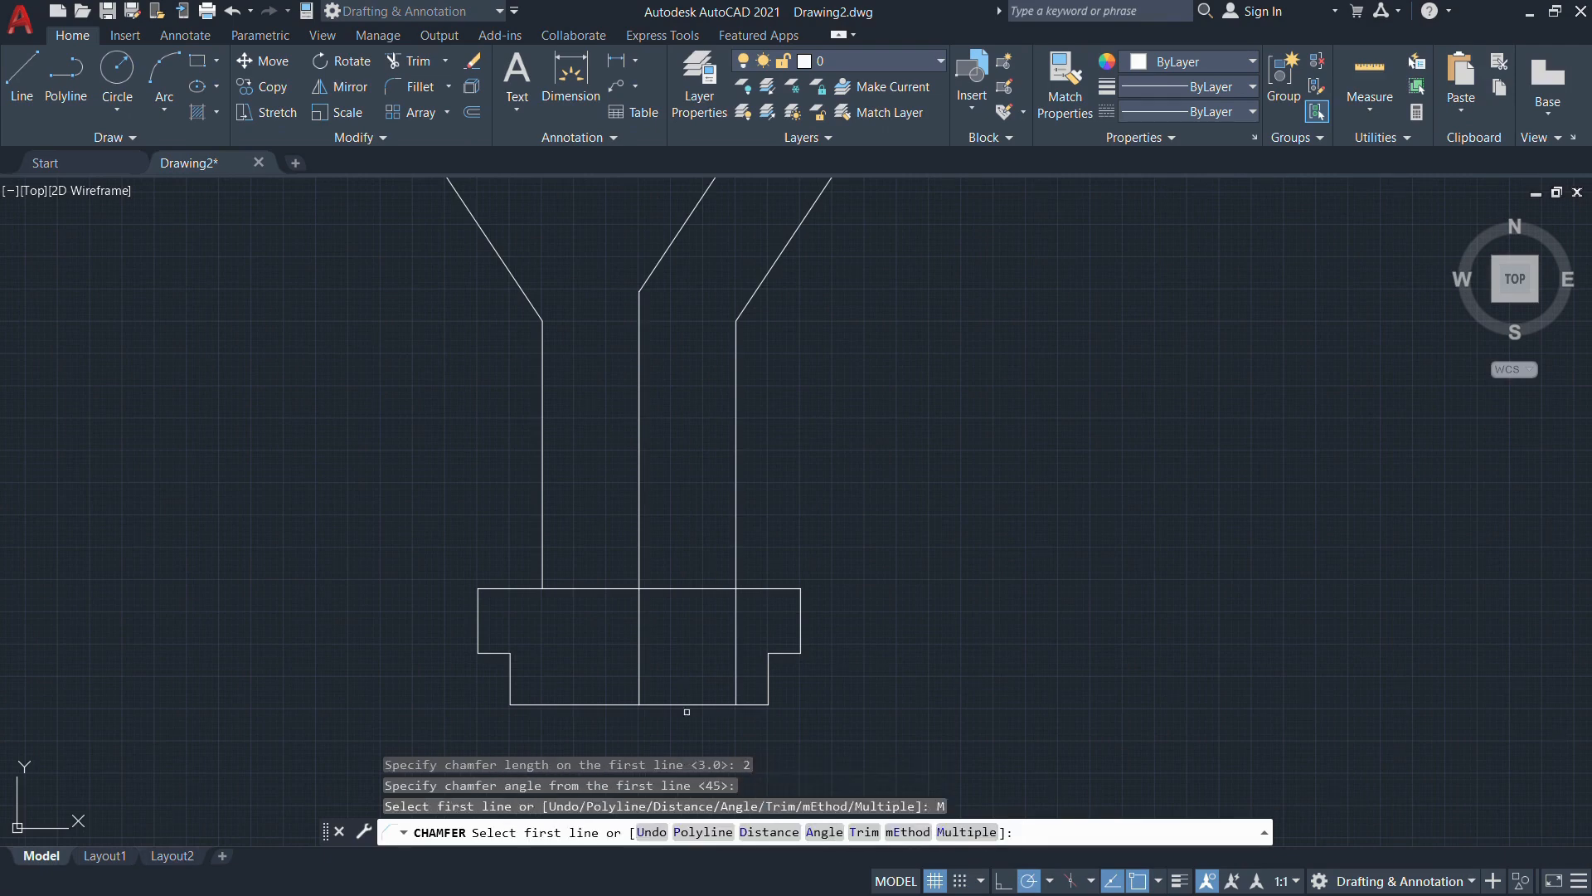
pyautogui.click(541, 579)
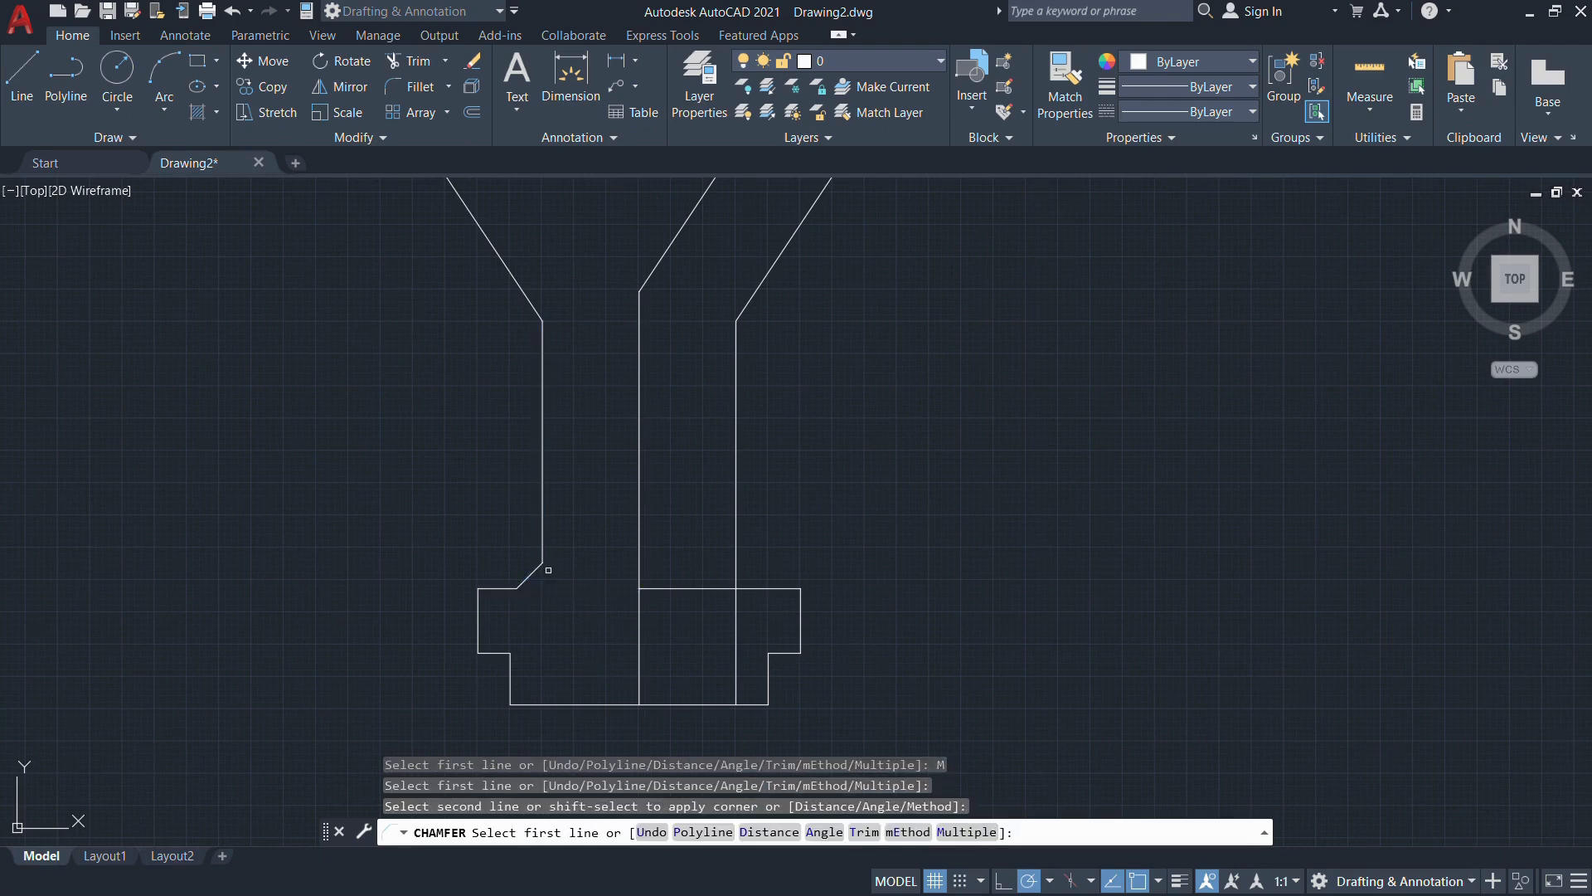
pyautogui.click(710, 583)
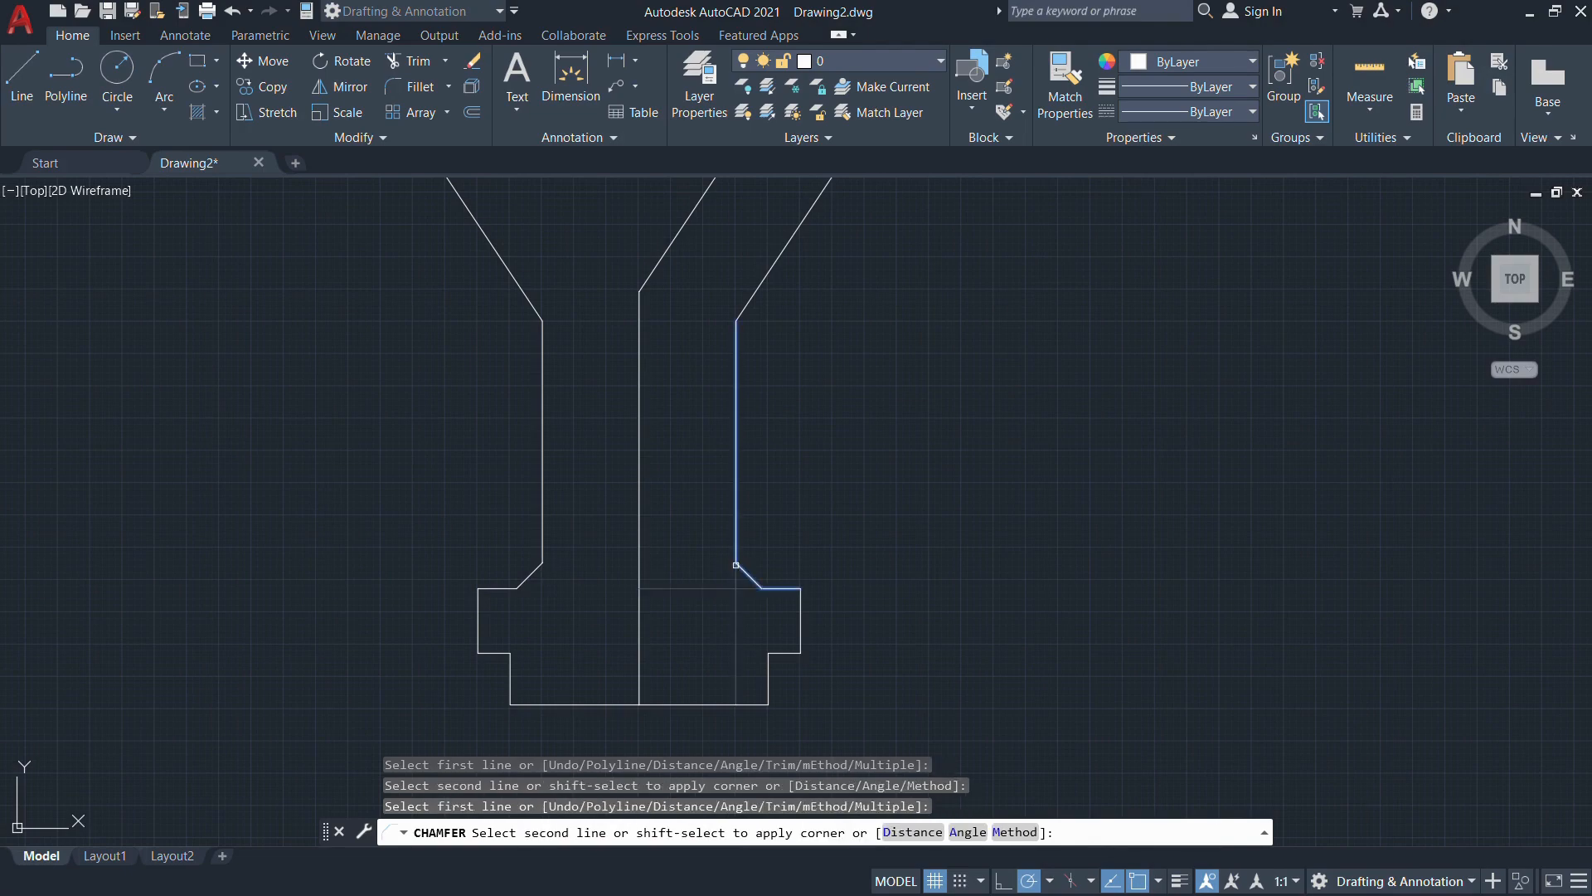
pyautogui.click(738, 562)
pyautogui.scroll(-4, 923, 540)
pyautogui.hotkey('alt', 'Tab')
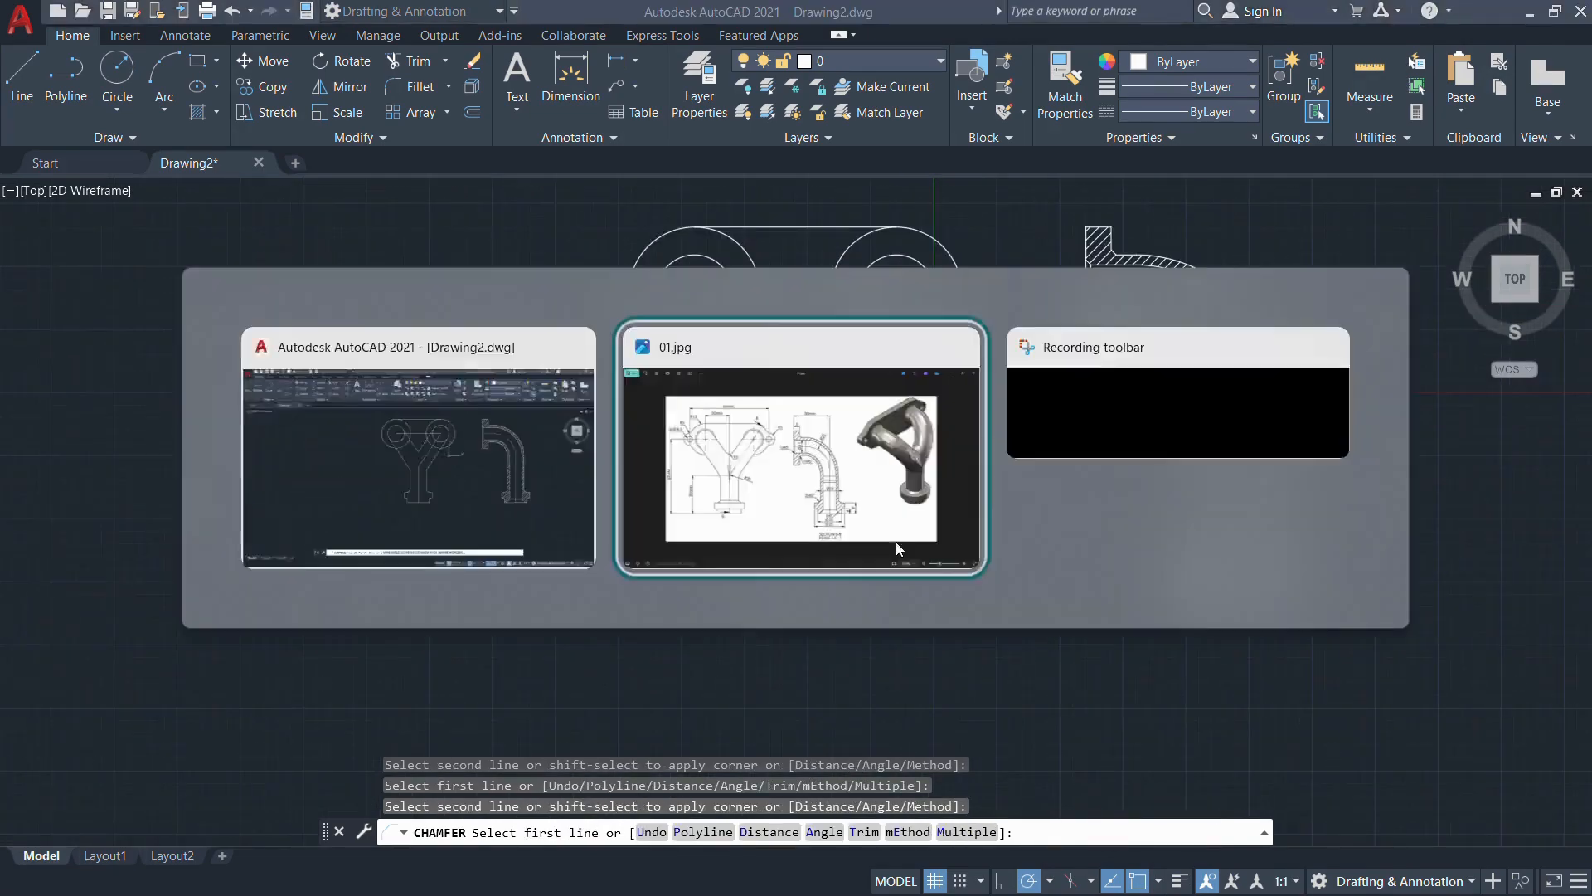
pyautogui.hotkey('alt', 'Tab')
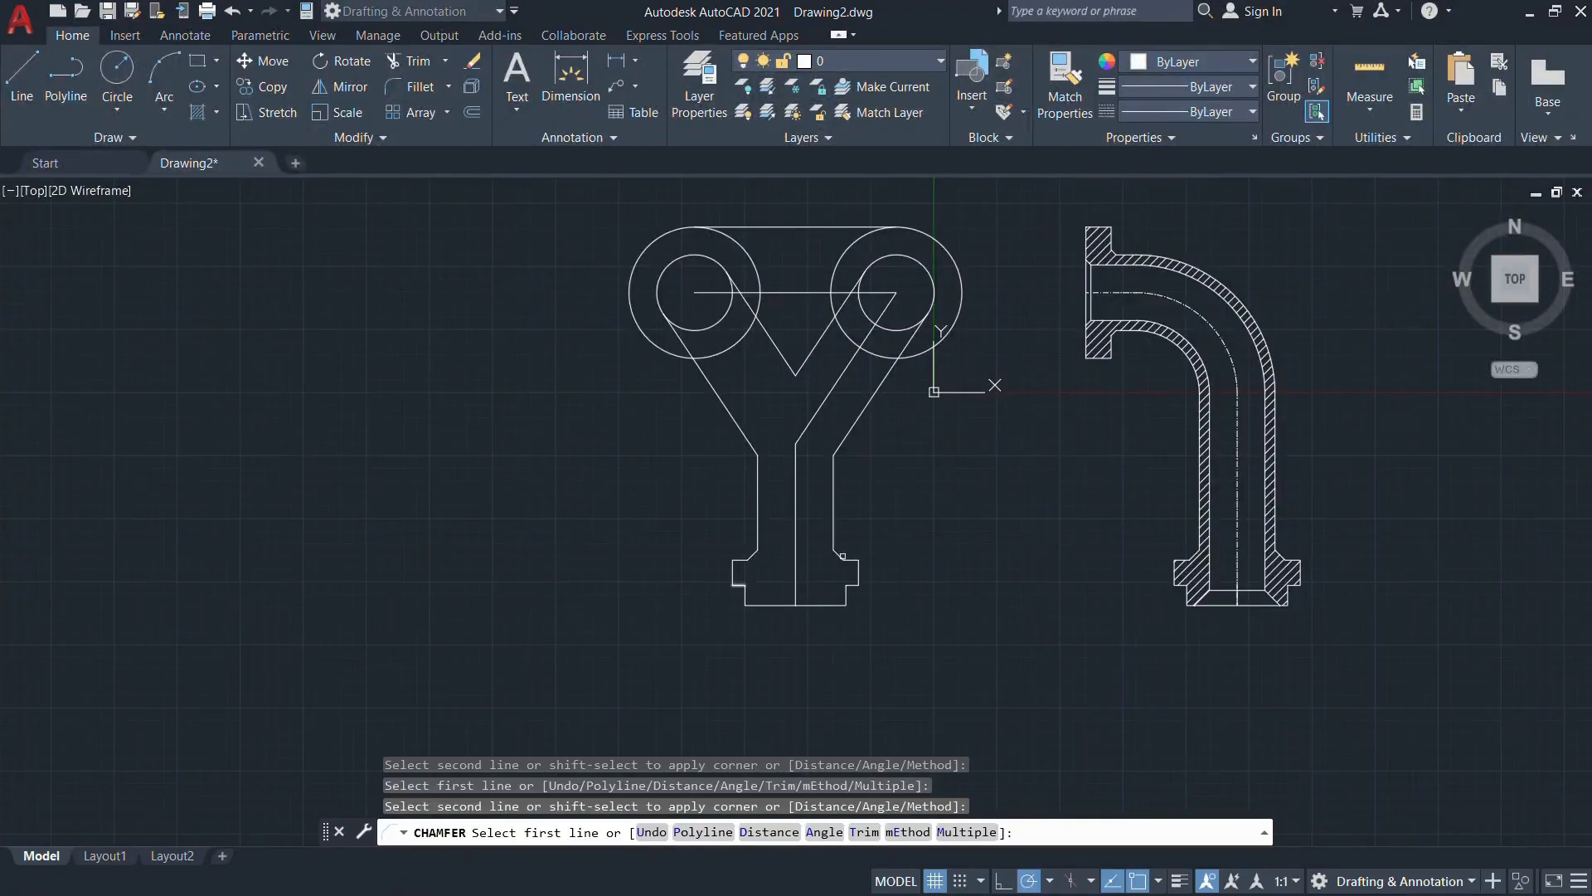
# Draw a horizontal line across the front view's pipe between the upper corners of the two collar chamfers
pyautogui.scroll(4, 785, 579)
pyautogui.press('Escape')
pyautogui.write('l')
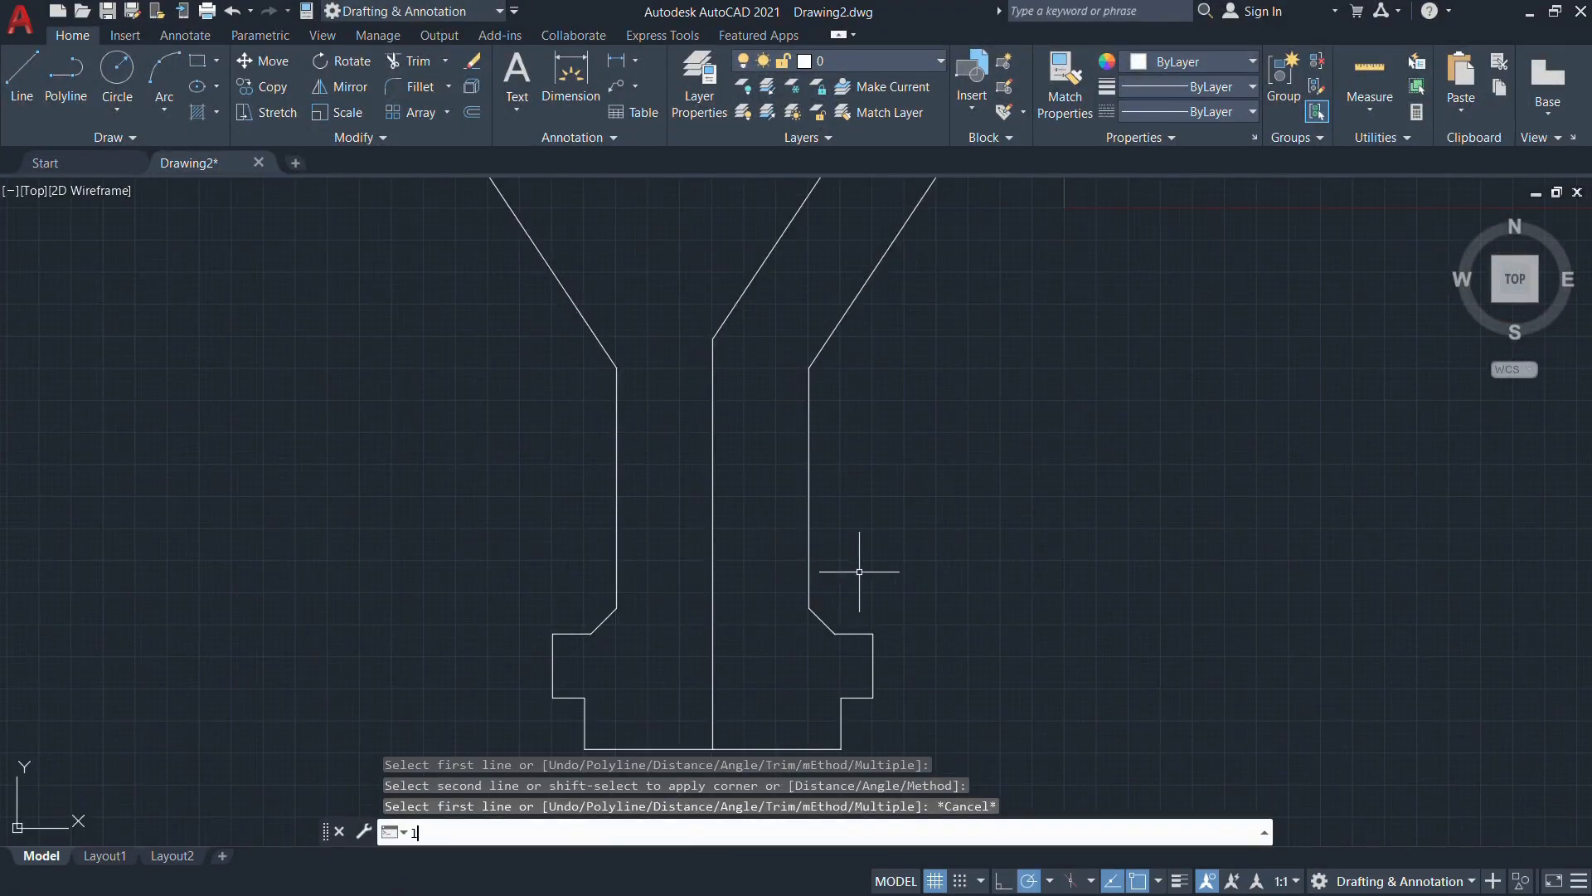
pyautogui.press('Return')
pyautogui.click(616, 607)
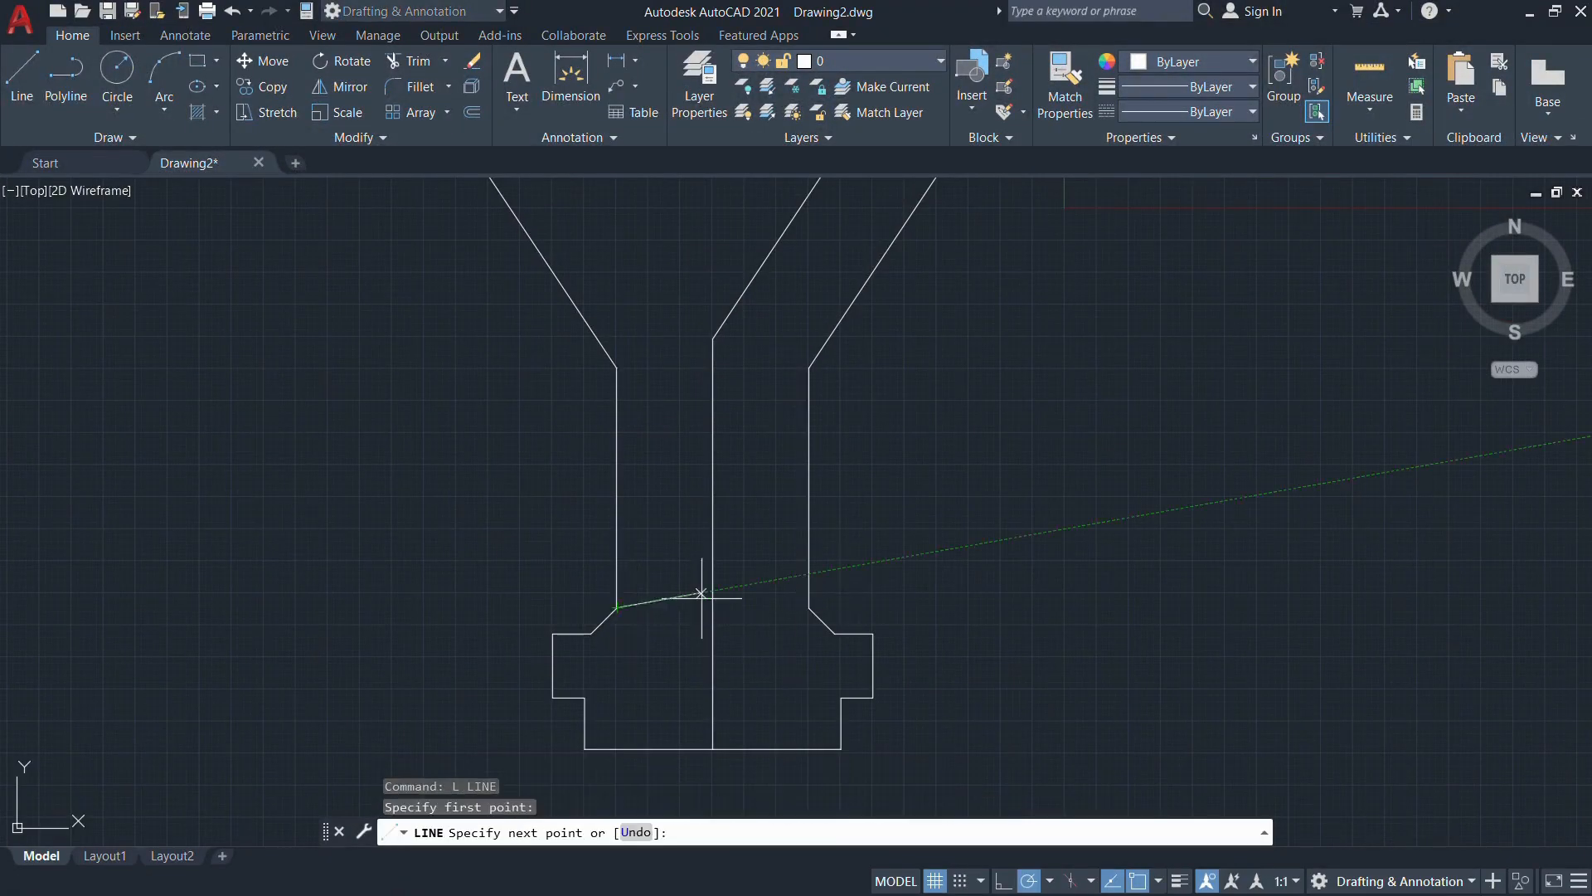
pyautogui.click(809, 607)
pyautogui.press('Escape')
# Draw a horizontal line between the lower corners of the two chamfers along the collar's top edge
pyautogui.write('l')
pyautogui.press('Return')
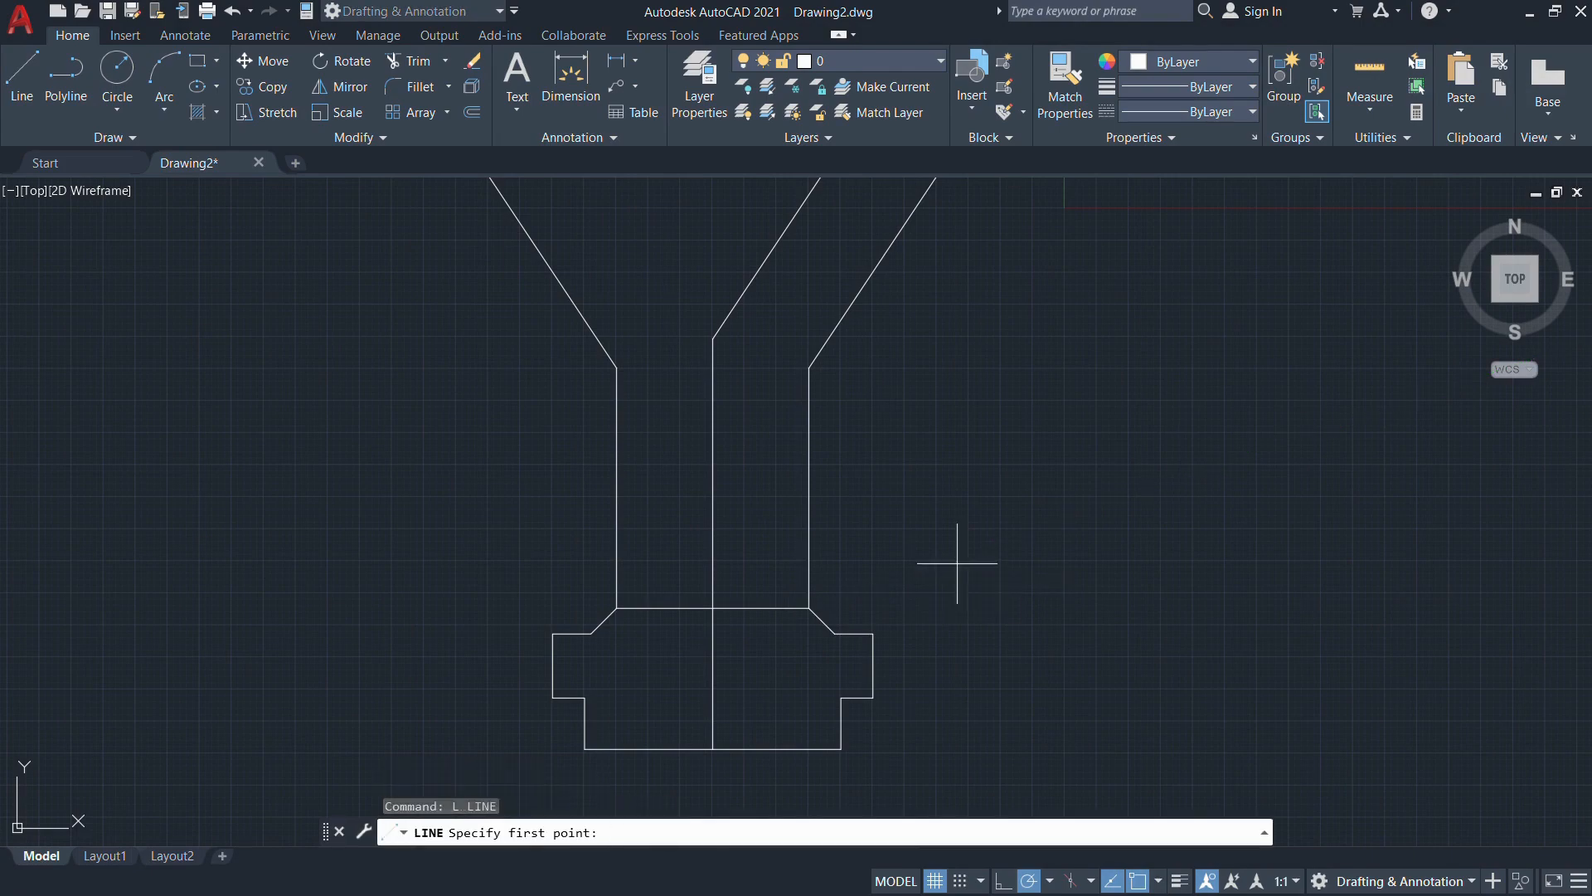
pyautogui.click(592, 633)
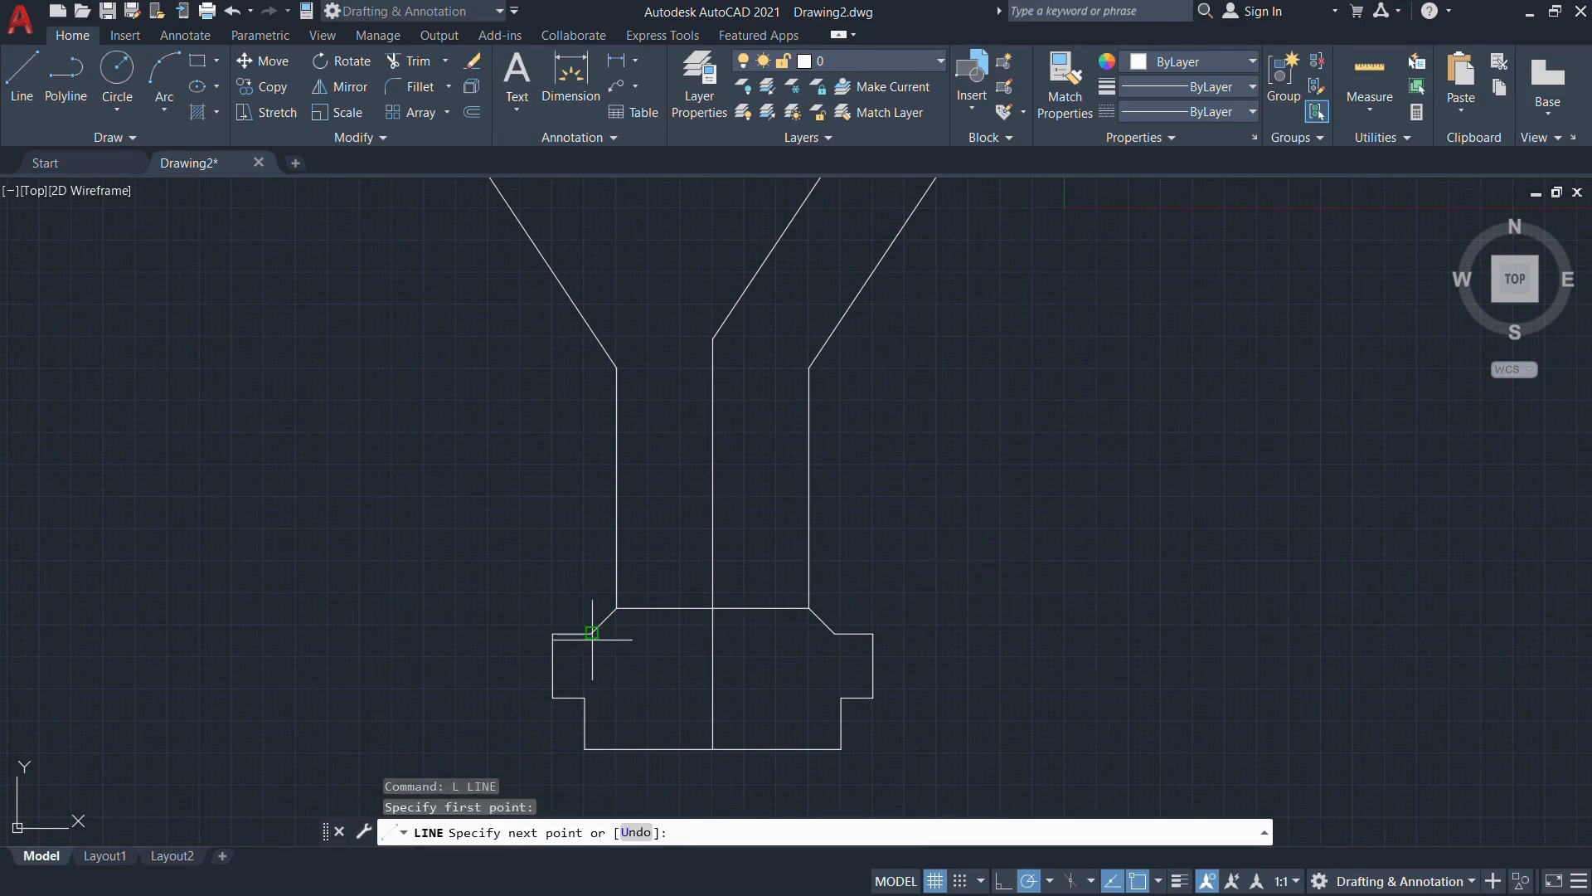
pyautogui.click(834, 632)
pyautogui.press('Escape')
# Draw a horizontal line between the collar's inner step corners, separating the wide collar from the narrower base section
pyautogui.rightClick(961, 483)
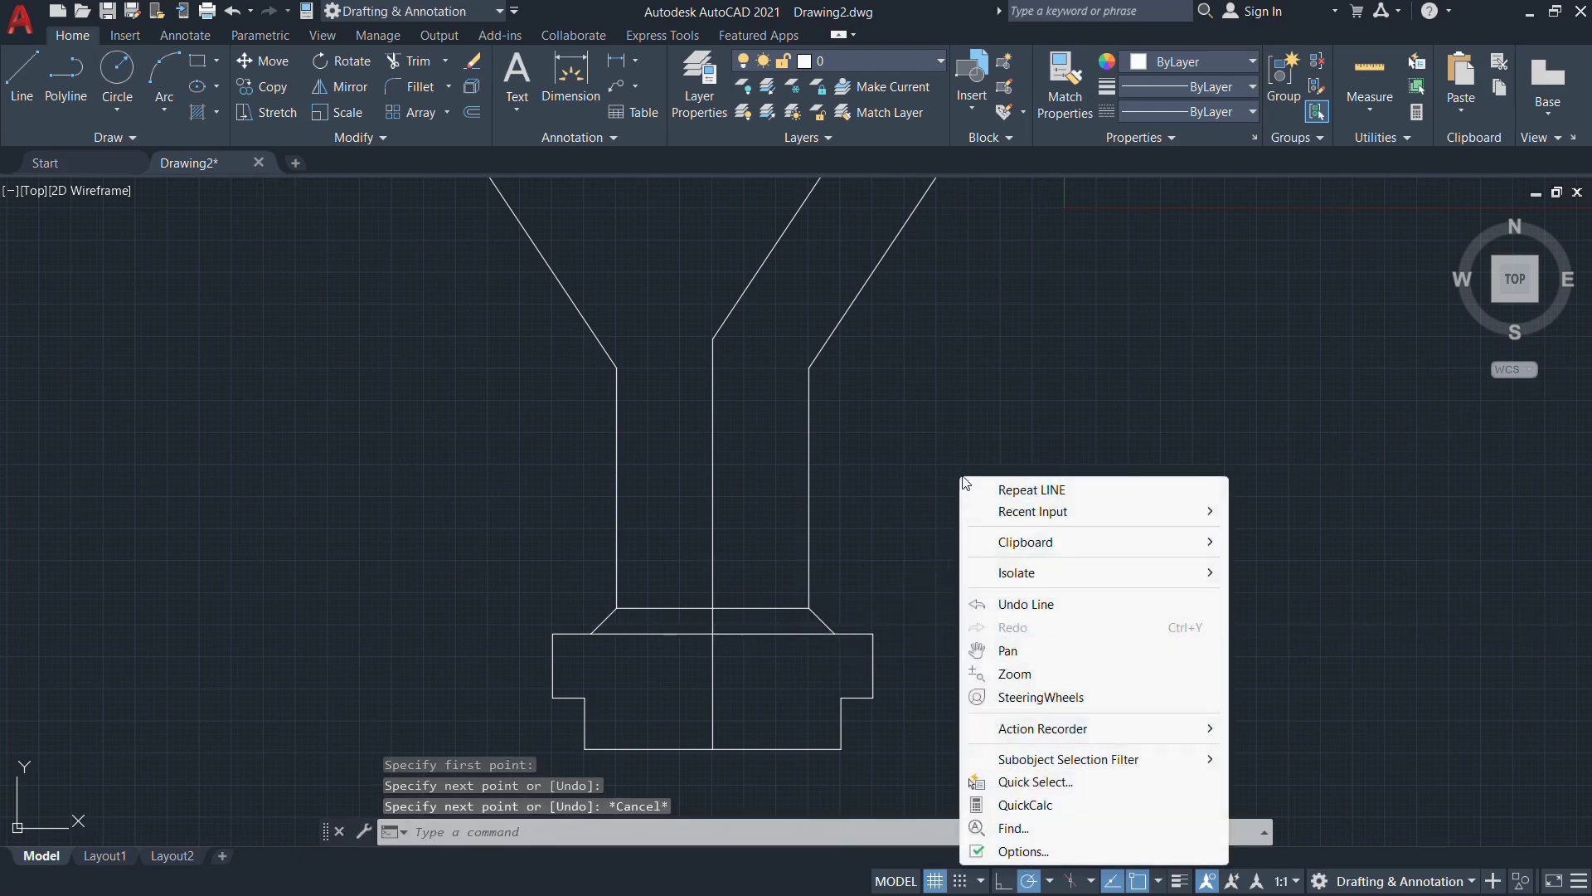
pyautogui.click(995, 491)
pyautogui.hotkey('alt', 'Tab')
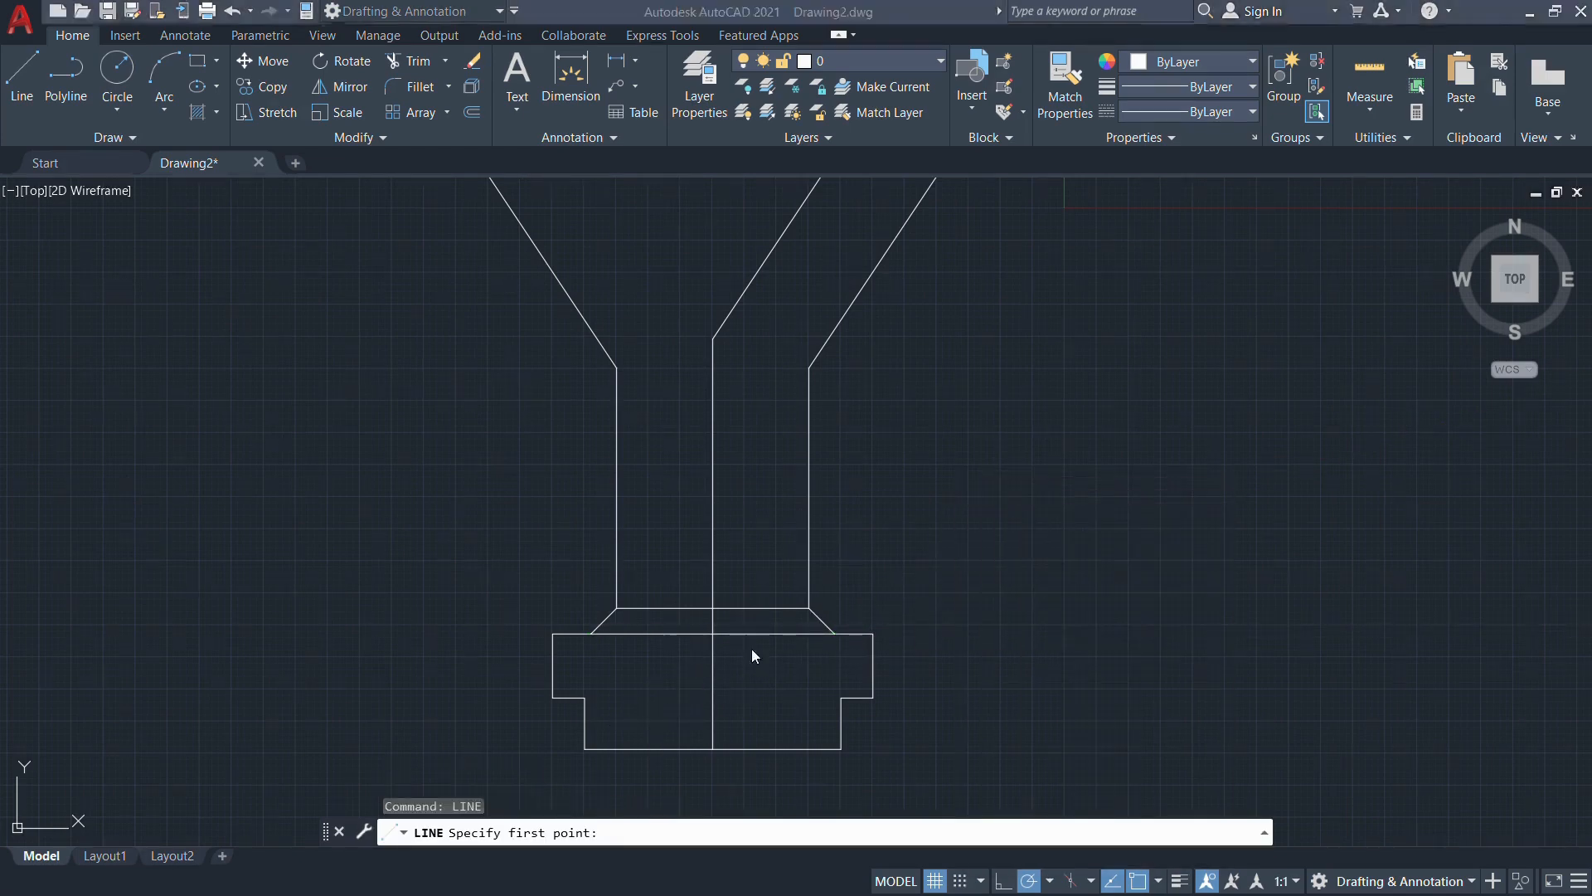
pyautogui.hotkey('alt', 'Tab')
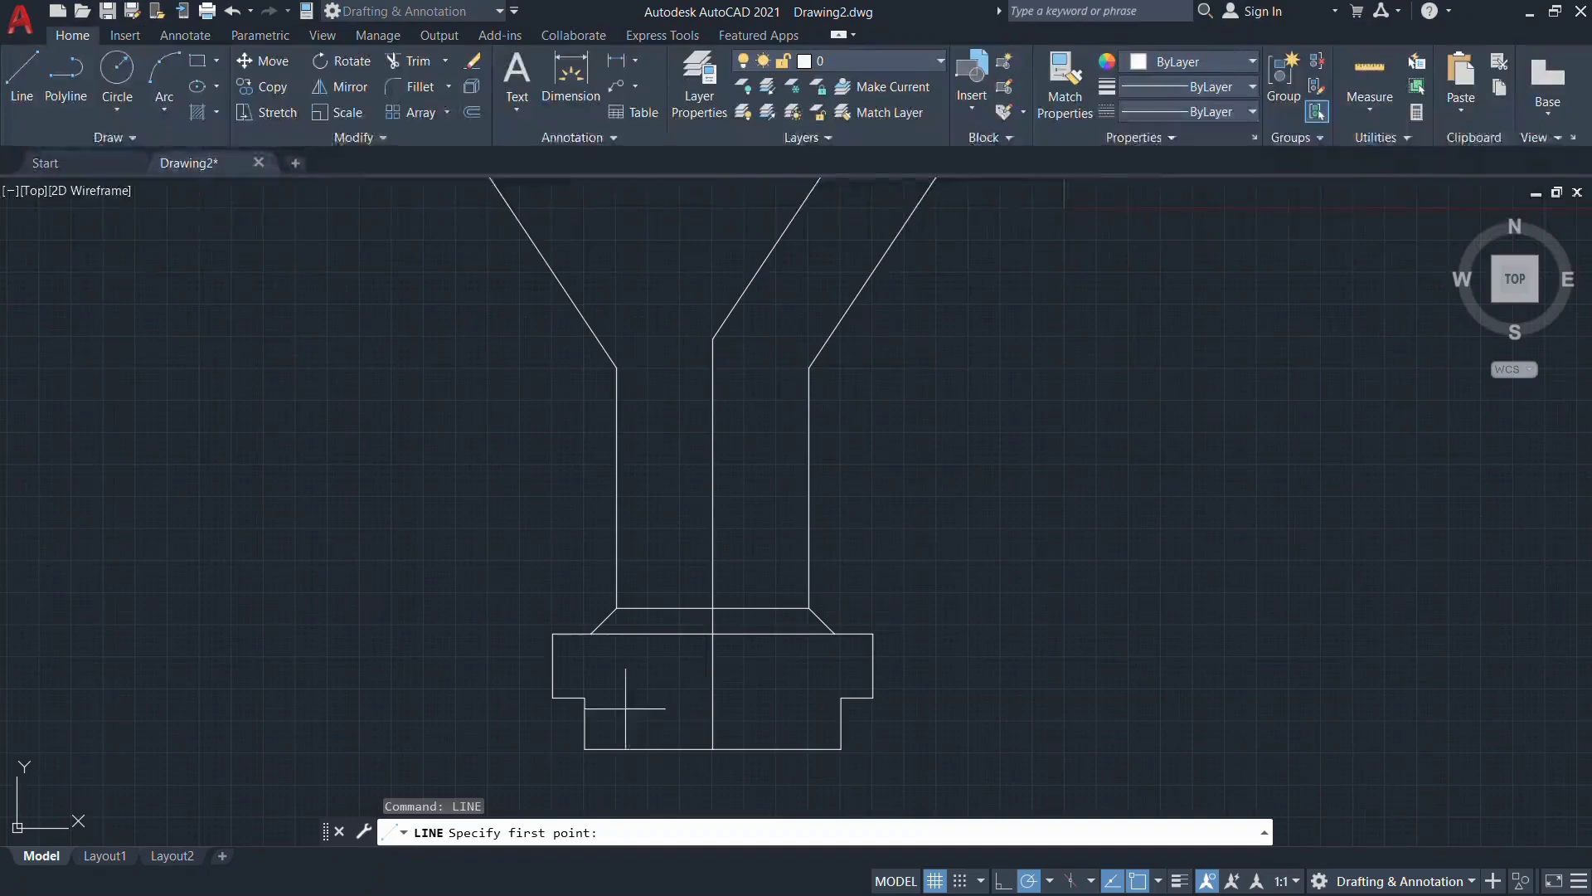
pyautogui.click(585, 698)
pyautogui.click(838, 696)
pyautogui.press('Escape')
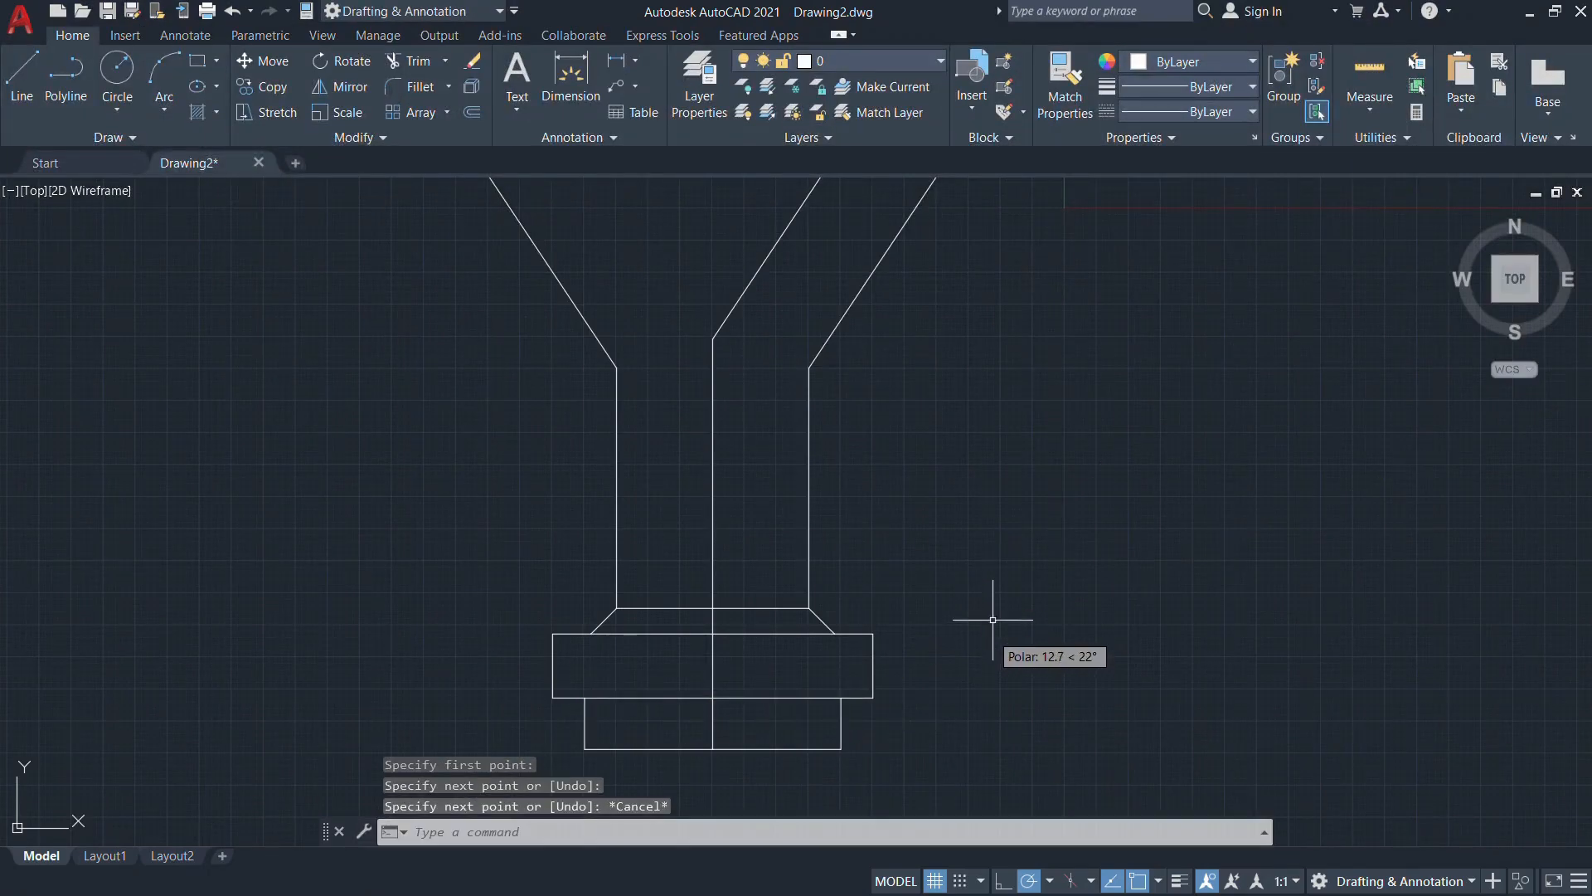
# Compare the front view's base collar with 01.jpg and return to the drawing to review both views
pyautogui.rightClick(982, 539)
pyautogui.hotkey('alt', 'Tab')
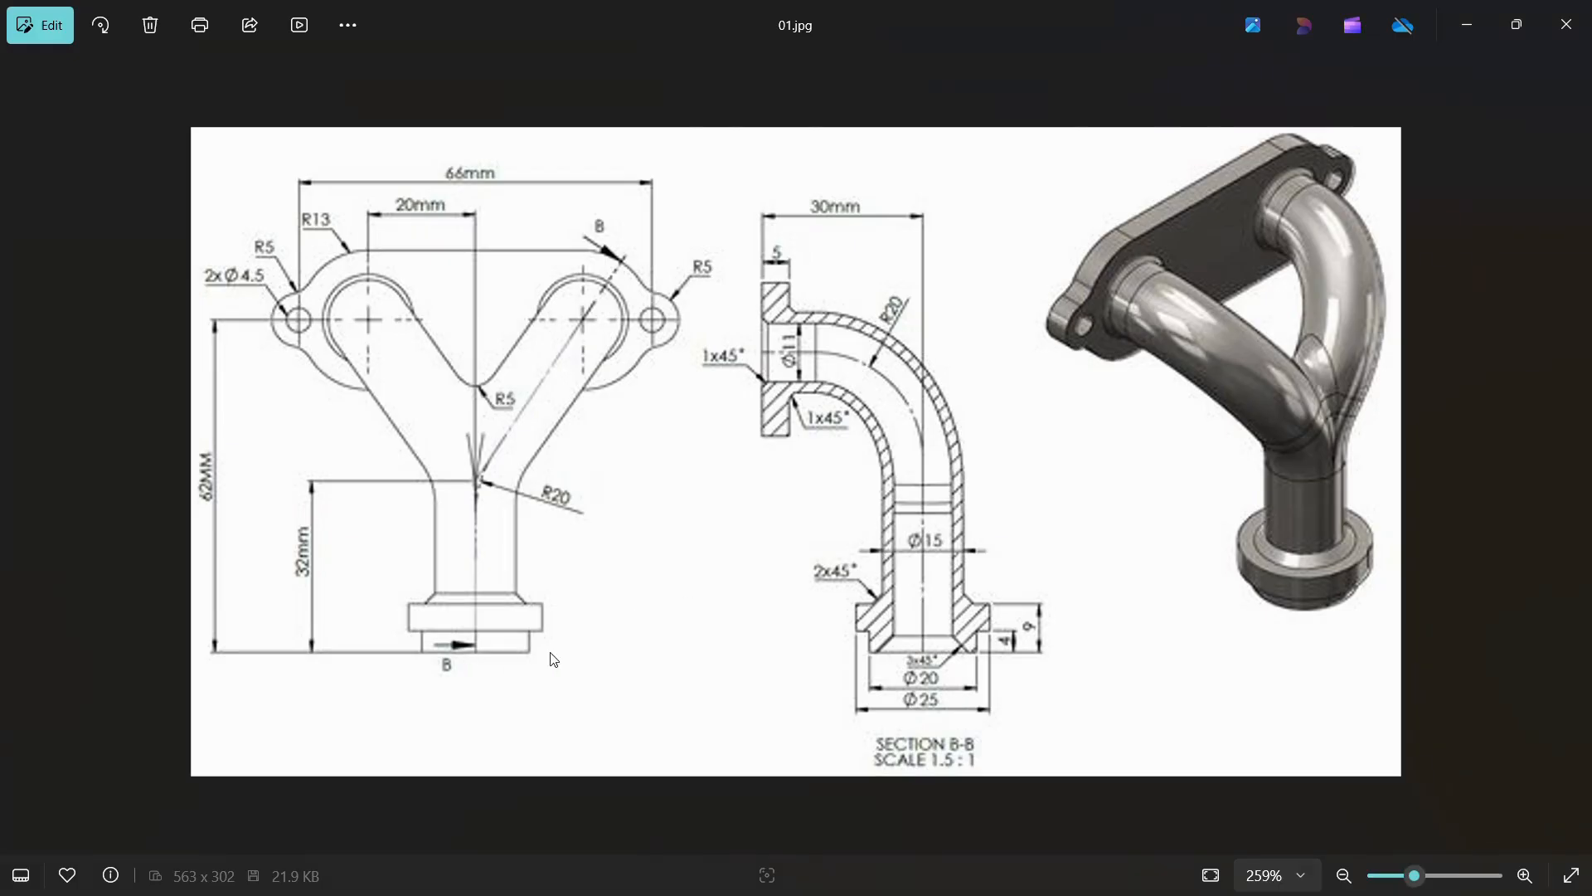
pyautogui.hotkey('alt', 'Tab')
pyautogui.press('Escape')
pyautogui.hotkey('alt', 'Tab')
pyautogui.hotkey('alt', 'Tab')
pyautogui.hotkey('alt', 'Tab')
pyautogui.hotkey('alt', 'Tab')
pyautogui.scroll(-8, 811, 568)
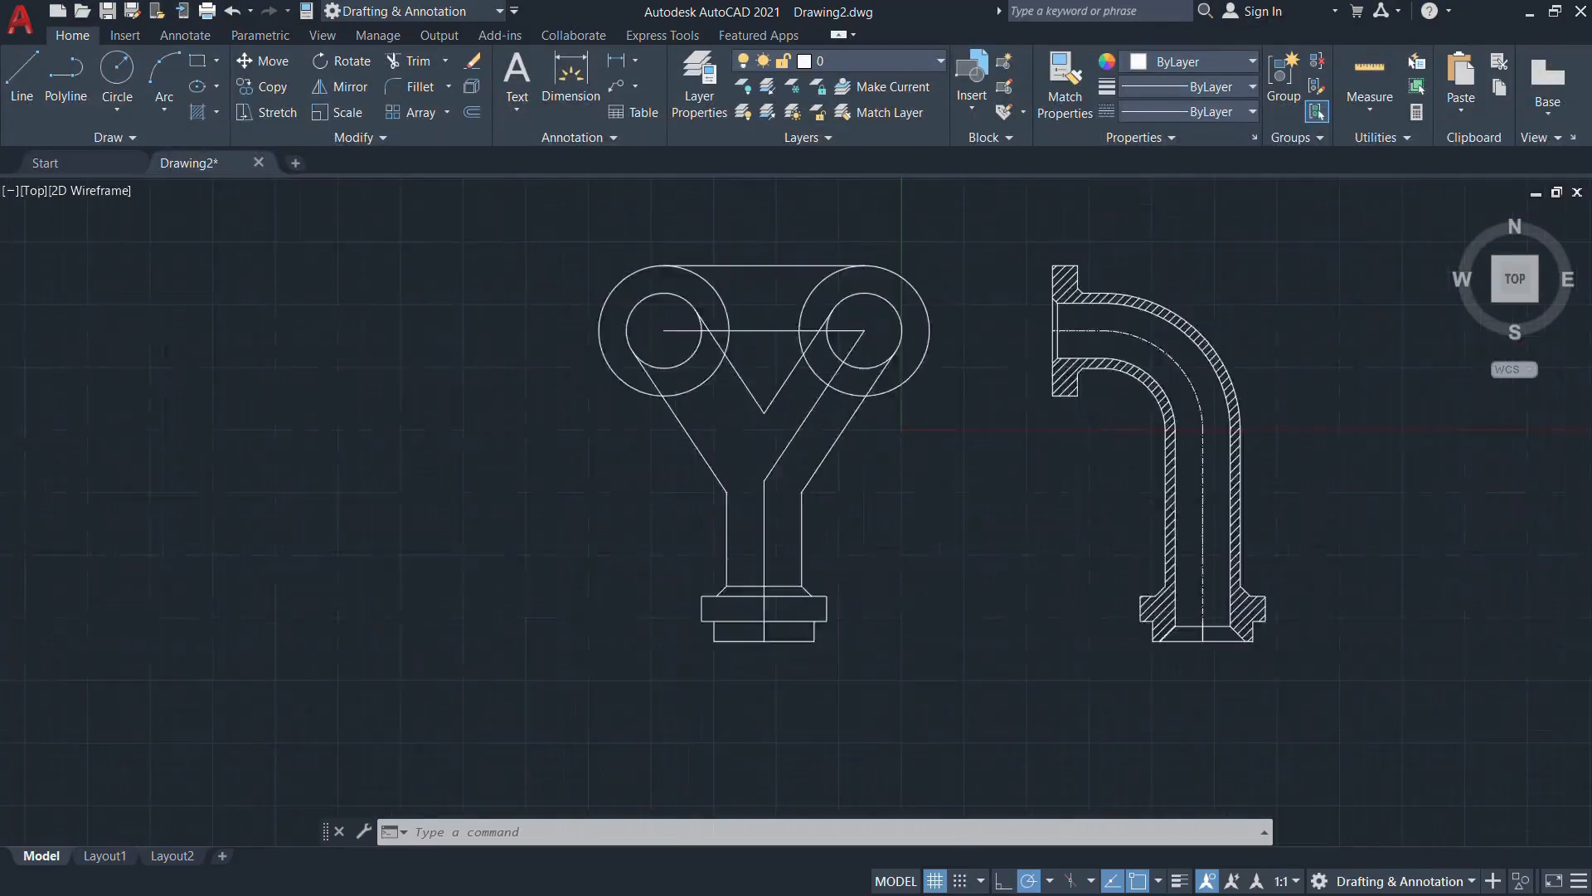
pyautogui.moveTo(833, 511); pyautogui.dragTo(716, 579, button='middle')
# Check the flange area in 01.jpg and delete the horizontal line joining the centres of the two branch circles
pyautogui.hotkey('alt', 'Tab')
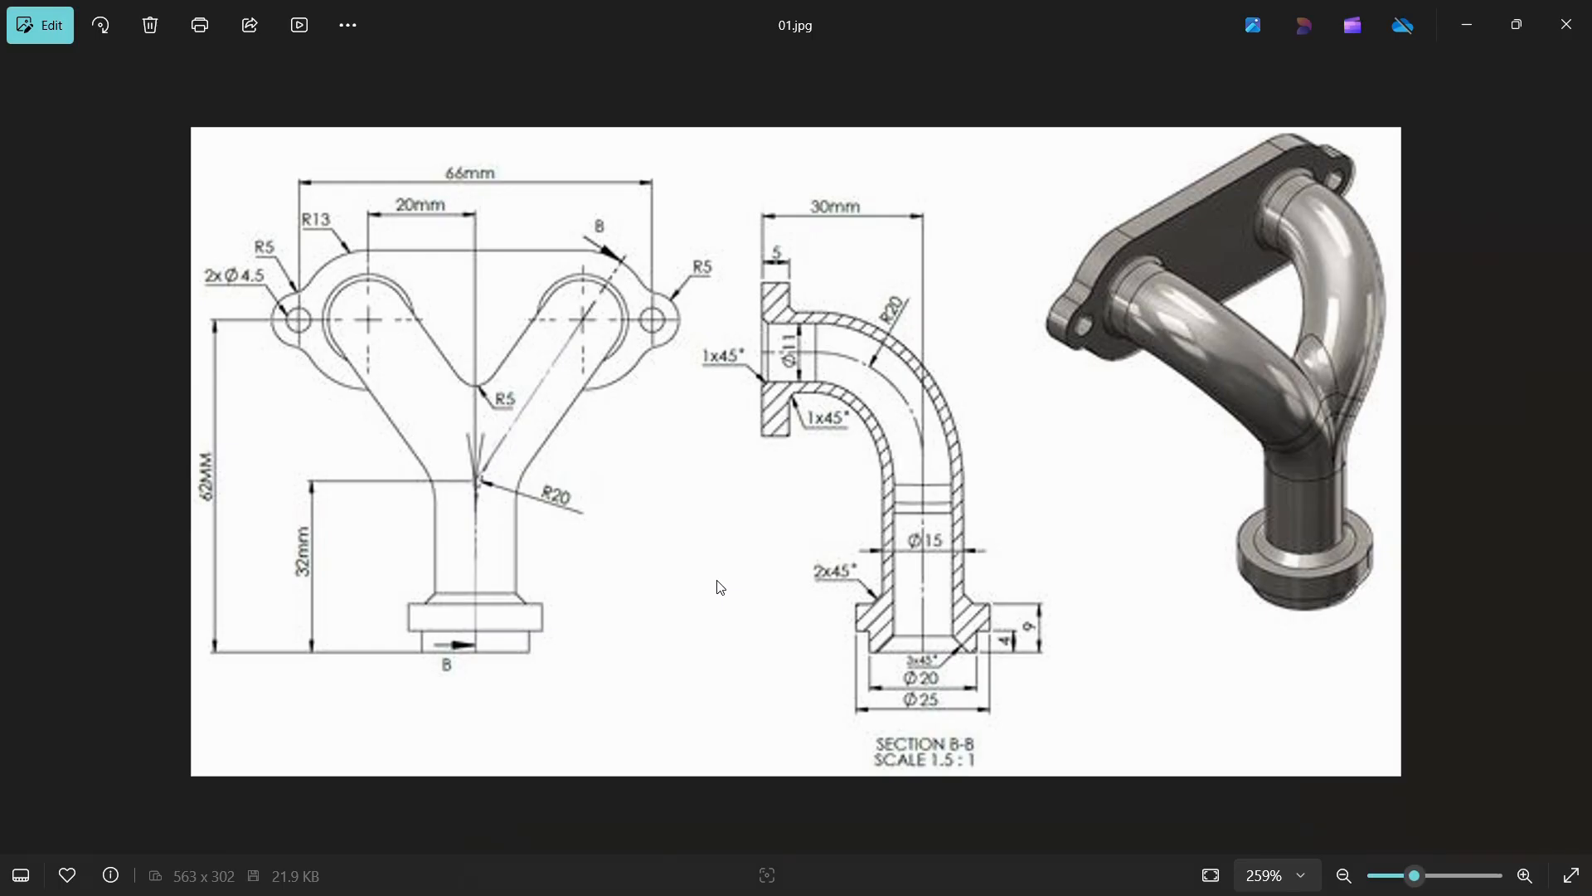
pyautogui.hotkey('alt', 'Tab')
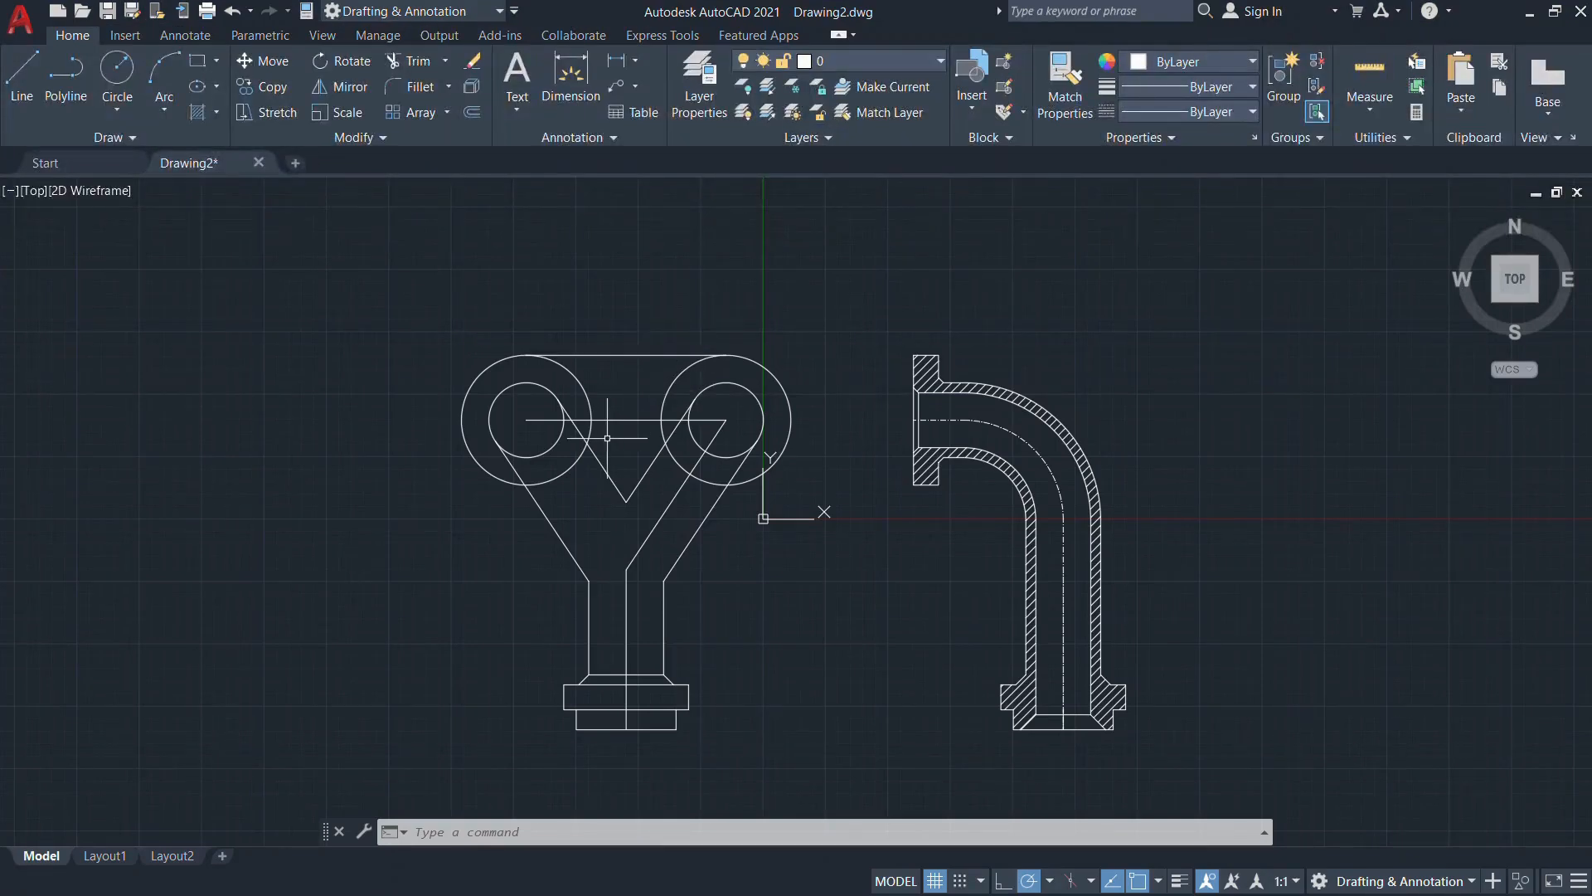
pyautogui.click(637, 419)
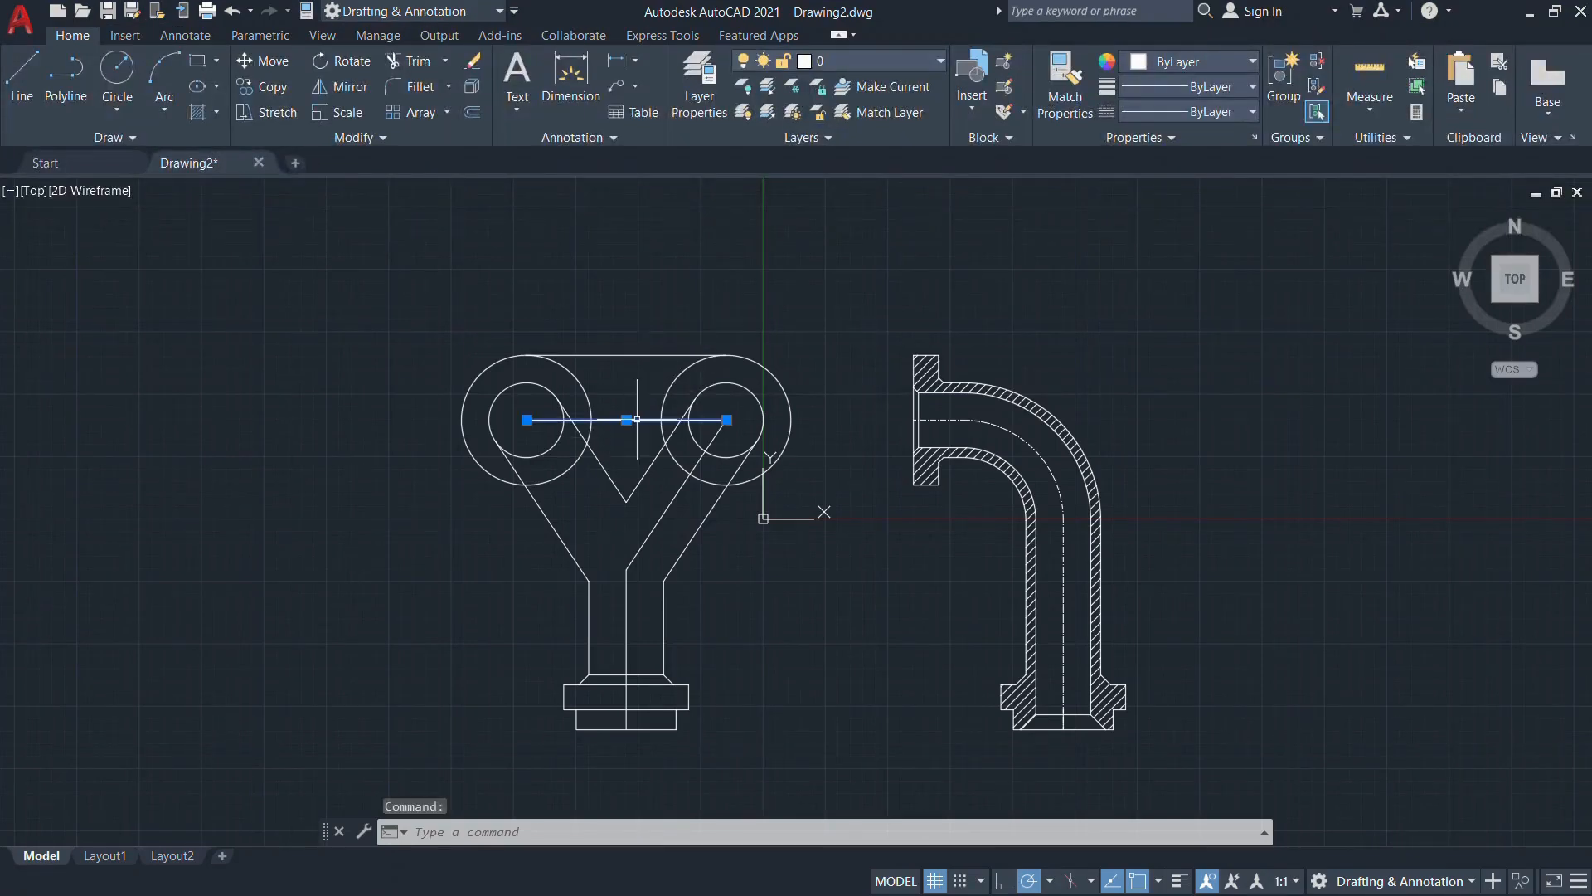
pyautogui.press('Delete')
# Trim the arcs of the inner and outer circles lying inside both pipe branches, checking against 01.jpg
pyautogui.scroll(2, 555, 460)
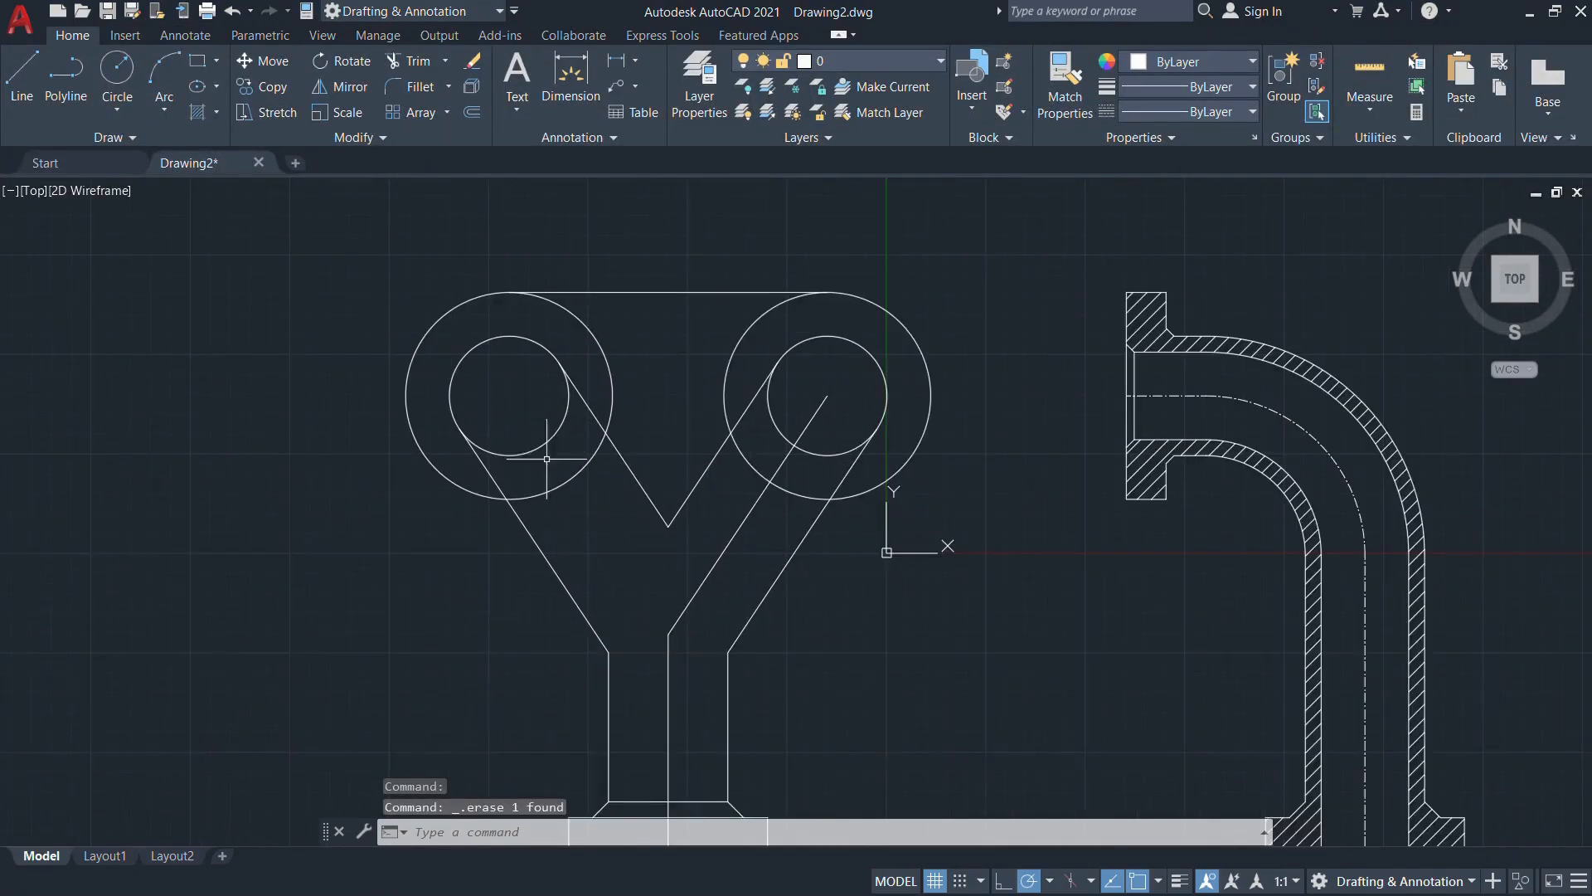
pyautogui.write('tr')
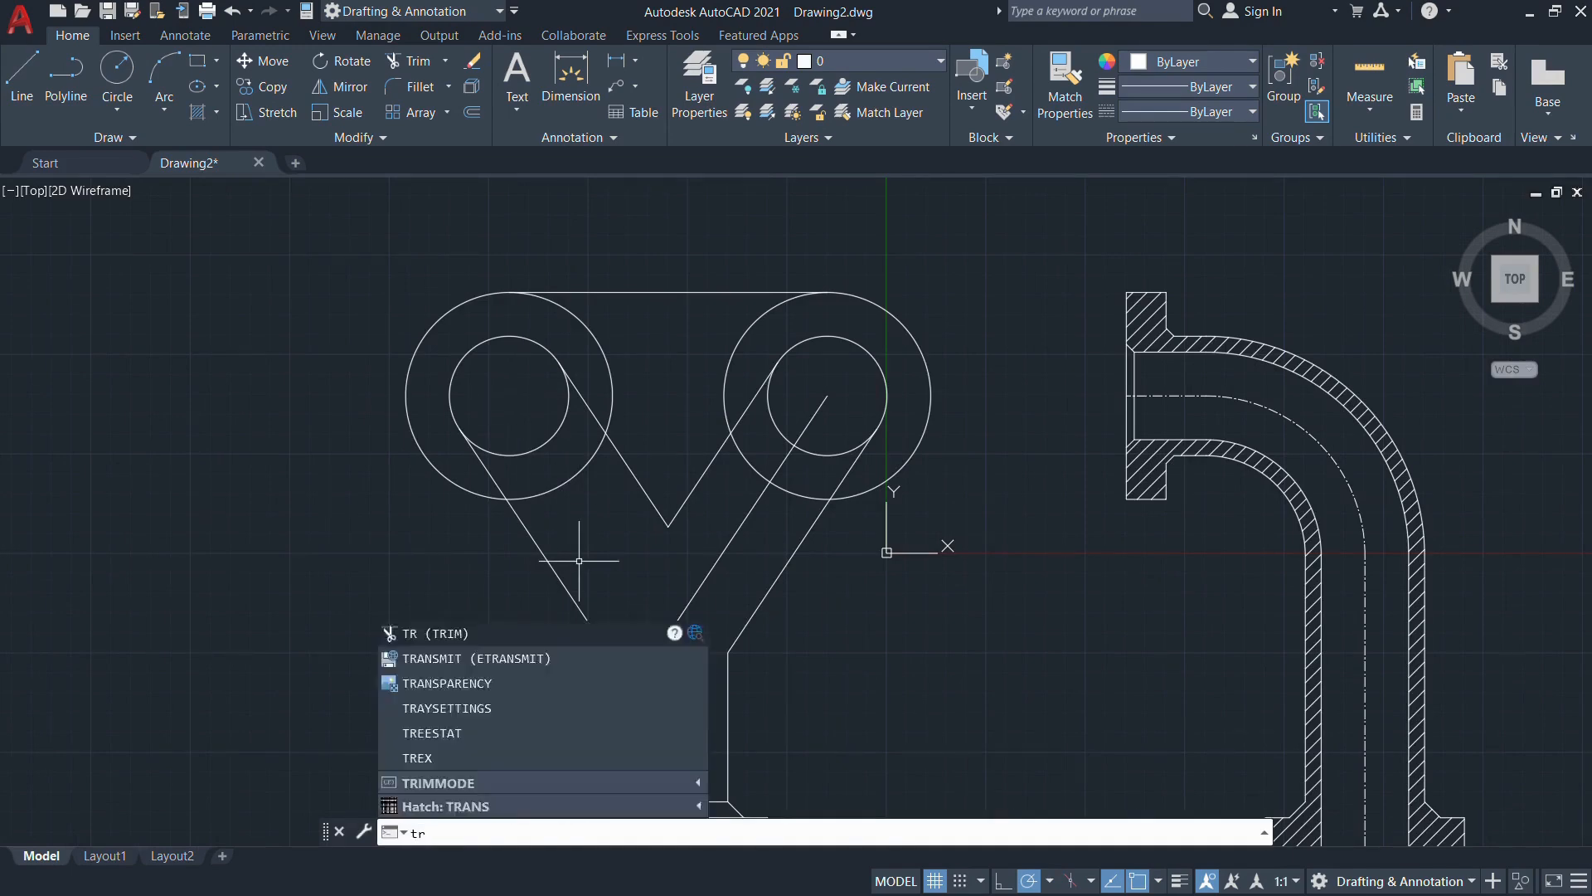
pyautogui.press('Return')
pyautogui.click(558, 501)
pyautogui.click(537, 445)
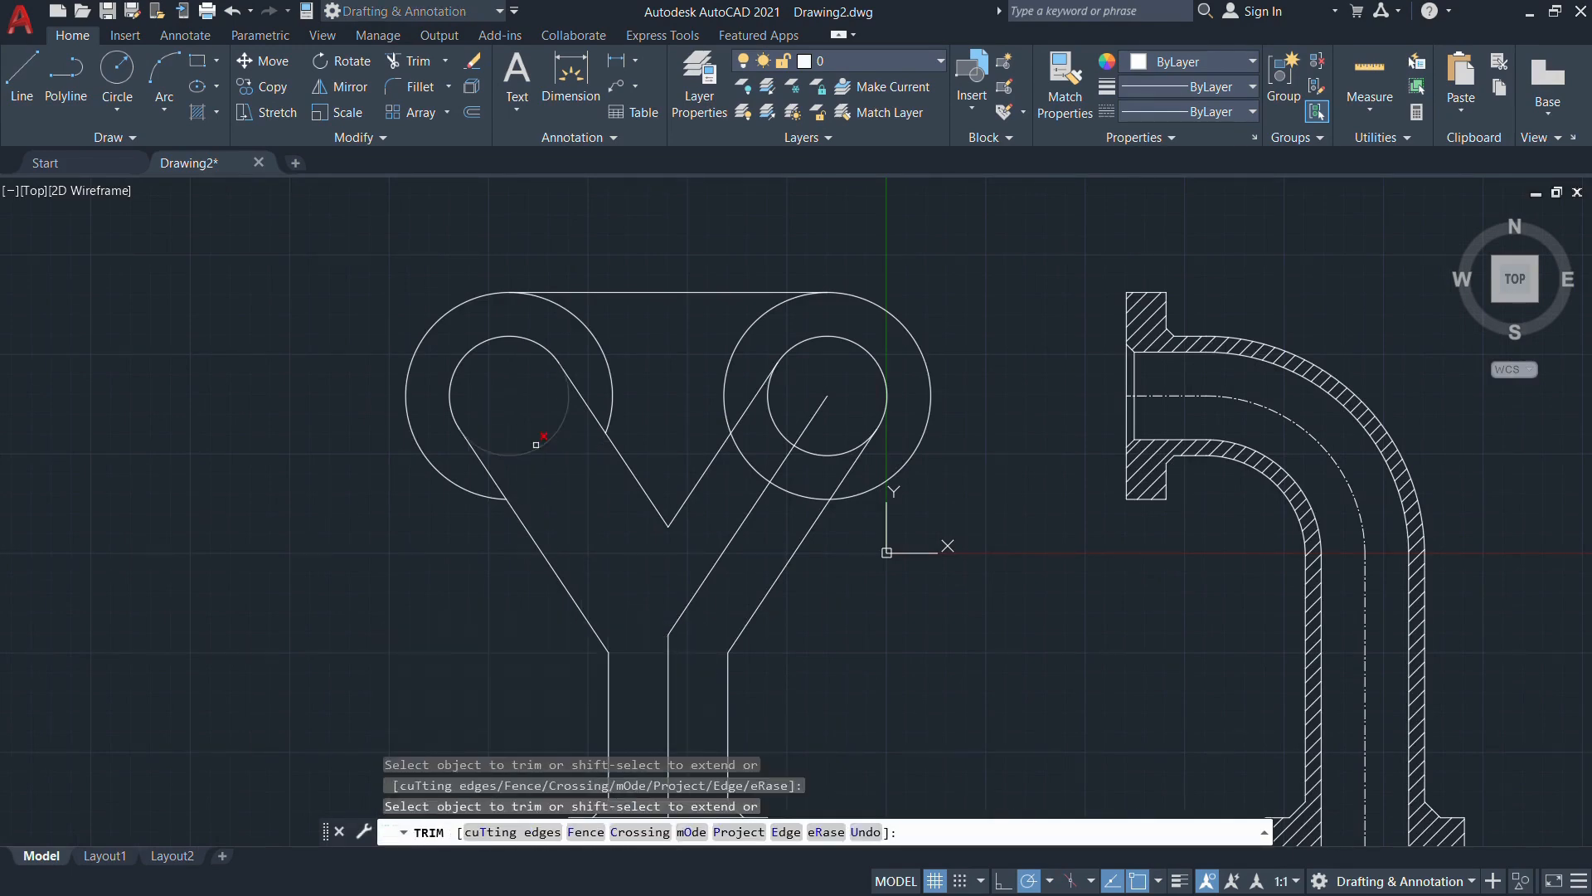
pyautogui.click(556, 431)
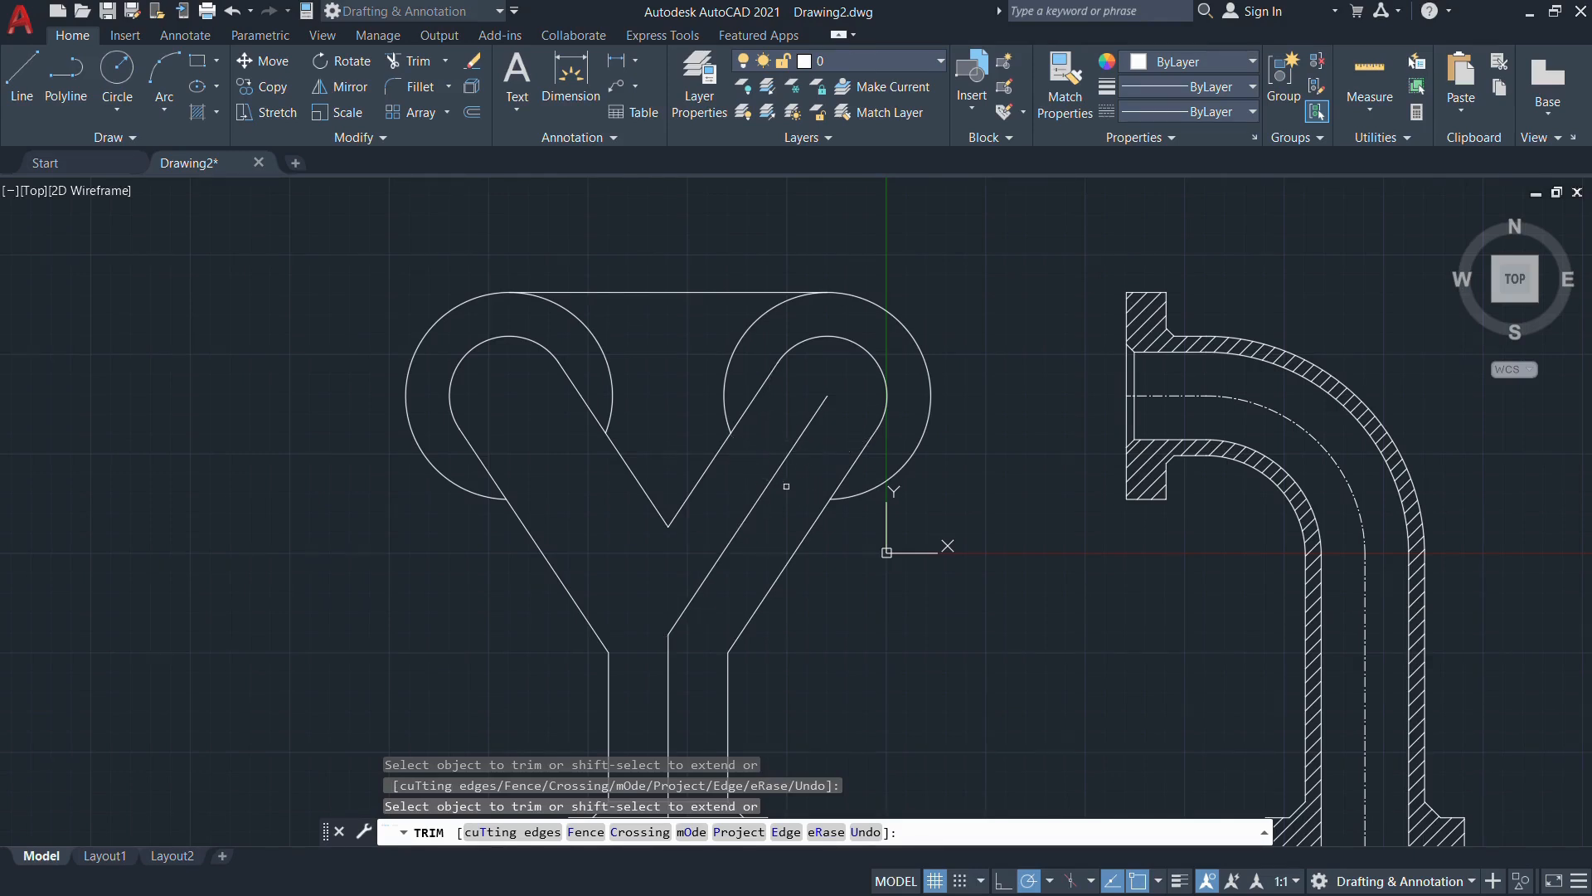
pyautogui.scroll(-4, 786, 486)
pyautogui.hotkey('alt', 'Tab')
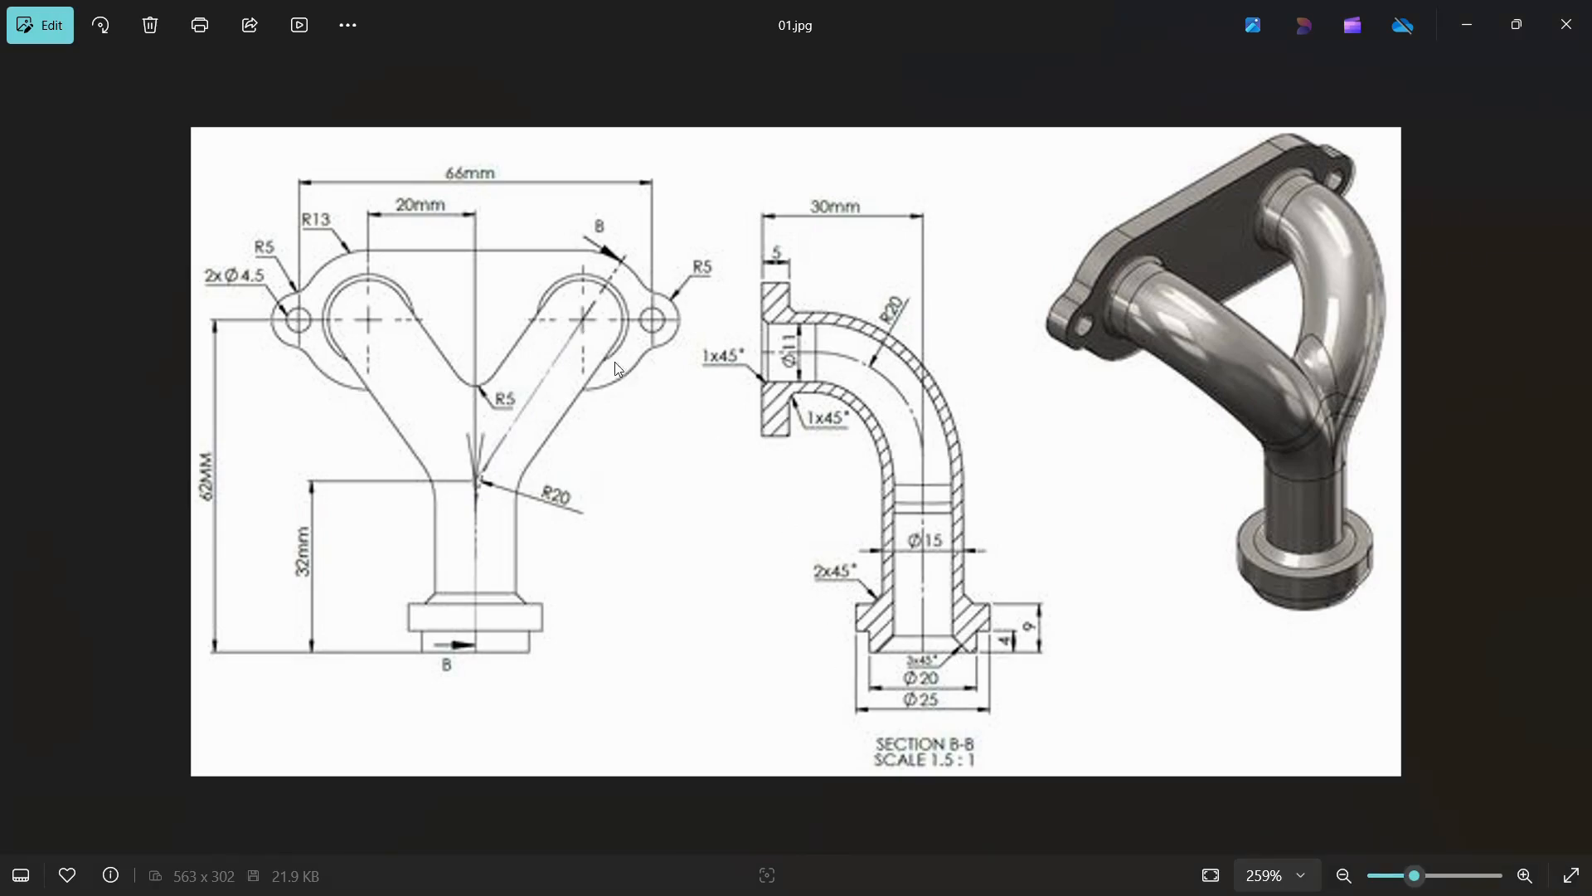
pyautogui.hotkey('alt', 'Tab')
pyautogui.scroll(4, 714, 457)
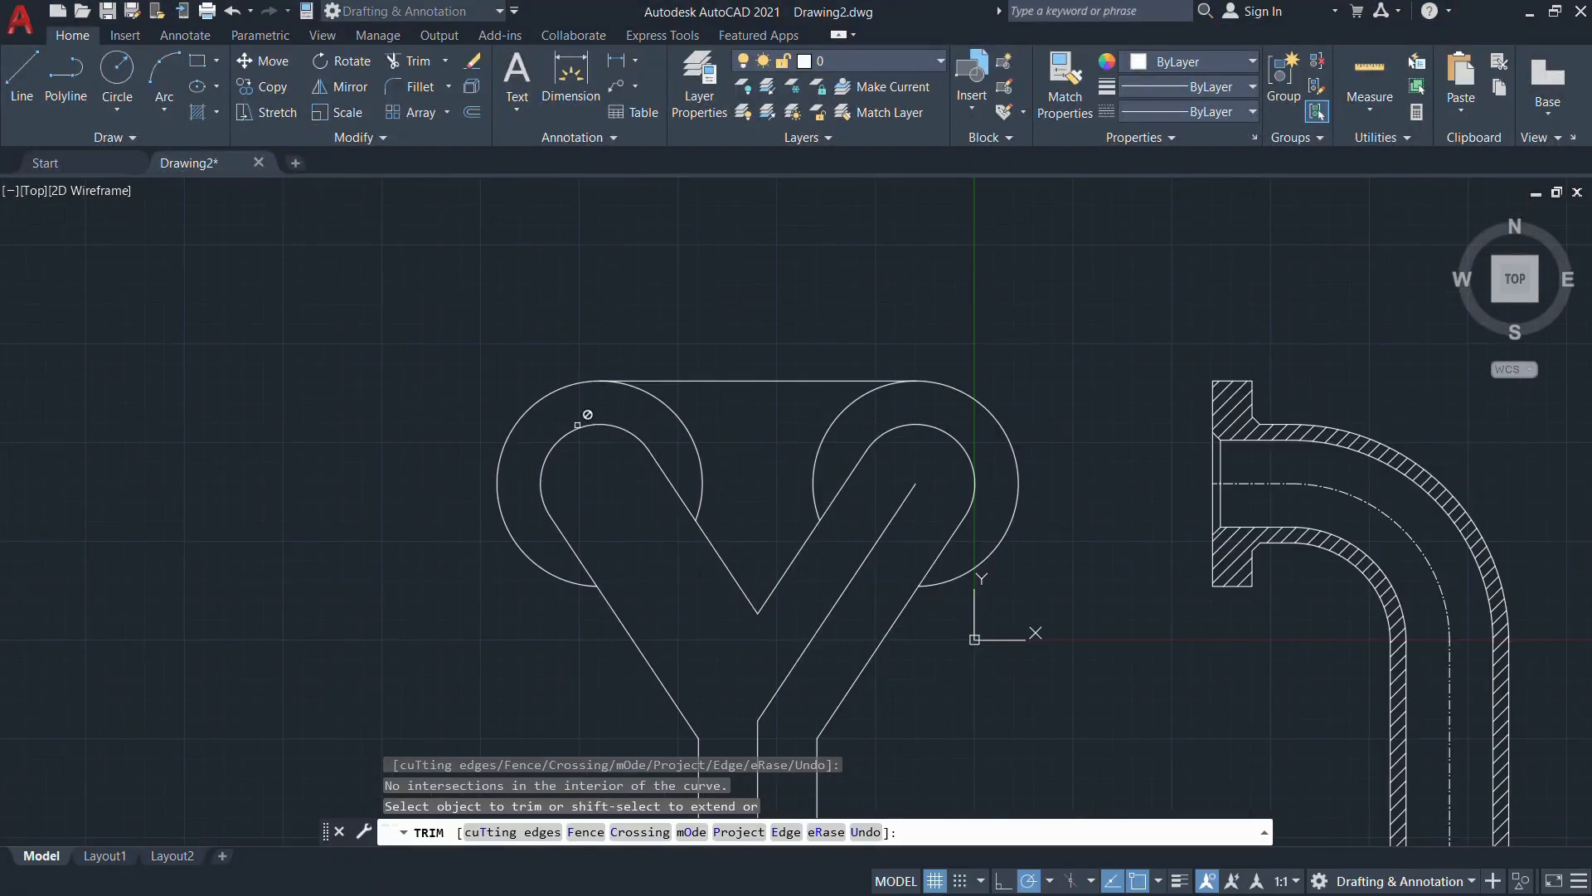
pyautogui.press('Escape')
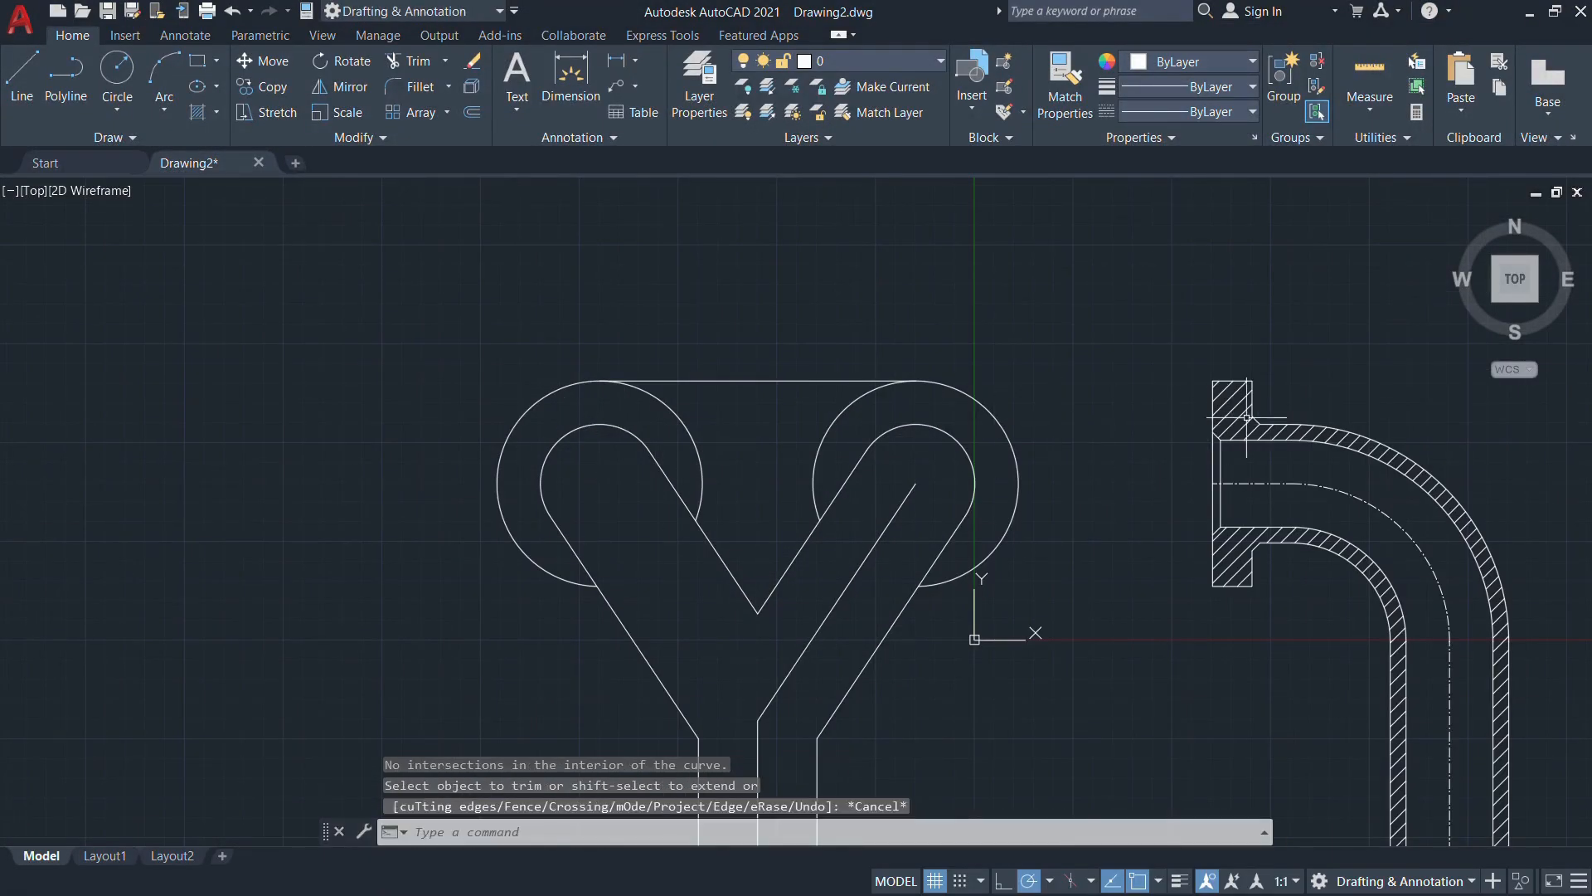
# Add two horizontal construction lines through the section view's upper and lower chamfer corners on the flange face, checking against 01.jpg
pyautogui.write('XL')
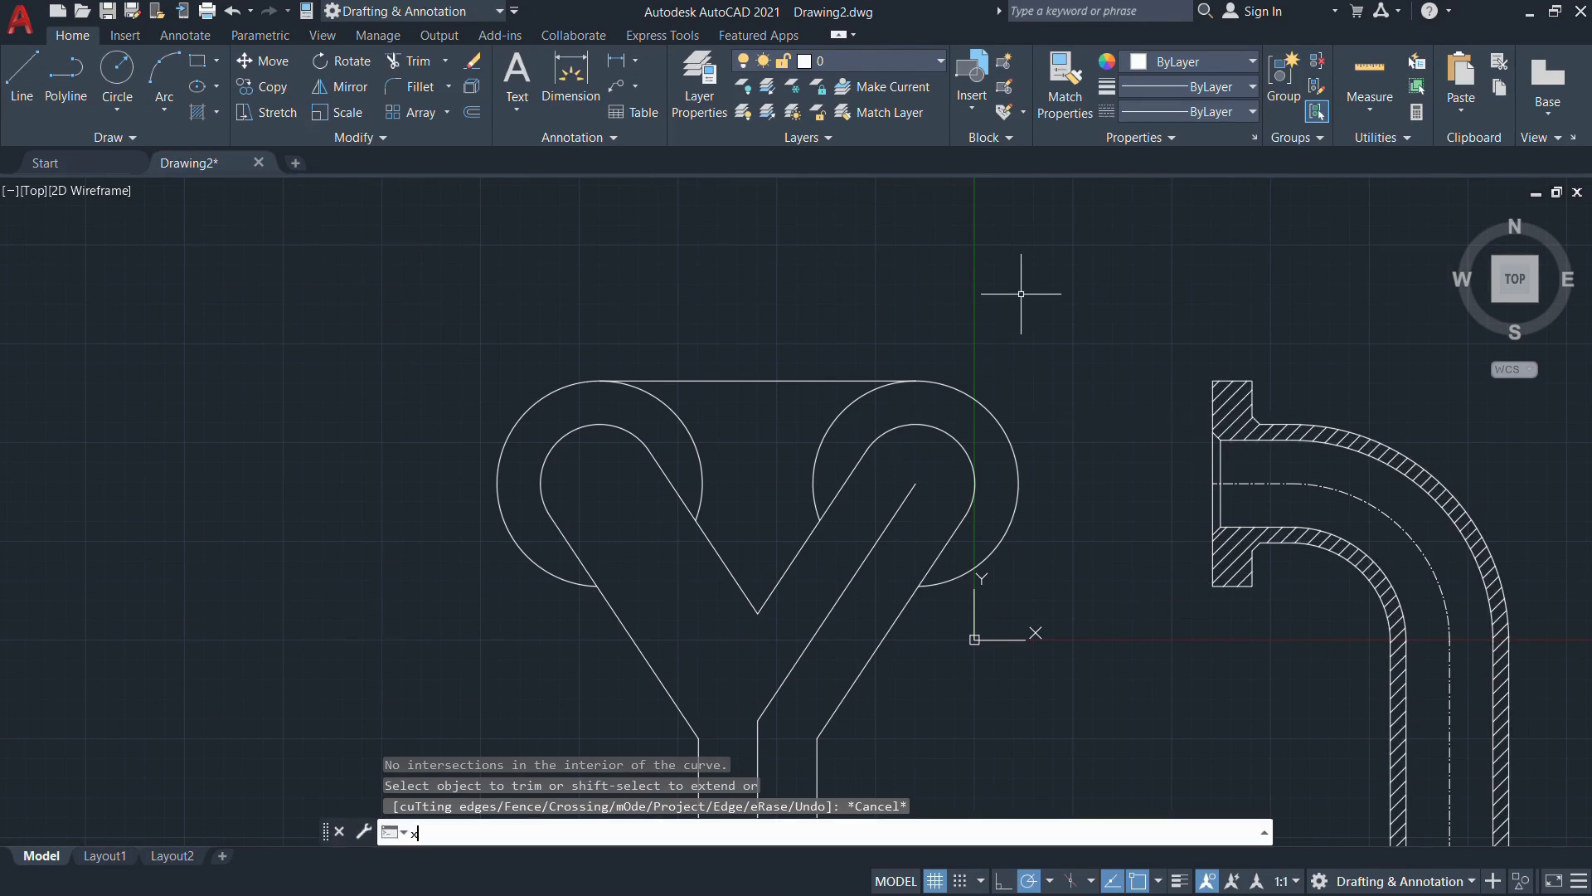
pyautogui.press('Return')
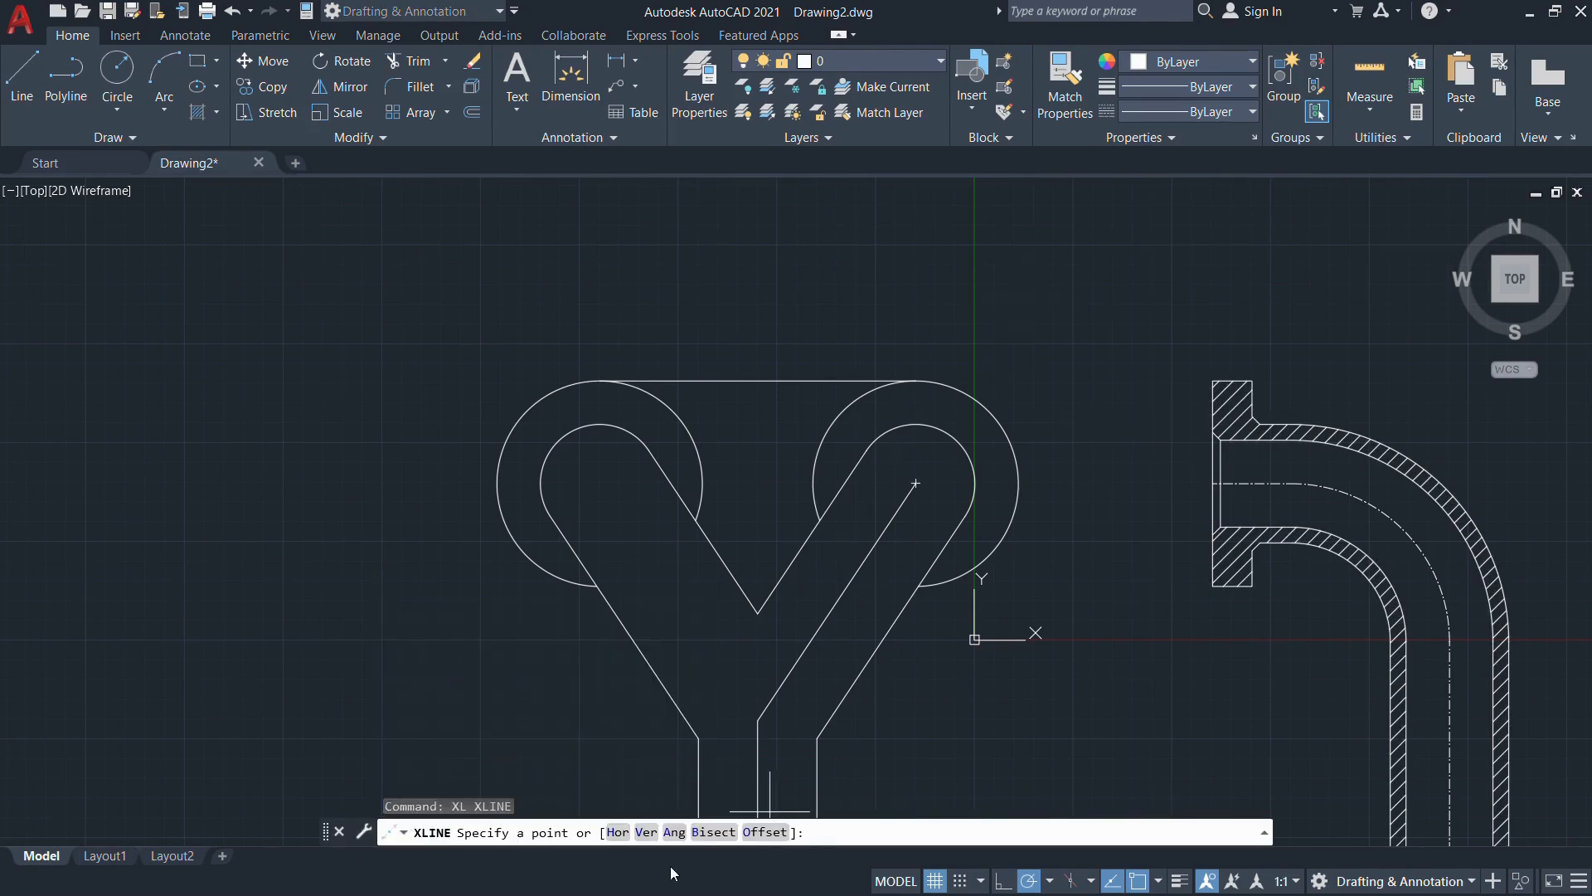
pyautogui.click(617, 832)
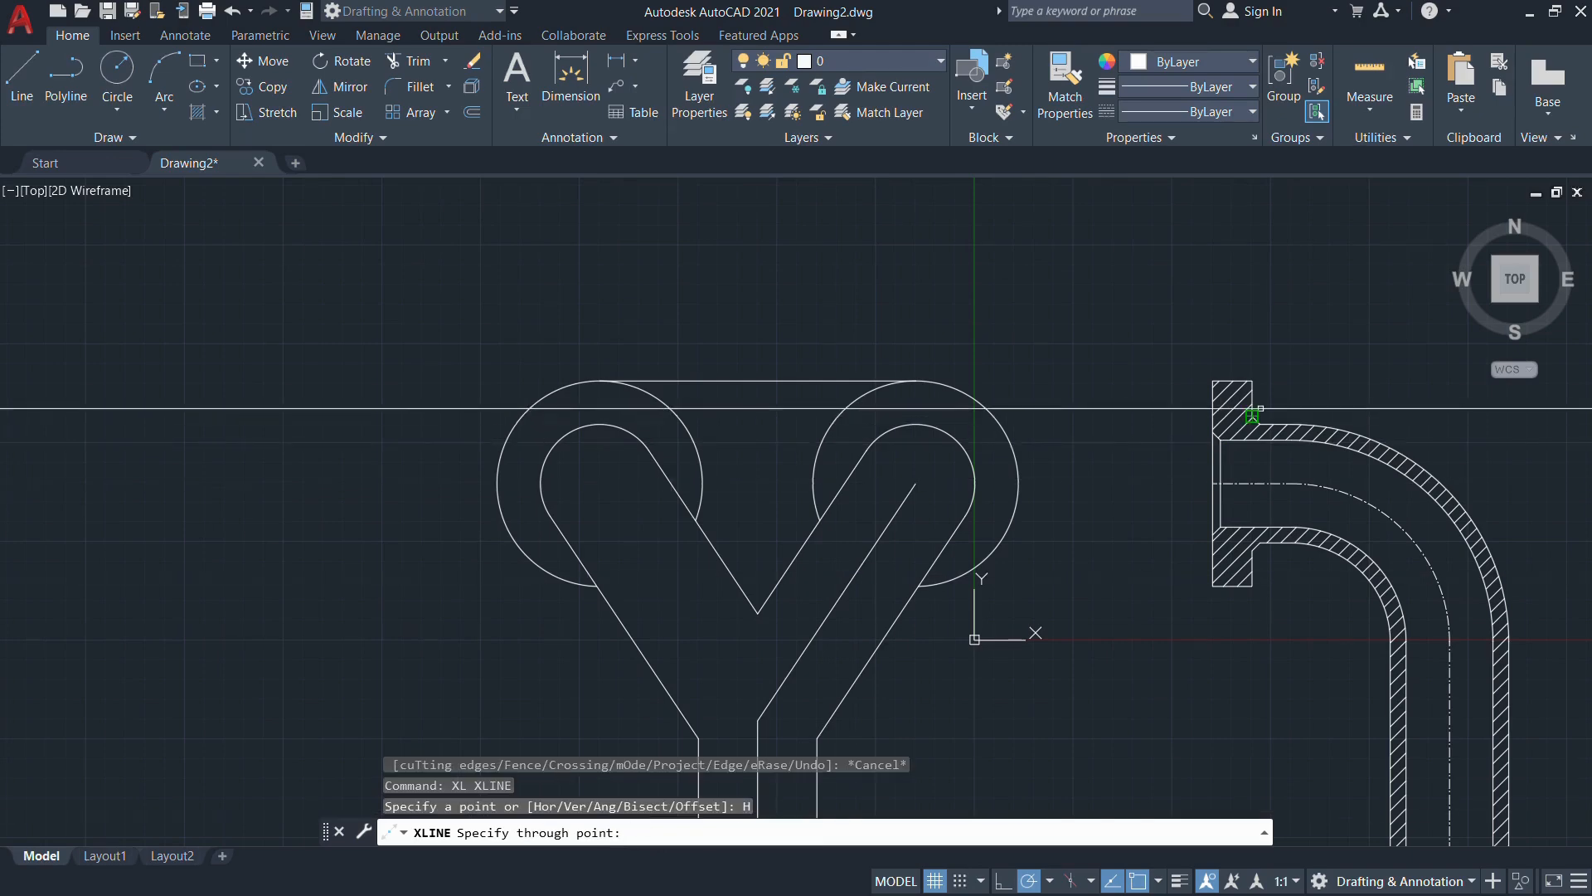
pyautogui.click(1252, 415)
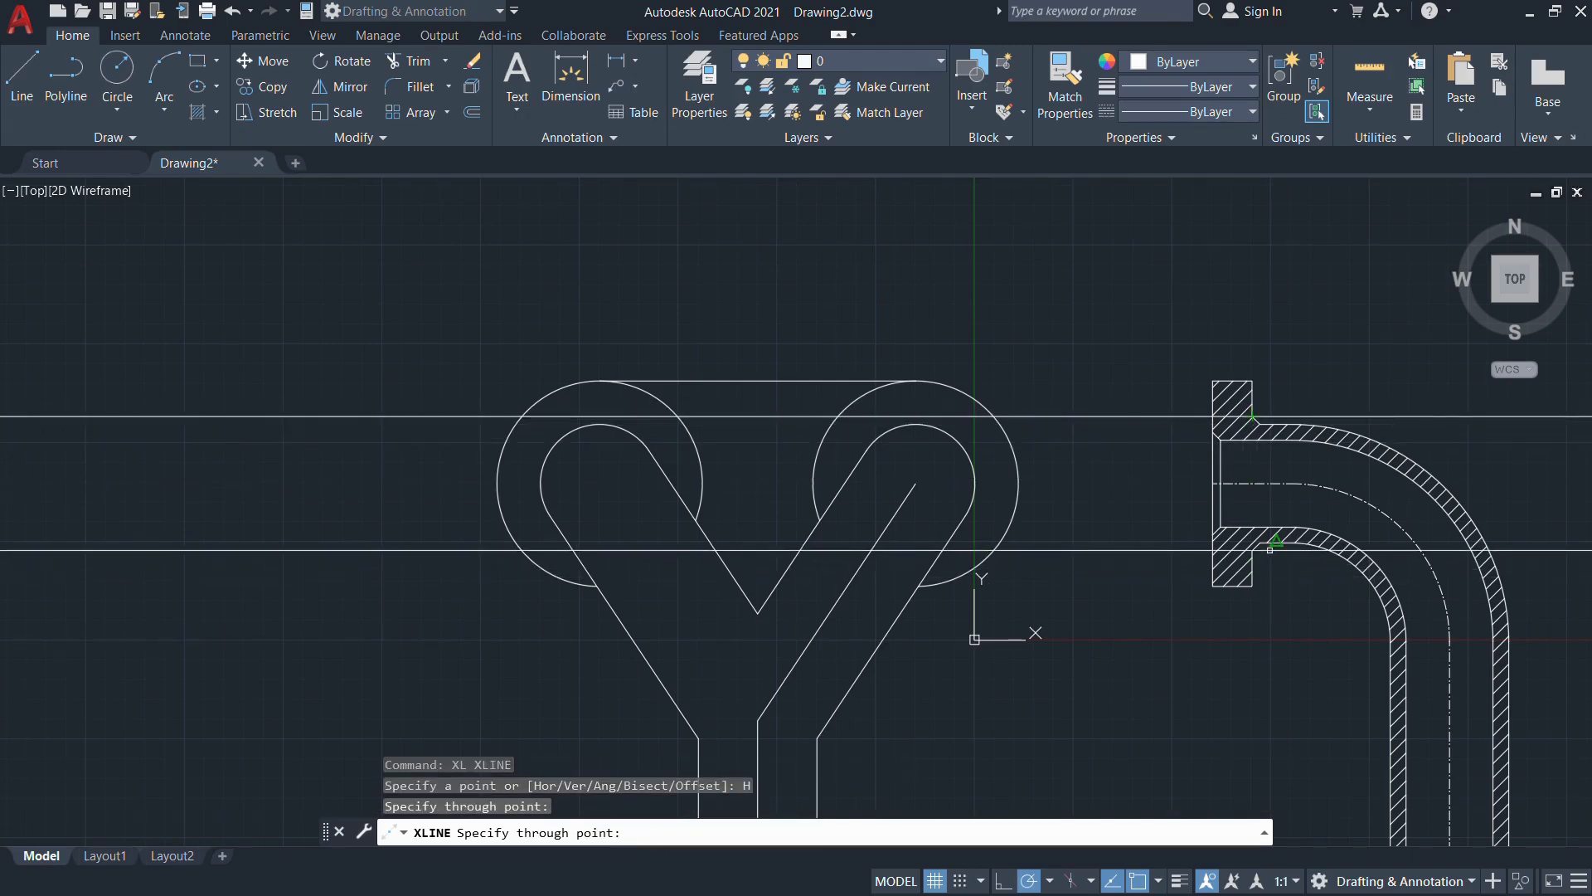
pyautogui.click(1252, 550)
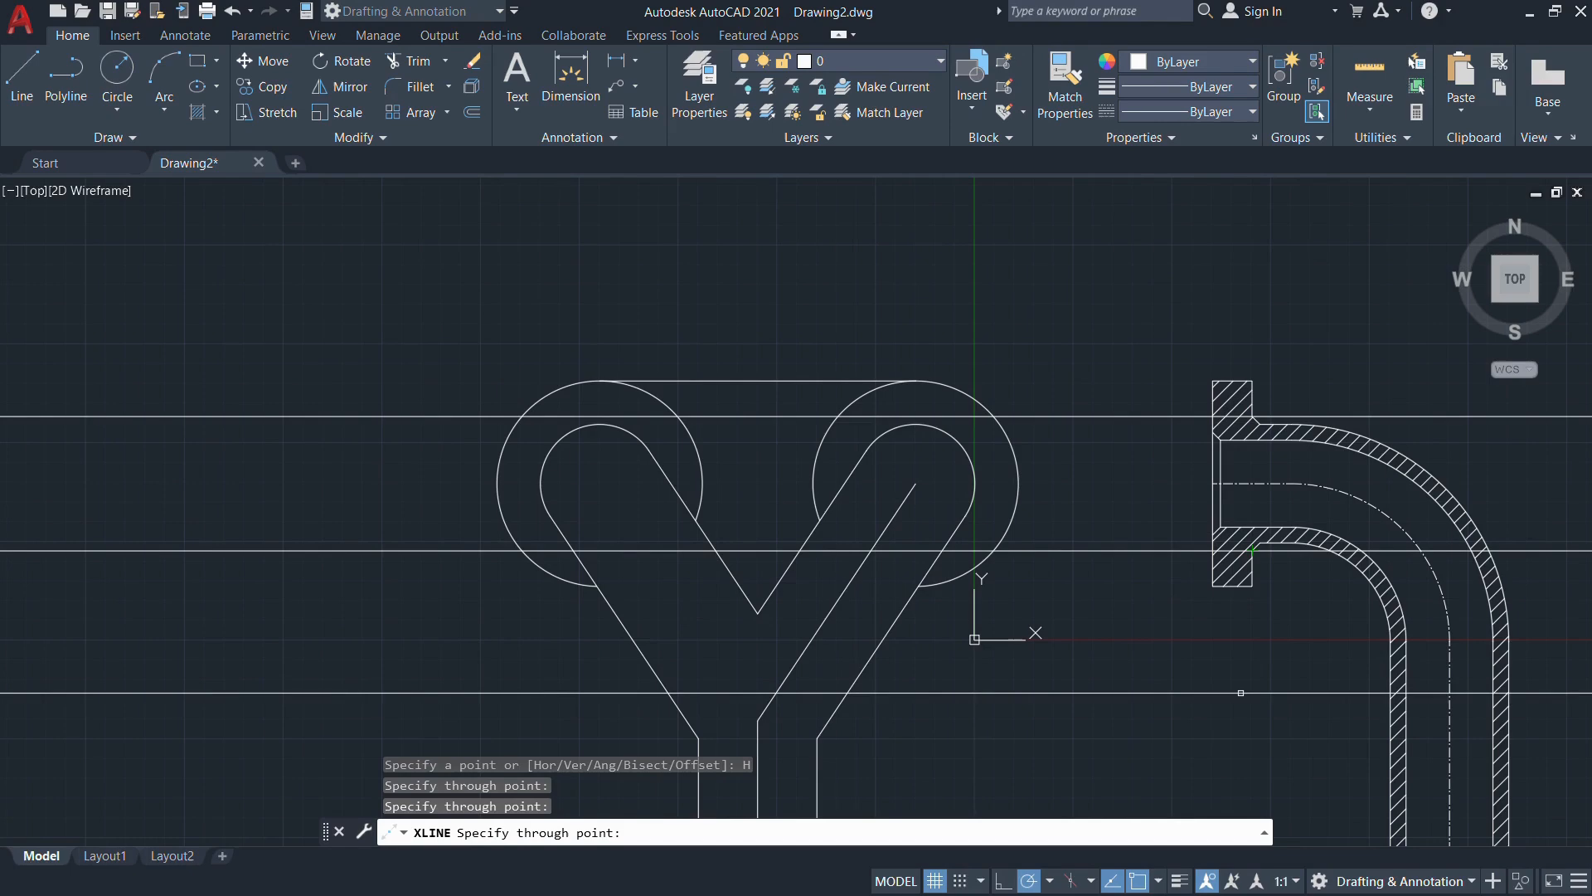
pyautogui.hotkey('alt', 'Tab')
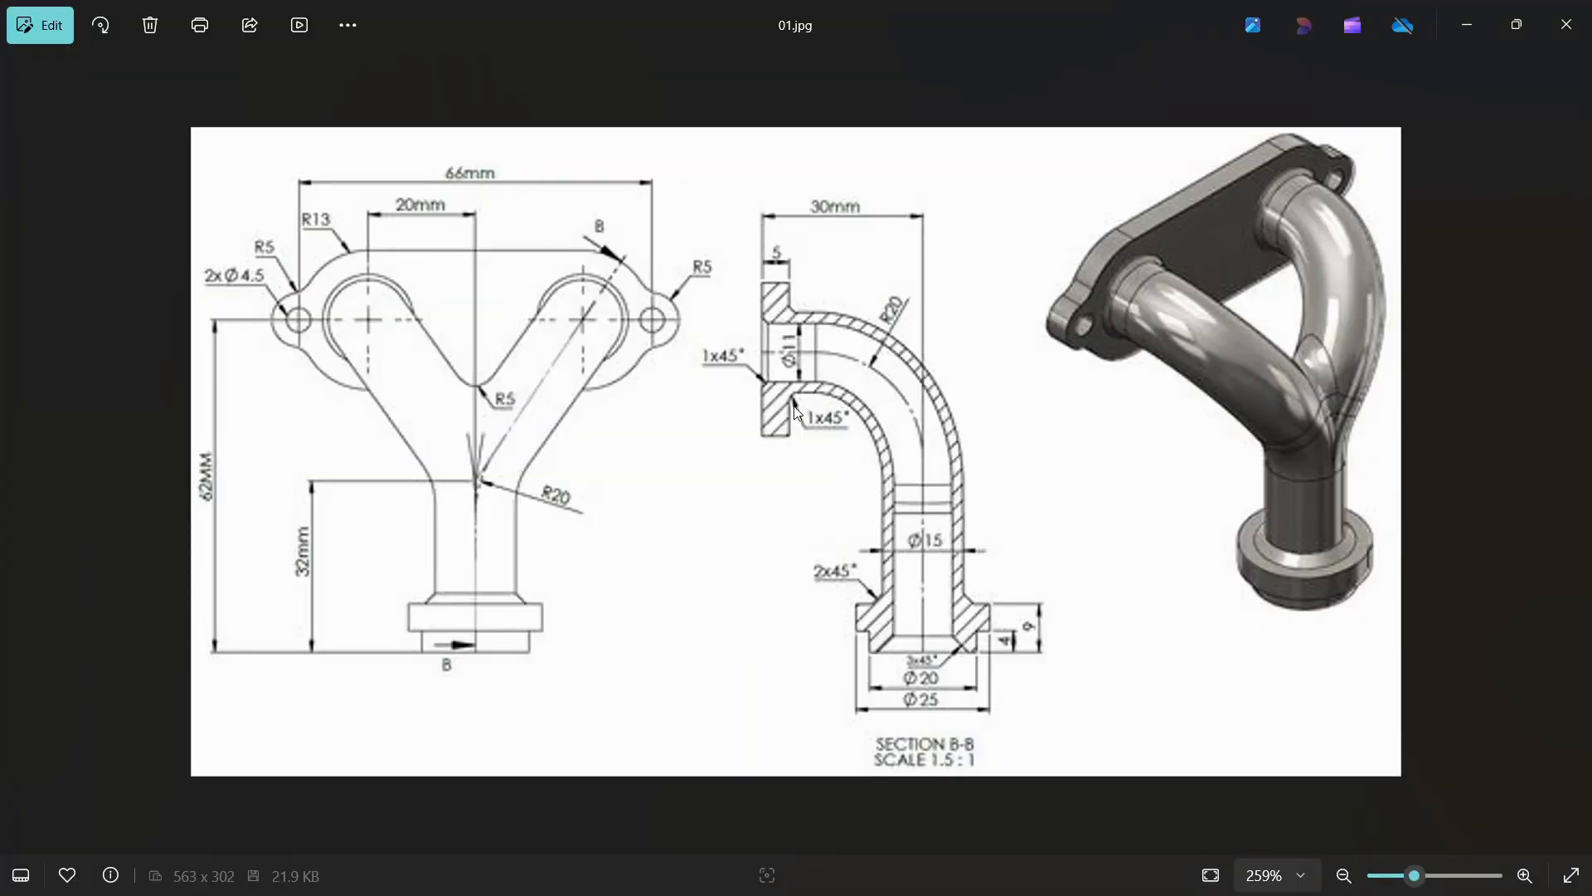
pyautogui.hotkey('alt', 'Tab')
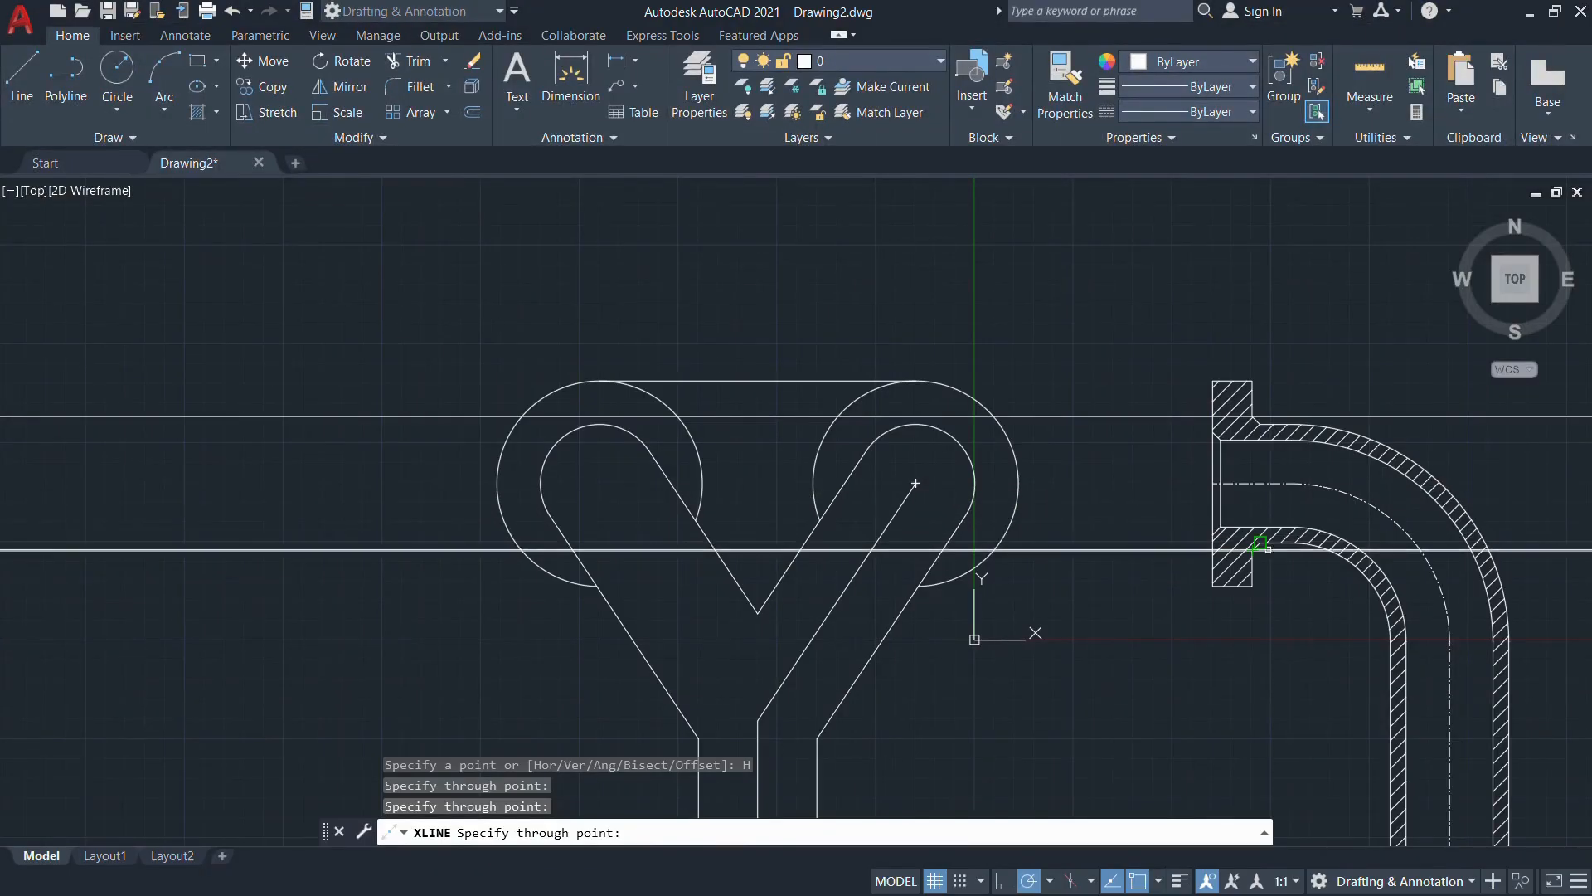
pyautogui.hotkey('alt', 'Tab')
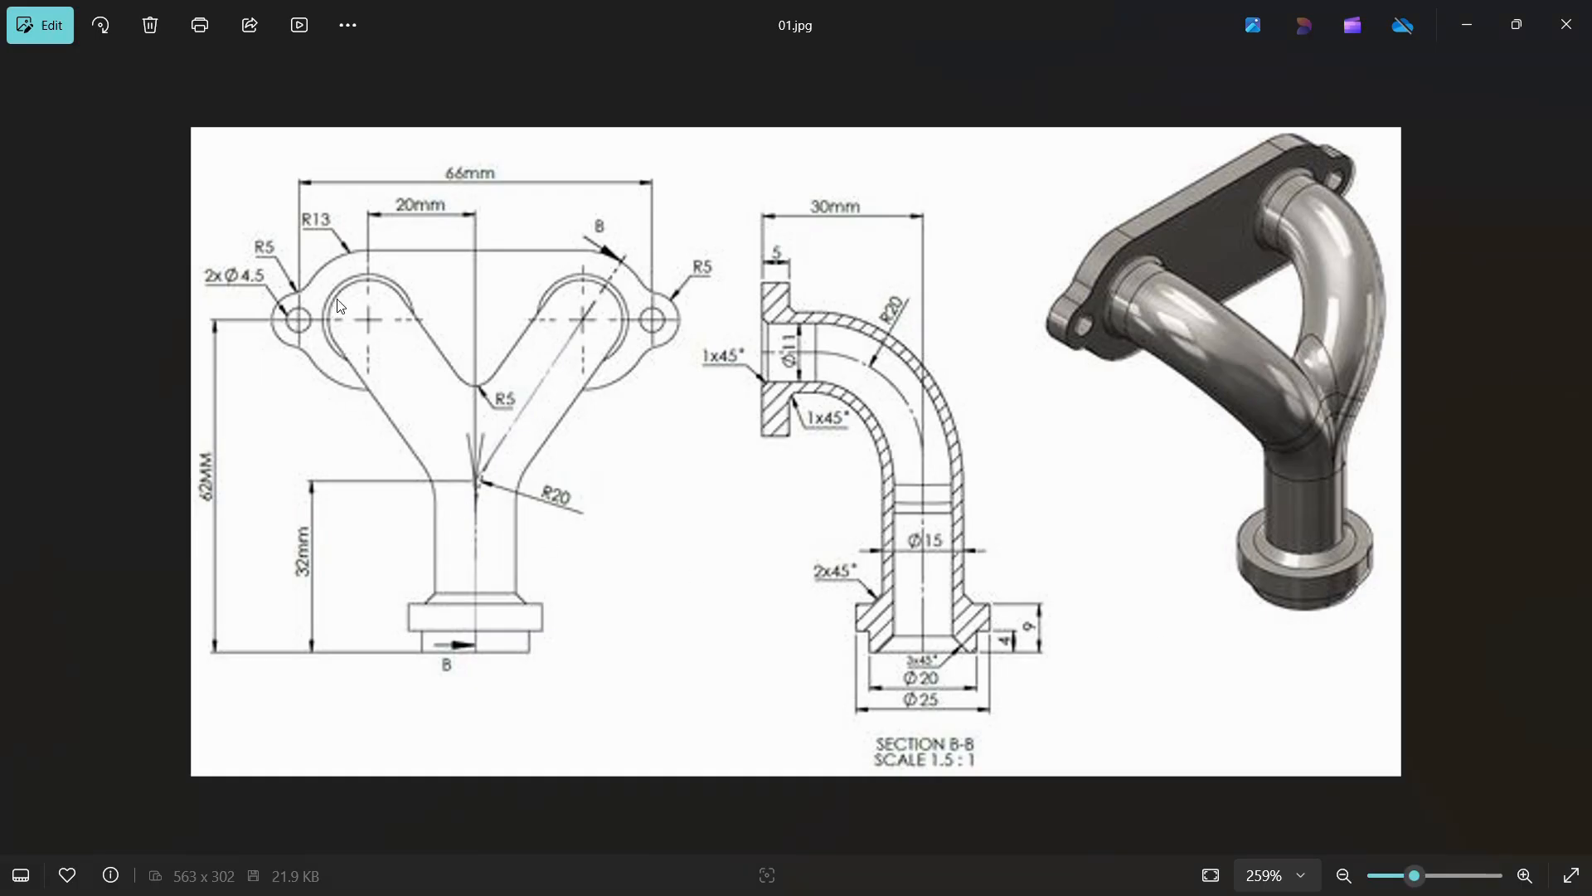
pyautogui.hotkey('alt', 'Tab')
pyautogui.press('Escape')
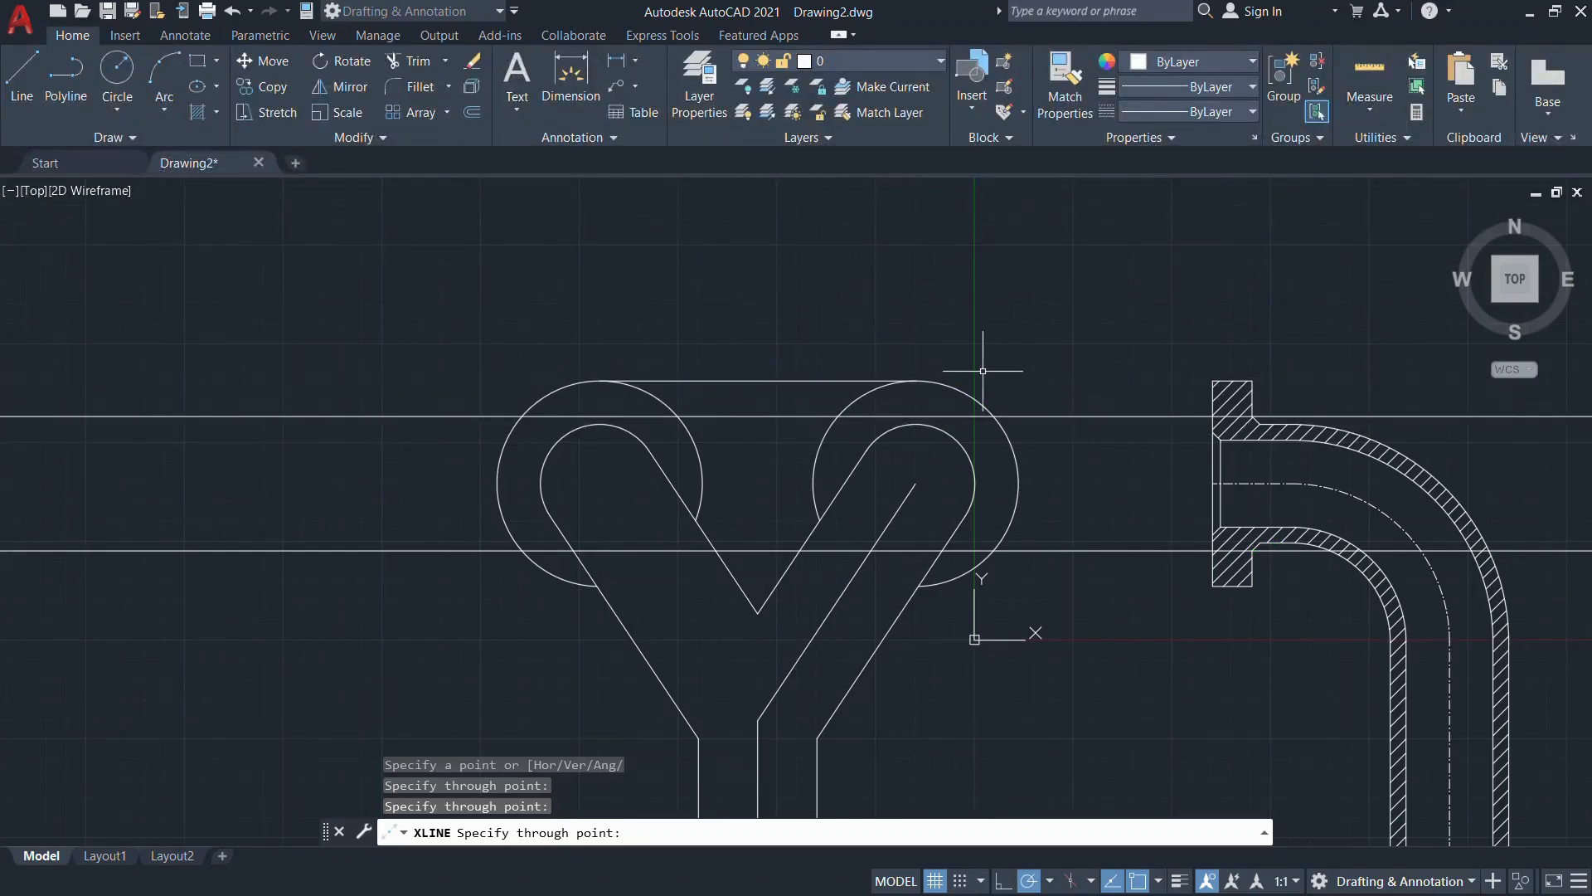
# Draw a circle of radius 8.5 centred on the left branch end, reaching the upper construction line
pyautogui.write('c')
pyautogui.press('Return')
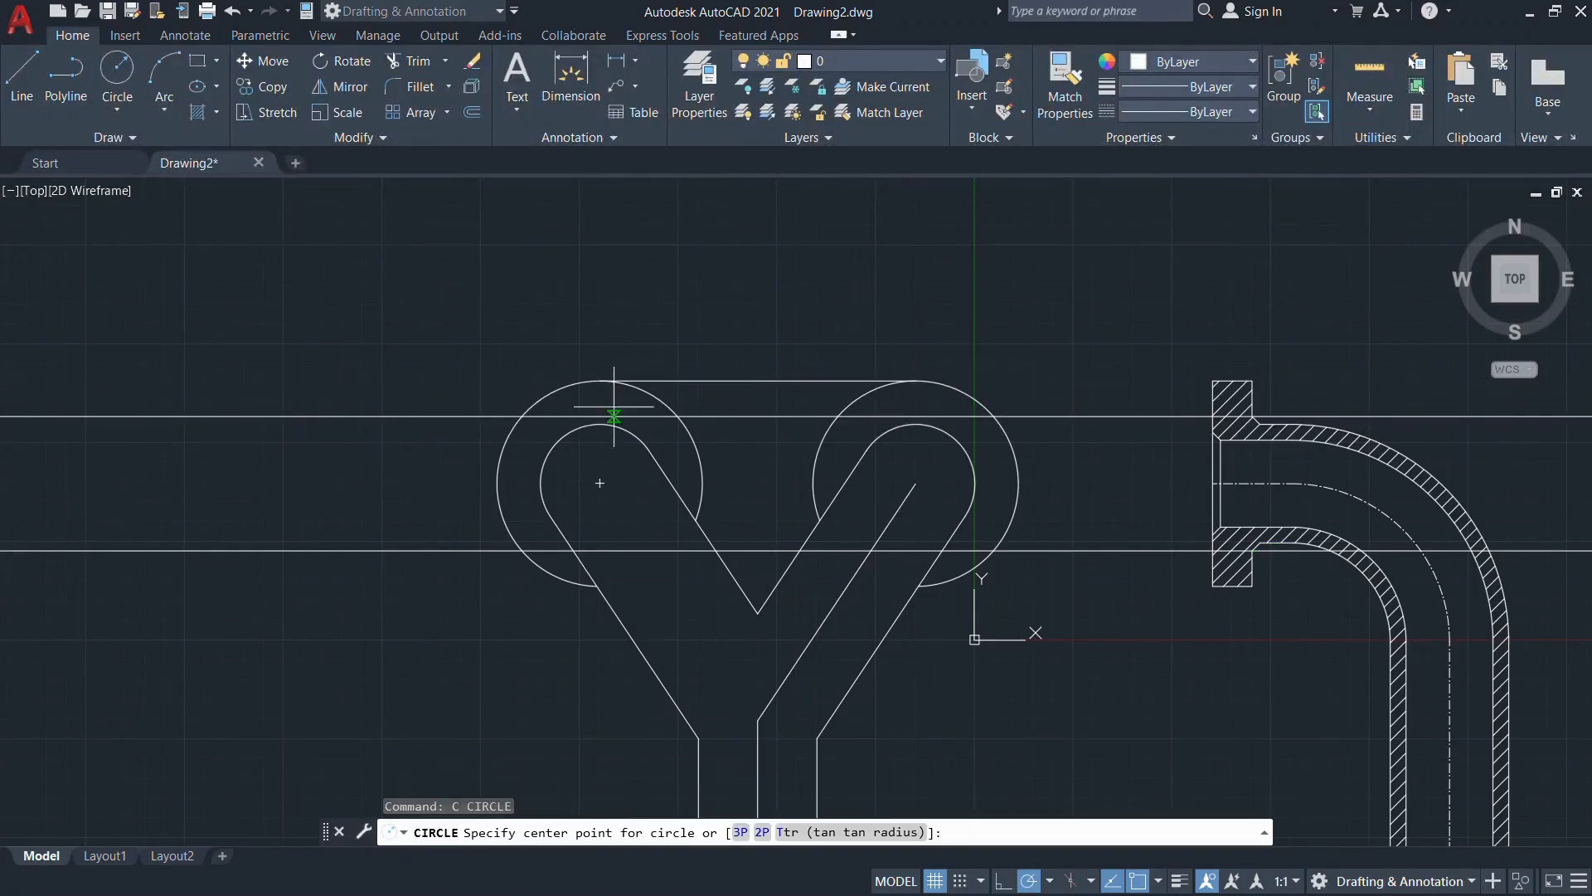
pyautogui.click(606, 468)
pyautogui.click(602, 413)
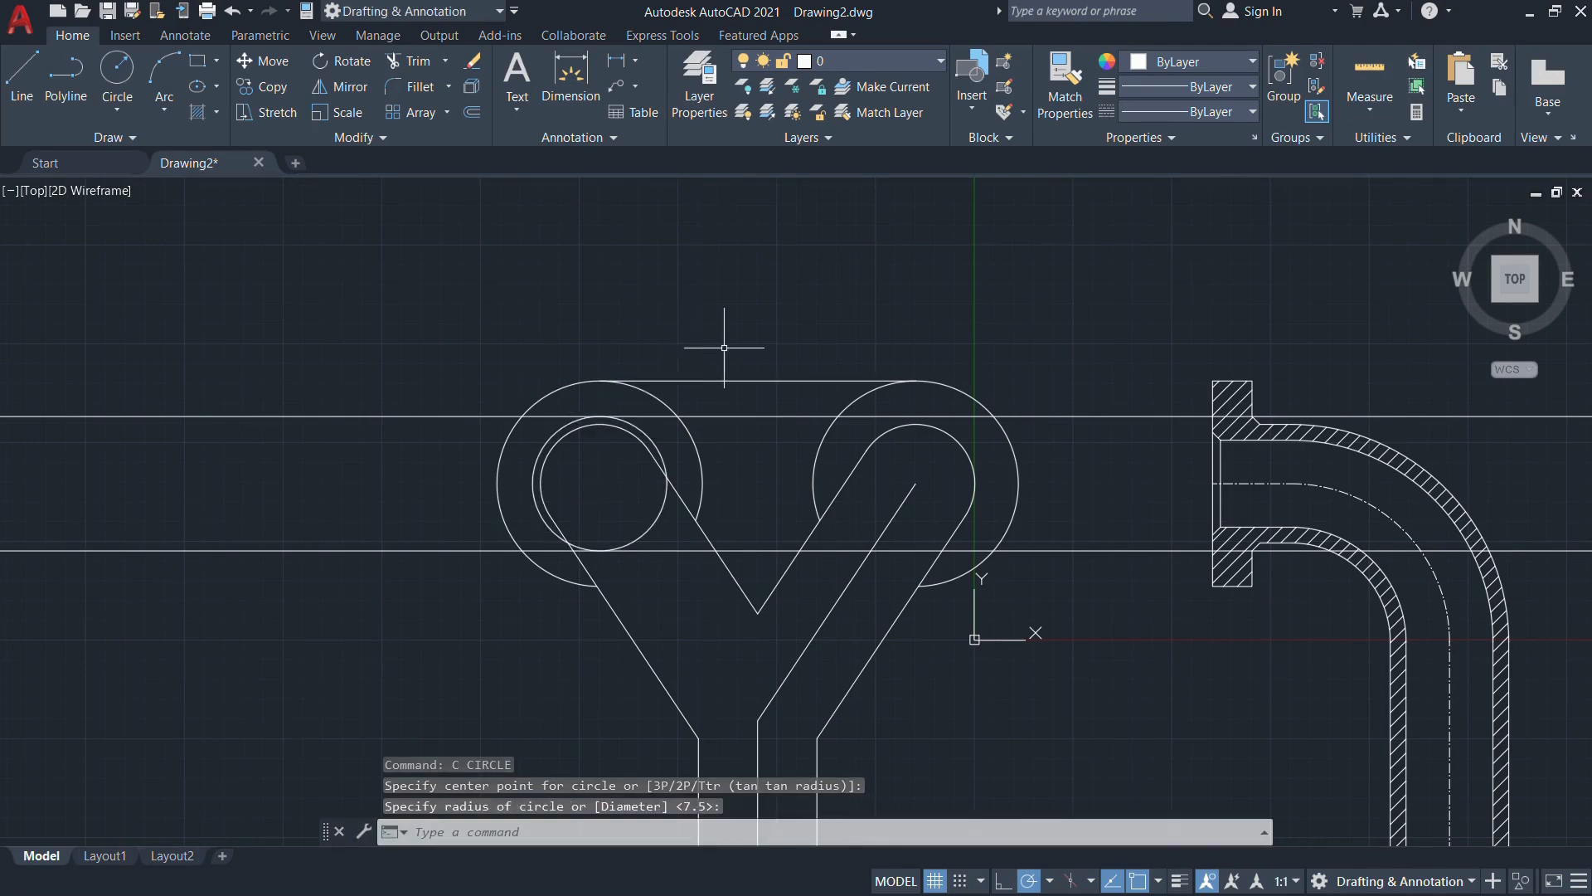
# Draw a matching circle of radius 8.5 centred on the right branch end, reaching the upper construction line
pyautogui.press('Return')
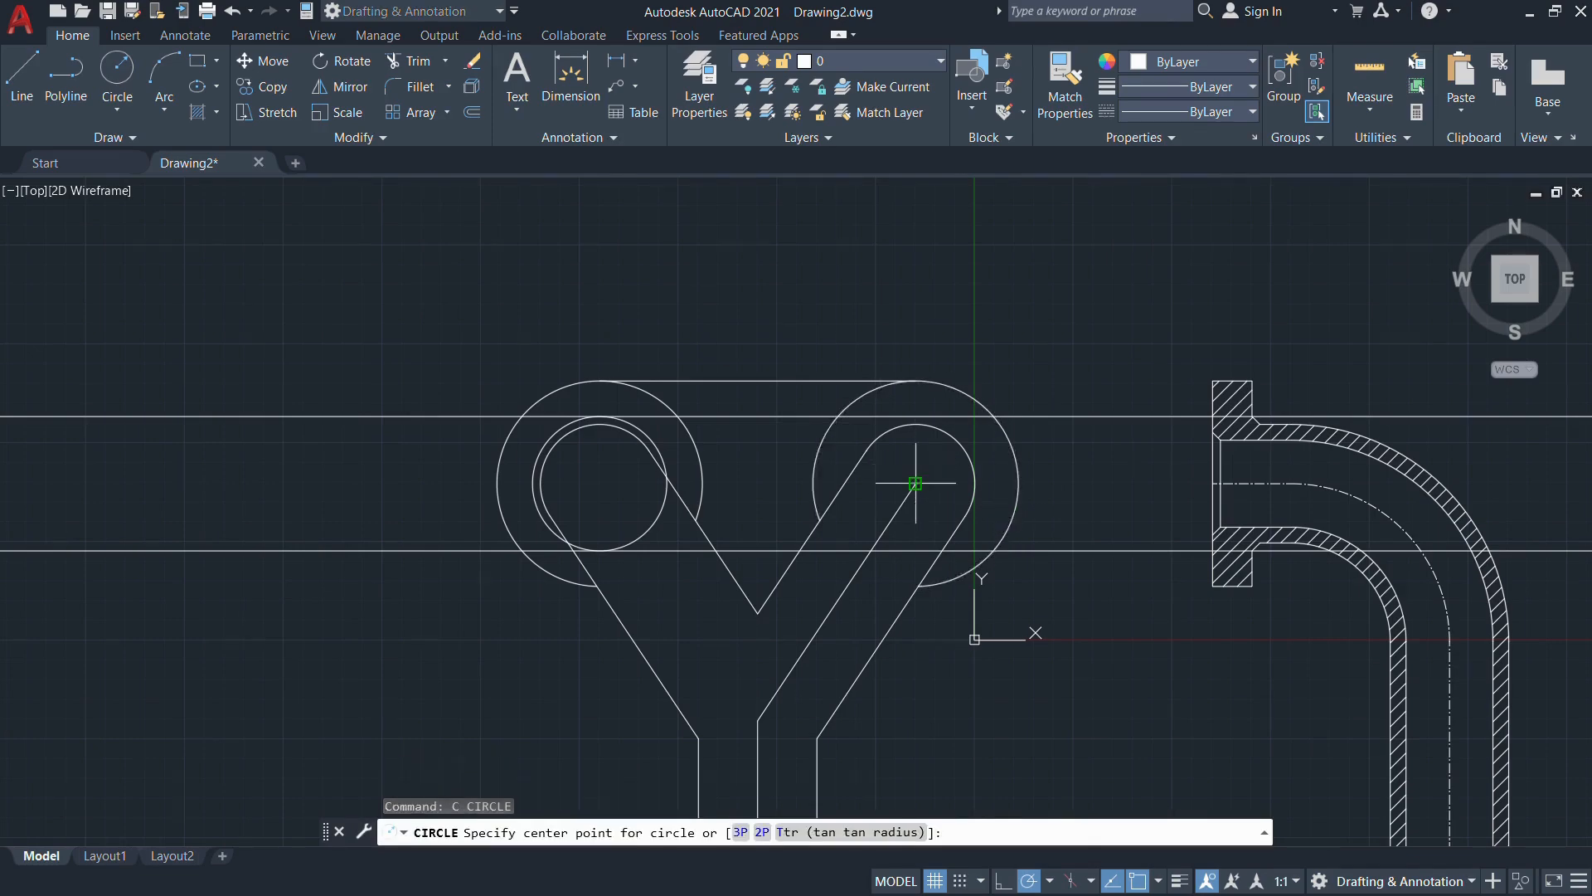
pyautogui.click(915, 483)
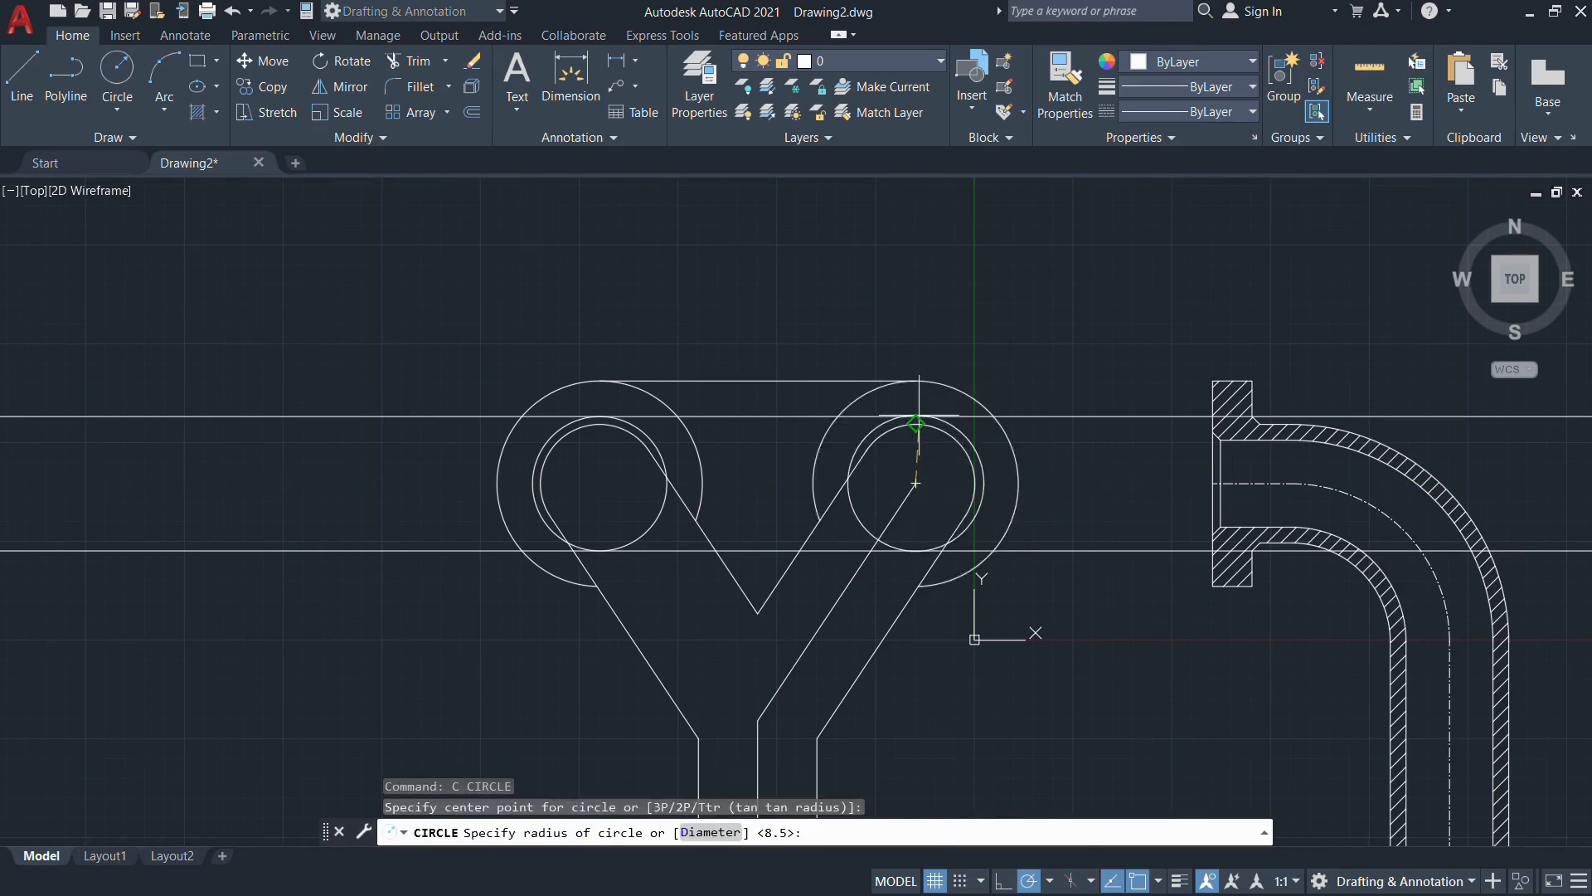
pyautogui.scroll(4, 918, 414)
pyautogui.press('Escape')
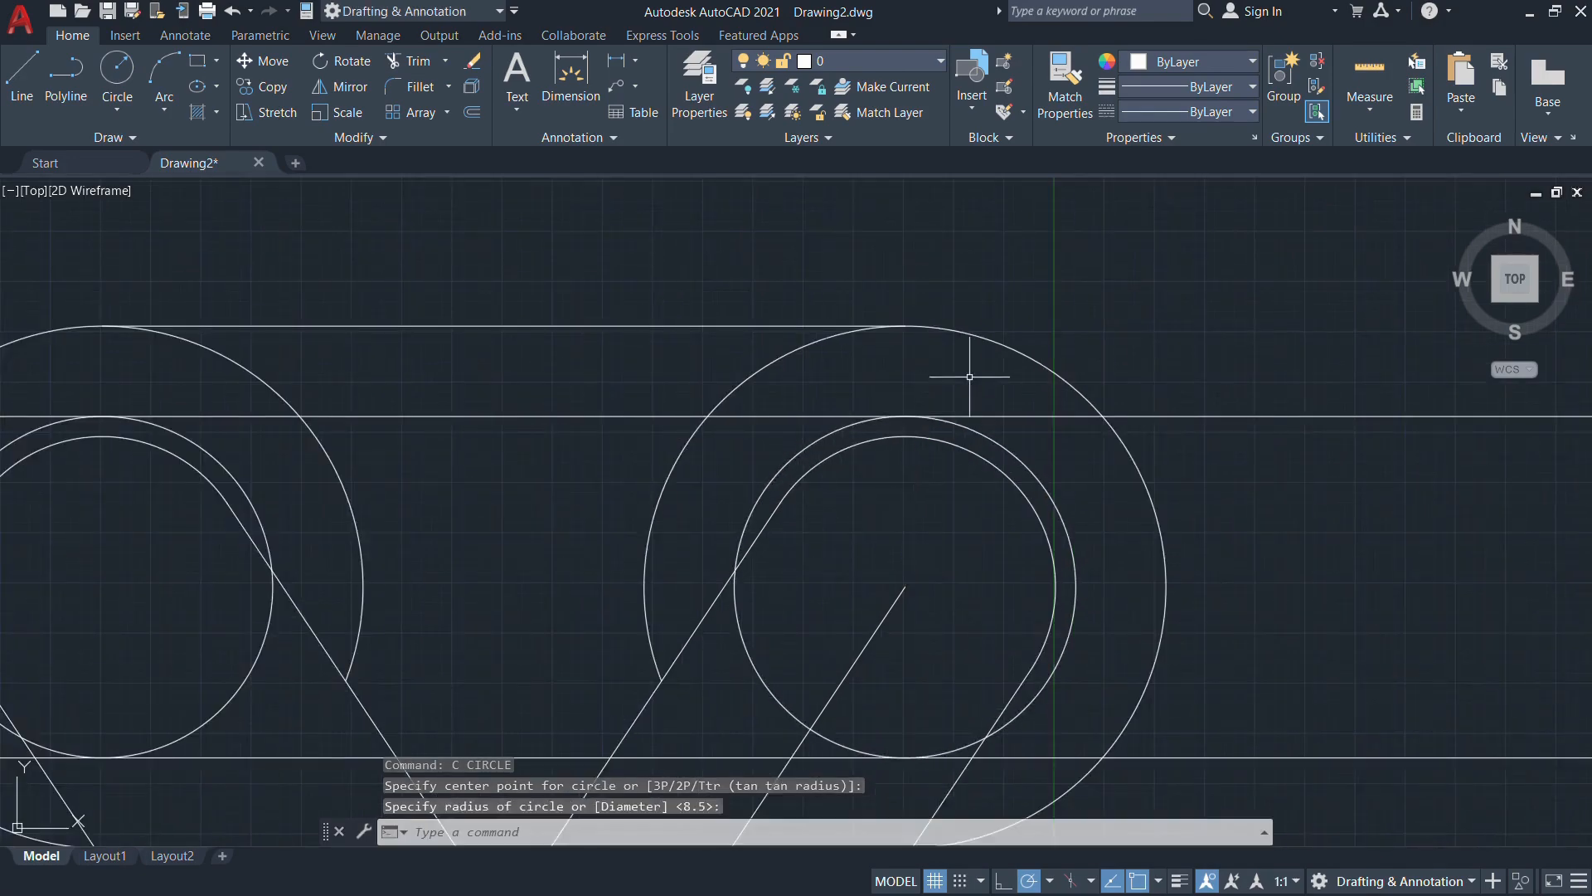
pyautogui.scroll(-2, 962, 390)
pyautogui.scroll(-2, 467, 611)
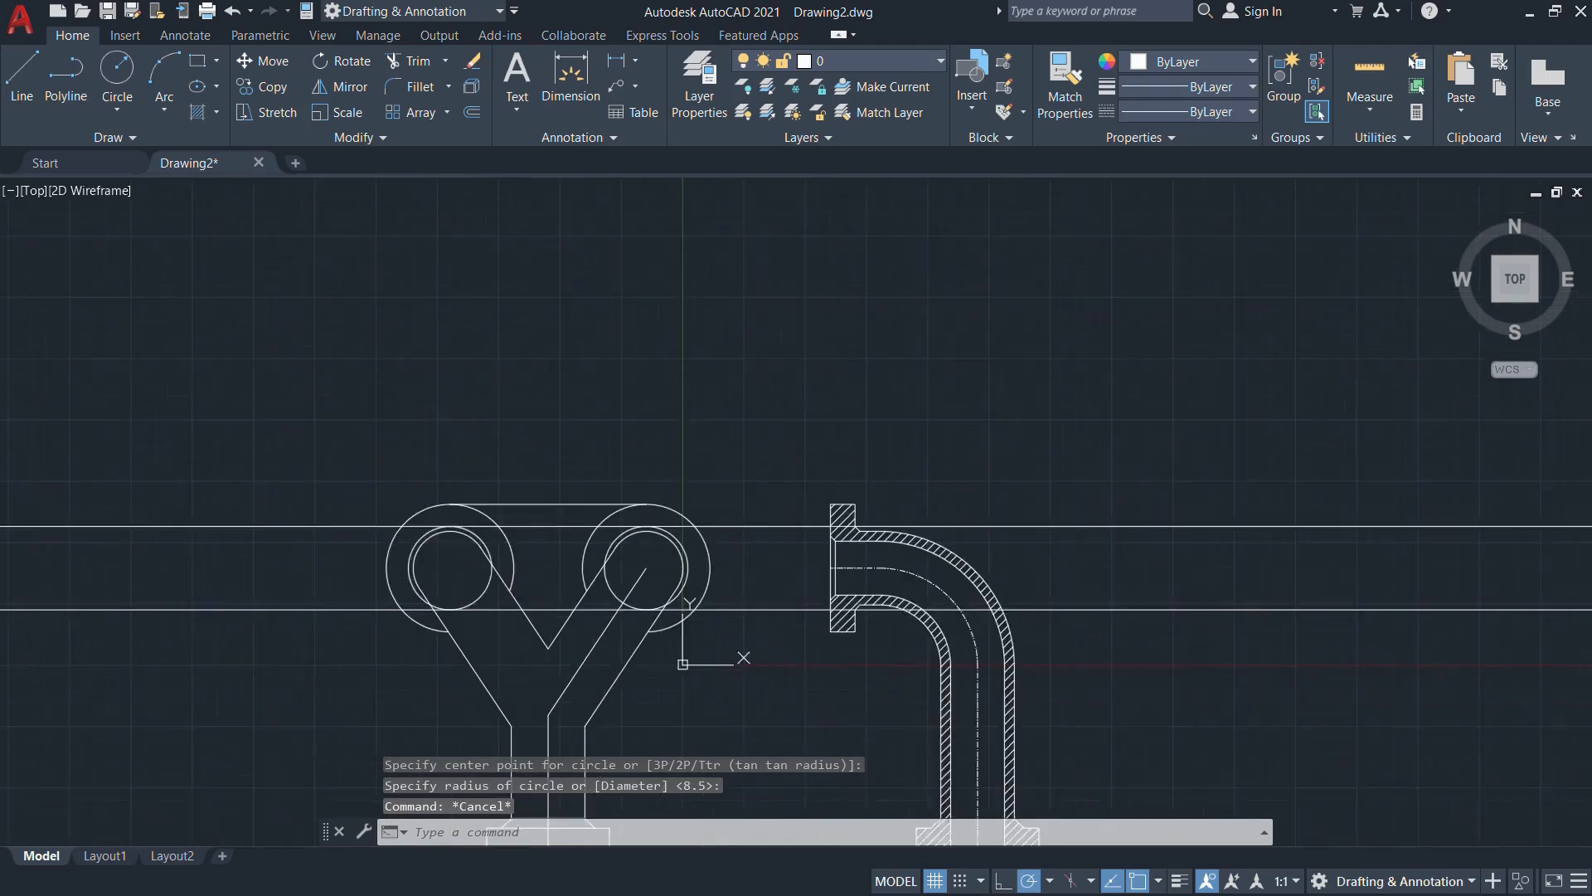
# Delete the two horizontal construction lines running through the flange chamfer corners across both views
pyautogui.moveTo(468, 611); pyautogui.dragTo(523, 507, button='middle')
pyautogui.click(604, 426)
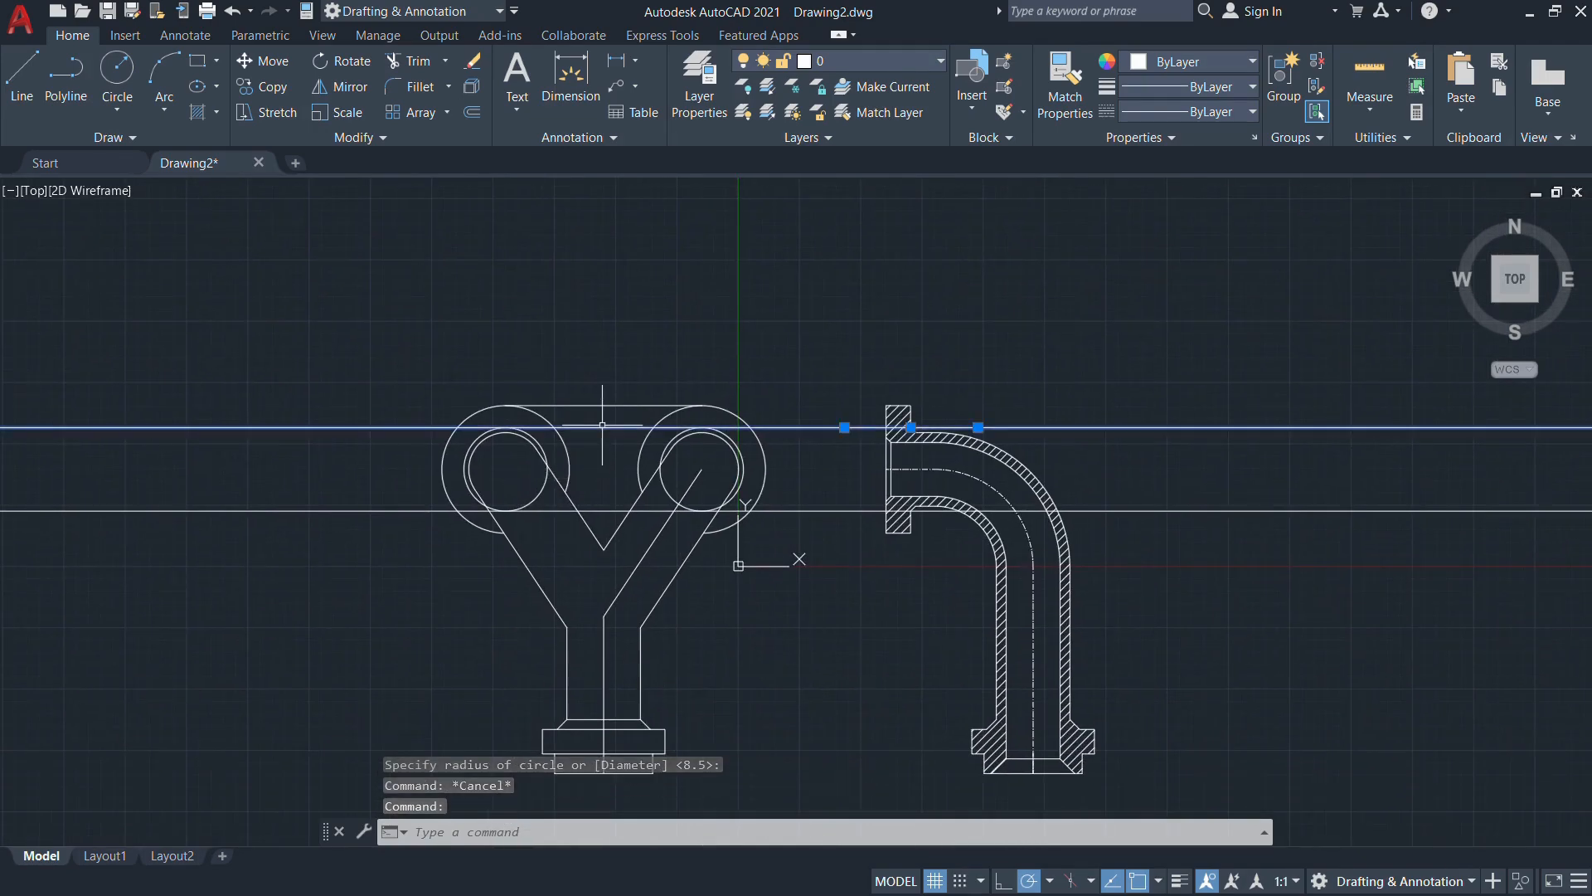
pyautogui.press('Delete')
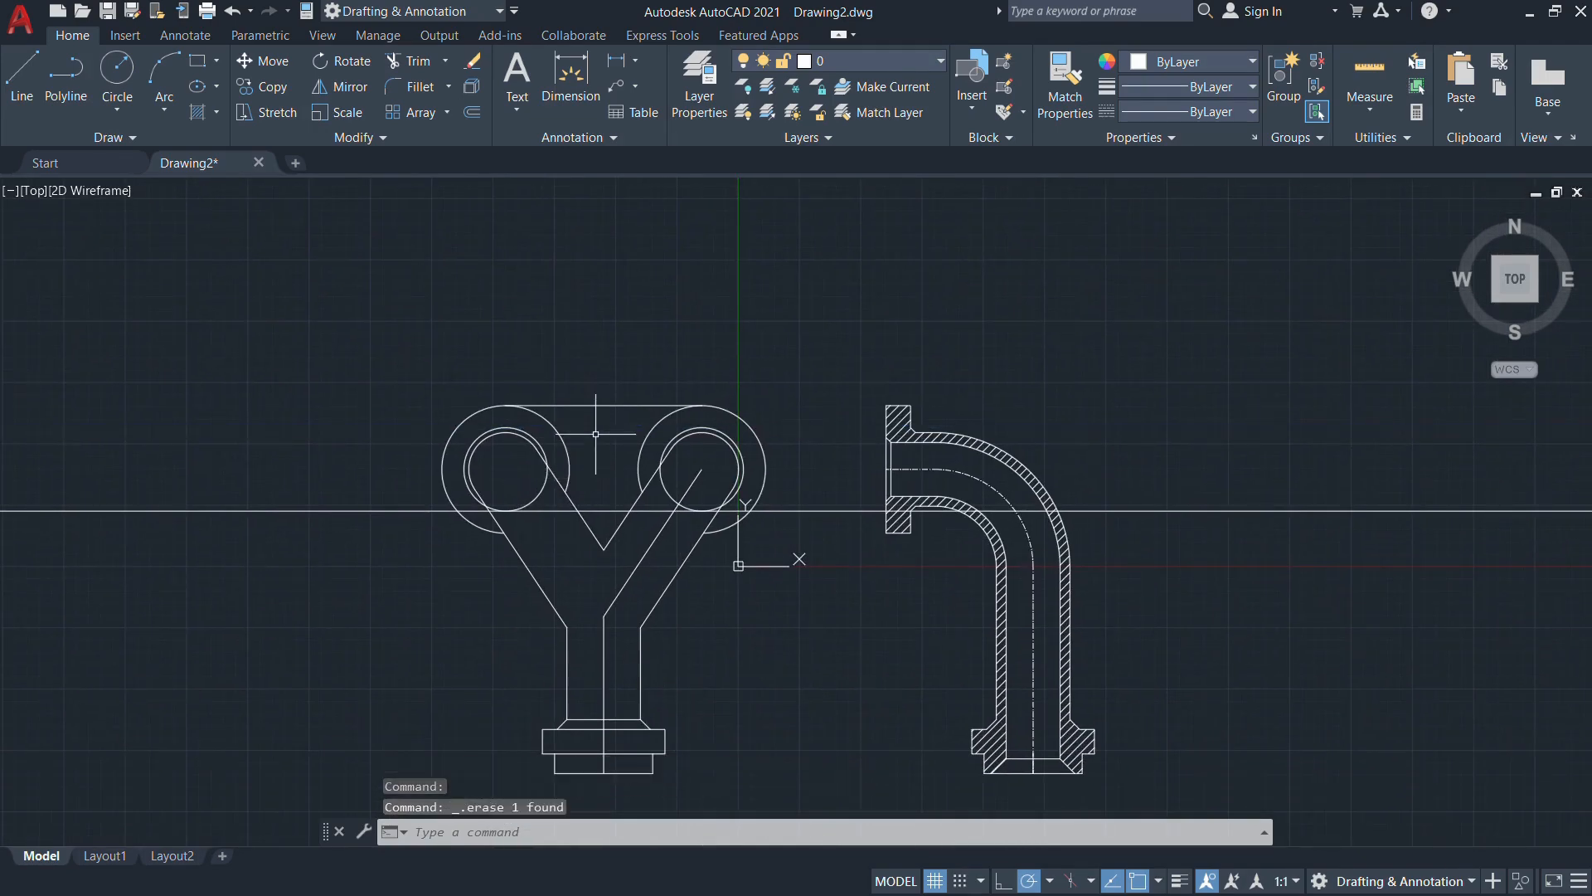
pyautogui.click(592, 510)
pyautogui.press('Delete')
# Trim the parts of both radius 8.5 circles lying inside the pipe branches, checking against 01.jpg
pyautogui.scroll(2, 536, 521)
pyautogui.write('tr')
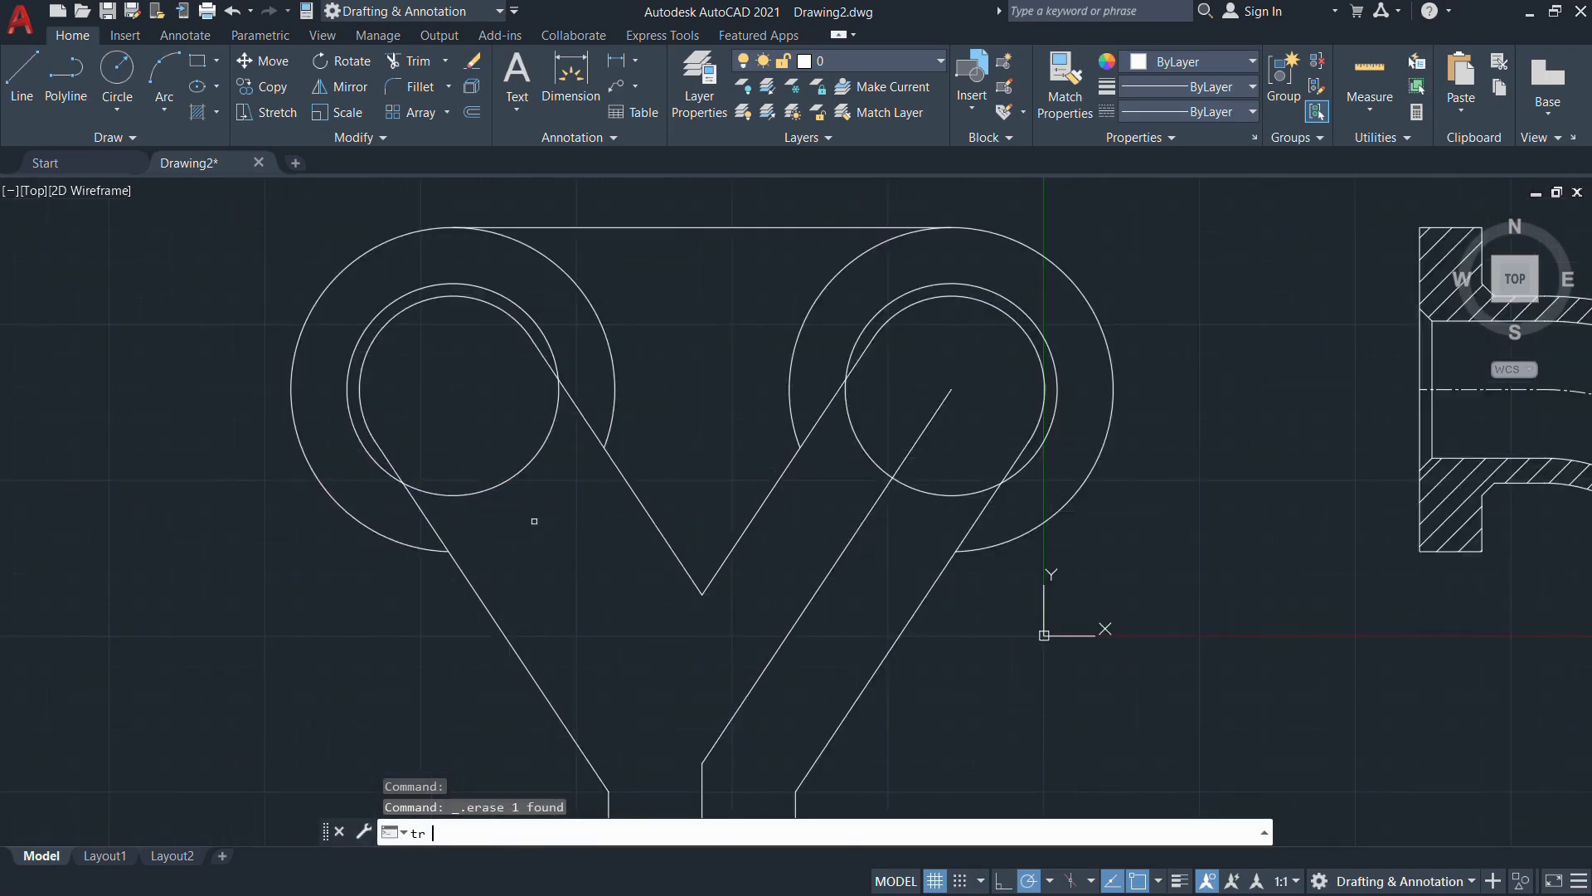
pyautogui.press('Return')
pyautogui.click(488, 487)
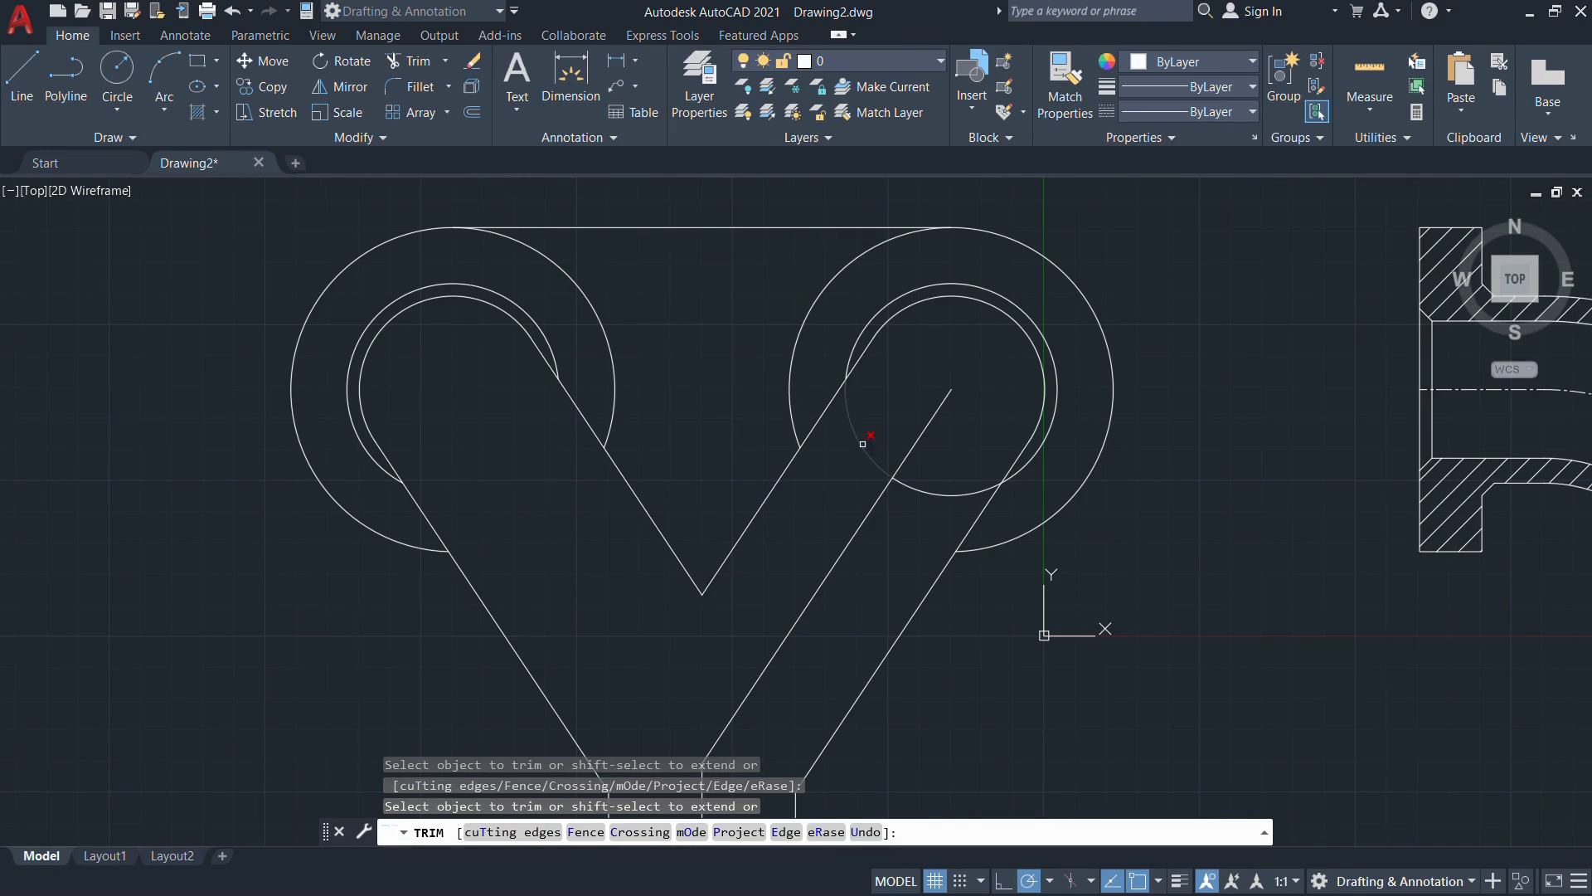
pyautogui.click(862, 443)
pyautogui.scroll(-4, 926, 490)
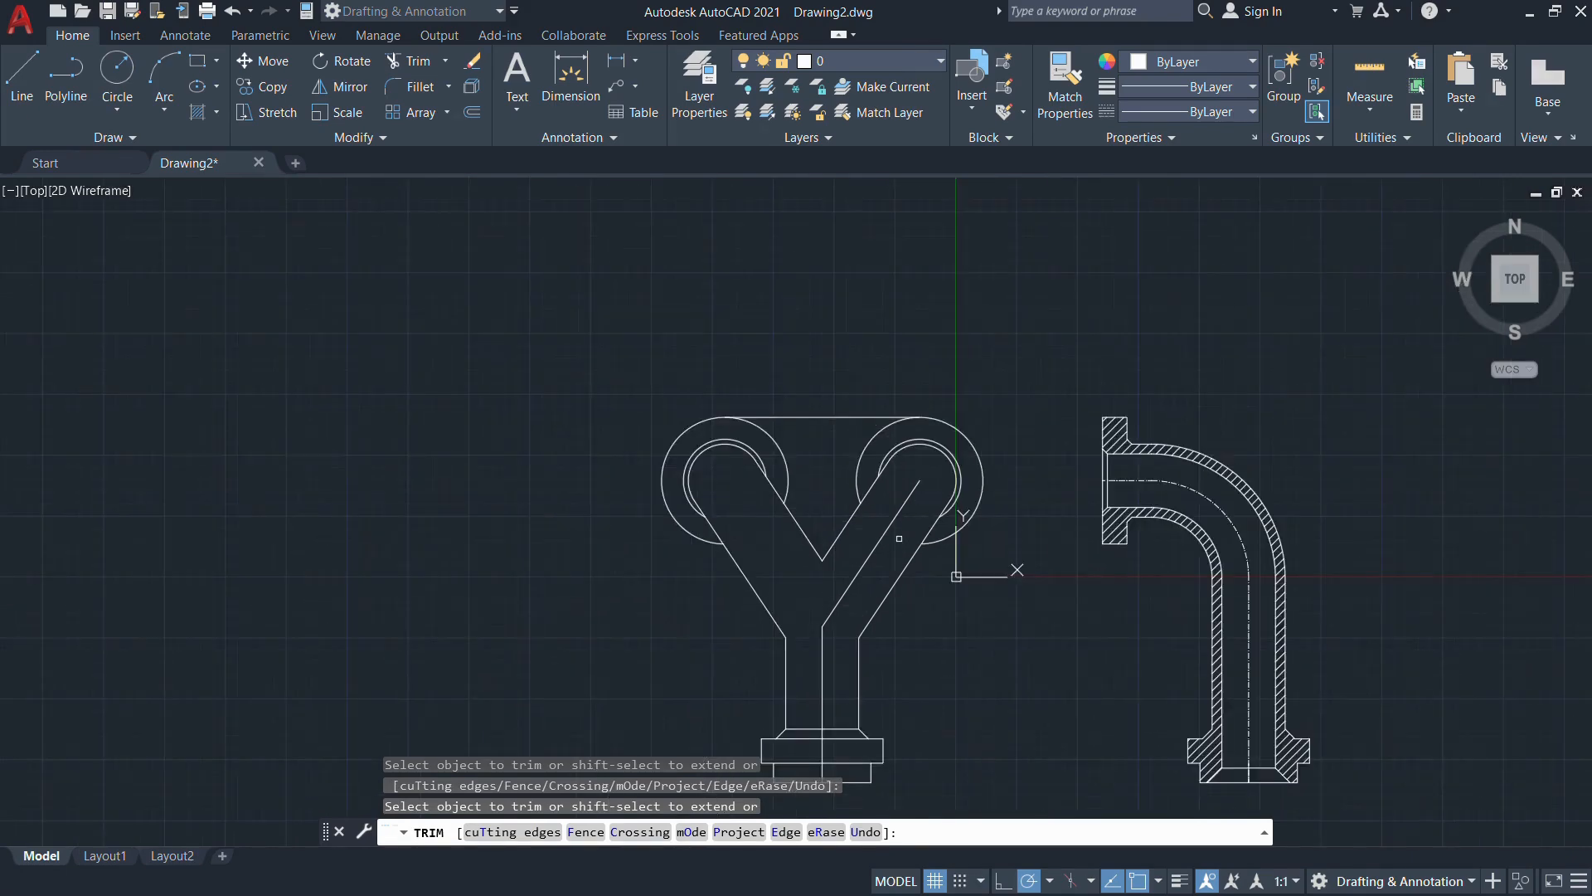
pyautogui.hotkey('alt', 'Tab')
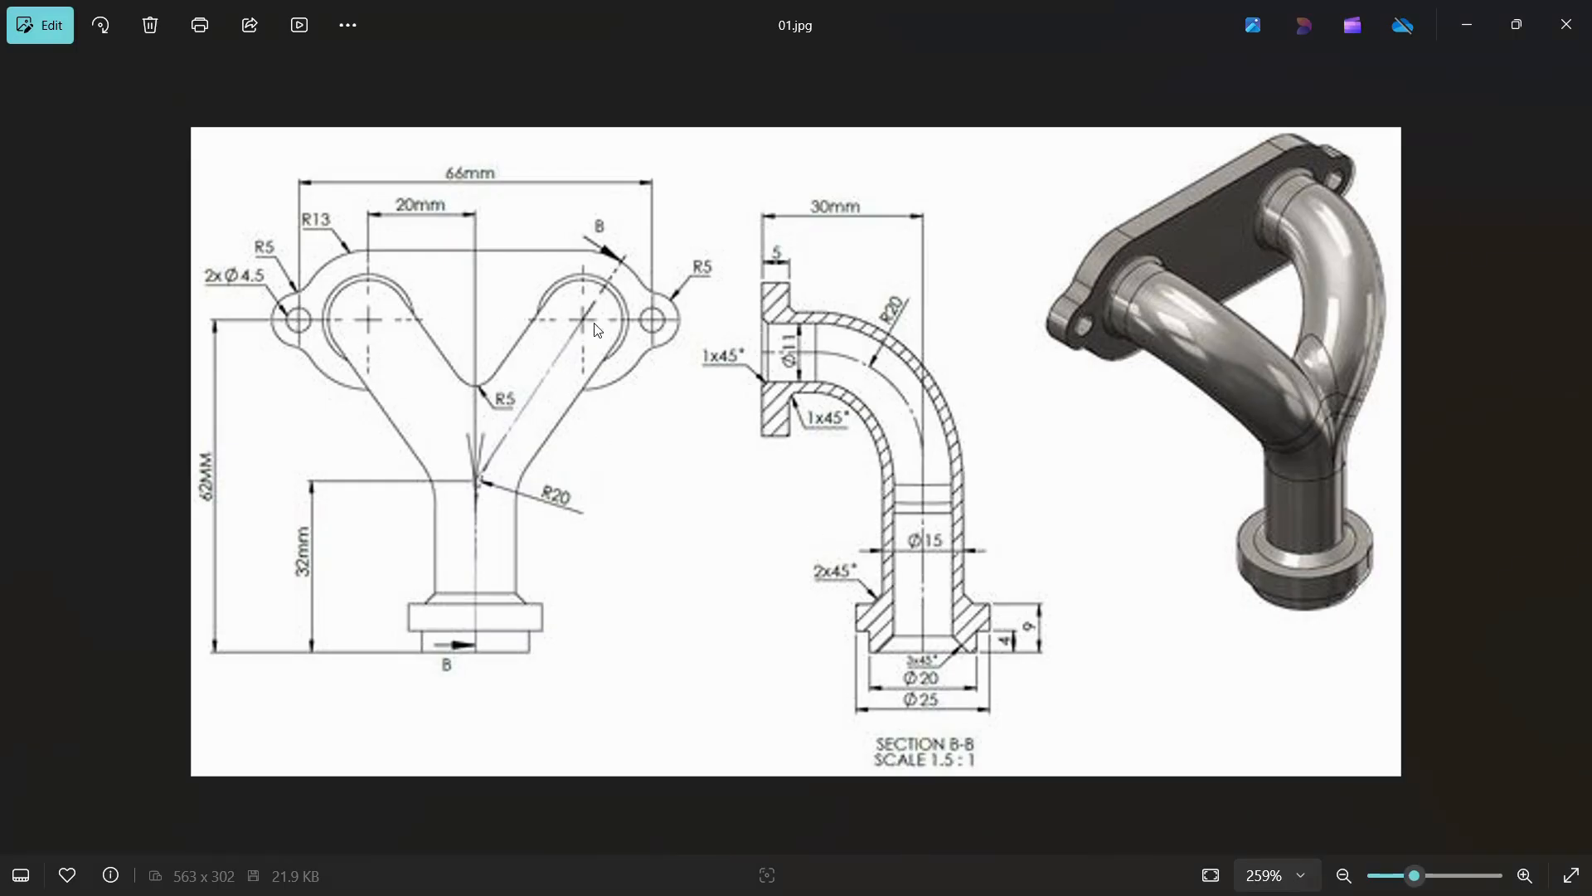
pyautogui.hotkey('alt', 'Tab')
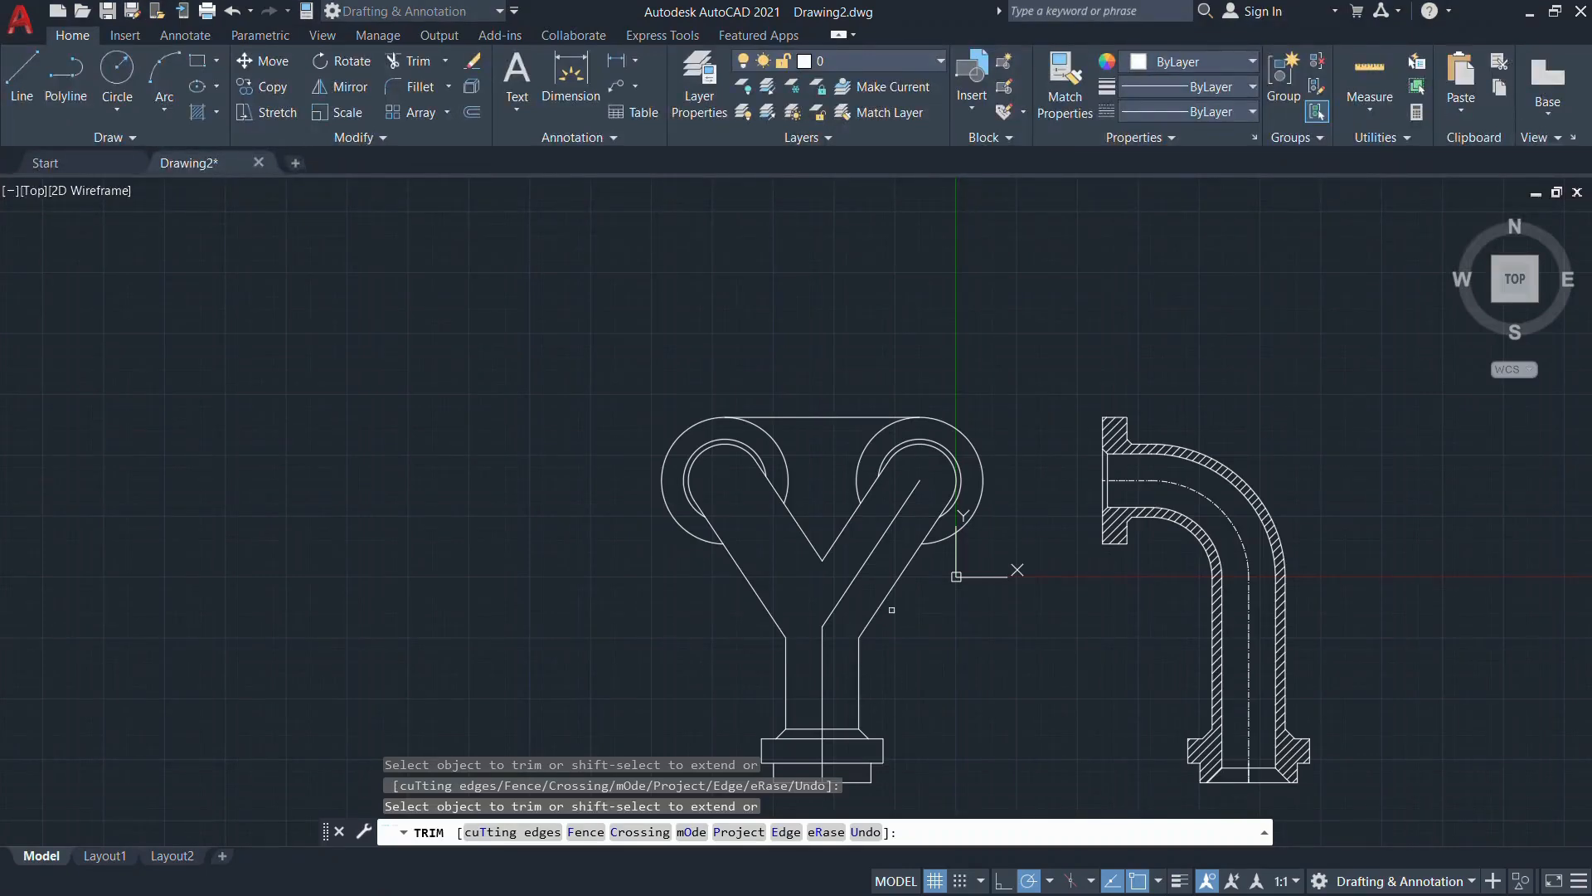
# Draw a circle of radius 5 centred on the left quadrant of the left outer flange circle, checking against 01.jpg
pyautogui.hotkey('alt', 'Tab')
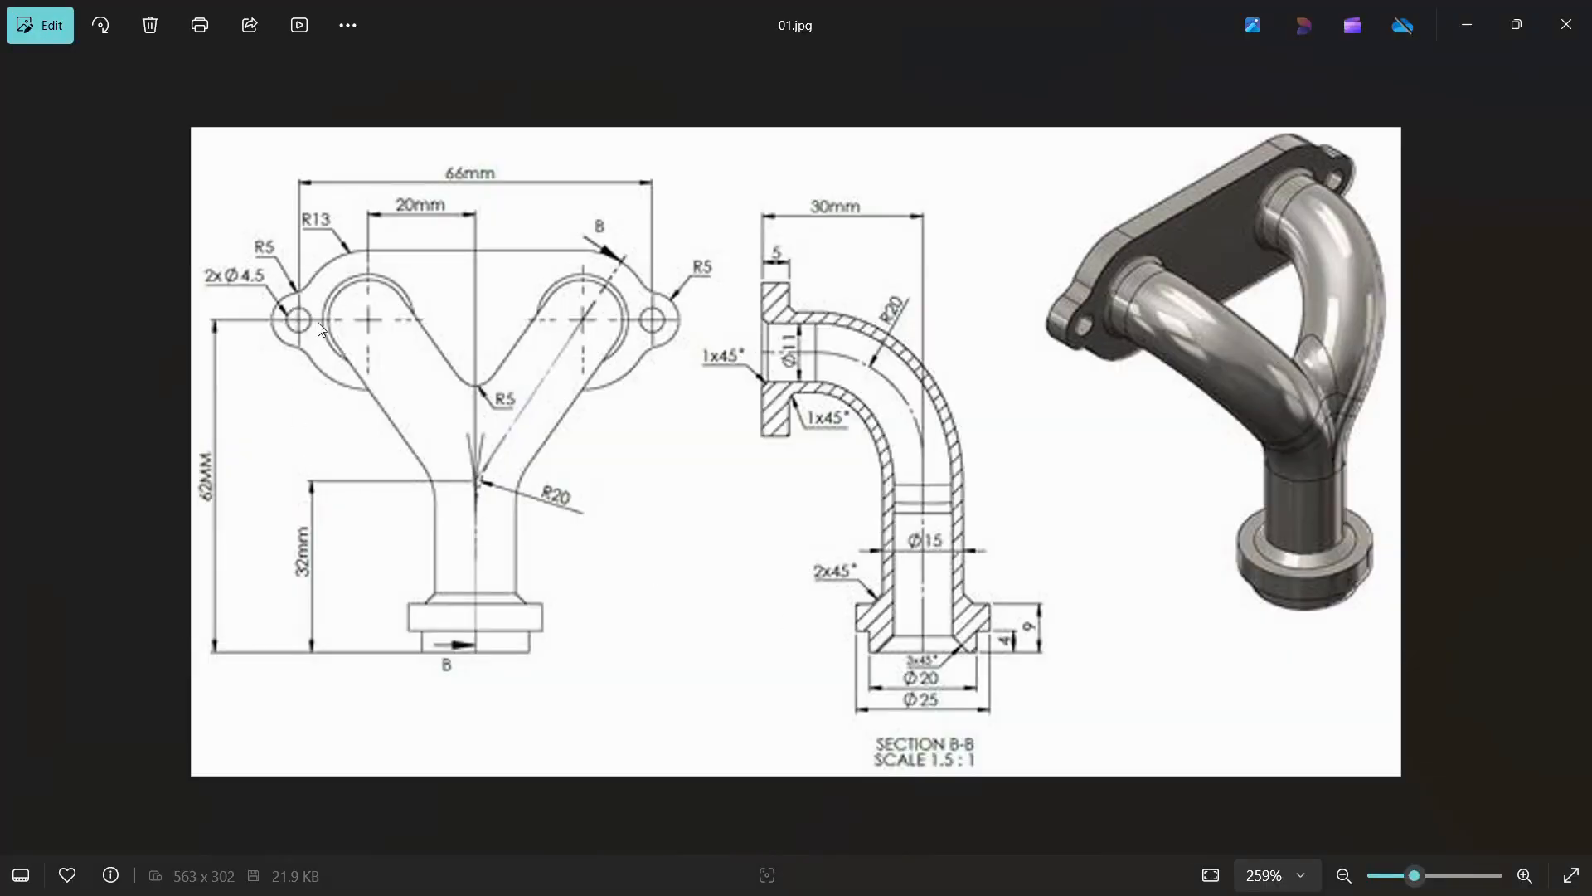
pyautogui.hotkey('alt', 'Tab')
pyautogui.scroll(2, 684, 439)
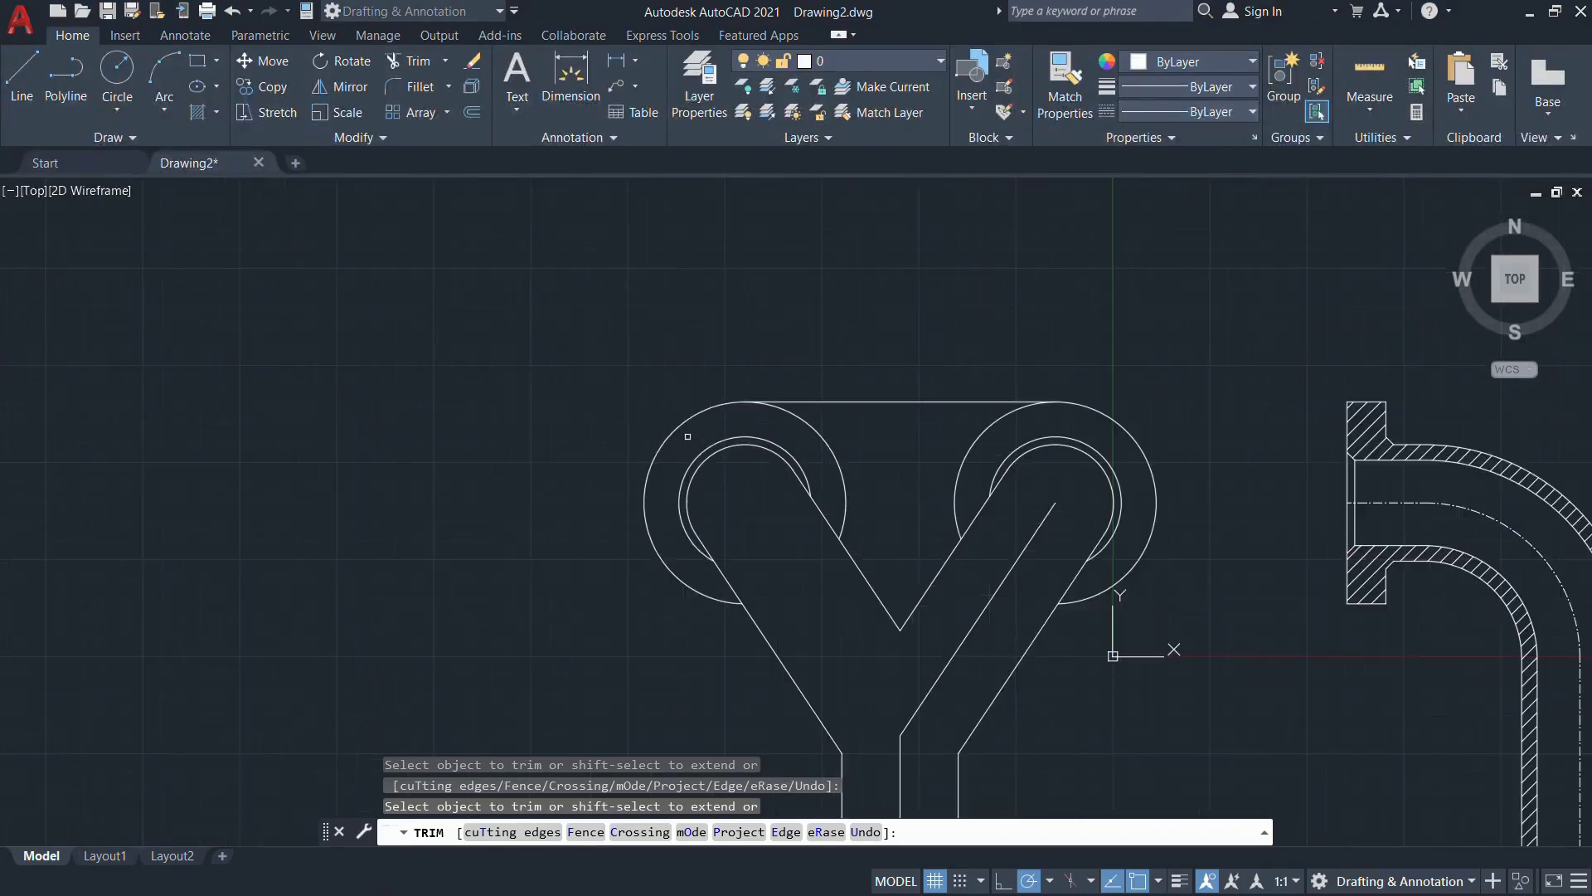
pyautogui.press('Escape')
pyautogui.write('c')
pyautogui.press('Return')
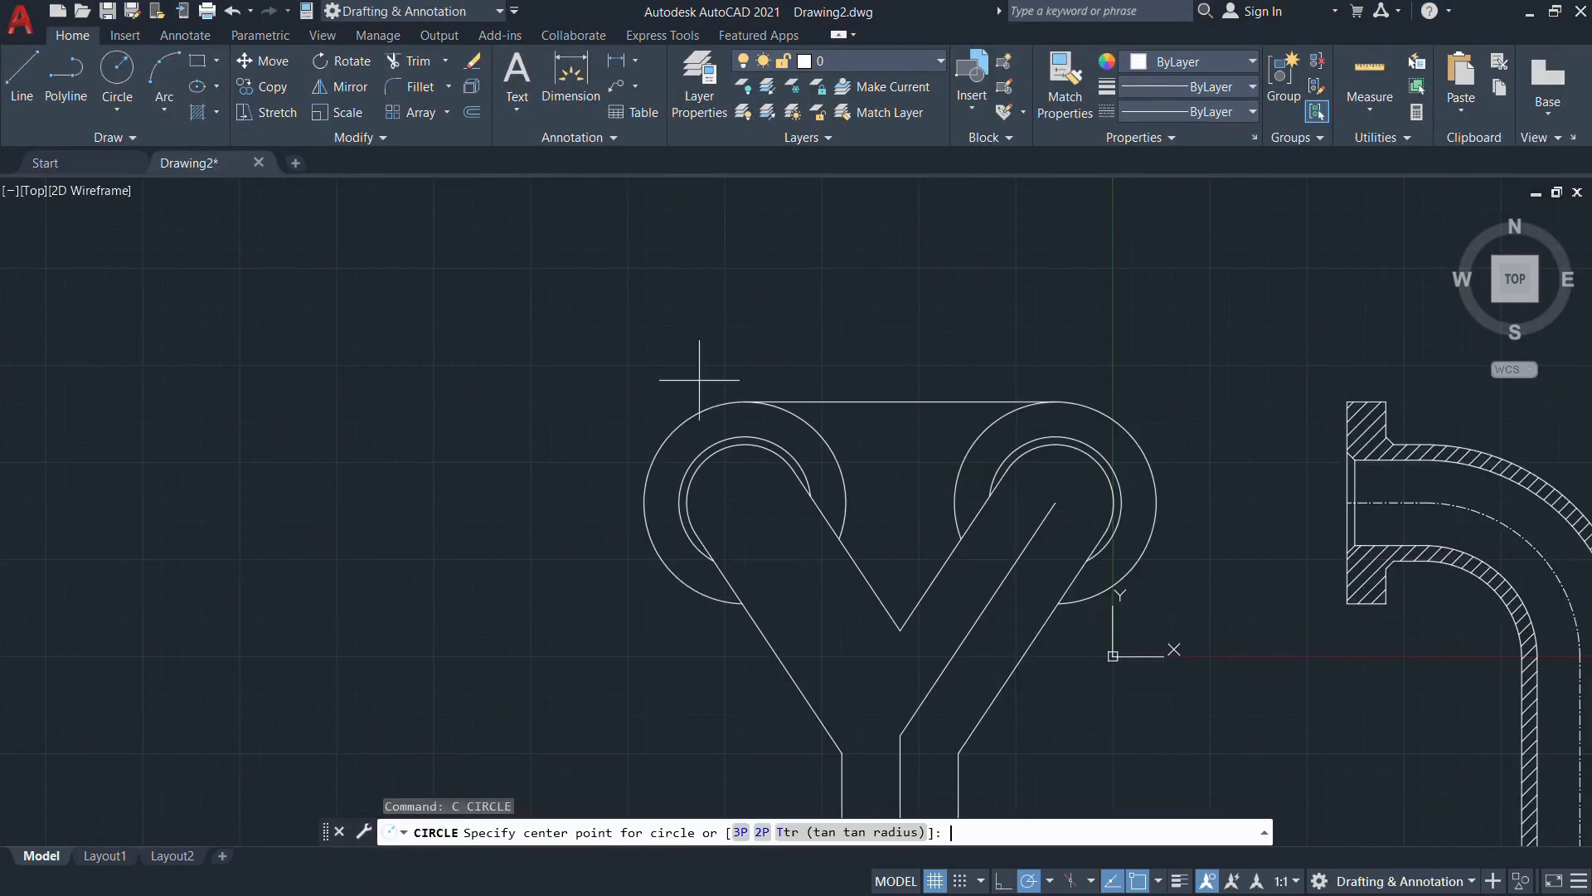
pyautogui.click(644, 501)
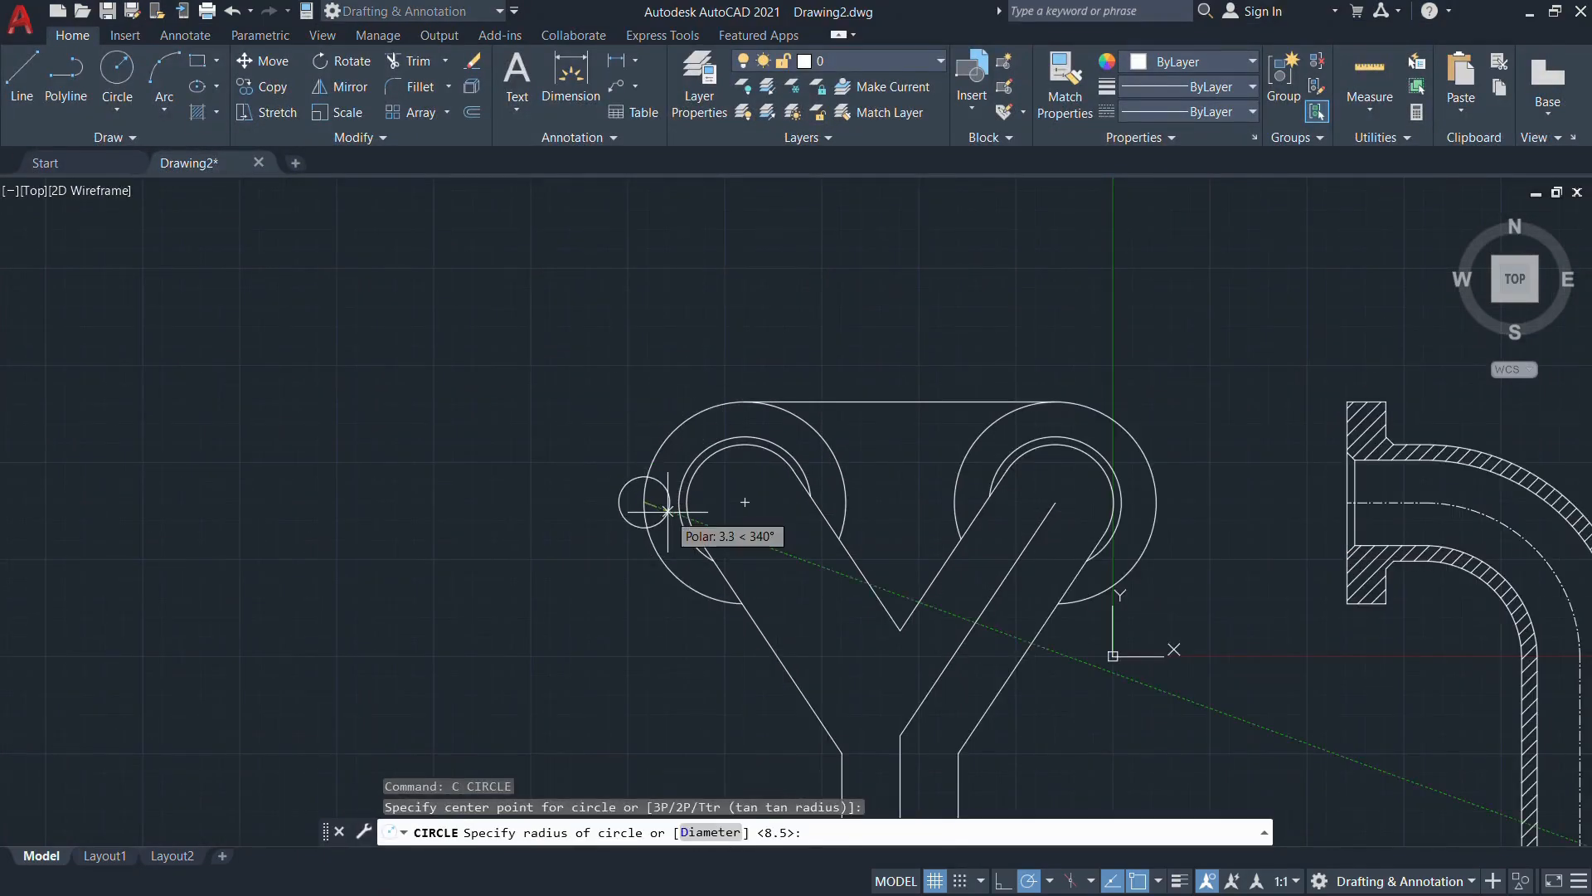
pyautogui.hotkey('alt', 'Tab')
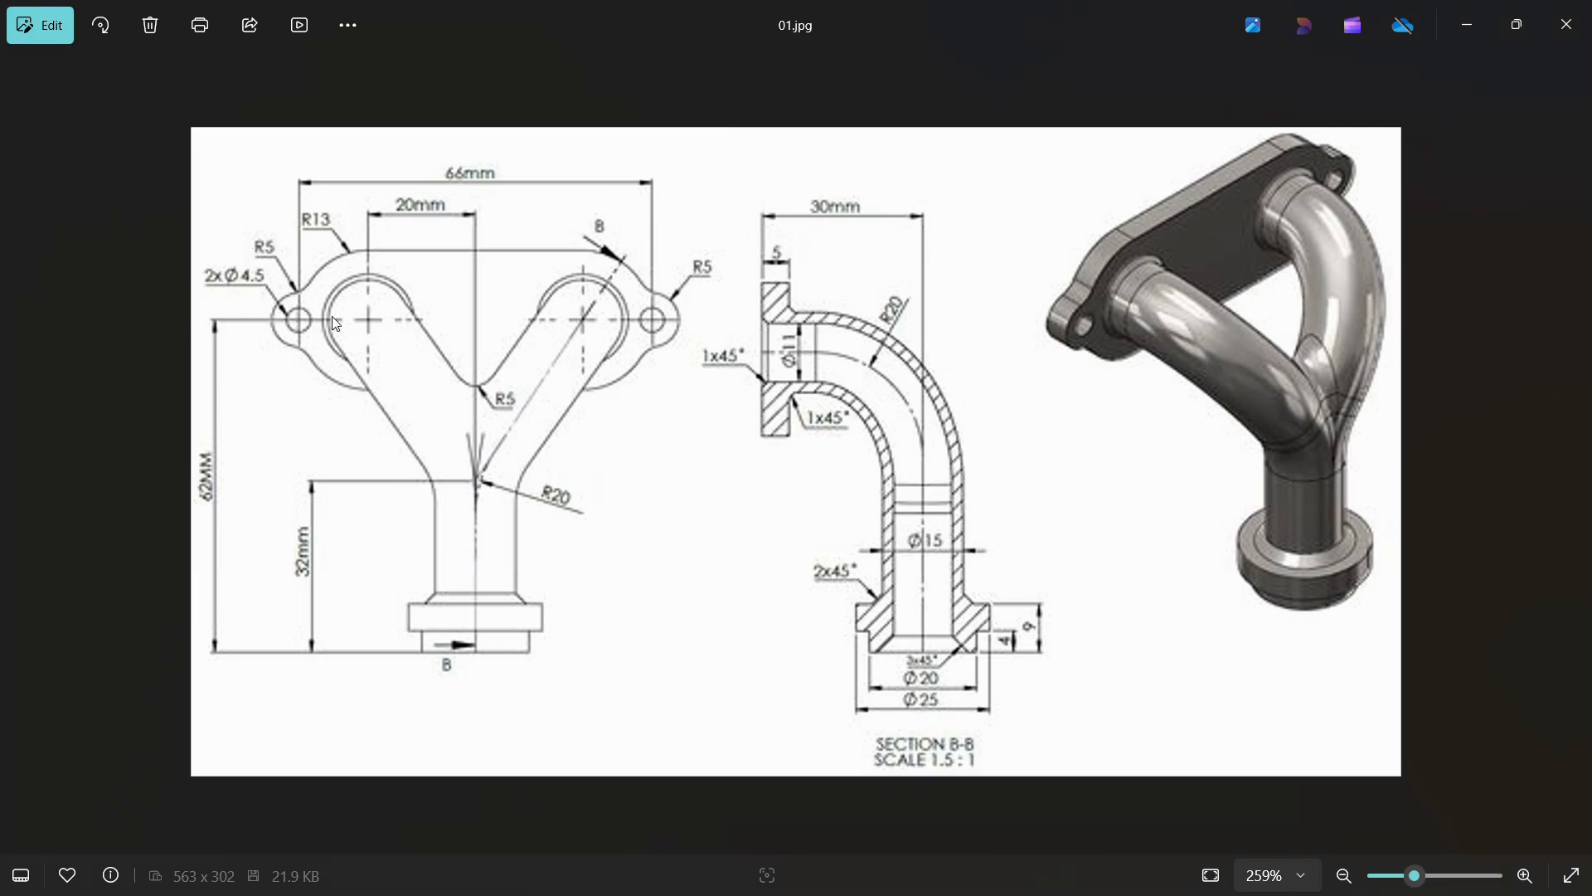
pyautogui.hotkey('alt', 'Tab')
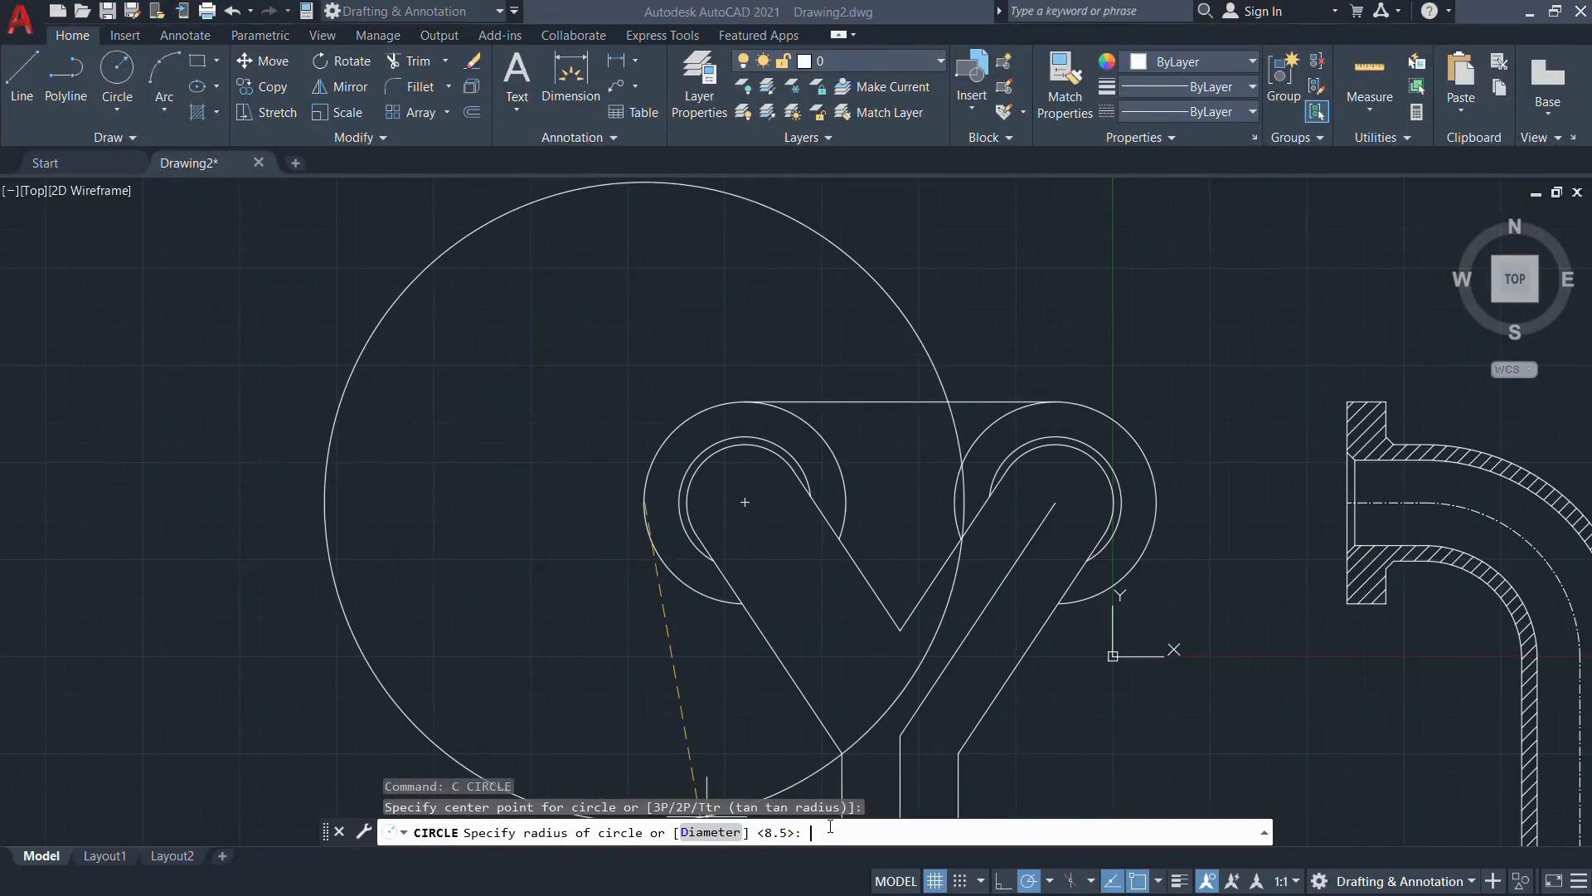
pyautogui.hotkey('alt', 'Tab')
pyautogui.hotkey('alt', 'Tab')
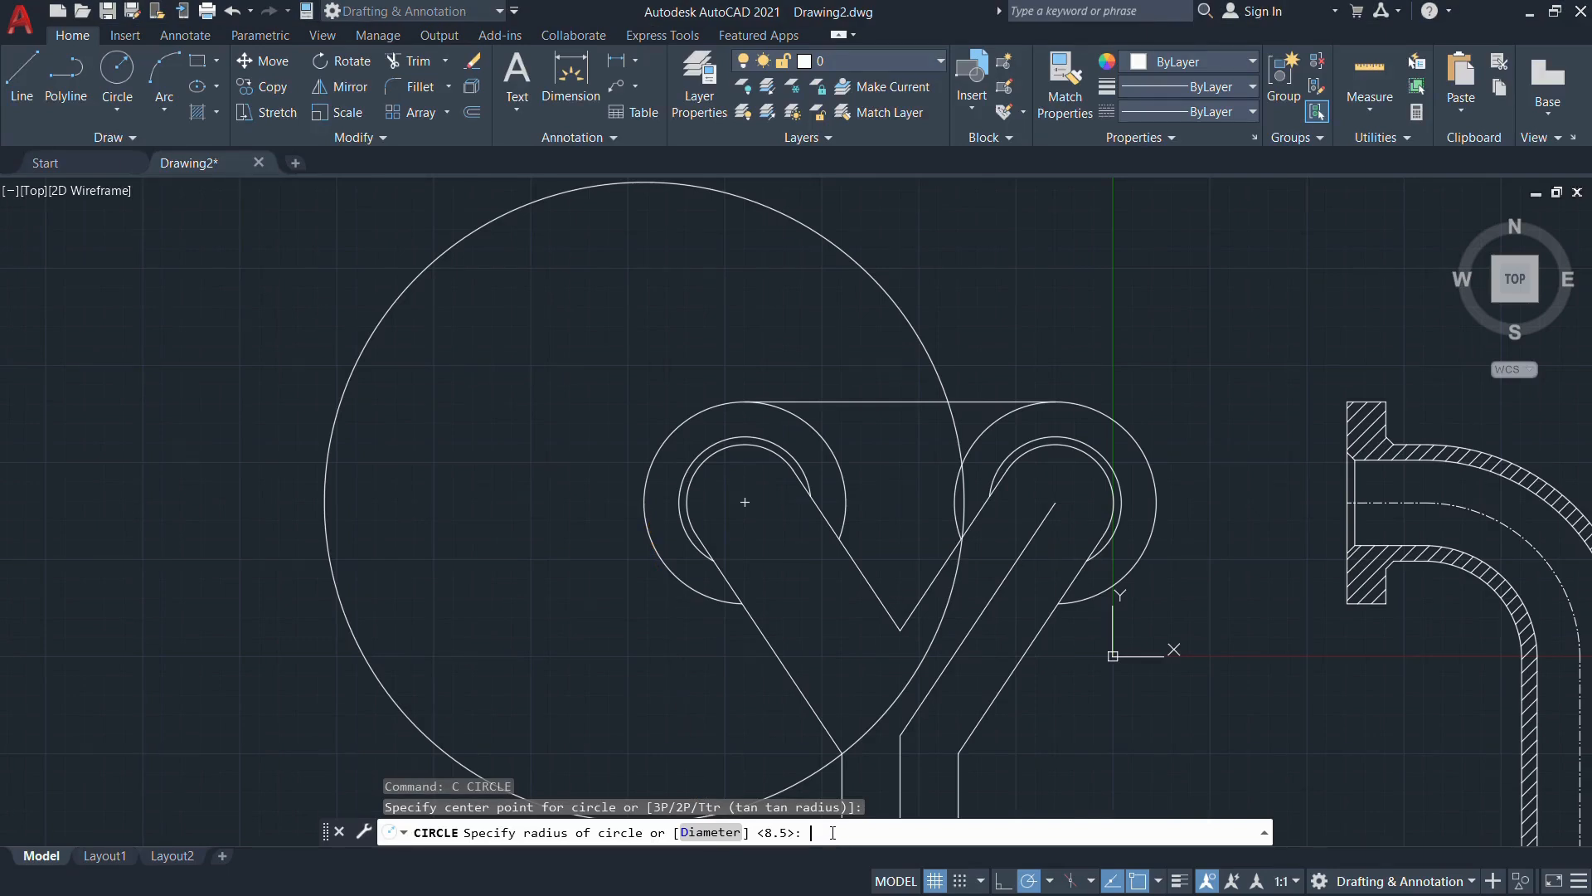
pyautogui.write('5')
pyautogui.press('Return')
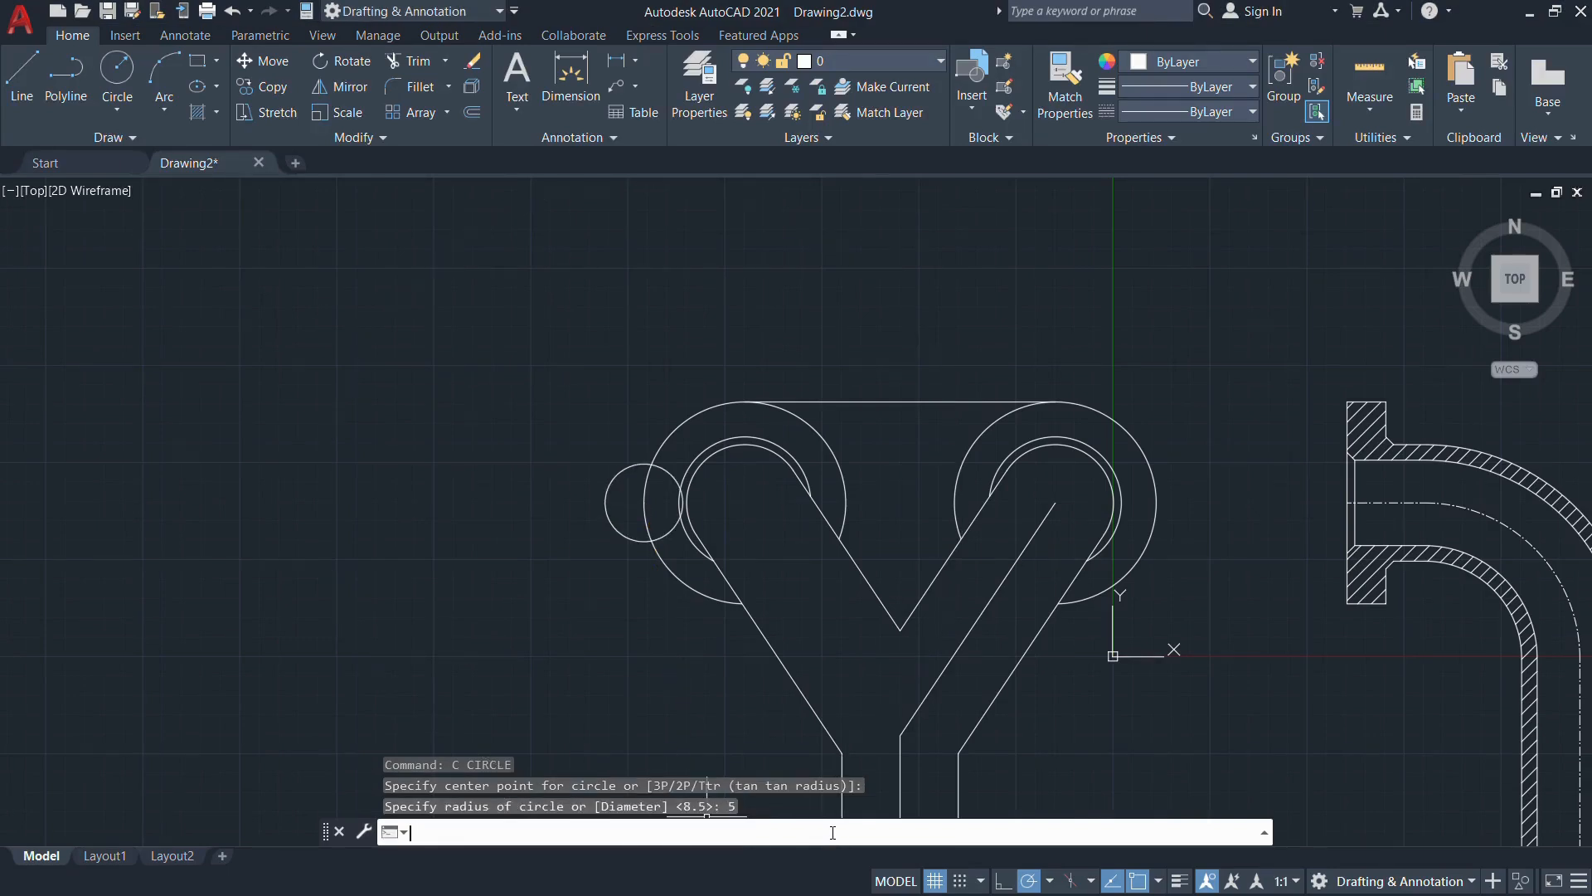
# Draw a hole circle of diameter 4.5 concentric with the radius 5 circle at the flange's left end, checking against 01.jpg
pyautogui.write('c')
pyautogui.press('Return')
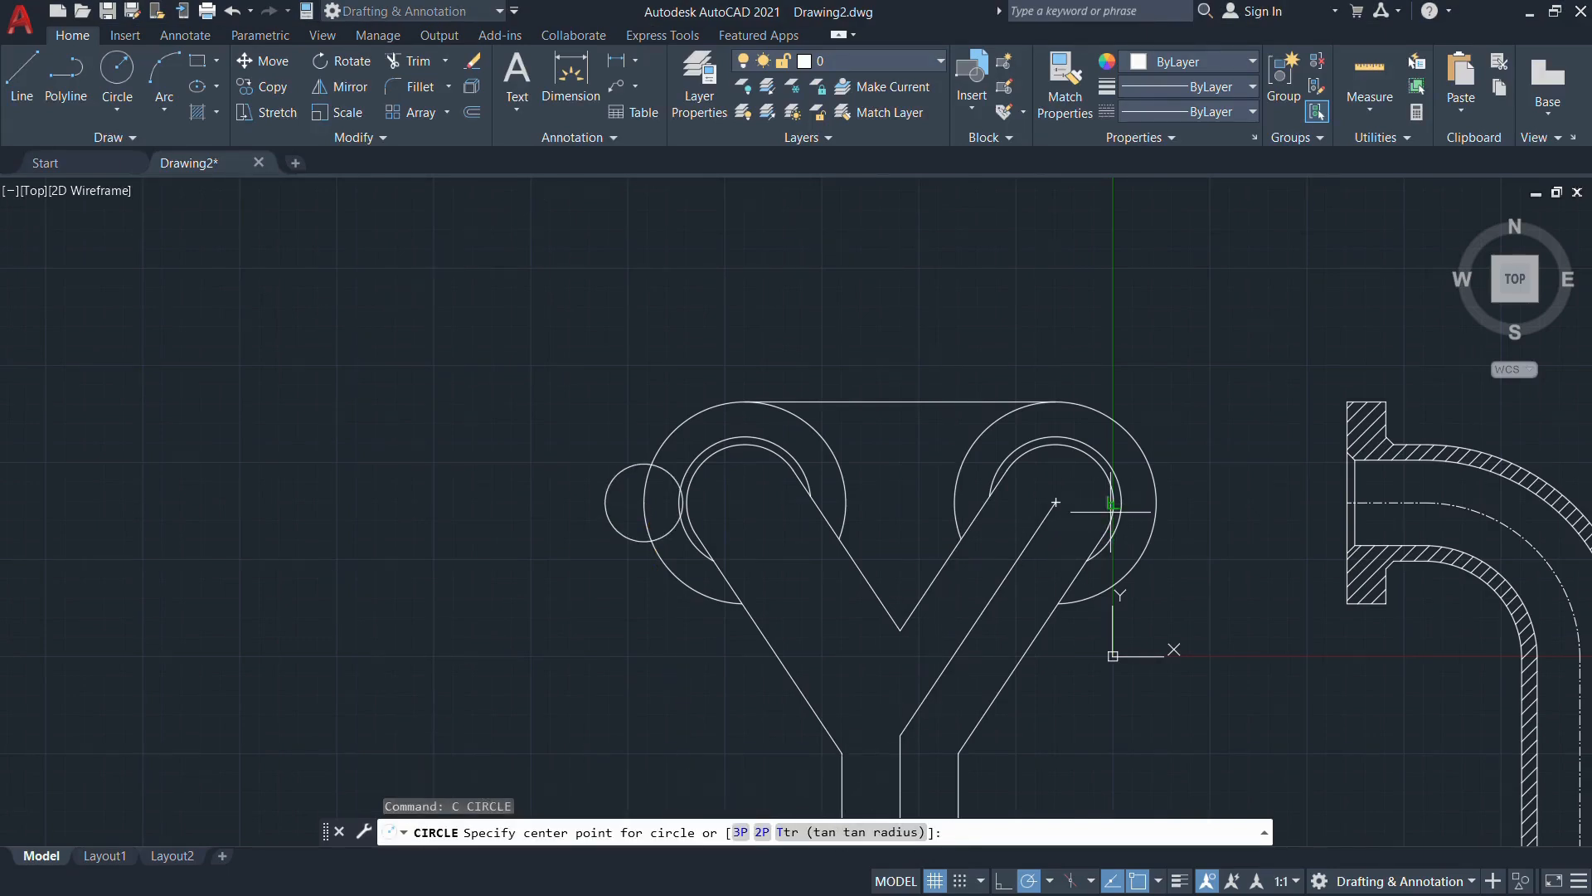
pyautogui.press('Escape')
pyautogui.write('c')
pyautogui.press('Return')
pyautogui.hotkey('alt', 'Tab')
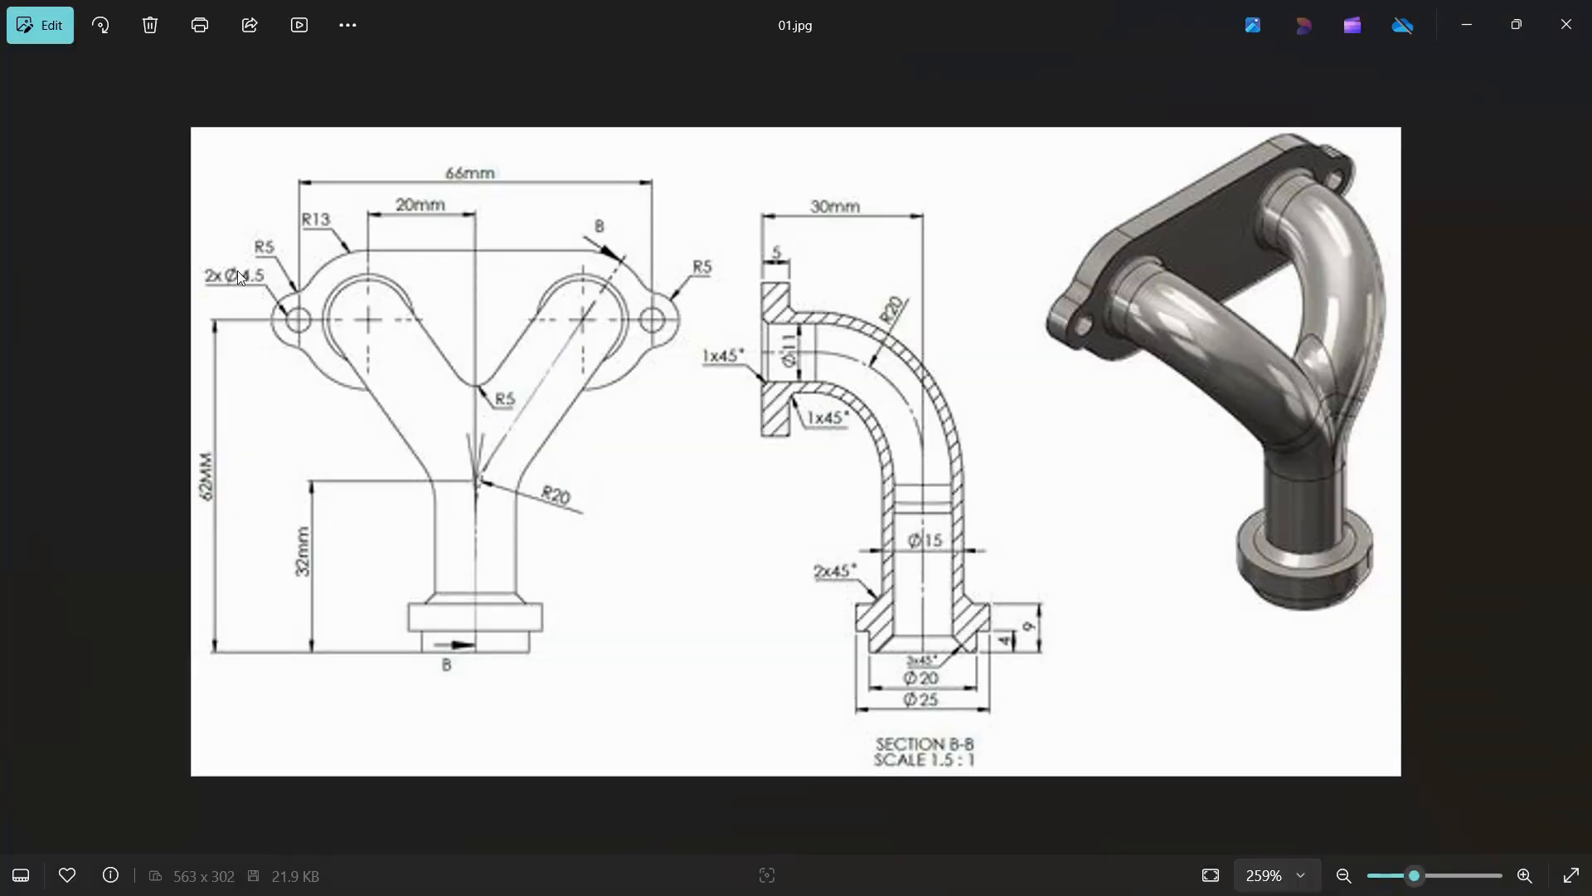
pyautogui.hotkey('alt', 'Tab')
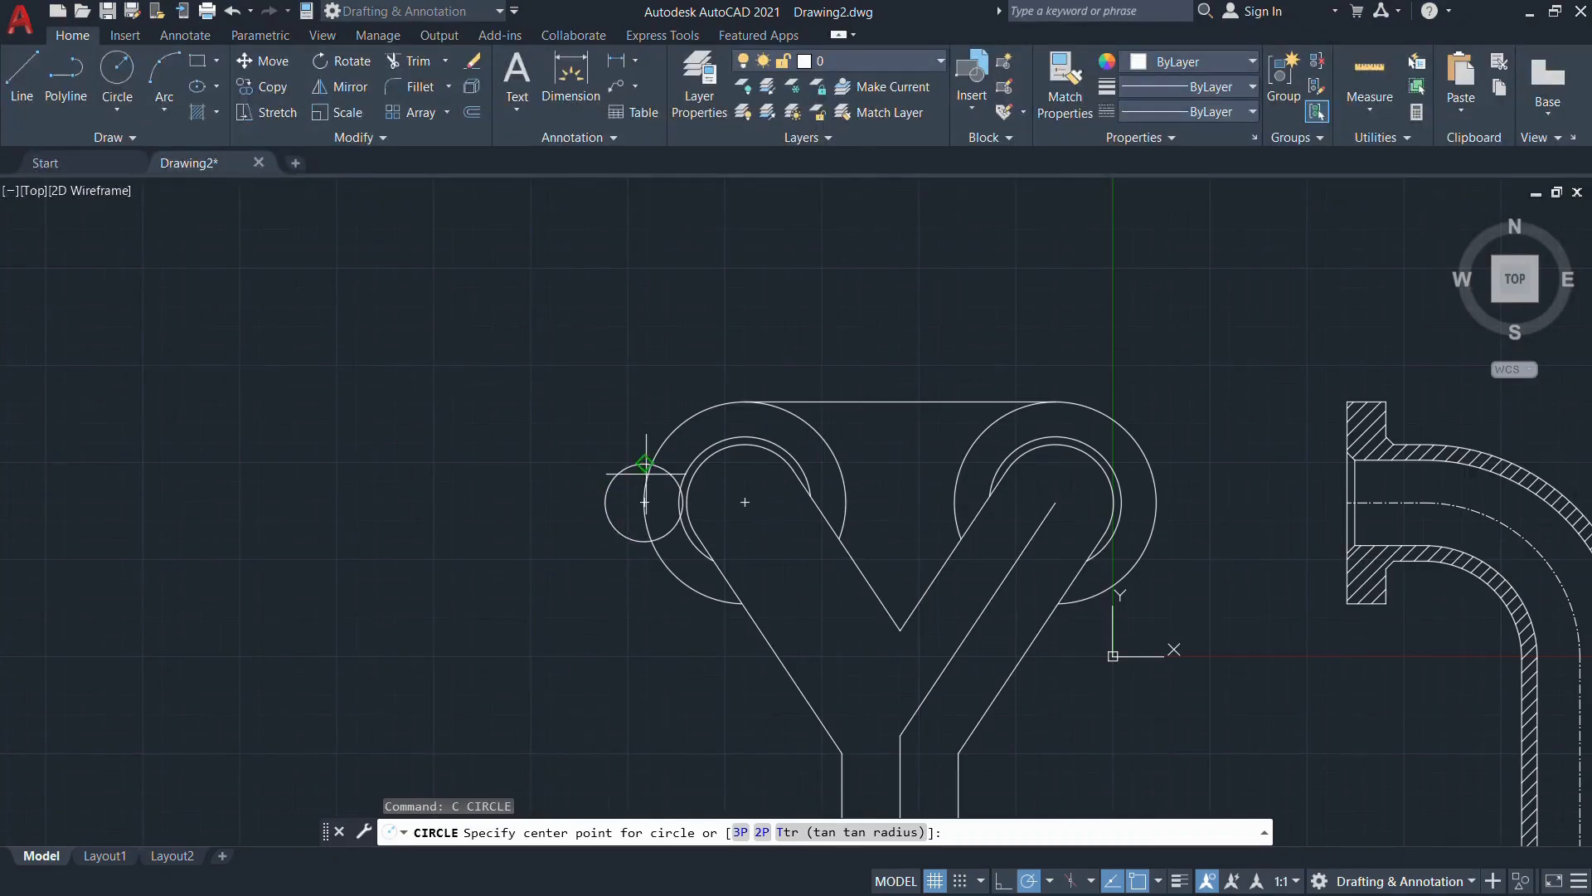
pyautogui.click(644, 501)
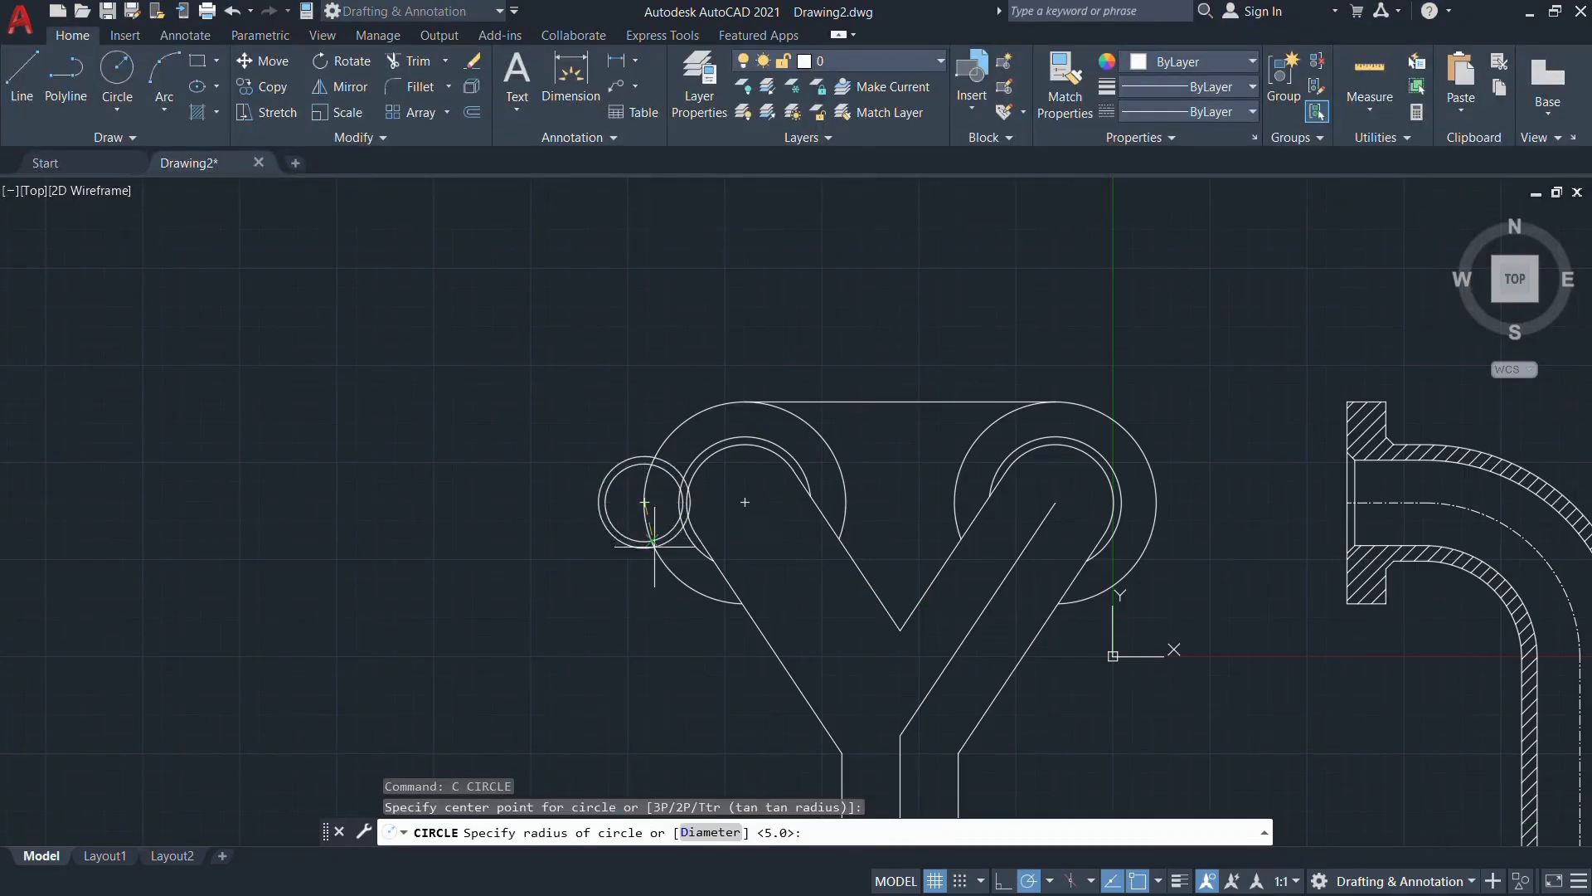
pyautogui.click(711, 832)
pyautogui.write('4.5')
pyautogui.press('Return')
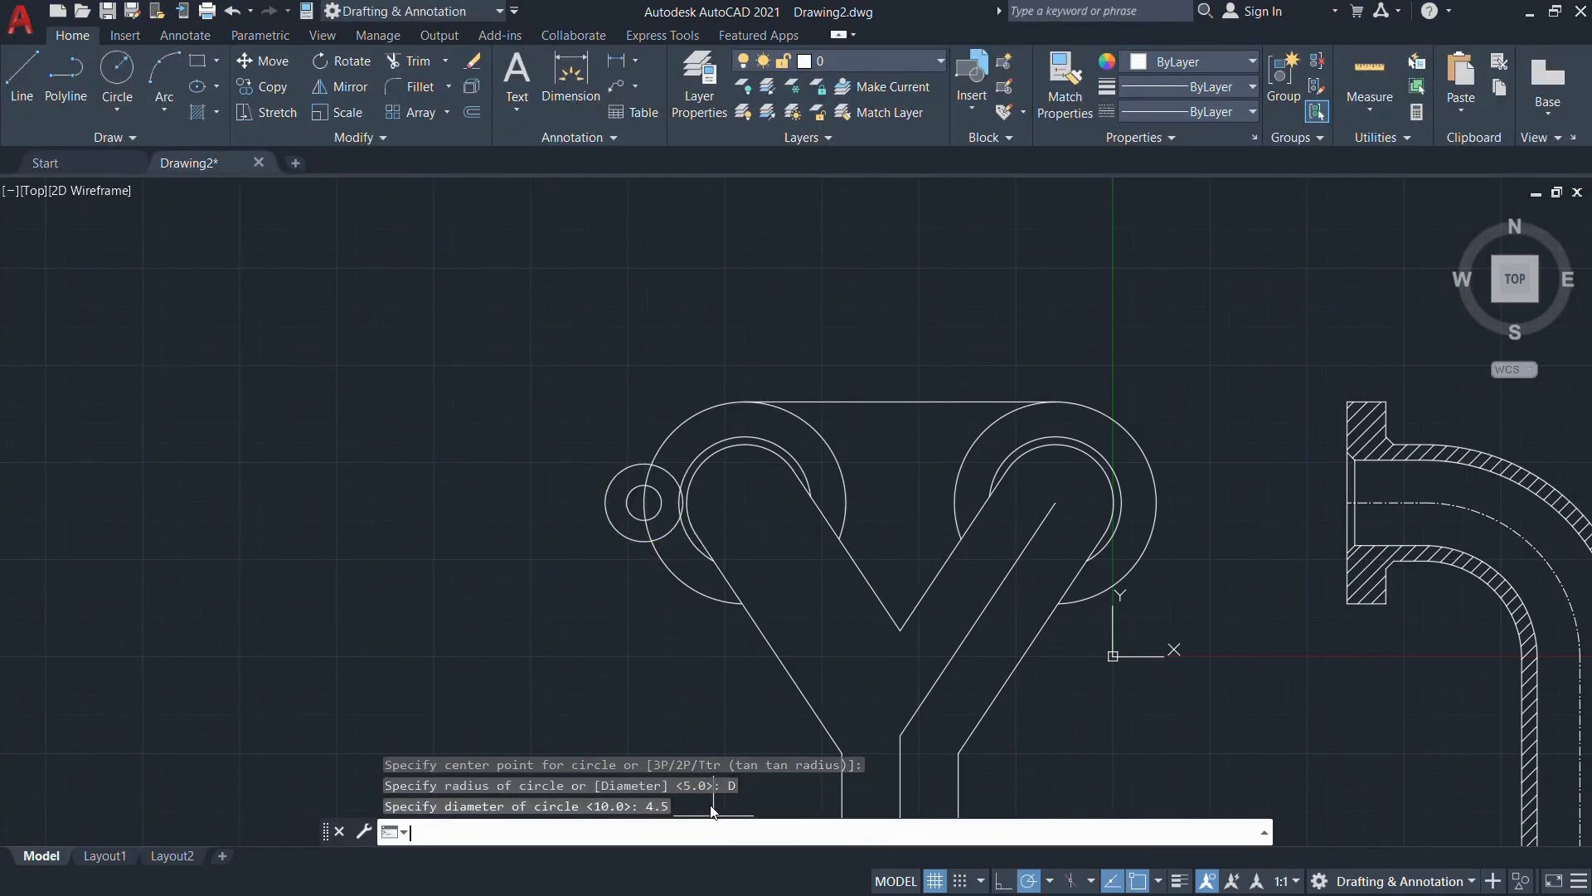
# Mirror the ear circle and its hole about the vertical centreline through the flange's top edge midpoint, keeping the originals
pyautogui.scroll(4, 675, 729)
pyautogui.scroll(-3, 660, 487)
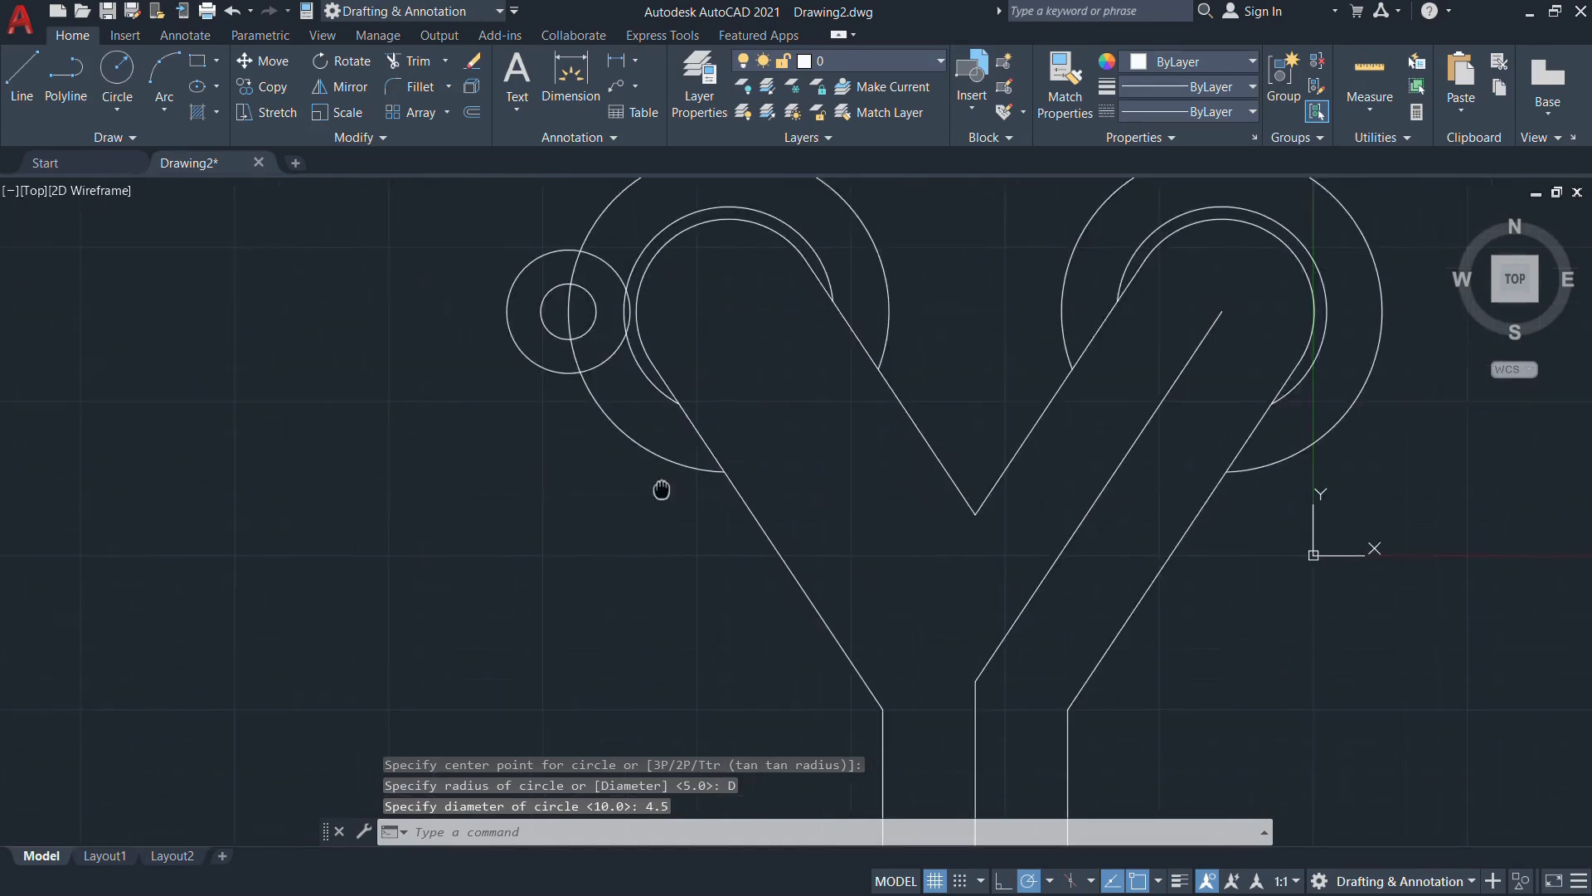
pyautogui.scroll(2, 705, 444)
pyautogui.scroll(-2, 730, 427)
pyautogui.press('Escape')
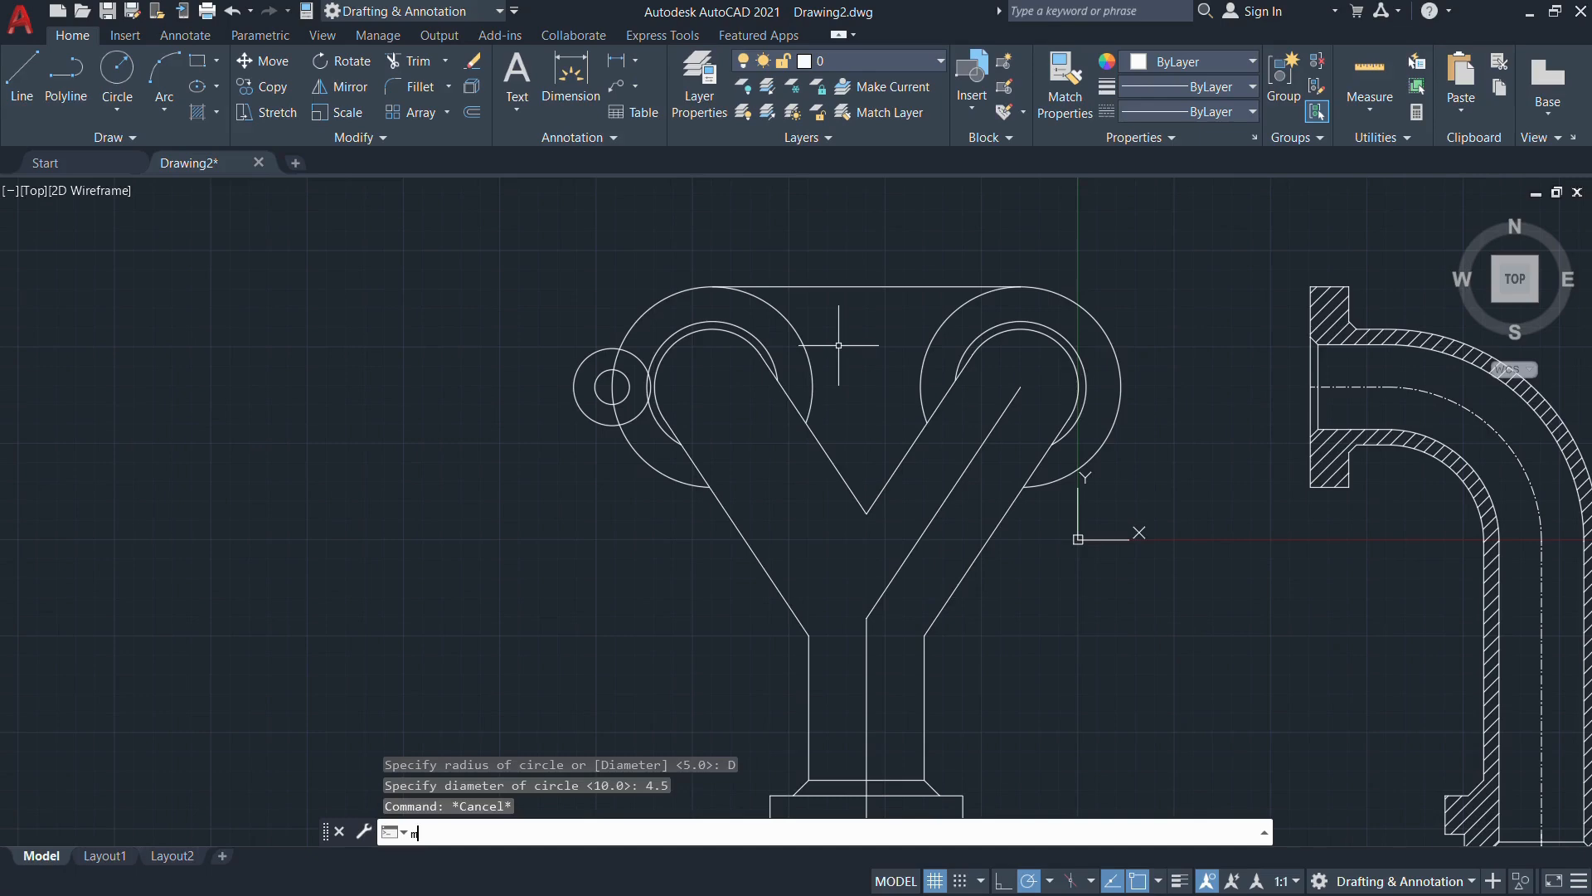
pyautogui.press('Return')
pyautogui.click(646, 410)
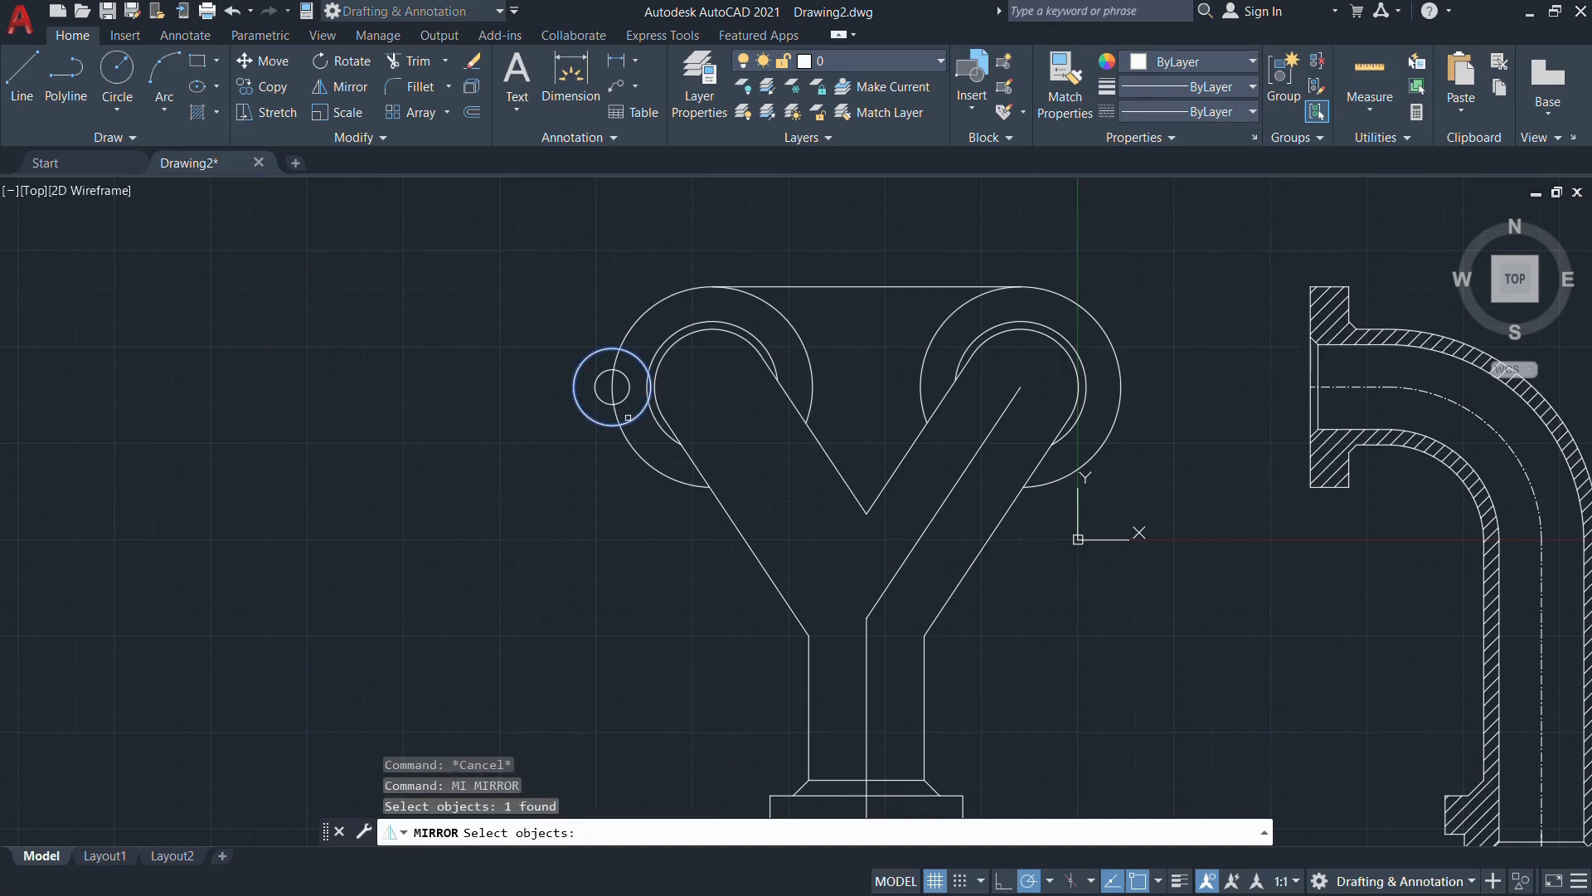
pyautogui.click(600, 378)
pyautogui.press('Return')
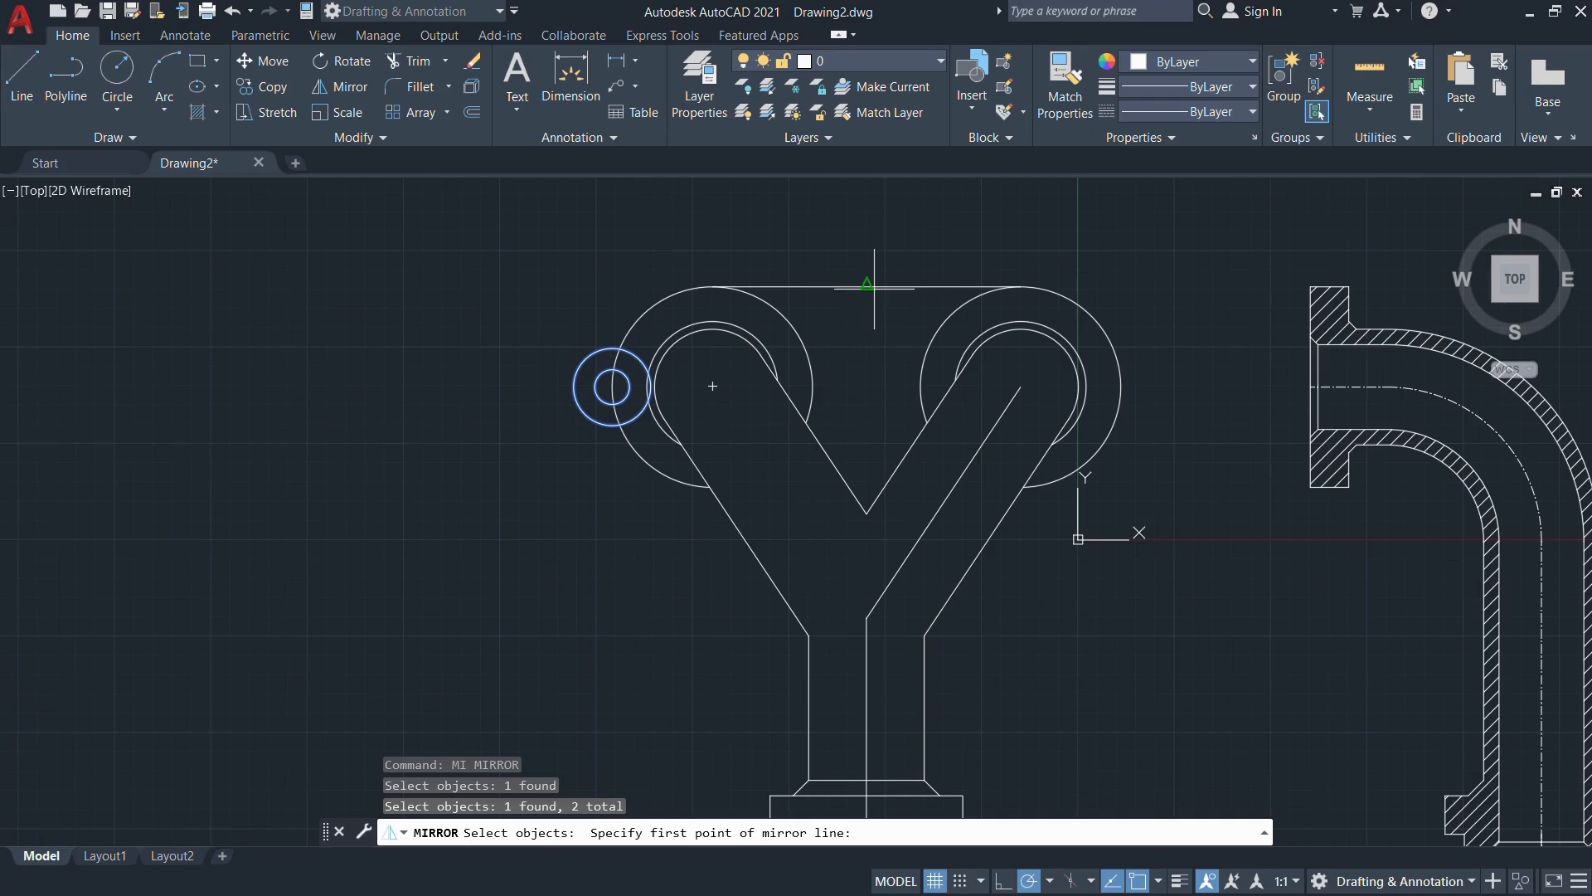
pyautogui.click(866, 285)
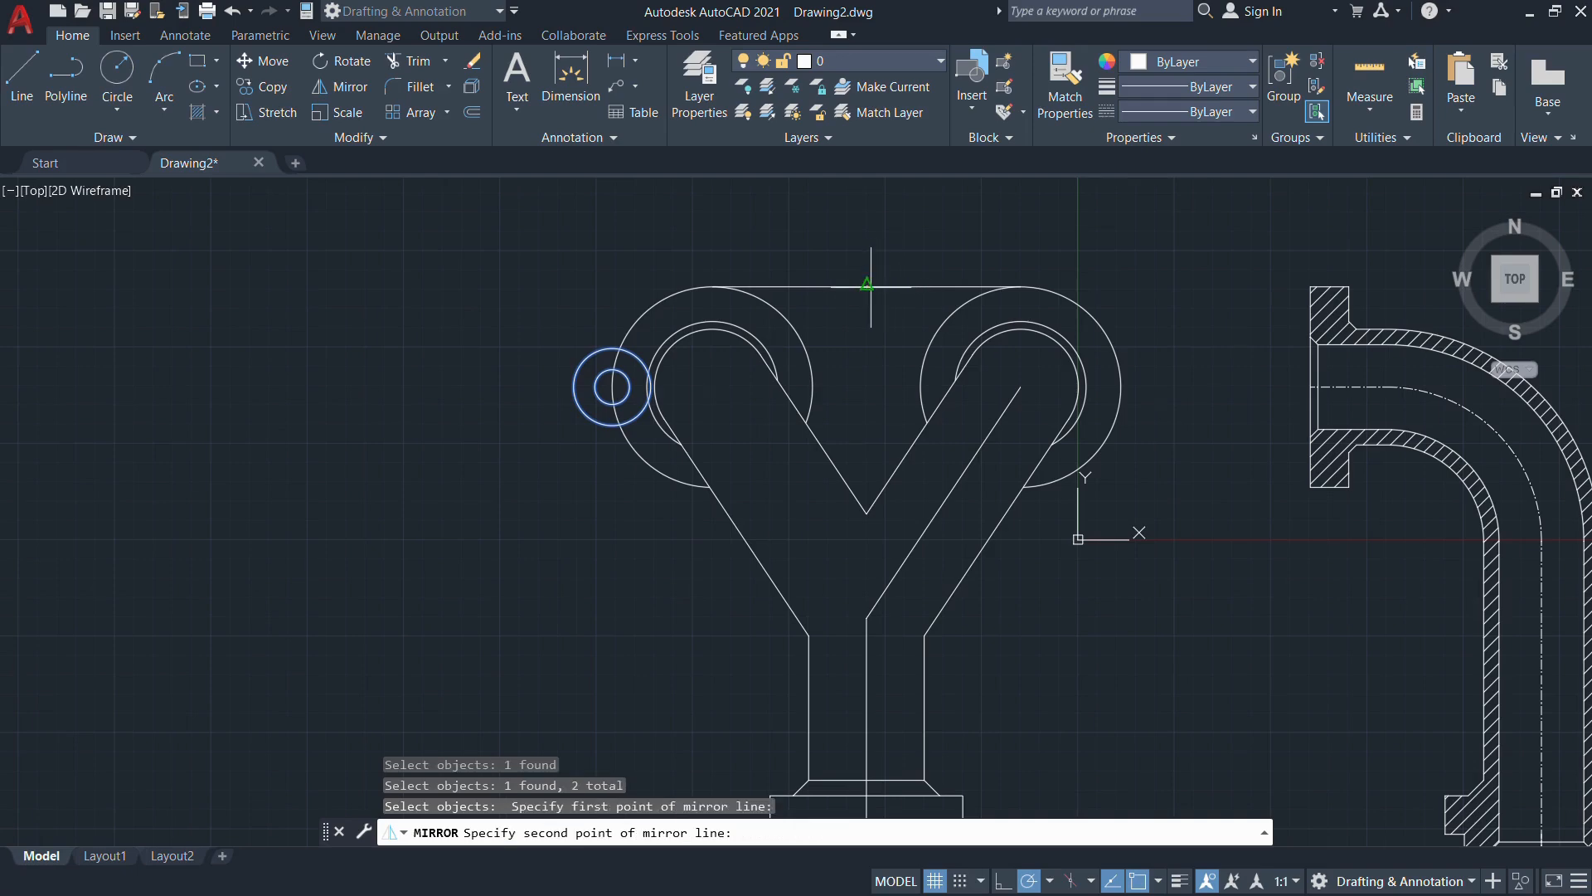
pyautogui.click(867, 585)
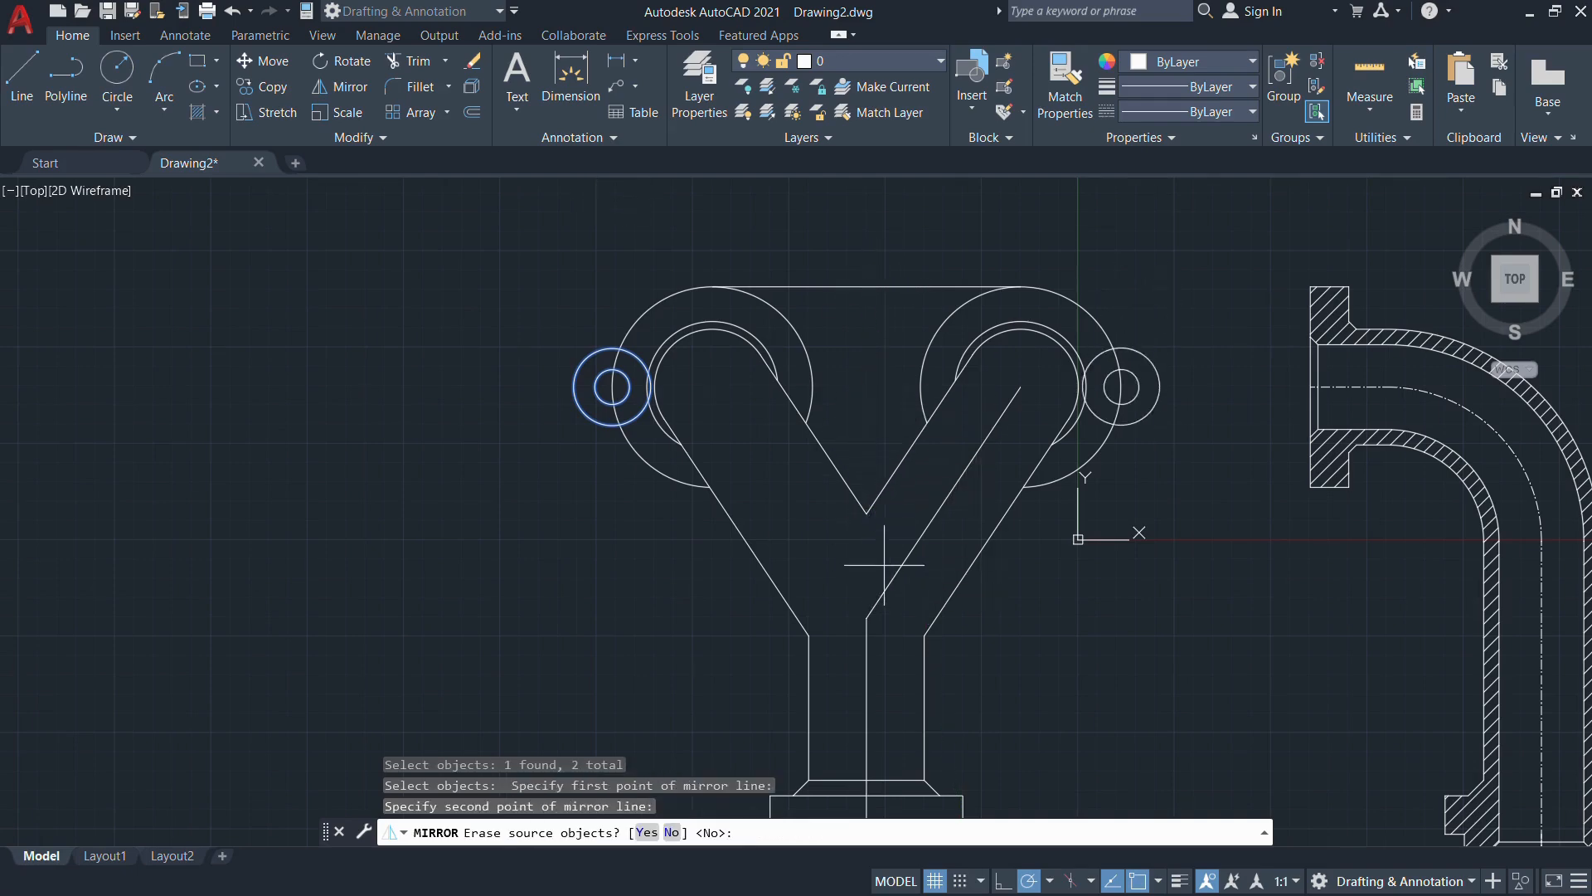
pyautogui.click(672, 833)
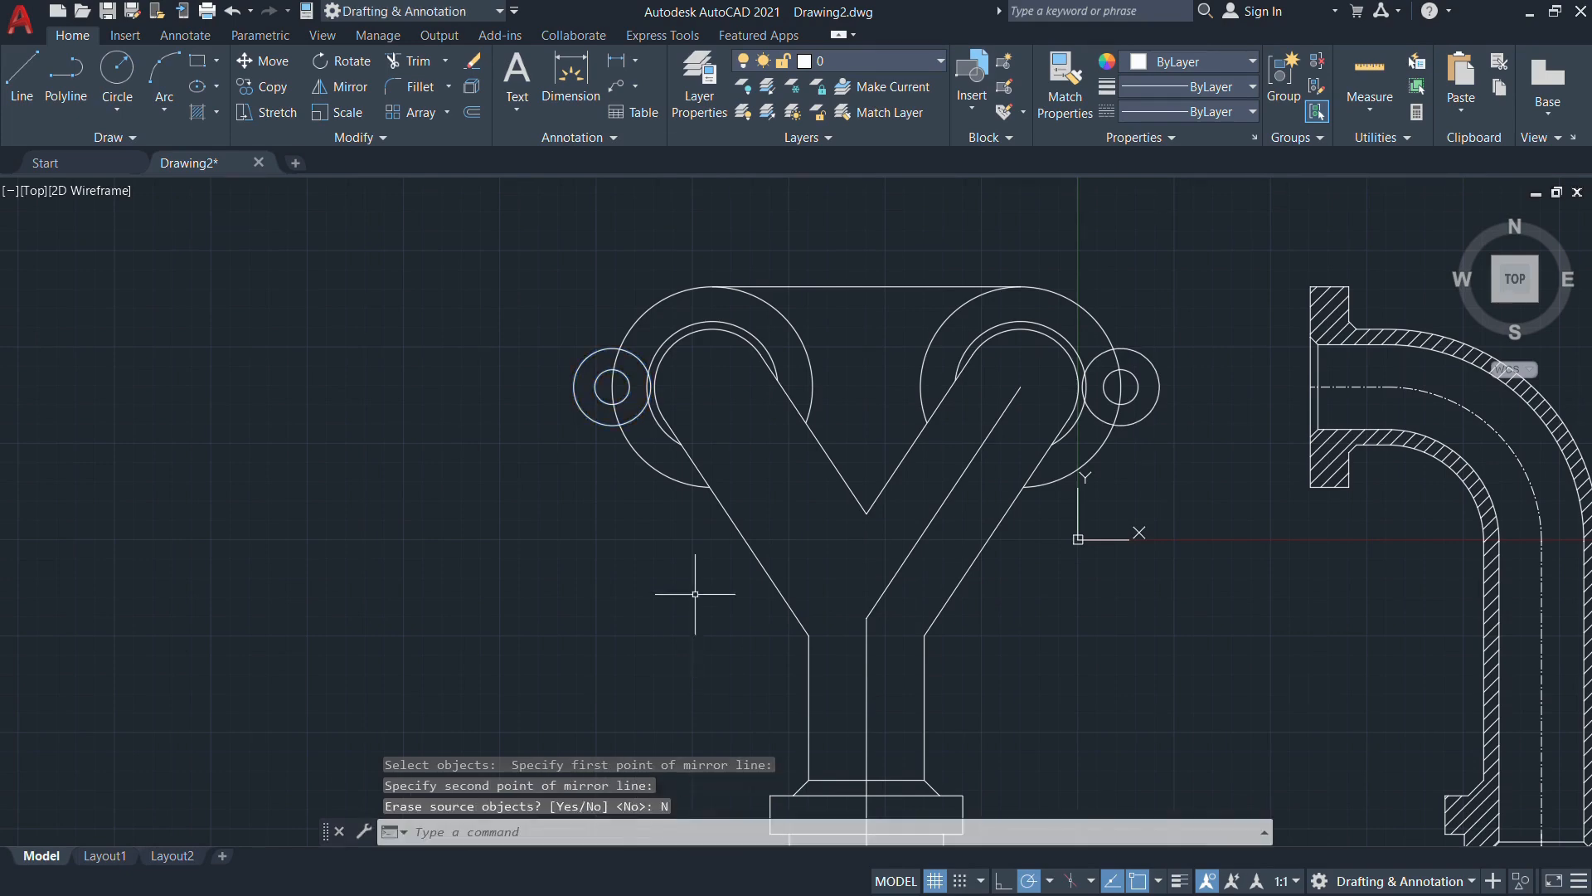
# Trim the overlapping arcs where both ear circles meet the outer flange circles, leaving the holes whole, and compare with 01.jpg
pyautogui.scroll(2, 602, 395)
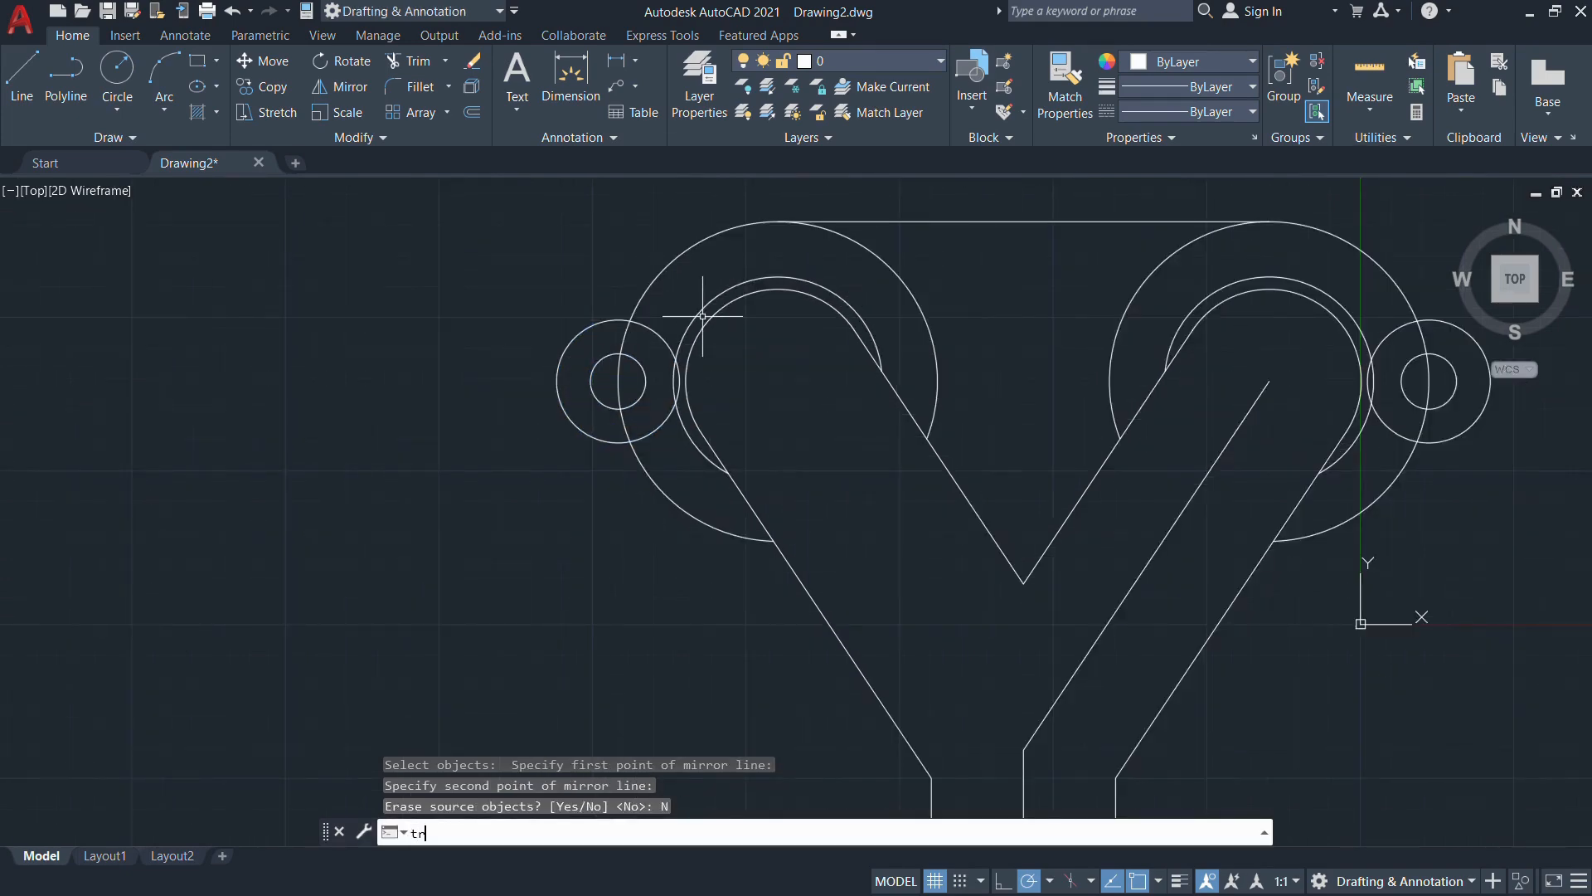
pyautogui.press('Return')
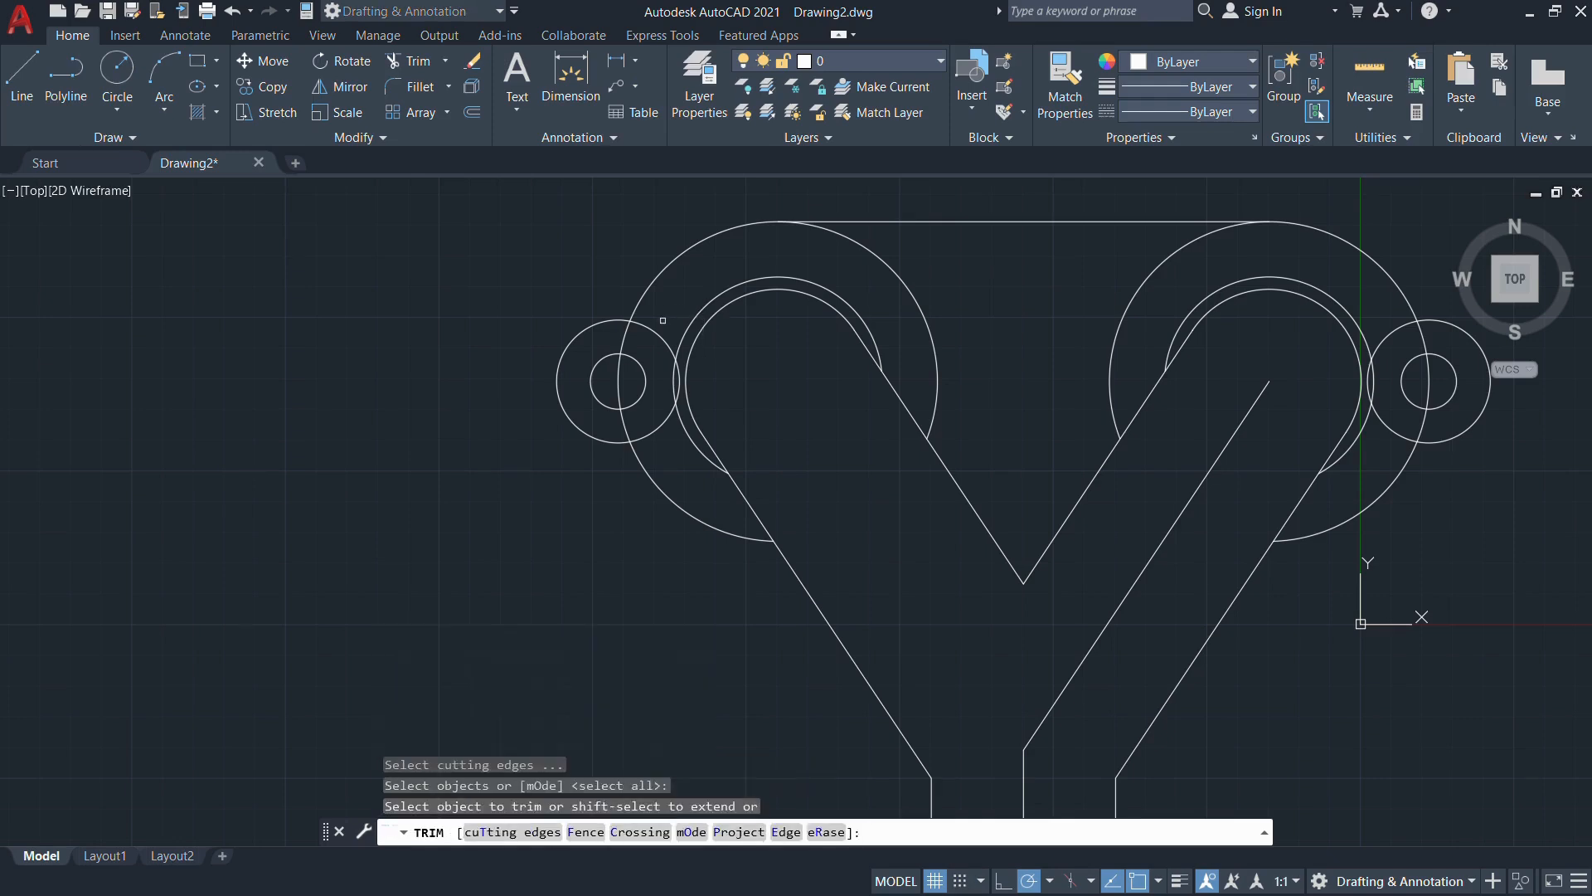
pyautogui.click(655, 327)
pyautogui.click(681, 376)
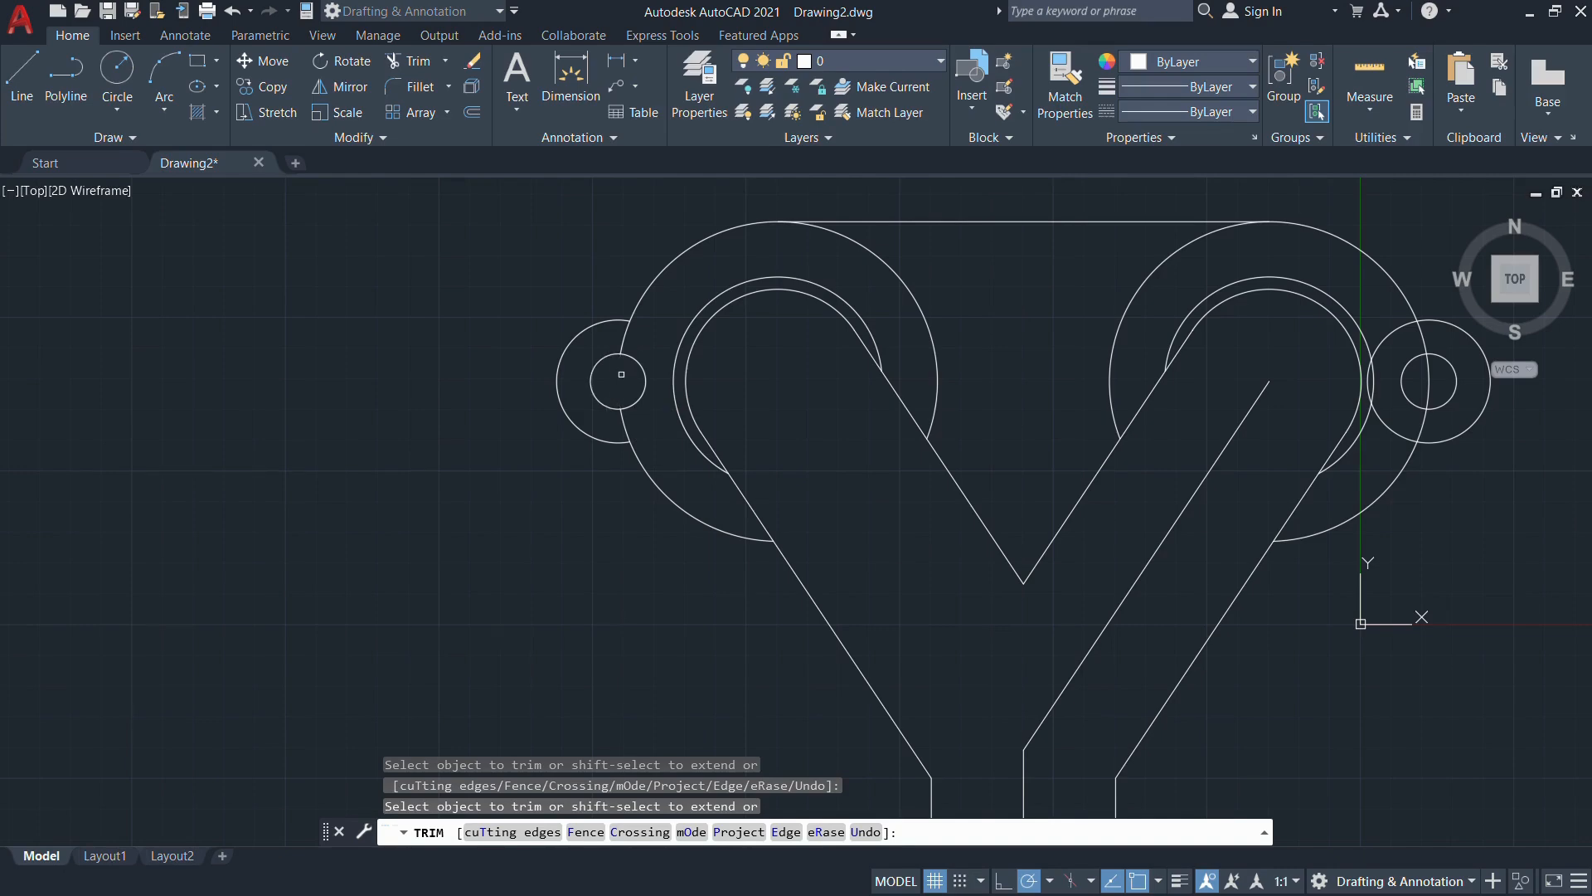
pyautogui.click(626, 415)
pyautogui.click(1424, 349)
pyautogui.hotkey('alt', 'Tab')
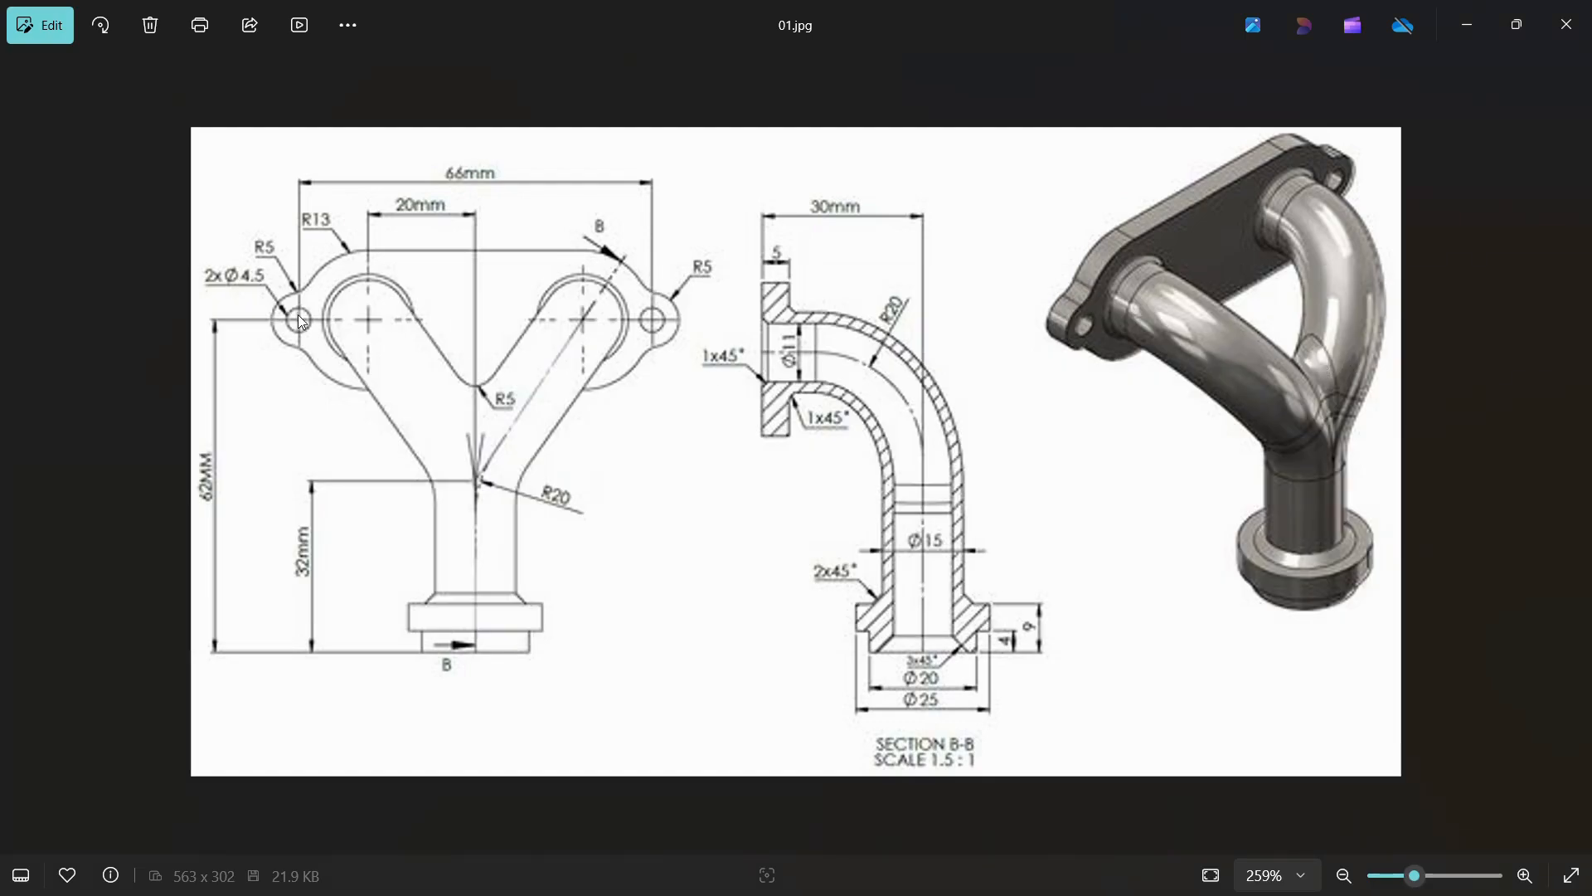
pyautogui.hotkey('alt', 'Tab')
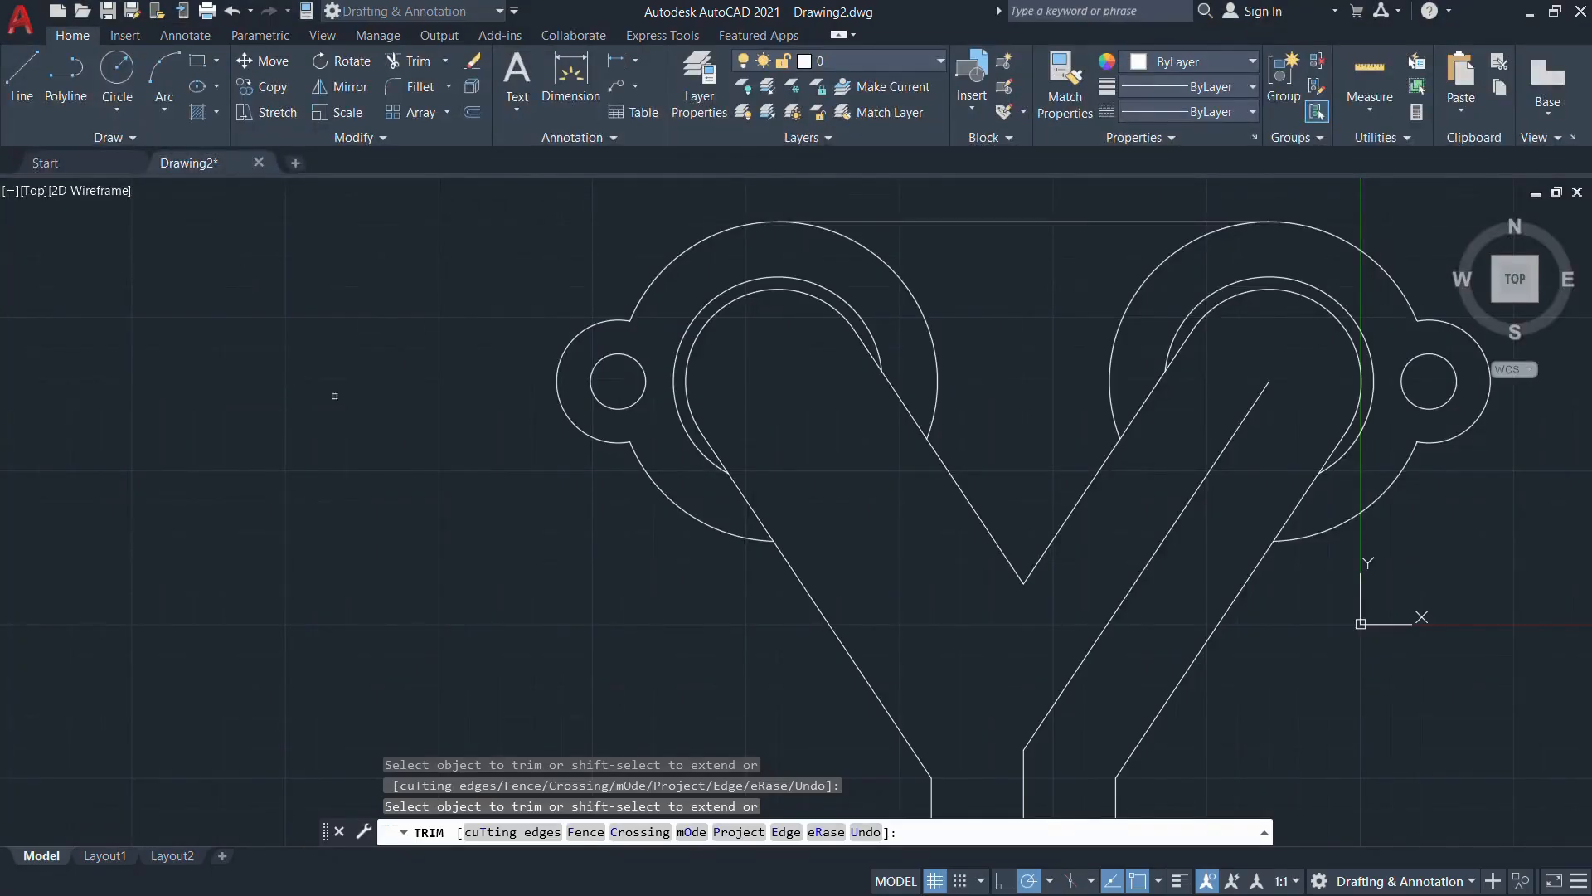
# Fillet the upper junction between the left ear and the left outer flange arc with radius 5
pyautogui.press('Escape')
pyautogui.write('f')
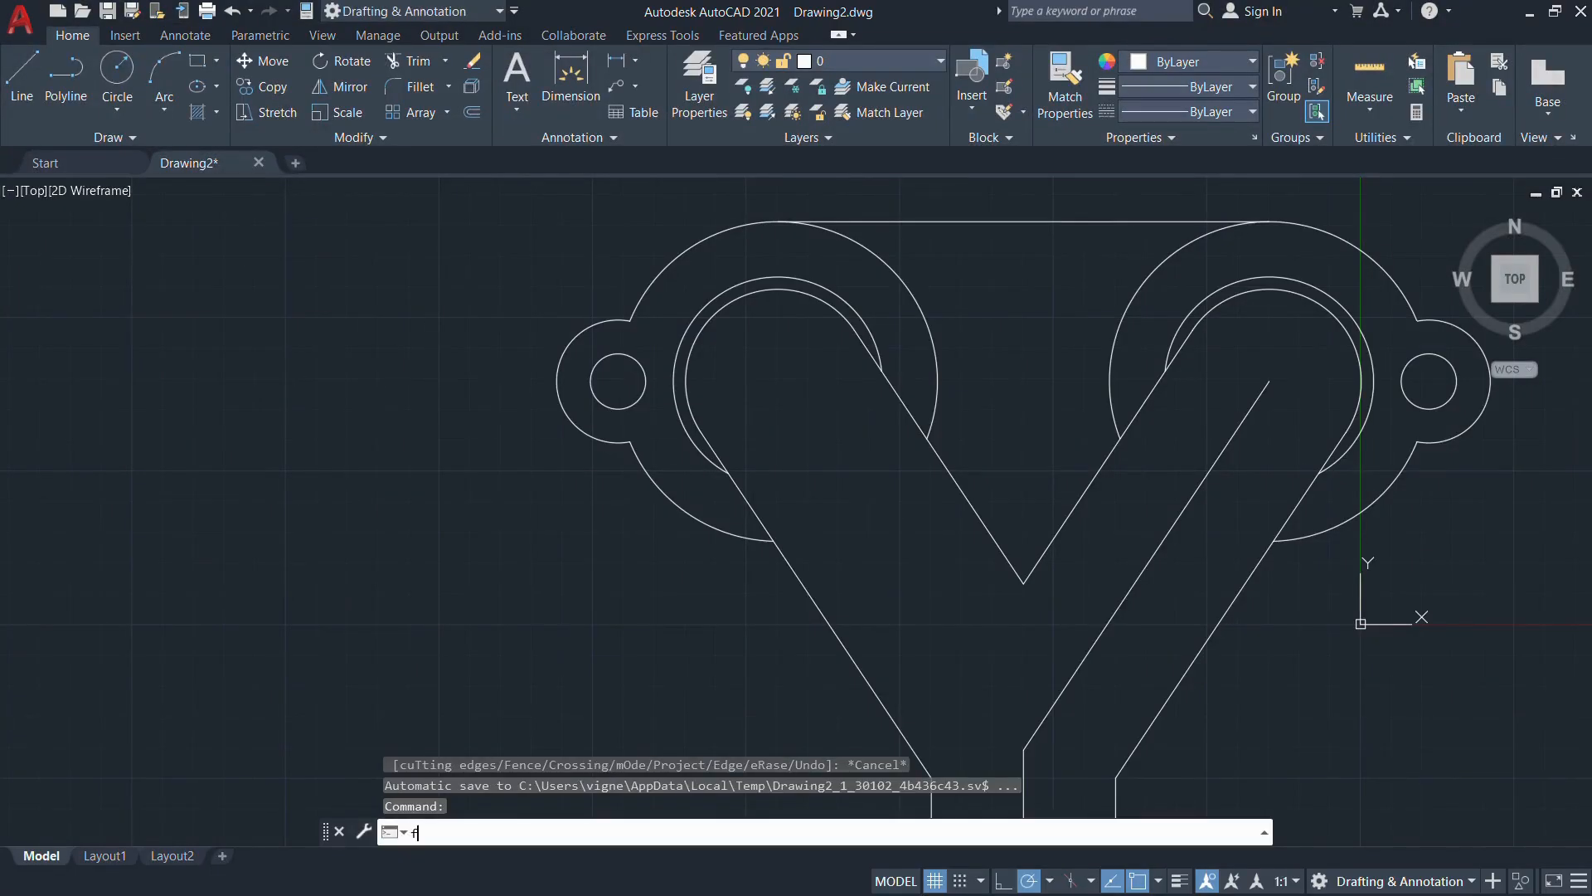
pyautogui.press('Escape')
pyautogui.write('f')
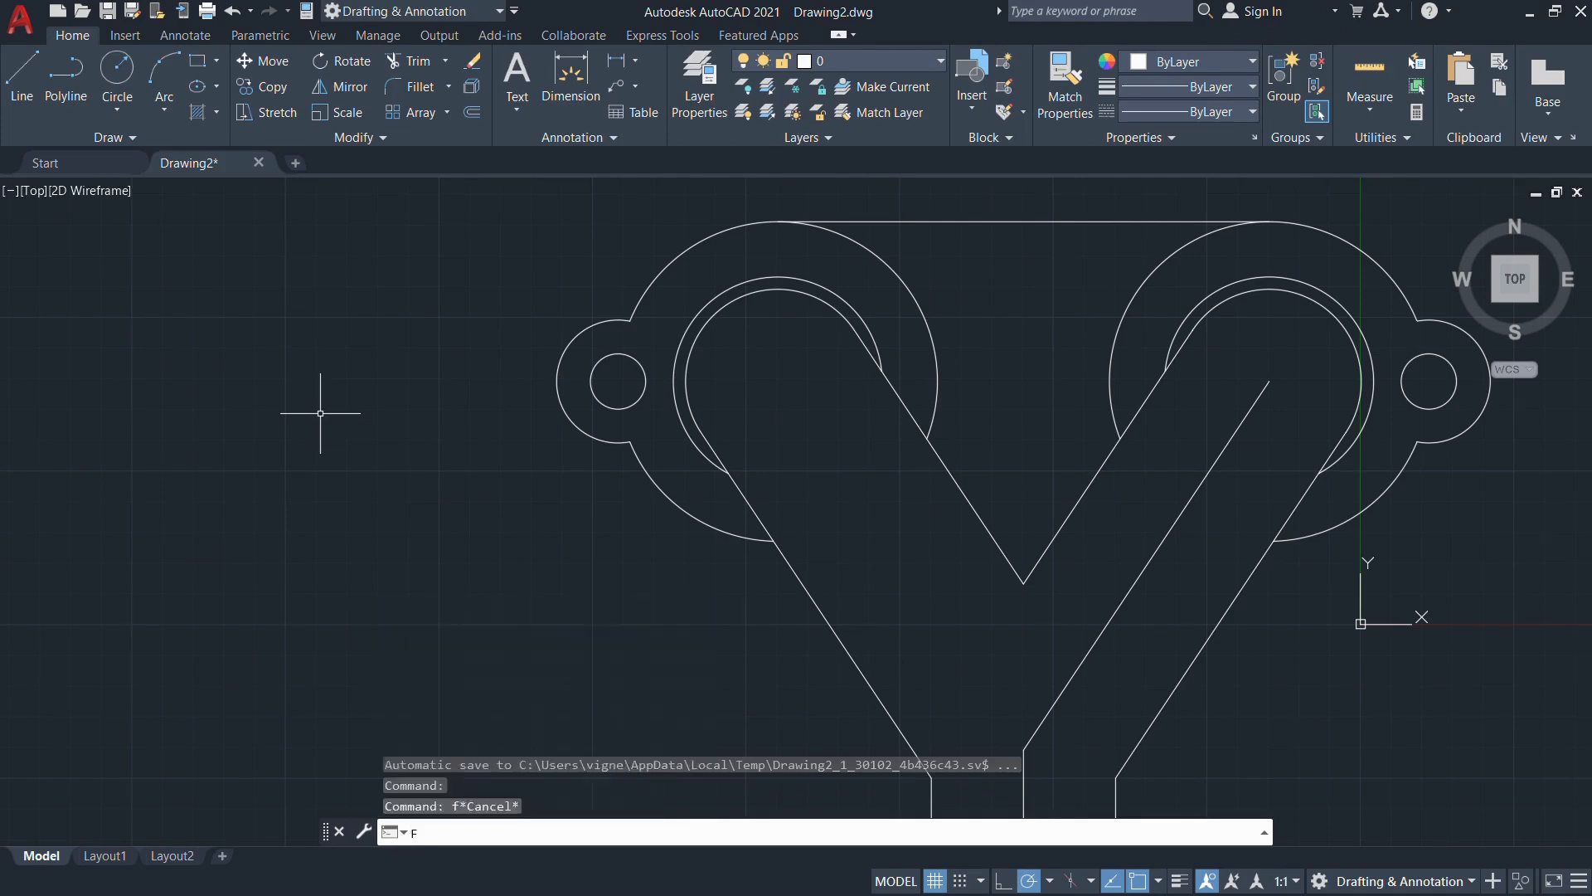
pyautogui.press('Return')
pyautogui.click(768, 832)
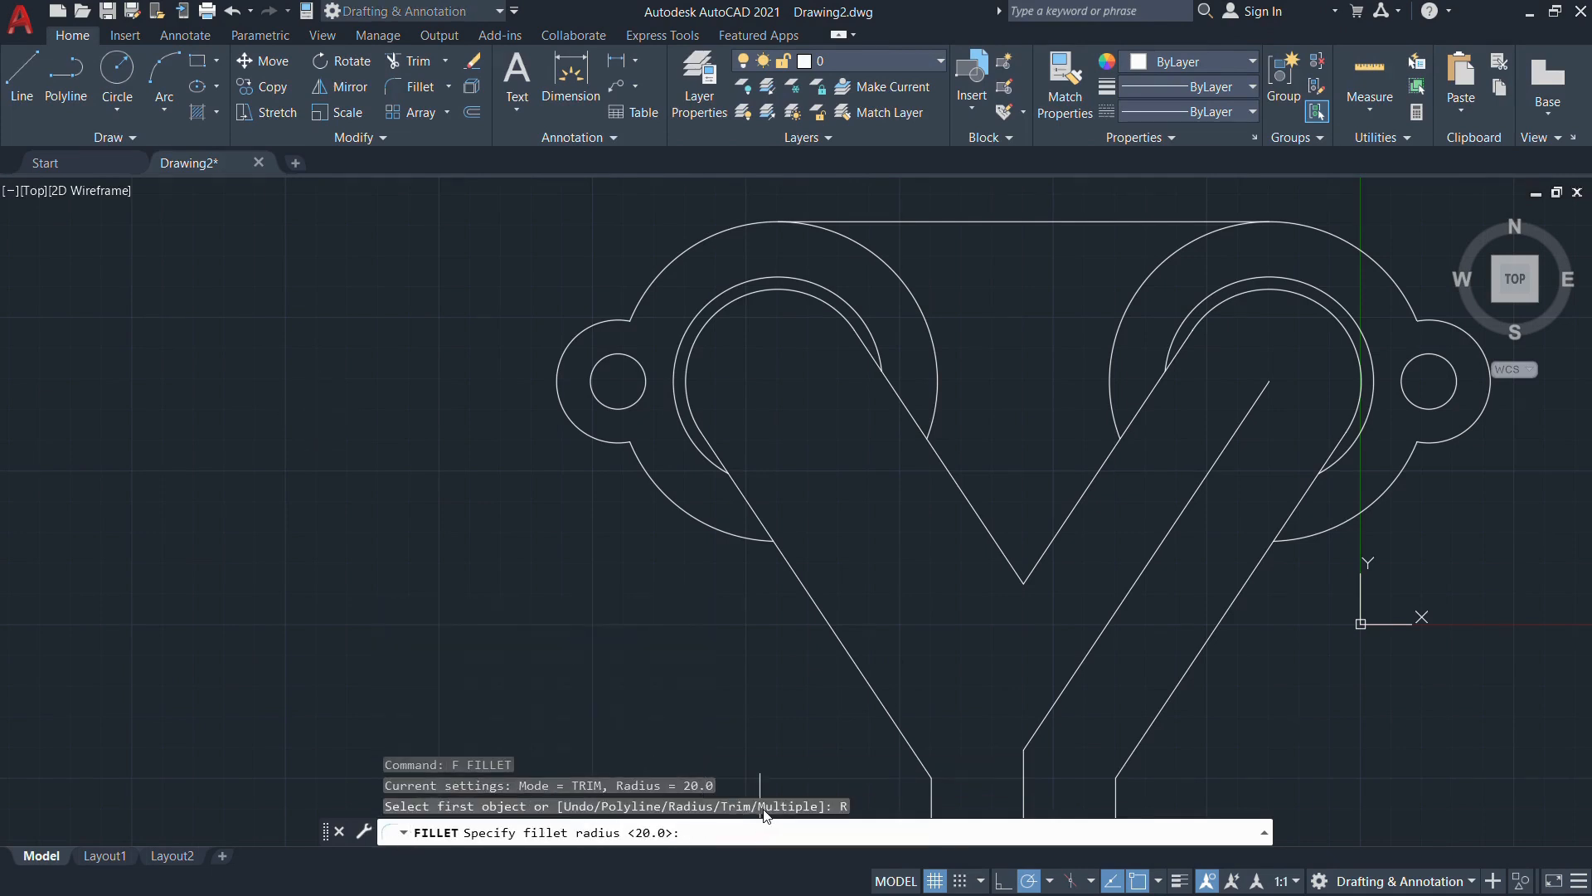
pyautogui.press('Return')
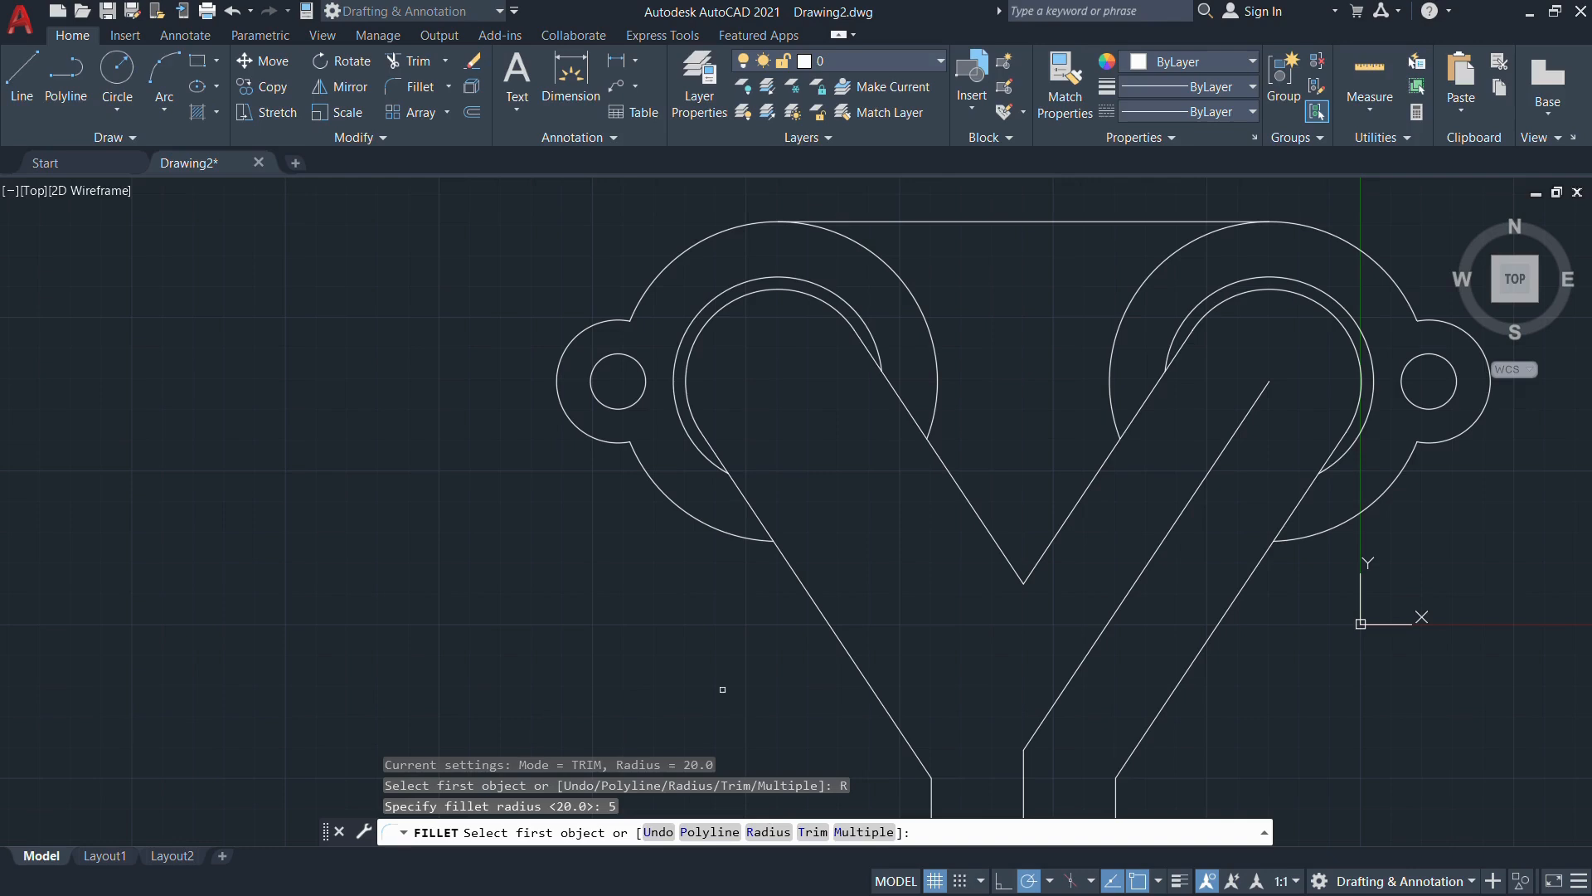
pyautogui.click(619, 321)
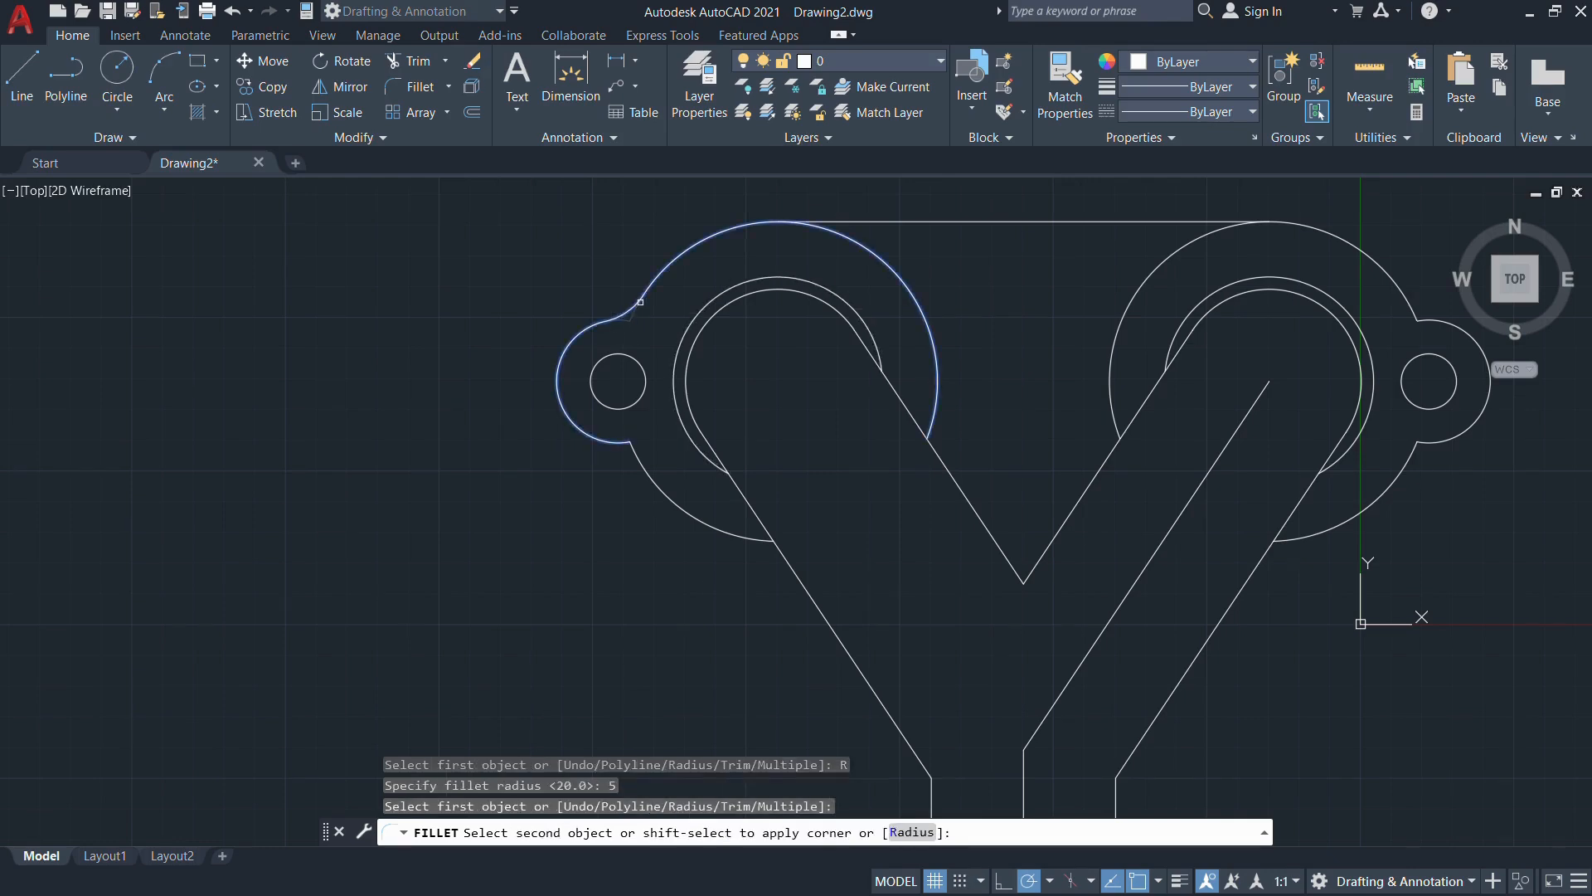
pyautogui.click(639, 304)
# Fillet the left ear's lower junction and both right ear junctions with radius 5, using the Multiple option
pyautogui.rightClick(671, 428)
pyautogui.click(701, 440)
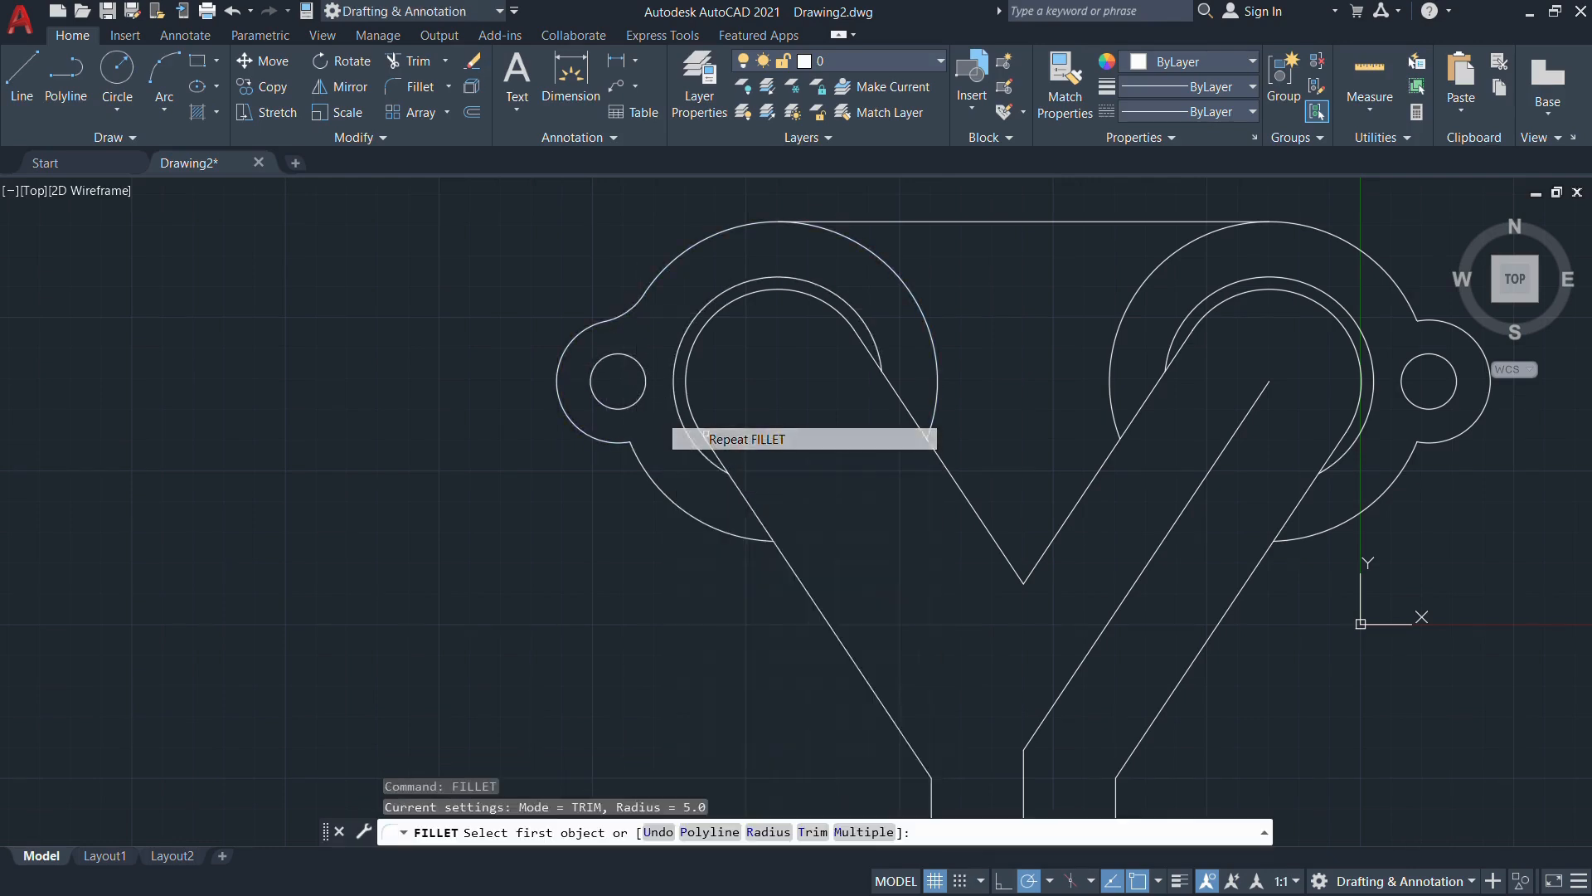
pyautogui.click(865, 832)
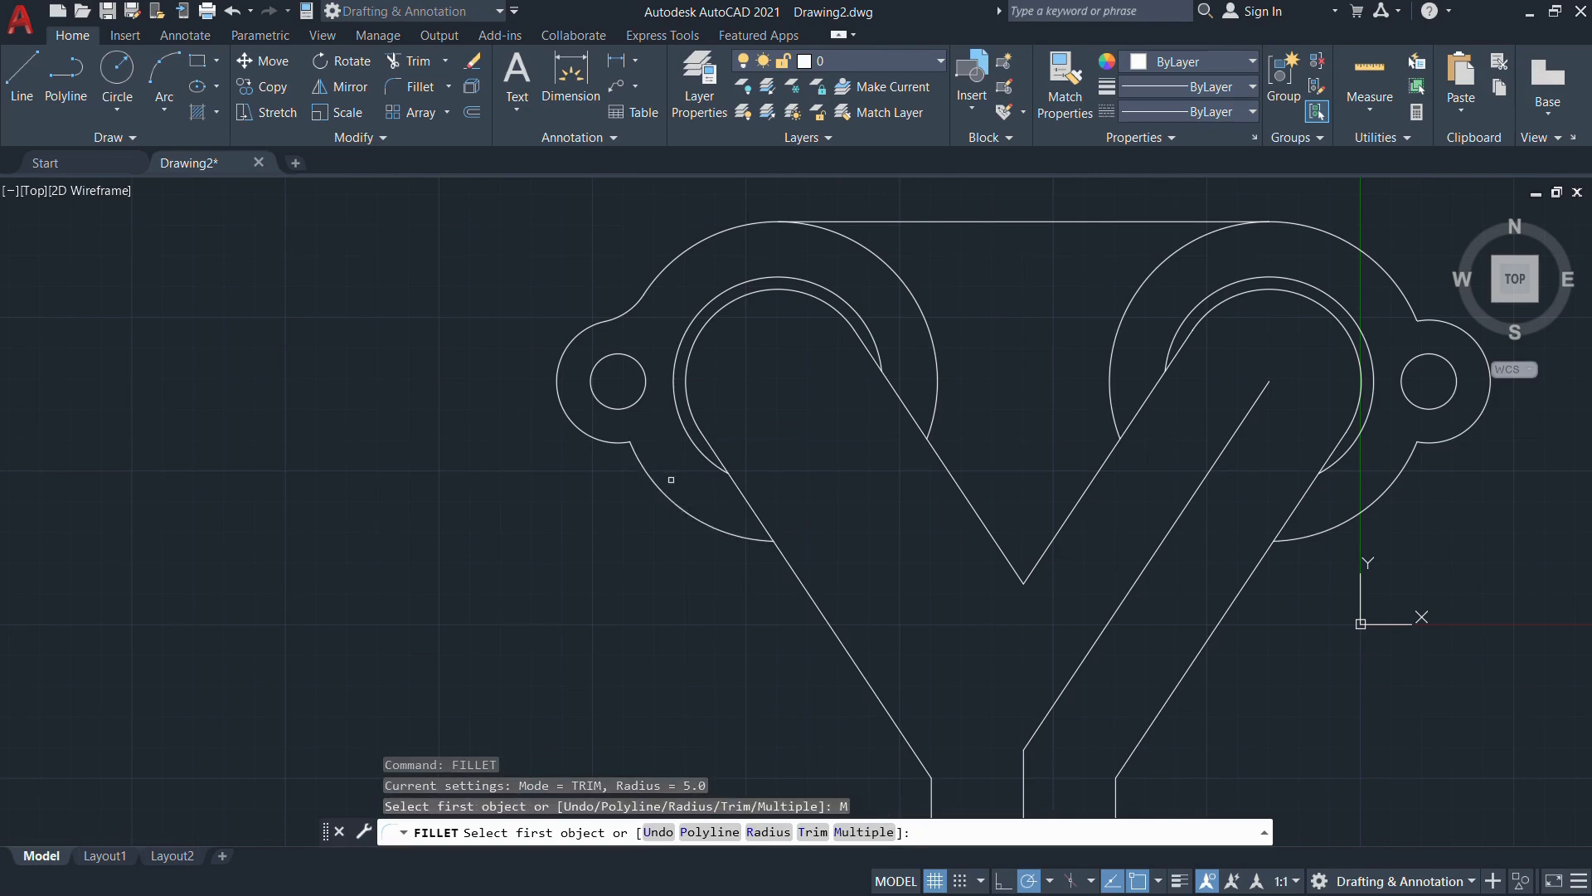
pyautogui.click(642, 467)
pyautogui.click(612, 442)
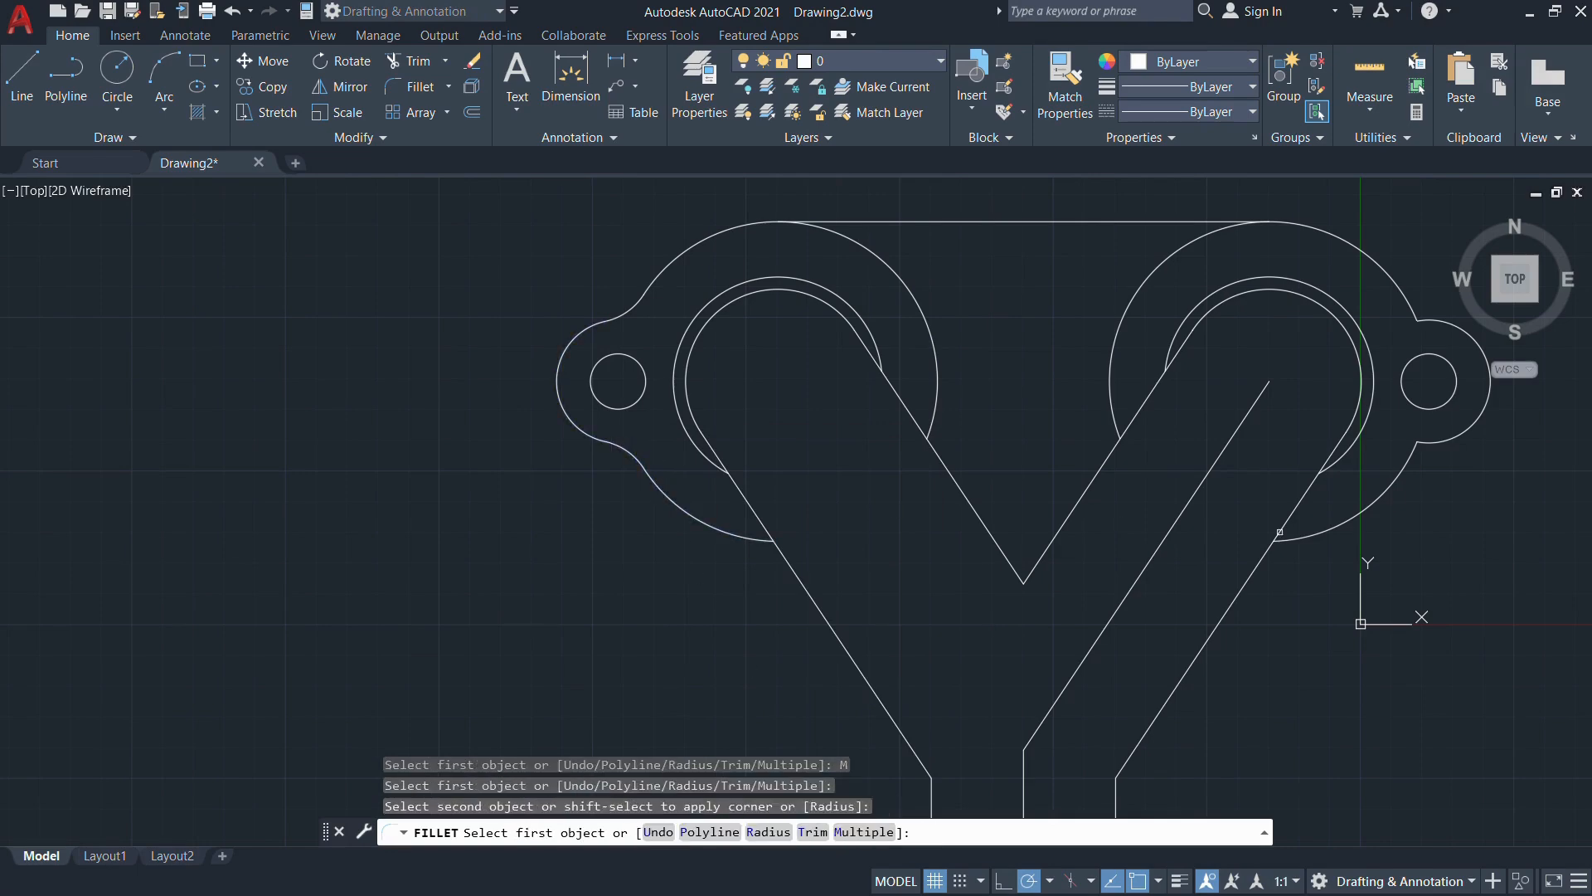
pyautogui.click(1383, 479)
pyautogui.click(1411, 345)
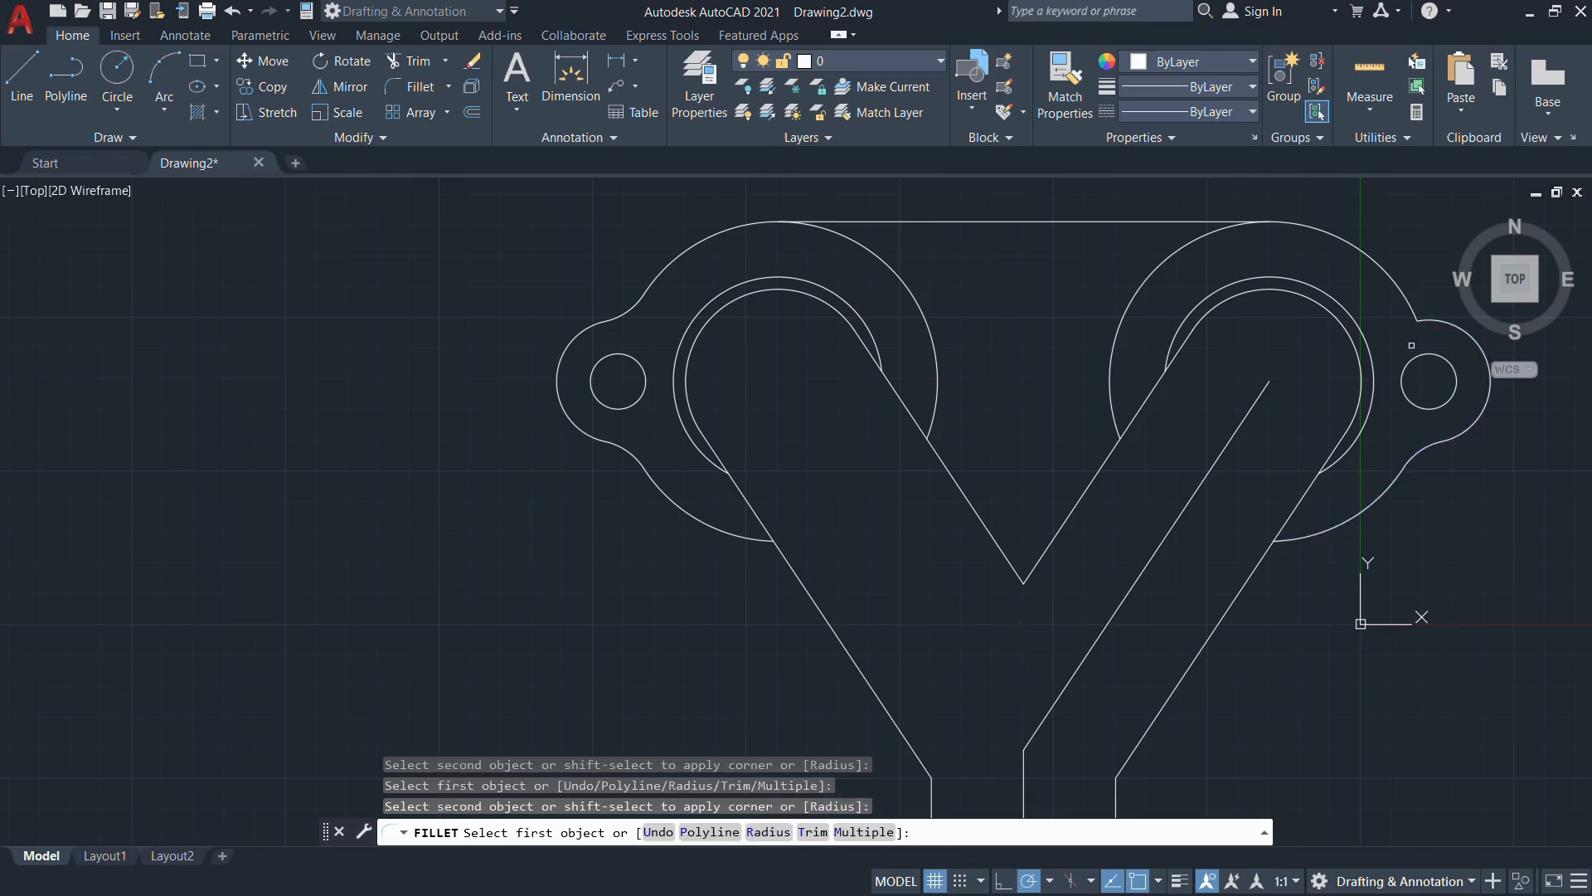
pyautogui.click(1413, 344)
pyautogui.click(1385, 326)
# Fillet the bend between the vertical centreline and the right branch centreline with radius 20, as given in 01.jpg
pyautogui.scroll(-3, 729, 523)
pyautogui.moveTo(757, 540); pyautogui.dragTo(610, 372, button='middle')
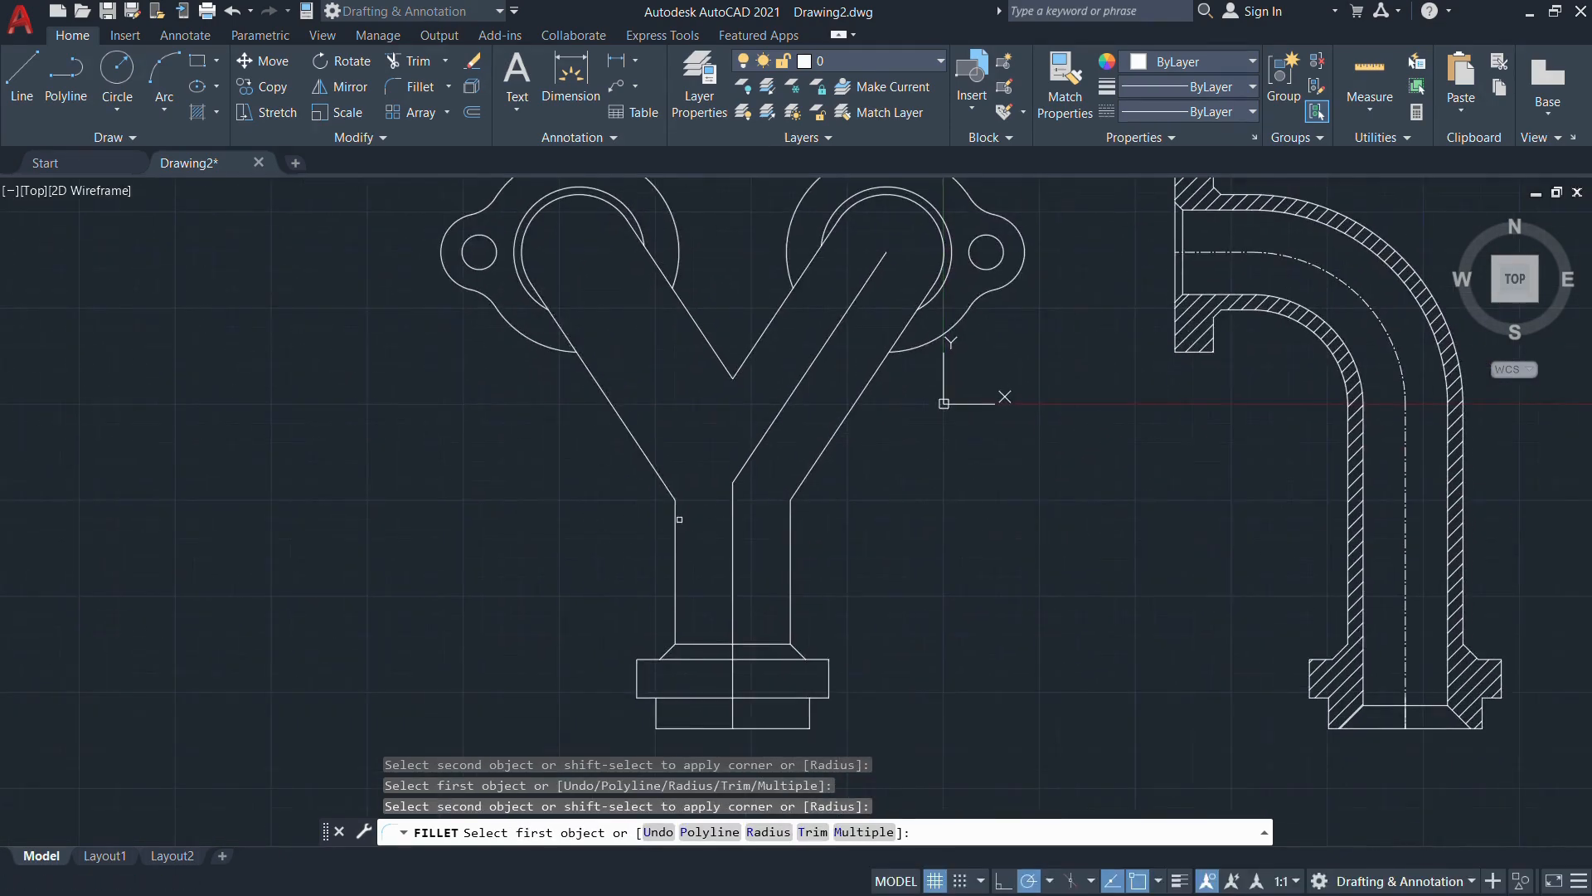
pyautogui.hotkey('alt', 'Tab')
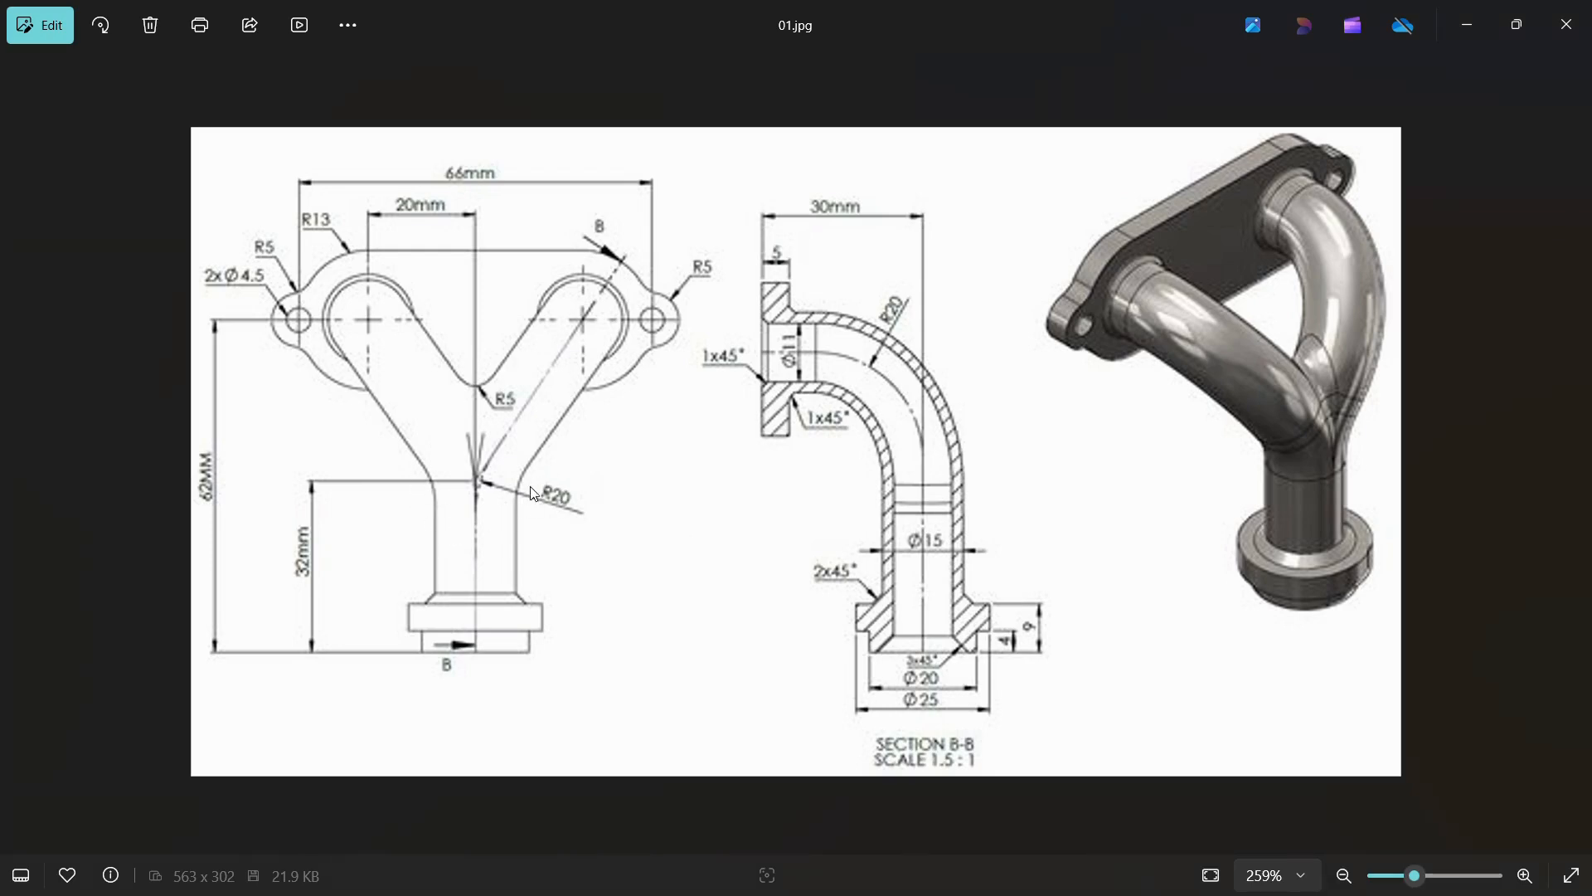
pyautogui.hotkey('alt', 'Tab')
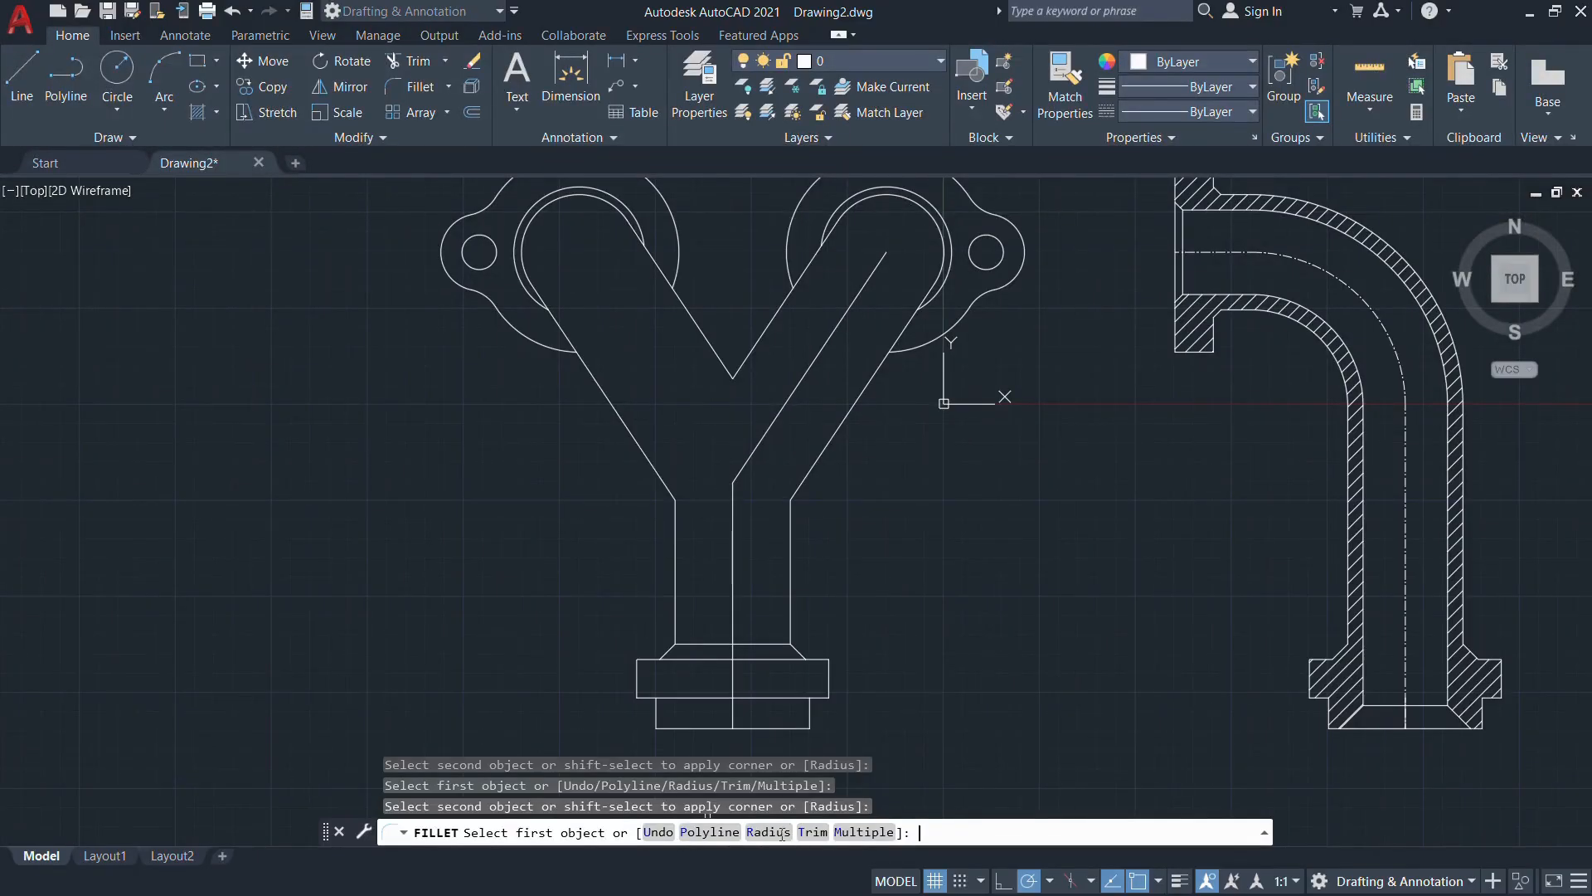
pyautogui.click(752, 837)
pyautogui.write('20')
pyautogui.press('Return')
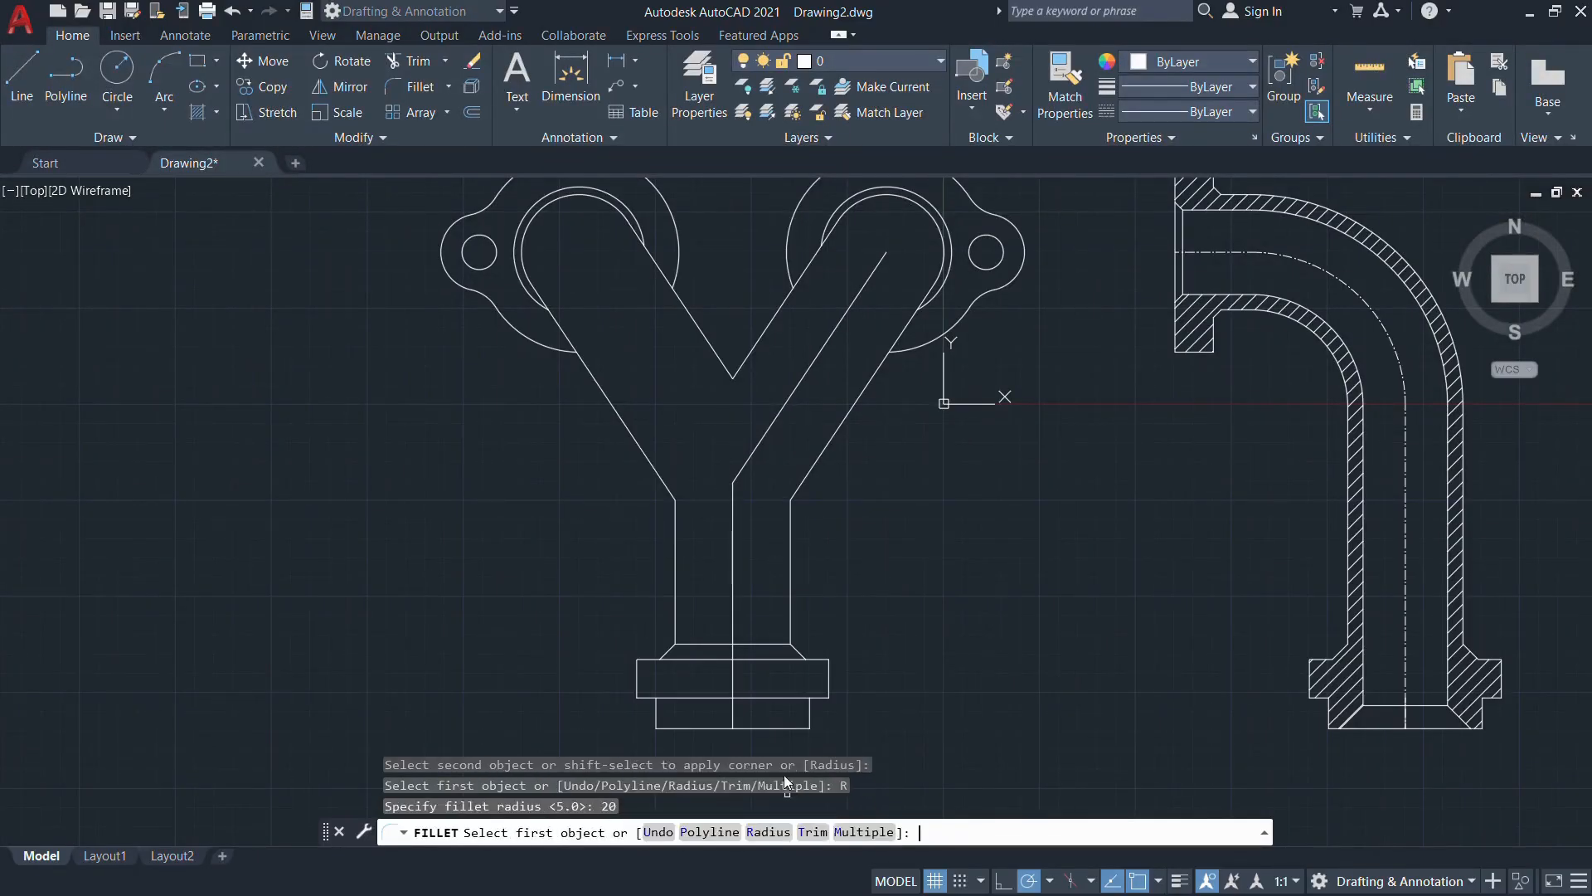
pyautogui.click(734, 502)
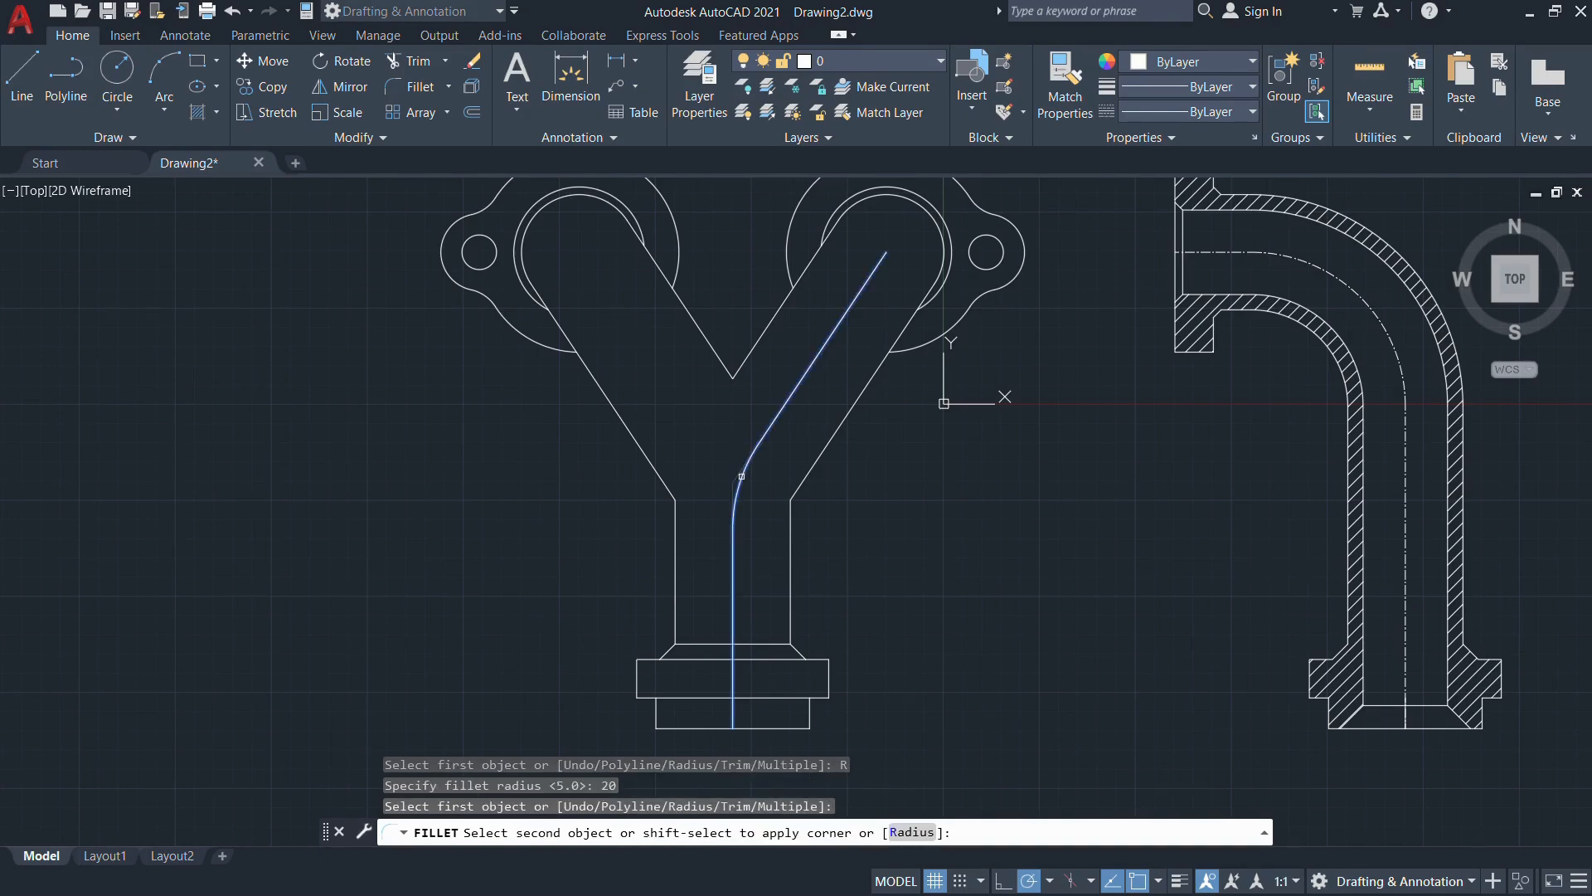
pyautogui.click(750, 456)
# Fillet the right and left outer pipe edges where they bend into the vertical stem with radius 20, checking against 01.jpg
pyautogui.click(792, 524)
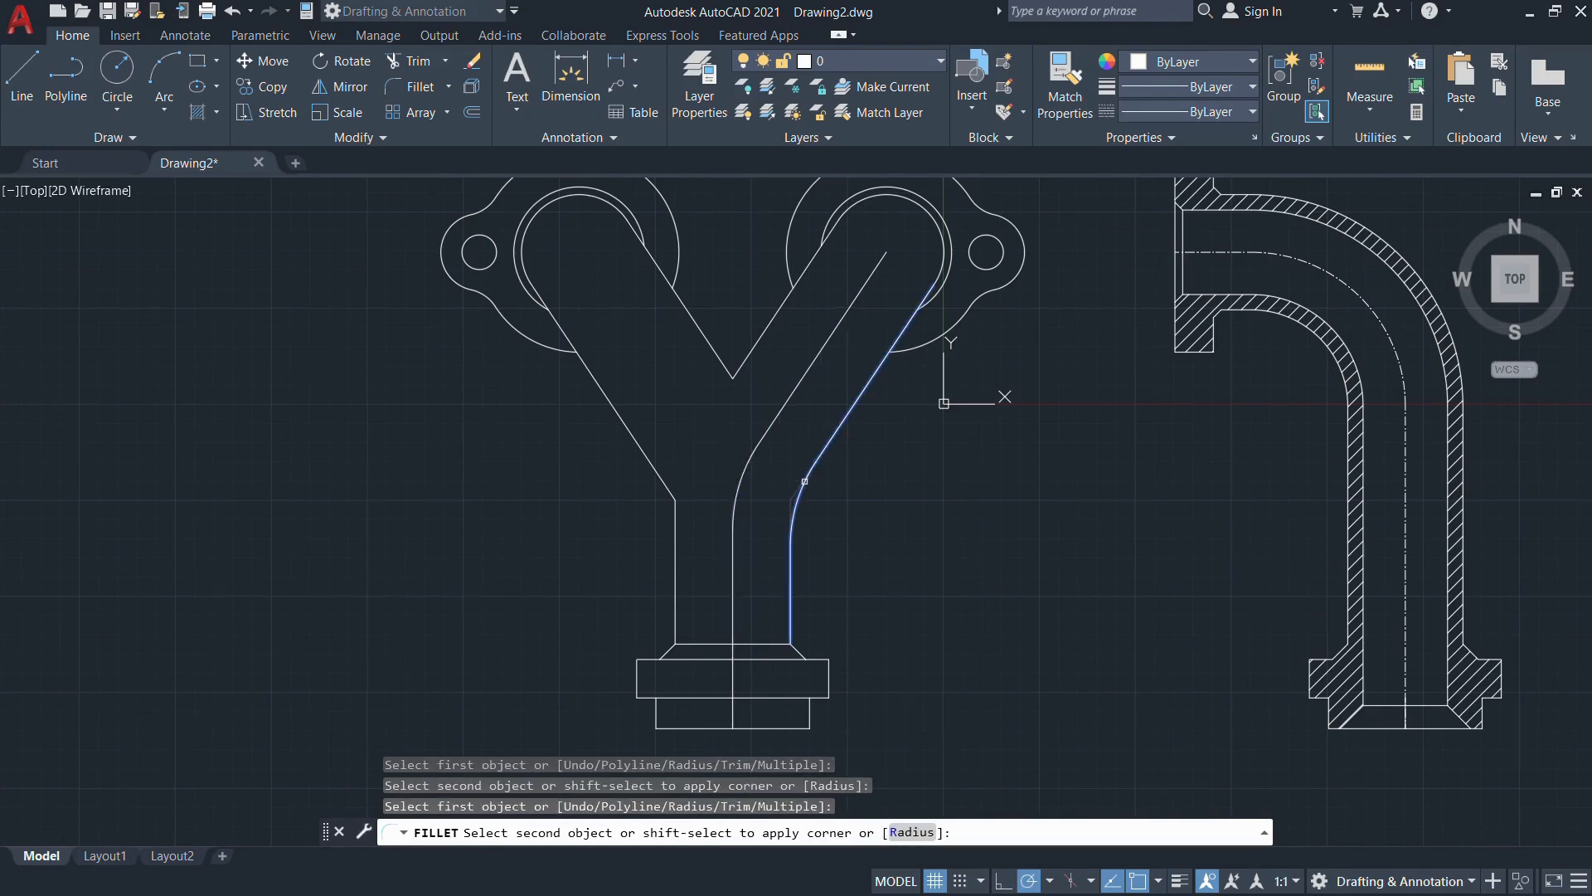
pyautogui.click(817, 431)
pyautogui.click(675, 529)
pyautogui.click(668, 489)
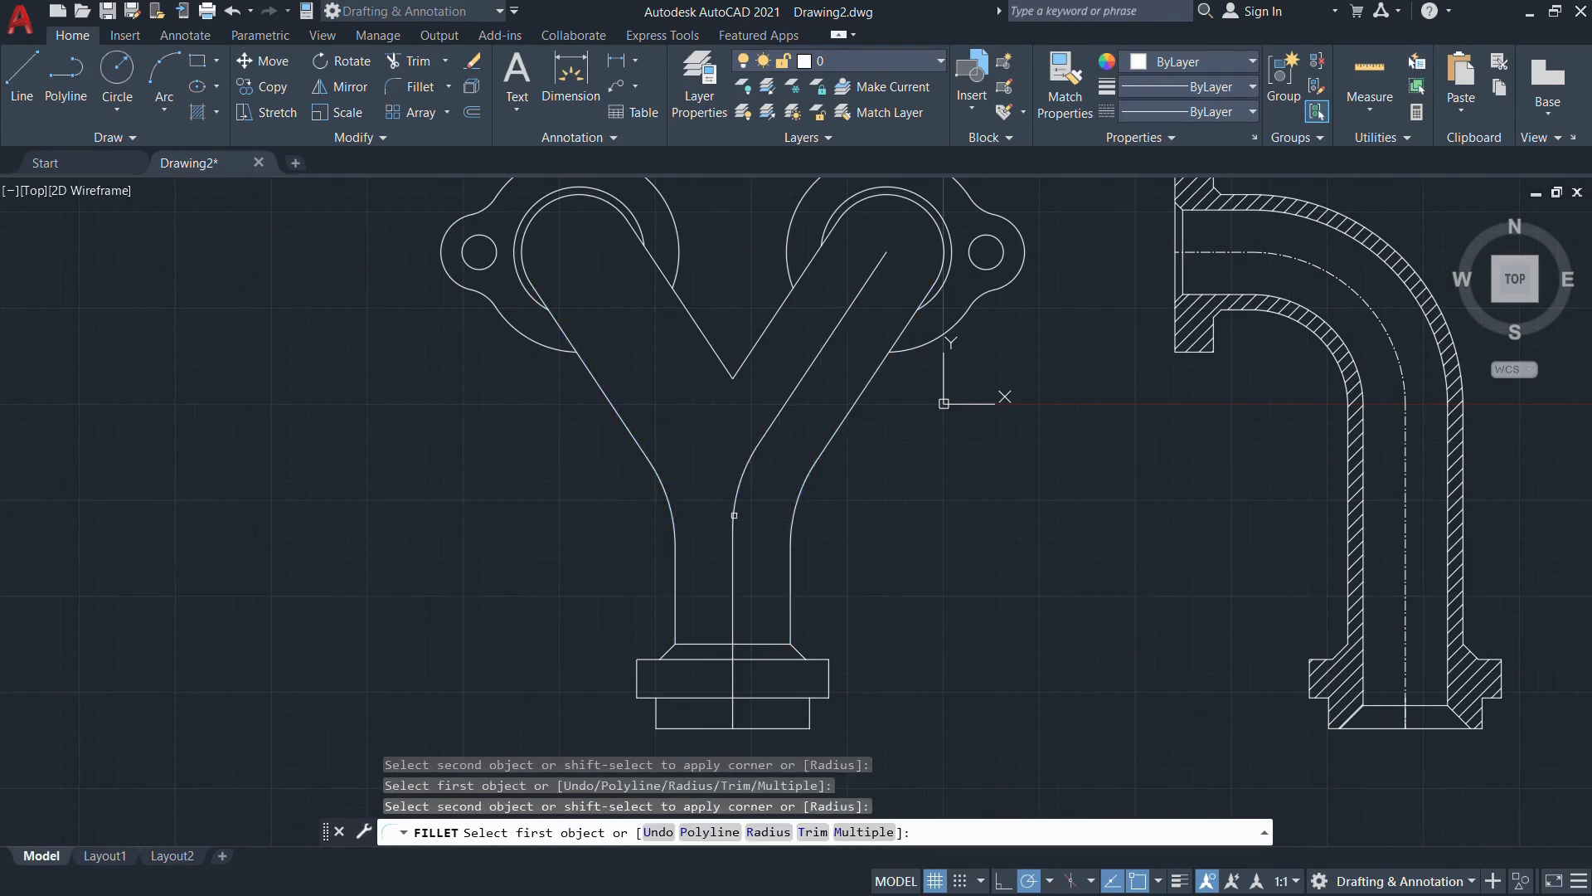
pyautogui.hotkey('alt', 'Tab')
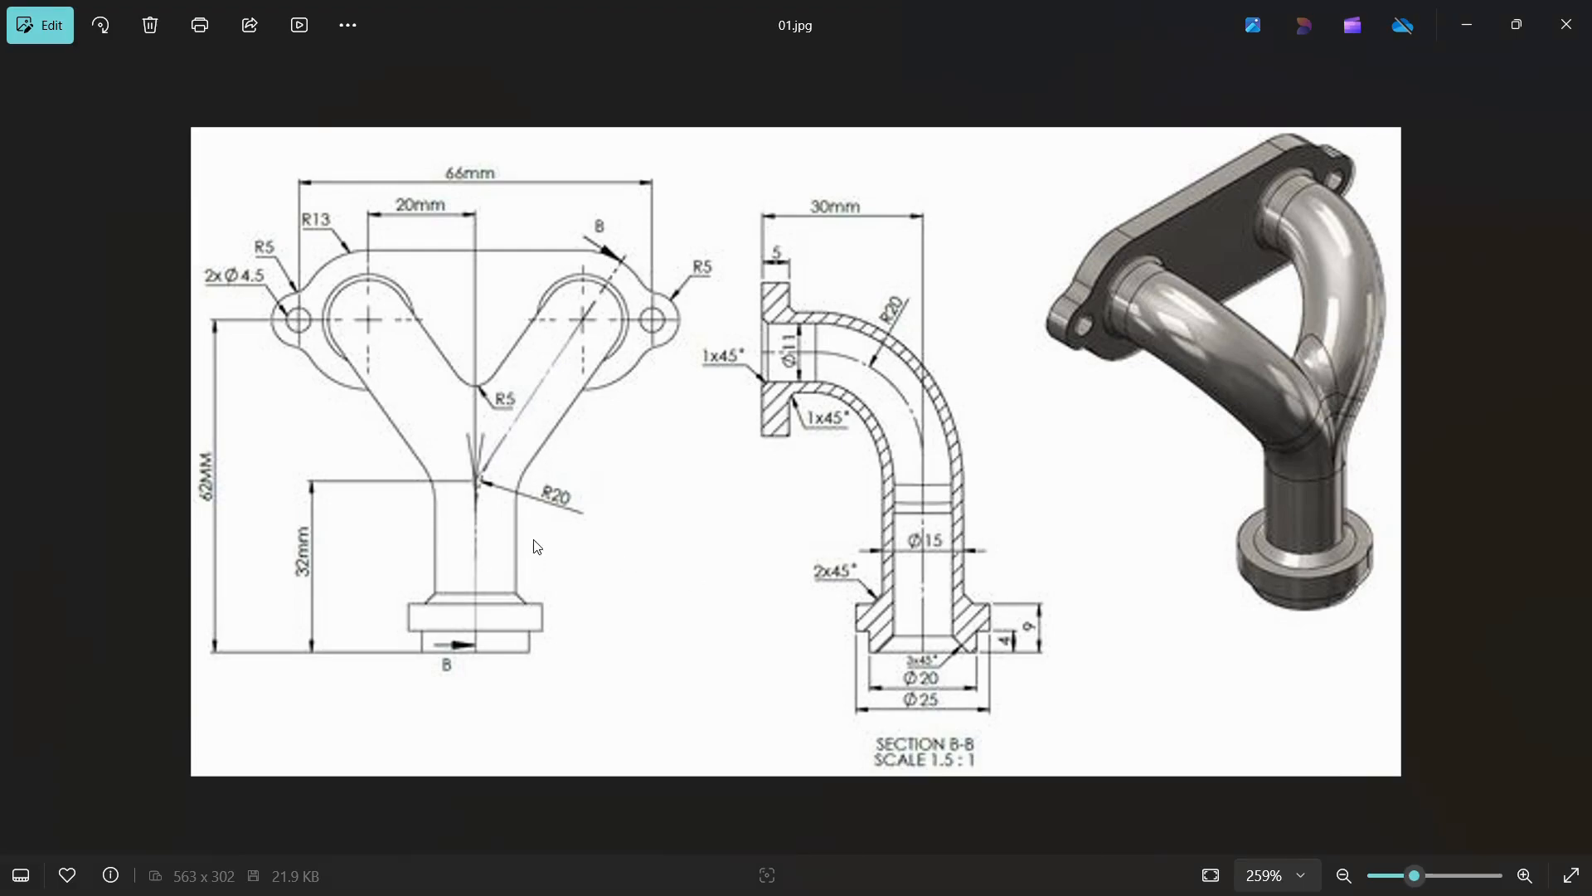
pyautogui.hotkey('alt', 'Tab')
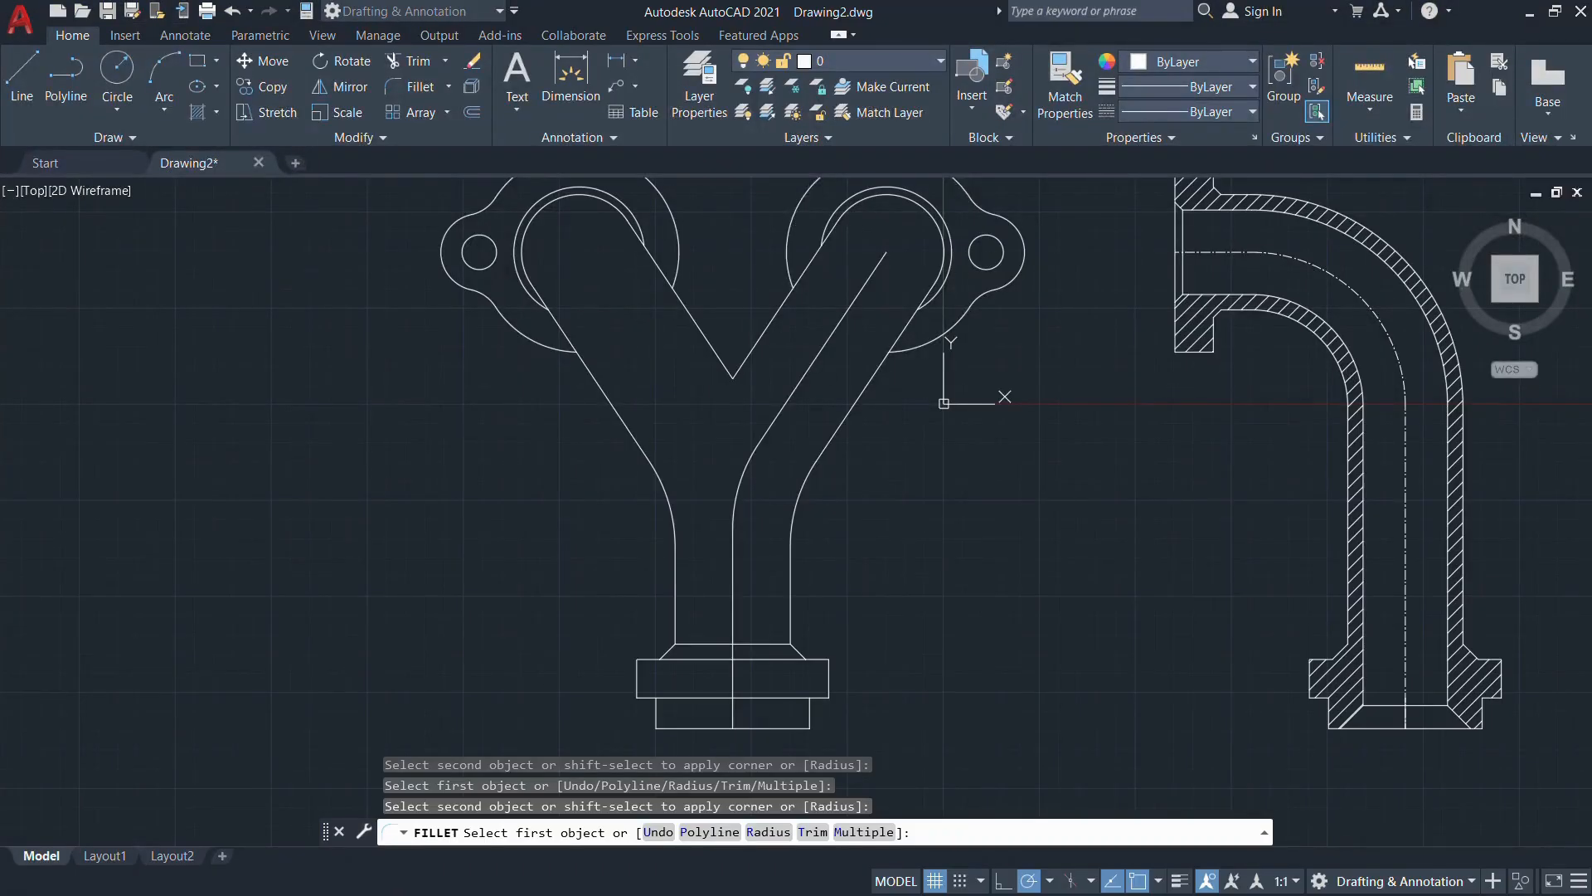
pyautogui.hotkey('alt', 'Tab')
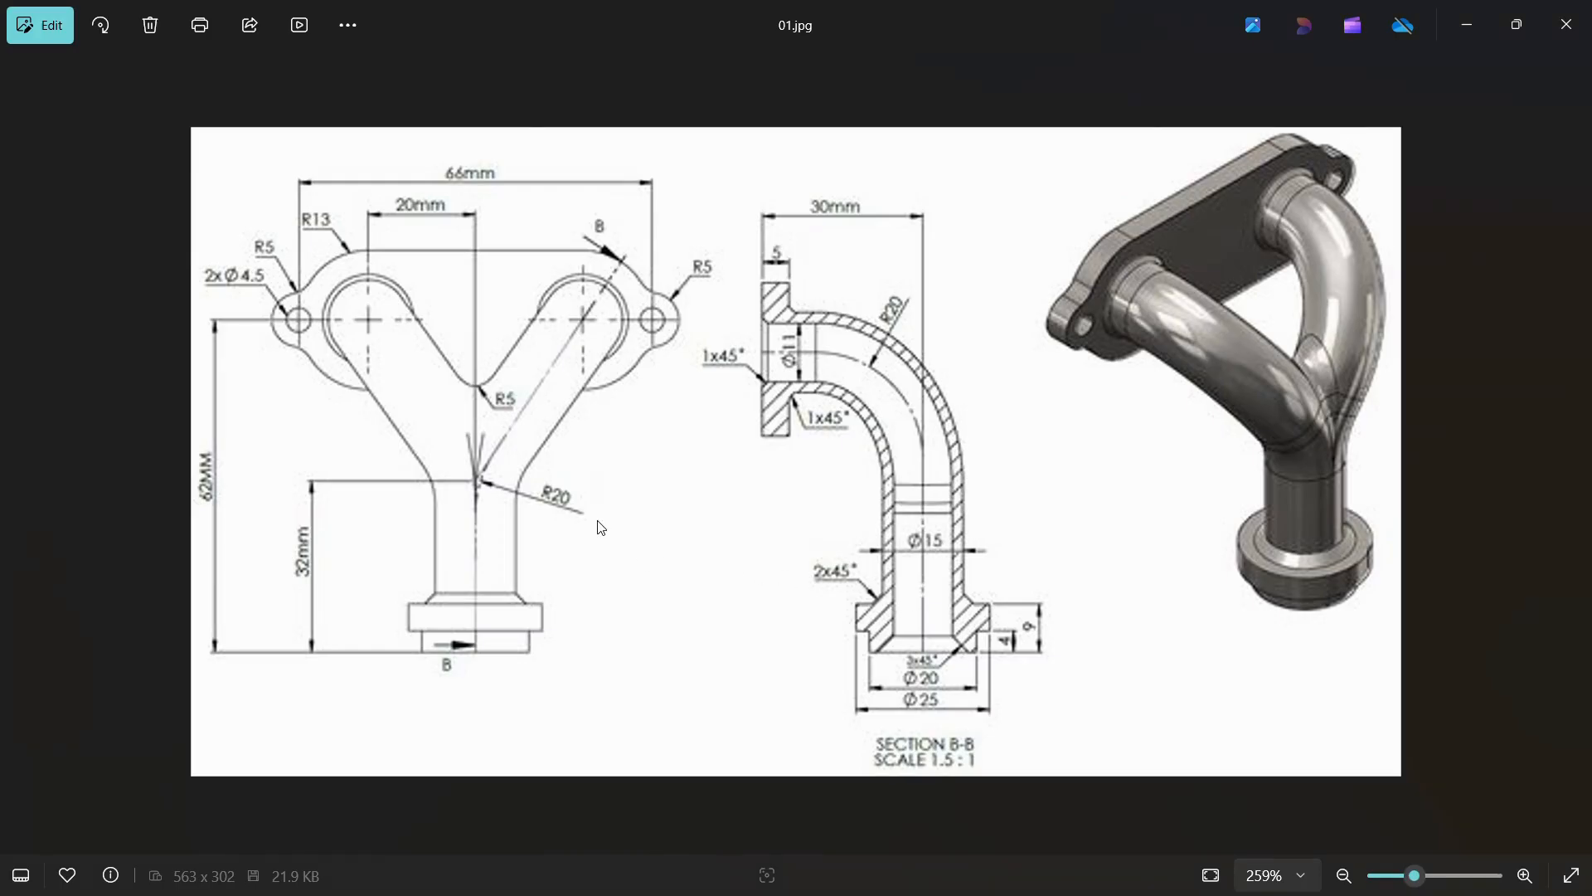
pyautogui.hotkey('alt', 'Tab')
pyautogui.press('Escape')
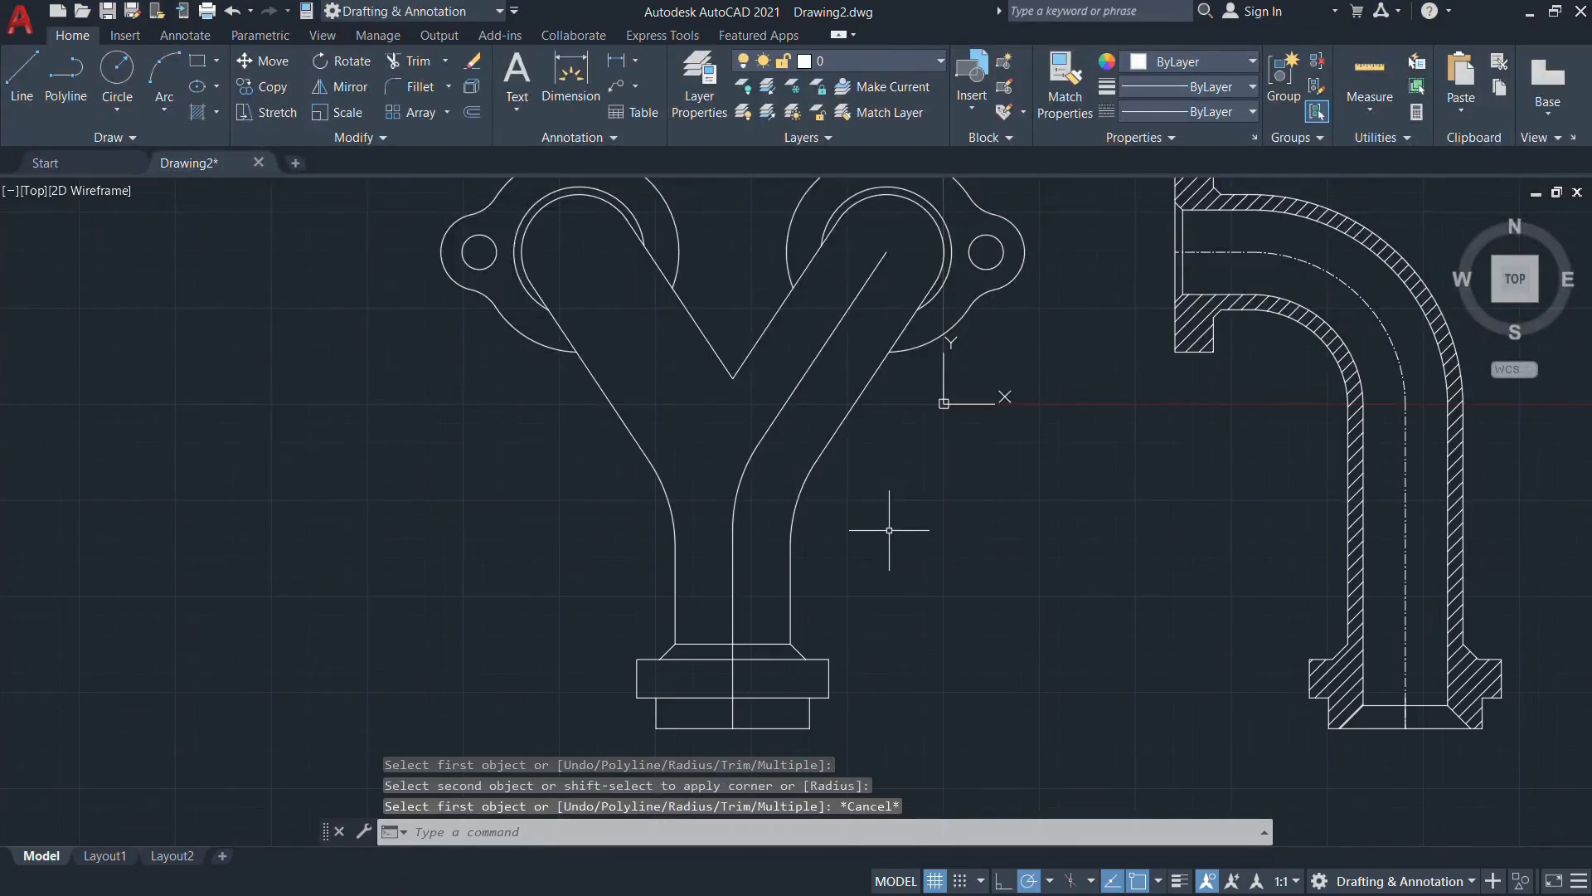
# Apply the CENTER linetype to the right branch centreline, its bend arc and the vertical stem centreline
pyautogui.click(1257, 106)
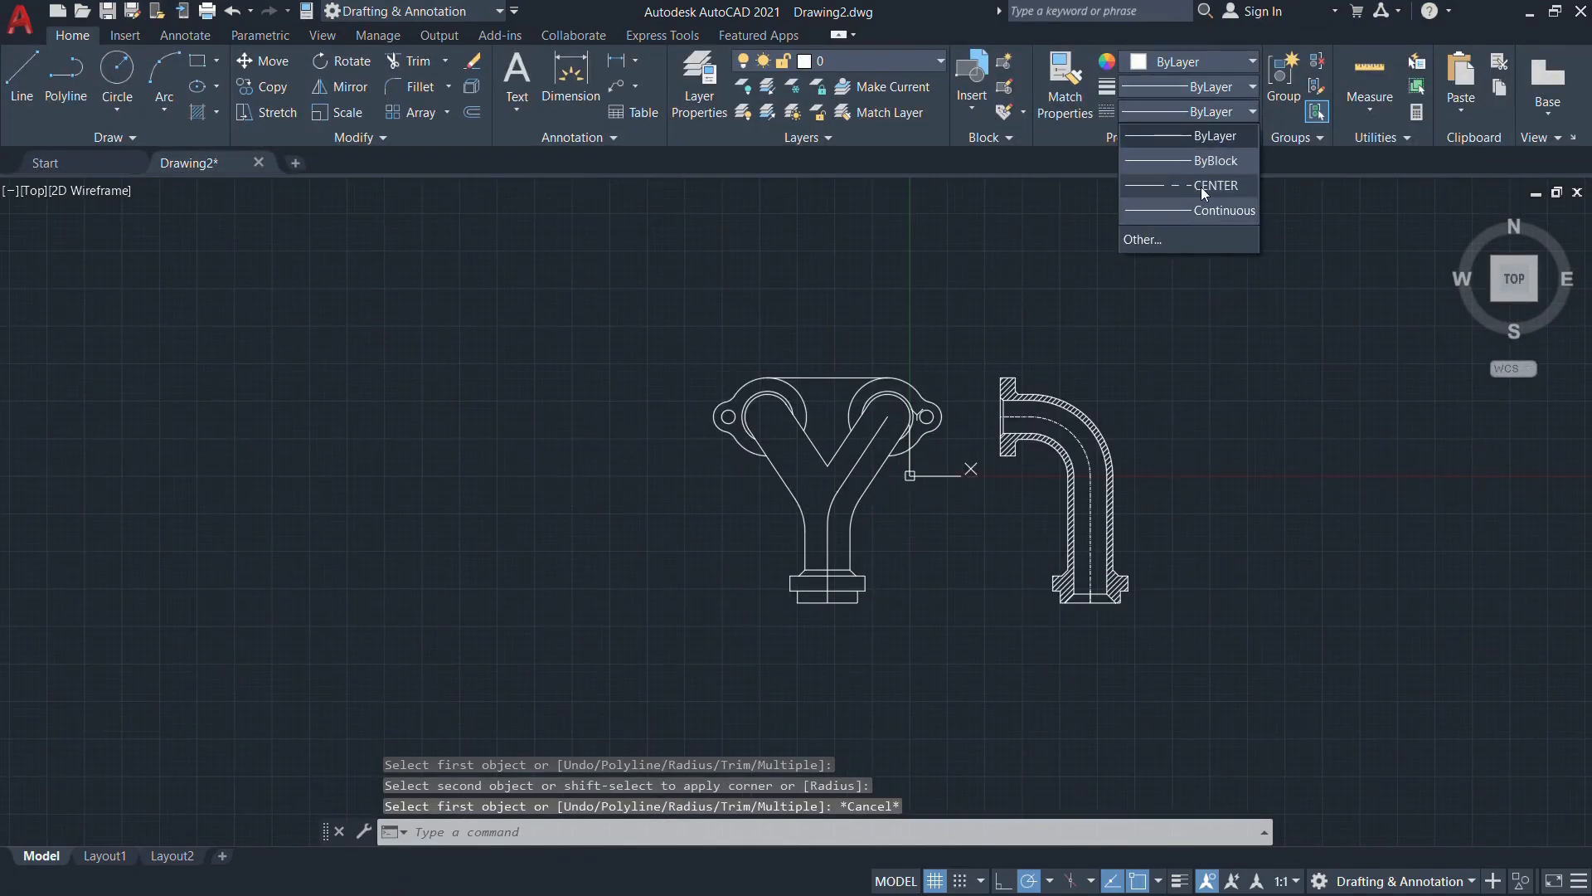
pyautogui.click(894, 519)
pyautogui.scroll(4, 890, 469)
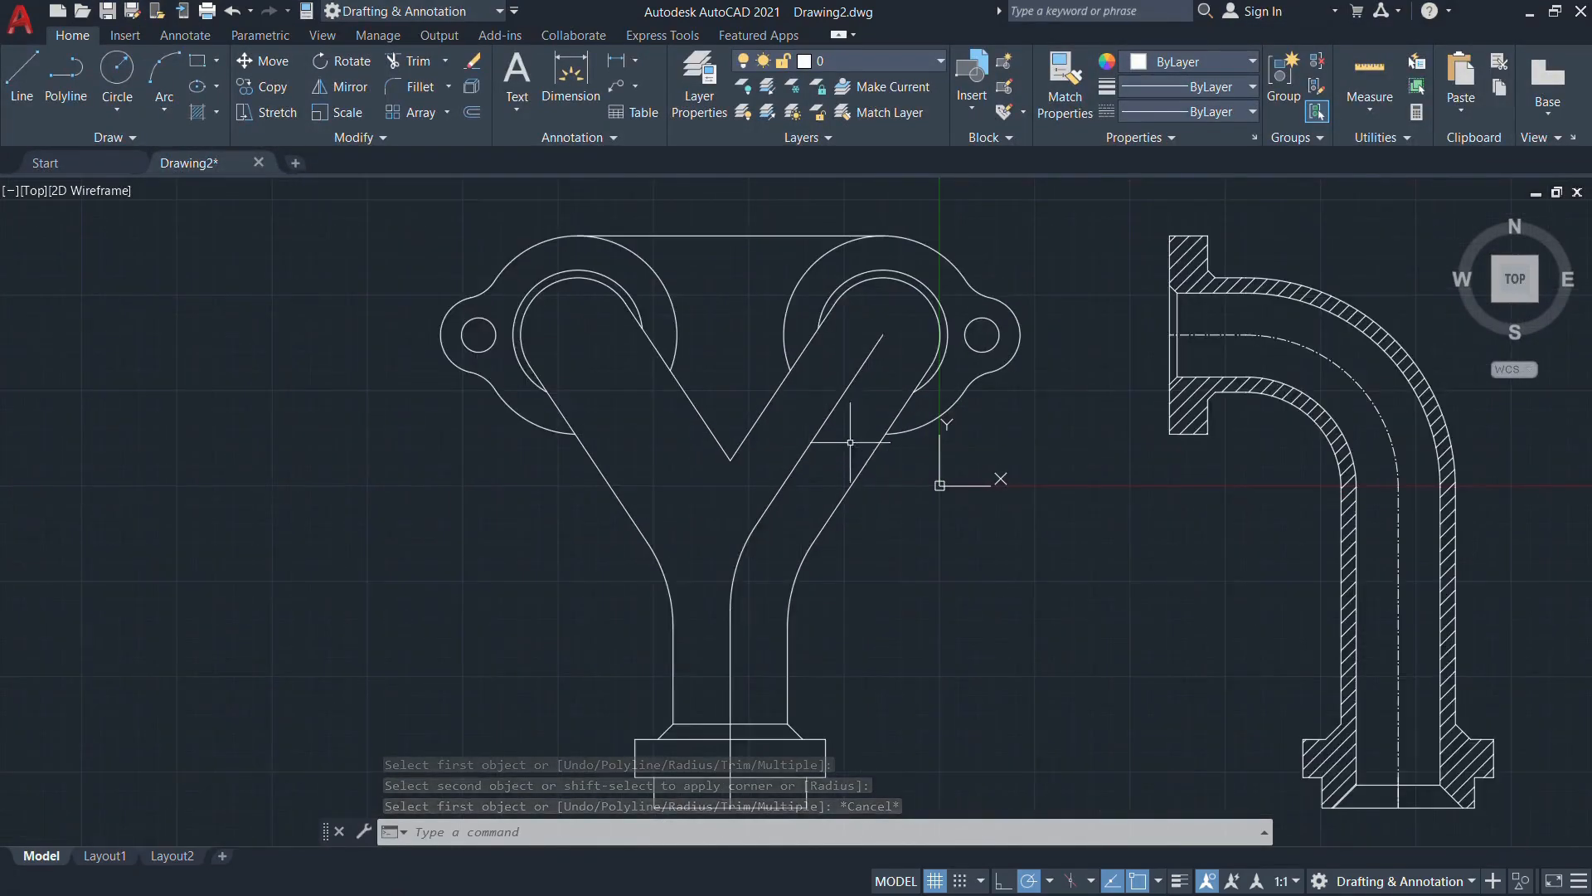
pyautogui.click(836, 410)
pyautogui.click(745, 551)
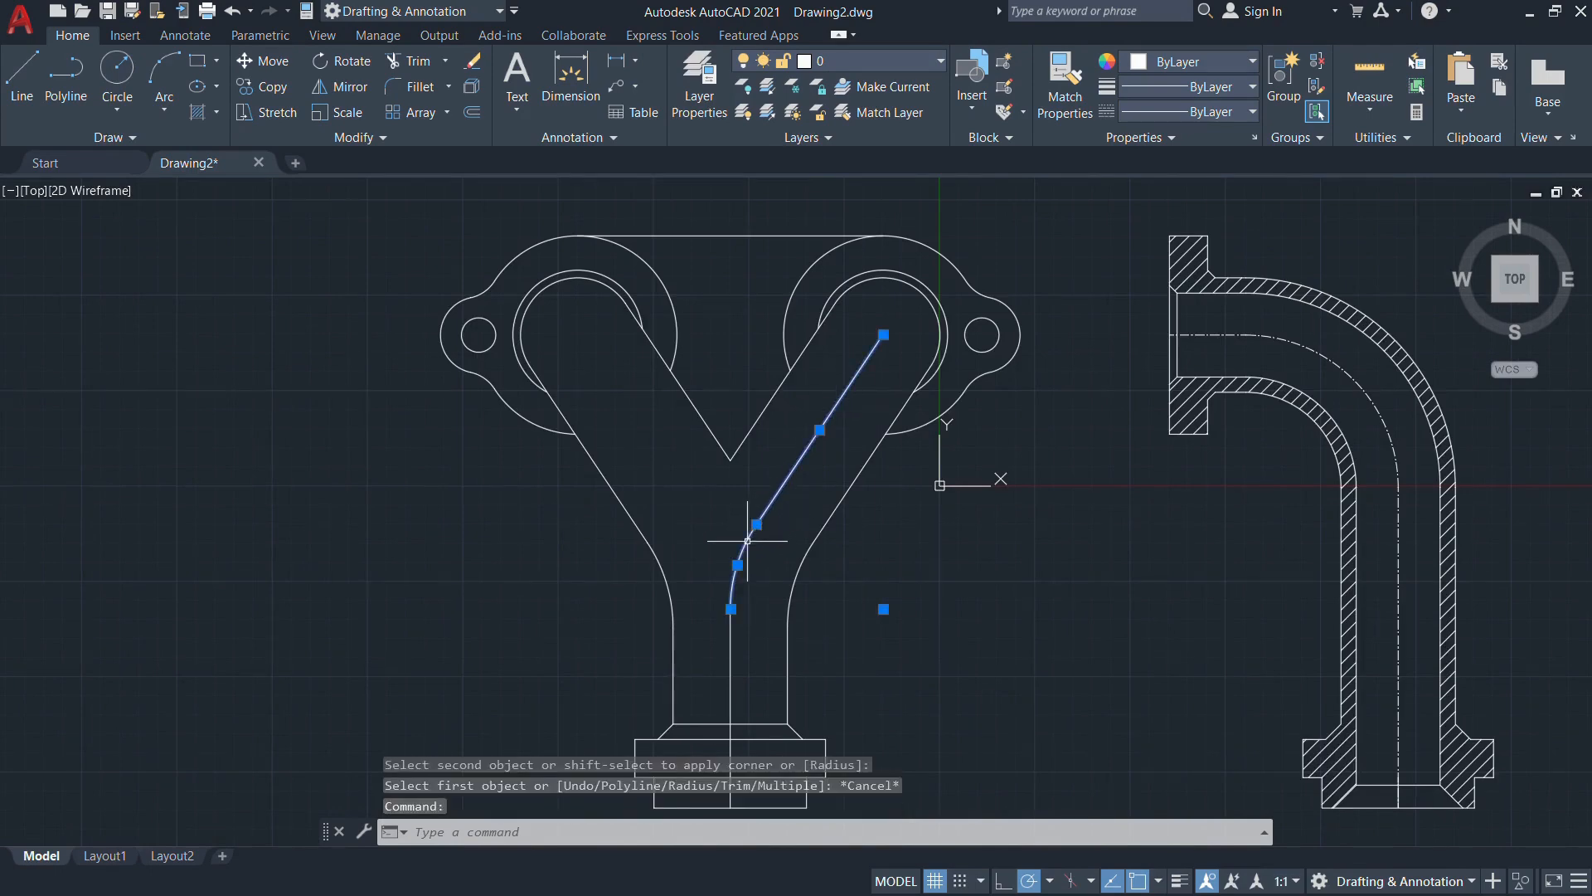
pyautogui.click(733, 633)
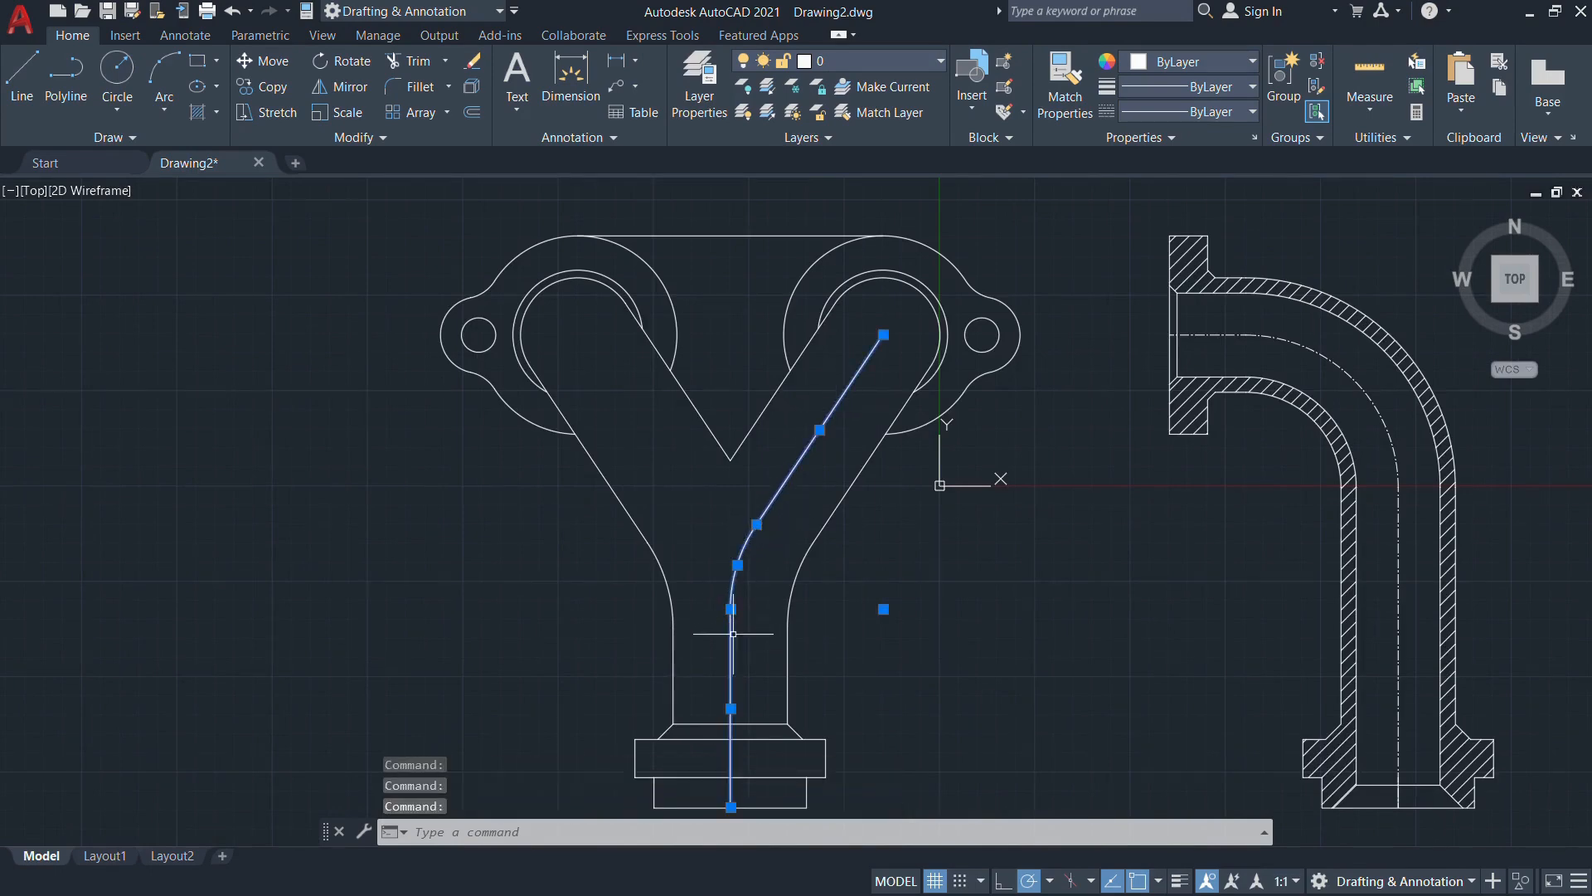
pyautogui.click(1255, 111)
pyautogui.click(1185, 189)
pyautogui.press('Escape')
# Fillet the V-shaped inner corner between the two pipe branches with radius 5, as given in 01.jpg
pyautogui.hotkey('alt', 'Tab')
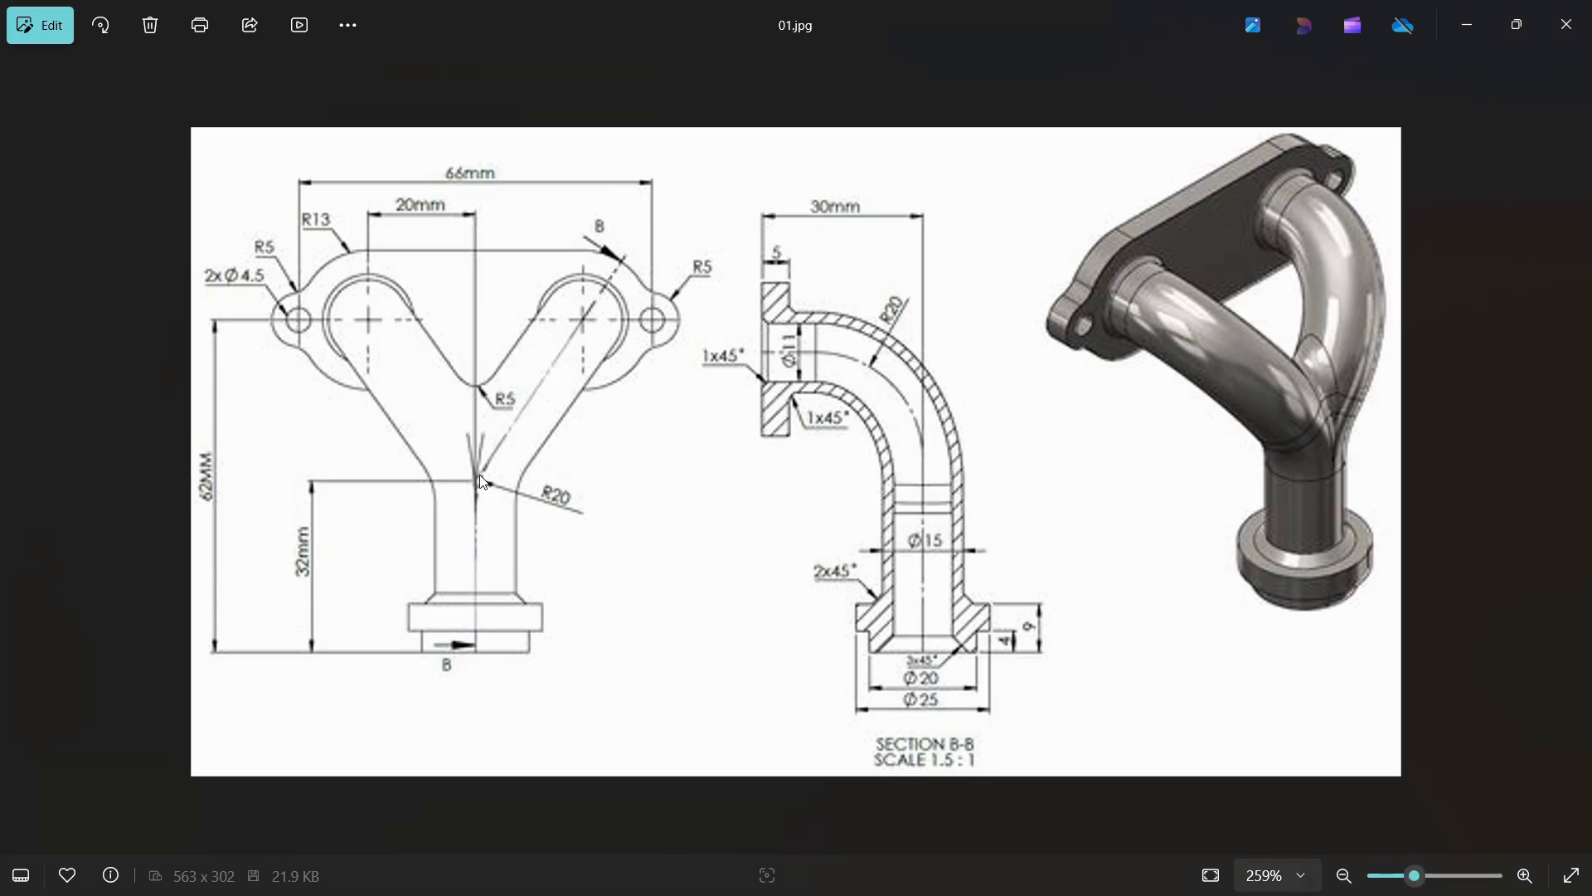
pyautogui.hotkey('alt', 'Tab')
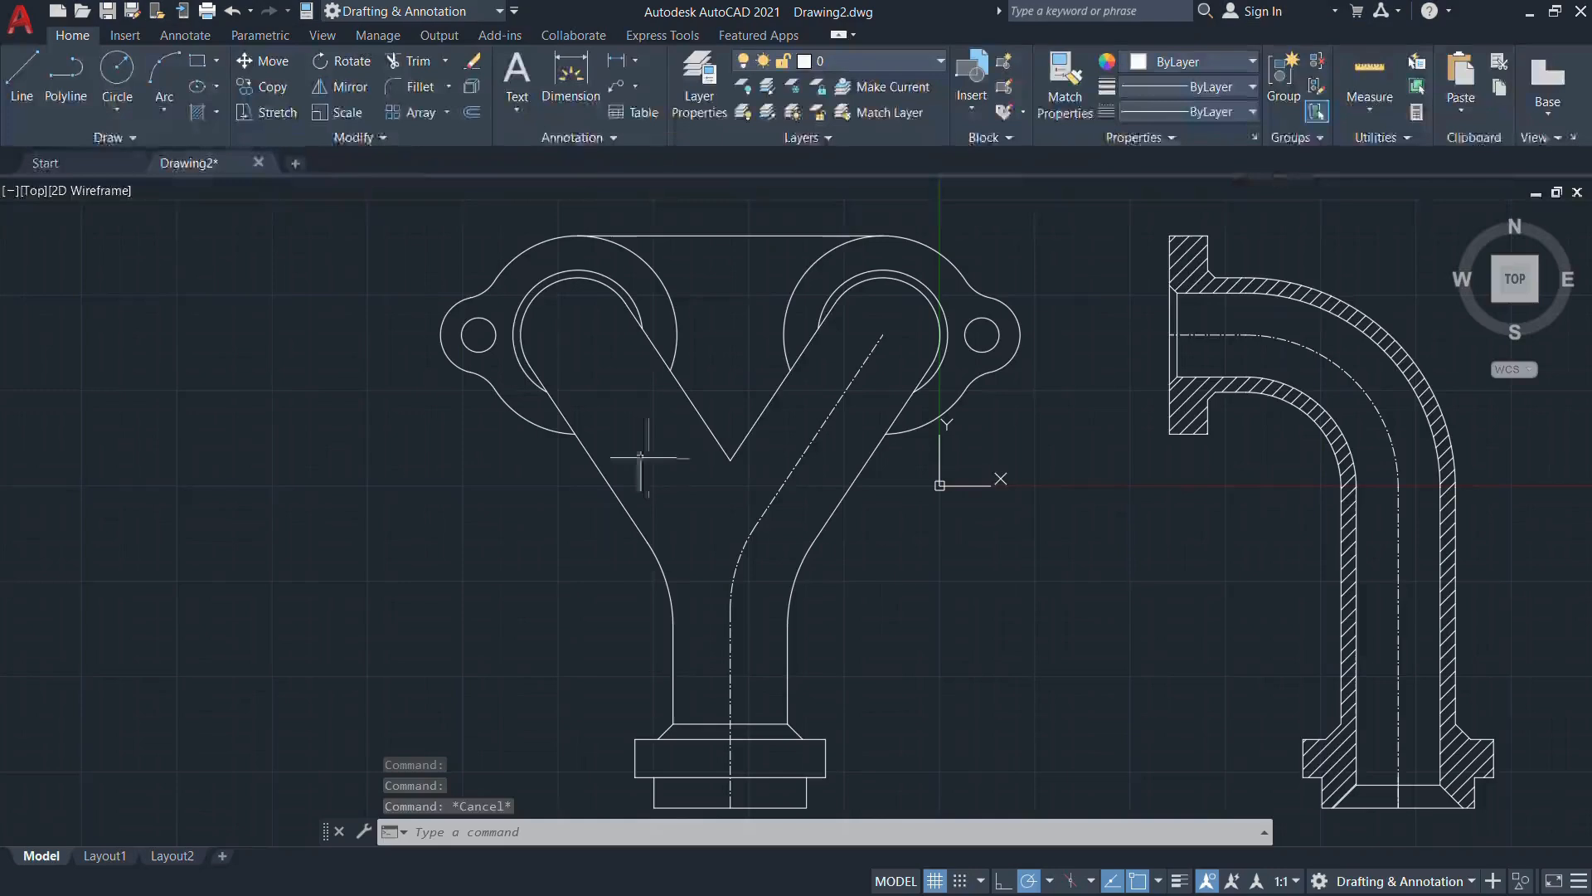
pyautogui.rightClick(712, 476)
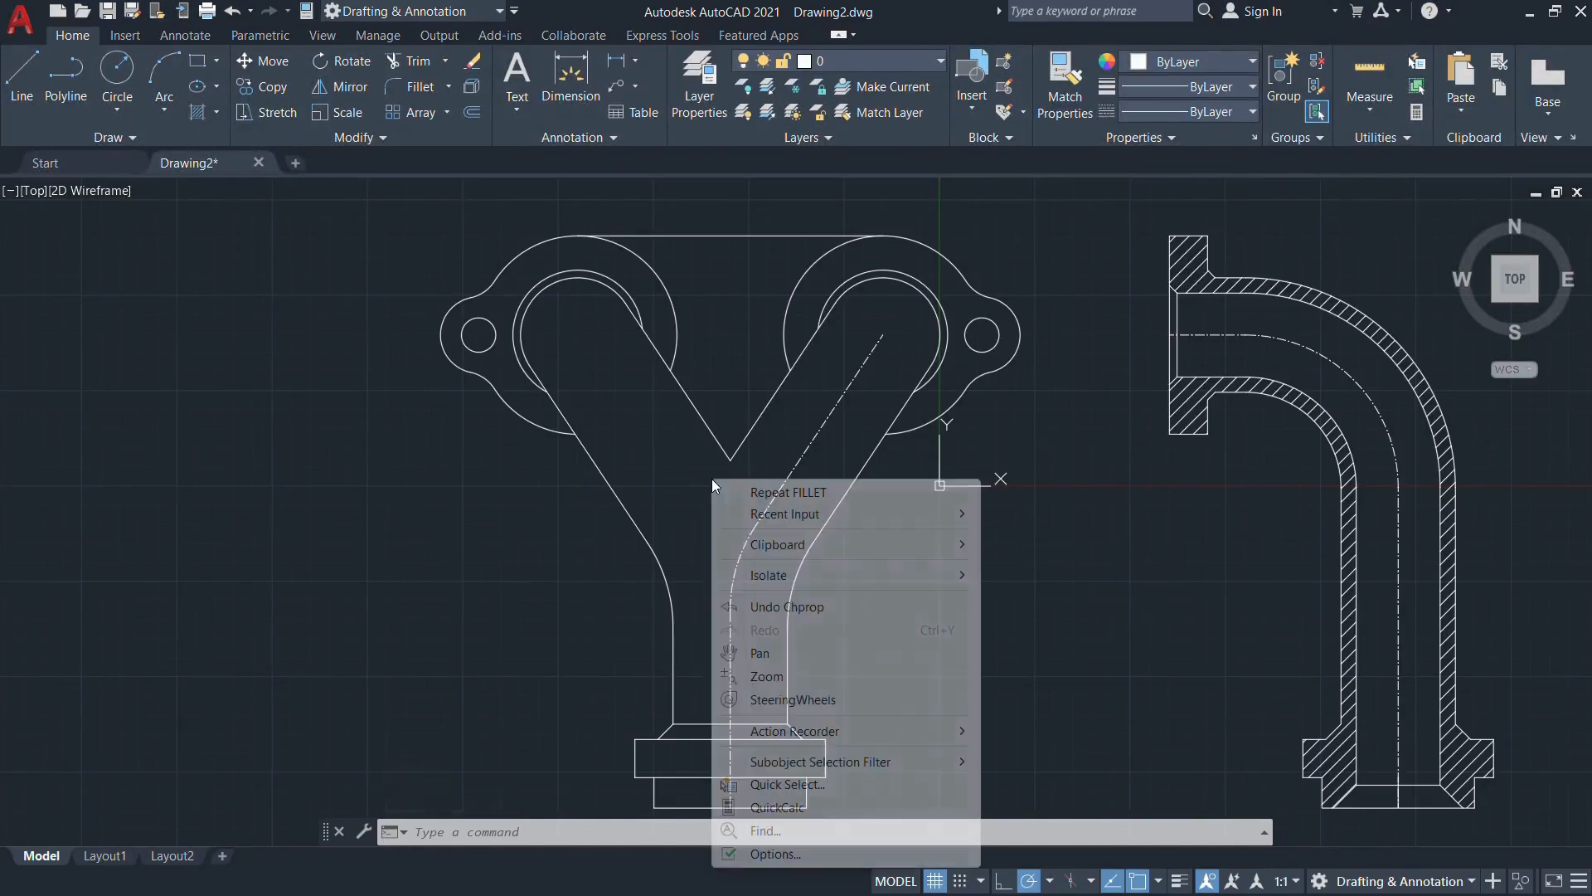
pyautogui.click(758, 491)
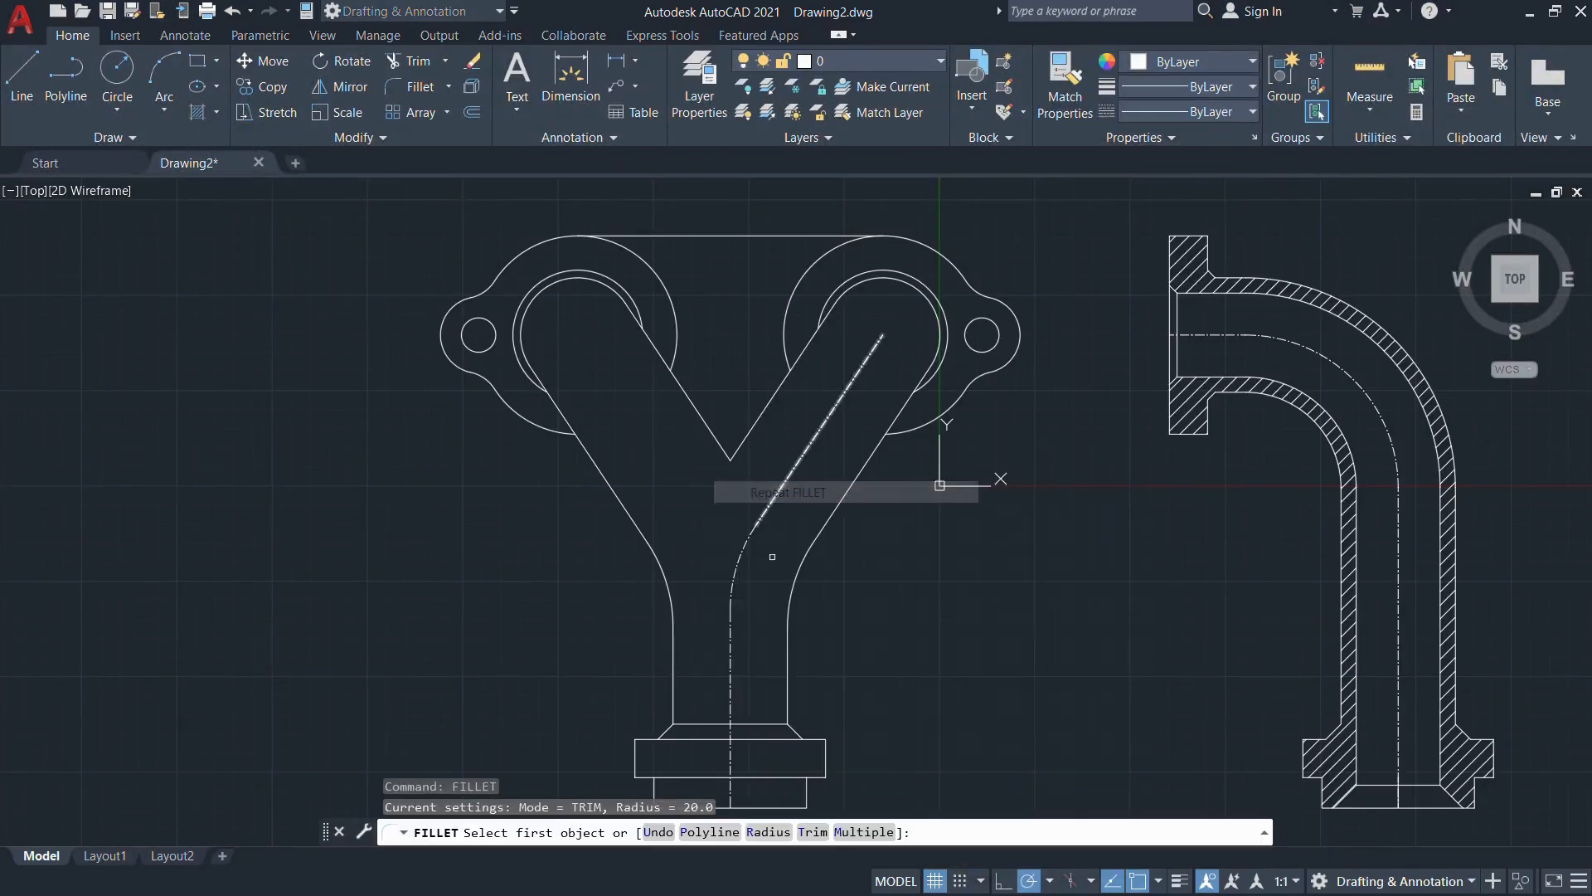
pyautogui.click(770, 832)
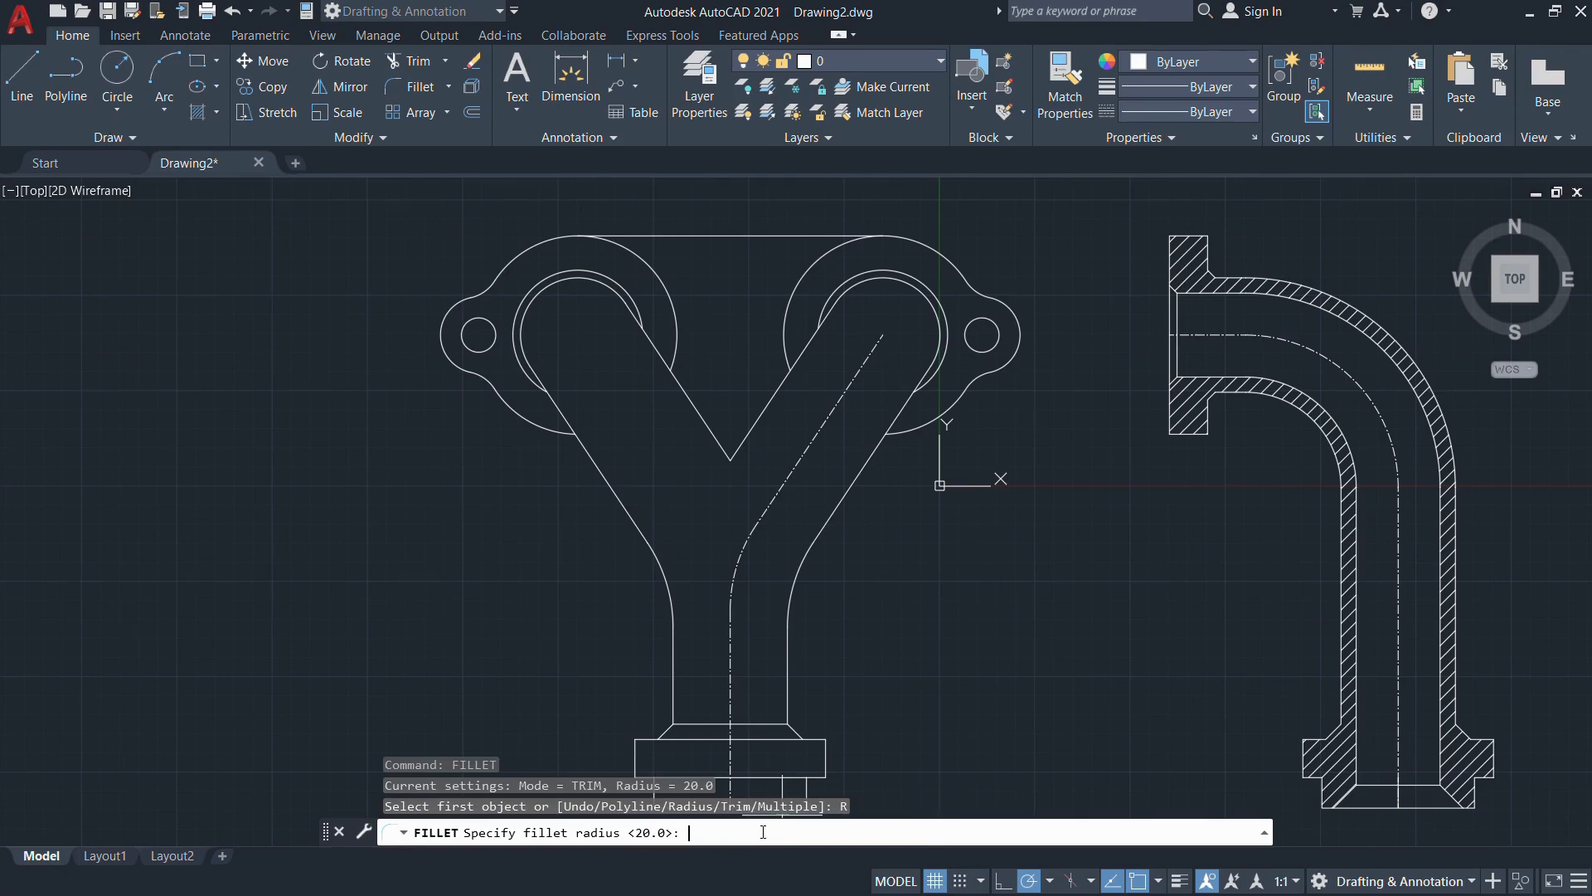
pyautogui.write('5')
pyautogui.press('Return')
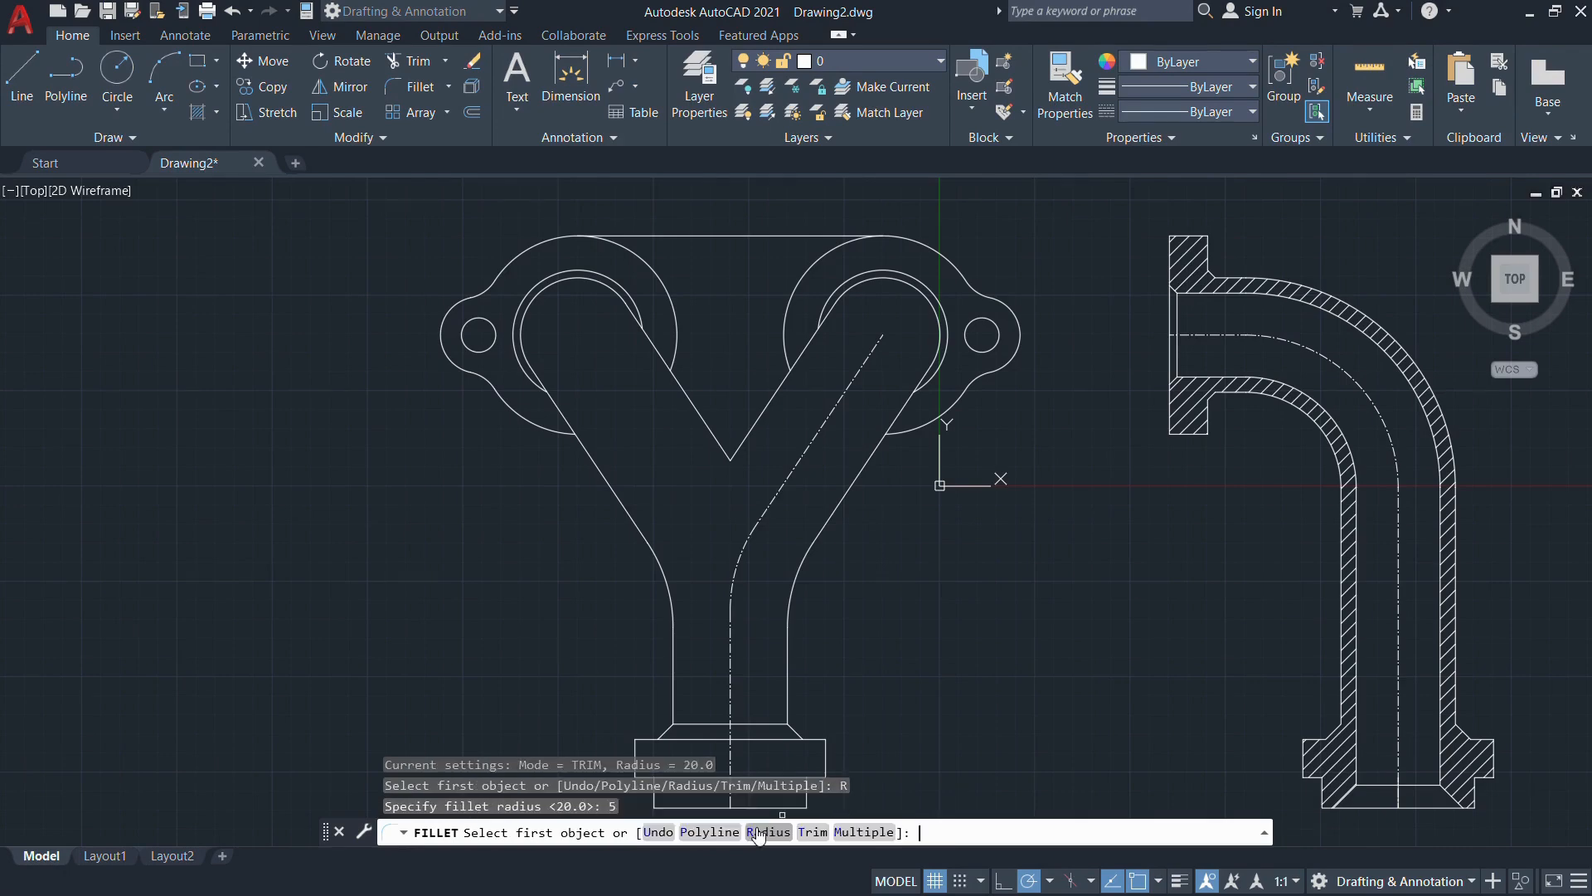
pyautogui.click(733, 446)
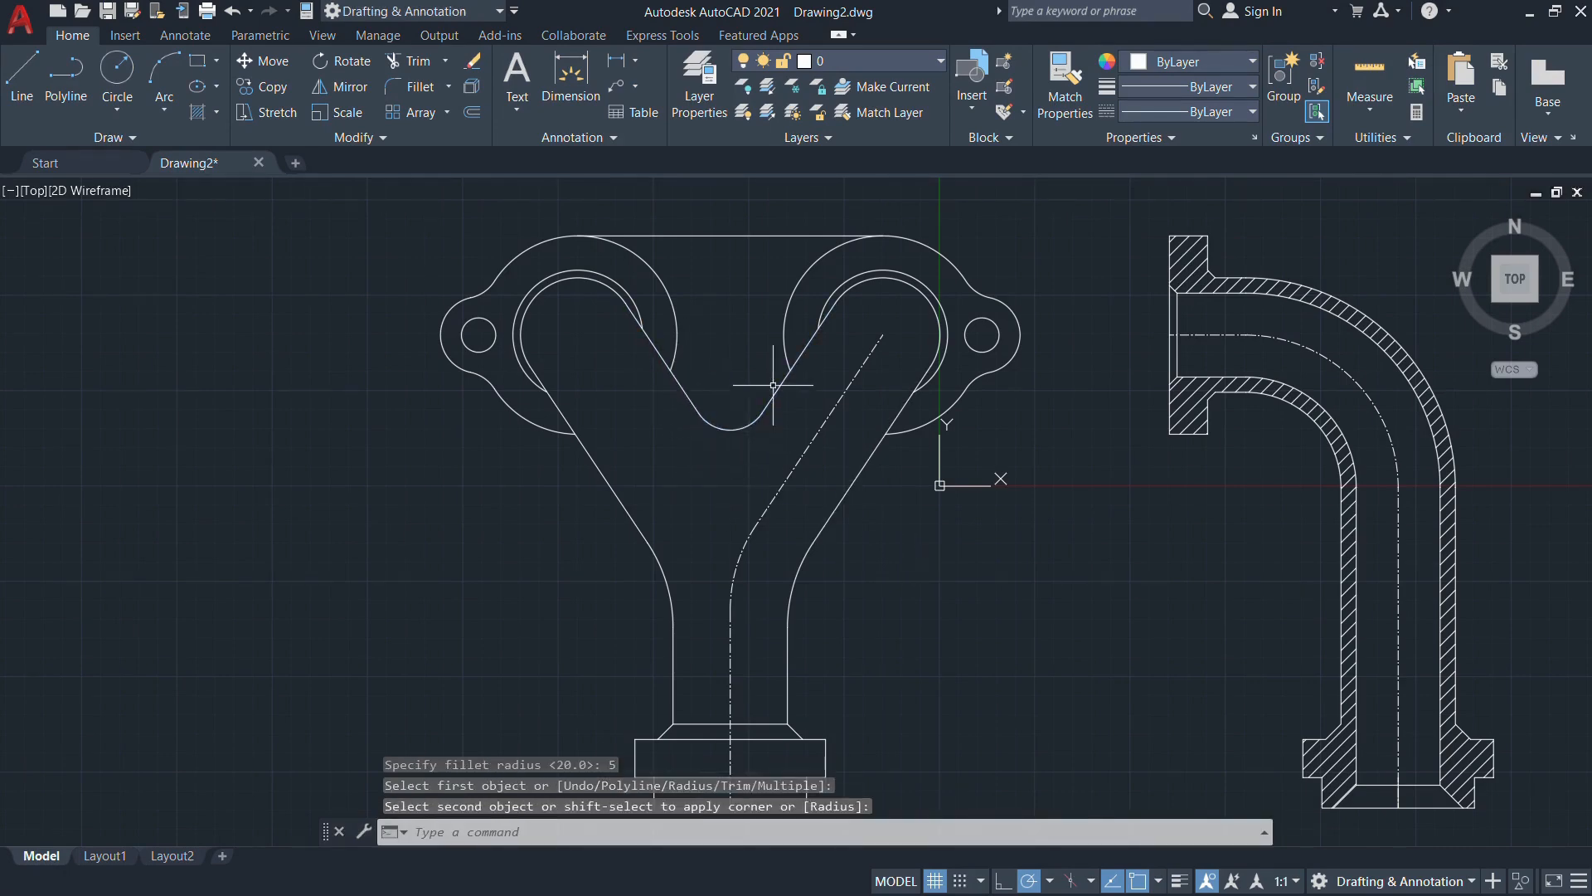
# Compare the filleted front view and its centrelines with the reference drawing 01.jpg
pyautogui.hotkey('alt', 'Tab')
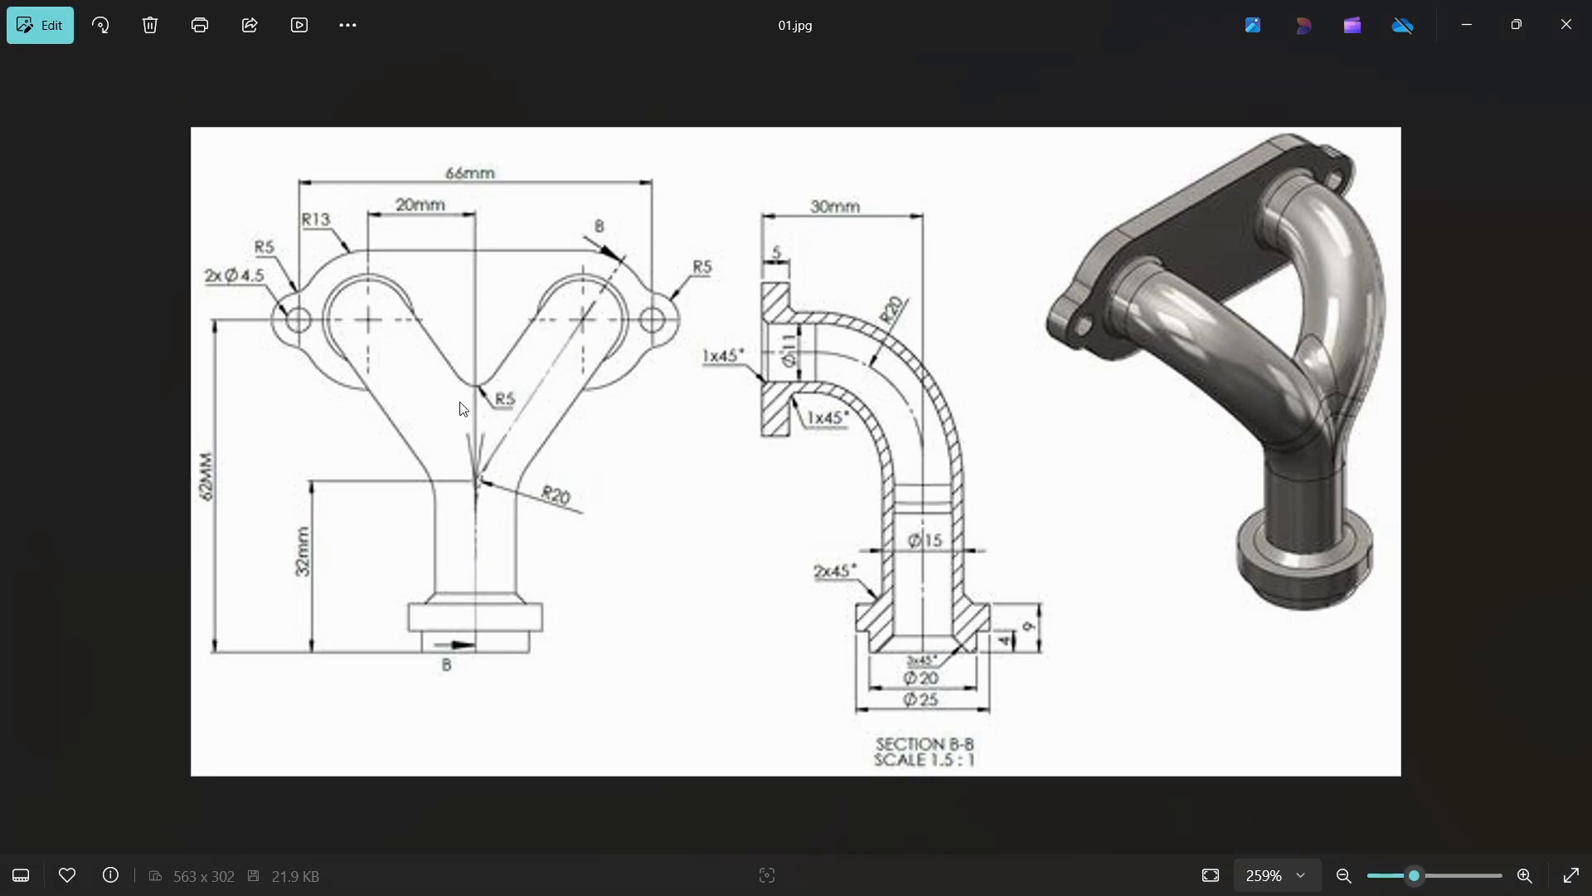
pyautogui.hotkey('alt', 'Tab')
pyautogui.scroll(-2, 917, 580)
pyautogui.moveTo(886, 548); pyautogui.dragTo(669, 574, button='middle')
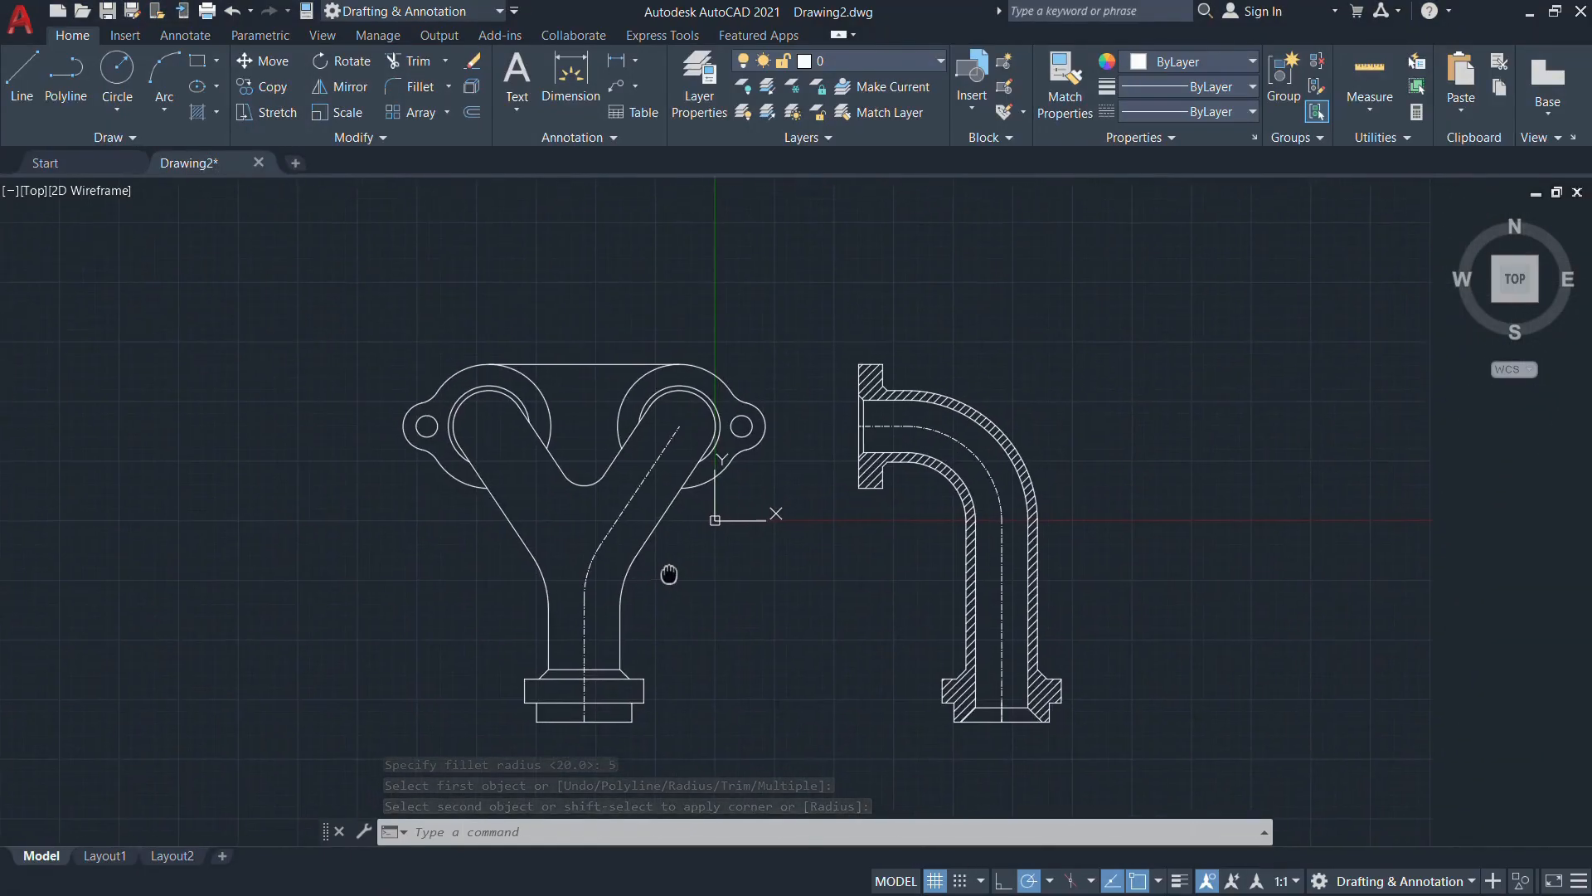
pyautogui.hotkey('alt', 'Tab')
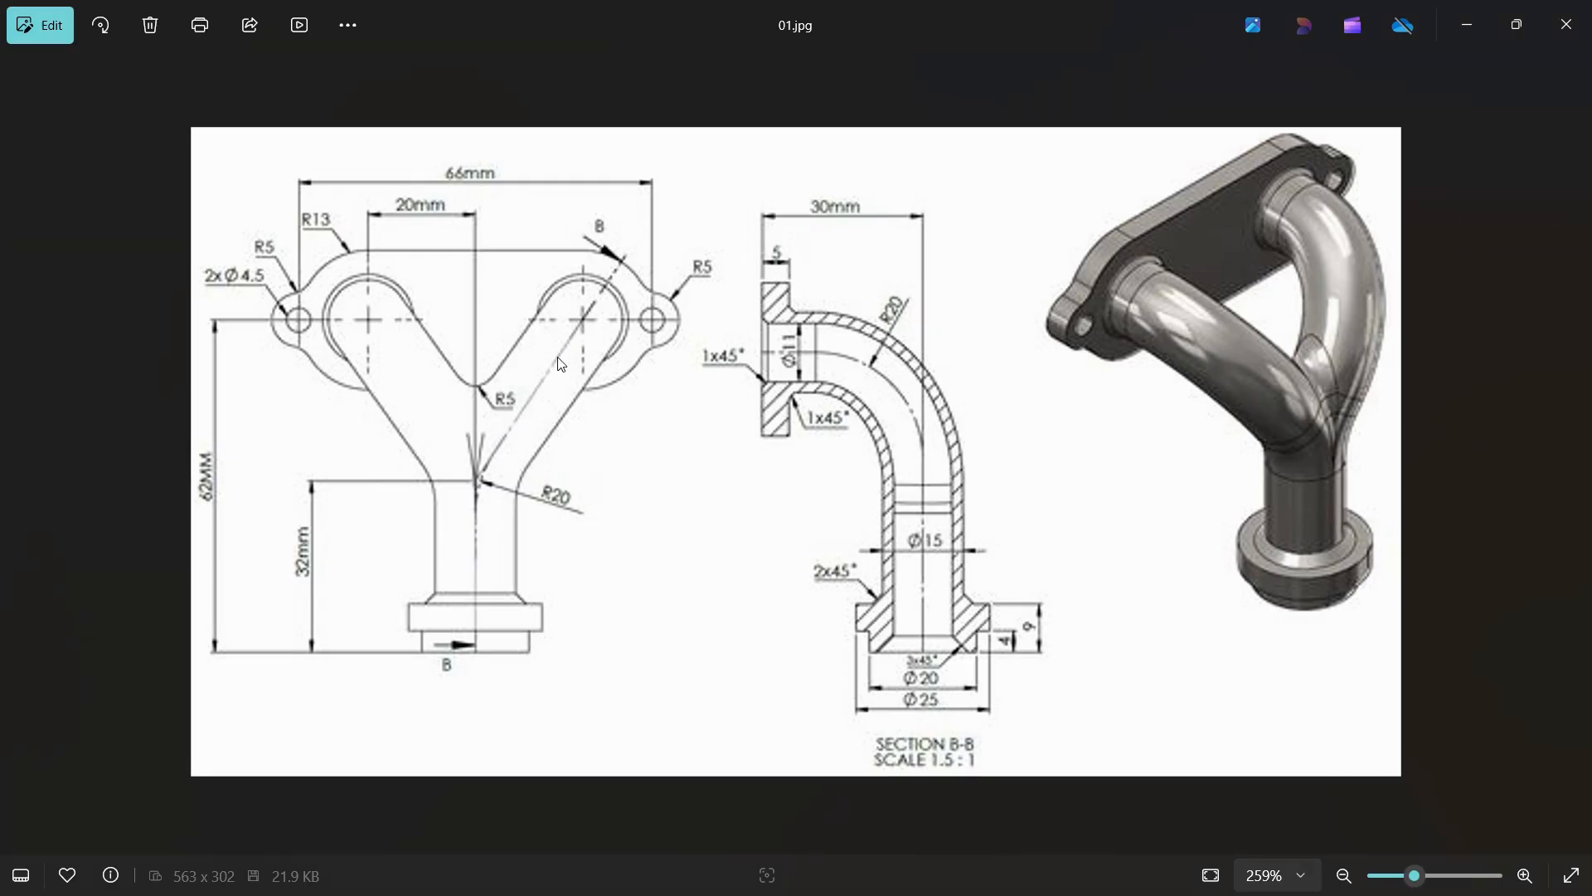
pyautogui.hotkey('alt', 'Tab')
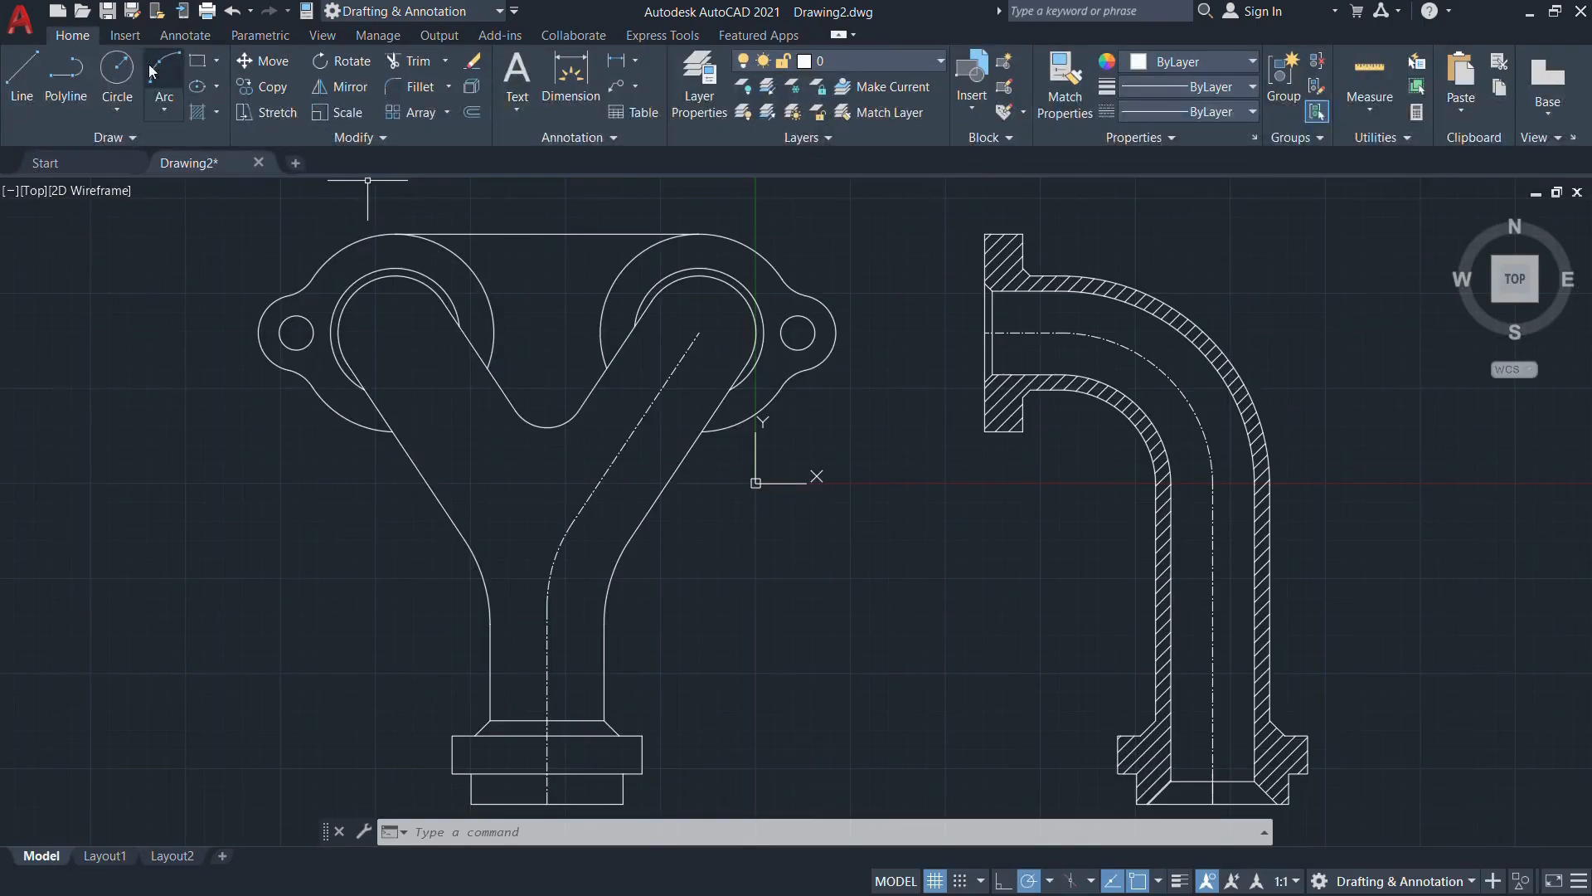
# Add center marks to both pipe openings and both flange ear arcs in the front view, checking against 01.jpg
pyautogui.click(190, 34)
pyautogui.click(685, 81)
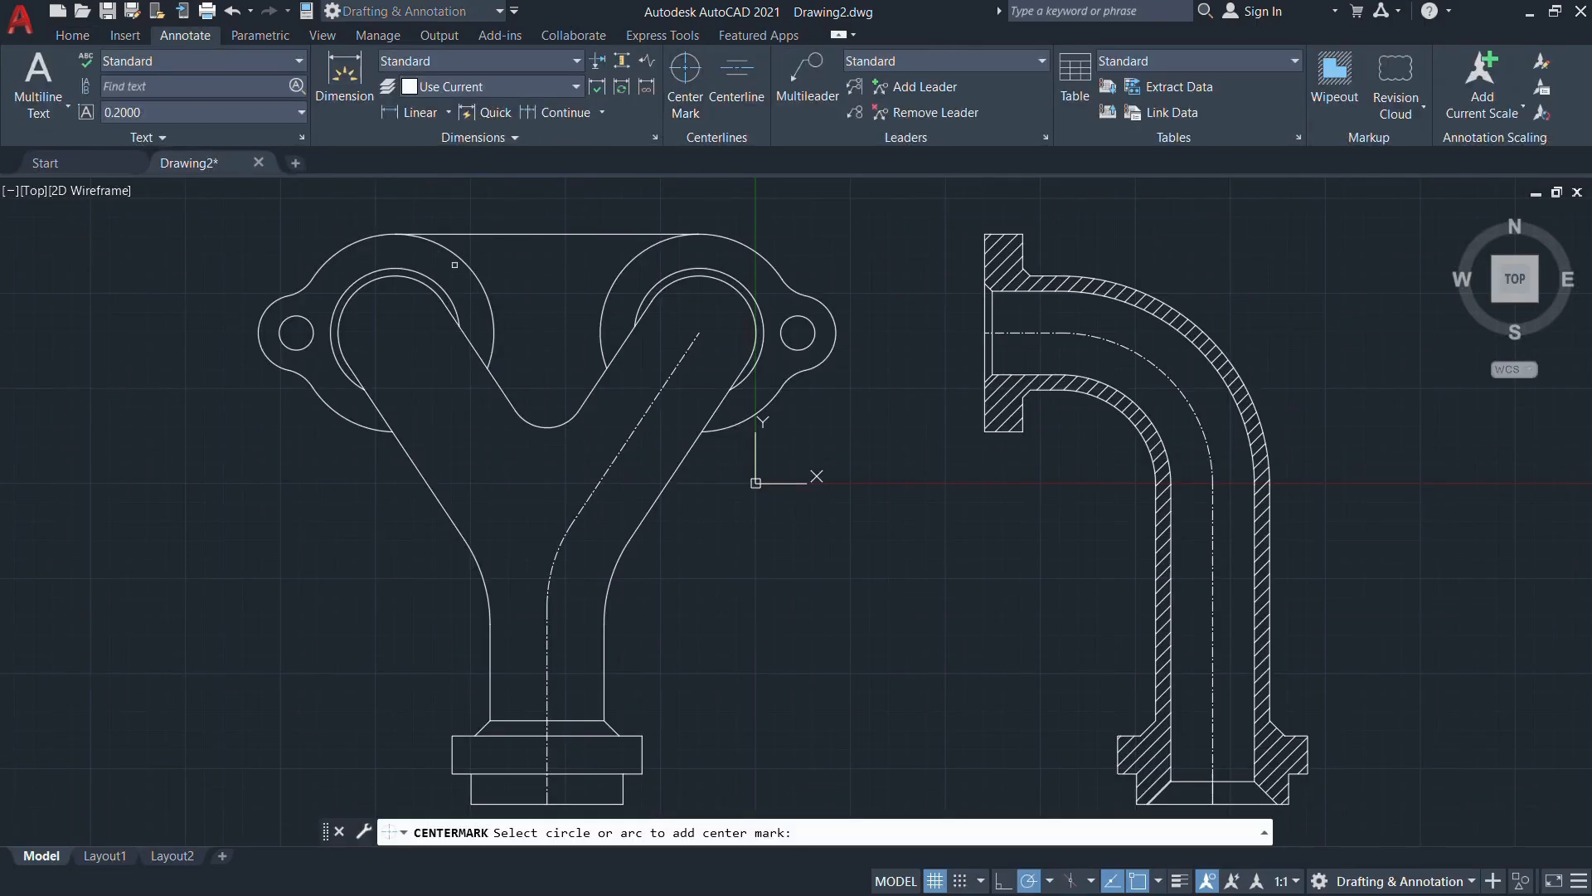
pyautogui.click(690, 274)
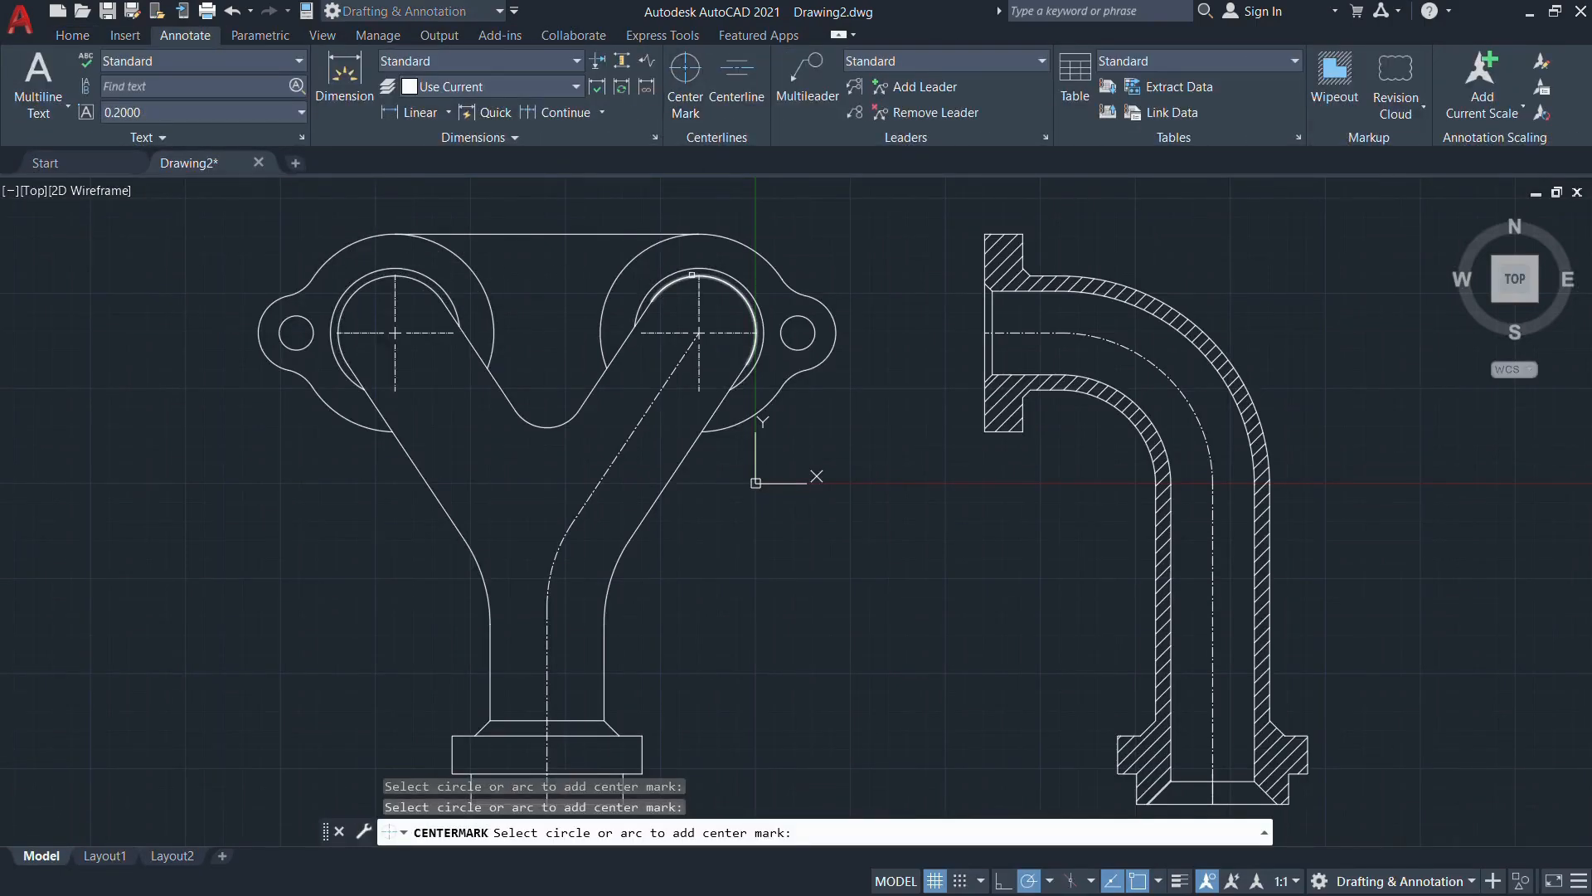
pyautogui.hotkey('alt', 'Tab')
pyautogui.hotkey('alt', 'Tab')
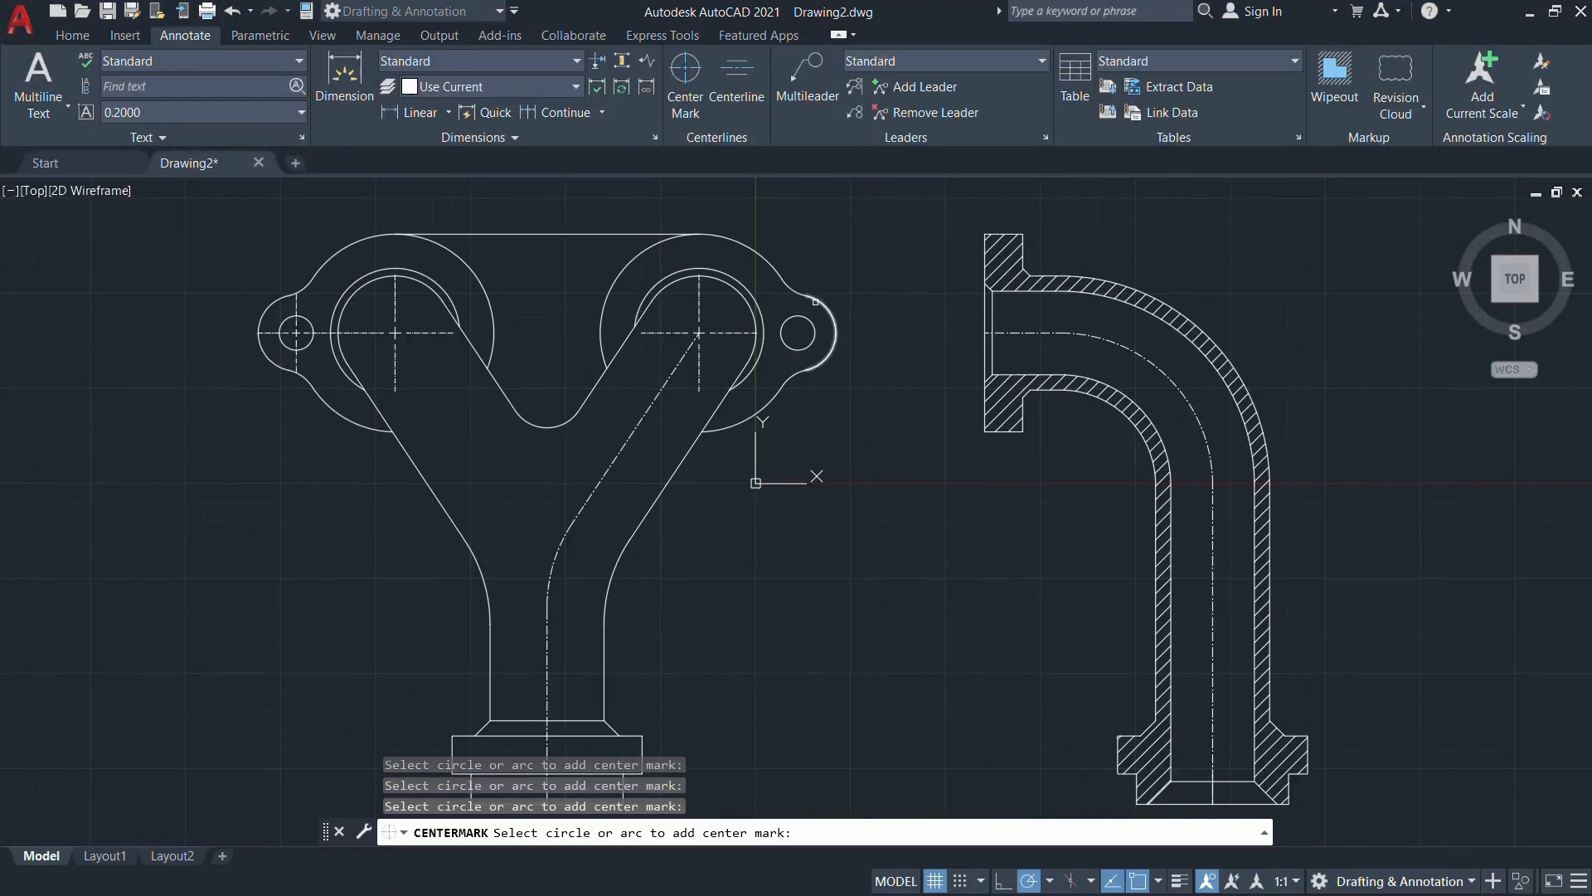
pyautogui.click(817, 302)
pyautogui.scroll(-2, 788, 543)
pyautogui.hotkey('alt', 'Tab')
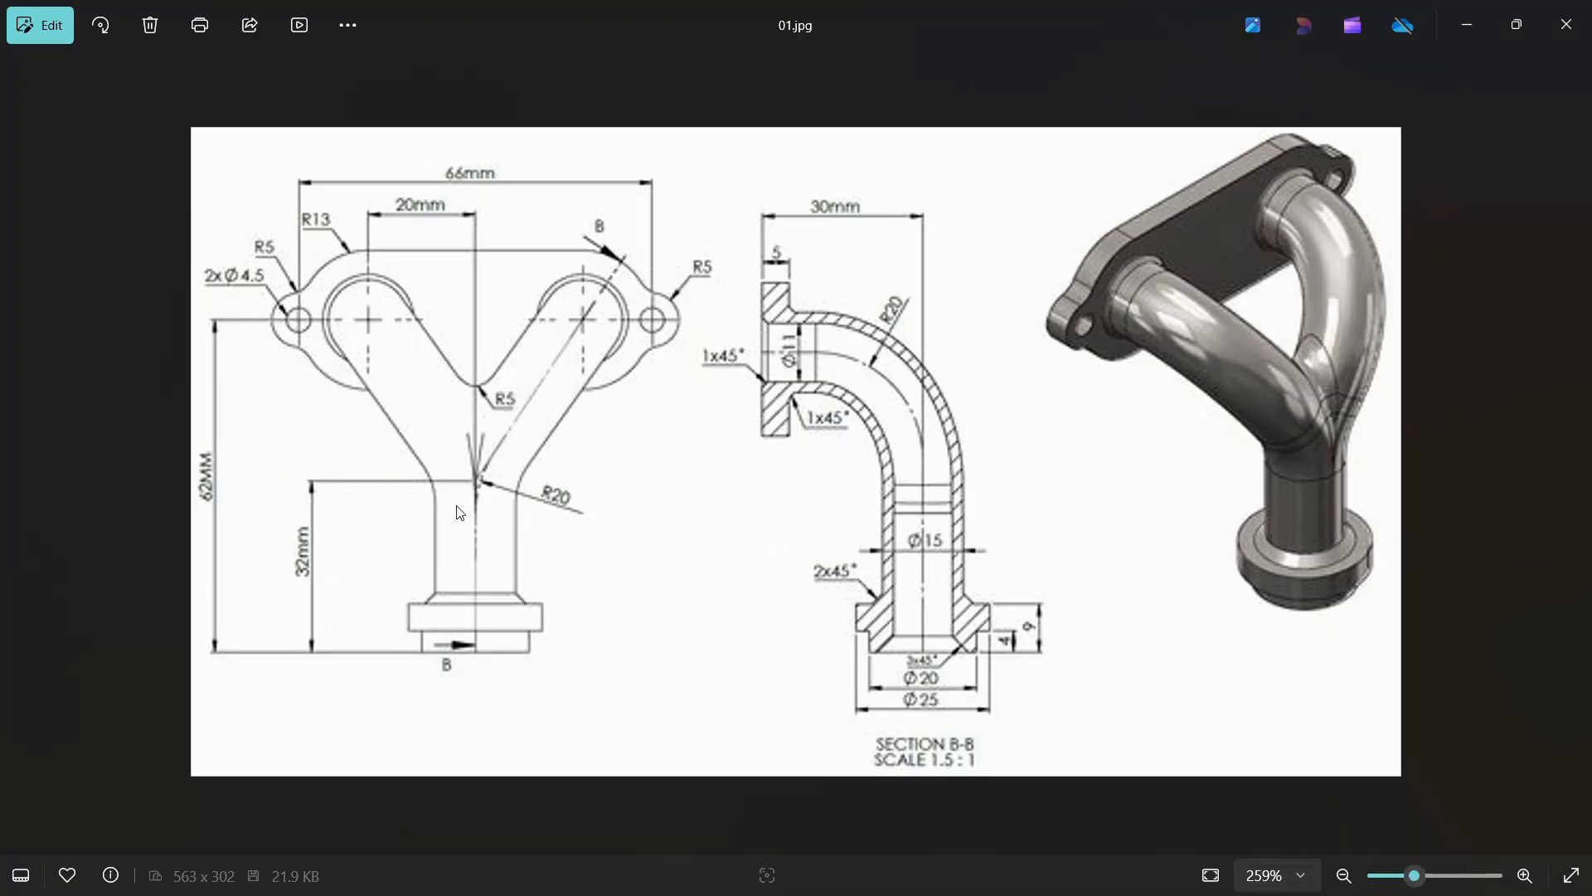
pyautogui.hotkey('alt', 'Tab')
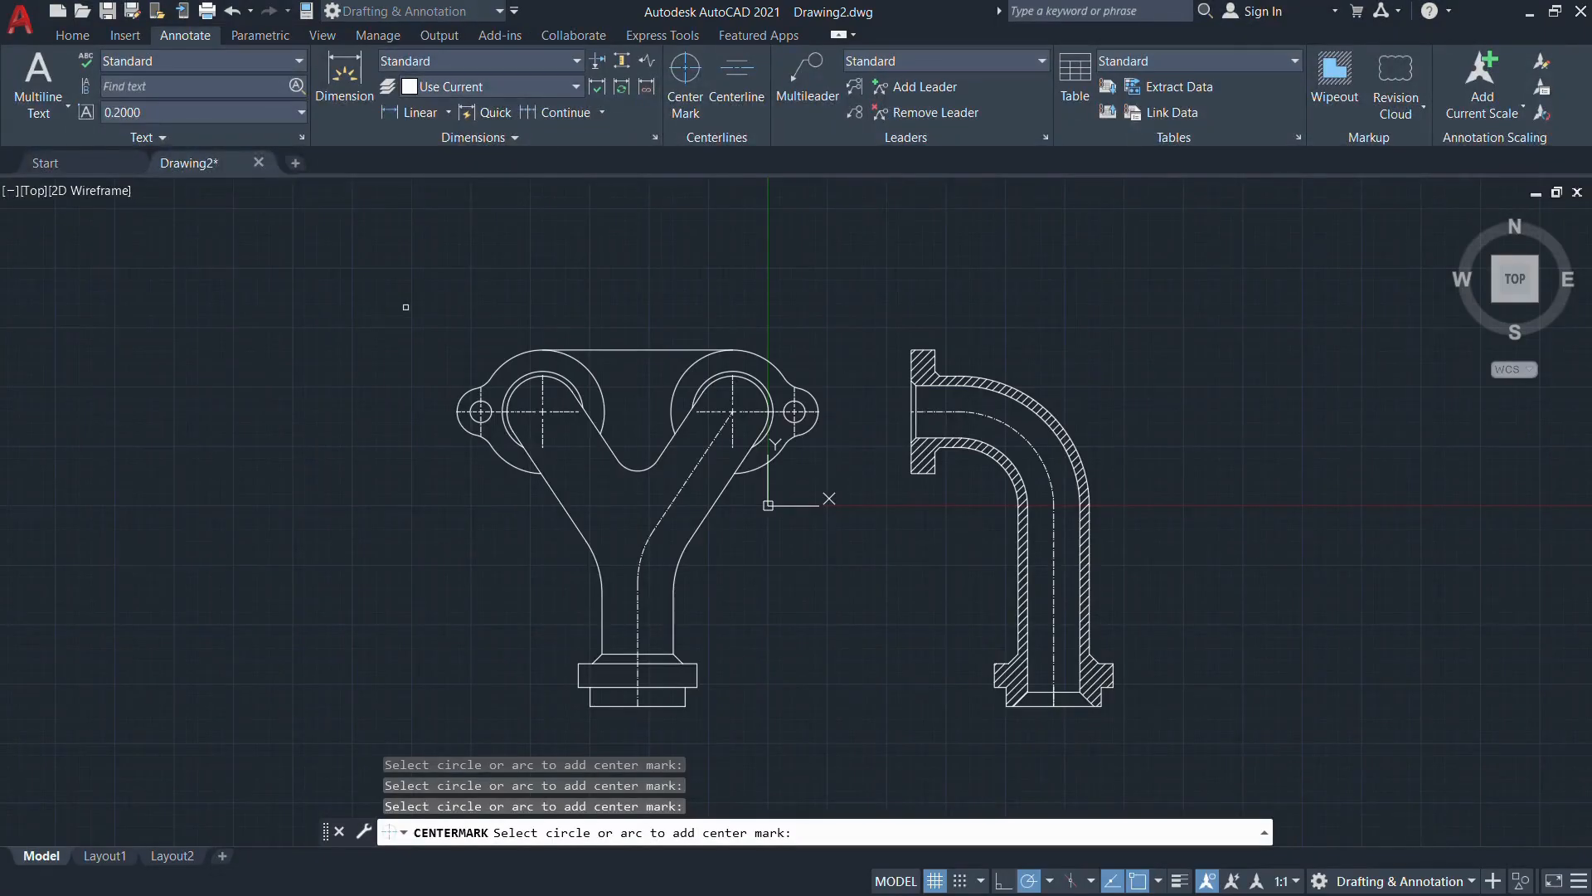
pyautogui.hotkey('alt', 'Tab')
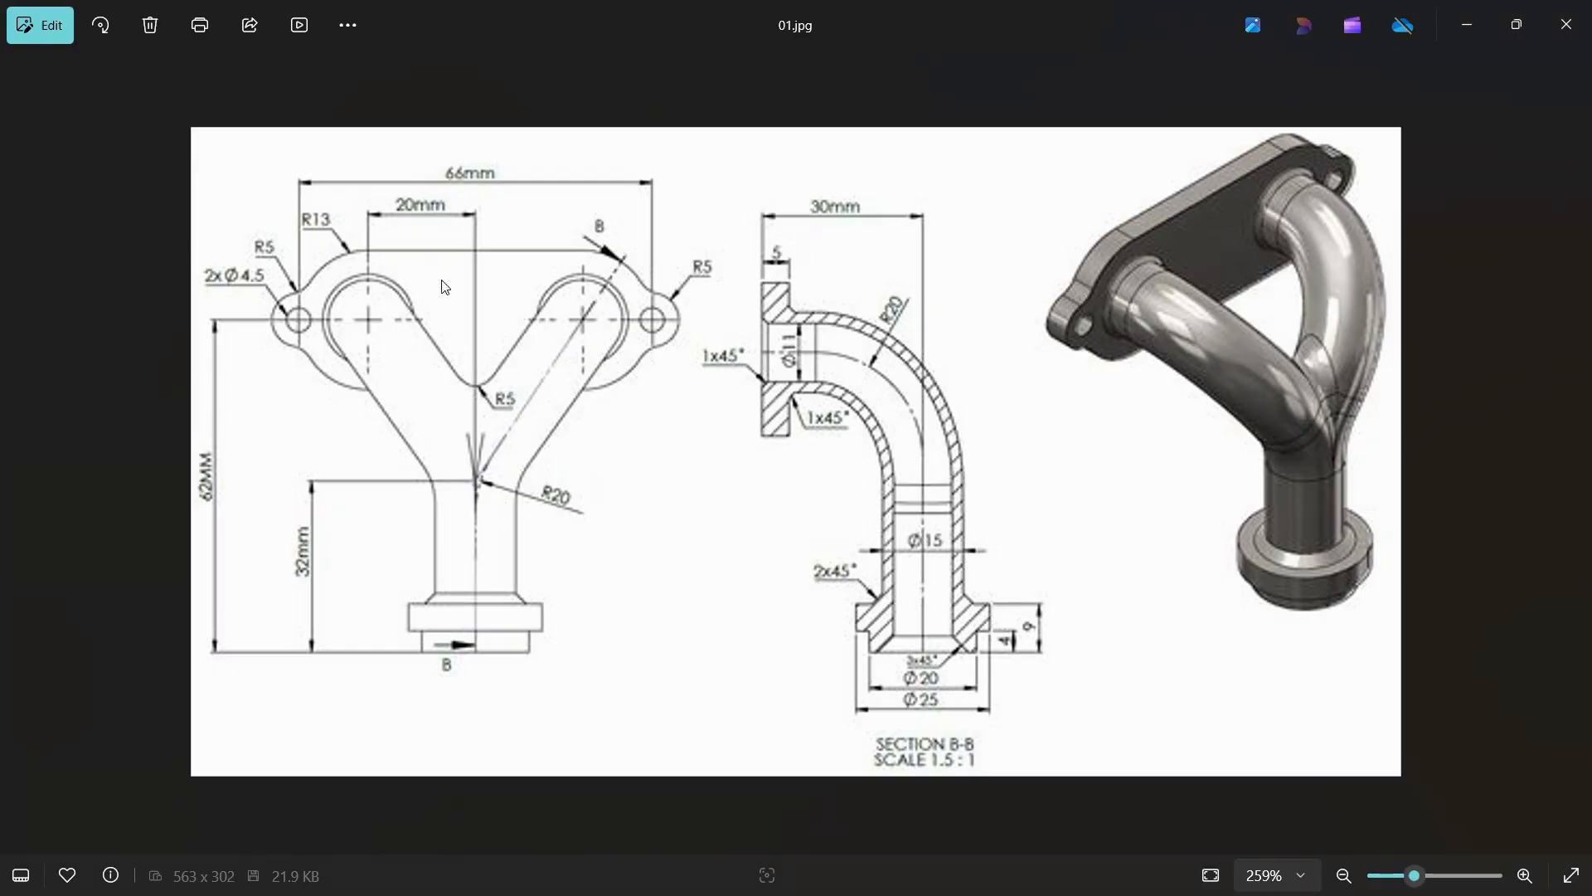
pyautogui.hotkey('alt', 'Tab')
pyautogui.press('Escape')
# Trim away the inner arcs of both large flange circles between the straight upper edge and the pipe branches
pyautogui.scroll(5, 622, 398)
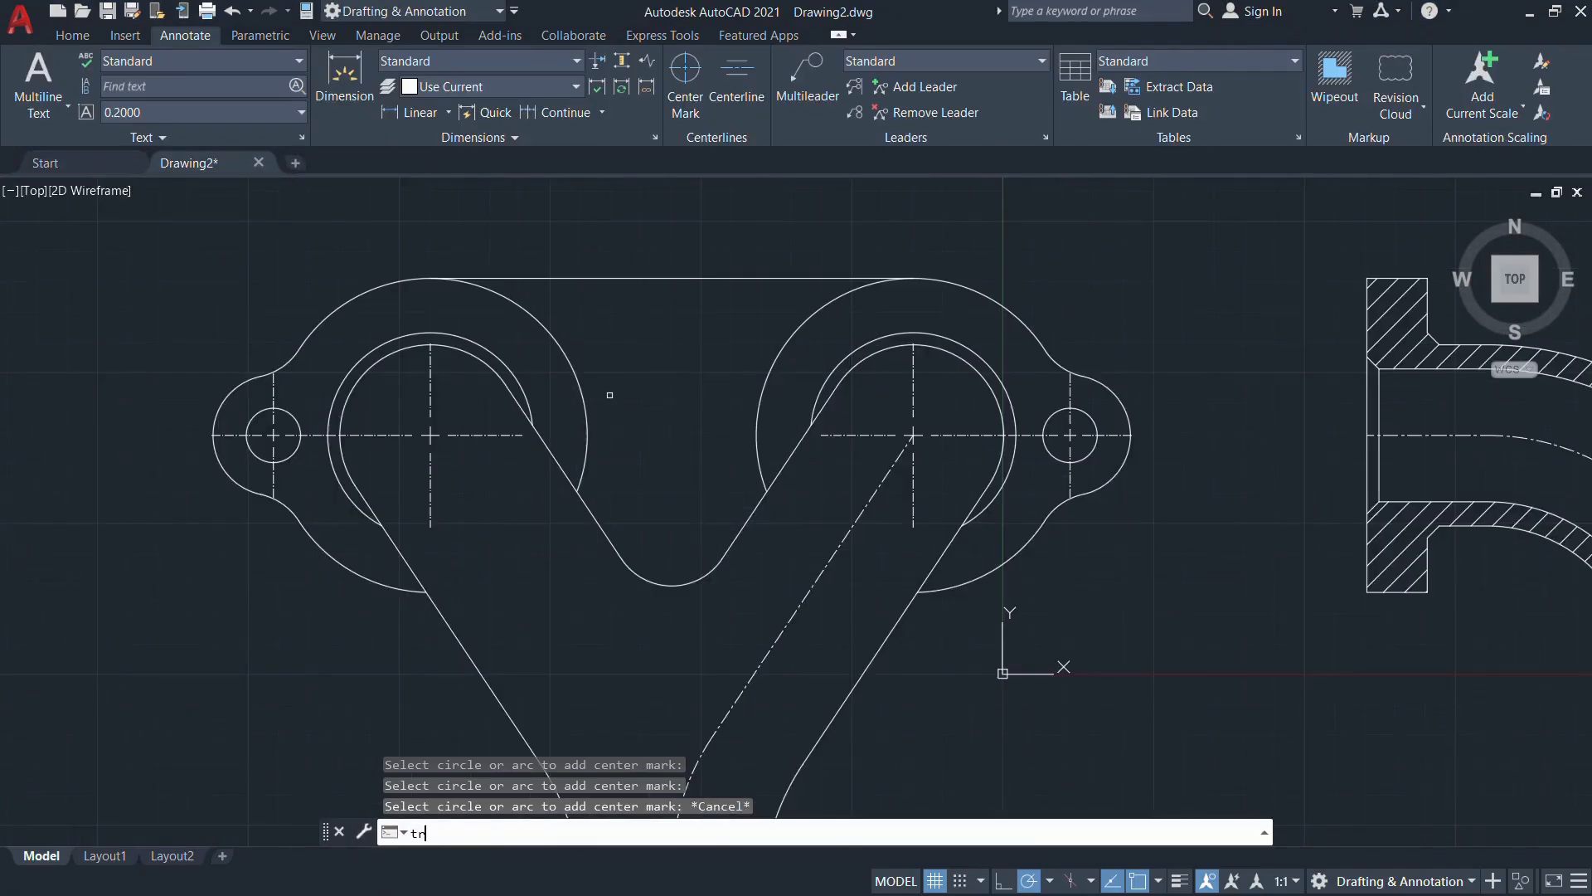
pyautogui.press('Return')
pyautogui.click(588, 371)
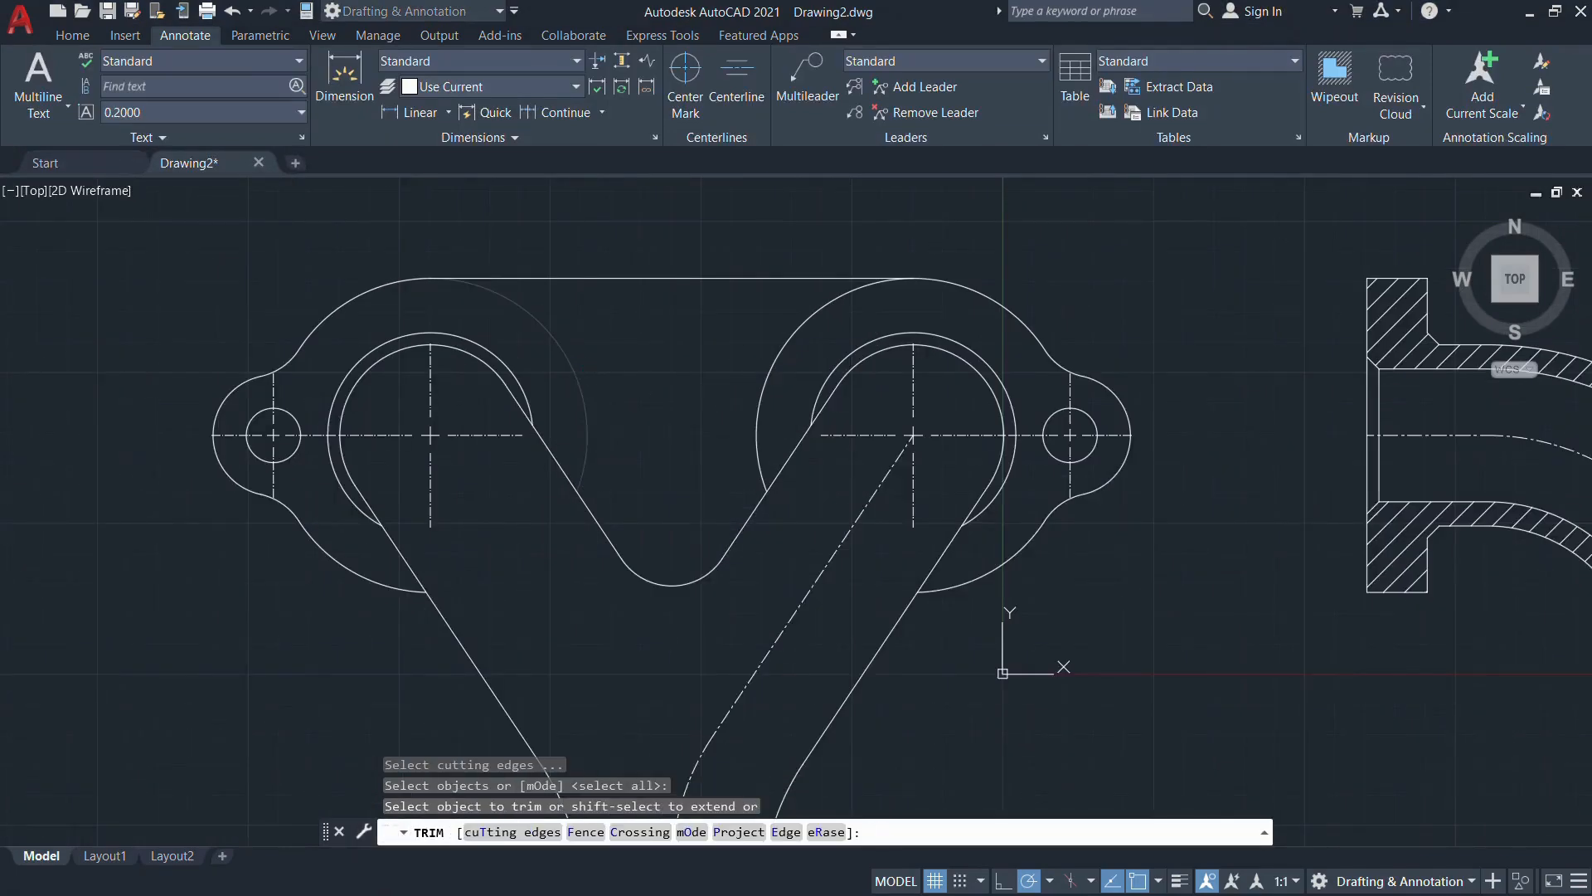
pyautogui.click(776, 386)
pyautogui.scroll(-5, 767, 490)
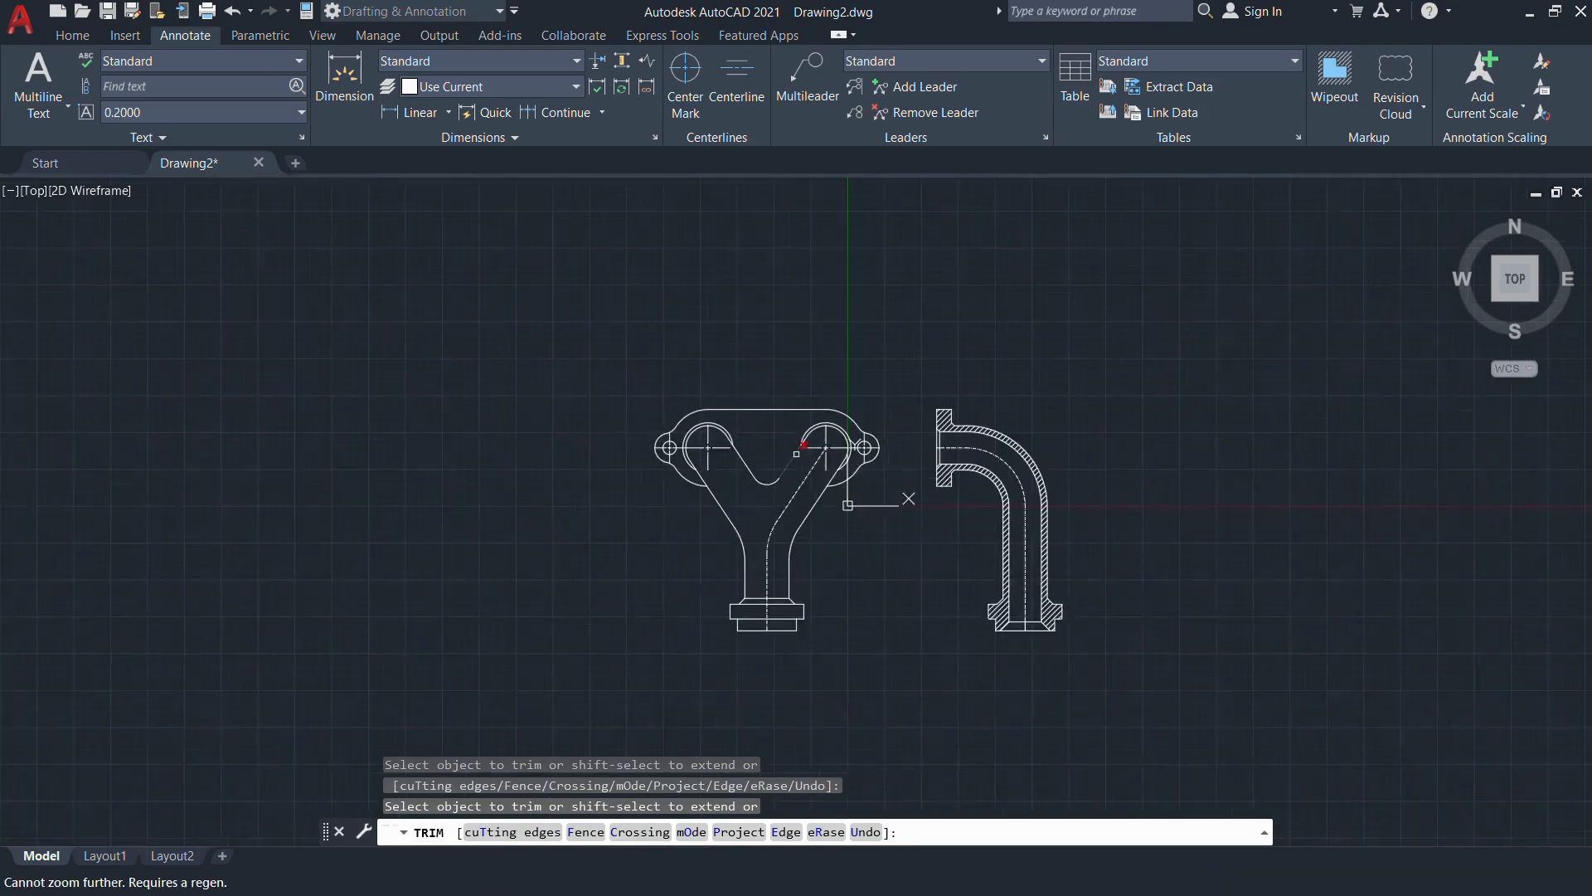
pyautogui.scroll(4, 674, 425)
pyautogui.press('Escape')
pyautogui.scroll(-4, 630, 429)
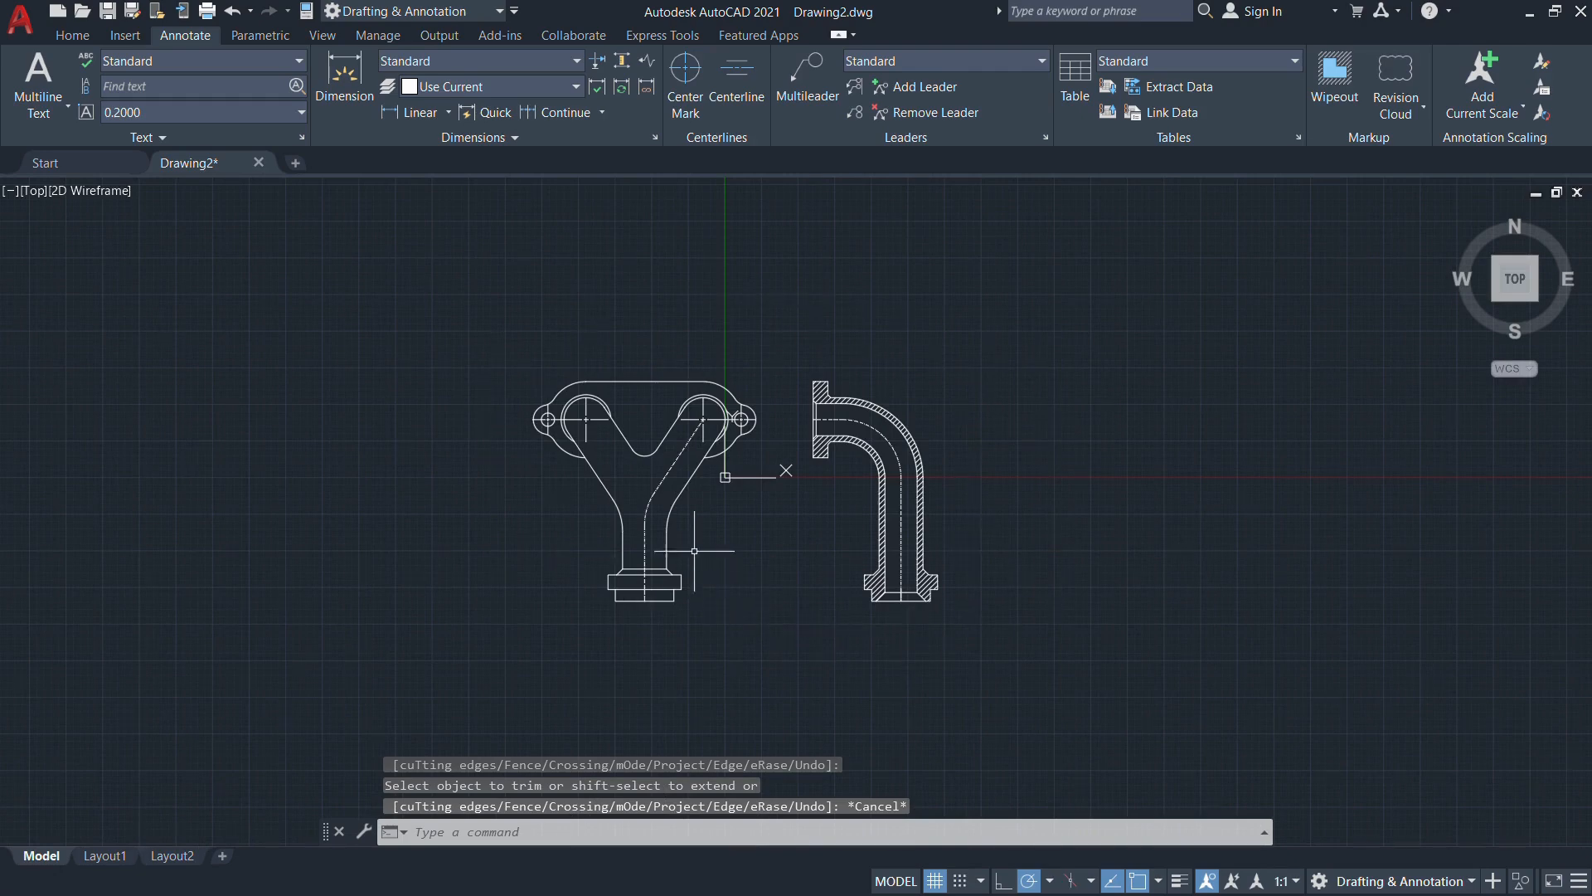
pyautogui.scroll(2, 687, 511)
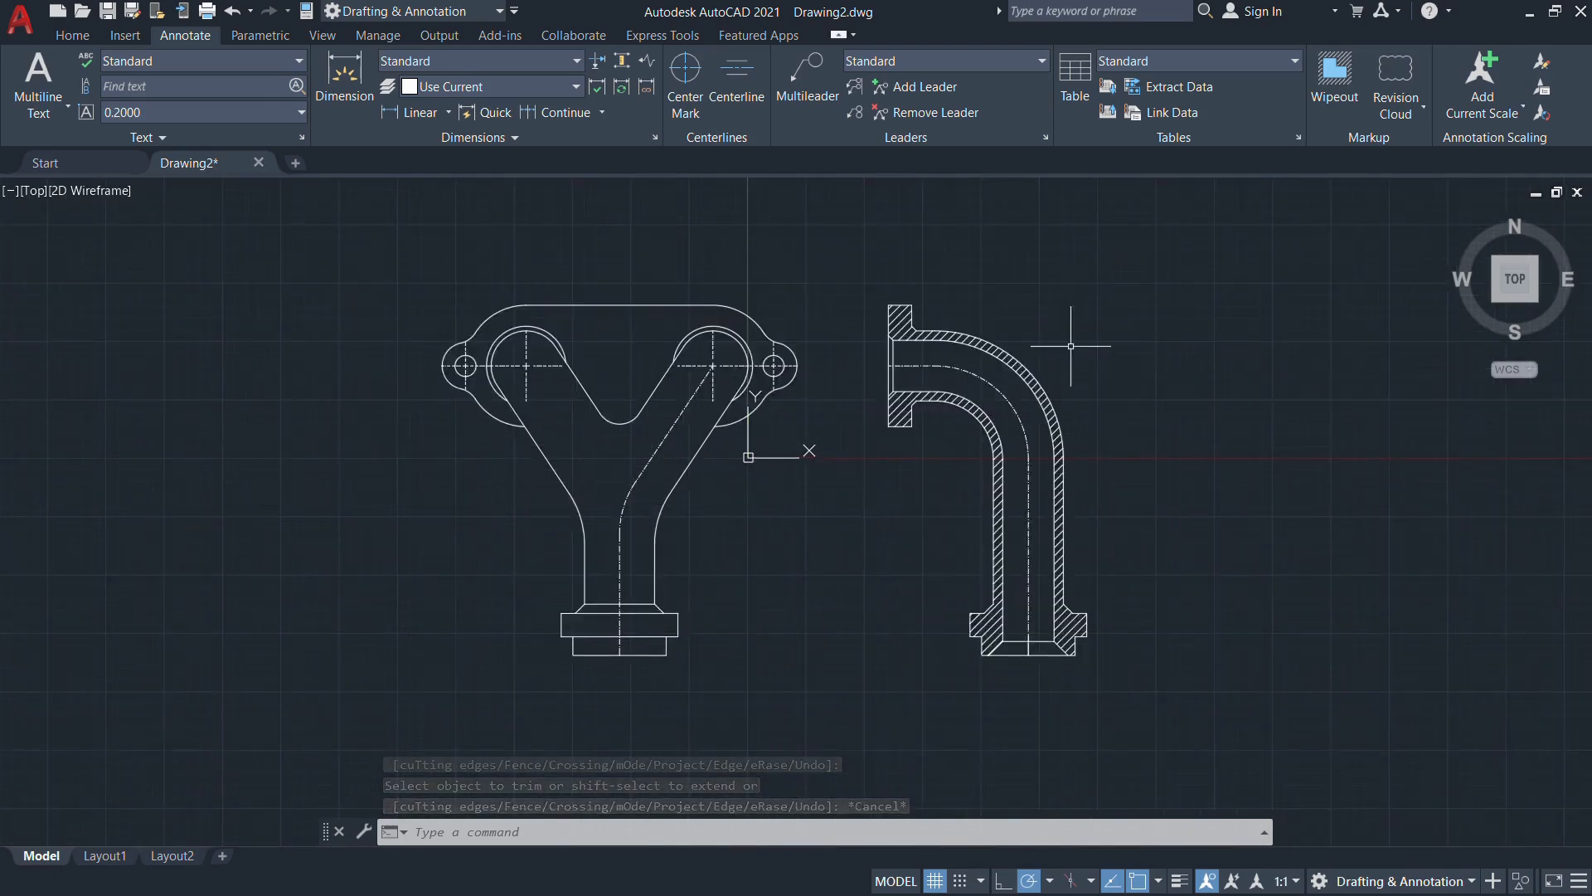